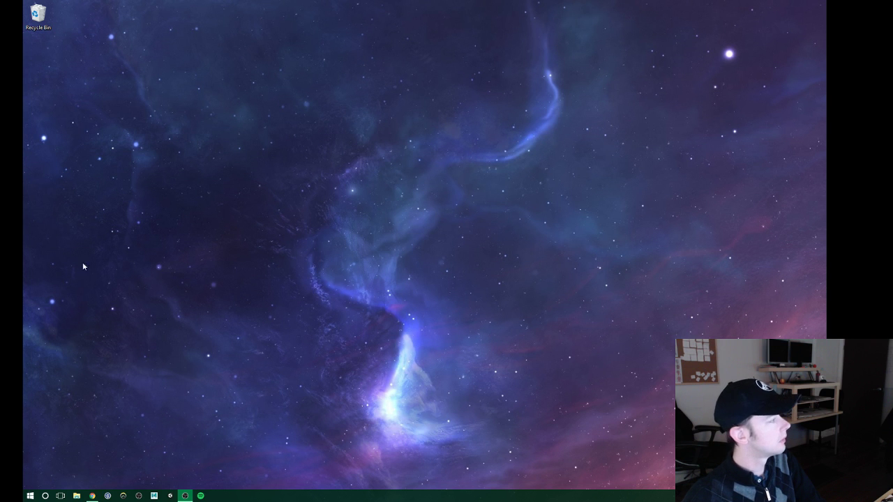
Place puzzlelayout_1024.png on the desktop beside the Recycle Bin.
left_click(92, 495)
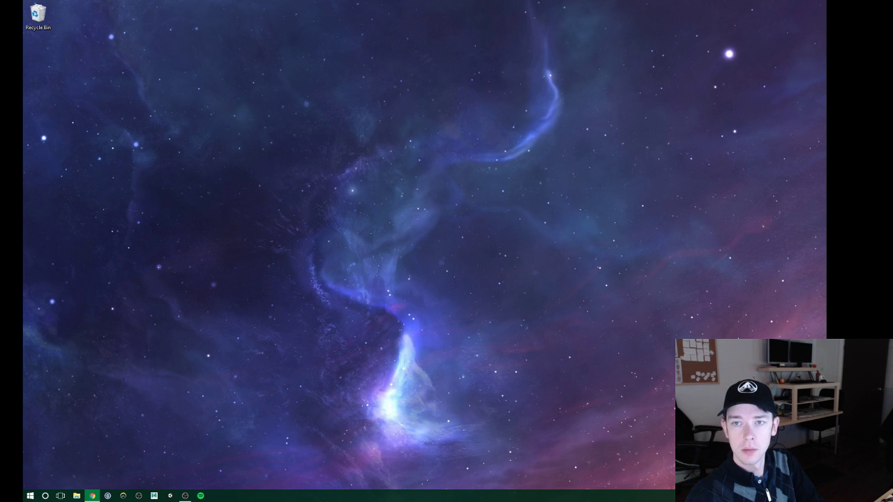
key("alt+Tab")
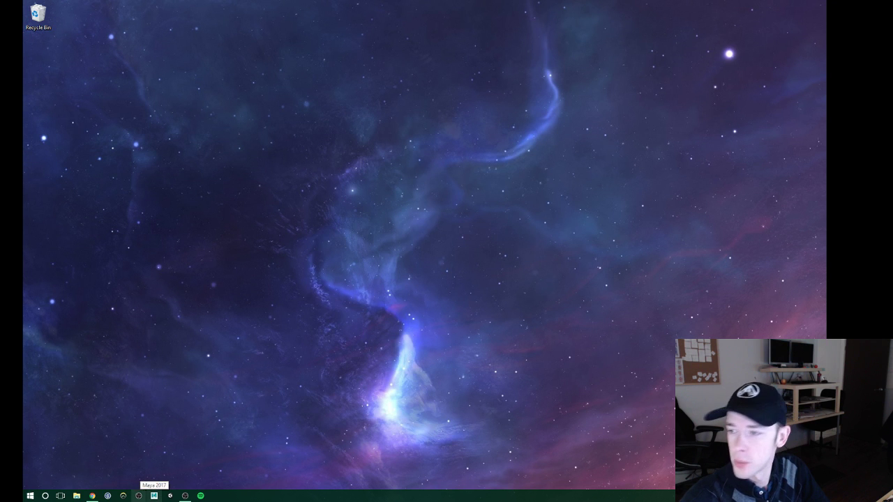
left_click(138, 496)
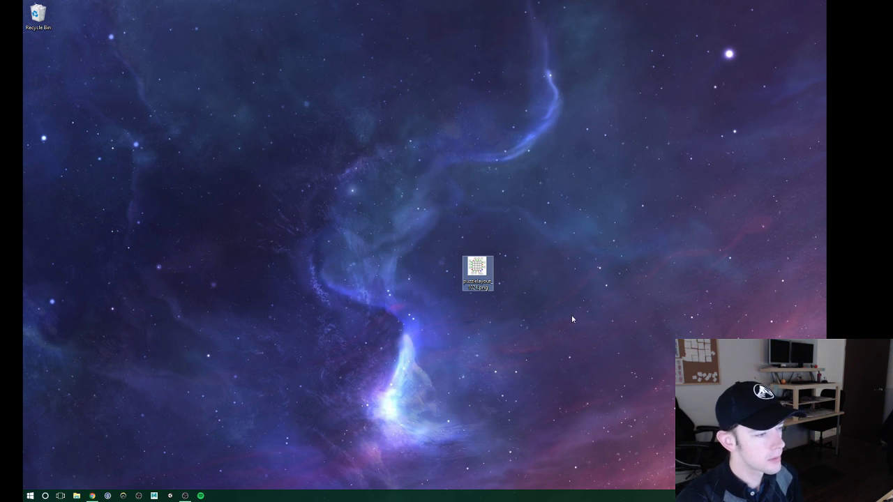
Open puzzlelayout_1024.png in the Photos app through Open with.
right_click(478, 266)
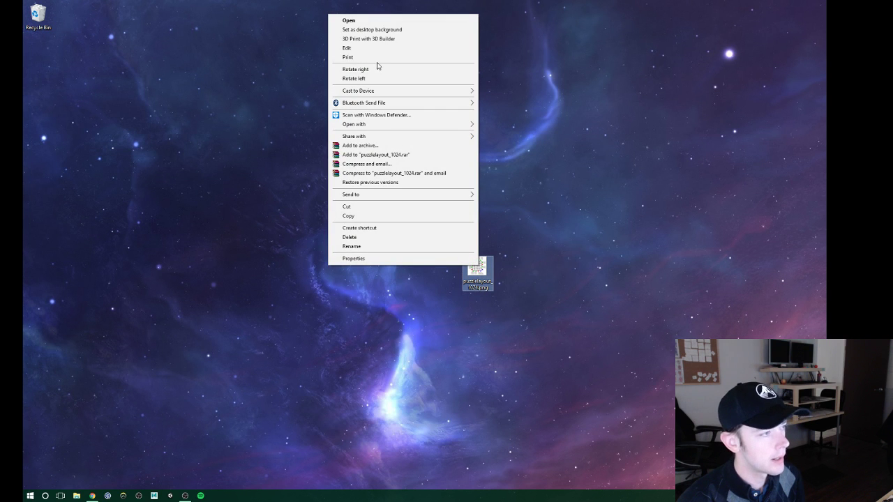
left_click(385, 126)
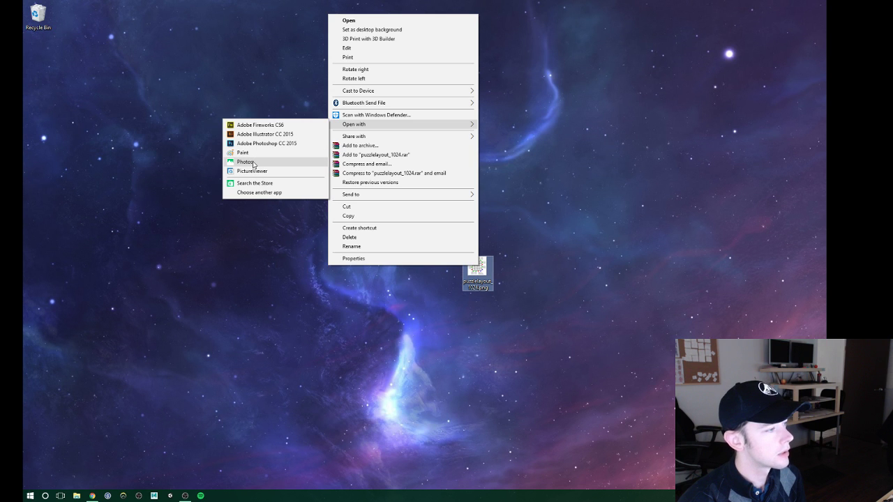
left_click(246, 162)
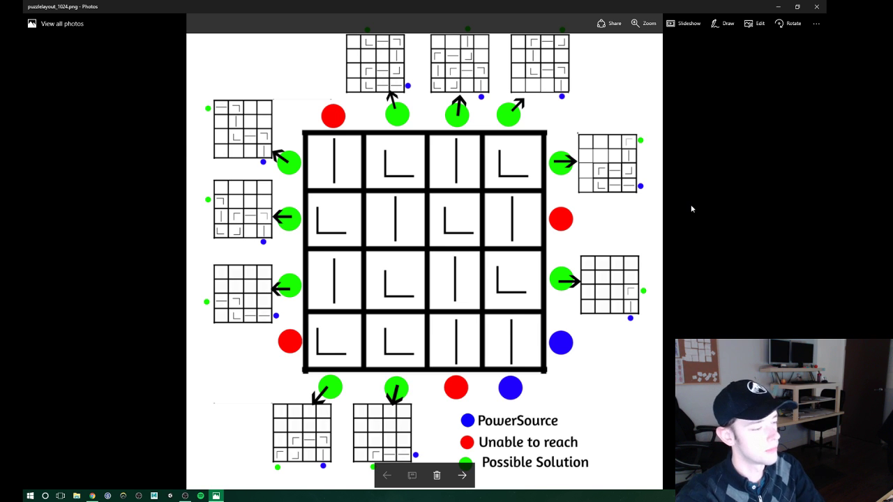
Launch Unity from the taskbar.
left_click(170, 495)
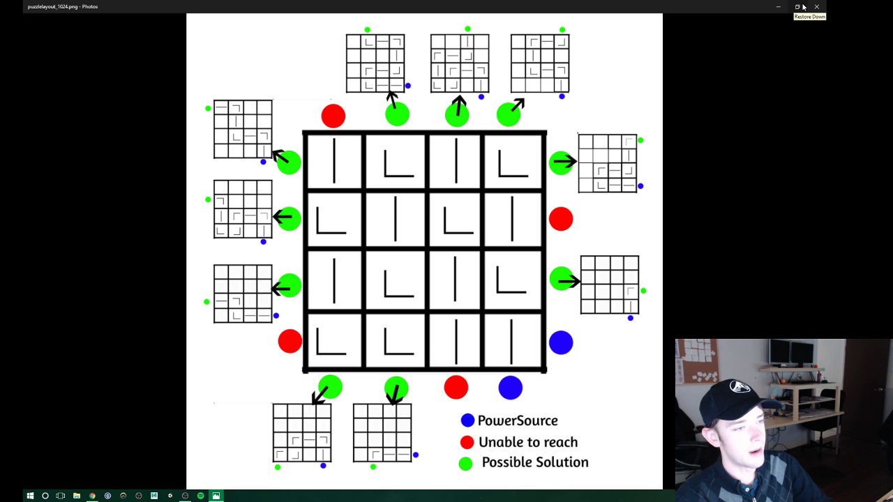
Restore the Photos window to a smaller size, move it to the lower left, then bring the puzzle layout image up again.
left_click(800, 8)
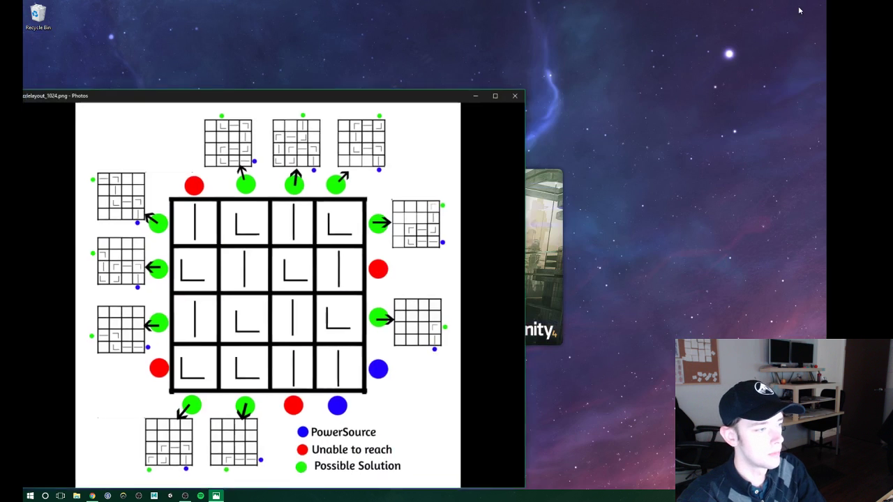
mouse_move(306, 106)
left_mouse_down()
mouse_move(25, 237)
mouse_move(25, 427)
left_mouse_up()
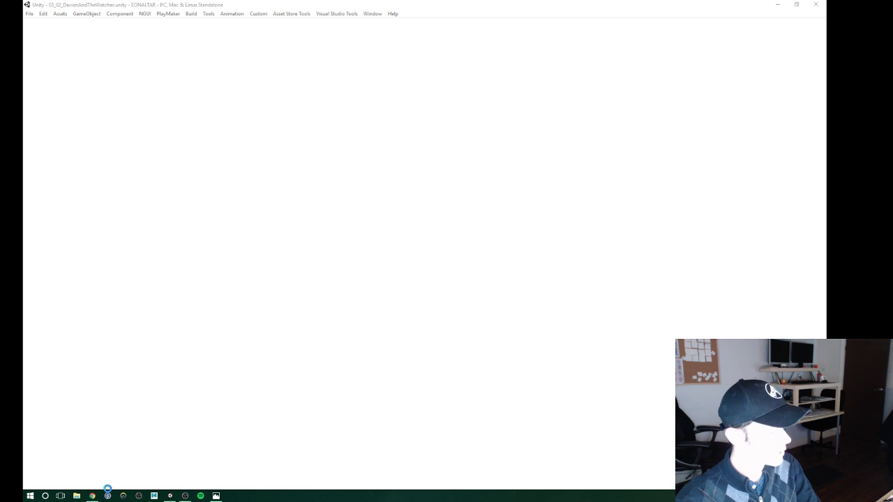
left_click(216, 495)
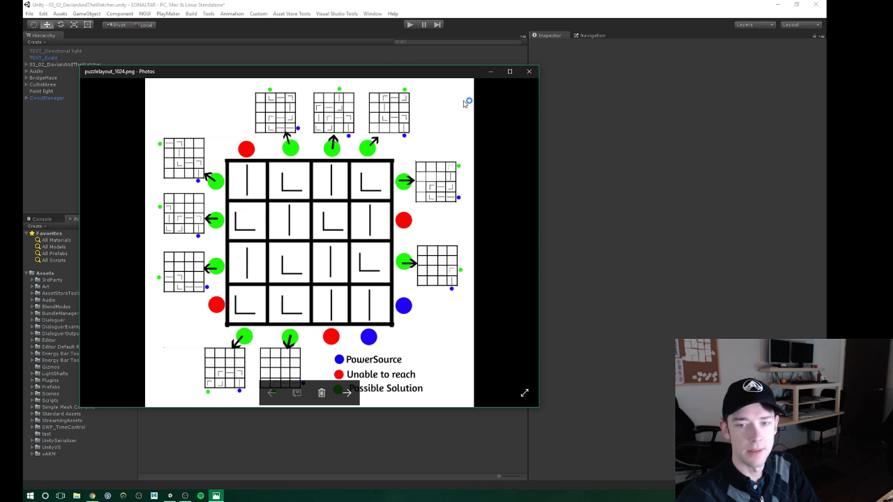
Close the reference image, enlarge the Scene view, and fly past the bridge and giant figure.
left_click(728, 81)
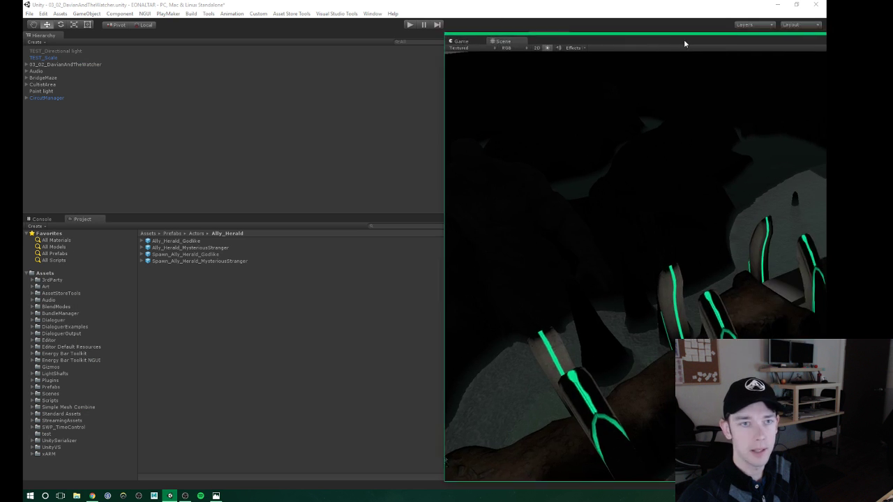
left_click_drag(683, 40, 323, 35)
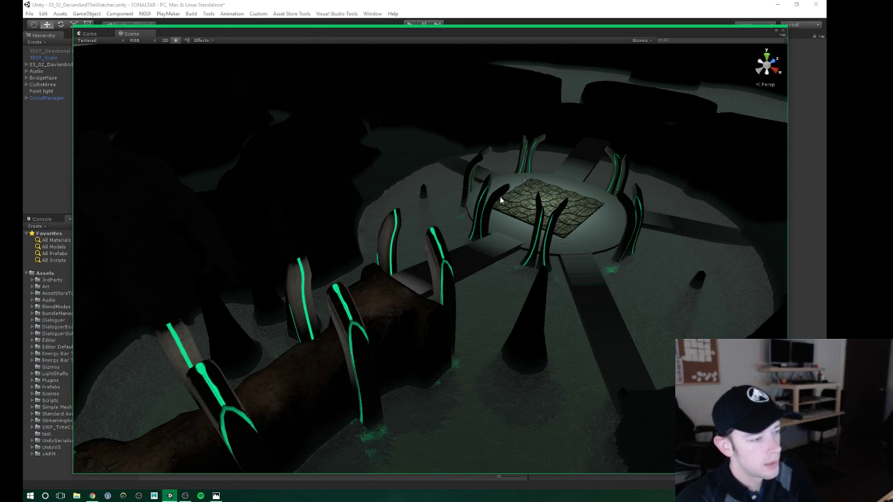
mouse_move(460, 212)
right_mouse_down()
mouse_move(439, 223)
mouse_move(445, 232)
mouse_move(509, 238)
mouse_move(514, 185)
mouse_move(497, 159)
right_mouse_up()
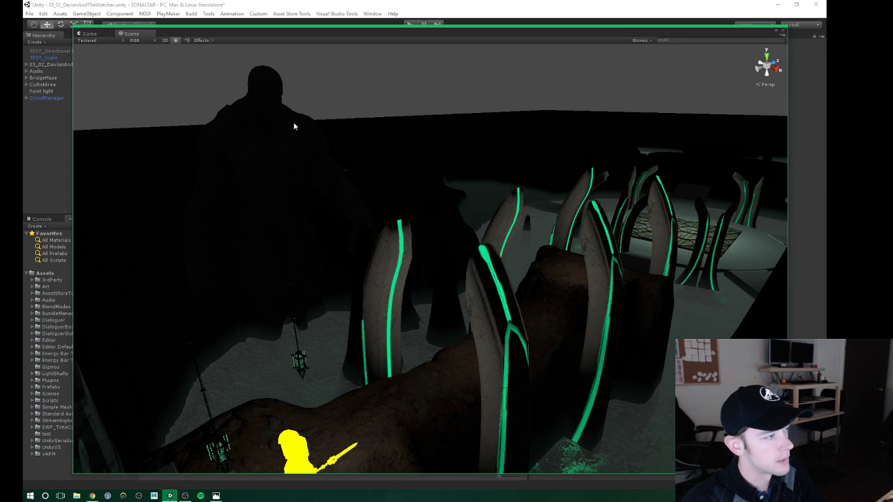
left_click(294, 127)
left_click(274, 146)
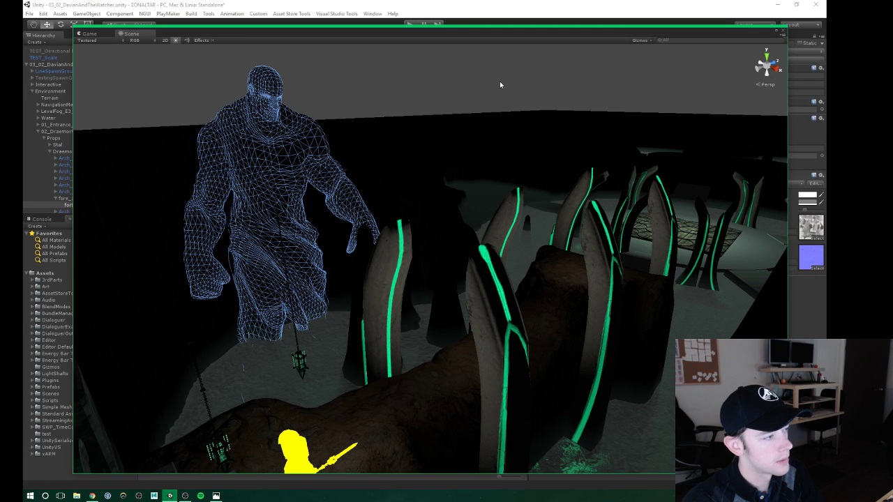
left_click(500, 81)
mouse_move(543, 209)
right_mouse_down()
mouse_move(505, 223)
mouse_move(512, 194)
mouse_move(550, 179)
mouse_move(528, 240)
mouse_move(540, 297)
mouse_move(544, 265)
mouse_move(535, 255)
mouse_move(572, 257)
mouse_move(552, 254)
right_mouse_up()
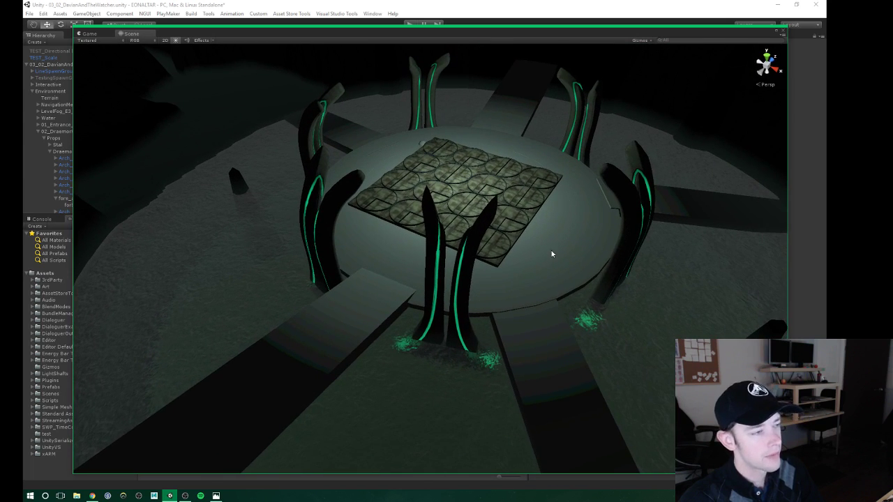
Orbit and zoom the Scene camera to a close overhead view of the 4×4 tile board.
mouse_move(383, 227)
right_mouse_down()
mouse_move(434, 213)
mouse_move(435, 175)
mouse_move(425, 259)
mouse_move(462, 203)
mouse_move(440, 161)
mouse_move(450, 179)
mouse_move(451, 268)
mouse_move(468, 253)
mouse_move(458, 249)
mouse_move(495, 225)
mouse_move(519, 228)
mouse_move(535, 280)
mouse_move(507, 231)
mouse_move(435, 219)
mouse_move(380, 227)
mouse_move(344, 207)
mouse_move(554, 224)
mouse_move(496, 249)
mouse_move(437, 250)
mouse_move(409, 233)
mouse_move(425, 236)
mouse_move(420, 263)
right_mouse_up()
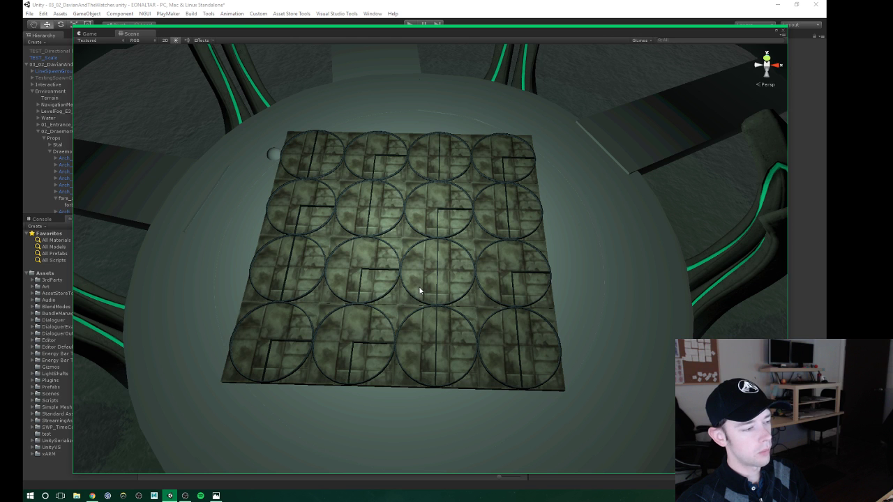
mouse_move(420, 290)
right_mouse_down()
mouse_move(437, 293)
mouse_move(399, 265)
right_mouse_up()
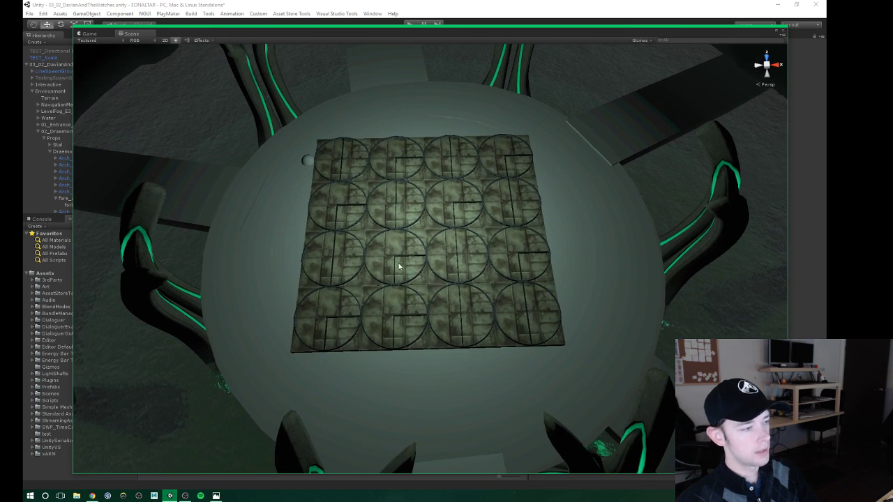
mouse_move(503, 261)
right_mouse_down()
mouse_move(493, 258)
mouse_move(493, 281)
mouse_move(473, 267)
mouse_move(479, 304)
mouse_move(462, 313)
mouse_move(353, 195)
mouse_move(374, 153)
mouse_move(318, 175)
mouse_move(283, 150)
mouse_move(339, 226)
mouse_move(301, 191)
mouse_move(246, 167)
mouse_move(343, 181)
mouse_move(411, 119)
mouse_move(434, 132)
mouse_move(451, 114)
mouse_move(456, 261)
mouse_move(468, 270)
mouse_move(468, 257)
right_mouse_up()
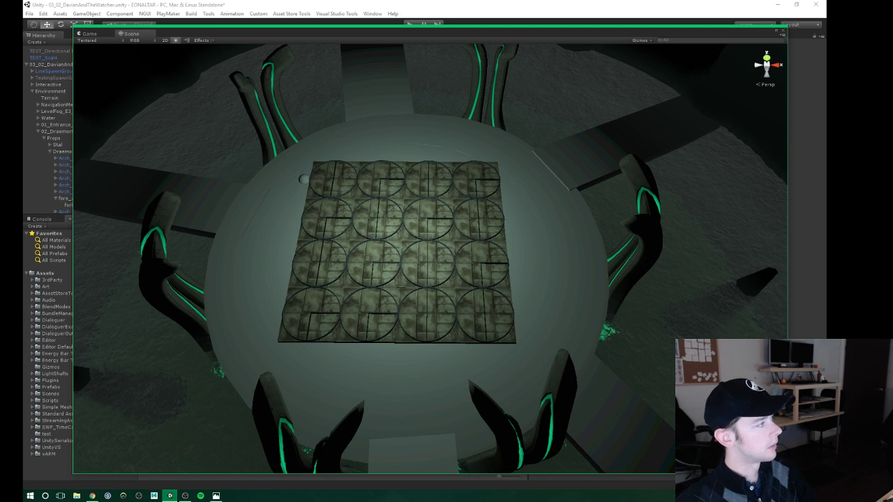
left_click(92, 495)
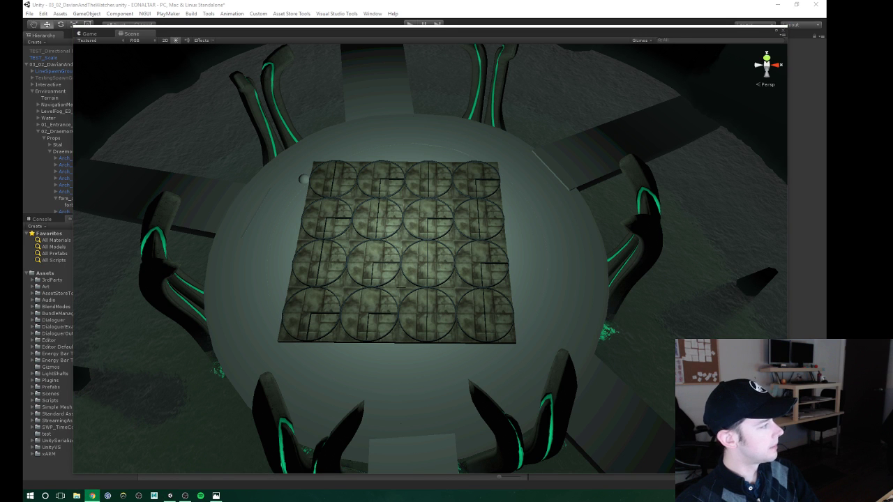
left_click(562, 31)
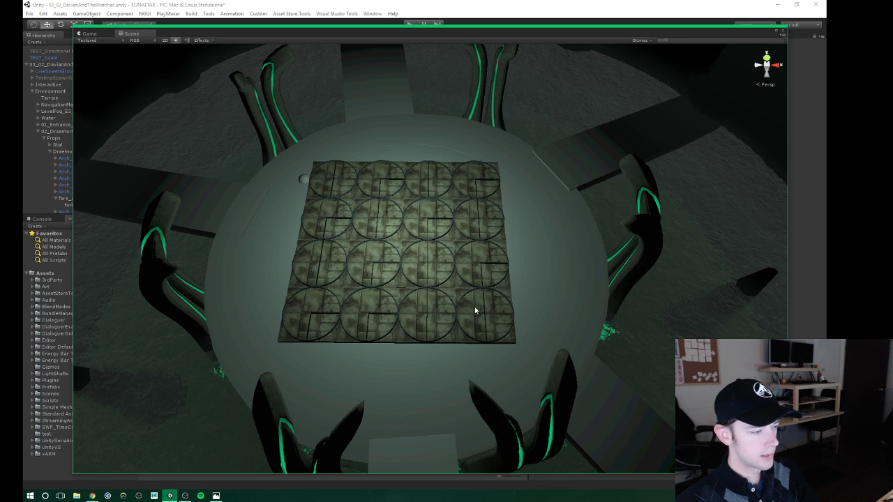
scroll(467, 305, "up", 2)
scroll(464, 295, "up", 2)
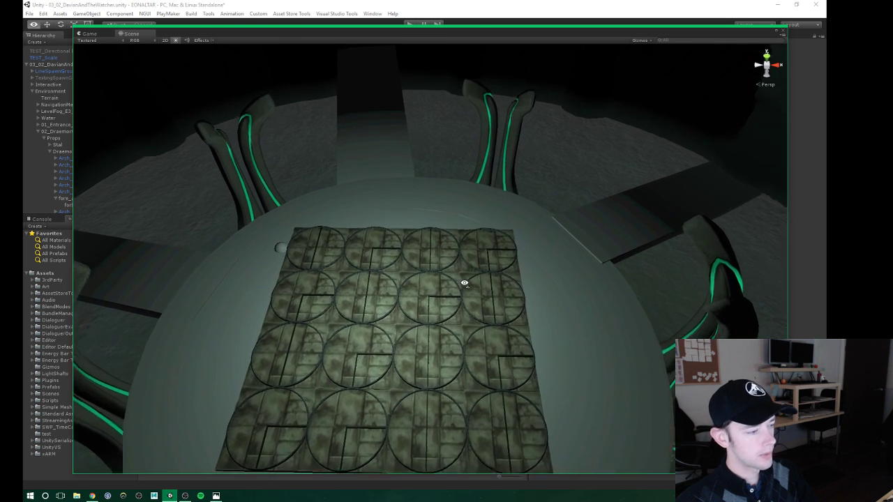
scroll(462, 286, "up", 2)
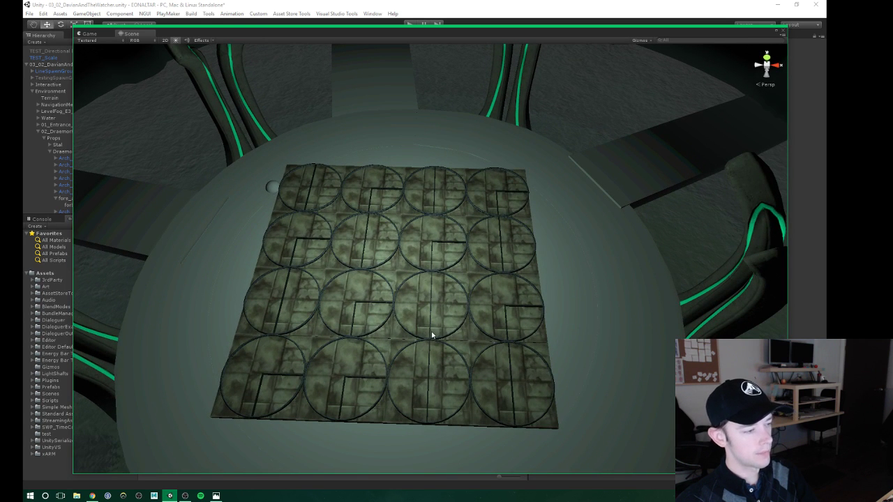
mouse_move(432, 336)
left_mouse_down("alt")
mouse_move(443, 280)
mouse_move(407, 293)
left_mouse_up("alt")
Search Windows for 'photoshop' and launch Adobe Photoshop CC 2015.
key("super")
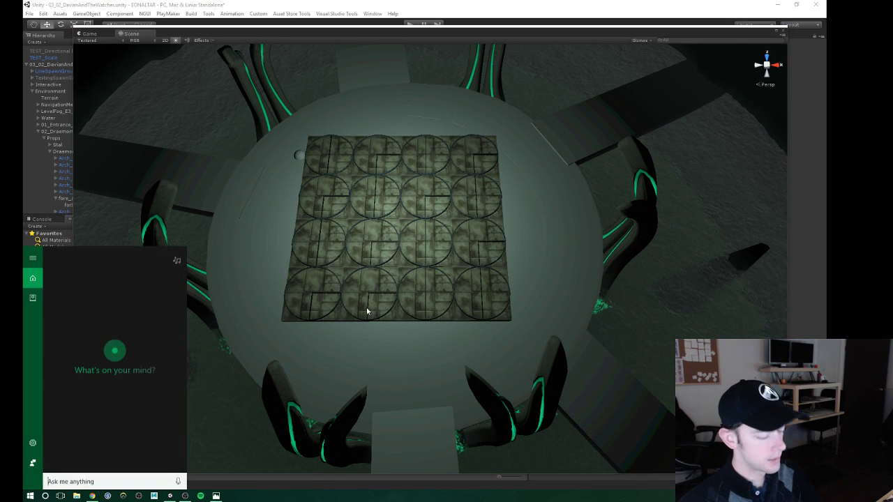
type("photop")
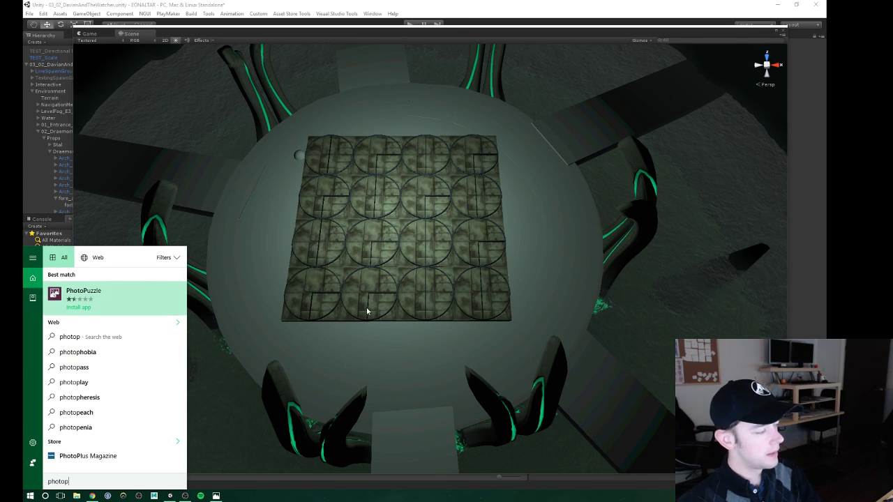
key("BackSpace")
type("shop")
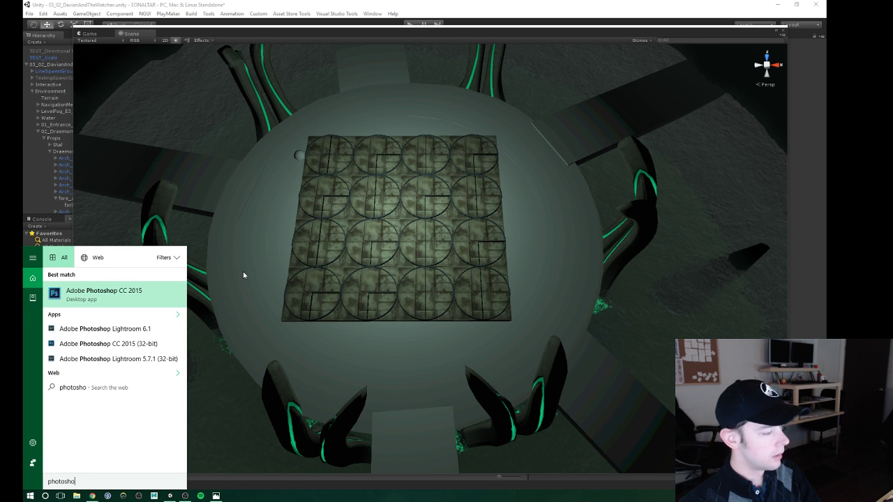
key("Return")
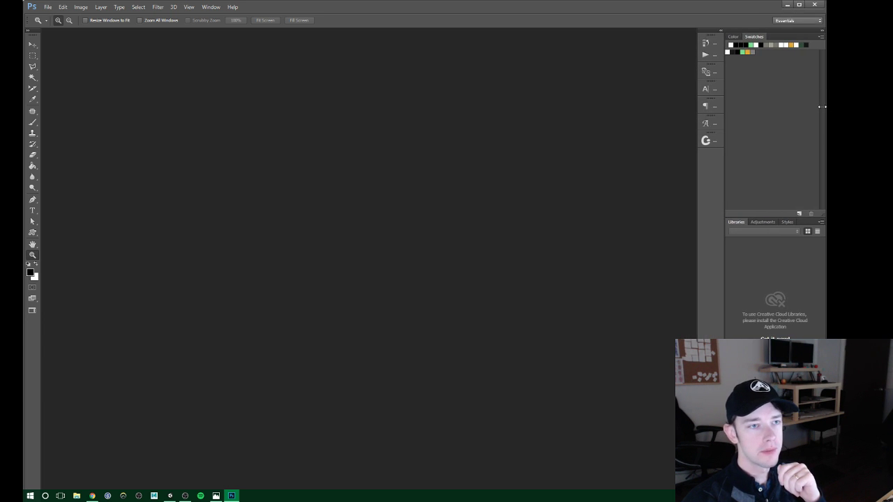
Maximise Photoshop and open circles_puzzle2 from recent files, dismissing the missing circles_puzzle2.jpg error.
left_click(800, 5)
left_click(46, 6)
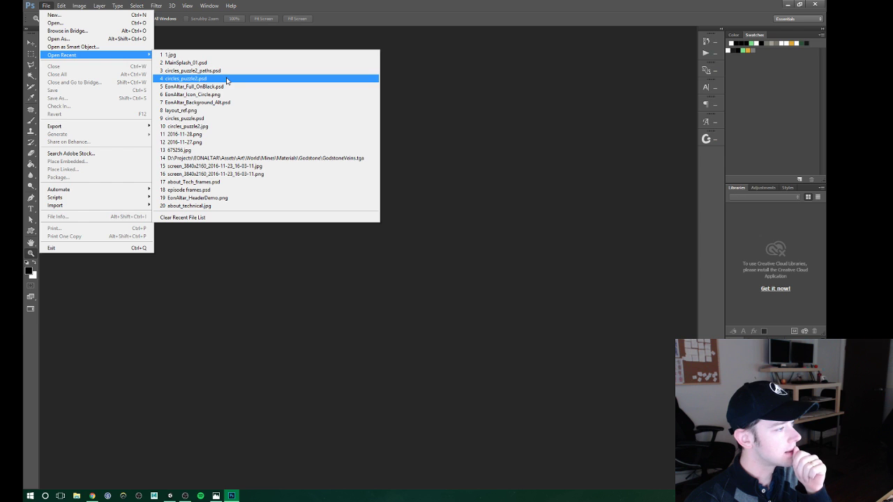
left_click(215, 127)
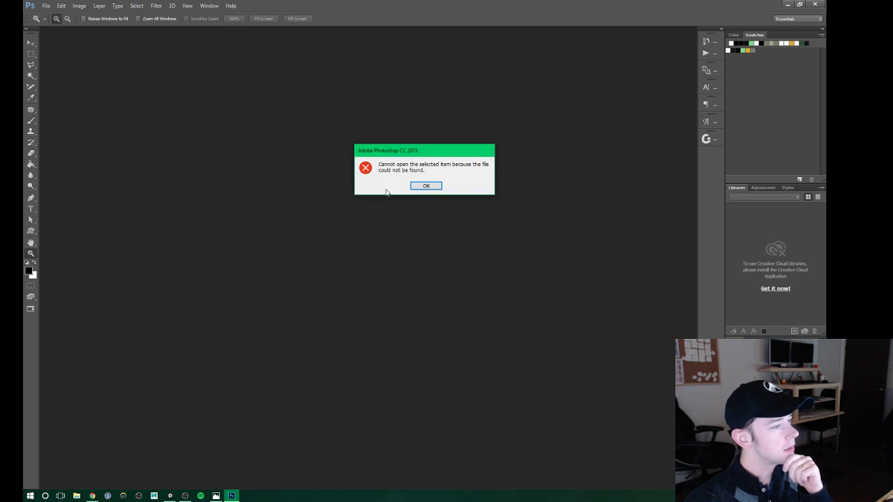
left_click(433, 187)
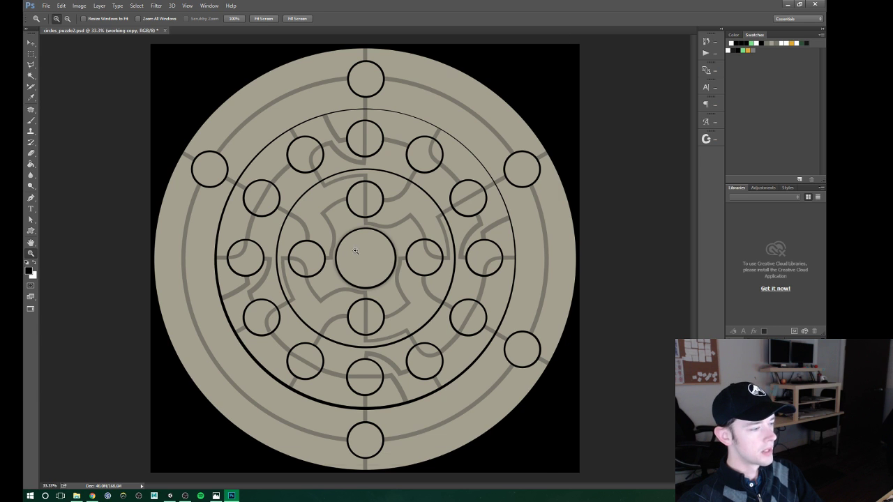
Trial a 15° Free Transform rotation on the working layer, leave it unrotated, then show puzzlelayout_1024.png.
left_click(355, 251)
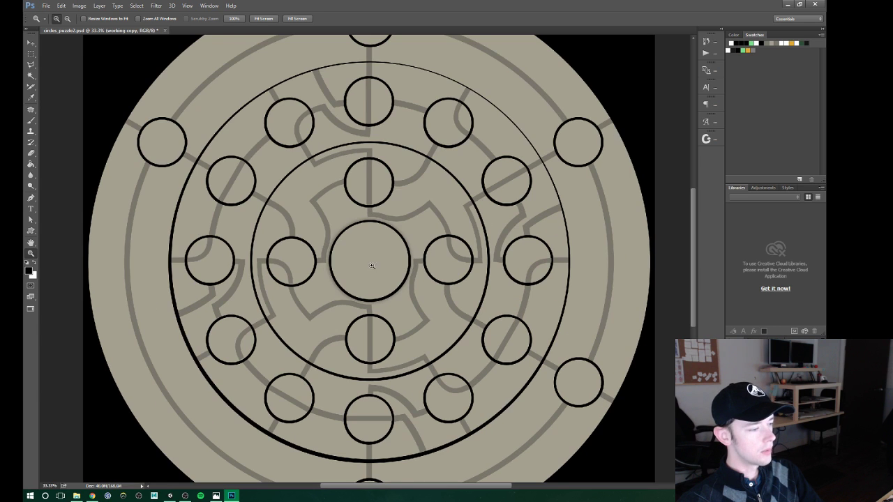
left_click(428, 232, "alt")
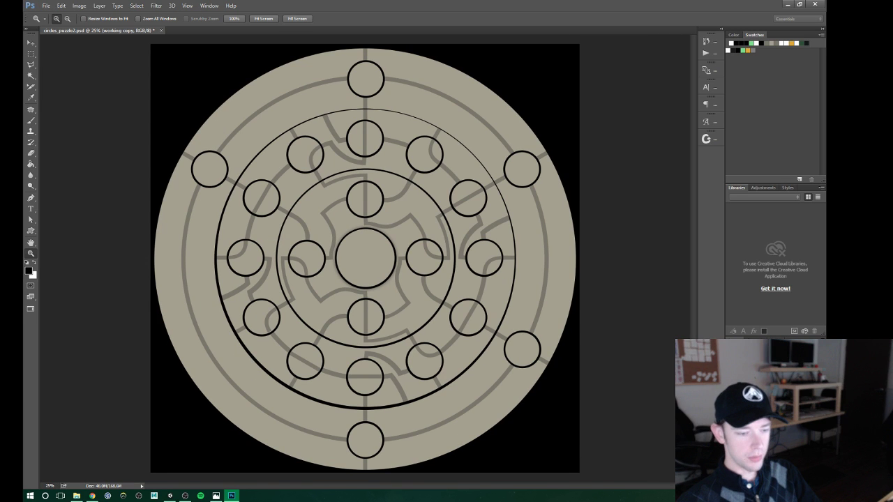
key("alt+bracketleft")
key("alt+bracketright")
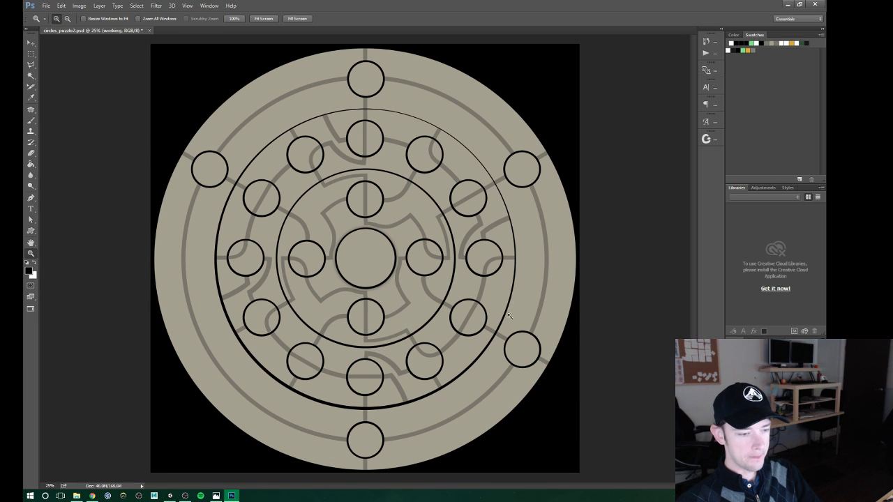
key("ctrl+t")
left_click_drag(609, 189, 596, 255)
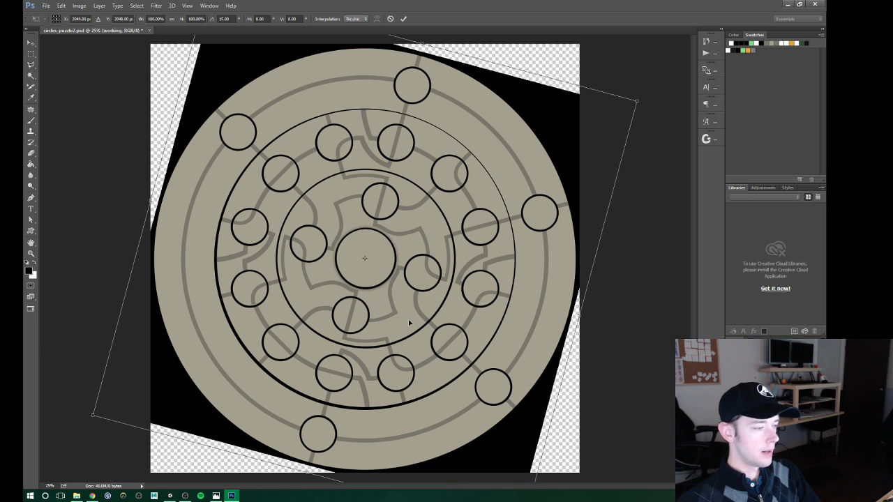
key("Return")
key("z")
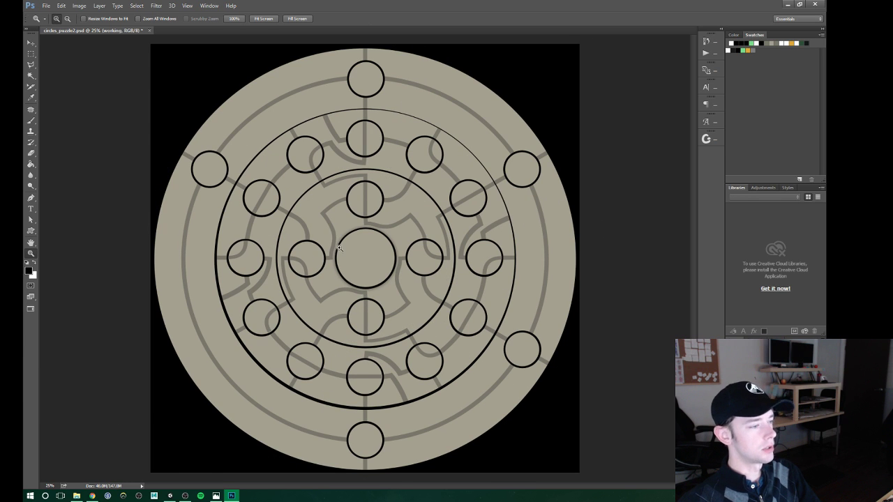
left_click(216, 496)
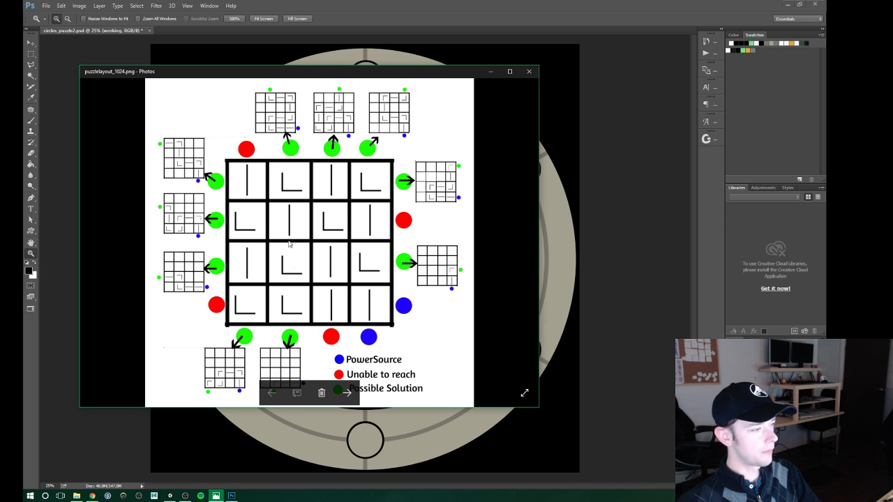
Compare the Photos reference against the canvas, then move it off screen and zoom the canvas in.
left_click_drag(323, 79, 702, 75)
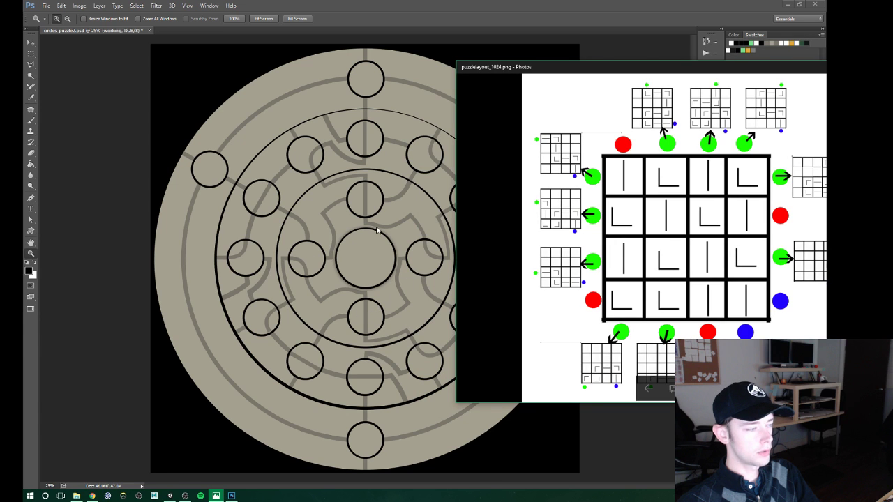
mouse_move(583, 74)
left_mouse_down()
mouse_move(595, 65)
mouse_move(638, 82)
left_mouse_up()
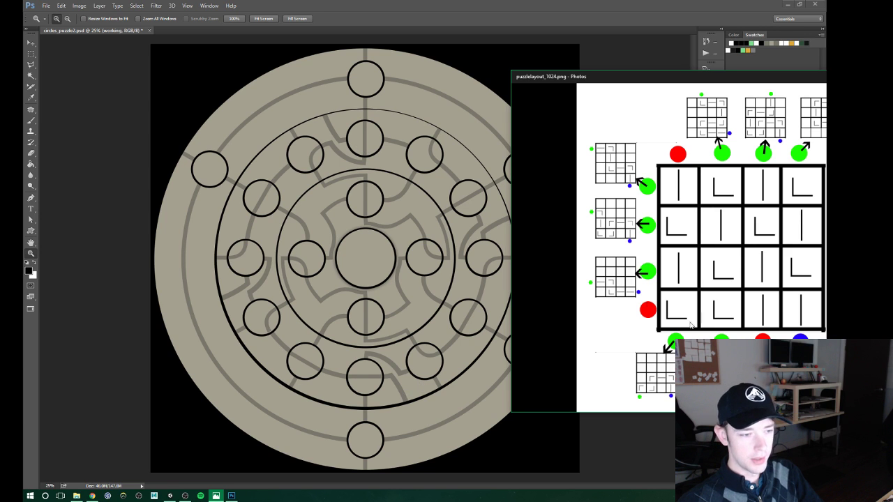
left_click_drag(694, 78, 433, 62)
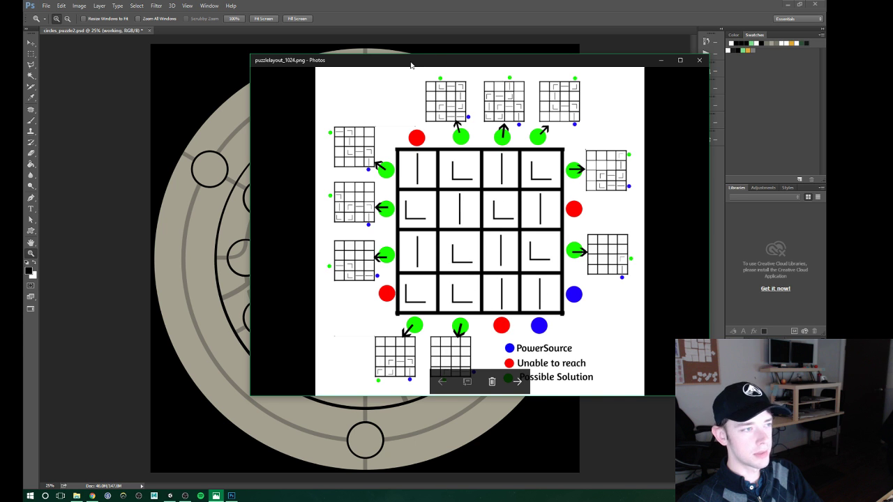
left_click_drag(459, 67, 892, 67)
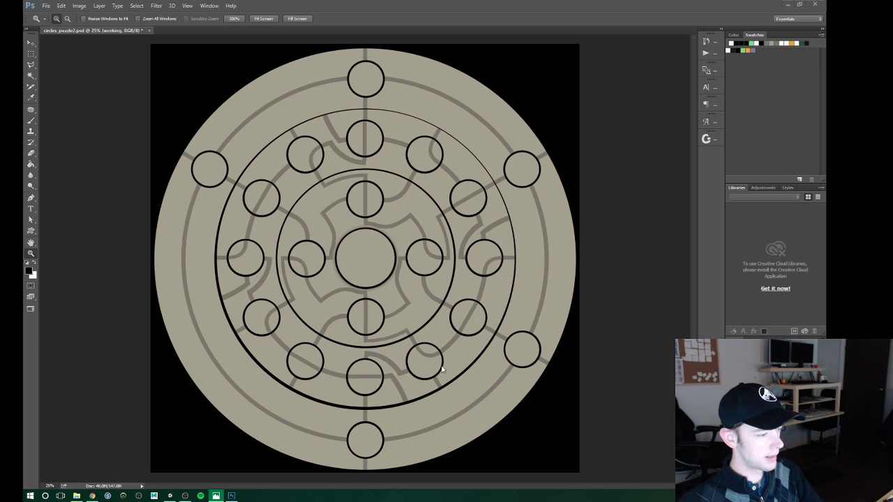
left_click(377, 380)
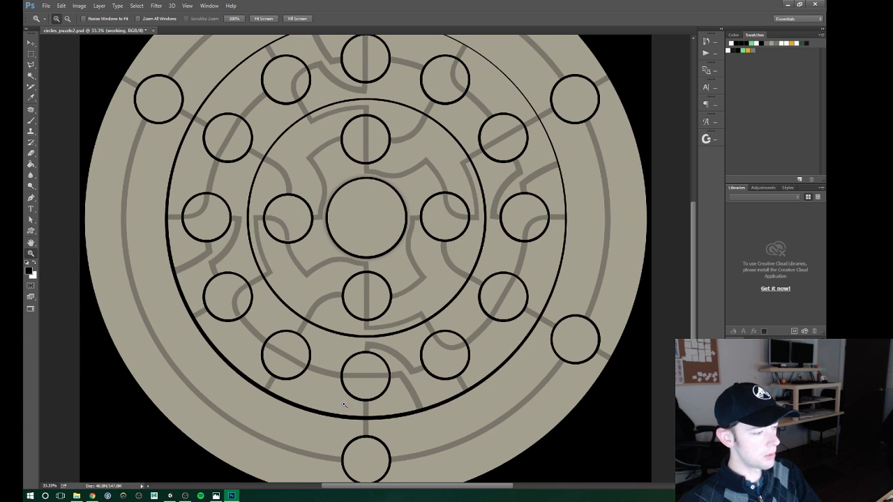
Zoom out, in on the centre and out again to frame the whole puzzle circle, then take the Brush.
left_click(357, 391, "alt")
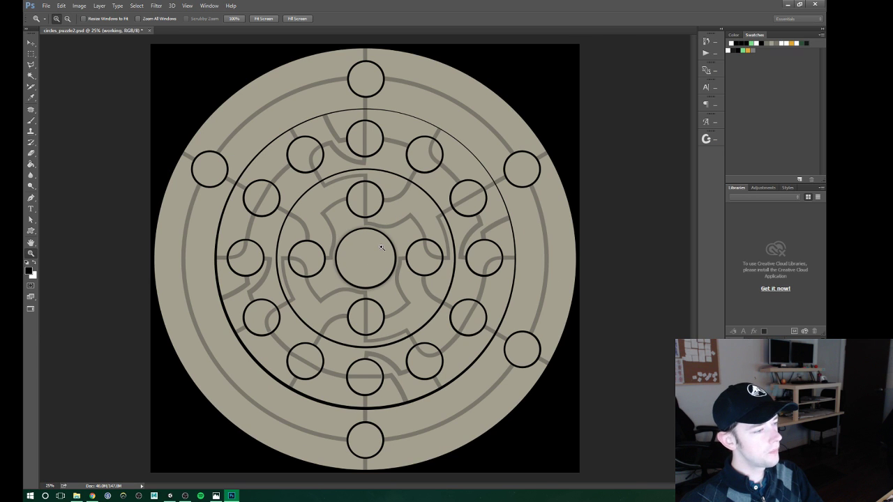
left_click(361, 238)
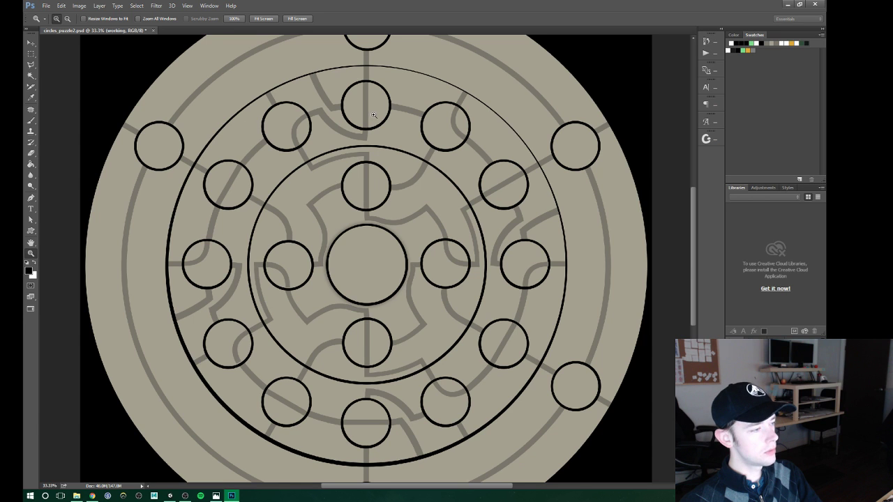
left_click(353, 276, "alt")
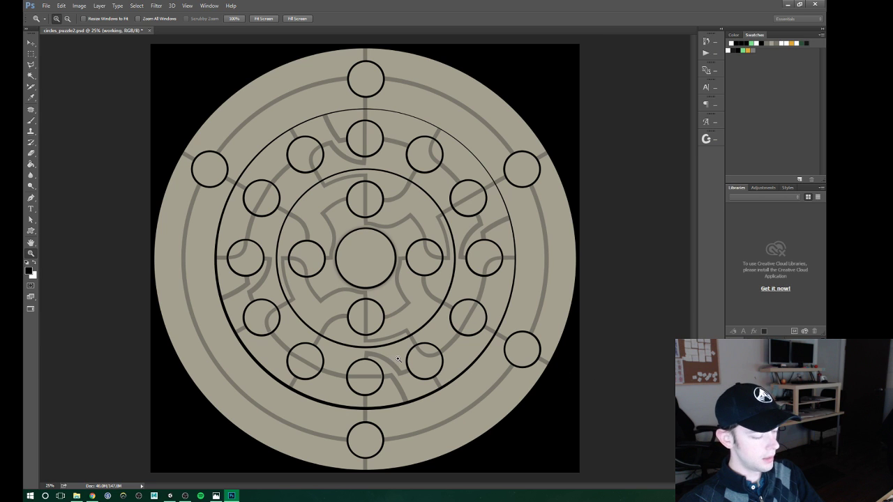
key("b")
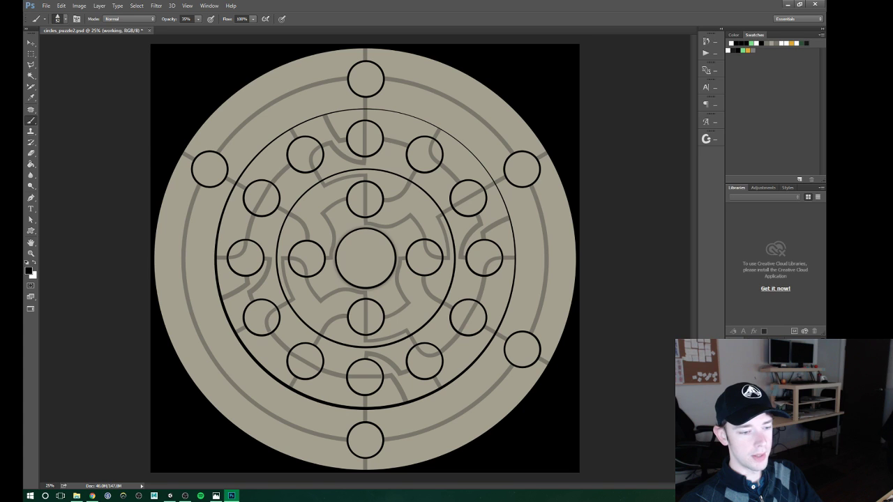
Duplicate the working layer, add a new empty Layer 4, and choose green as the paint colour.
key("ctrl+j")
key("ctrl+shift+alt+n")
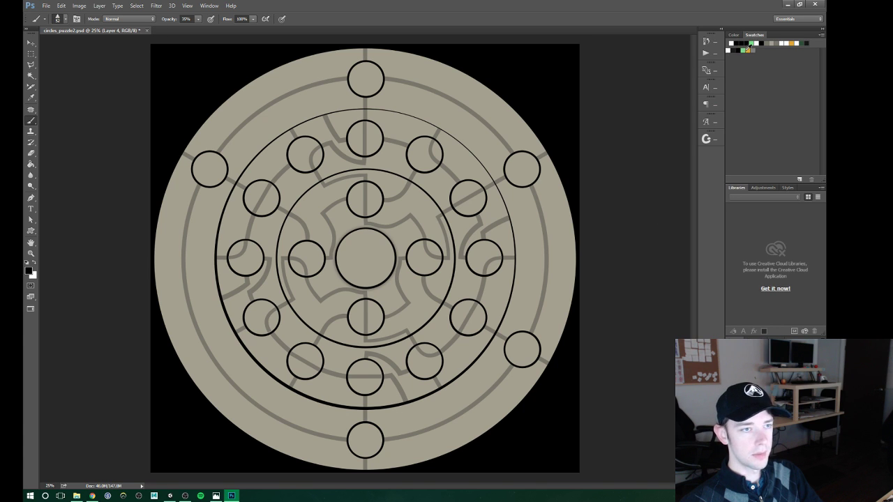
left_click(749, 50)
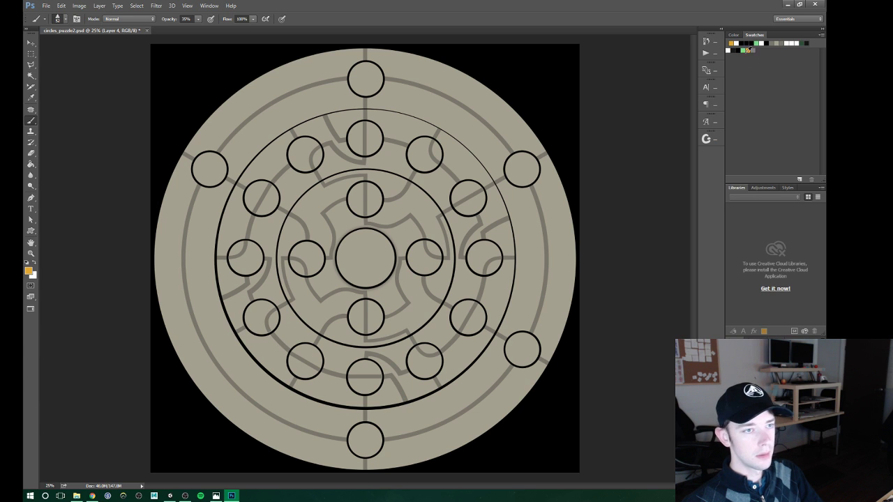
left_click(747, 47)
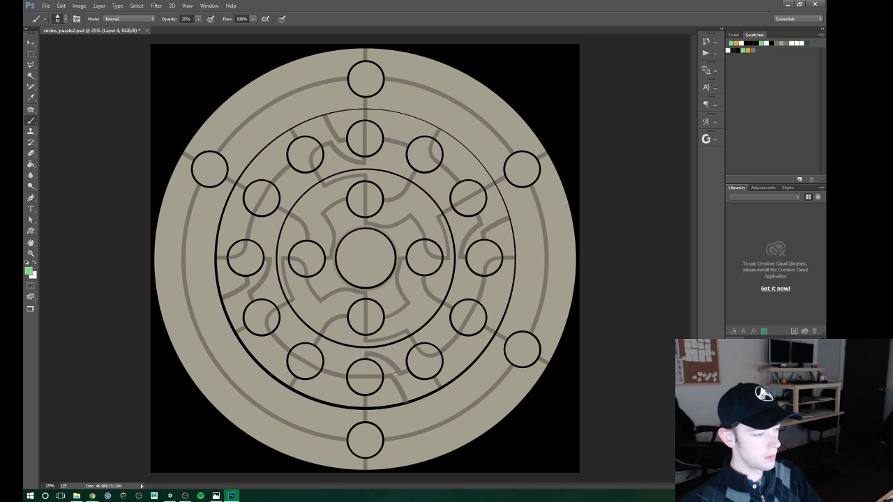
Raise the brush opacity to 100%, undoing all the trial green strokes and the traced path.
left_click_drag(406, 400, 391, 375)
key("ctrl+z")
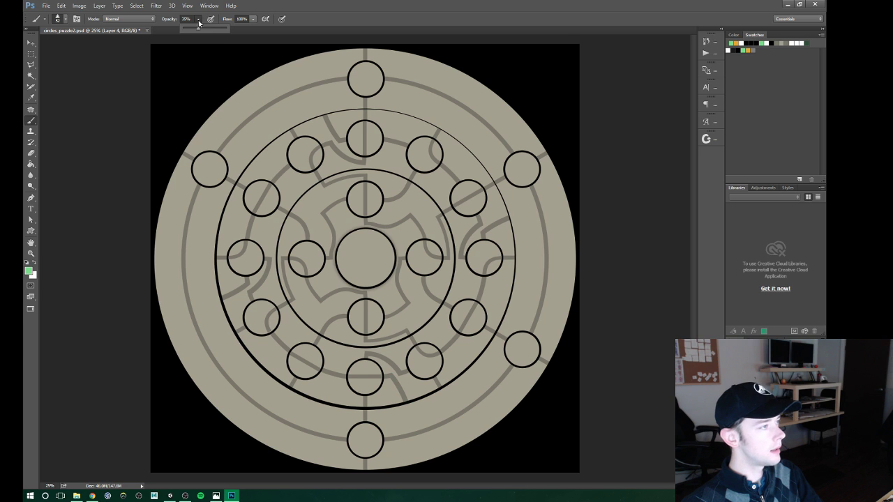
left_click_drag(198, 19, 227, 29)
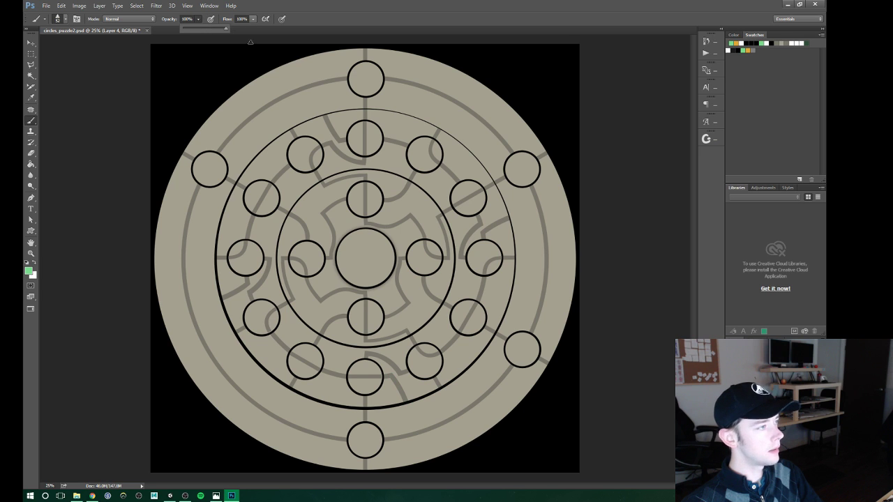
left_click_drag(404, 400, 388, 377)
left_click(382, 377)
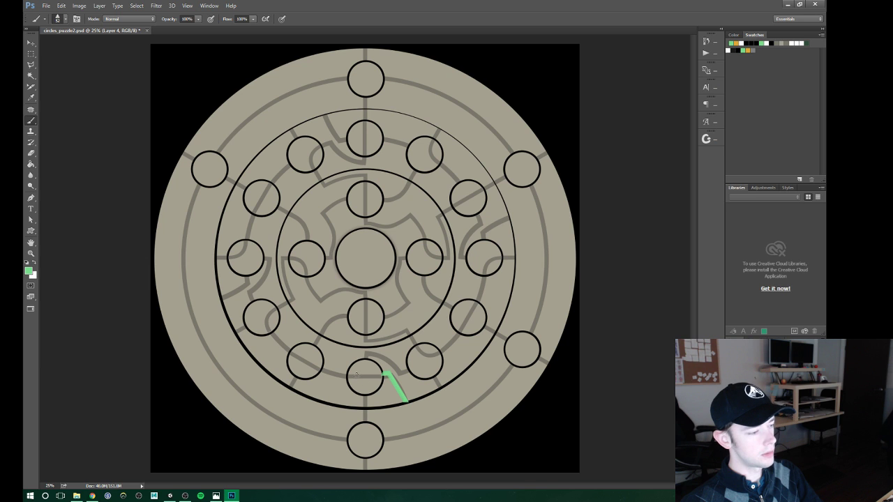
key("ctrl+alt+z")
key("ctrl+alt+z")
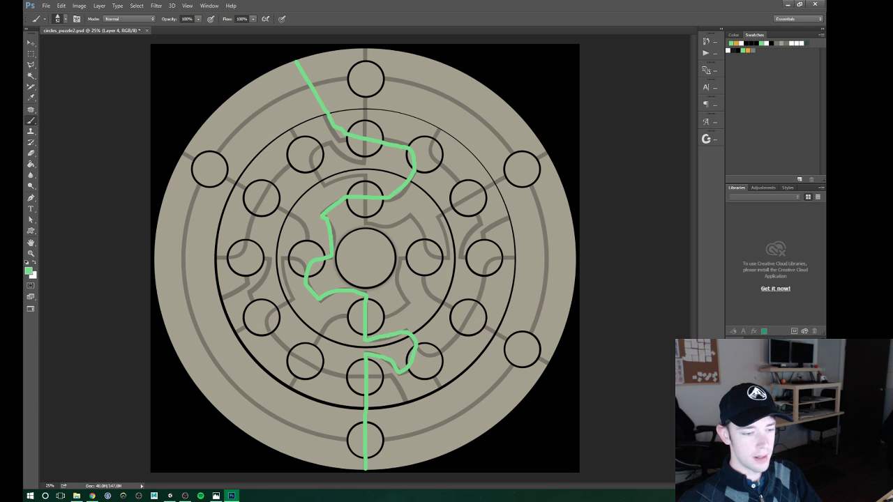
key("ctrl+z")
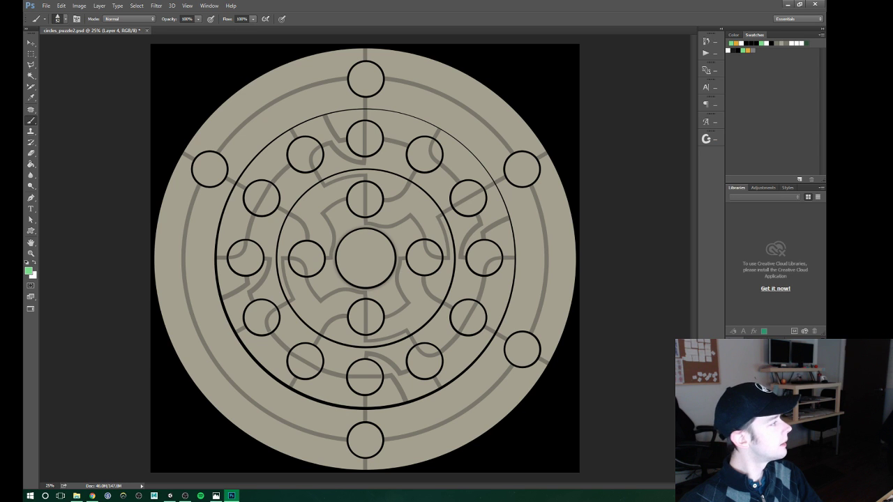
key("alt+Tab")
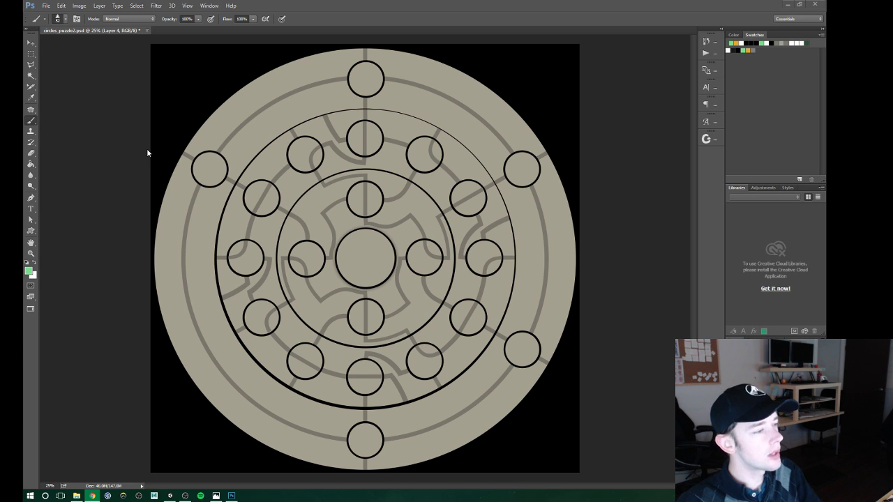
Drag circles_puzzle2_paths.psd from File Explorer into Photoshop to open it.
left_click(45, 6)
mouse_move(62, 55)
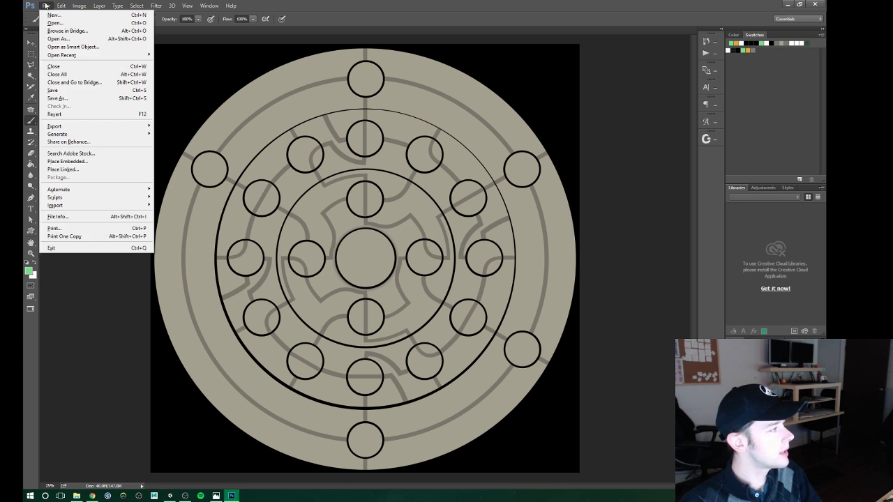
left_click(692, 75)
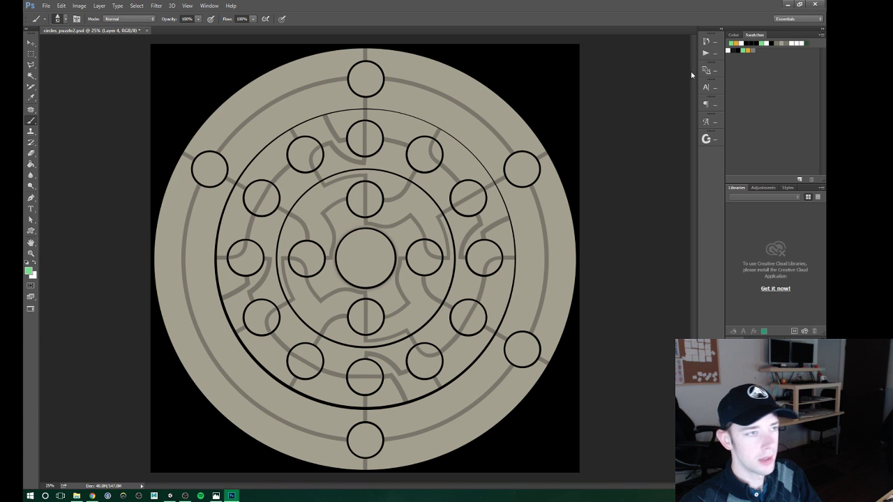
left_click(77, 496)
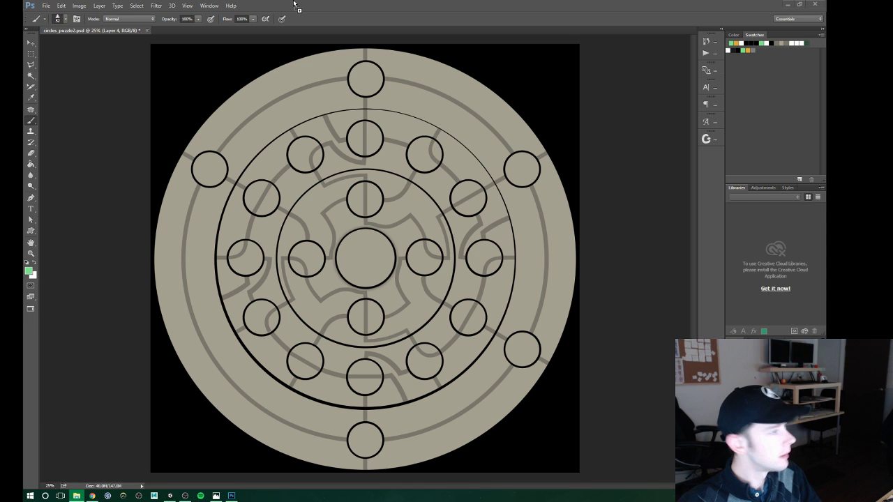
left_click_drag(294, 4, 320, 165)
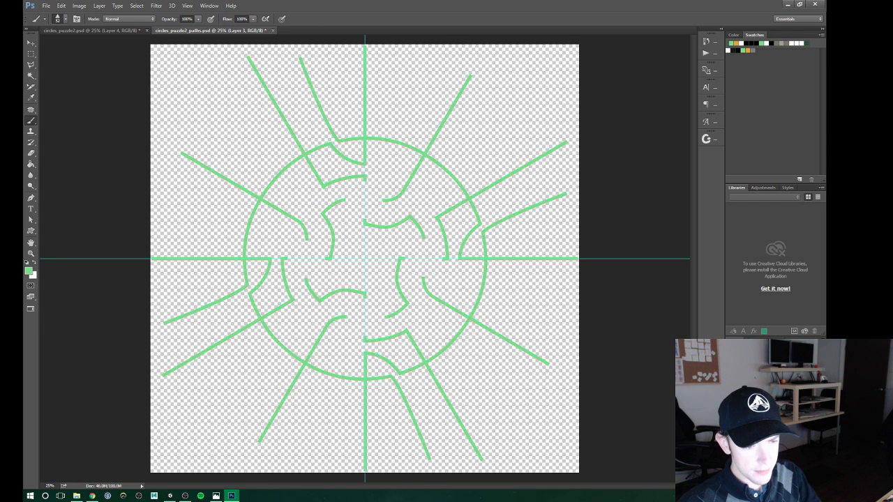
Zoom the green paths drawing to 33.3% and compare it with the circle puzzle artwork tab.
key("z")
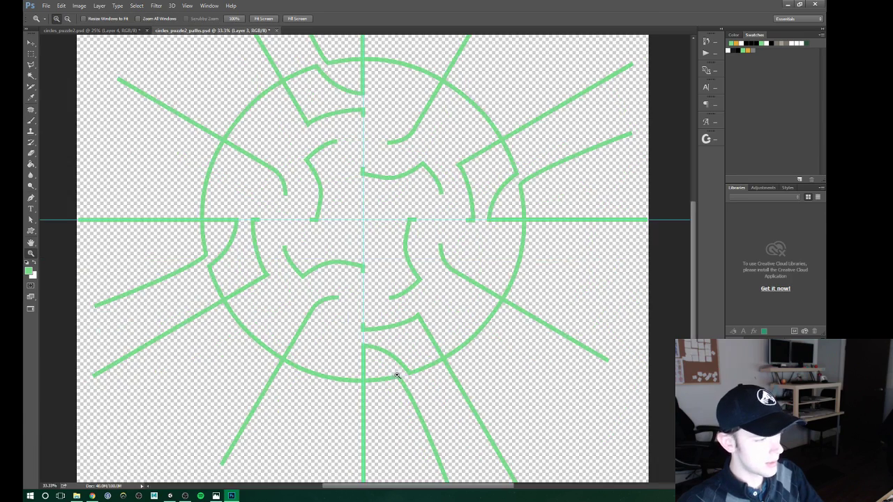
left_click(373, 377)
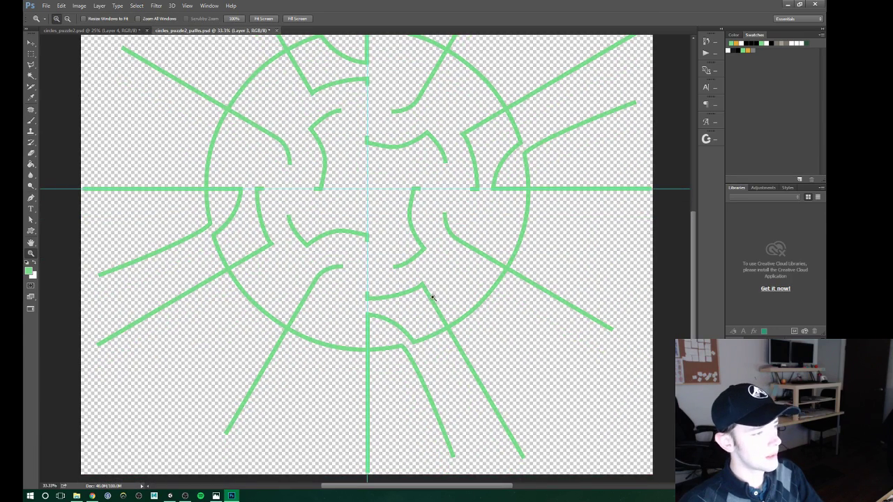
left_click_drag(381, 219, 387, 238)
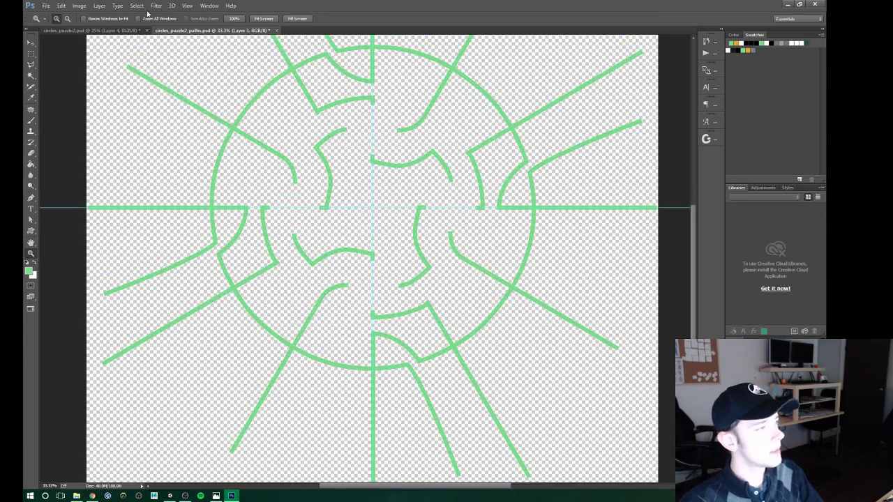
left_click(109, 33)
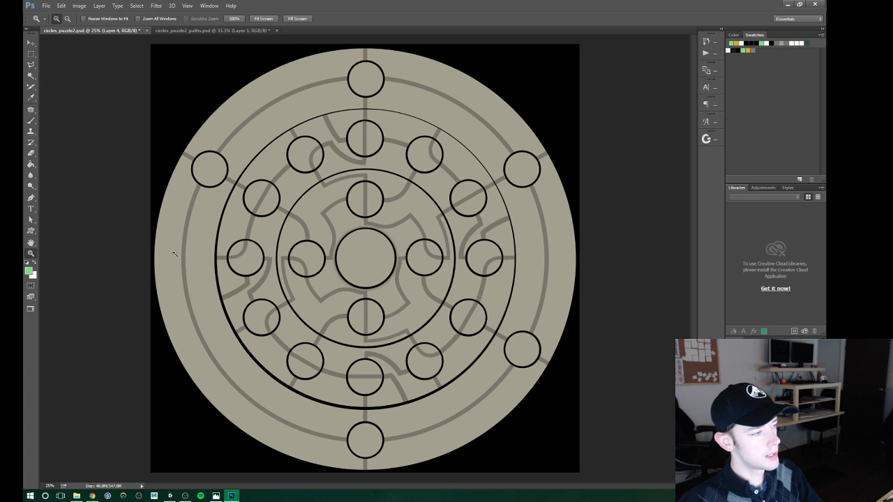
left_click(179, 31)
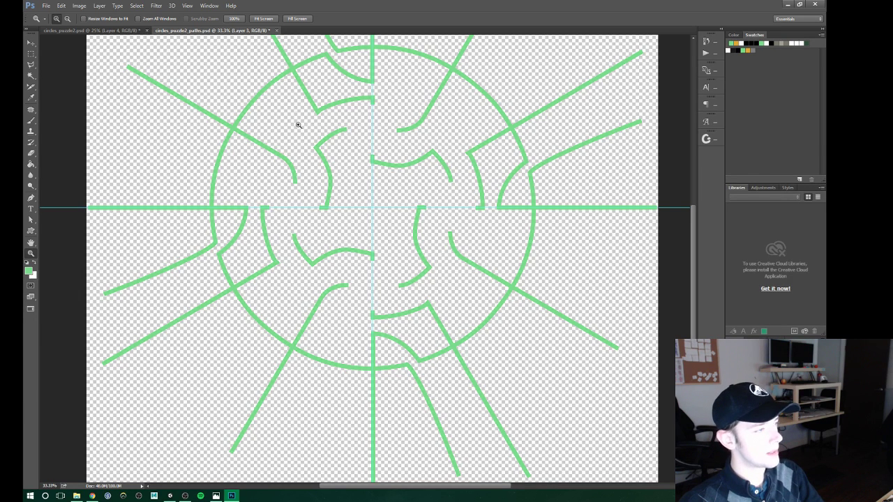
scroll(397, 198, "up", 1)
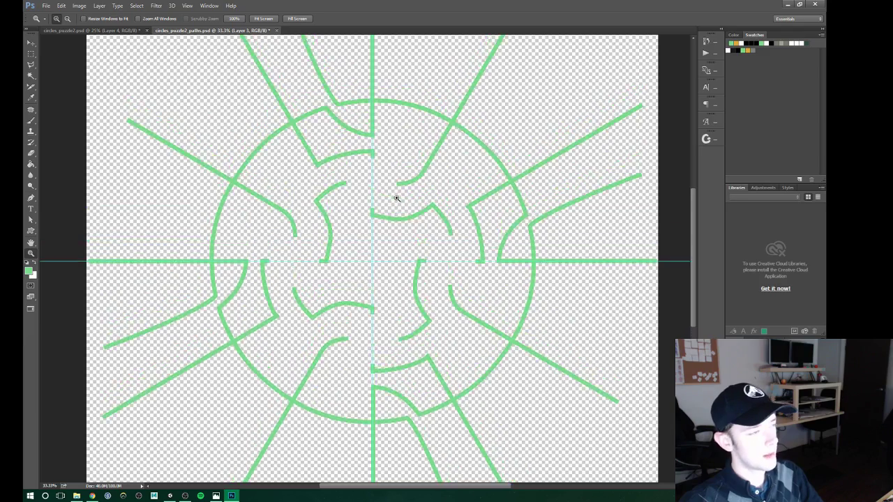
scroll(396, 185, "down", 4)
scroll(408, 202, "up", 2)
scroll(403, 202, "up", 1)
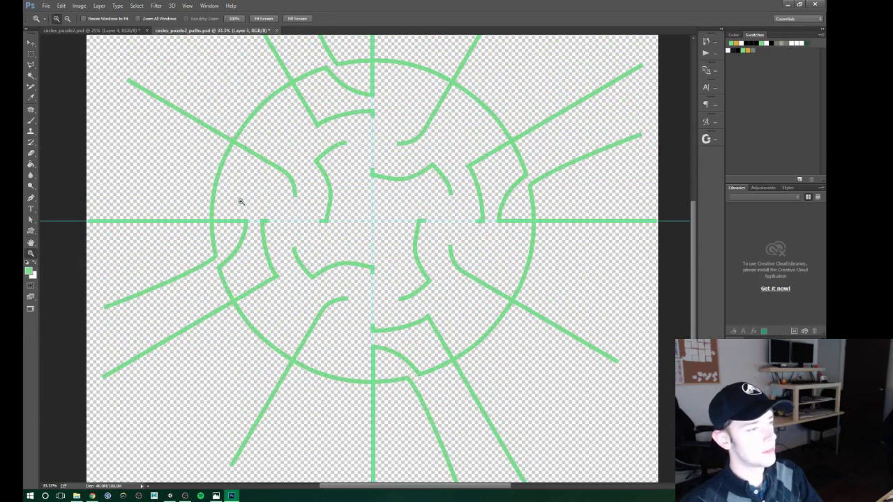
scroll(593, 331, "down", 2)
scroll(589, 327, "up", 2)
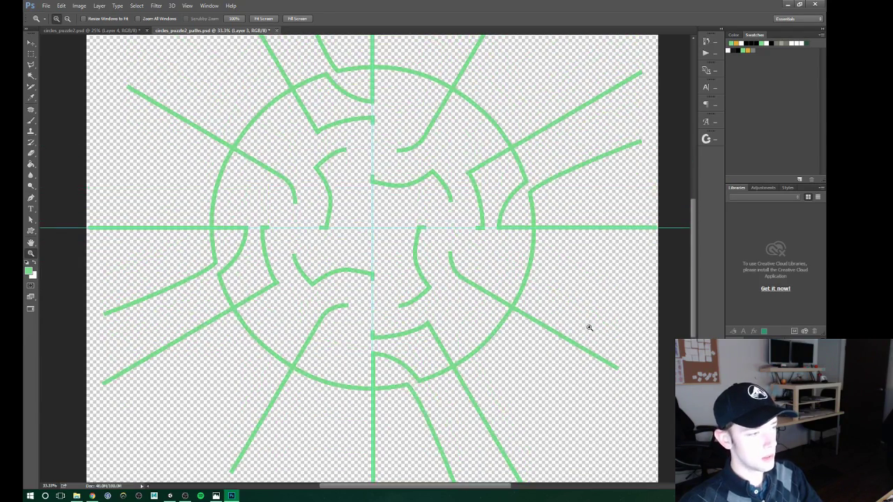
scroll(587, 328, "up", 1)
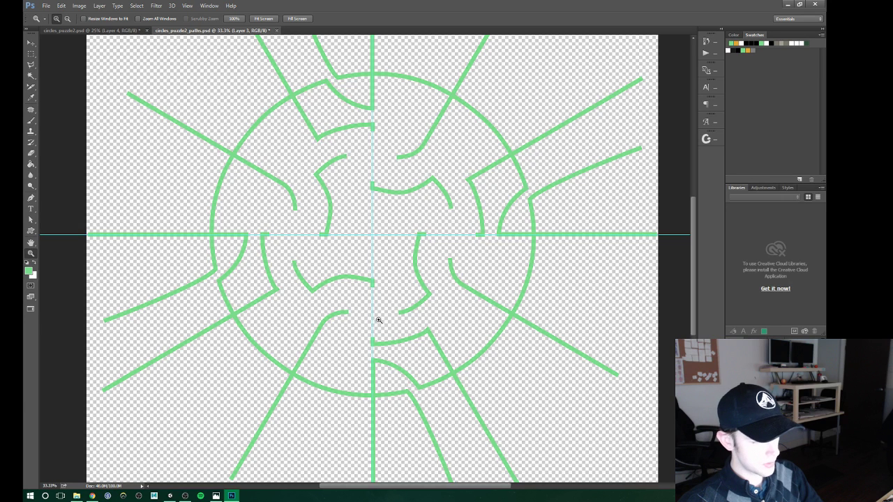
key("p")
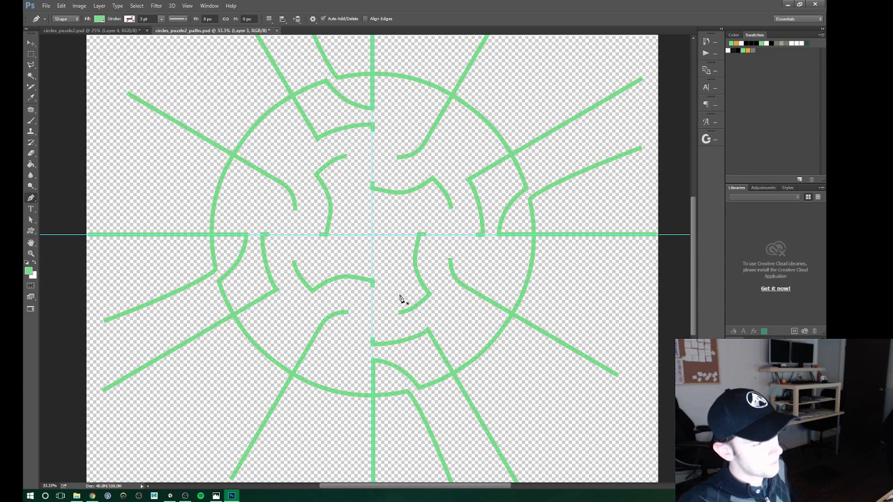
scroll(401, 299, "down", 7)
scroll(418, 279, "up", 5)
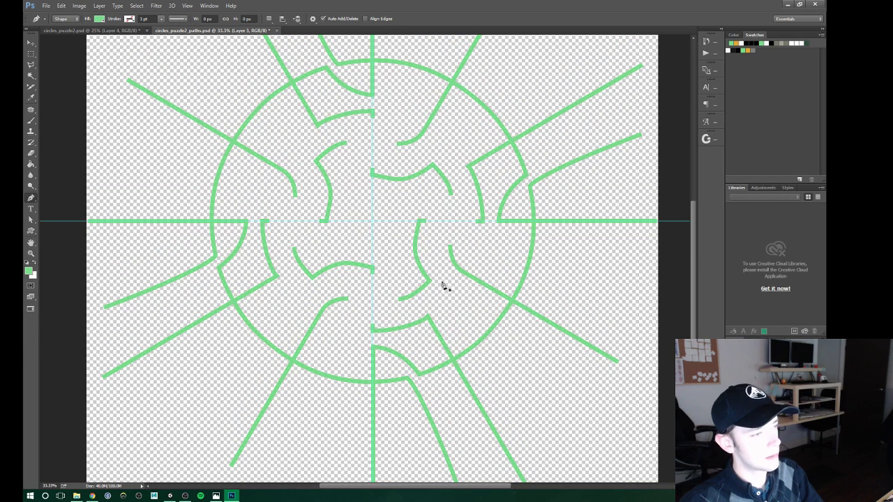
key("ctrl+comma")
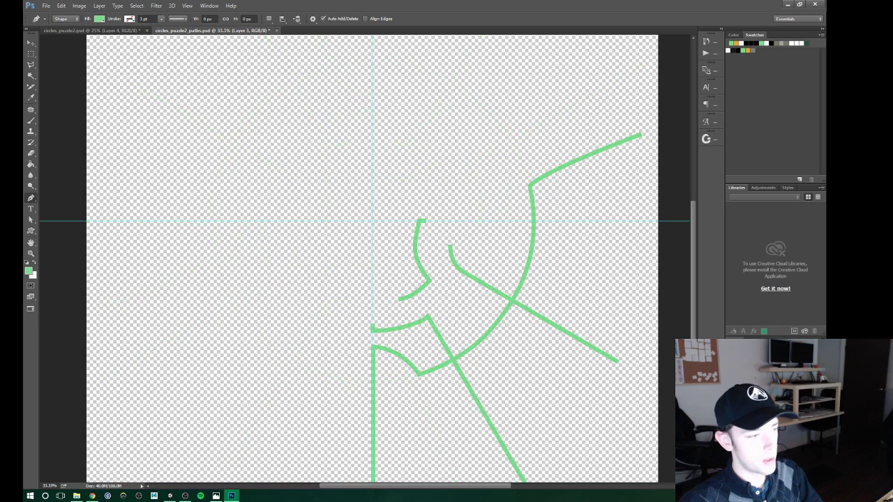
key("ctrl+shift+z")
key("ctrl+shift+z")
key("ctrl+shift+z")
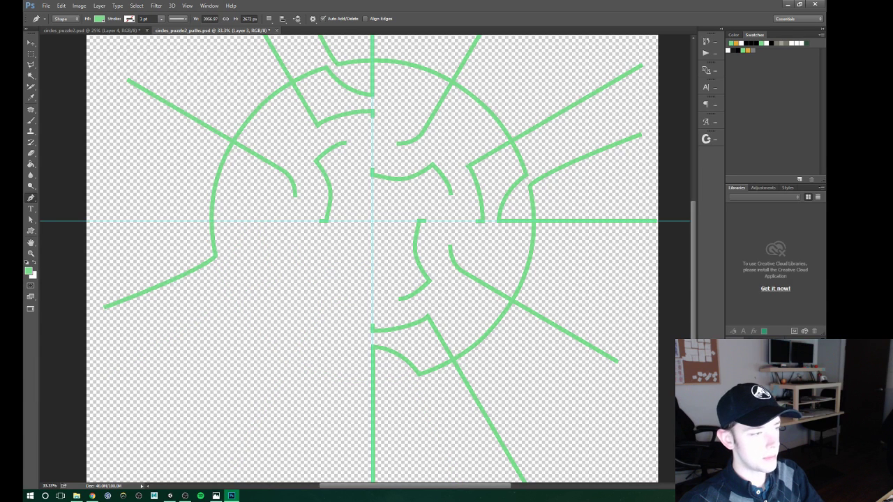
key("ctrl+shift+z")
key("ctrl+shift+z")
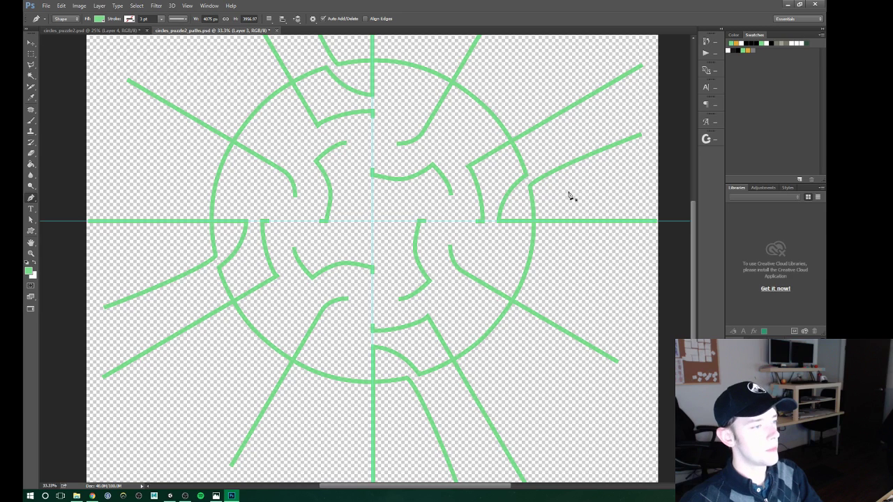
scroll(343, 260, "up", 1)
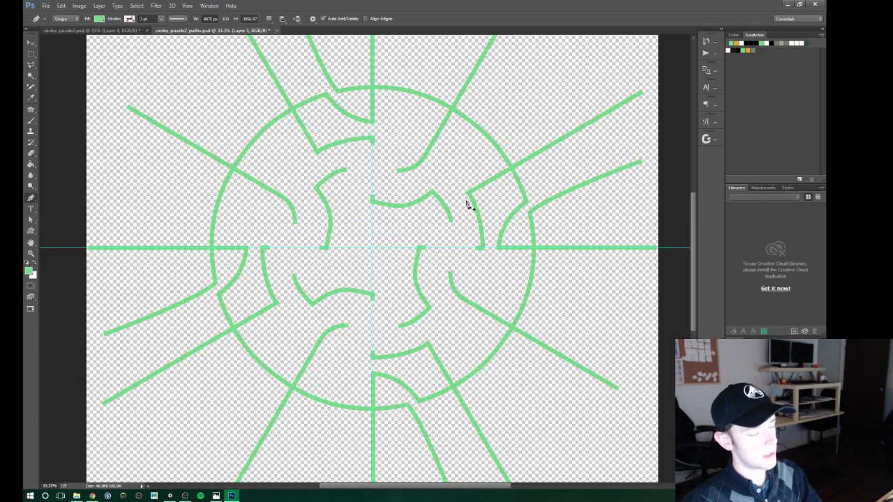
scroll(386, 290, "down", 1)
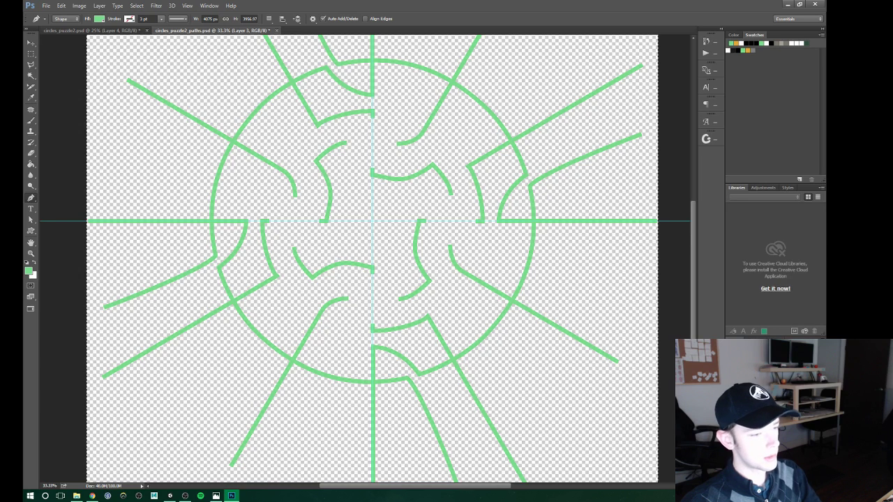
Copy the merged artwork of all layers and paste it into the paths document.
left_click(61, 5)
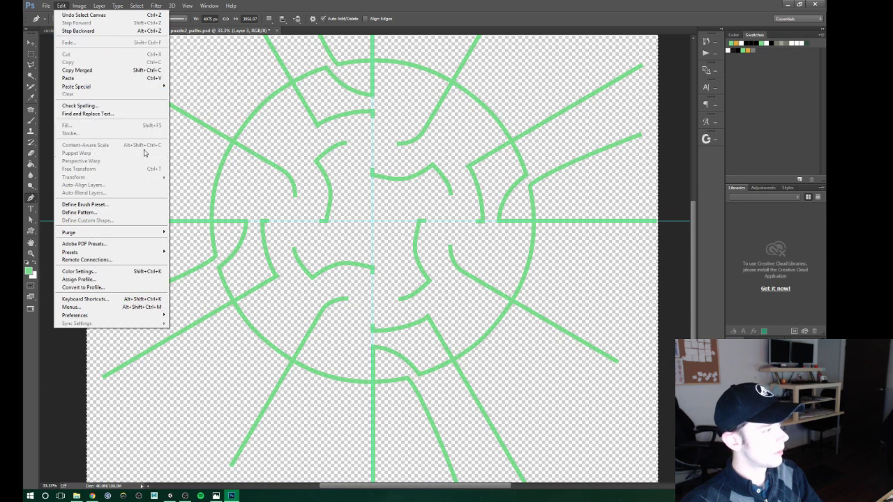
left_click(116, 71)
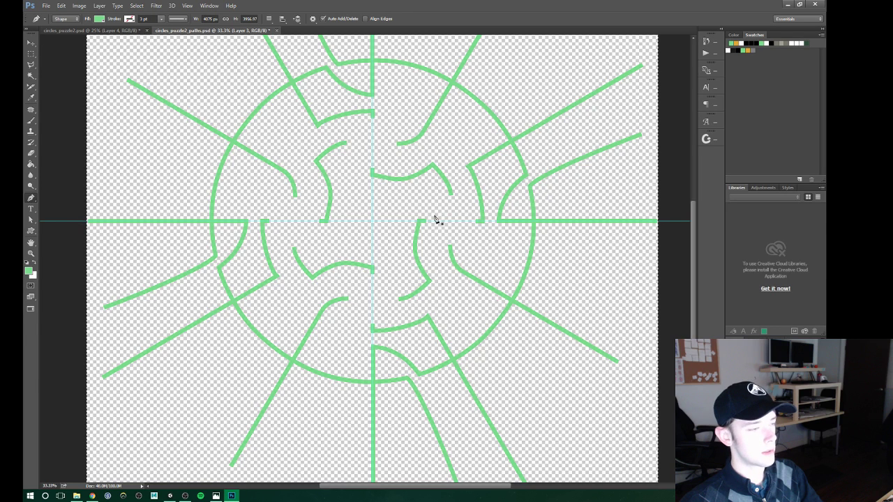
key("ctrl+v")
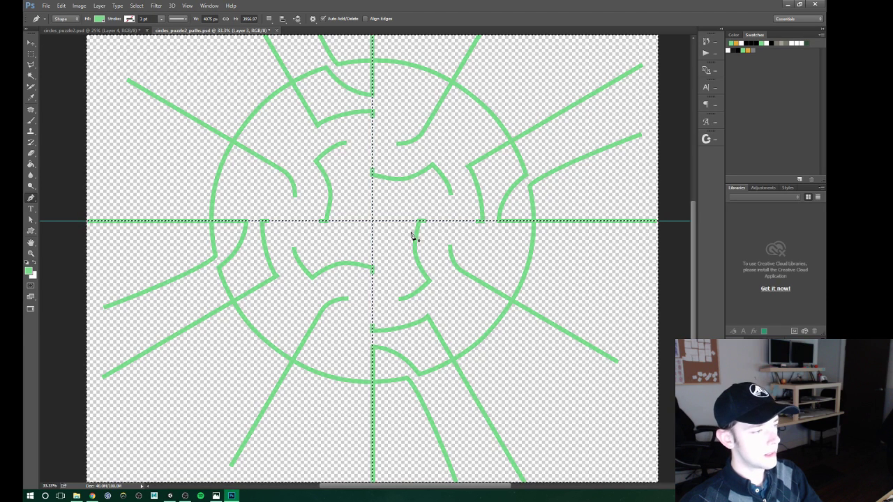
key("m")
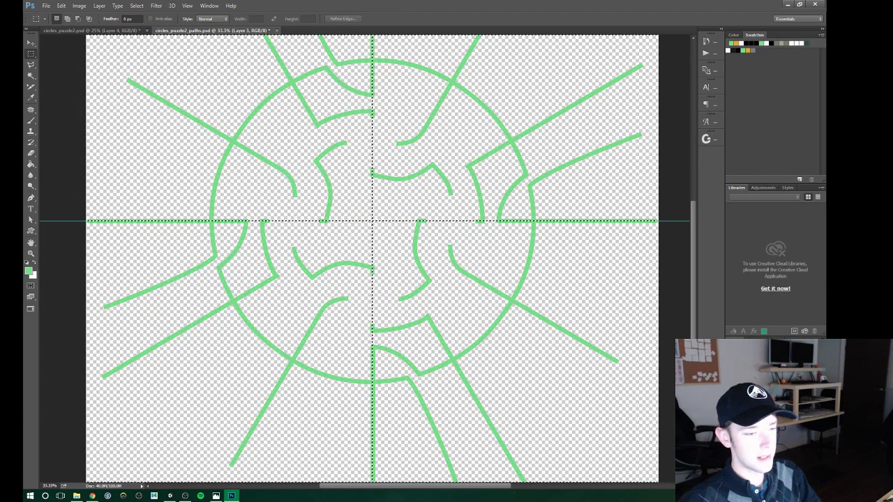
key("ctrl+d")
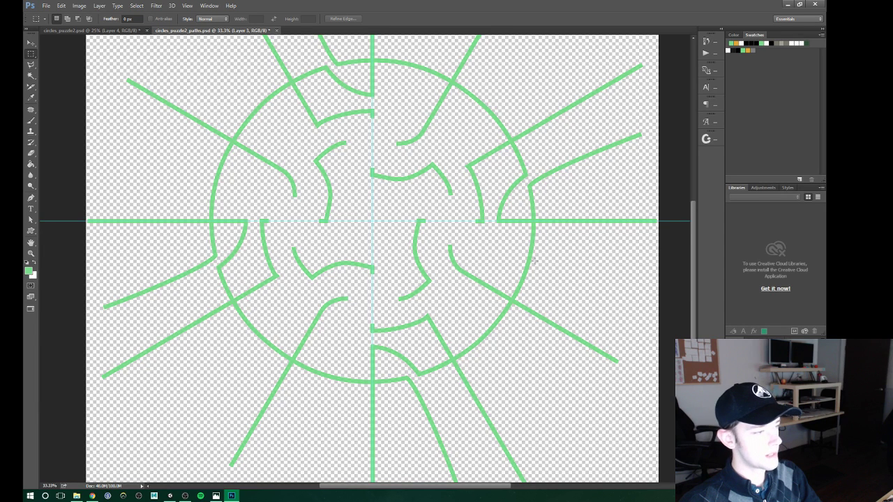
Select and deselect all the green lines, then bring up File > Export > Paths to Illustrator.
scroll(336, 131, "up", 2)
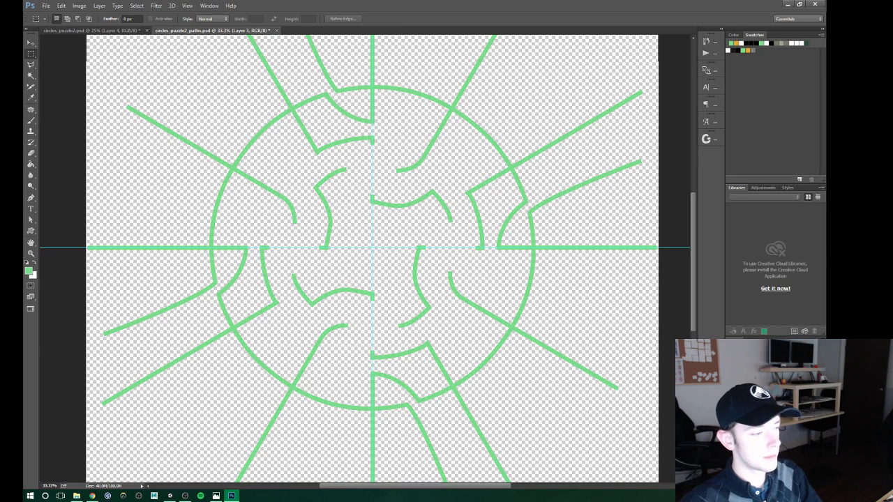
key("ctrl+a")
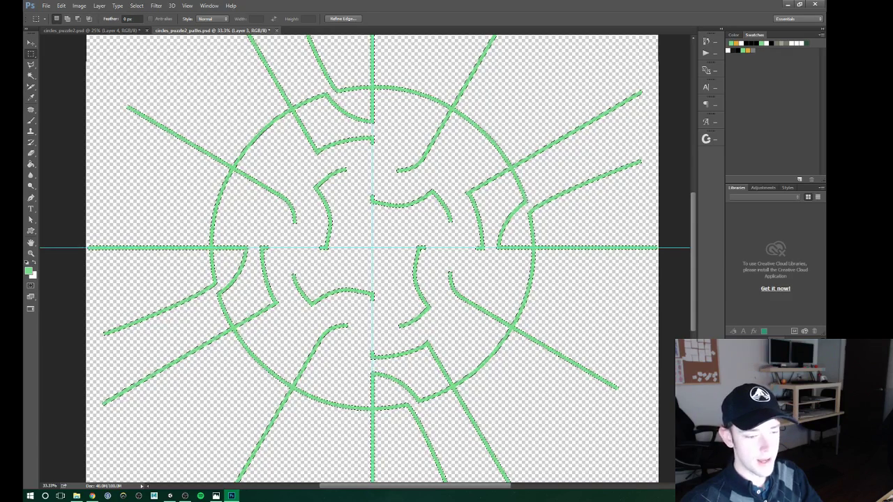
key("ctrl+d")
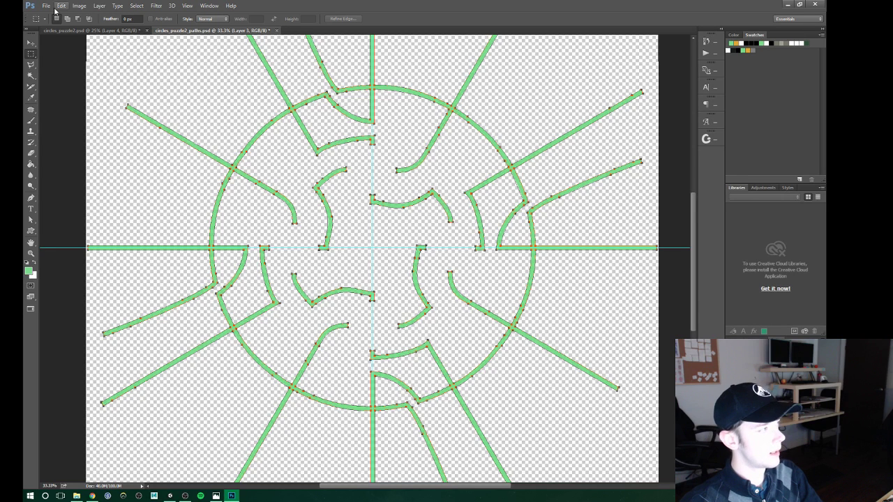
left_click(46, 6)
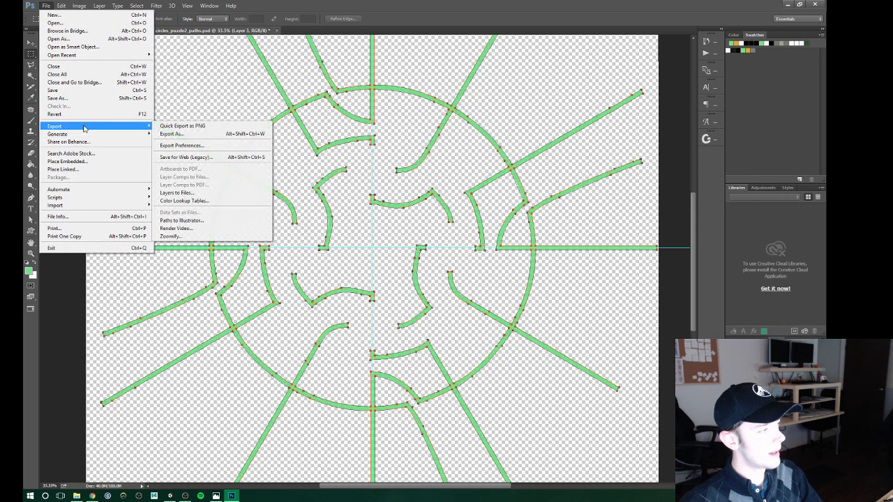
mouse_move(55, 126)
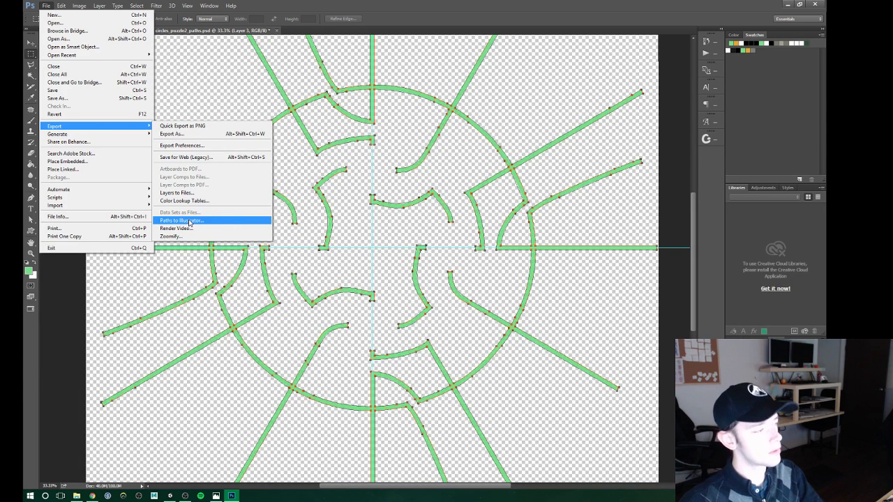
Start a Paths to Illustrator export into Desktop > Hub Redesign, cancel it, and close the paths document.
left_click(189, 221)
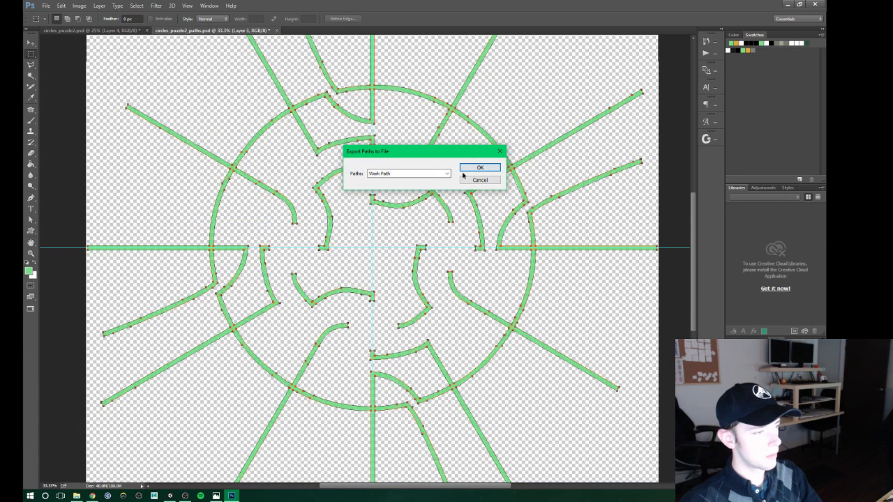
left_click(464, 171)
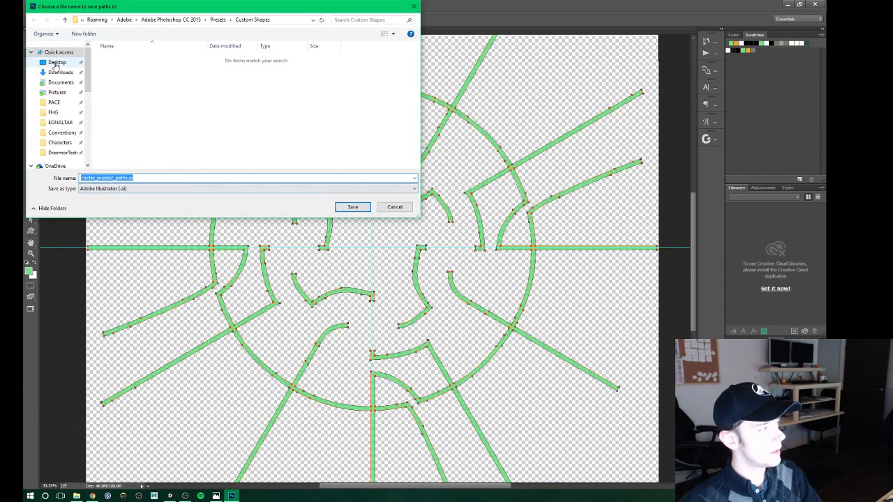
left_click(56, 63)
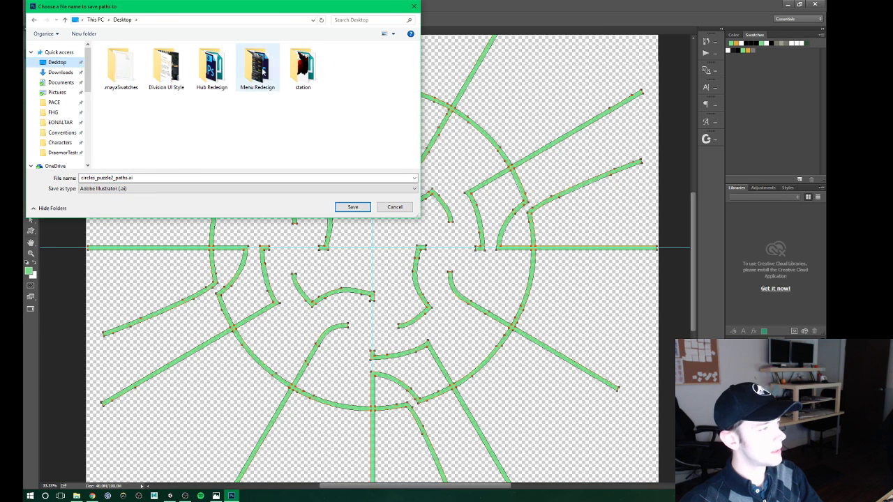
double_click(211, 69)
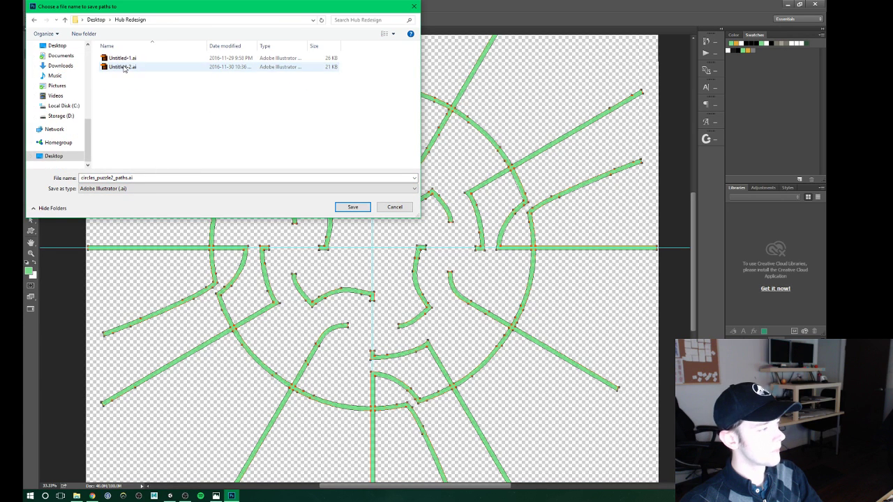
left_click(141, 178)
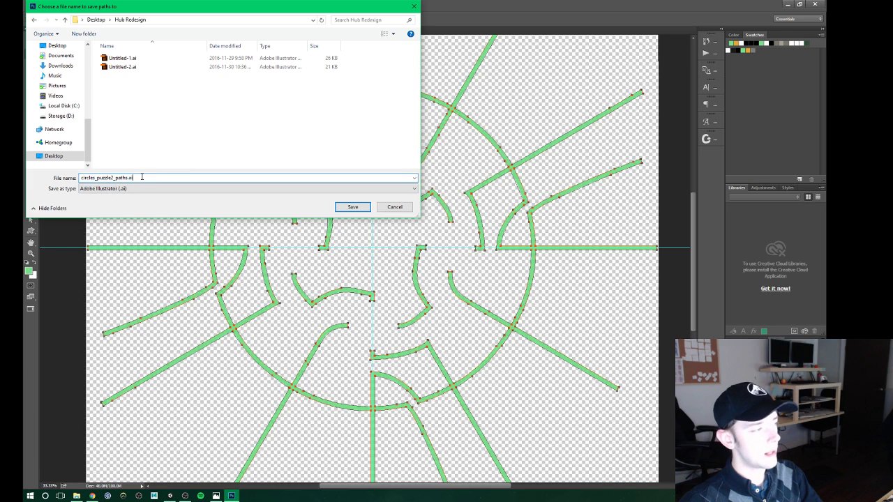
double_click(142, 177)
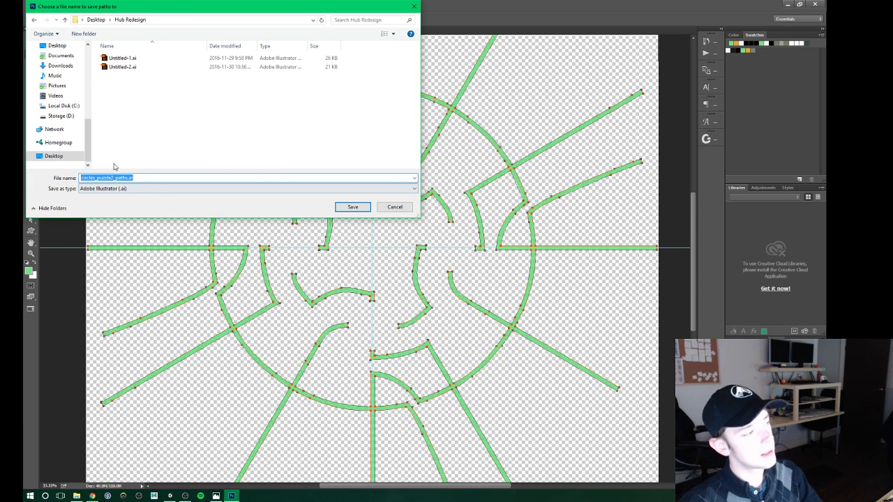
left_click(395, 208)
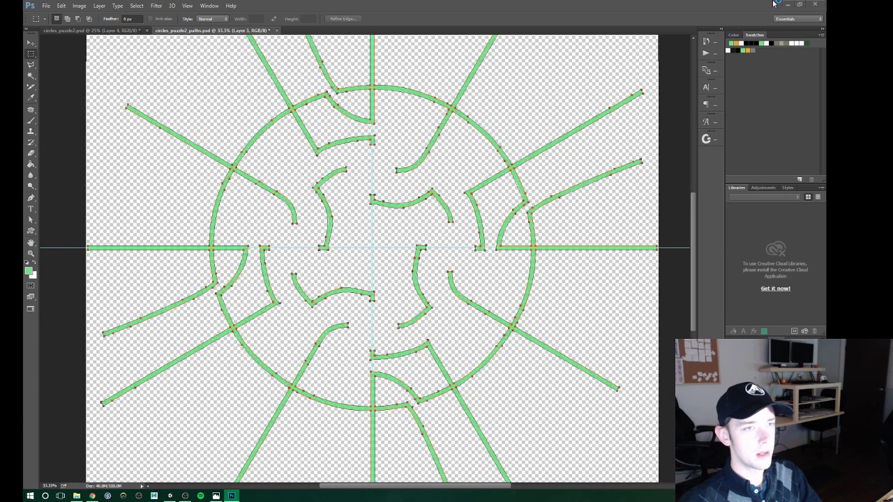
left_click(818, 5)
Close the paths document and circles_puzzle2.psd without saving, then minimise Unity so Maya 2017 loads.
left_click(432, 186)
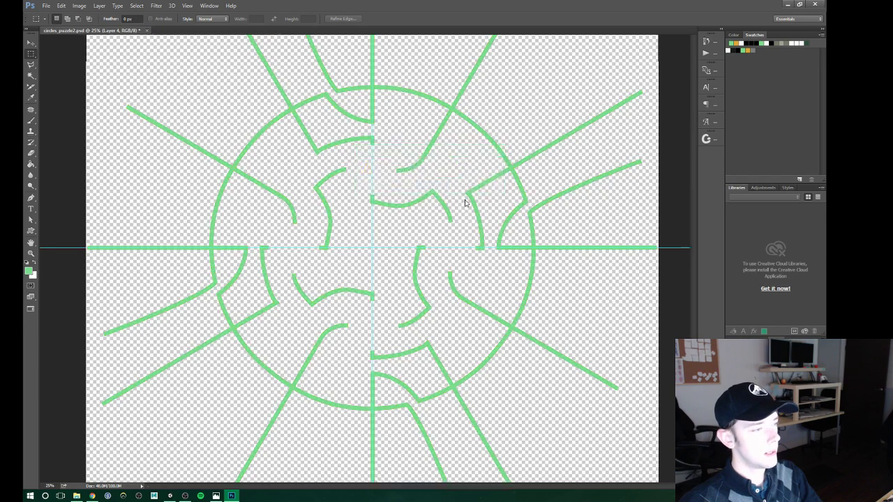
left_click(438, 186)
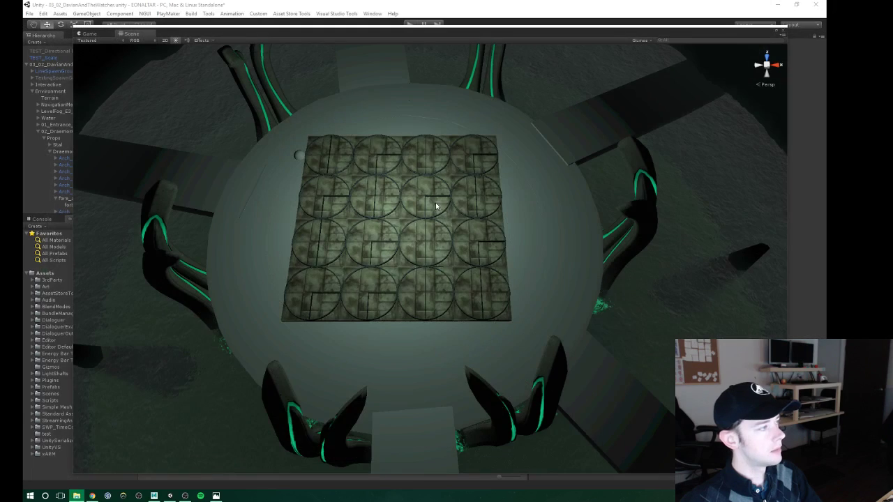
left_click(777, 6)
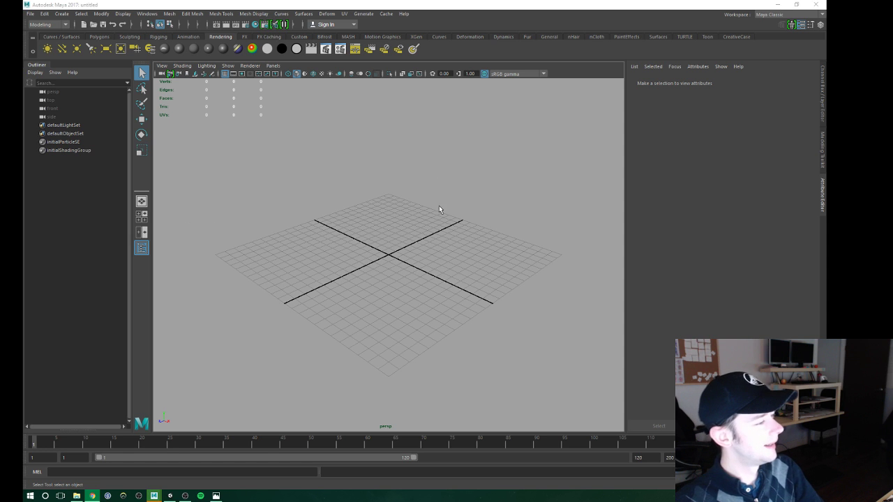
Orbit around Maya's empty ground grid, then bring Unity's puzzle-board scene back to the front.
left_click(240, 185)
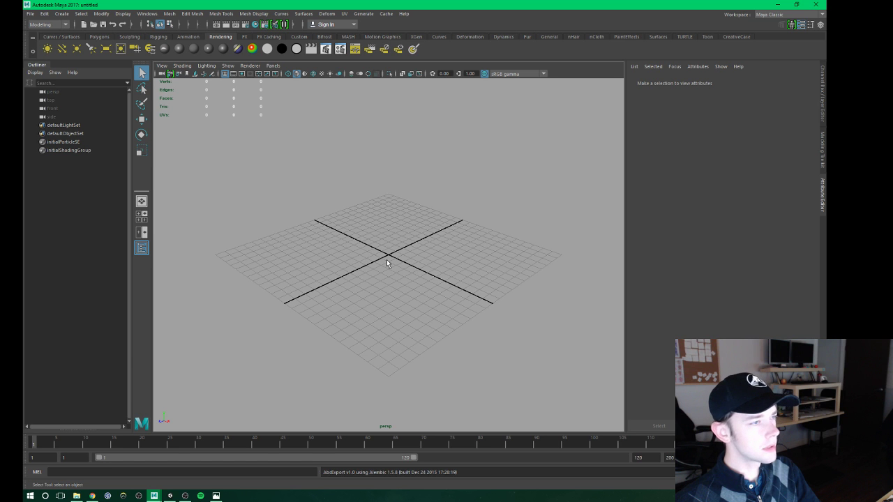
left_click_drag(387, 259, 406, 255, "alt")
left_click_drag(404, 277, 377, 279, "alt")
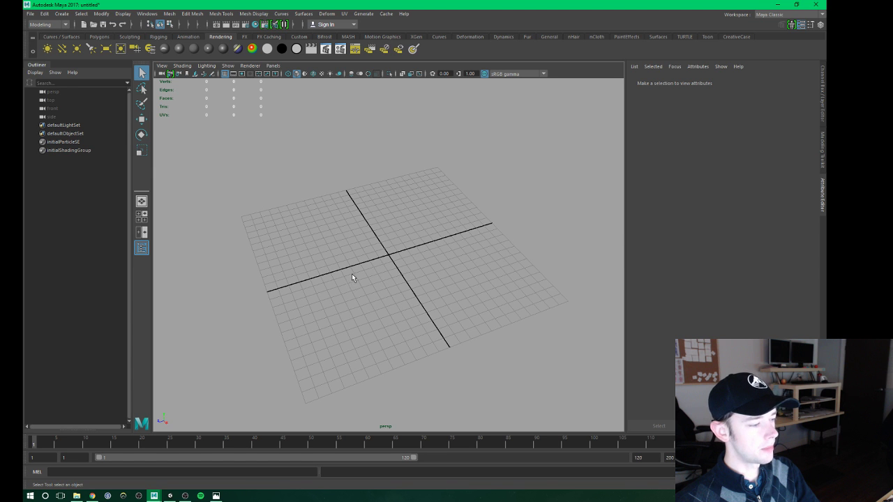
mouse_move(372, 254)
left_mouse_down("alt")
mouse_move(372, 279)
mouse_move(342, 279)
mouse_move(399, 275)
mouse_move(344, 274)
mouse_move(363, 290)
left_mouse_up("alt")
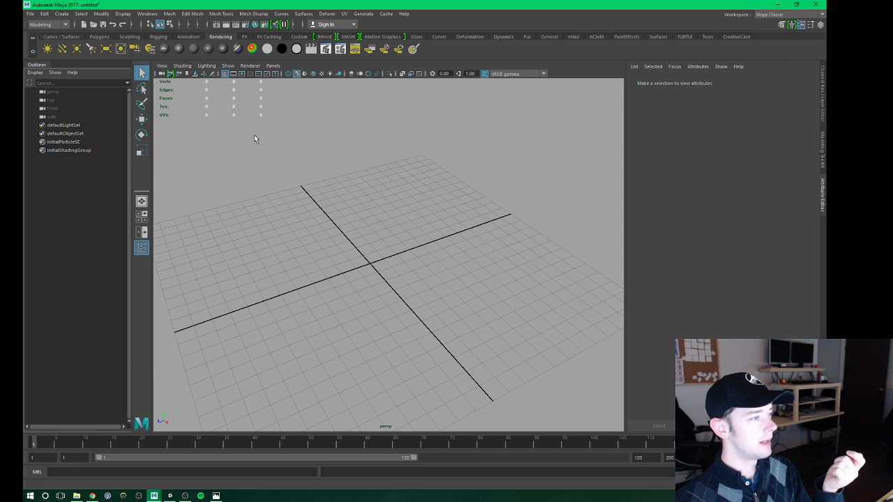
left_click(170, 497)
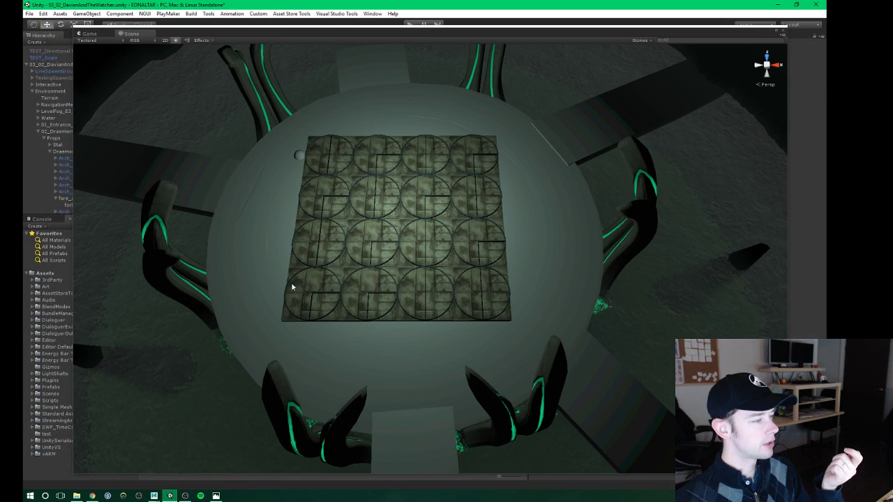
Change the Unity layout, enlarge and orbit the Scene view, select the arch mesh, then return to Maya.
left_click(793, 26)
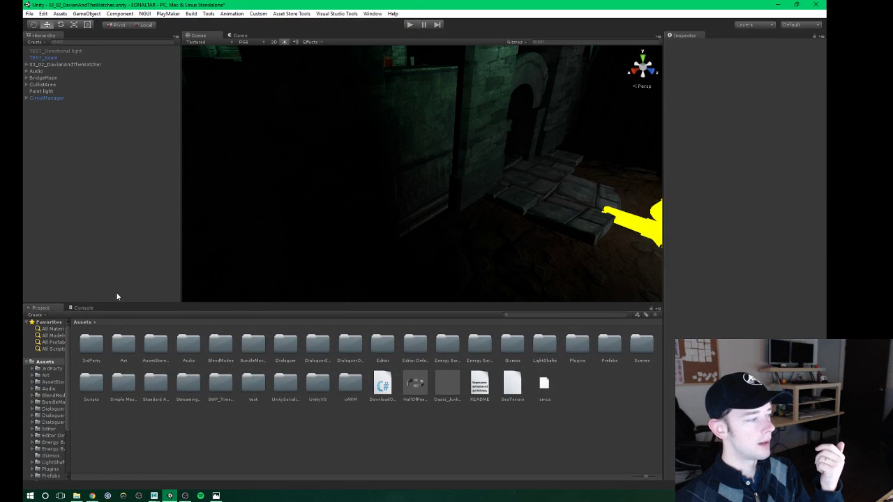
left_click_drag(118, 300, 116, 407)
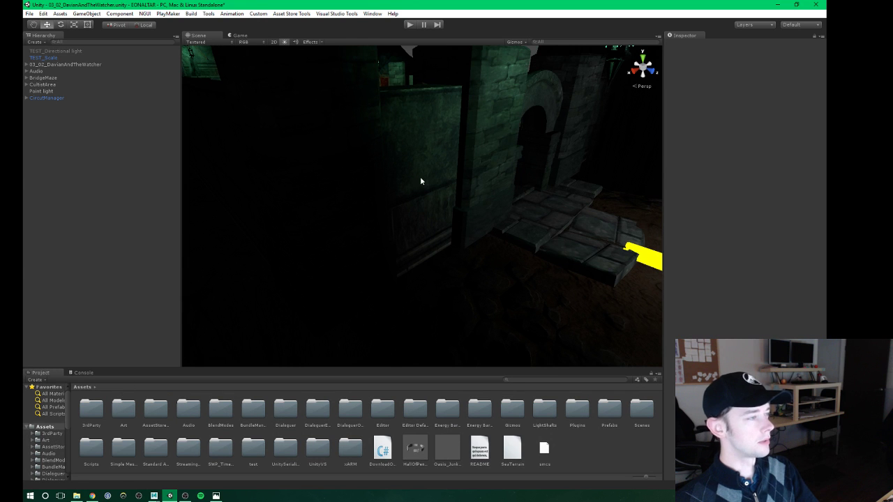
mouse_move(420, 177)
left_mouse_down("alt")
mouse_move(423, 157)
mouse_move(407, 228)
left_mouse_up("alt")
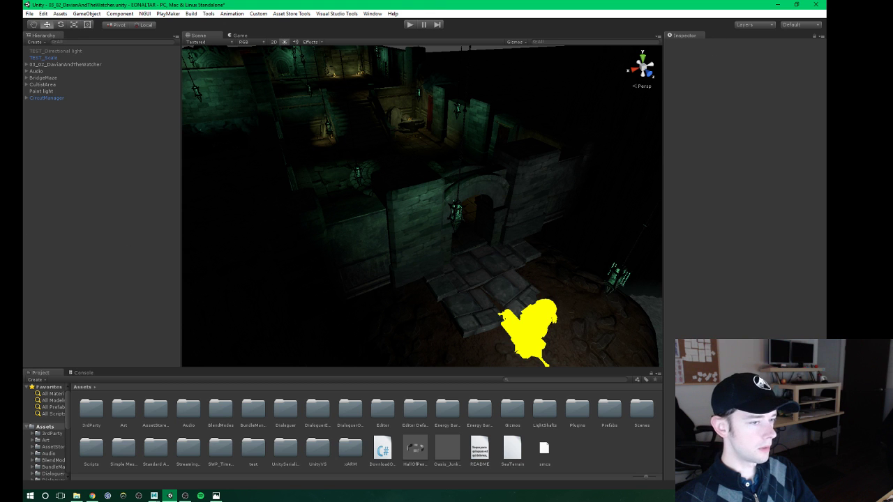
left_click(466, 202)
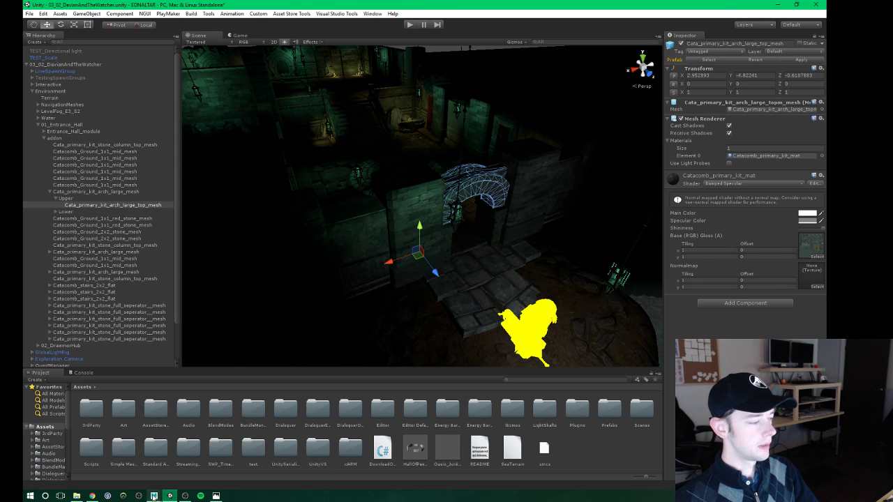
left_click(154, 495)
left_click(197, 451)
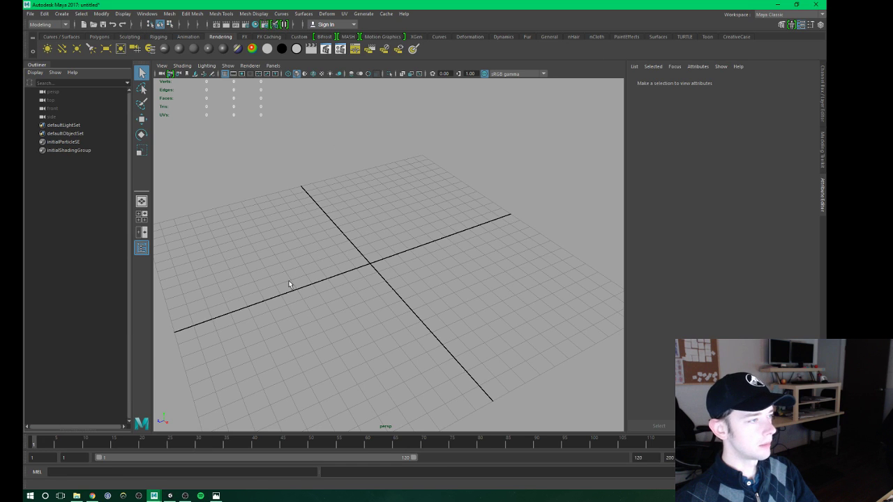
Use File > Import to bring Untitled-2.ai from Desktop > Hub Redesign into the Maya scene.
mouse_move(273, 255)
left_mouse_down("alt")
mouse_move(409, 252)
mouse_move(347, 248)
left_mouse_up("alt")
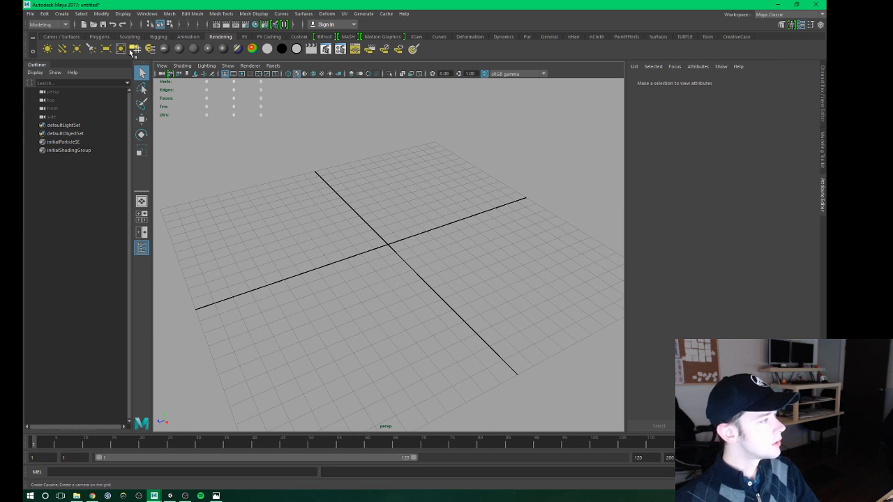
left_click(31, 14)
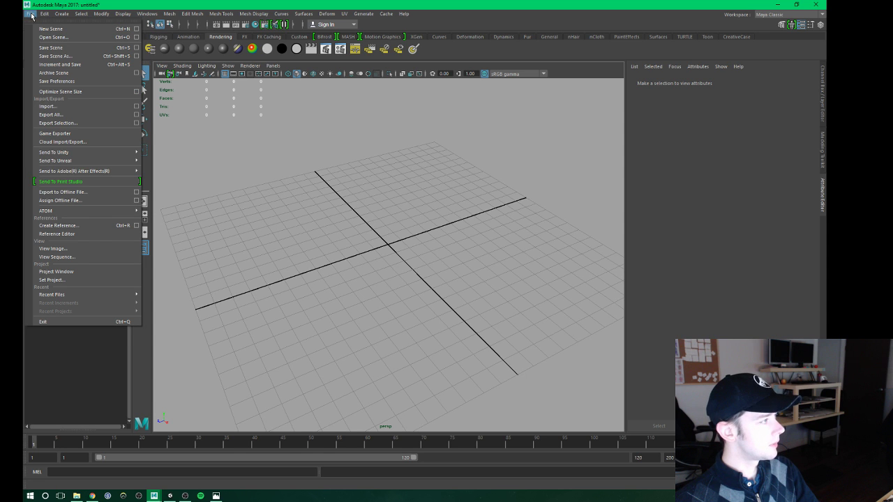
left_click(326, 159)
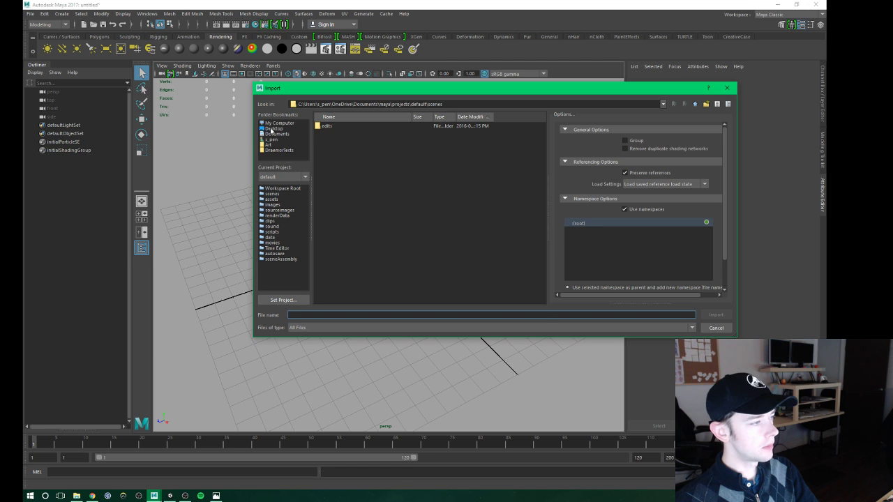
left_click(273, 130)
double_click(336, 206)
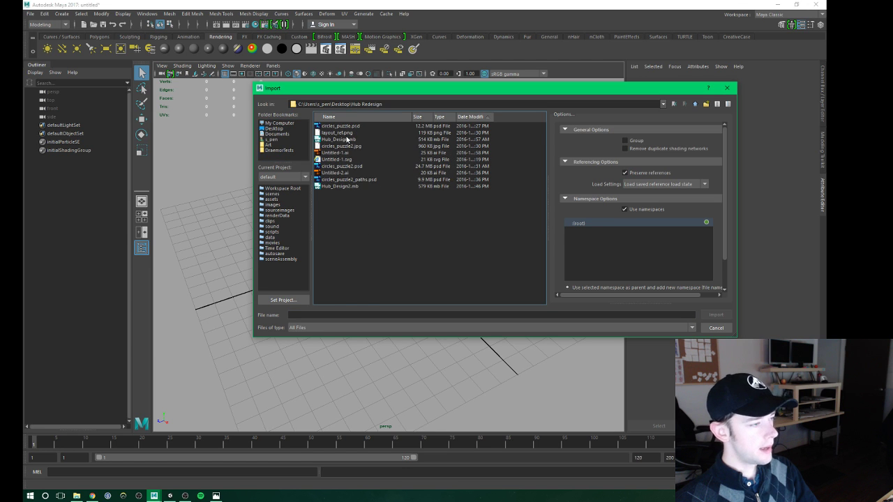
left_click(333, 173)
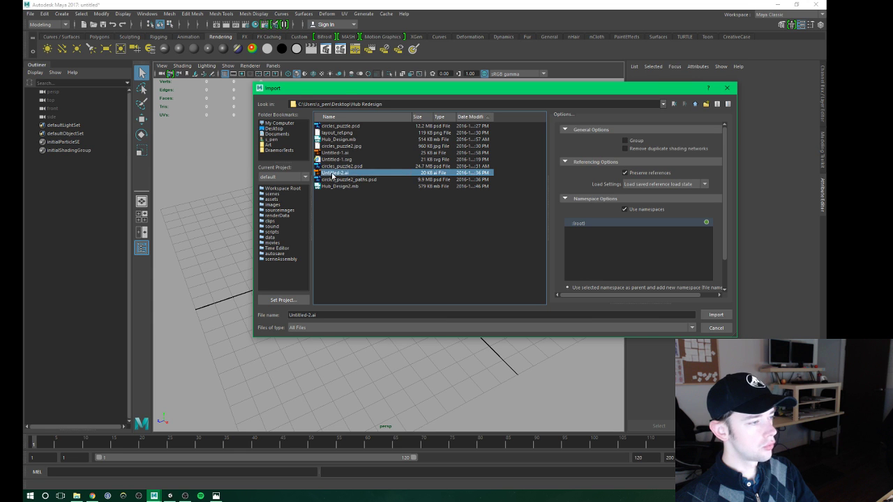
double_click(347, 175)
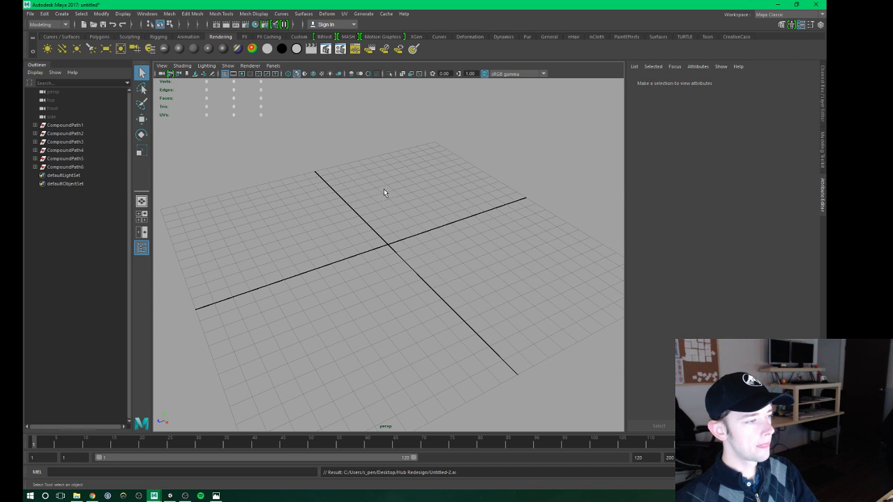
Expand CompoundPath1 through CompoundPath6 in the Outliner to reveal their curves.
left_click(35, 167)
left_click(35, 158)
left_click(35, 150)
left_click(35, 142)
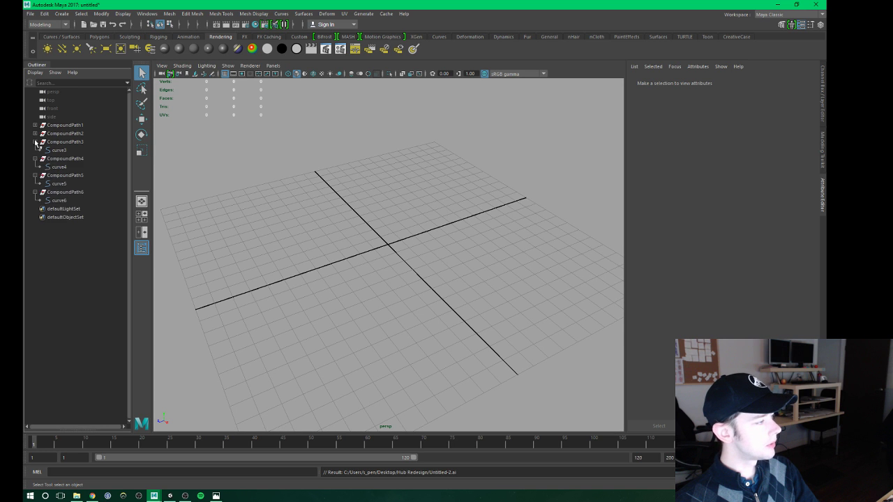
left_click(35, 133)
left_click(35, 125)
scroll(422, 210, "down", 5)
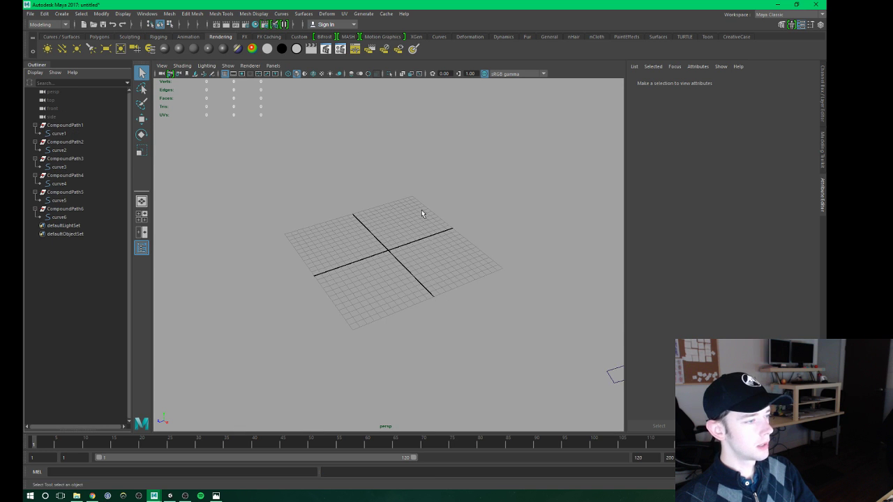
Orbit to the traced curves, try selecting curve1 with curve2, then clear the selection.
mouse_move(421, 210)
left_mouse_down("alt")
mouse_move(443, 259)
mouse_move(472, 213)
mouse_move(394, 286)
mouse_move(425, 252)
mouse_move(433, 224)
mouse_move(442, 225)
mouse_move(410, 263)
mouse_move(436, 261)
left_mouse_up("alt")
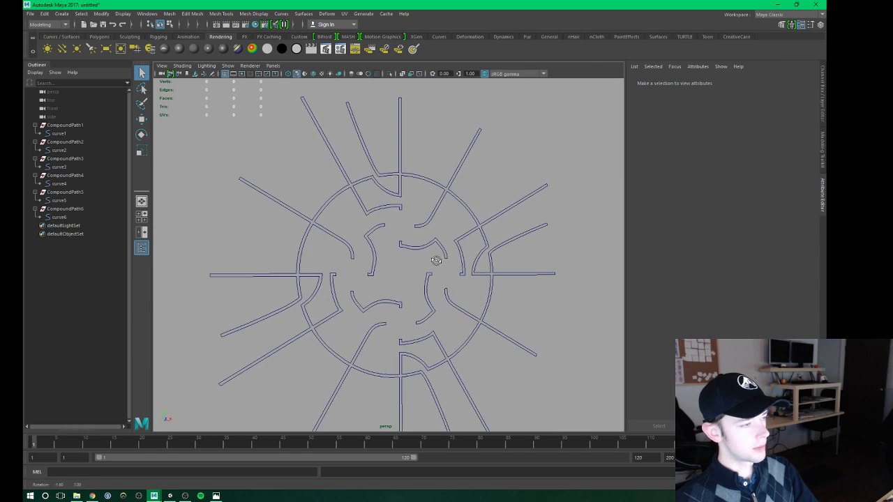
left_click(294, 211)
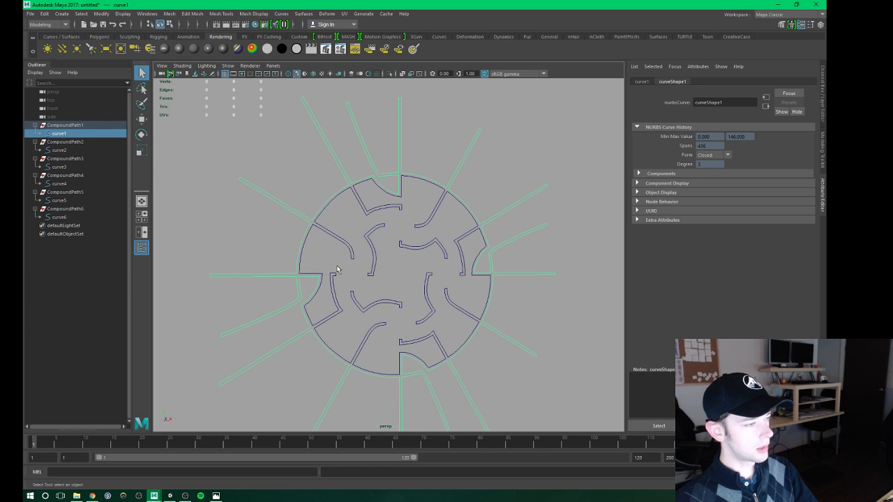
mouse_move(398, 243)
left_mouse_down("alt")
mouse_move(412, 203)
mouse_move(507, 220)
left_mouse_up("alt")
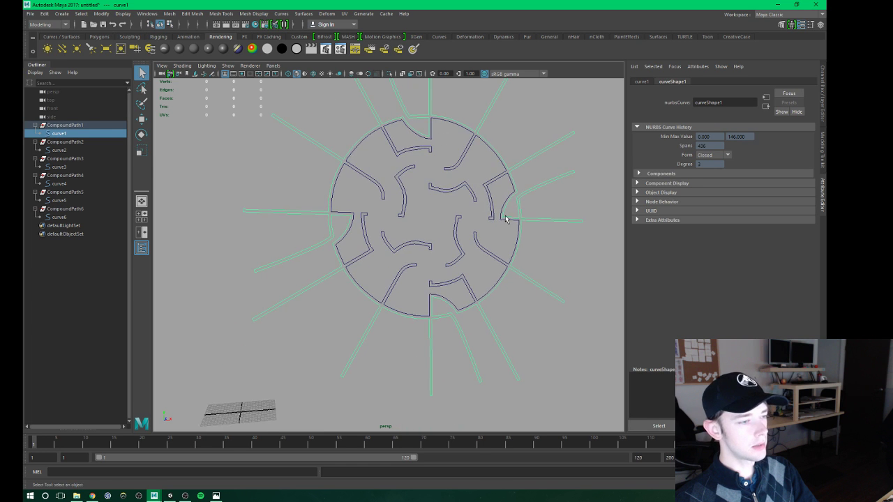
left_click_drag(413, 163, 401, 199, "alt")
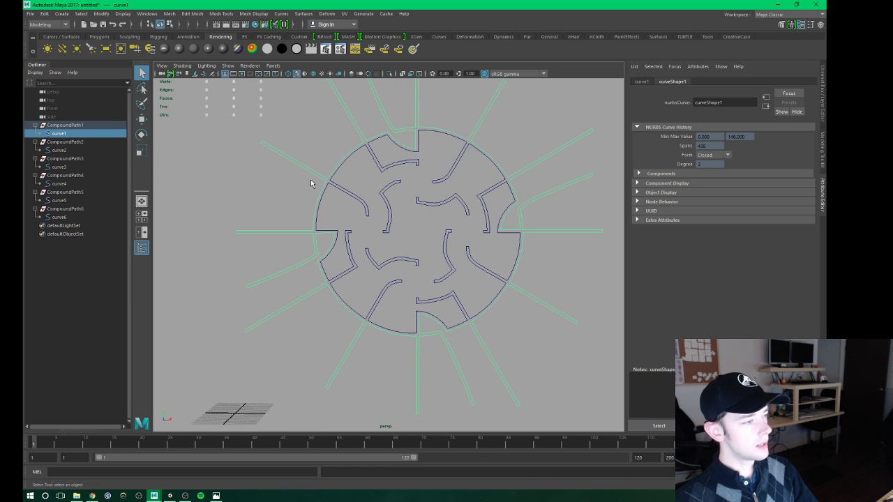
left_click(338, 187, "shift")
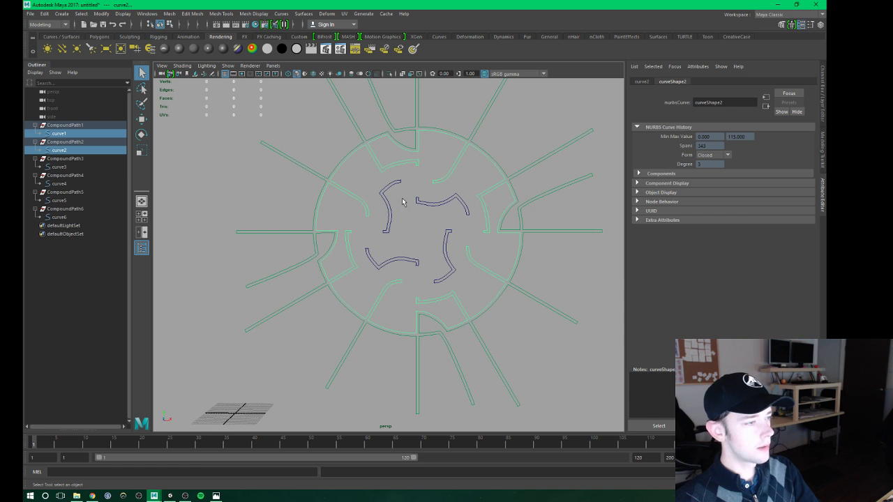
scroll(386, 238, "up", 2)
scroll(384, 239, "up", 2)
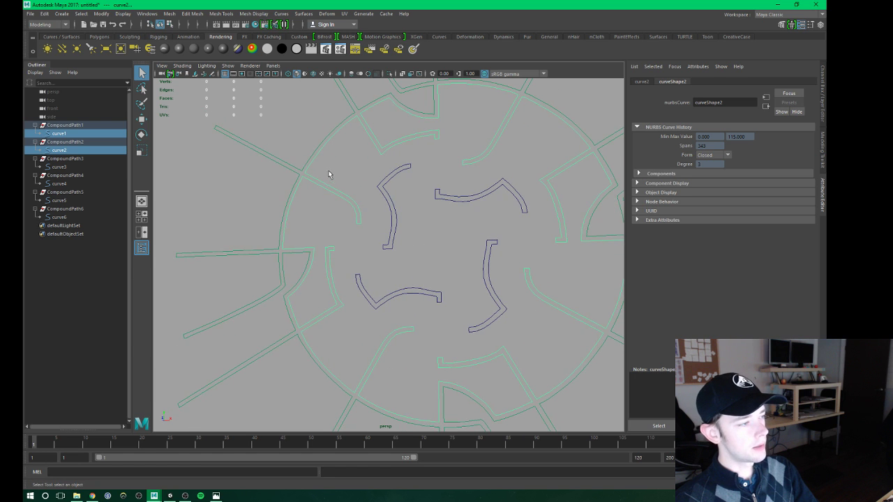
left_click(279, 173)
key("ctrl+z")
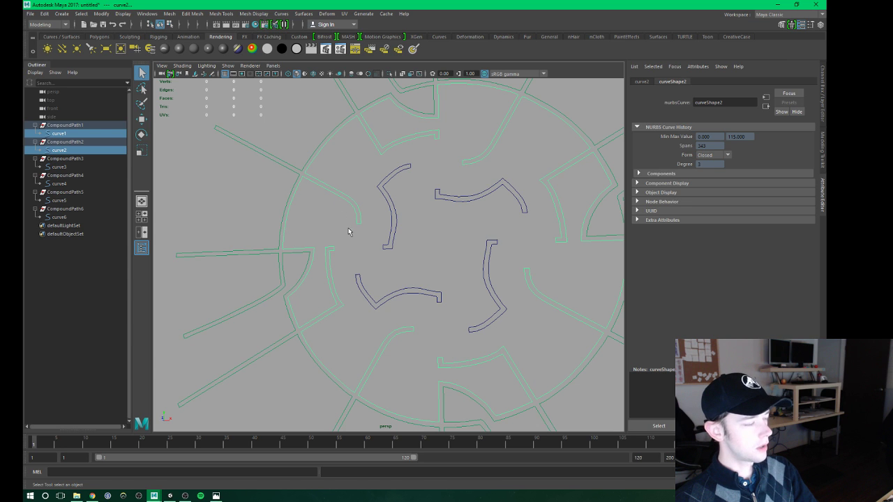
left_click(333, 169)
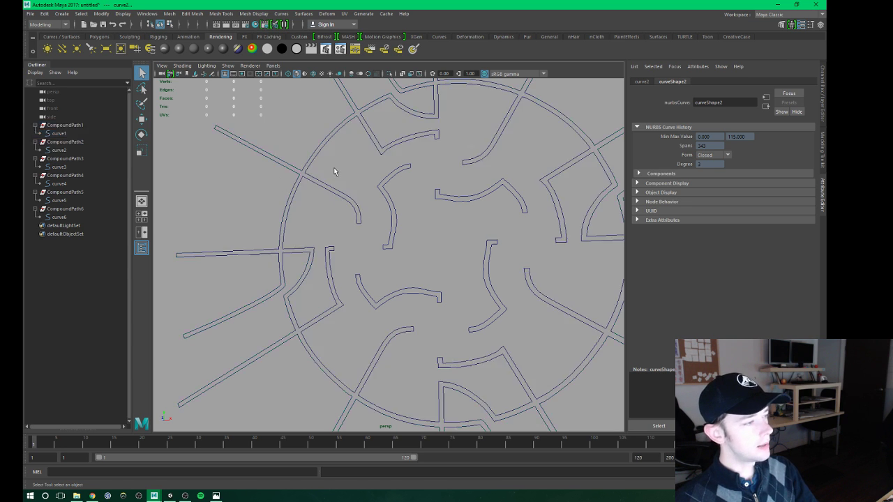
scroll(335, 145, "down", 3)
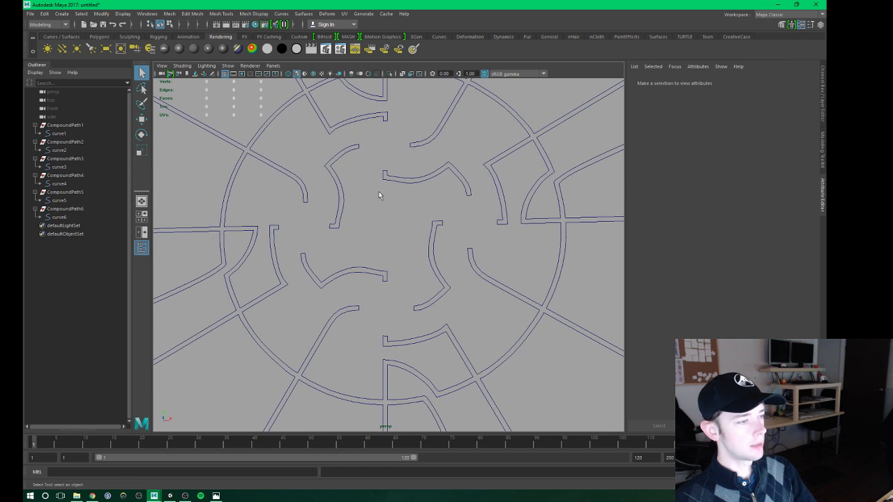
Pick curve2 and the inner curves, then settle on curve1 plus the notched circle curve2.
left_click(274, 117)
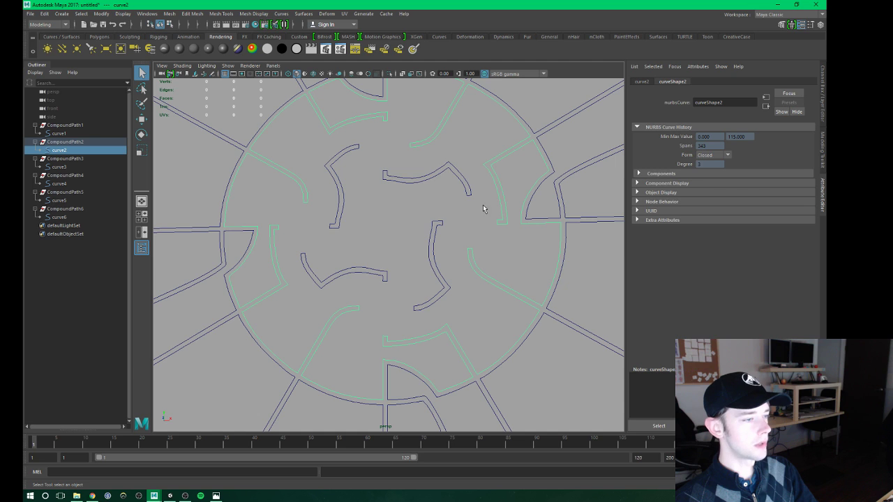
left_click(375, 183, "shift")
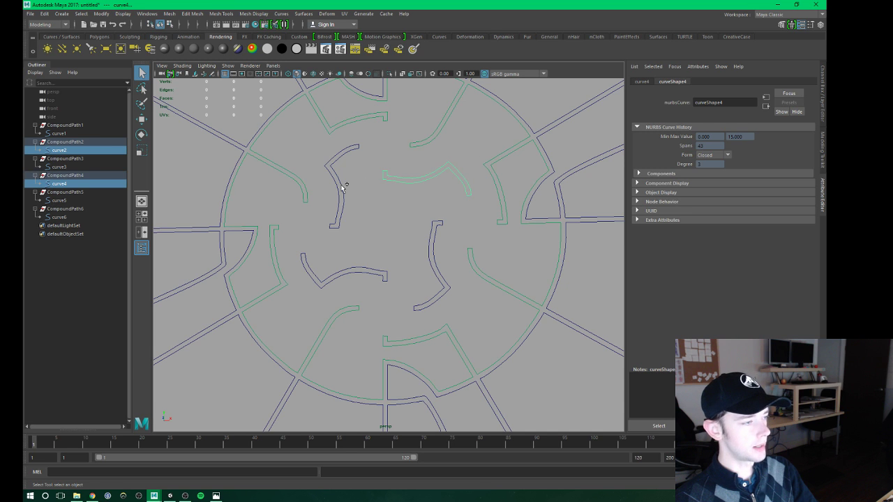
left_click(342, 187, "shift")
left_click(358, 272, "shift")
left_click(440, 275, "shift")
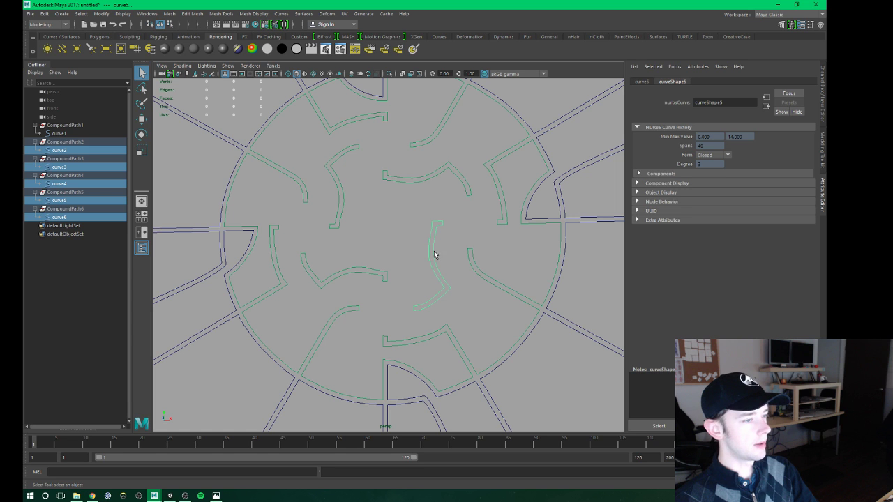
left_click(196, 186)
left_click(234, 147)
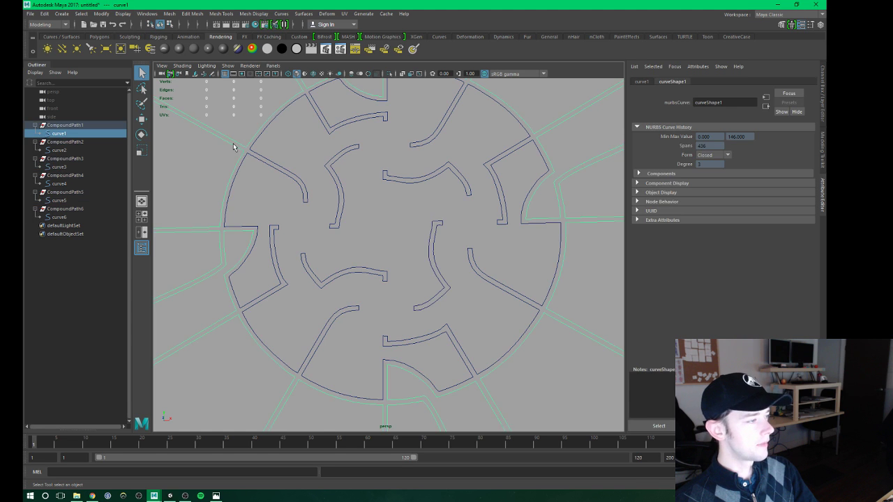
left_click(252, 150, "shift")
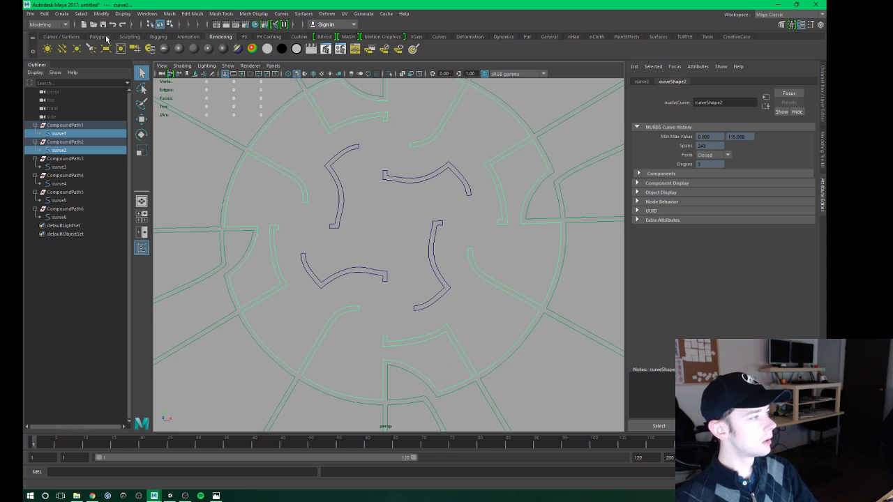
Fill the outer outline curves (curve1 and curve2) with a planar surface.
left_click(99, 37)
left_click(65, 37)
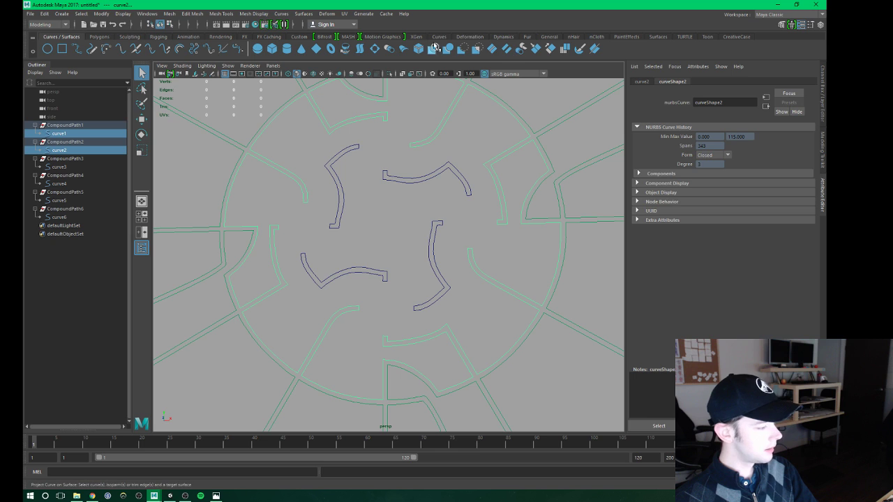
left_click(375, 48)
mouse_move(459, 276)
left_mouse_down("alt")
mouse_move(418, 280)
mouse_move(466, 261)
mouse_move(424, 265)
mouse_move(428, 283)
mouse_move(440, 272)
mouse_move(464, 273)
mouse_move(425, 286)
mouse_move(458, 279)
mouse_move(466, 302)
mouse_move(341, 219)
mouse_move(449, 300)
left_mouse_up("alt")
Make a second planar surface from the four inner curves, then select both surfaces.
left_click(433, 223, "shift")
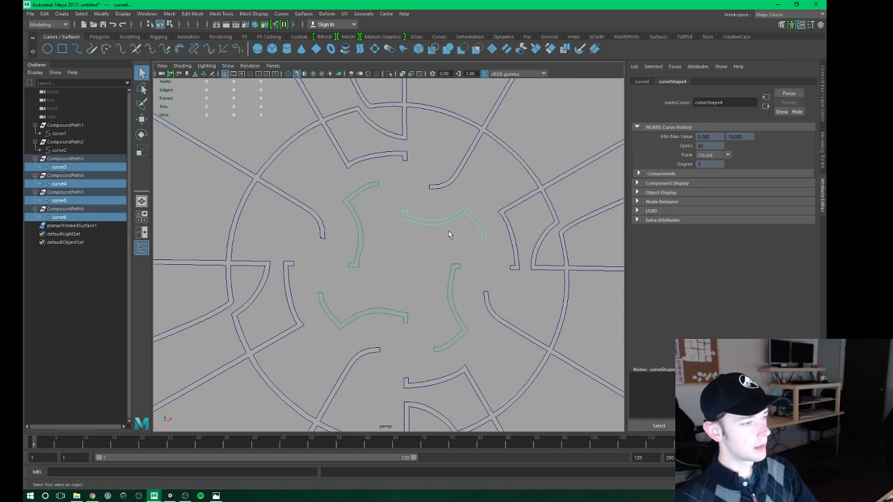
left_click(376, 49)
mouse_move(398, 290)
left_mouse_down("alt")
mouse_move(384, 272)
mouse_move(132, 190)
left_mouse_up("alt")
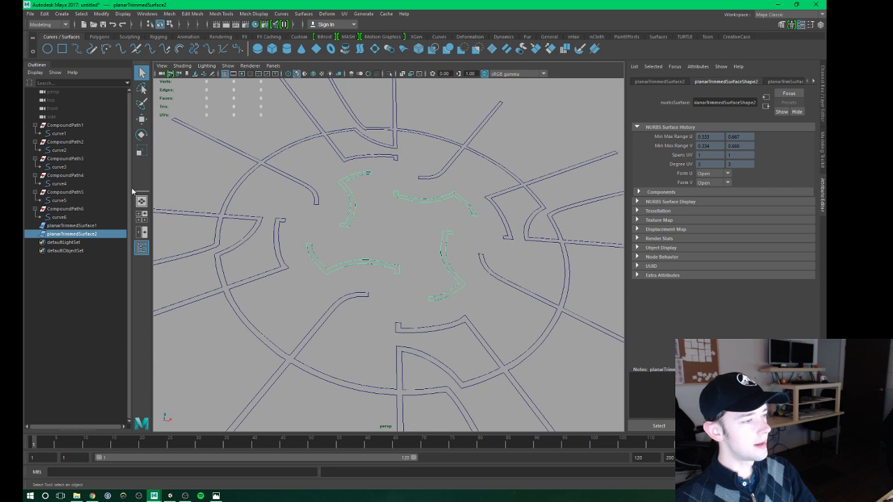
left_click(74, 226, "ctrl")
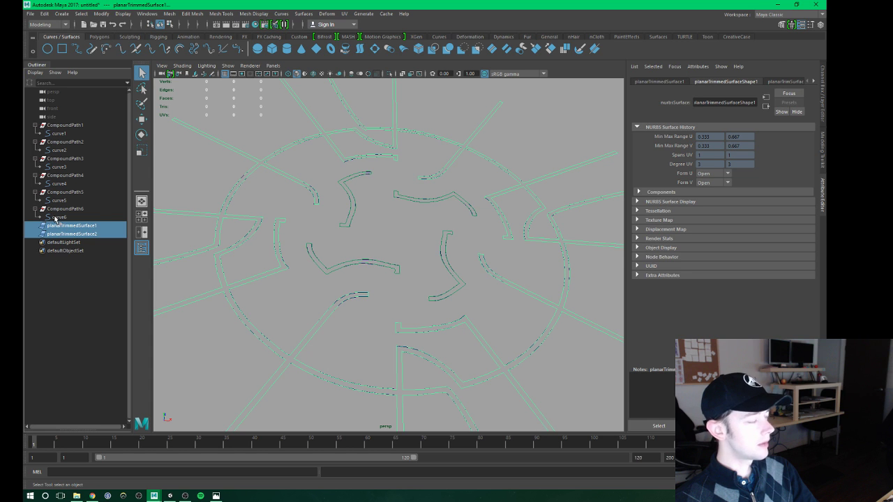
left_click(44, 14)
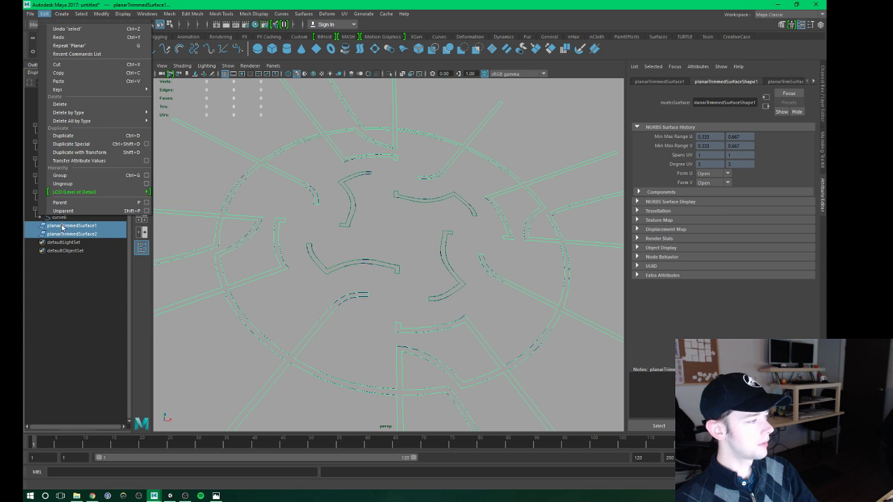
Delete all history and remove the six CompoundPath curve groups.
left_click(171, 117)
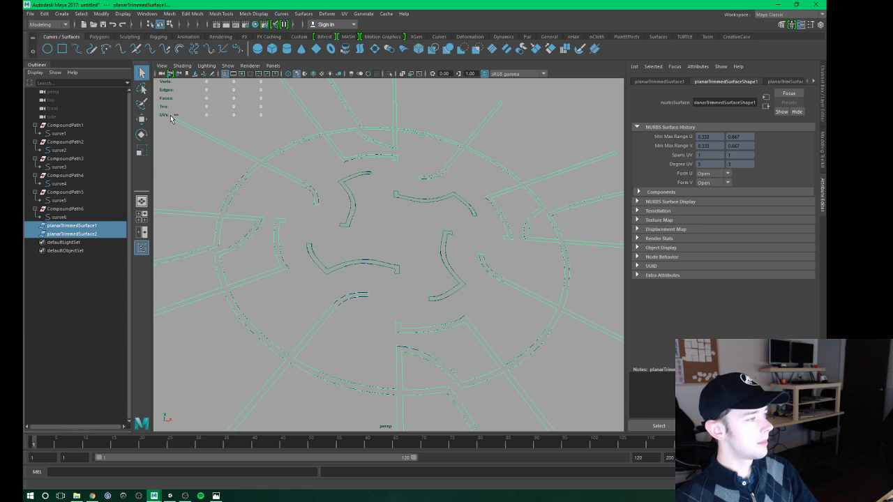
left_click(63, 208)
left_click(70, 125, "shift")
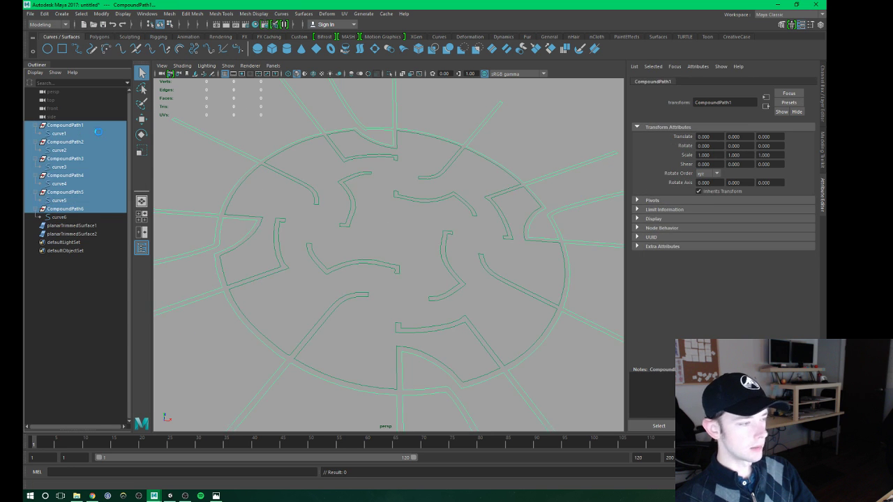
key("Delete")
Reselect planarTrimmedSurface1 and planarTrimmedSurface2 and view the maze layout edge-on.
left_click(86, 127)
left_click(76, 141, "shift")
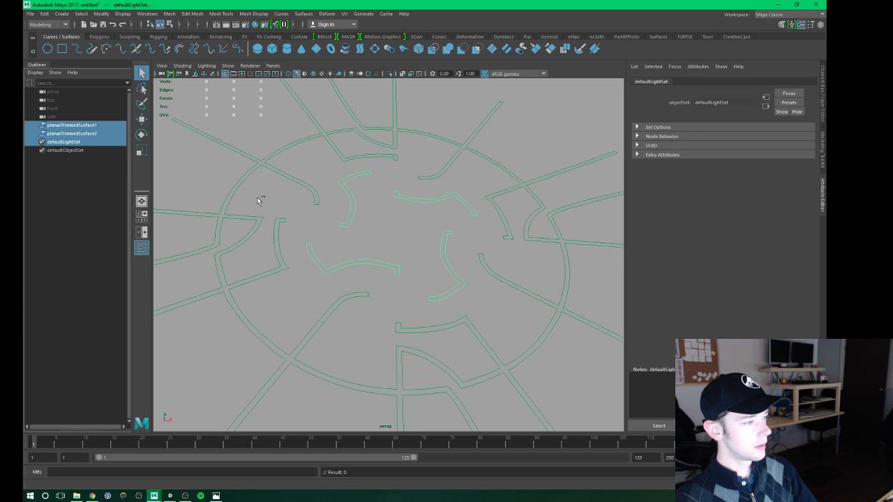
middle_click_drag(373, 289, 479, 232, "alt")
mouse_move(478, 232)
left_mouse_down("alt")
mouse_move(412, 253)
mouse_move(409, 272)
mouse_move(379, 273)
mouse_move(522, 254)
mouse_move(468, 235)
mouse_move(448, 214)
mouse_move(475, 253)
mouse_move(514, 263)
mouse_move(226, 189)
left_mouse_up("alt")
left_click(66, 141, "ctrl")
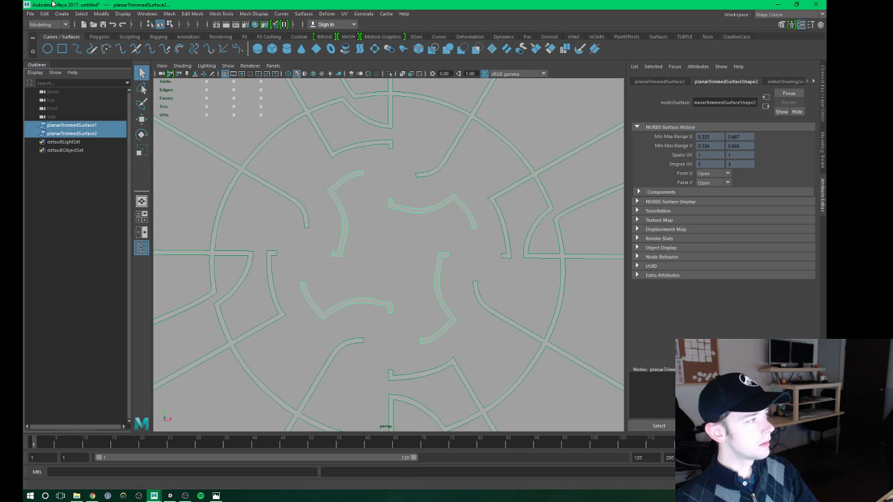
left_click(101, 14)
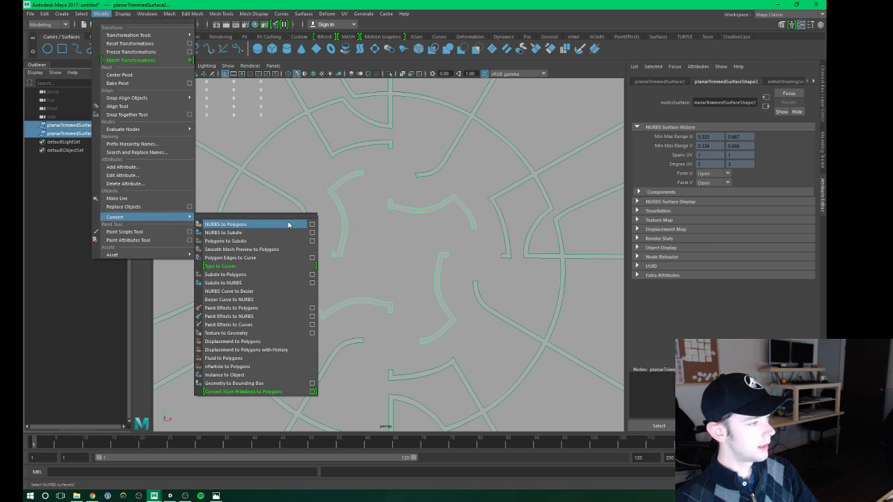
mouse_move(139, 217)
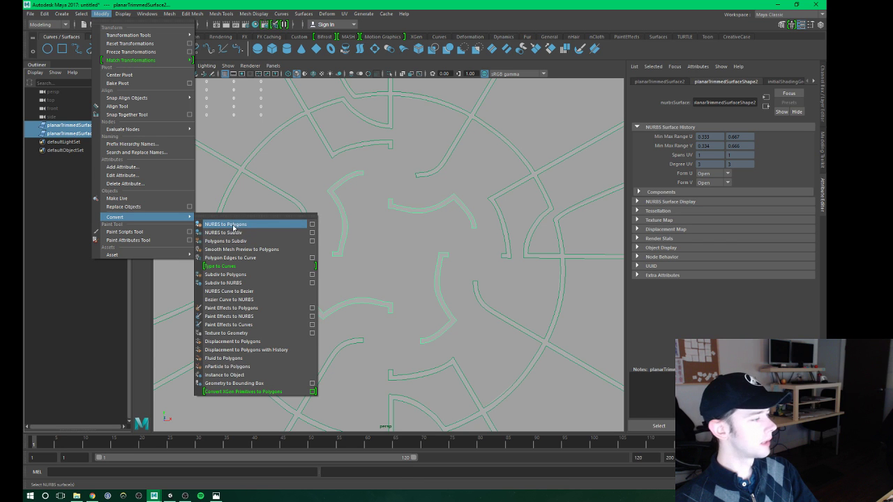
left_click(241, 226)
left_click_drag(385, 267, 395, 245, "alt")
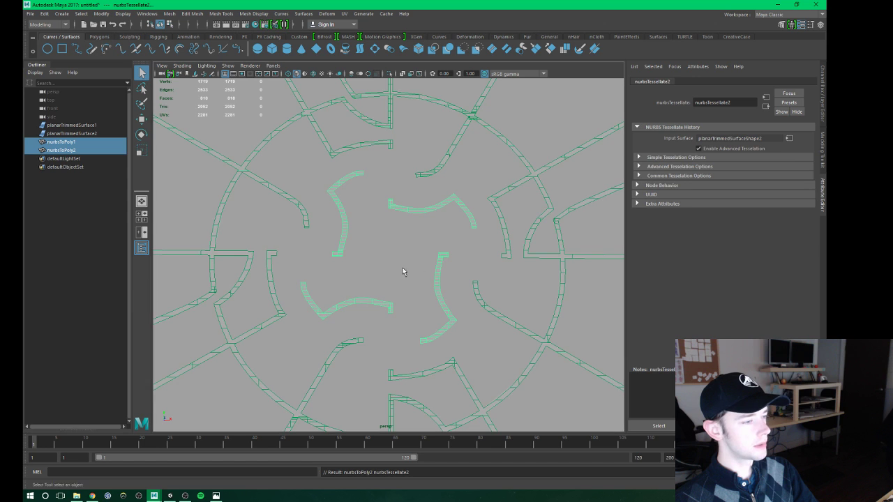
left_click(101, 13)
mouse_move(143, 217)
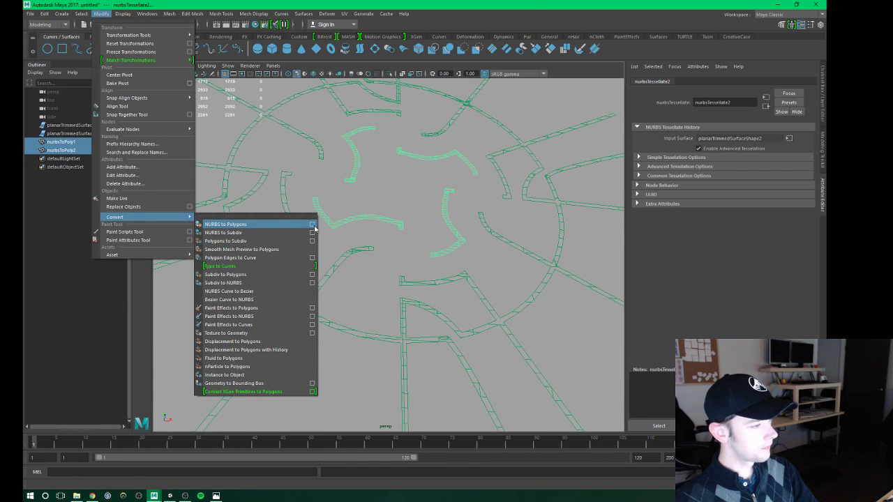
left_click(311, 224)
left_click_drag(625, 163, 487, 146)
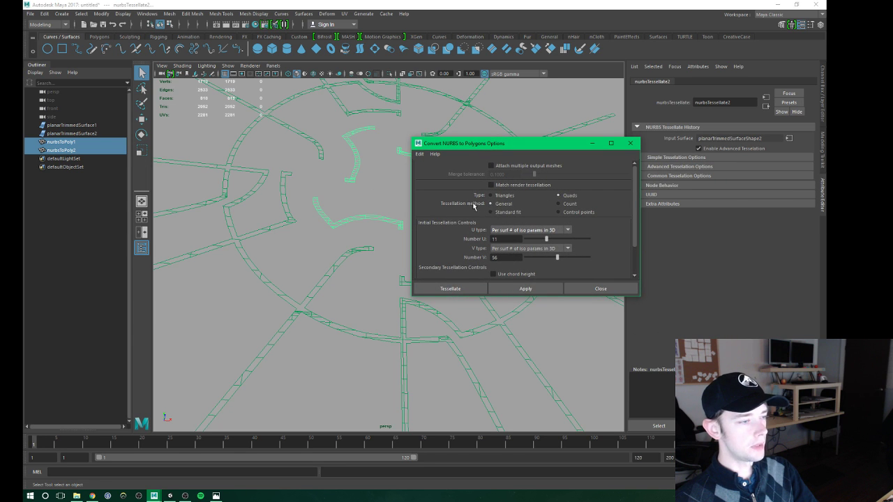
scroll(619, 244, "down", 2)
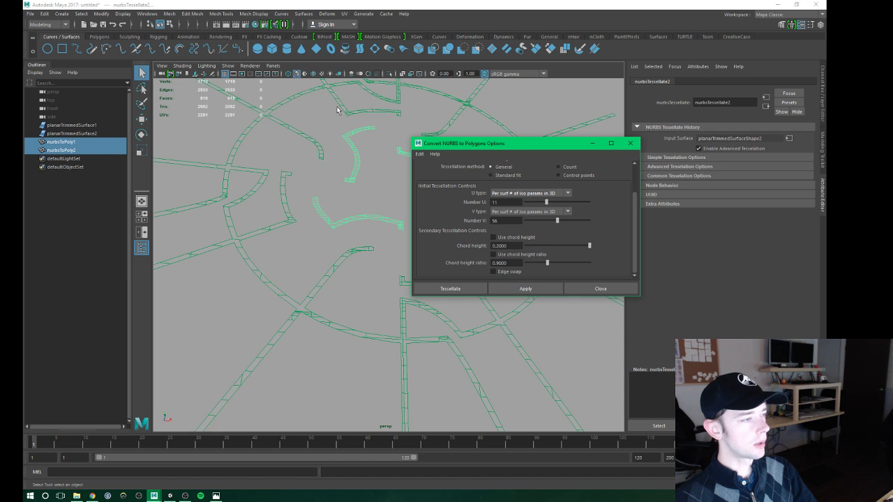
scroll(276, 188, "up", 3)
scroll(281, 190, "down", 3)
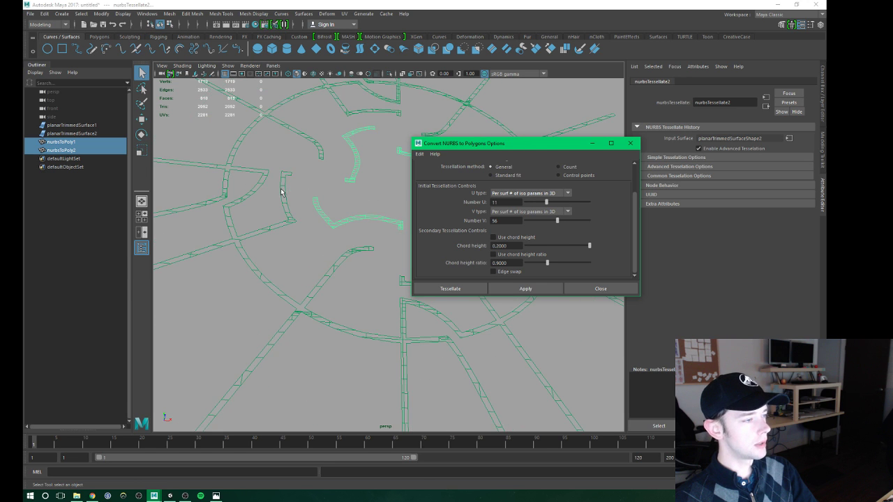
scroll(557, 182, "up", 1)
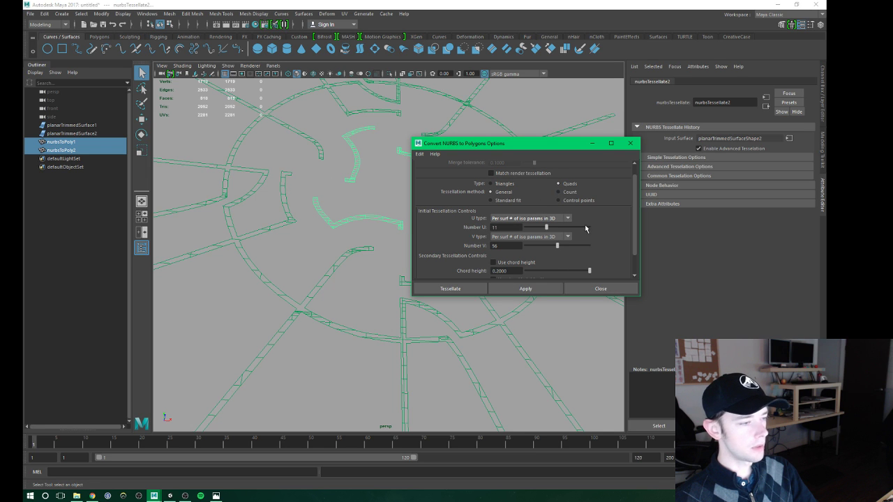
scroll(588, 230, "down", 1)
left_click(599, 288)
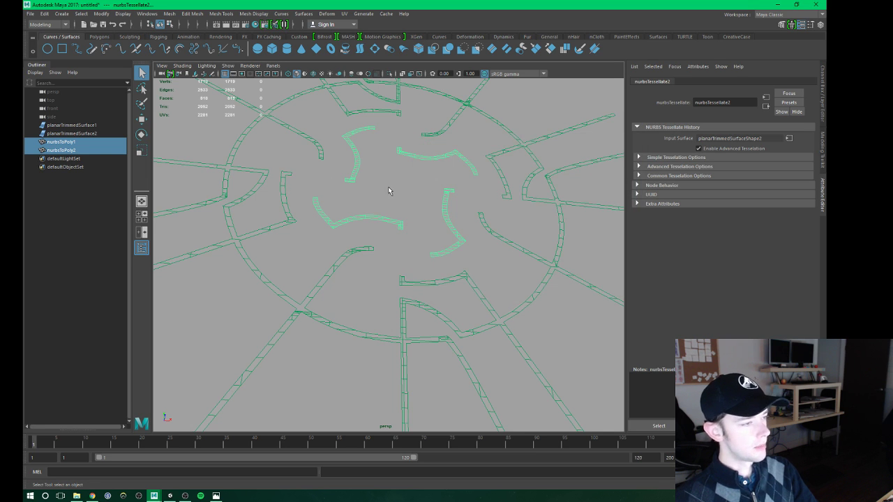
mouse_move(387, 187)
left_mouse_down("alt")
mouse_move(370, 219)
mouse_move(319, 225)
mouse_move(377, 199)
left_mouse_up("alt")
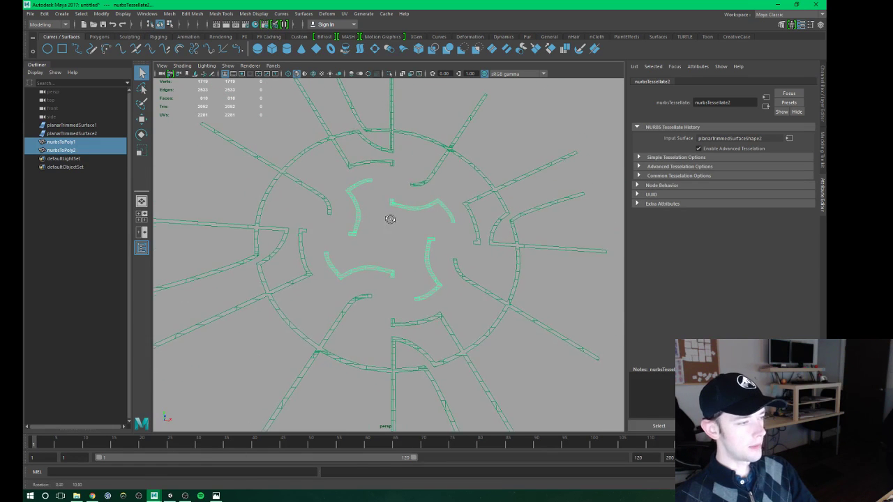
left_click_drag(379, 242, 391, 248, "alt")
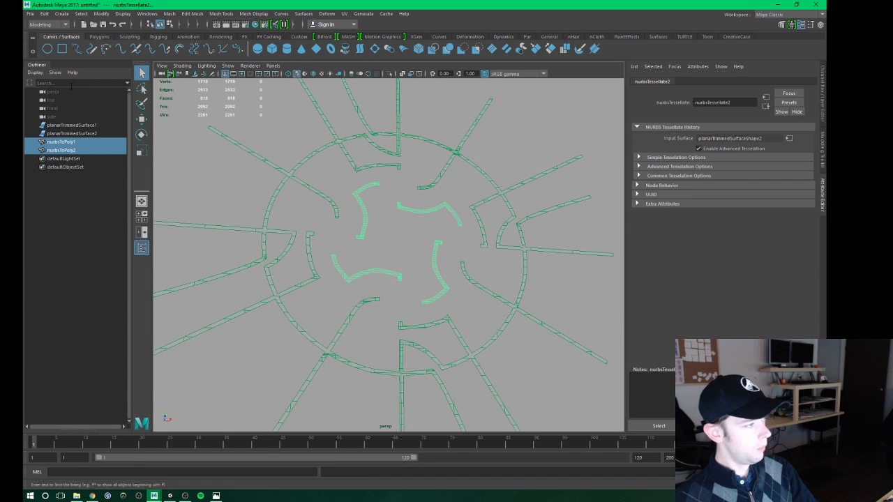
left_click(65, 146)
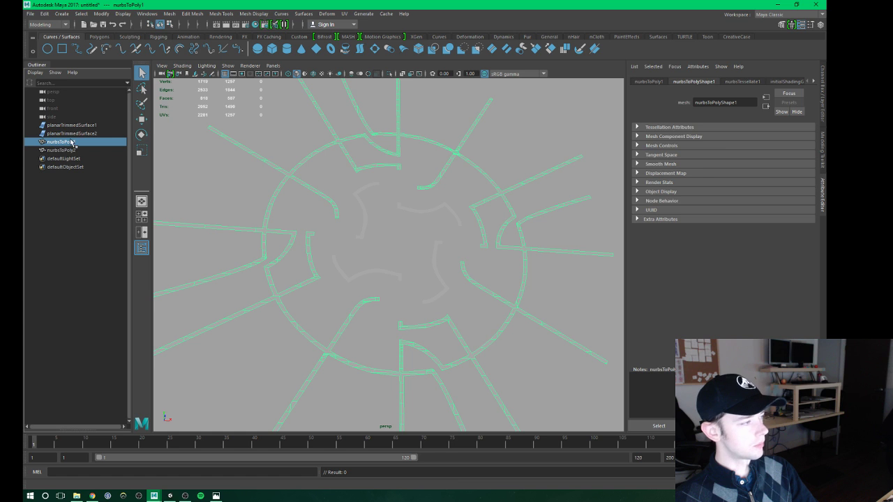
Delete nurbsToPoly2's history and delete both planarTrimmedSurface objects.
left_click(79, 134)
left_click(63, 150)
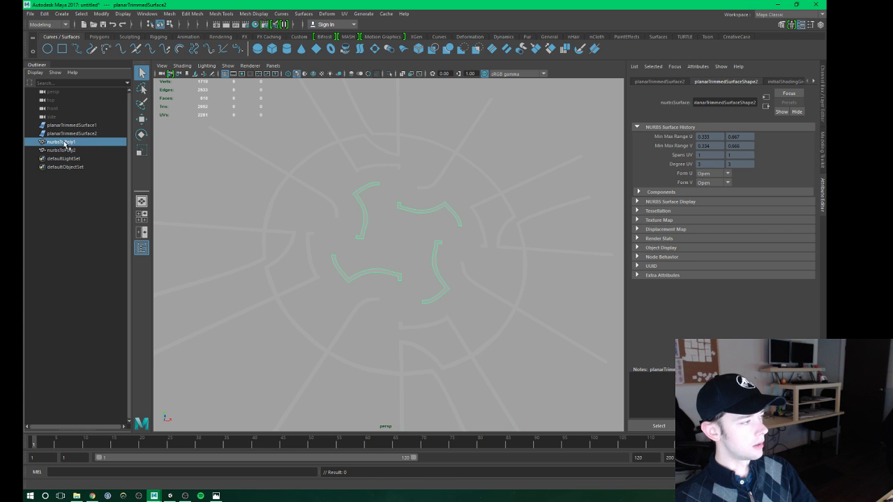
left_click(43, 14)
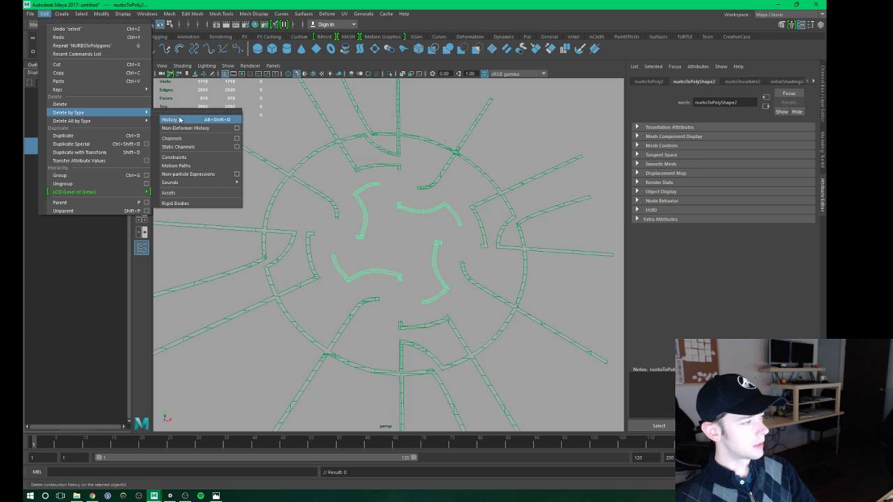
left_click(182, 120)
left_click_drag(68, 136, 68, 115)
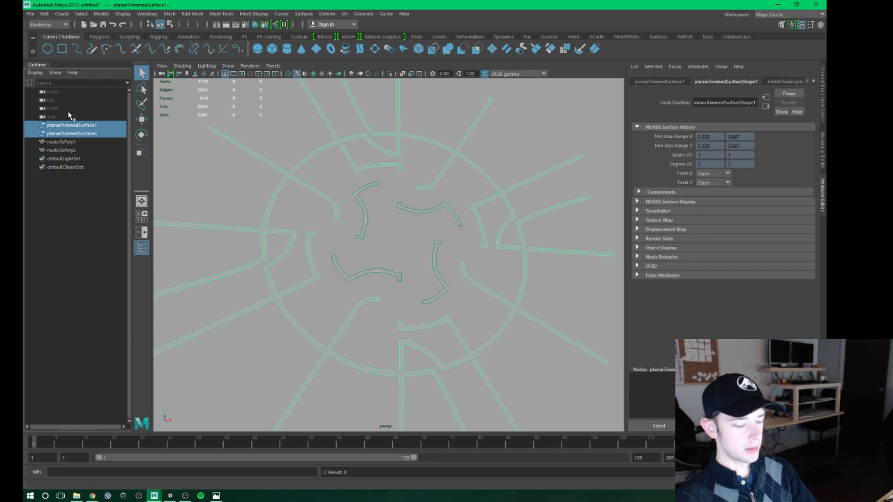
key("Delete")
Test-move the inner faces of the line meshes, then undo the move.
left_click_drag(230, 142, 506, 308)
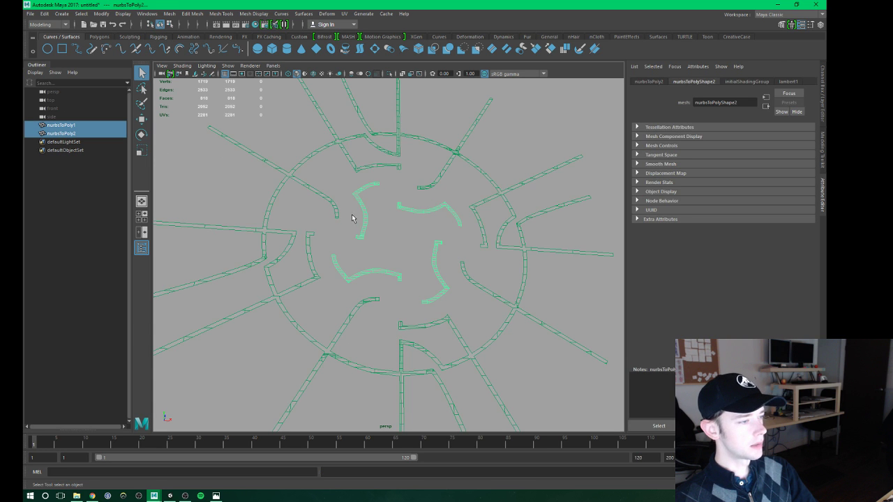
right_click_drag(362, 220, 358, 231)
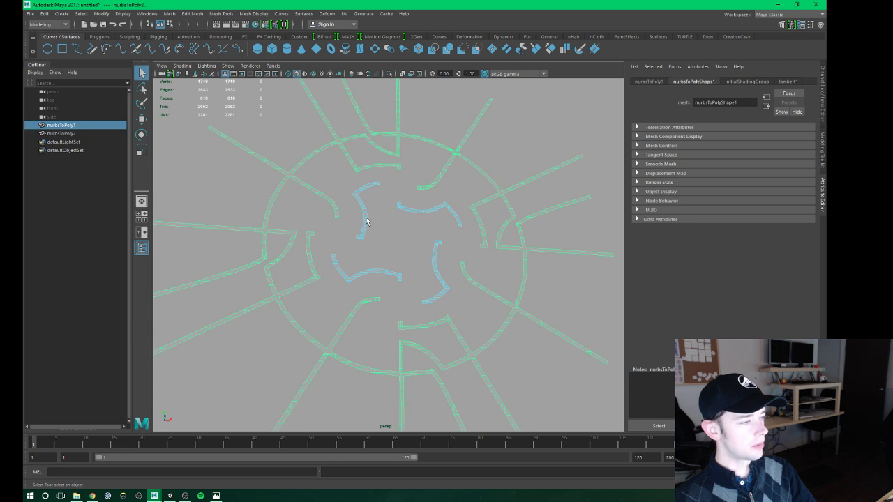
key("w")
left_click_drag(379, 205, 359, 203)
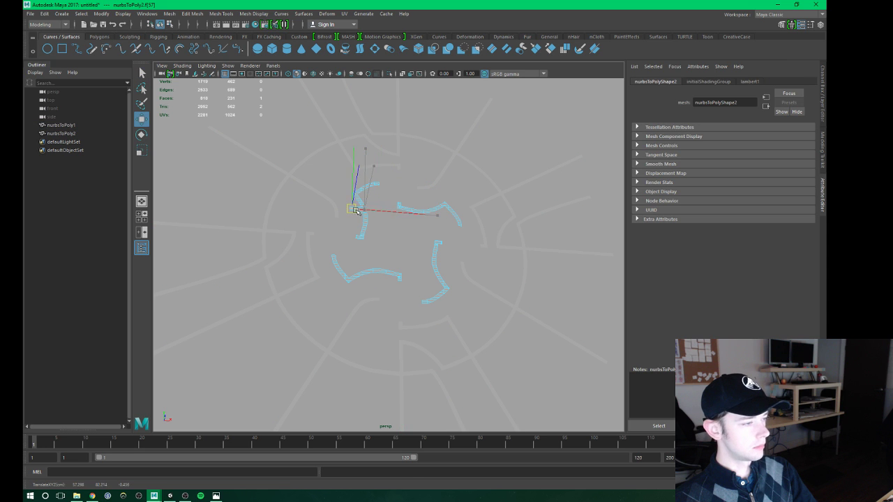
key("ctrl+z")
Marquee-select both line meshes and group them with Ctrl+G into group1.
left_click(385, 234)
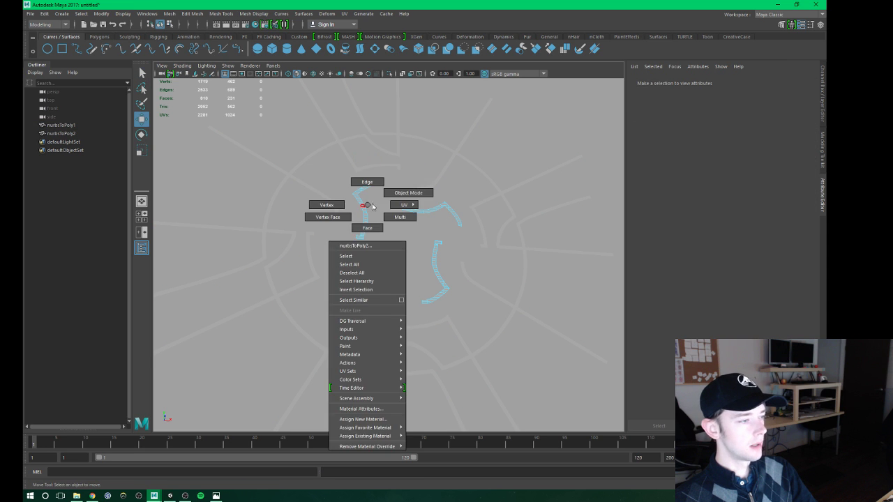
right_click_drag(366, 219, 409, 192)
left_click(392, 219)
scroll(377, 246, "down", 3)
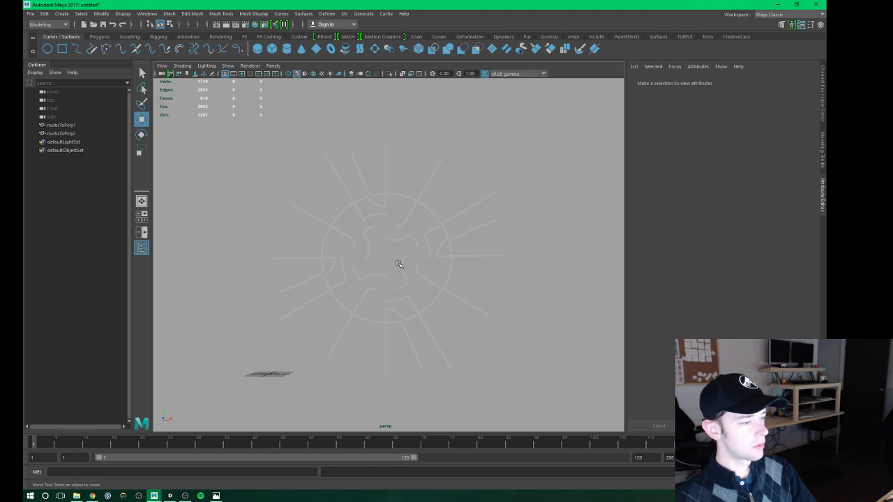
left_click_drag(261, 135, 477, 339)
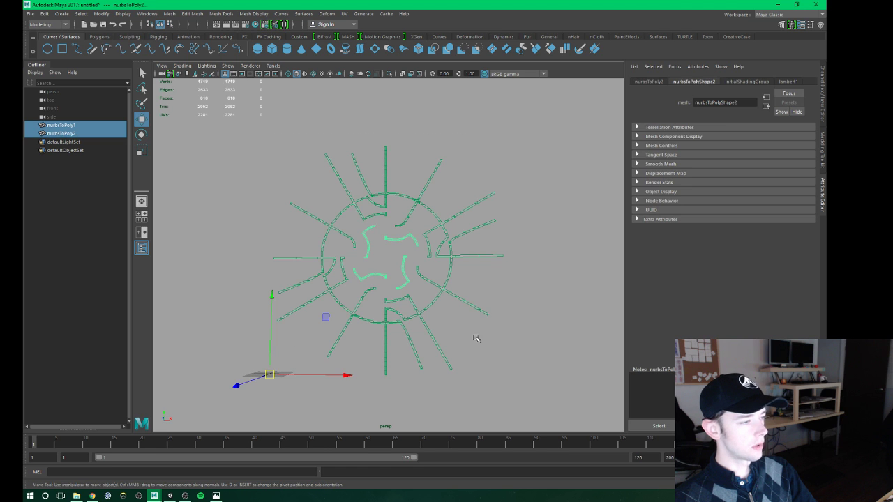
key("ctrl+g")
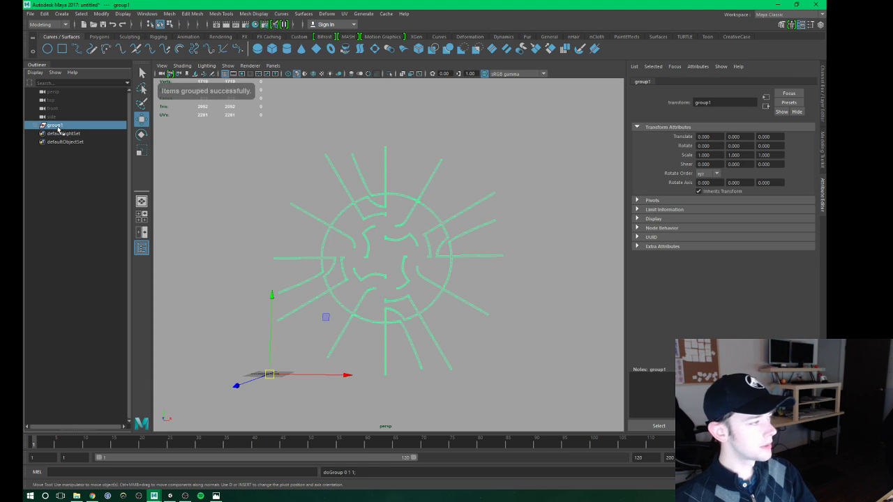
Rename the new group to EnergyLines, undoing a trial 90-degree Z rotation.
double_click(56, 125)
type("Energy")
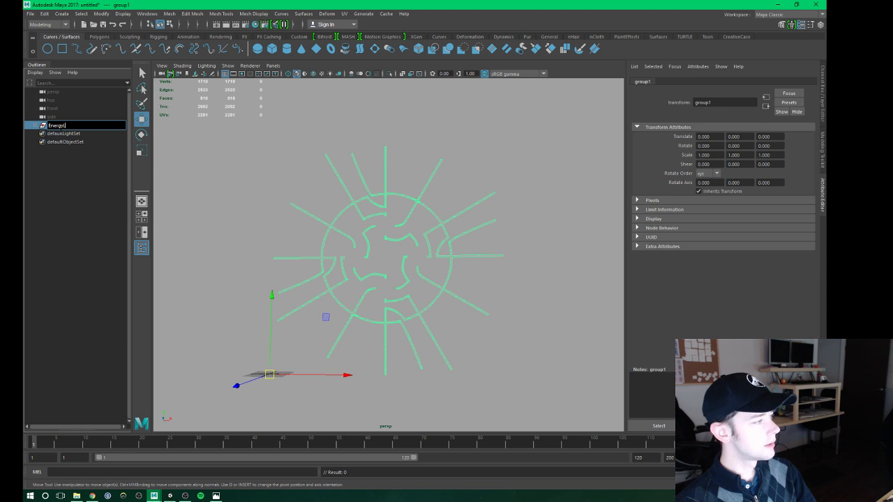
type("Lines")
key("Return")
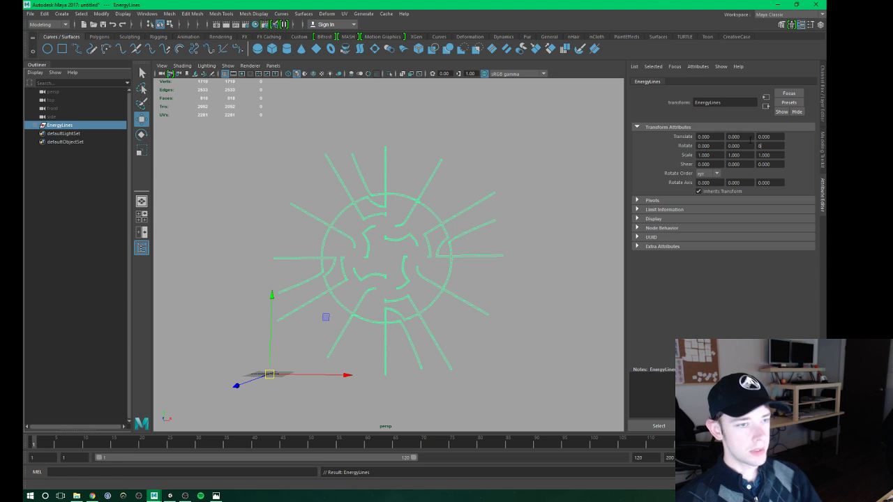
type("0")
key("Return")
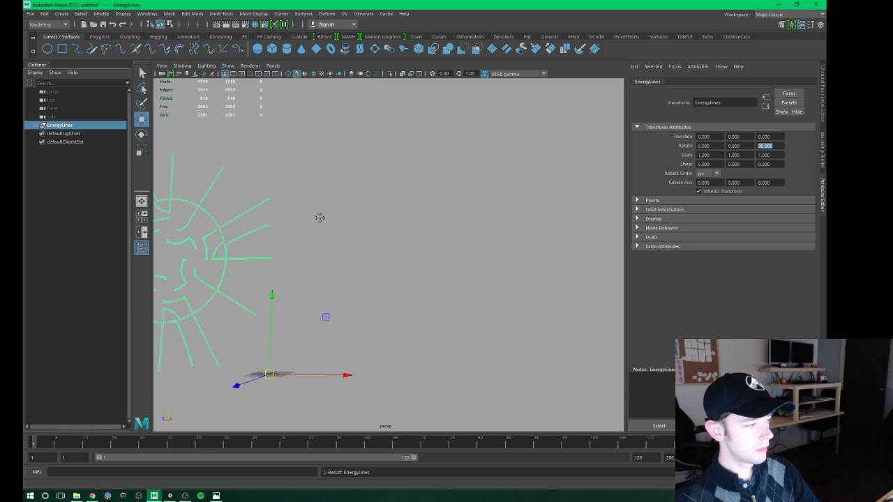
left_click_drag(359, 244, 441, 253, "alt")
key("ctrl+z")
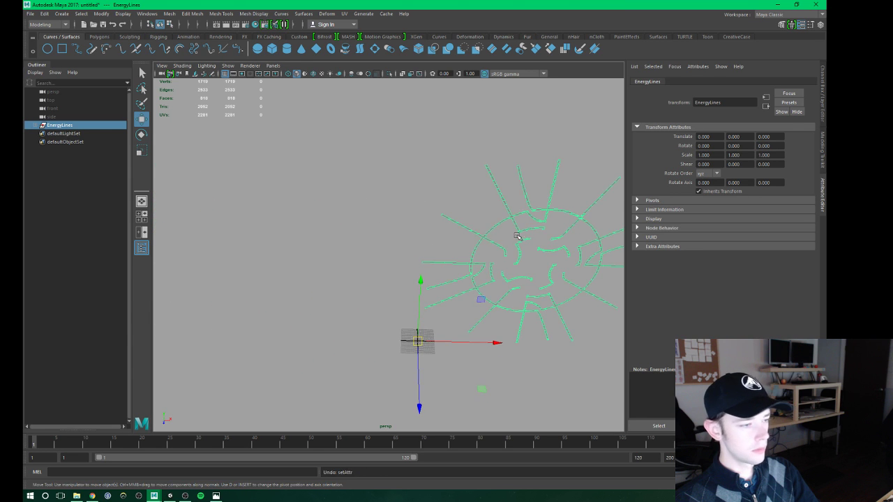
left_click_drag(517, 237, 488, 238, "alt")
Rotate EnergyLines to exactly -90 degrees on X in the Channel Box.
left_click(822, 105)
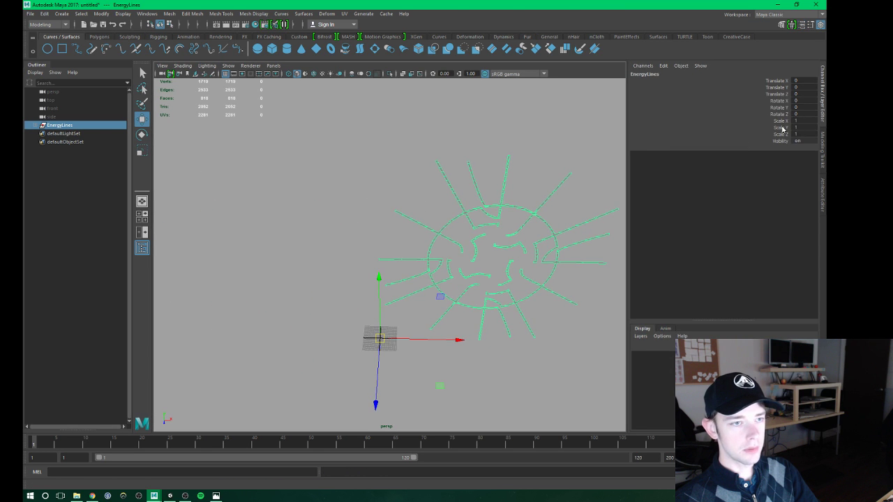
key("e")
left_click_drag(379, 328, 393, 241)
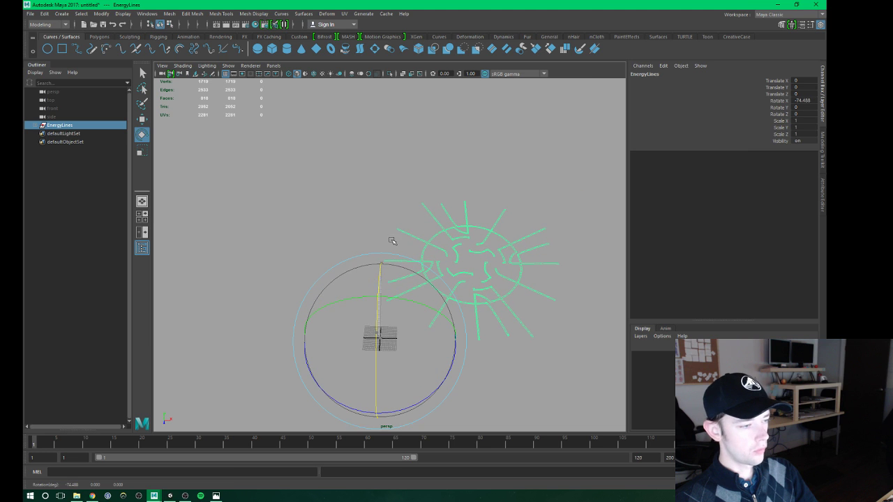
double_click(813, 101)
type("-90")
key("Return")
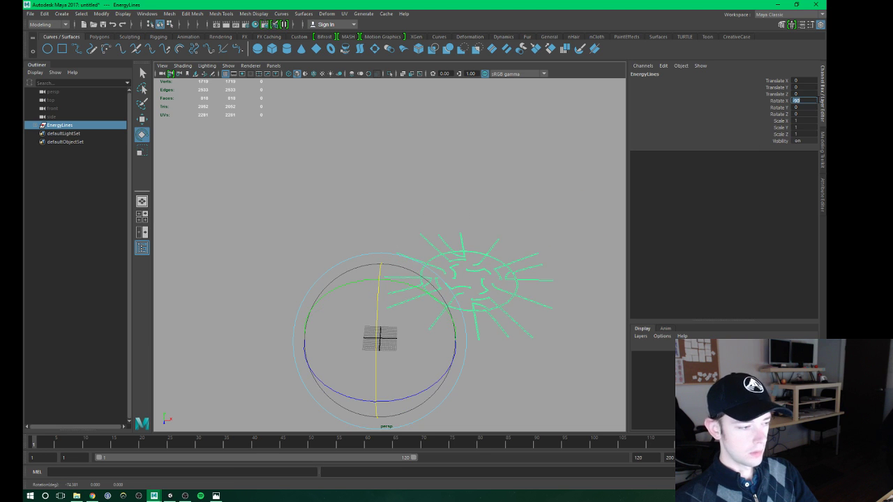
key("w")
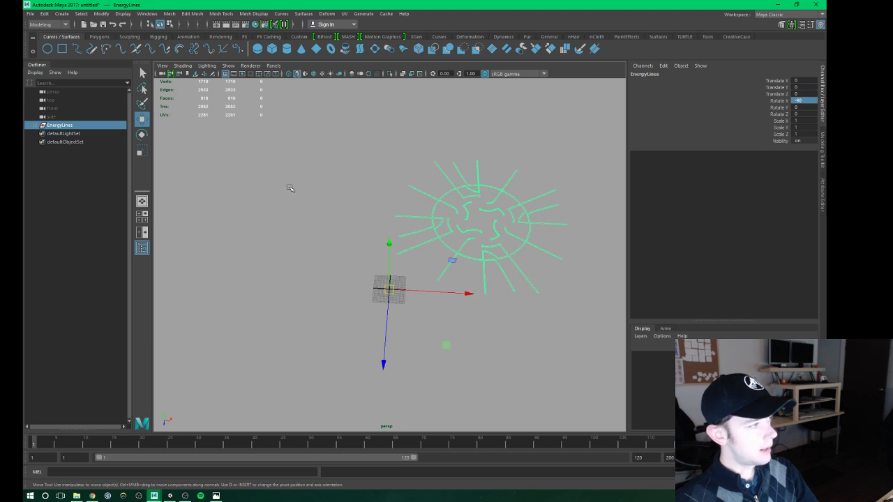
left_click(99, 36)
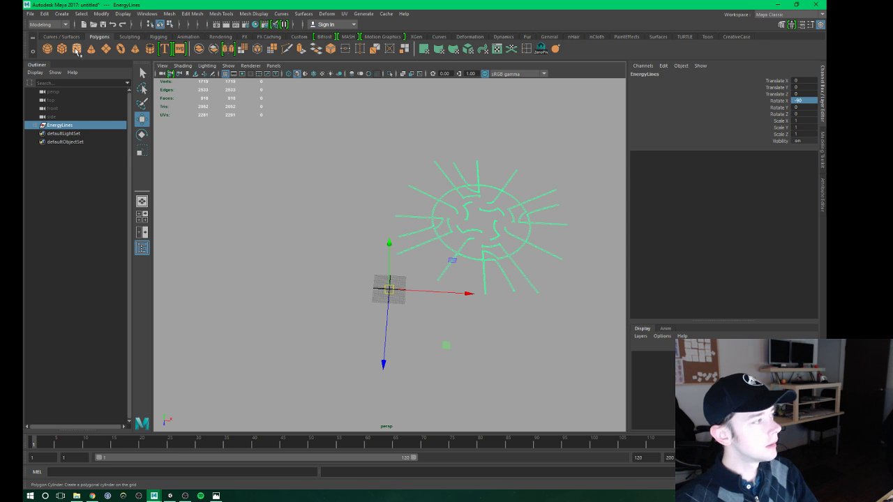
Create a polygon cylinder, scale it to about 15 and flatten it into a thin disc.
left_click(80, 48)
scroll(391, 293, "up", 4)
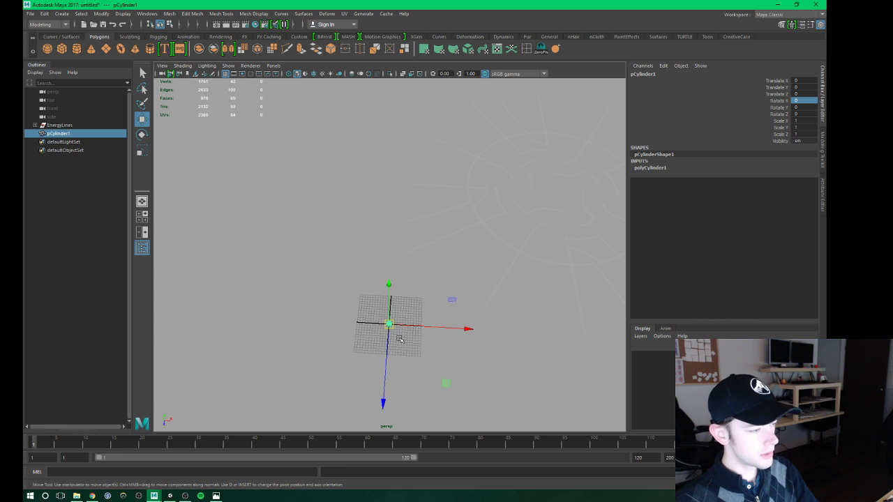
key("r")
left_click_drag(386, 295, 451, 244)
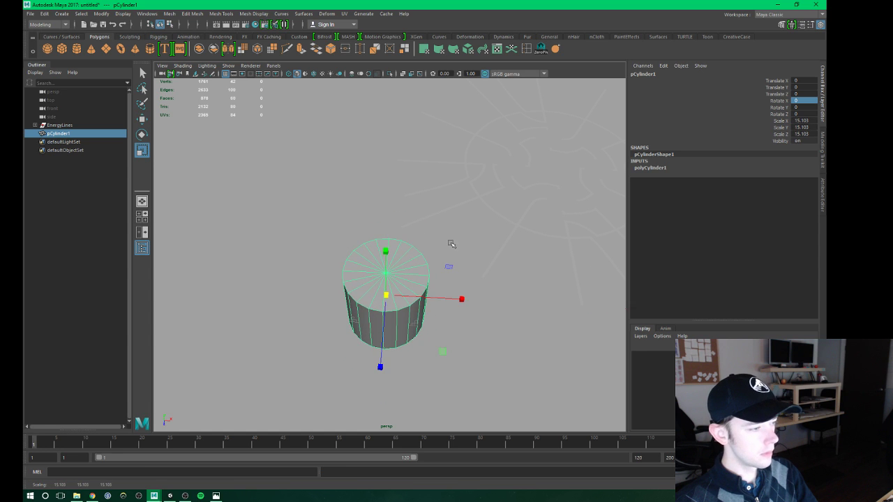
left_click_drag(388, 256, 383, 337)
Centre the pivot on the EnergyLines traced curves.
left_click(532, 228)
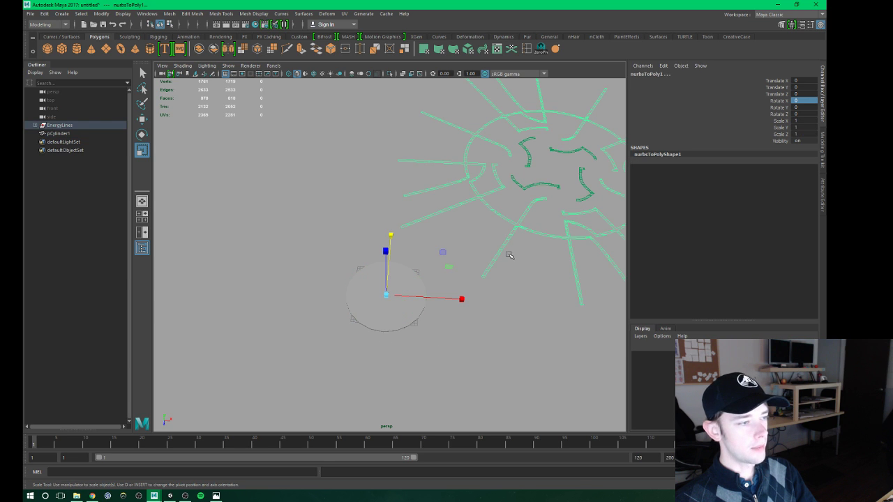
left_click(101, 14)
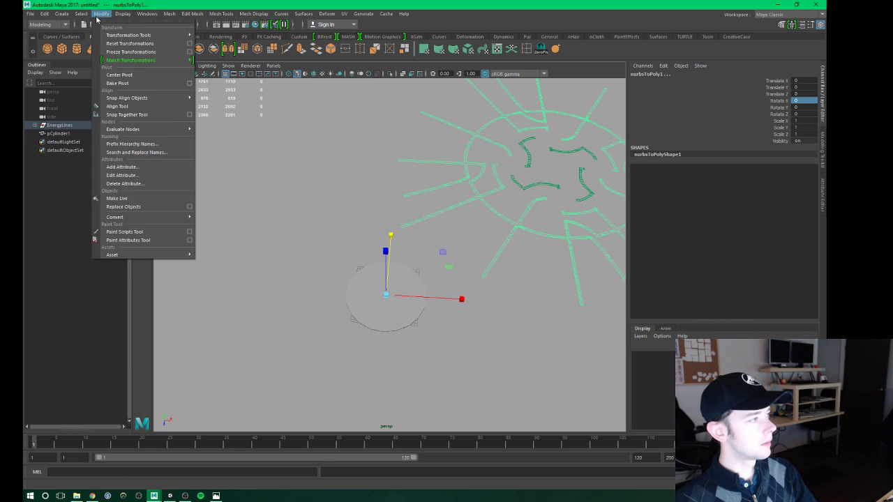
left_click(115, 75)
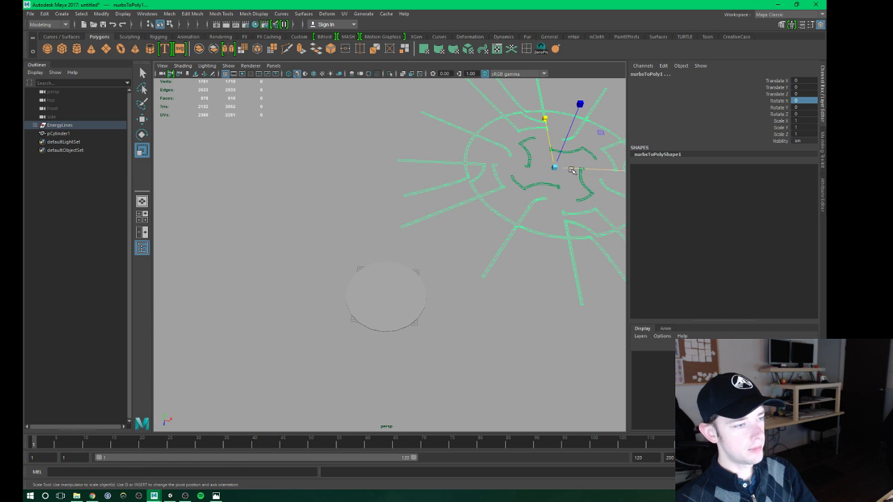
left_click_drag(586, 171, 486, 194, "alt")
middle_click_drag(486, 195, 434, 208, "alt")
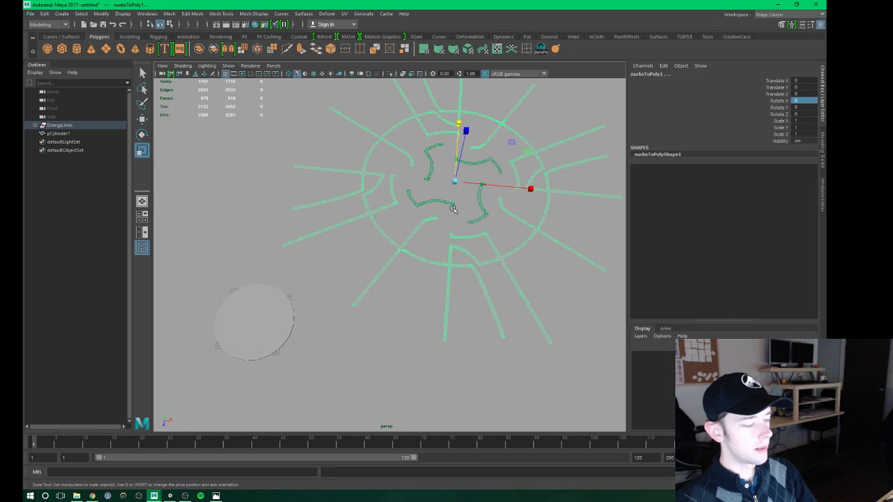
Move the traced curves onto the centre of the disc.
key("w")
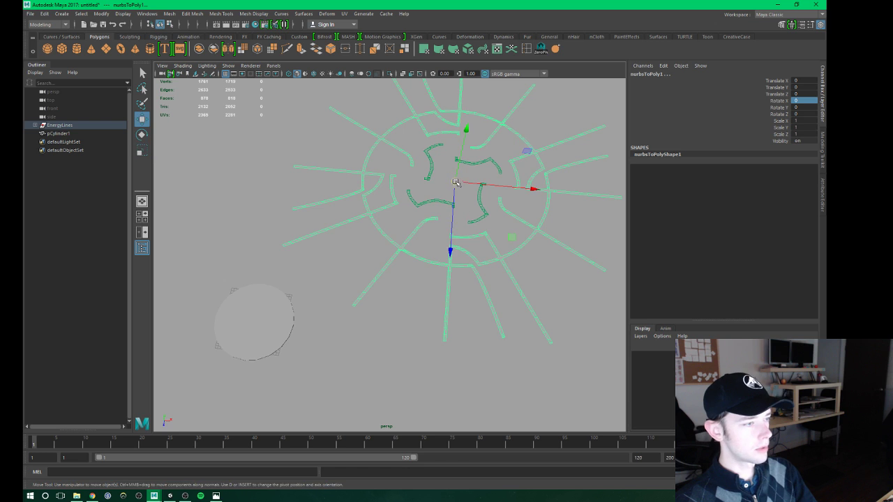
middle_click_drag(463, 209, 242, 328)
mouse_move(254, 319)
left_mouse_down()
mouse_move(280, 293)
mouse_move(257, 319)
mouse_move(445, 250)
mouse_move(351, 249)
left_mouse_up()
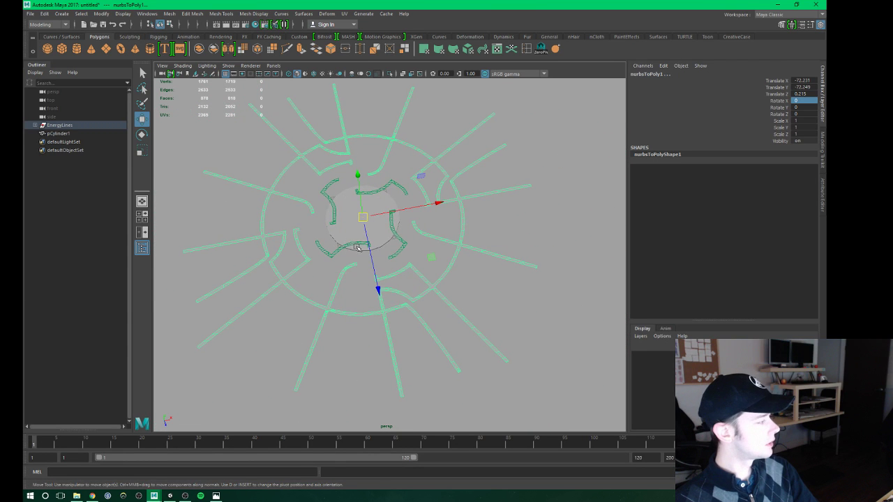
scroll(409, 242, "up", 3)
scroll(385, 253, "up", 3)
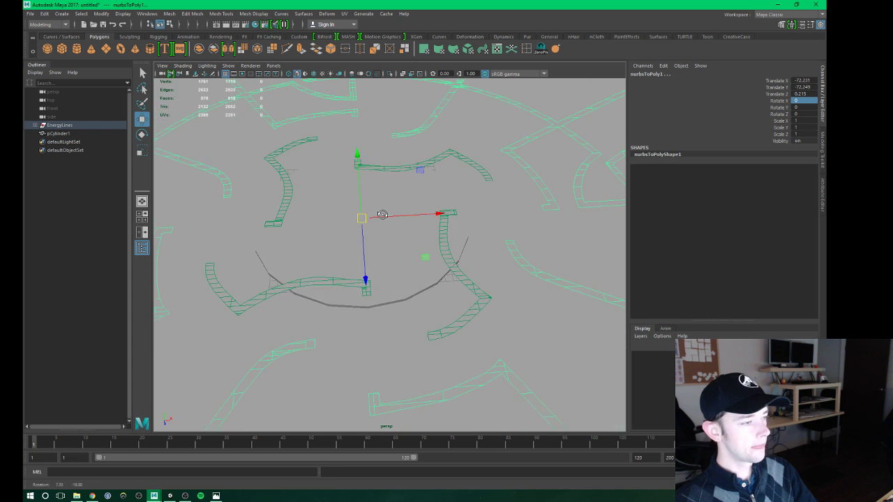
scroll(400, 245, "up", 1)
scroll(408, 239, "down", 3)
mouse_move(348, 219)
left_mouse_down("alt")
mouse_move(419, 223)
mouse_move(412, 251)
left_mouse_up("alt")
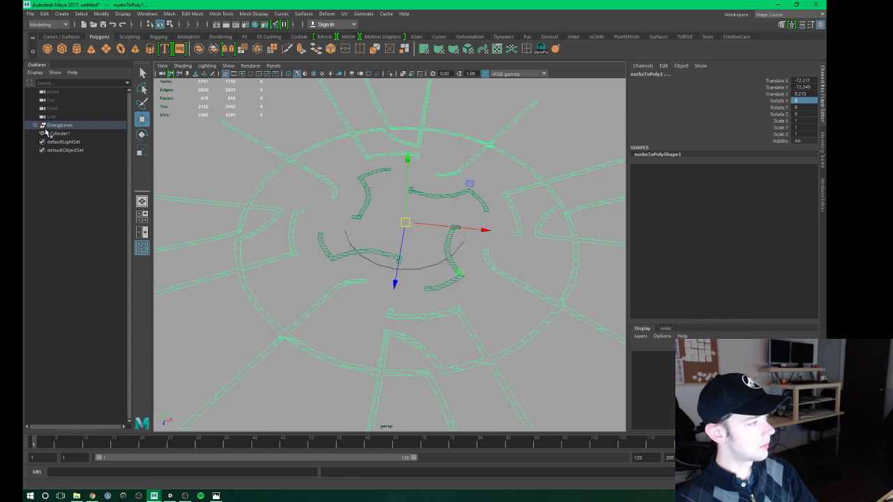
Unparent nurbsToPoly1 and nurbsToPoly2 and delete the empty EnergyLines group.
left_click(35, 125)
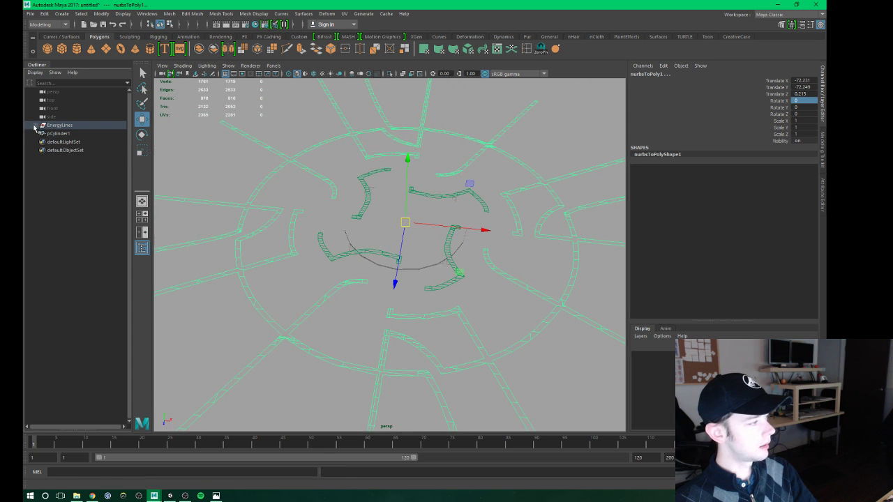
left_click(66, 133)
left_click(71, 143, "shift")
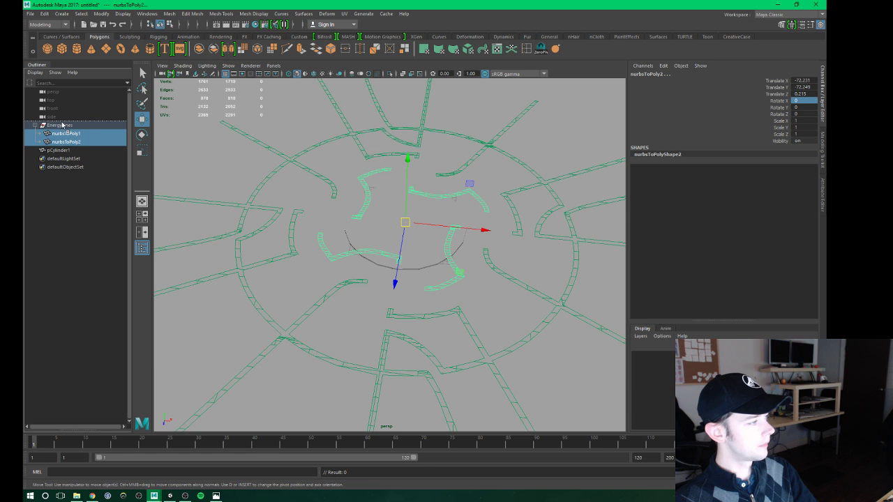
key("shift+p")
left_click(62, 143)
key("Delete")
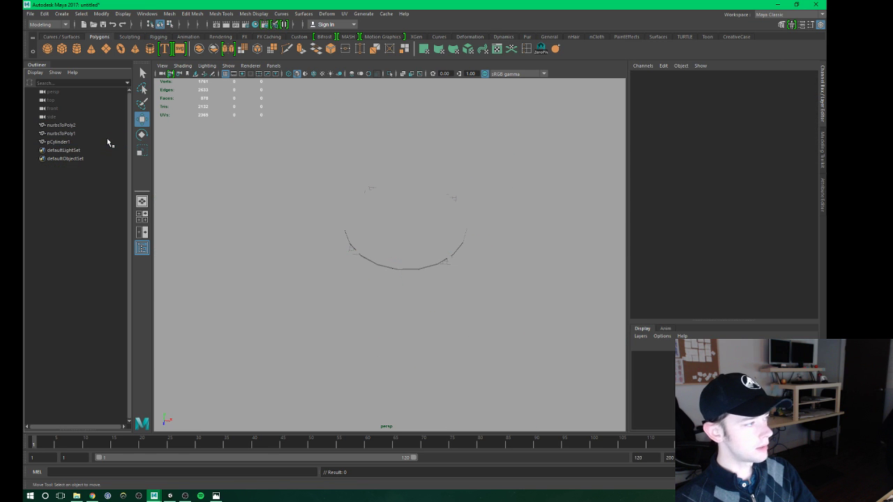
Combine the two line meshes into one and delete its history.
left_click(56, 134)
left_click(62, 128)
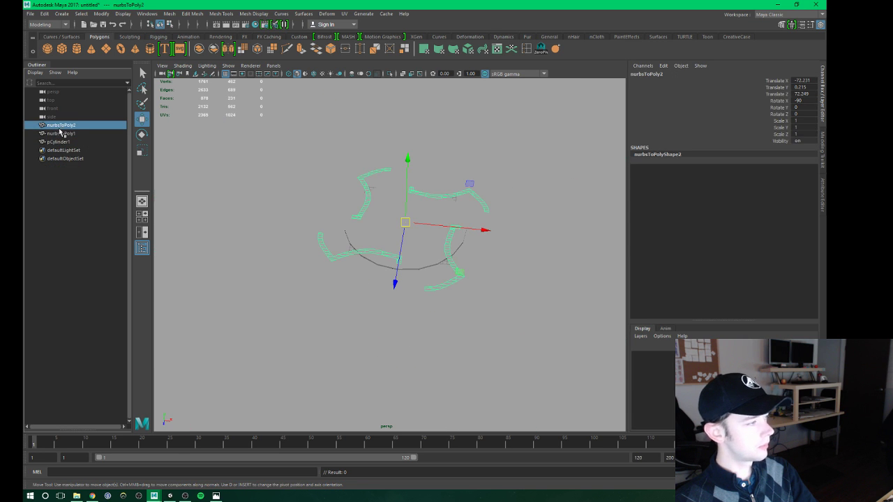
left_click(60, 132, "shift")
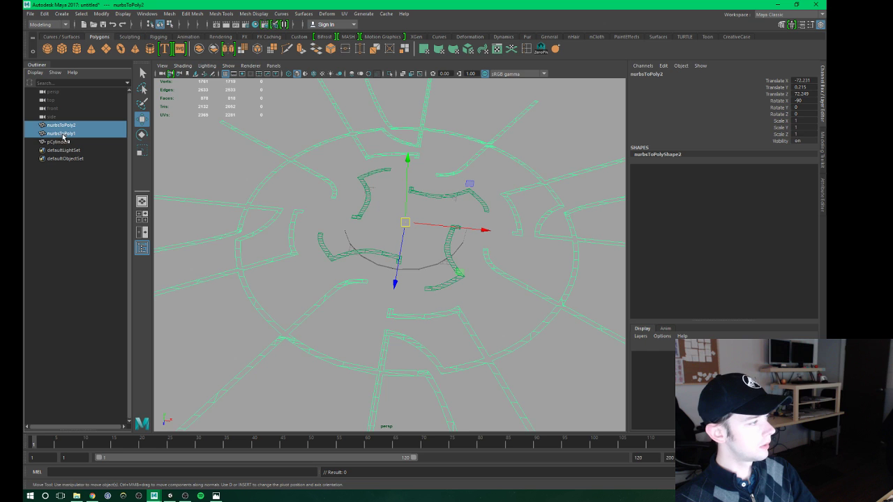
left_click(169, 14)
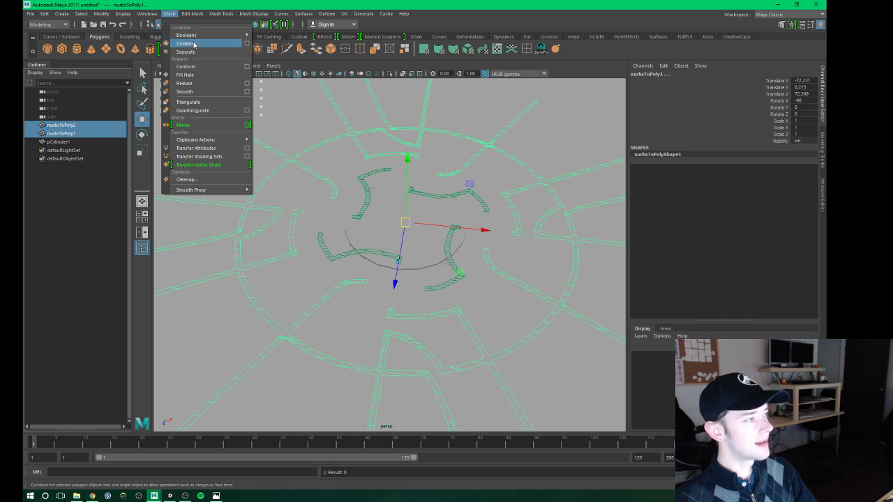
left_click(186, 43)
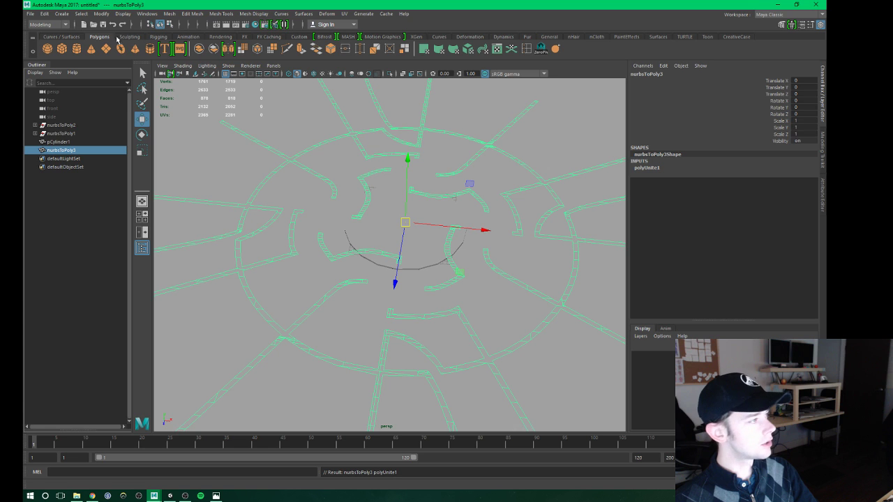
left_click(44, 13)
mouse_move(69, 112)
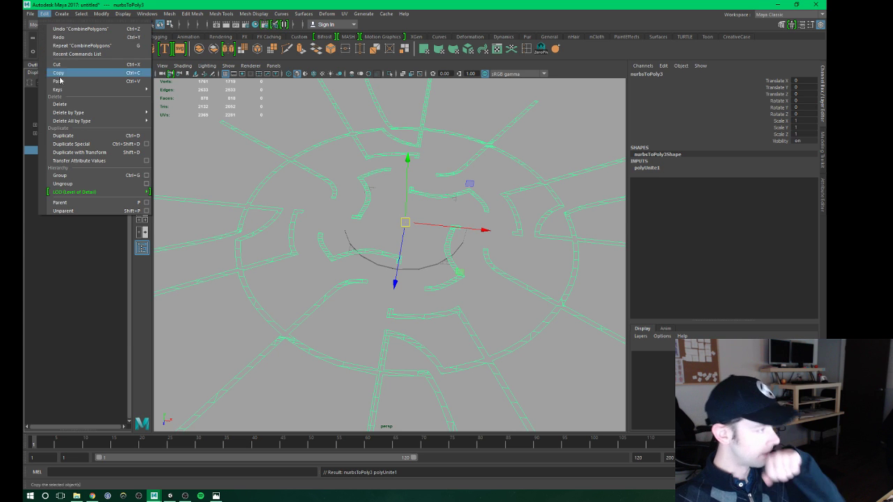
left_click(168, 119)
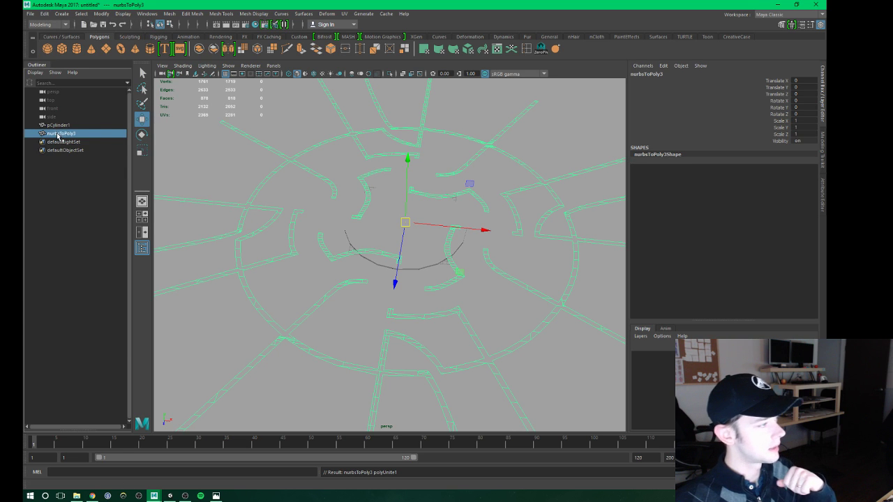
Rename the combined mesh to TracedLines and delete the pCylinder1 disc.
double_click(64, 133)
type("TracedLin")
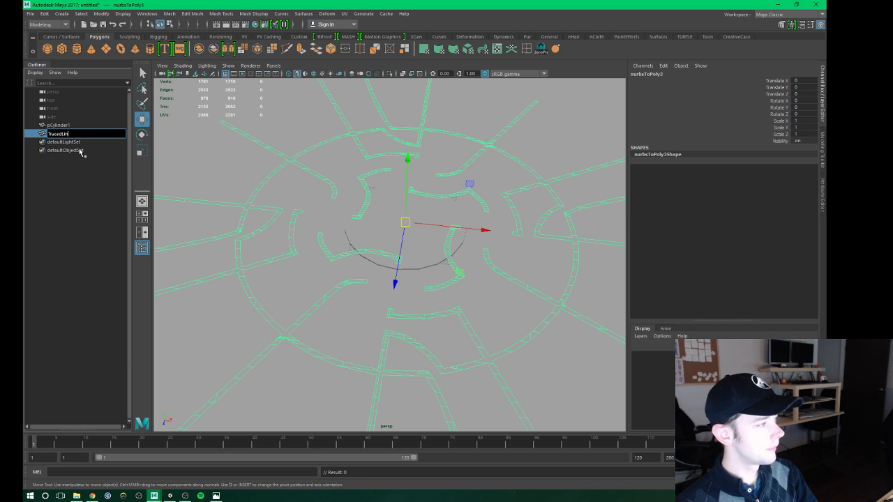
type("es")
key("Return")
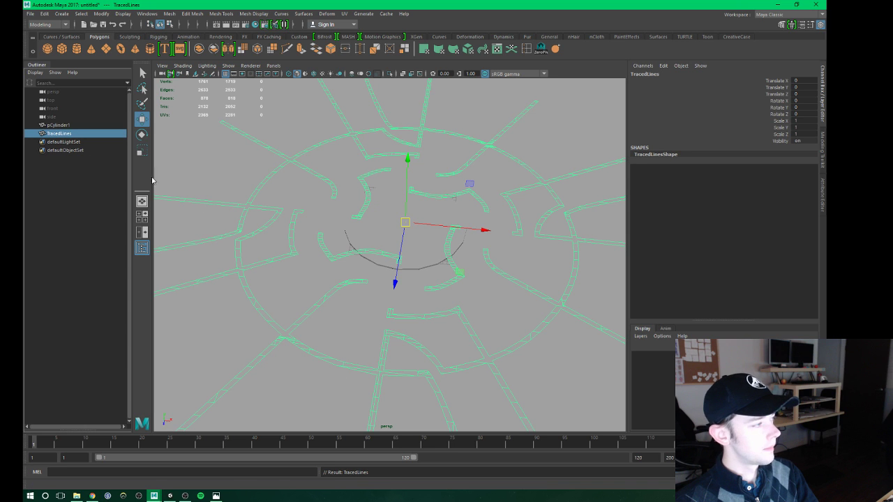
left_click(61, 126)
key("Delete")
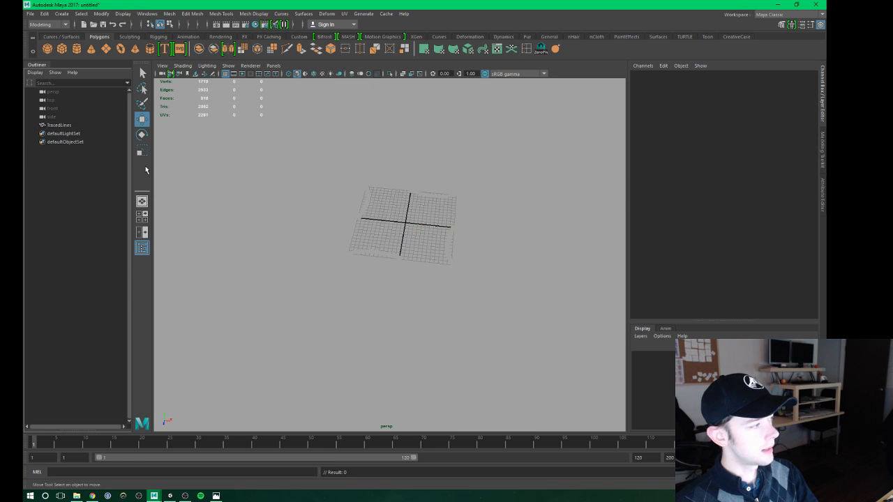
Assign a new Lambert material to TracedLines and name it energy_lines_mat.
left_click(420, 296)
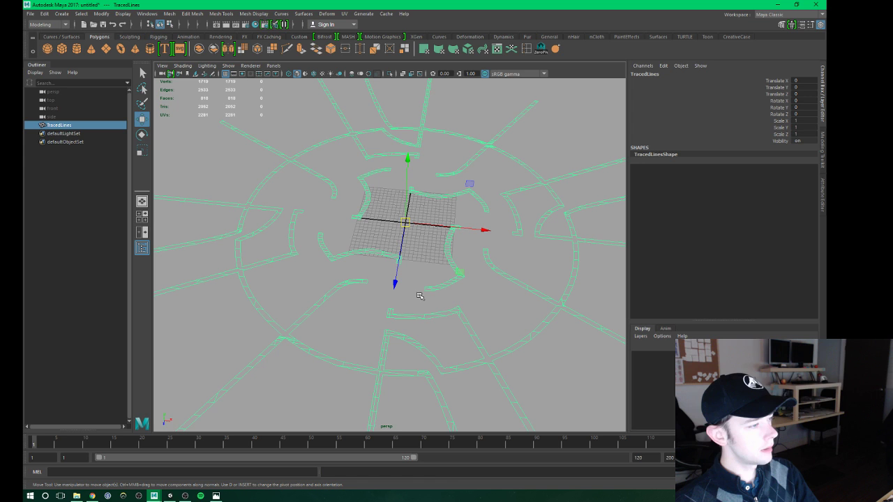
right_click(367, 201)
mouse_move(365, 422)
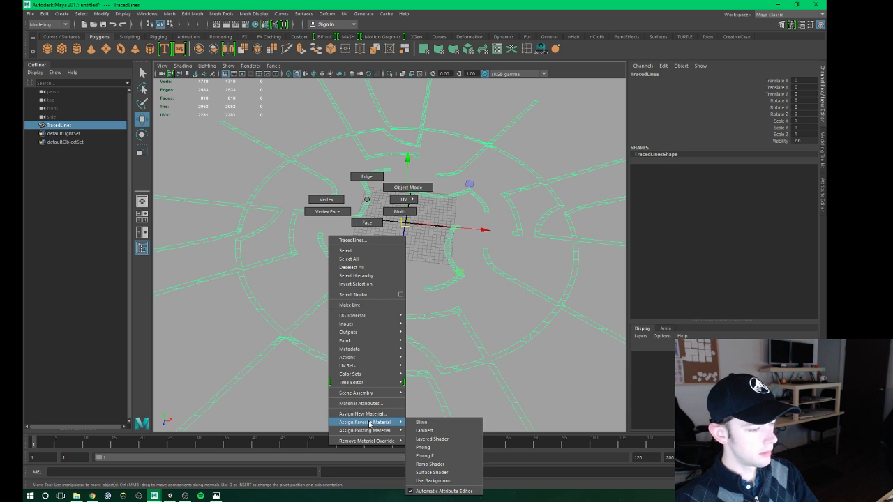
left_click(425, 431)
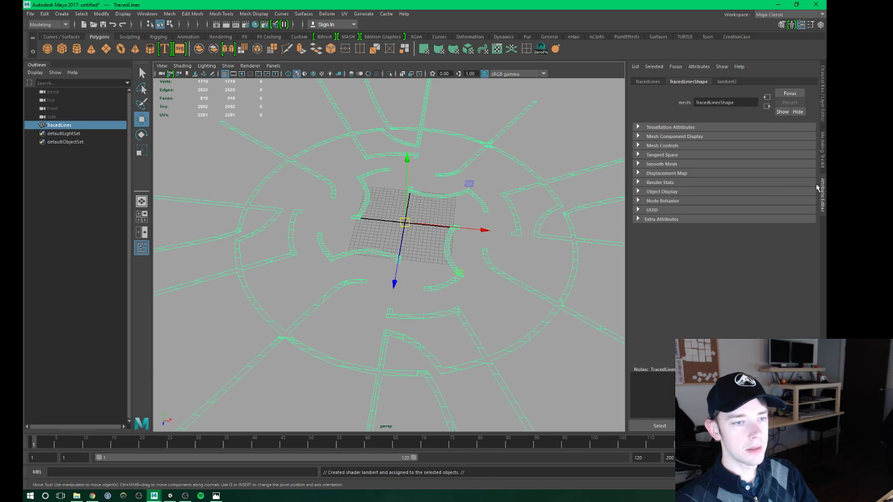
left_click(822, 182)
left_click(823, 193)
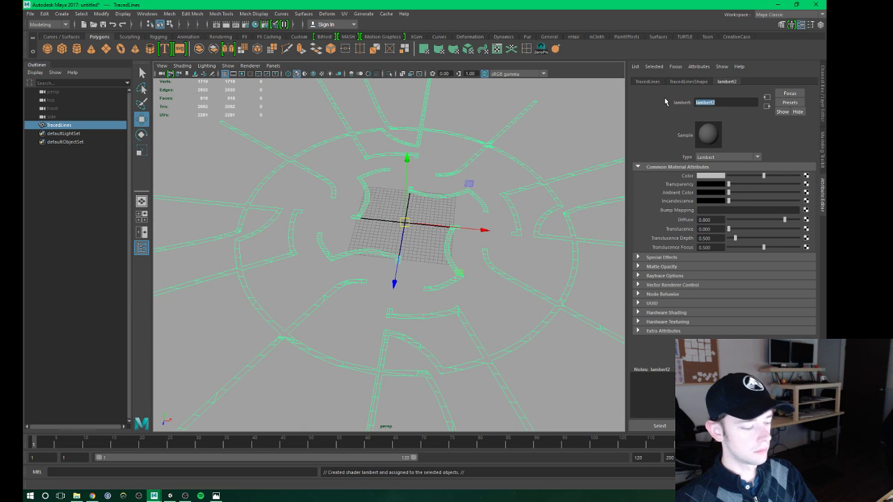
type("energy_lines")
key("Return")
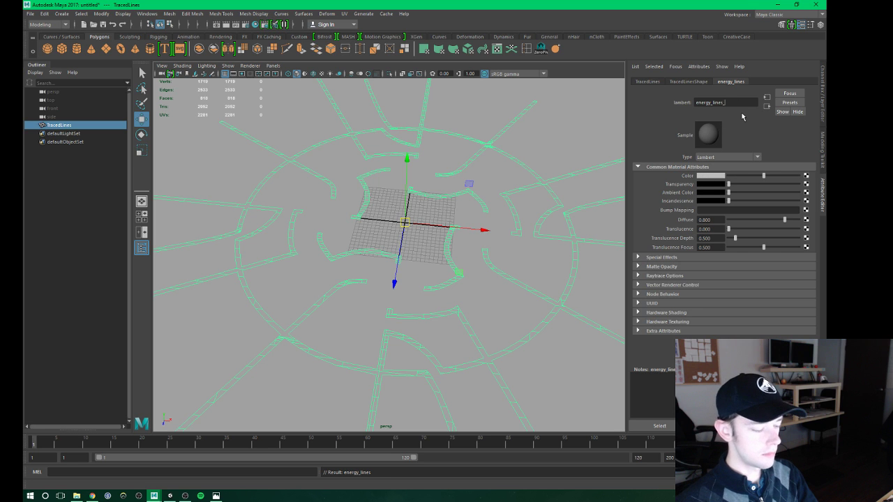
type("_mat")
key("Return")
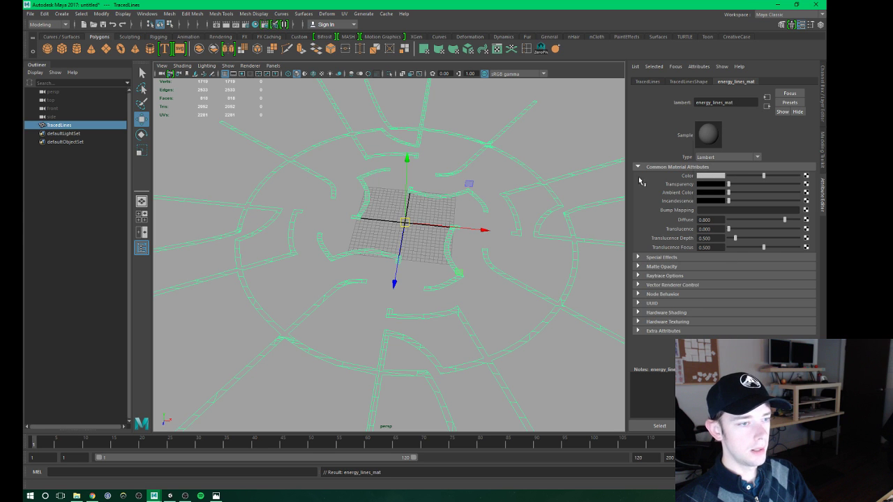
Set the energy_lines_mat colour to a fully saturated bright green, then deselect.
left_click(710, 175)
left_click(586, 197)
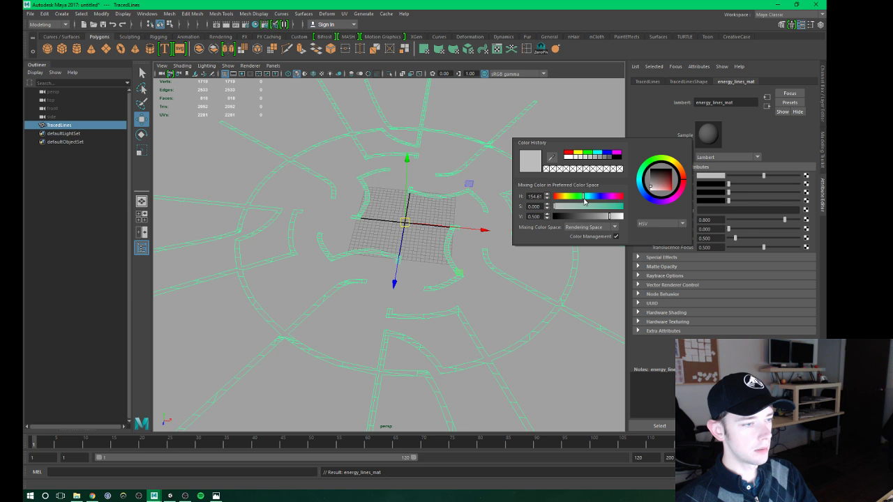
left_click(600, 207)
left_click(616, 217)
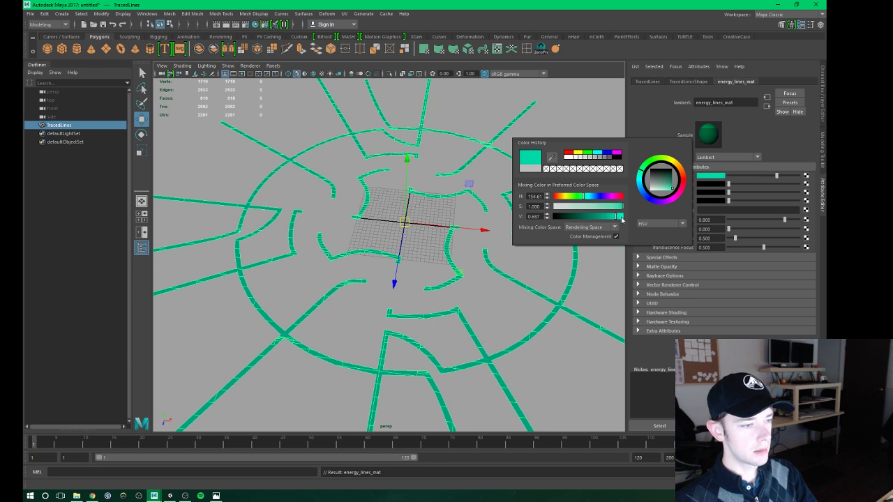
left_click(576, 154)
scroll(482, 247, "down", 3)
mouse_move(482, 247)
left_mouse_down("alt")
mouse_move(412, 170)
mouse_move(393, 233)
mouse_move(431, 257)
mouse_move(424, 236)
mouse_move(453, 237)
mouse_move(429, 284)
mouse_move(409, 243)
mouse_move(407, 267)
mouse_move(409, 251)
left_mouse_up("alt")
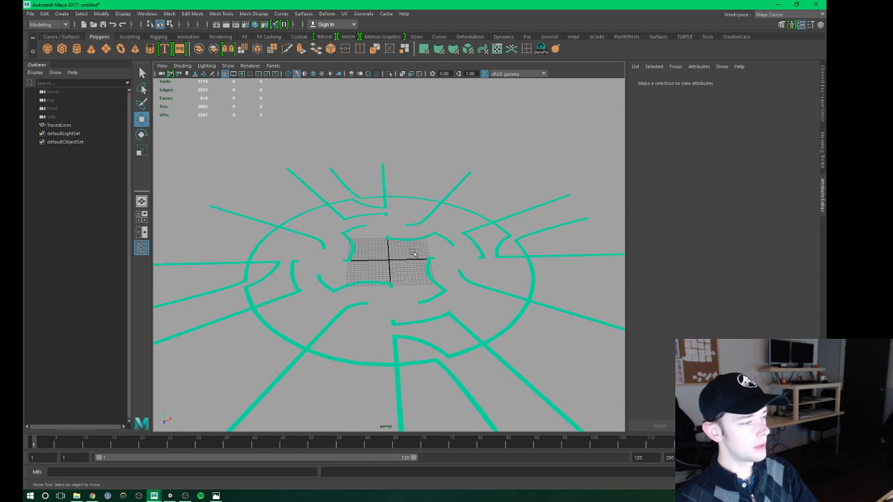
middle_click_drag(409, 252, 395, 299, "alt")
mouse_move(395, 298)
left_mouse_down("alt")
mouse_move(386, 284)
mouse_move(417, 202)
left_mouse_up("alt")
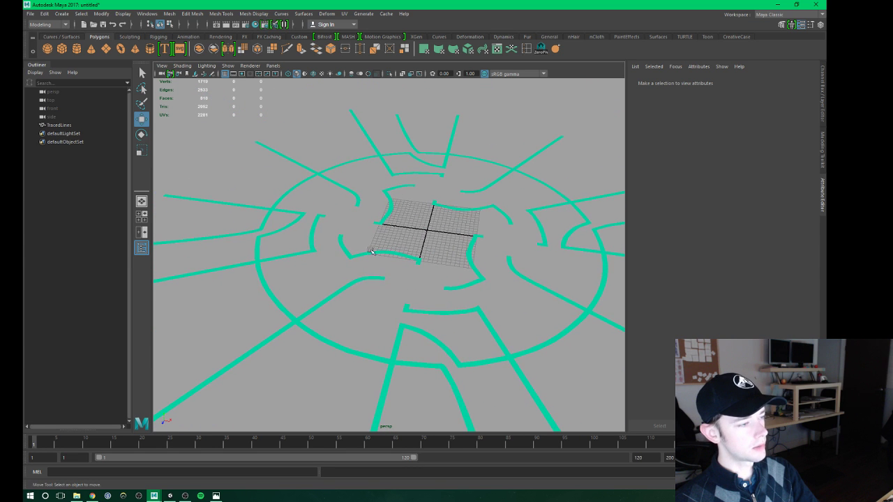
mouse_move(354, 359)
left_mouse_down("alt")
mouse_move(348, 255)
mouse_move(367, 265)
mouse_move(349, 279)
mouse_move(398, 256)
left_mouse_up("alt")
scroll(367, 293, "down", 5)
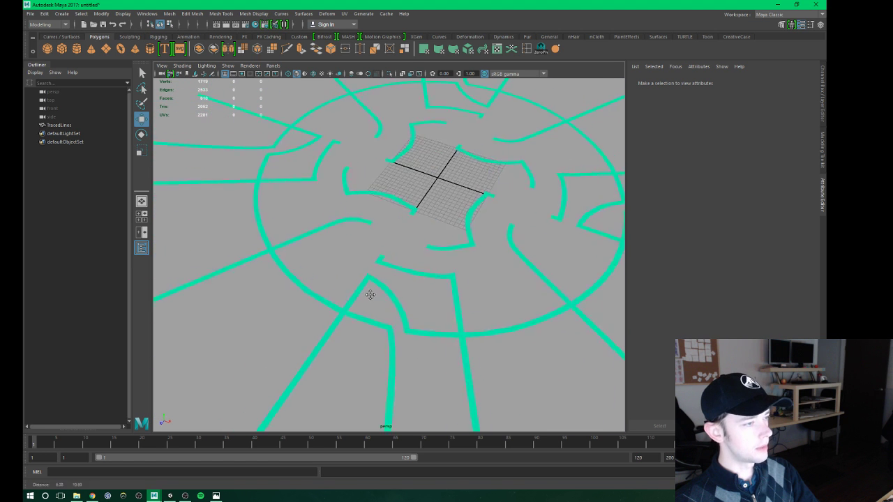
scroll(367, 293, "down", 5)
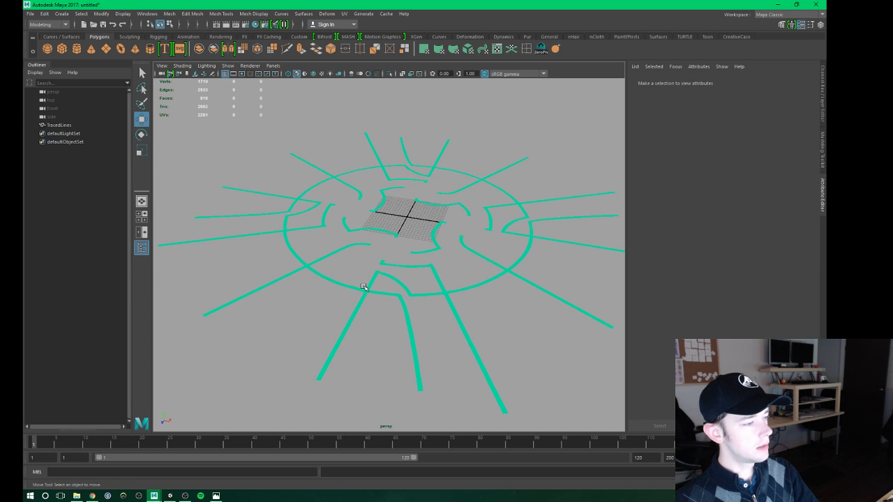
left_click(363, 286)
mouse_move(364, 286)
left_mouse_down("alt")
mouse_move(358, 345)
mouse_move(388, 315)
mouse_move(389, 299)
mouse_move(367, 310)
mouse_move(401, 311)
mouse_move(376, 319)
mouse_move(397, 291)
left_mouse_up("alt")
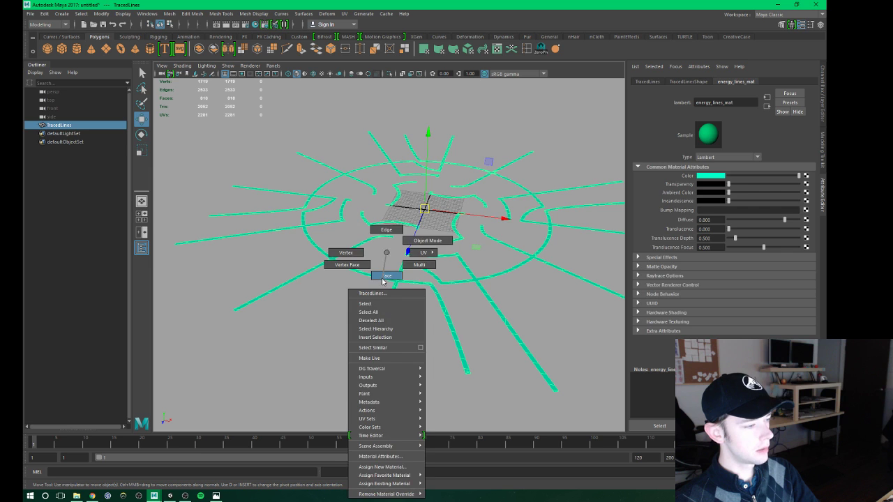
Duplicate TracedLines and name the copy TracedLines_Ref.
right_click_drag(386, 310, 384, 273)
left_click(63, 127)
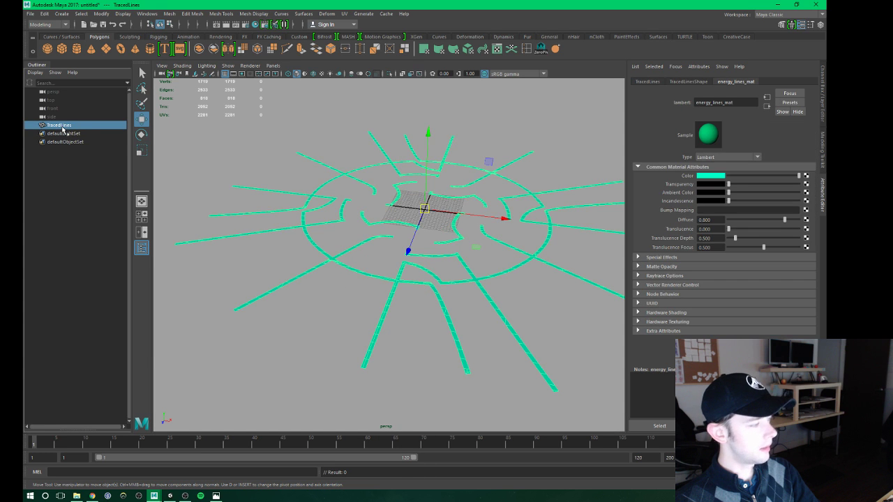
key("ctrl+d")
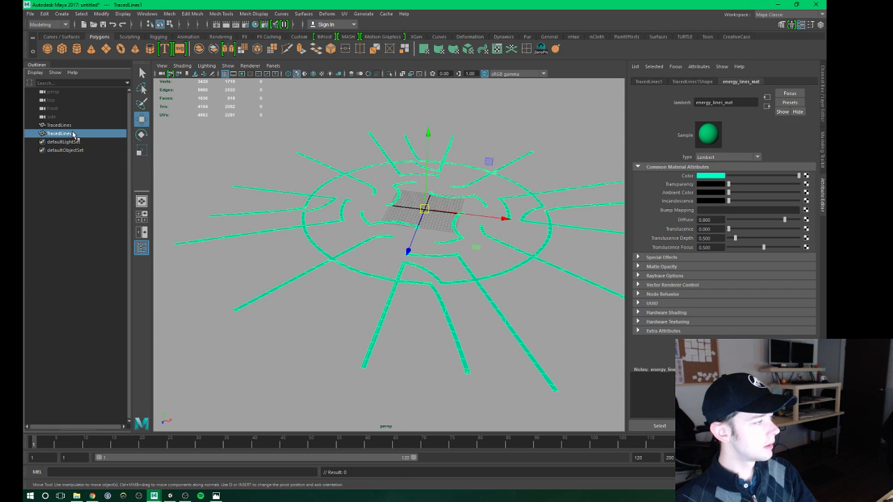
double_click(66, 134)
key("BackSpace")
type("_")
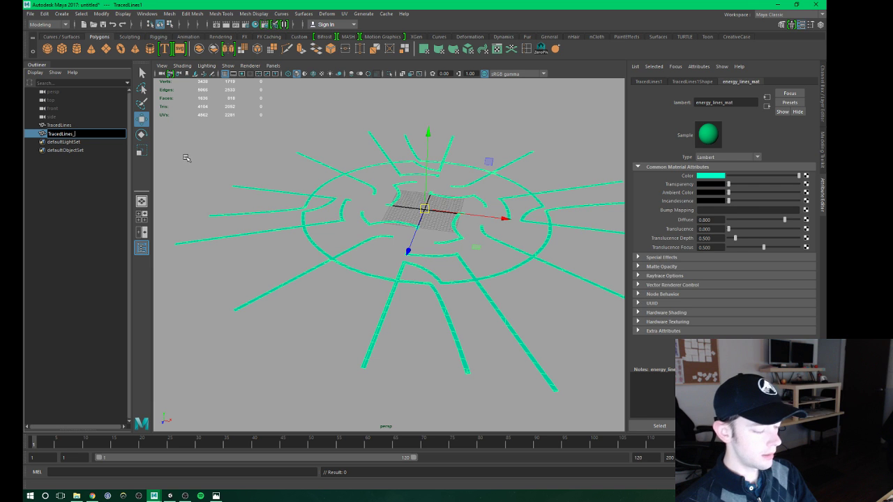
type("Ref")
key("Return")
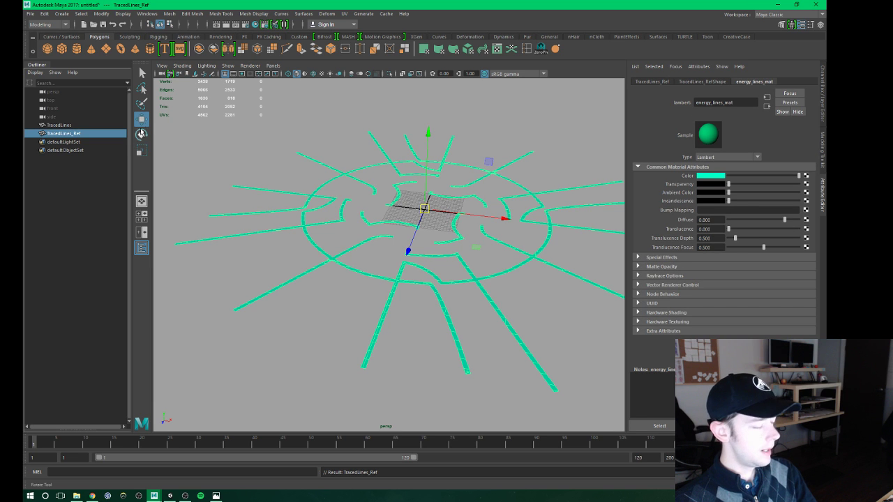
Hide TracedLines_Ref and reorder it above TracedLines in the Outliner.
key("ctrl+h")
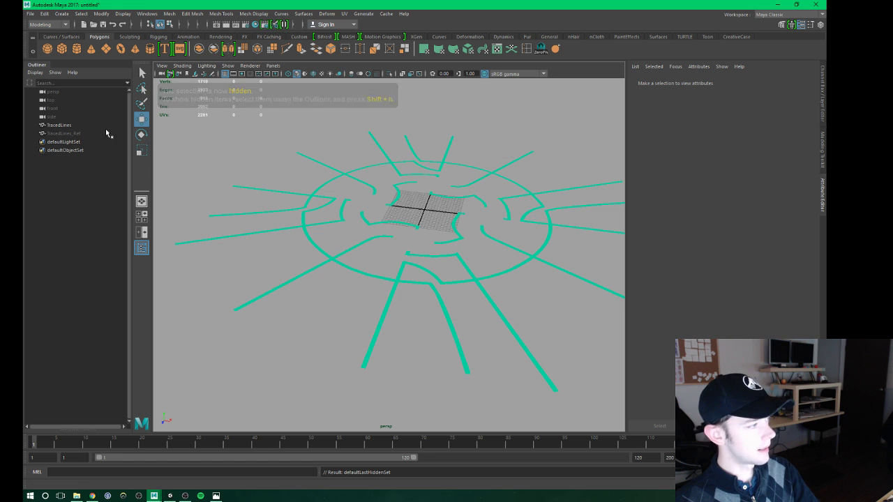
left_click(63, 134)
left_click_drag(60, 124, 60, 123)
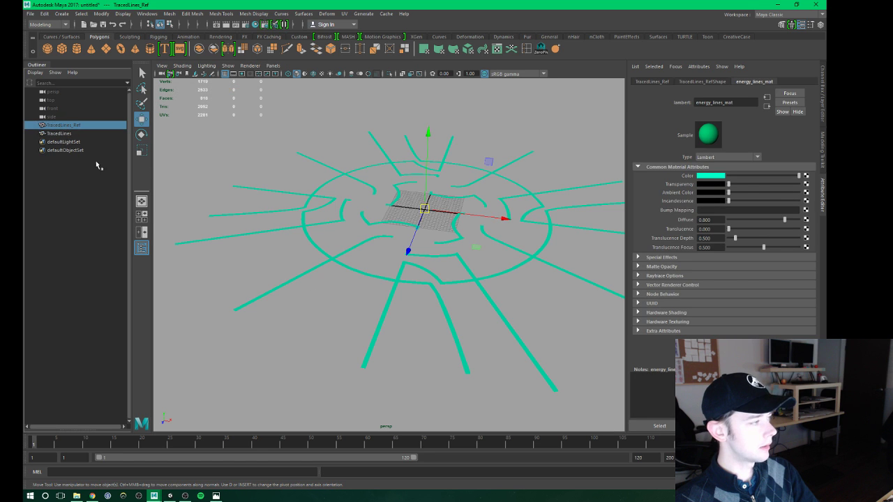
left_click(57, 134)
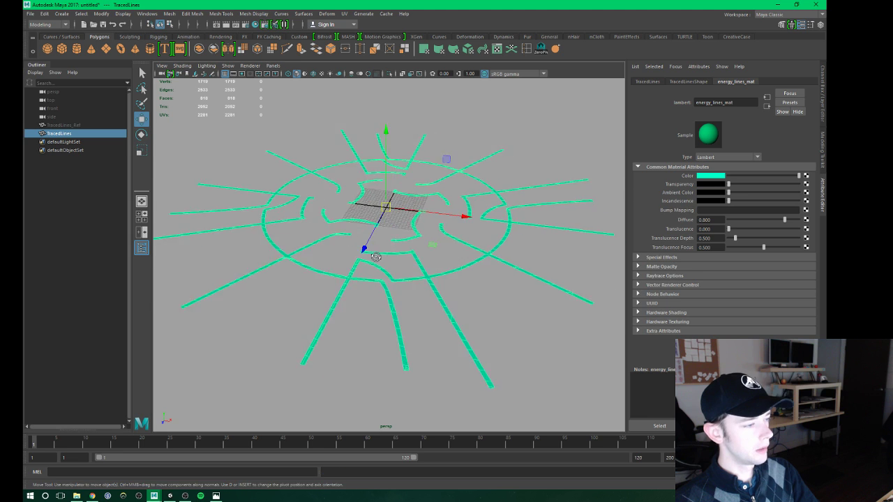
left_click_drag(451, 233, 370, 253, "alt")
right_click_drag(371, 252, 370, 282)
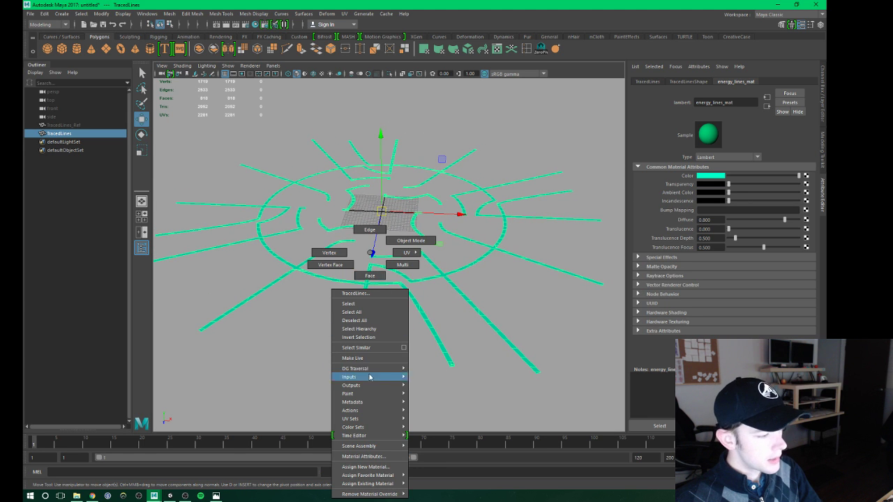
Select all faces of the TracedLines mesh in face mode.
left_click(373, 275)
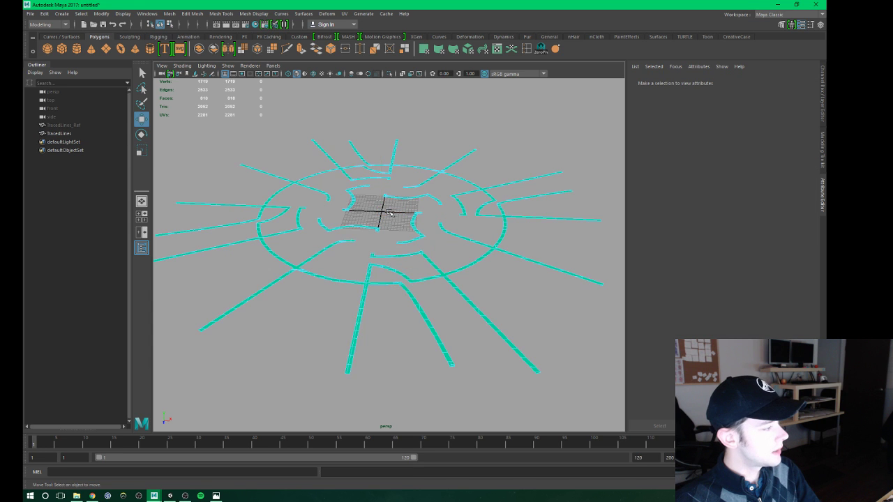
scroll(388, 212, "down", 1)
scroll(383, 226, "down", 1)
left_click_drag(169, 136, 548, 353)
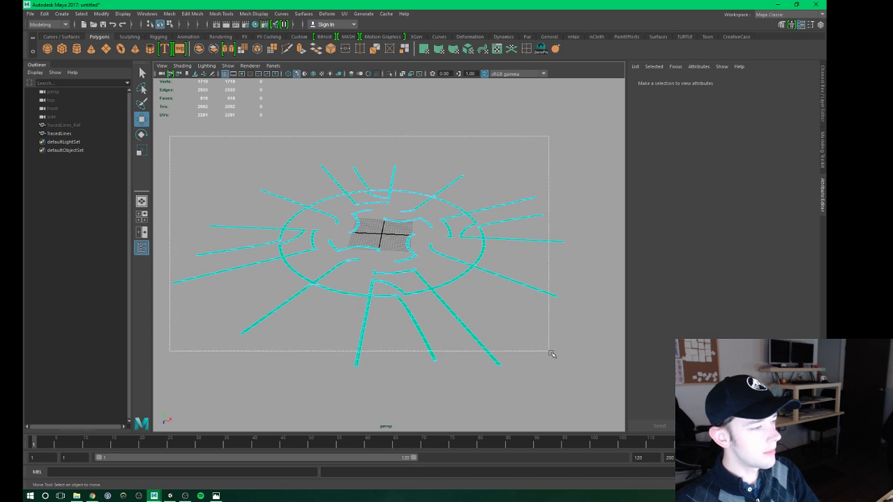
scroll(412, 307, "up", 2)
scroll(409, 305, "up", 2)
scroll(402, 266, "down", 2)
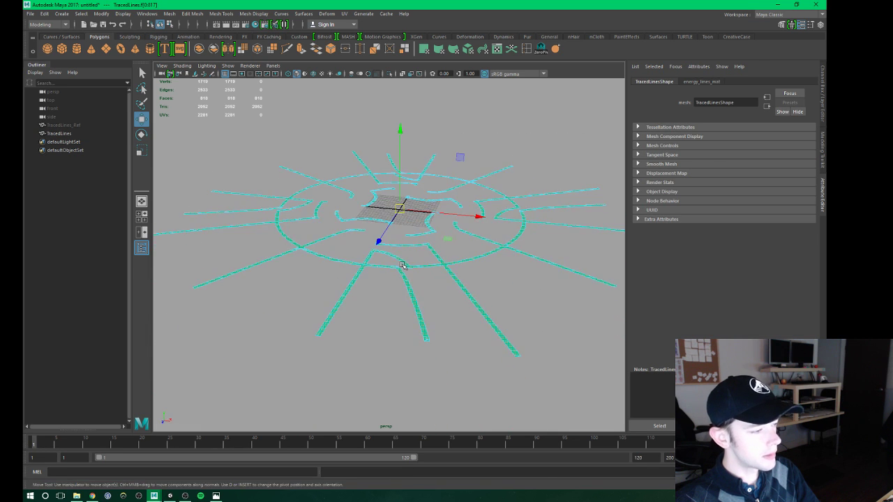
left_click(368, 264, "ctrl")
left_click_drag(389, 278, 434, 226, "alt")
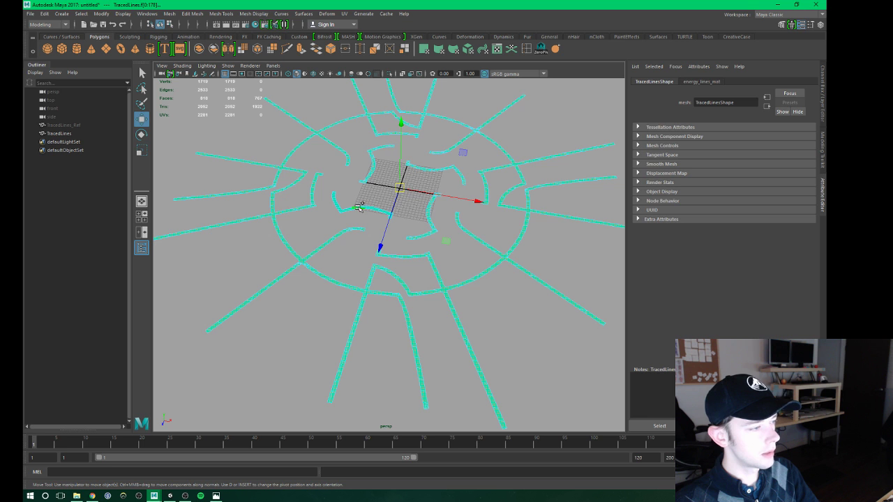
left_click_drag(358, 207, 381, 264, "alt")
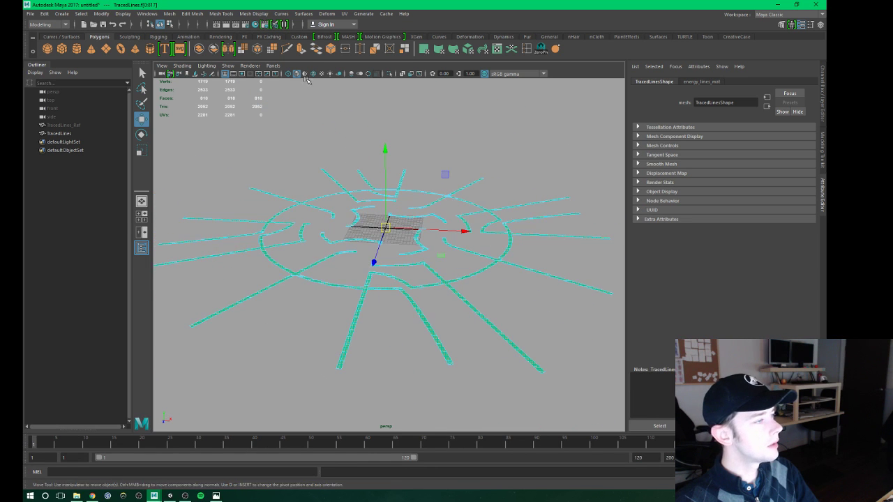
Extrude the faces upward about 3.806 units into walls, then return to Object Mode.
key("ctrl+e")
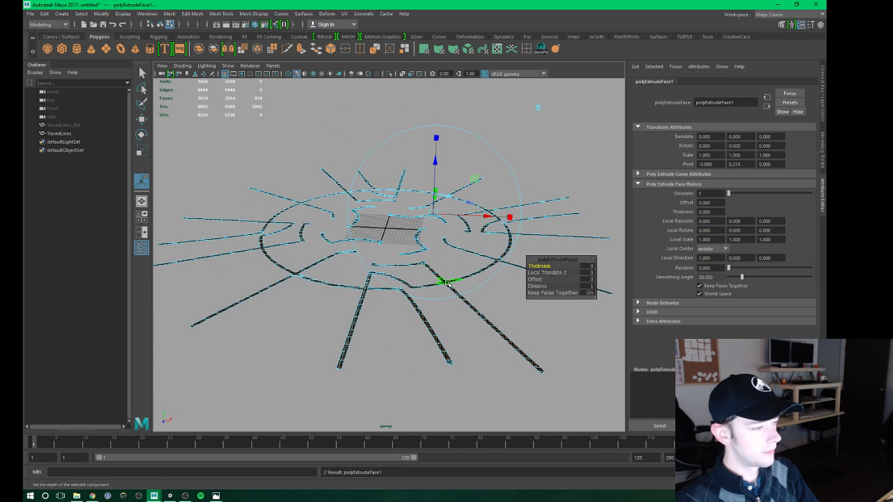
mouse_move(447, 282)
left_mouse_down("alt")
mouse_move(394, 230)
mouse_move(478, 145)
left_mouse_up("alt")
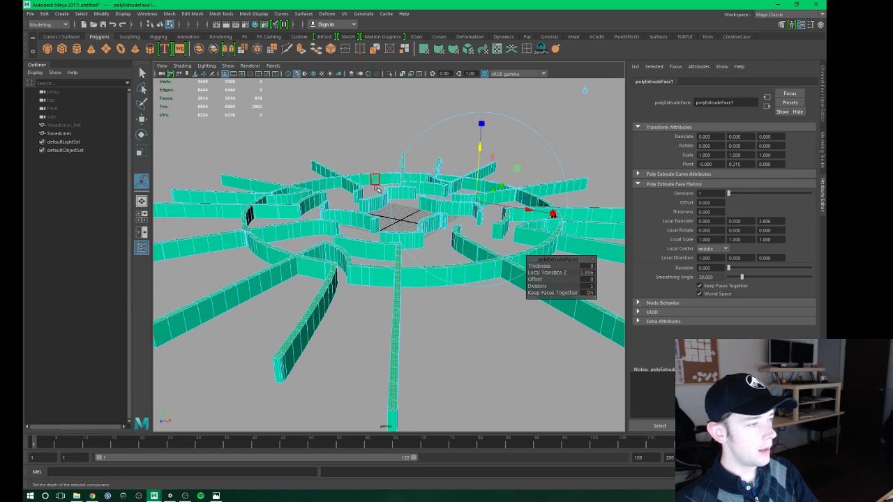
right_click_drag(367, 180, 365, 155)
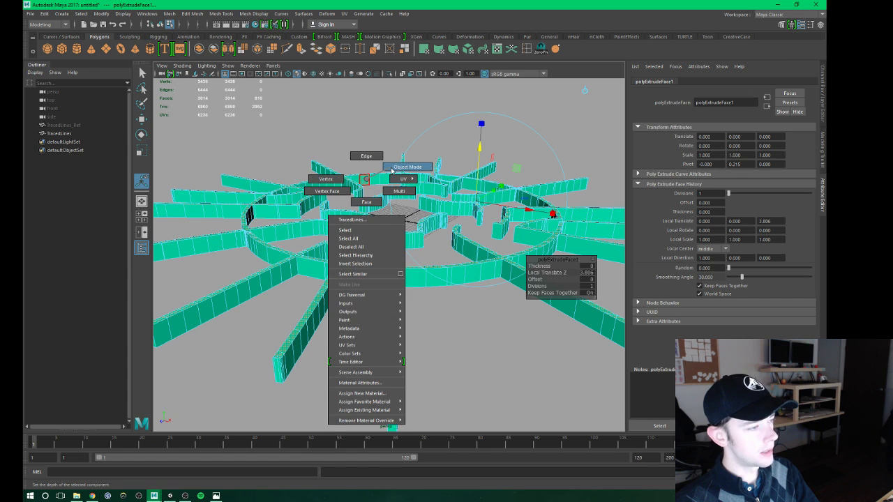
left_click(335, 187)
mouse_move(335, 187)
left_mouse_down("alt")
mouse_move(401, 202)
mouse_move(370, 199)
mouse_move(405, 211)
mouse_move(402, 222)
left_mouse_up("alt")
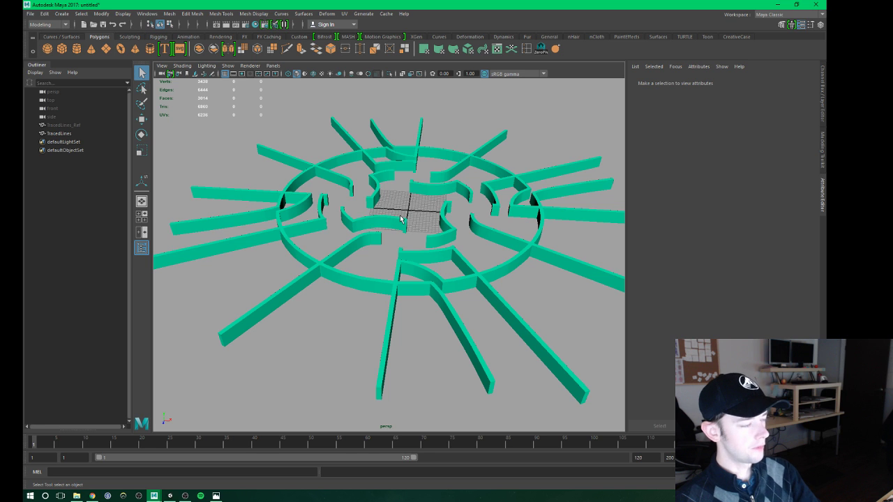
Select the TracedLines wall mesh, try a strip of faces on the near wall, then clear it.
left_click(347, 259)
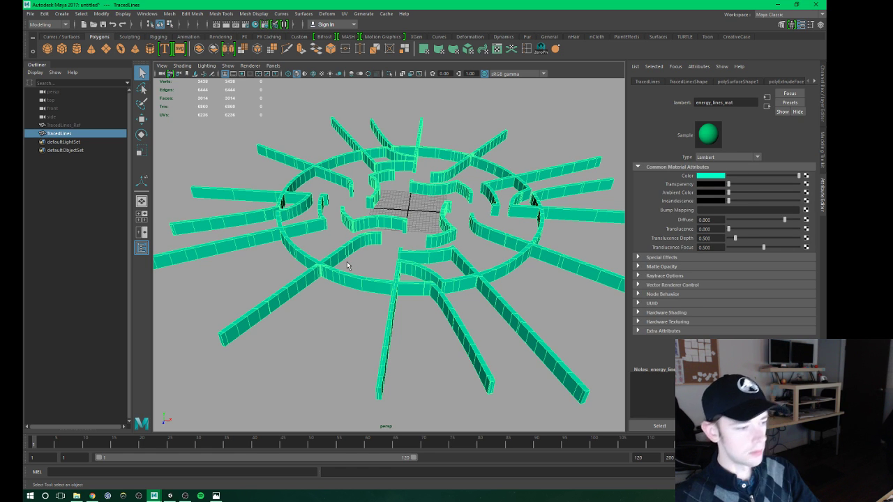
mouse_move(492, 331)
left_mouse_down("alt")
mouse_move(395, 257)
mouse_move(397, 234)
mouse_move(375, 254)
mouse_move(325, 207)
left_mouse_up("alt")
mouse_move(316, 244)
left_mouse_down("alt")
mouse_move(366, 209)
mouse_move(414, 212)
left_mouse_up("alt")
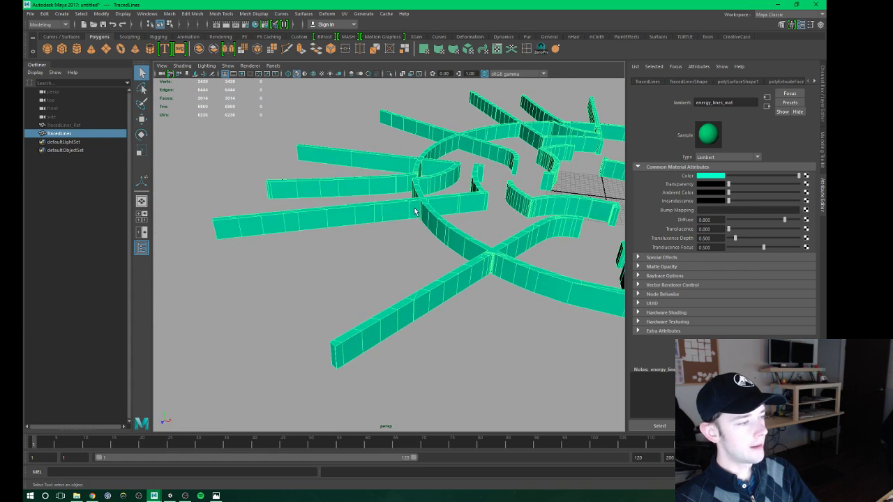
mouse_move(300, 227)
left_mouse_down("alt")
mouse_move(482, 299)
mouse_move(409, 253)
left_mouse_up("alt")
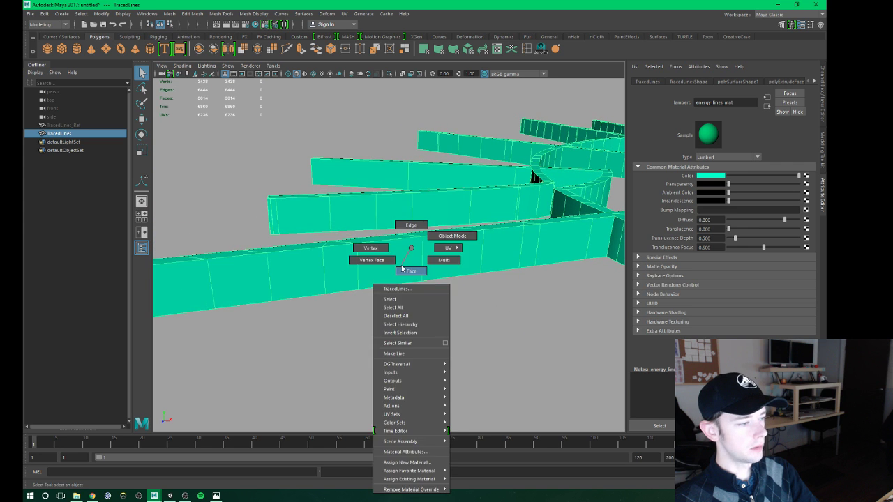
right_click_drag(410, 252, 409, 269)
left_click_drag(185, 279, 605, 240)
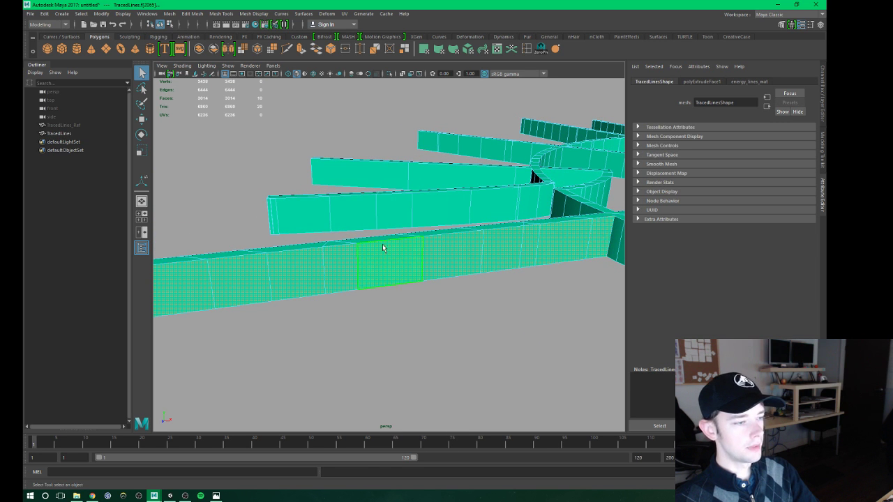
left_click_drag(385, 245, 425, 259, "alt")
left_click(419, 334)
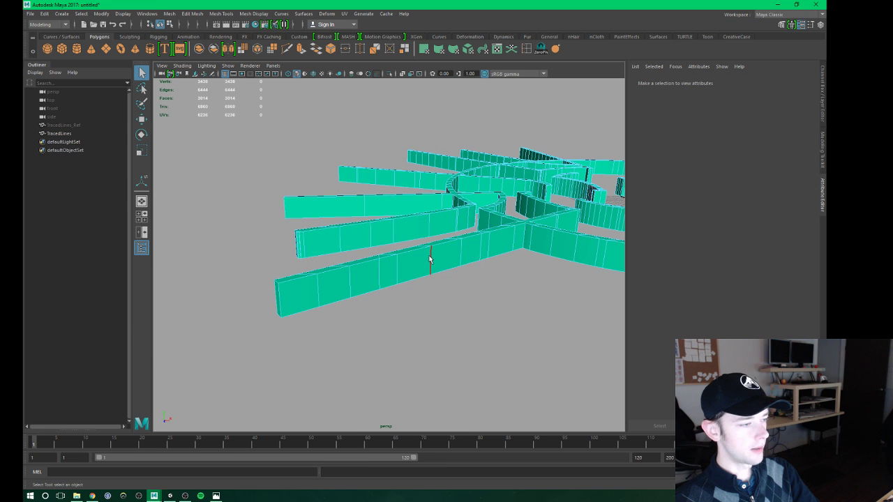
Pick a vertical edge on the near wall and select its edge ring across the walls.
left_click(429, 259)
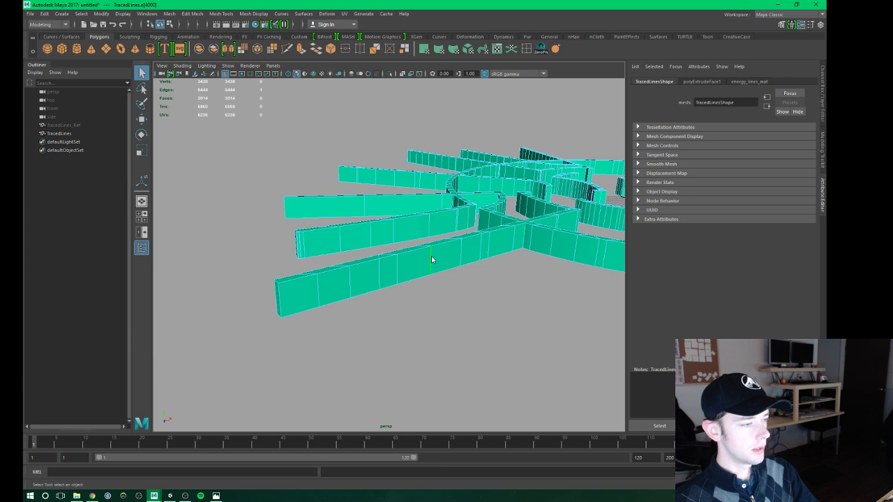
right_click_drag(432, 260, 380, 283, "shift")
mouse_move(404, 289)
left_mouse_down("alt")
mouse_move(427, 293)
mouse_move(358, 279)
mouse_move(342, 240)
left_mouse_up("alt")
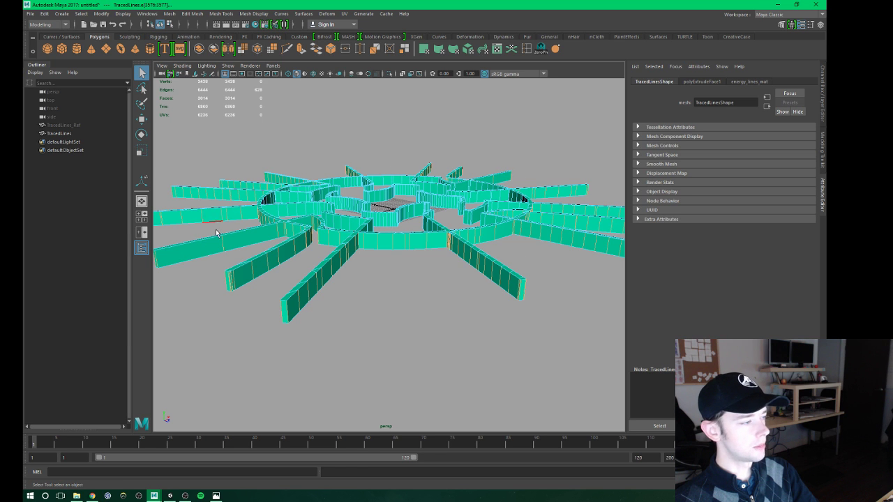
mouse_move(508, 266)
left_mouse_down("alt")
mouse_move(423, 267)
mouse_move(450, 246)
left_mouse_up("alt")
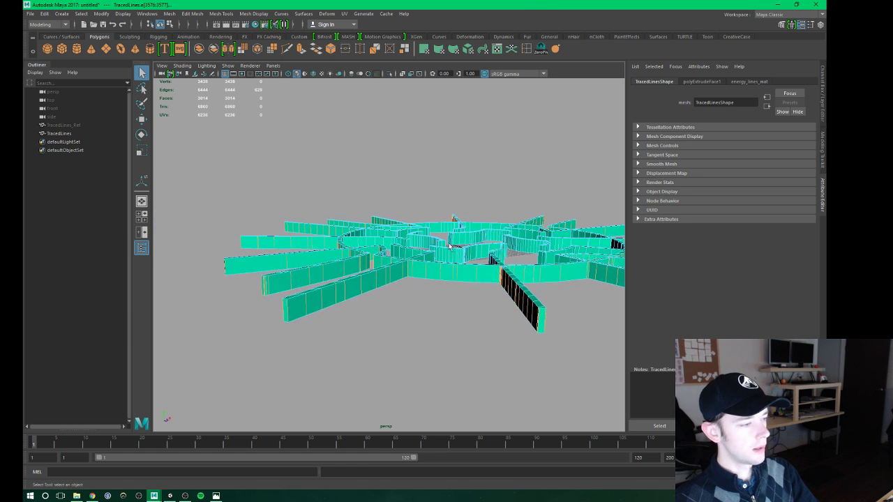
left_click(526, 50)
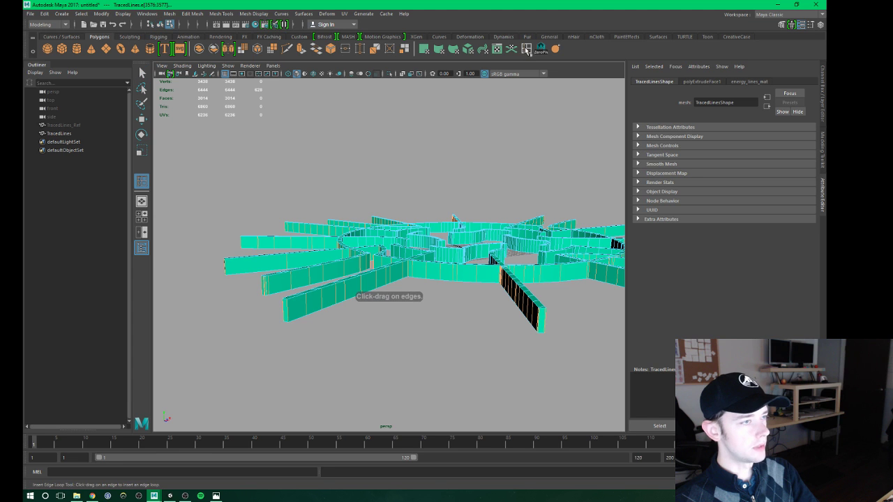
left_click(442, 275)
mouse_move(409, 359)
left_mouse_down("alt")
mouse_move(392, 313)
mouse_move(432, 313)
mouse_move(385, 317)
left_mouse_up("alt")
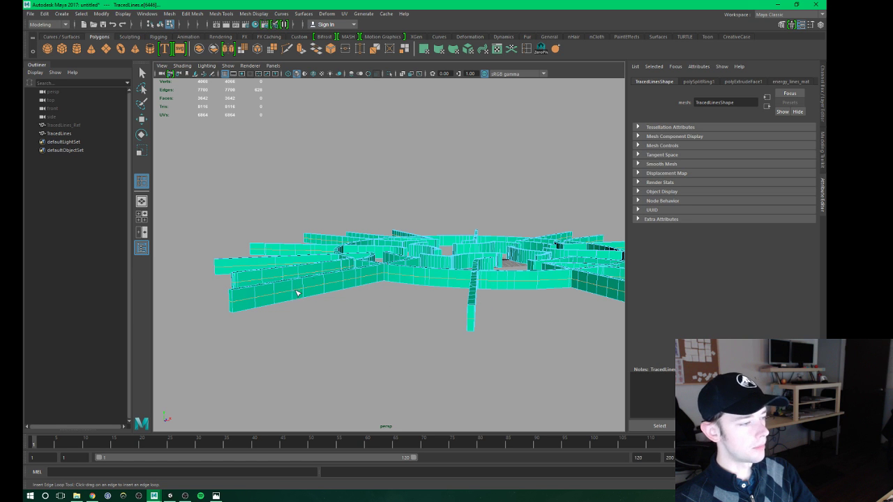
key("ctrl+z")
mouse_move(353, 299)
left_mouse_down("alt")
mouse_move(383, 309)
mouse_move(357, 291)
left_mouse_up("alt")
key("w")
right_click_drag(360, 266, 377, 269)
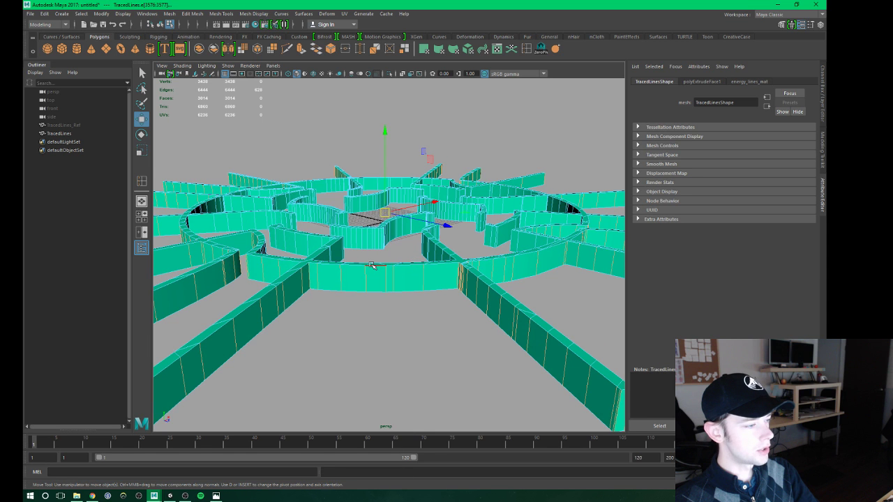
Select the front wall's top edge and orbit around it to inspect the walls.
left_click(372, 265)
scroll(339, 308, "up", 5)
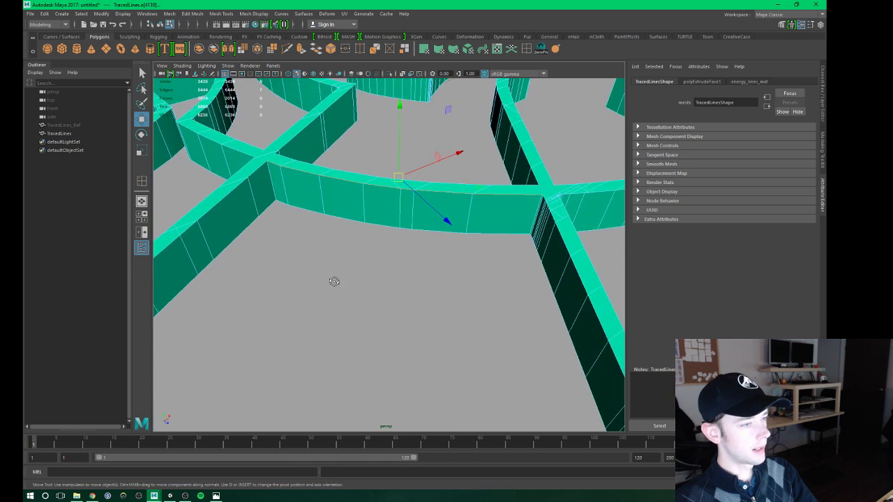
mouse_move(334, 281)
left_mouse_down("alt")
mouse_move(415, 255)
mouse_move(510, 242)
left_mouse_up("alt")
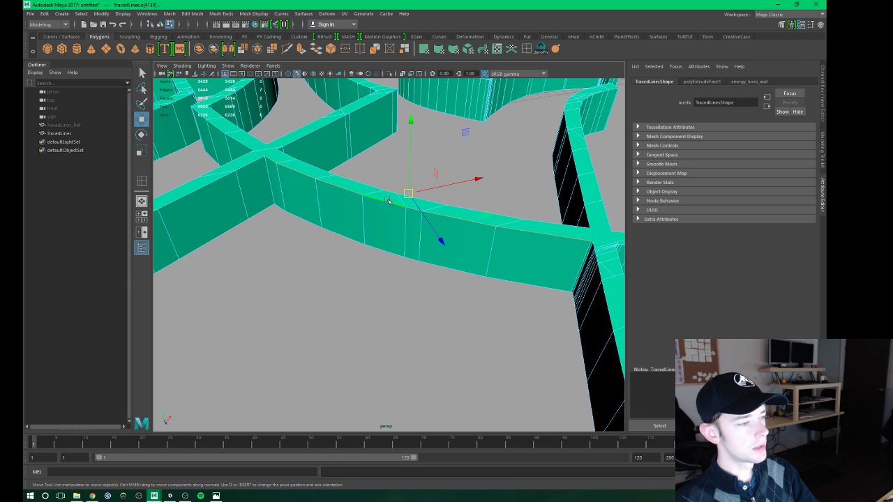
mouse_move(258, 186)
left_mouse_down("alt")
mouse_move(418, 289)
mouse_move(325, 265)
left_mouse_up("alt")
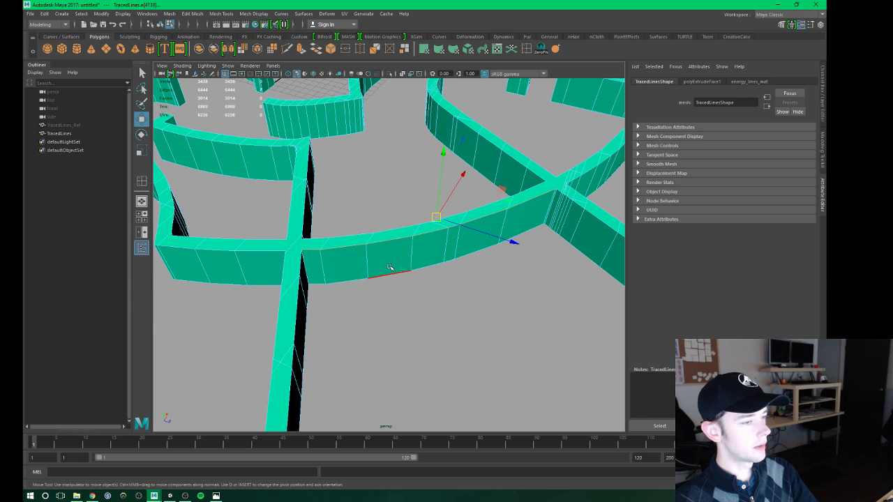
left_click_drag(390, 267, 355, 267, "alt")
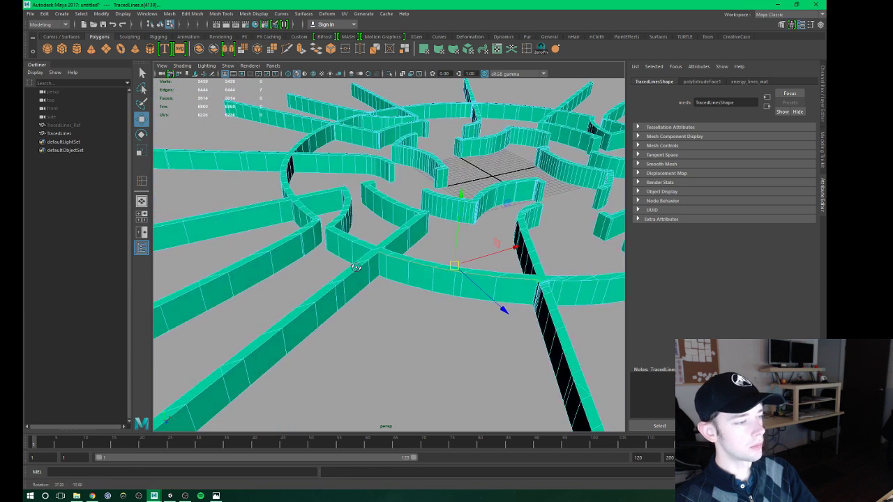
left_click_drag(434, 311, 382, 313, "alt")
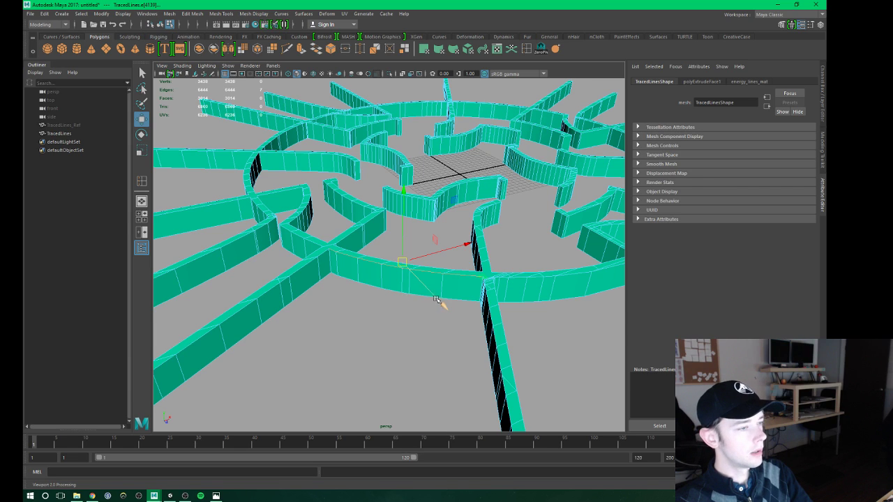
left_click_drag(436, 300, 342, 299, "alt")
scroll(340, 297, "down", 5)
scroll(336, 295, "up", 5)
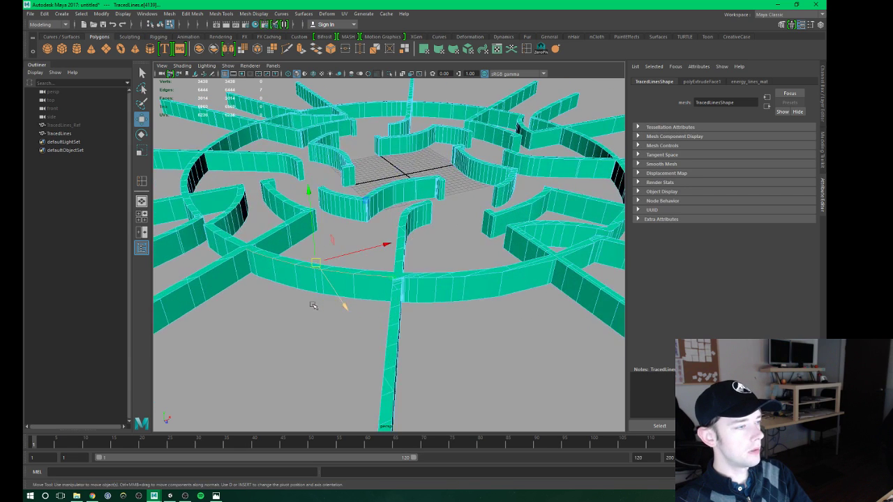
scroll(313, 305, "down", 3)
scroll(328, 307, "down", 2)
scroll(339, 299, "up", 2)
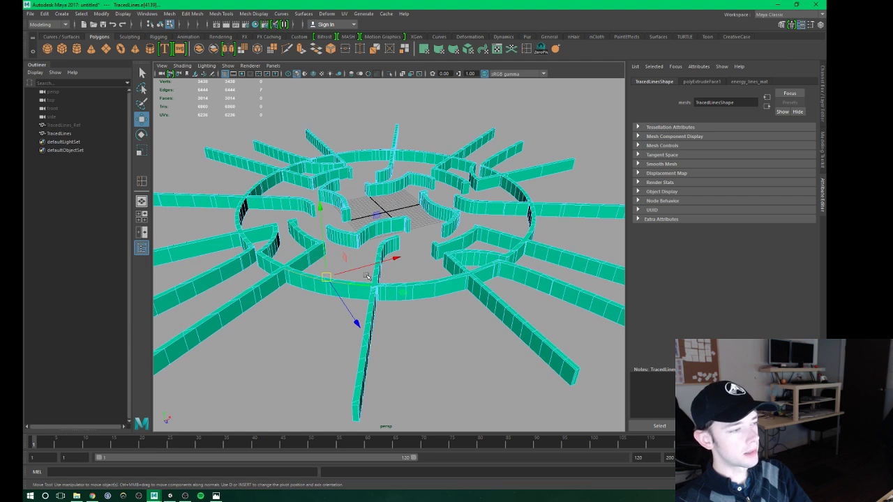
Zoom in on the crossing walls and select the top face at their junction in face mode.
left_click_drag(300, 281, 356, 300, "alt")
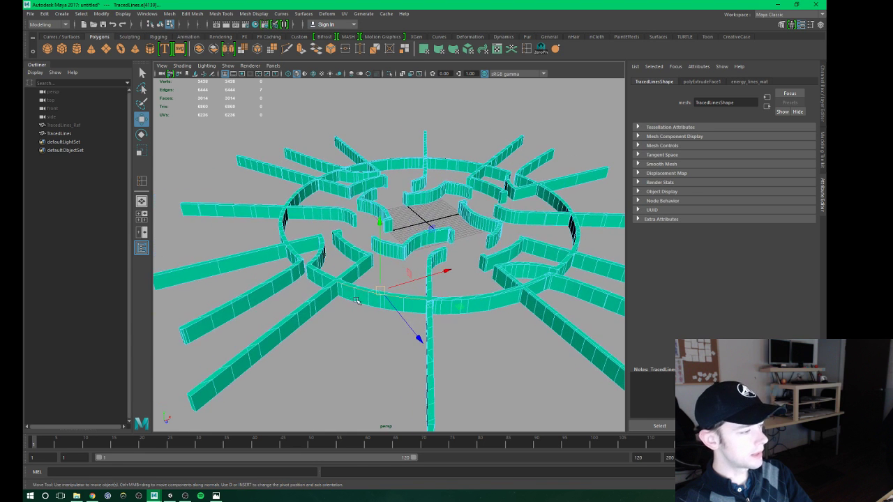
scroll(369, 282, "up", 2)
scroll(356, 306, "up", 3)
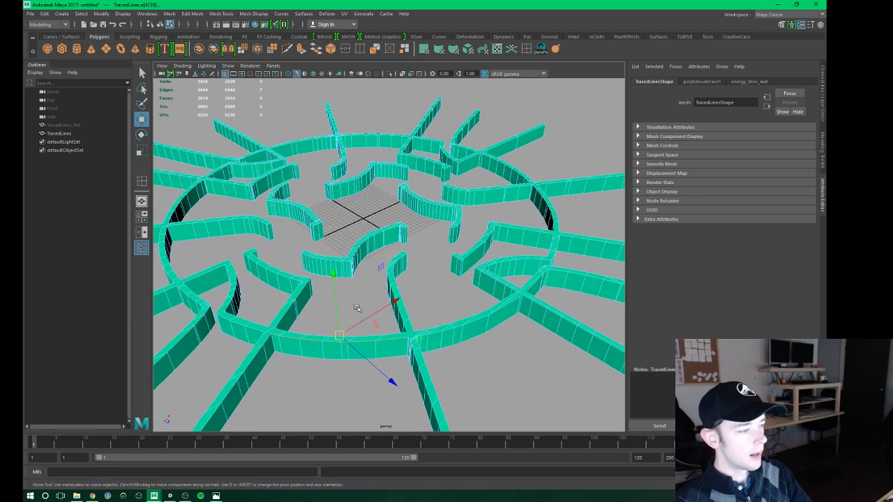
middle_click_drag(353, 327, 397, 268, "alt")
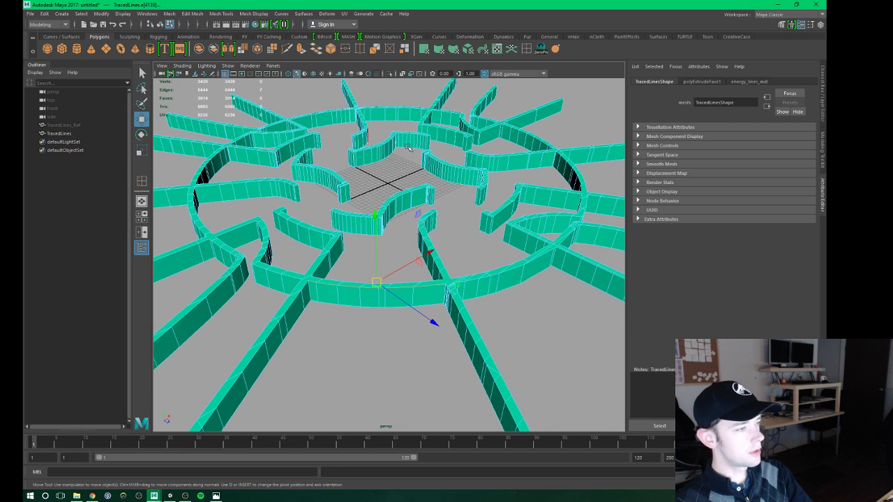
scroll(412, 295, "up", 2)
scroll(397, 286, "up", 2)
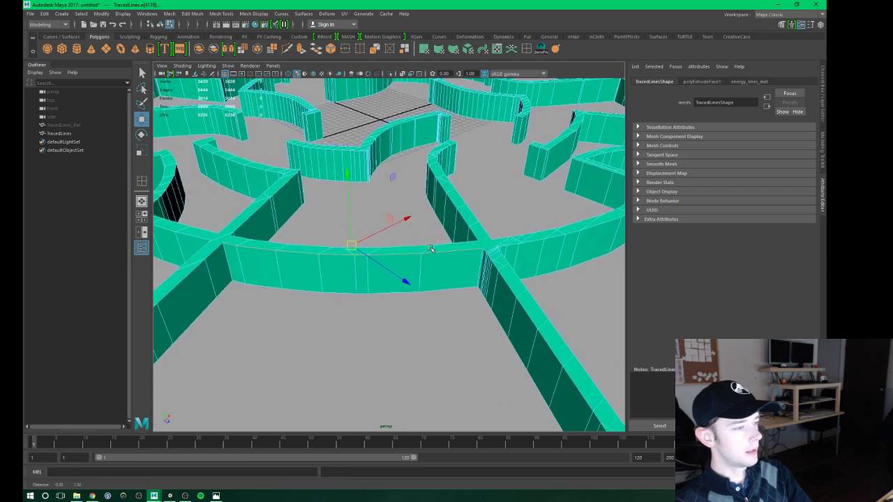
scroll(380, 272, "up", 2)
scroll(361, 260, "up", 2)
mouse_move(361, 260)
left_mouse_down("alt")
mouse_move(349, 279)
mouse_move(363, 279)
mouse_move(373, 269)
mouse_move(264, 344)
mouse_move(300, 314)
mouse_move(371, 313)
mouse_move(402, 268)
left_mouse_up("alt")
scroll(336, 293, "up", 3)
key("F11")
left_click(367, 268)
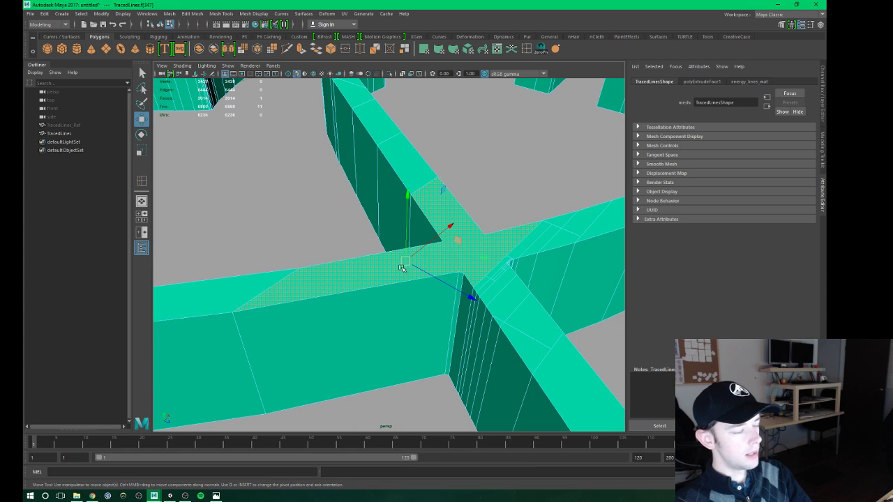
Triangulate the crossing's top faces (mesh now 3024 faces), then deselect and view the curved wall top.
left_click(170, 13)
left_click(187, 102)
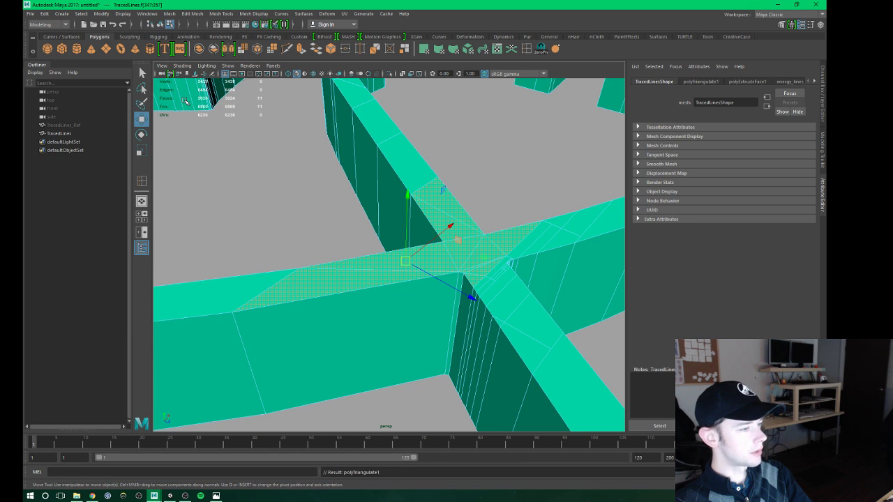
left_click(484, 227)
mouse_move(422, 230)
left_mouse_down("alt")
mouse_move(410, 237)
mouse_move(414, 226)
left_mouse_up("alt")
left_click(309, 264)
mouse_move(309, 264)
left_mouse_down("alt")
mouse_move(395, 282)
mouse_move(379, 257)
left_mouse_up("alt")
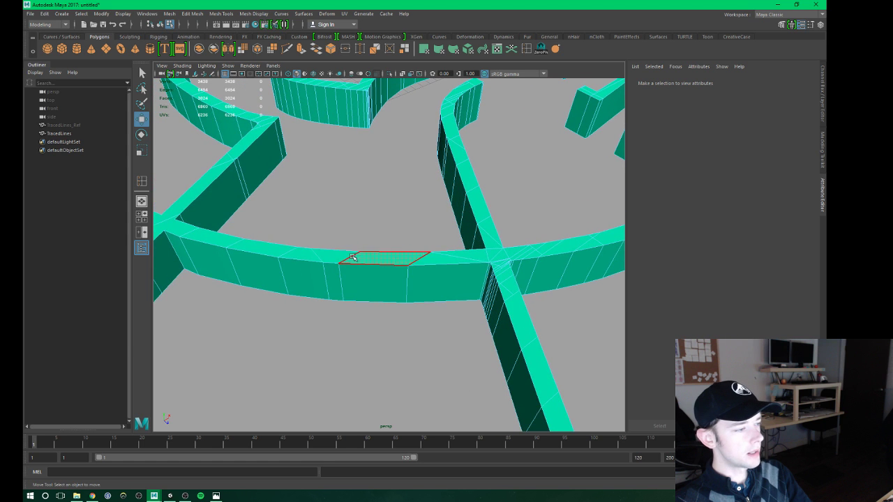
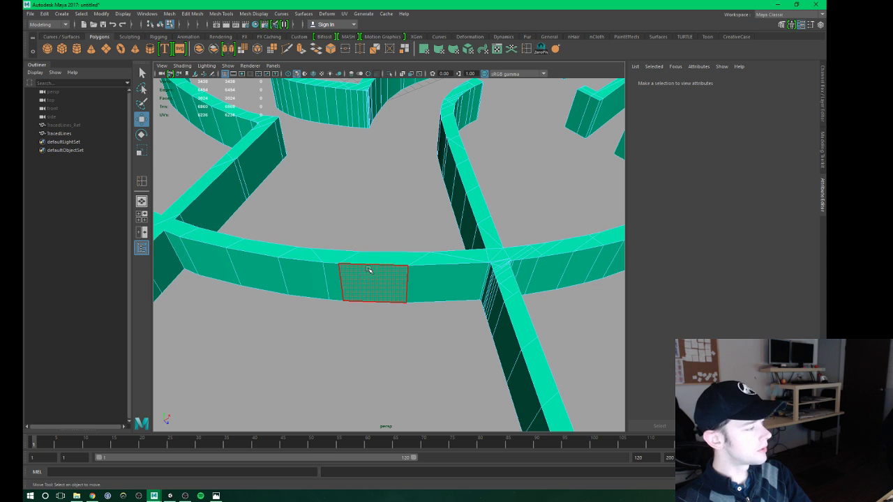
Undo the wall triangulation, then reselect a strip of curved wall faces and triangulate them.
key("ctrl+z")
key("ctrl+z")
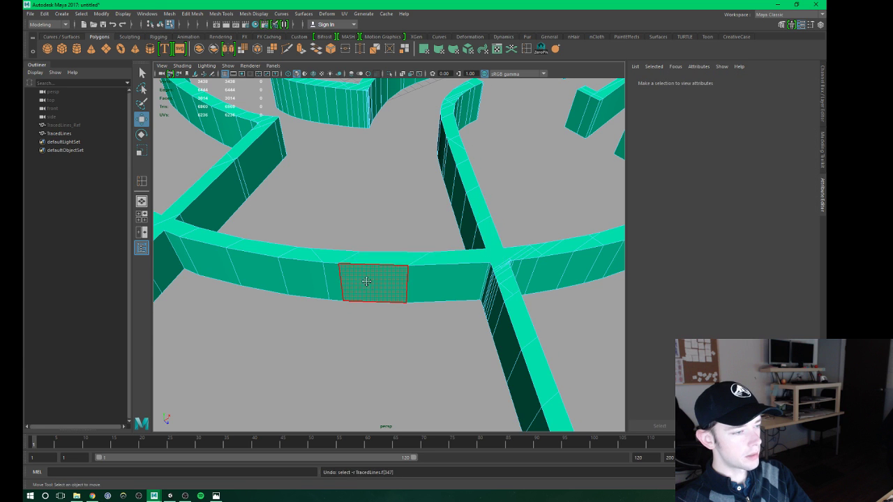
left_click_drag(365, 279, 662, 220, "alt")
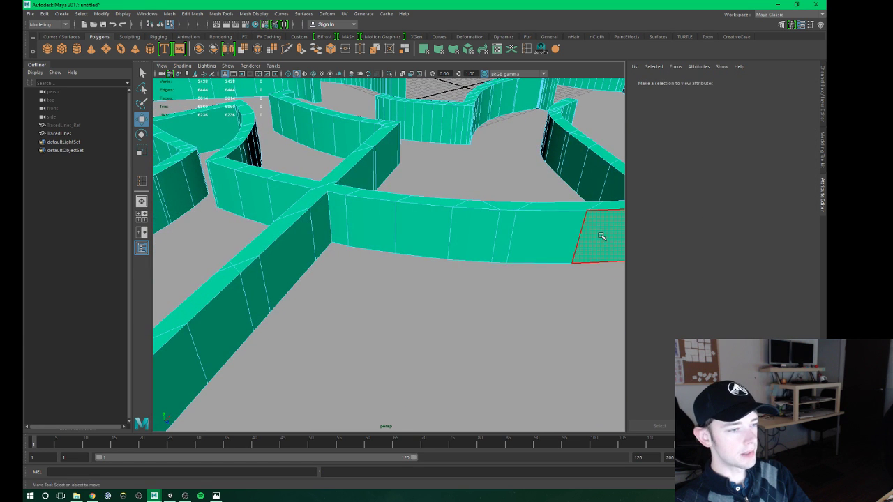
left_click_drag(602, 236, 347, 218)
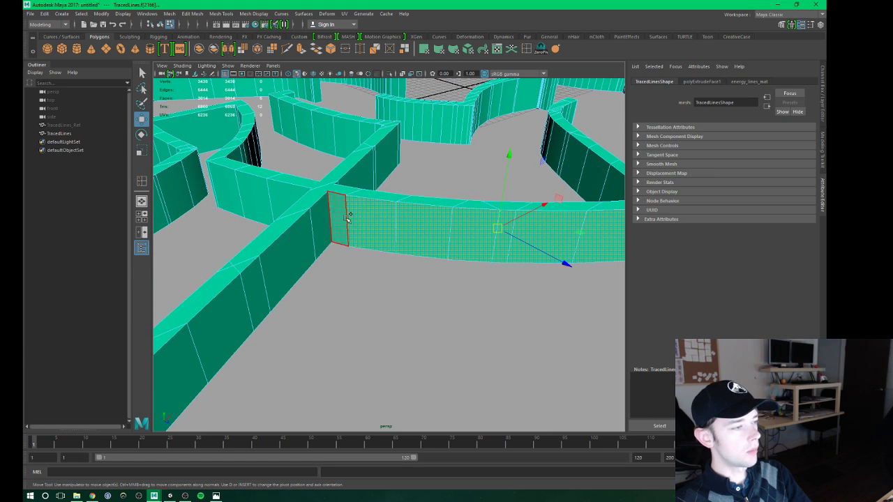
key("g")
mouse_move(386, 167)
left_mouse_down("alt")
mouse_move(395, 218)
mouse_move(496, 222)
left_mouse_up("alt")
Inspect an edge at the base of the wall, then undo the triangulation again.
mouse_move(502, 222)
right_mouse_down()
mouse_move(505, 201)
mouse_move(372, 244)
right_mouse_up()
left_click(475, 216)
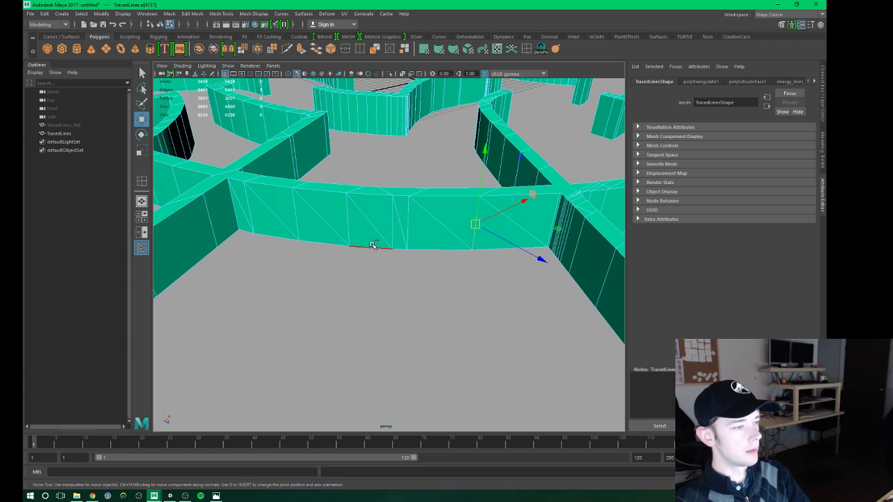
mouse_move(372, 245)
left_mouse_down("alt")
mouse_move(431, 295)
mouse_move(405, 295)
mouse_move(447, 288)
mouse_move(375, 285)
mouse_move(390, 289)
left_mouse_up("alt")
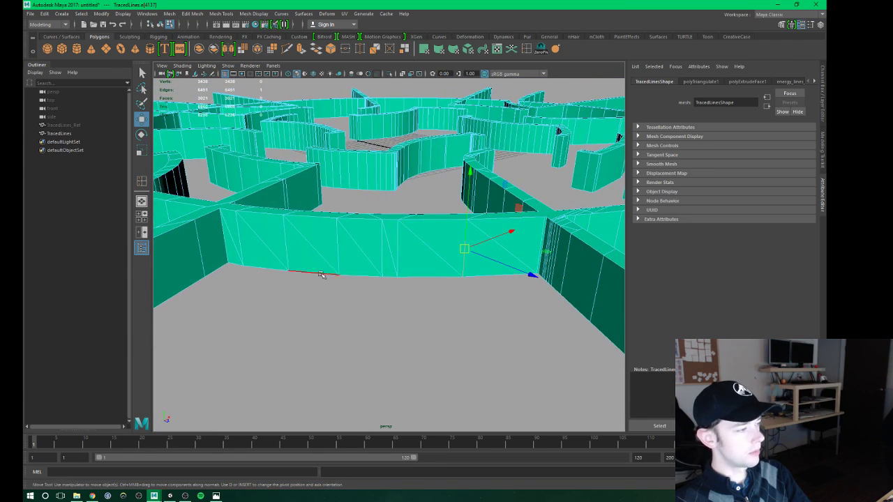
key("ctrl+z")
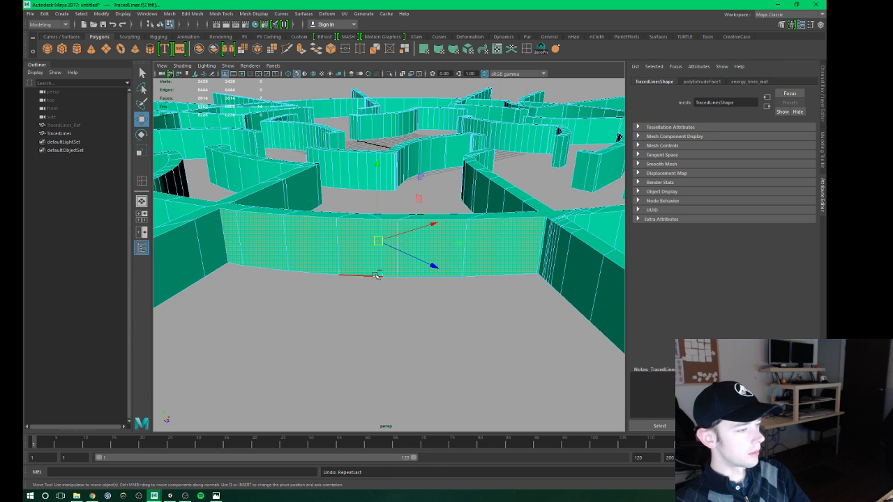
Return to object mode and orbit down onto the radial wall layout, leaving nothing selected.
left_click_drag(377, 276, 421, 325, "alt")
right_click_drag(399, 256, 432, 251)
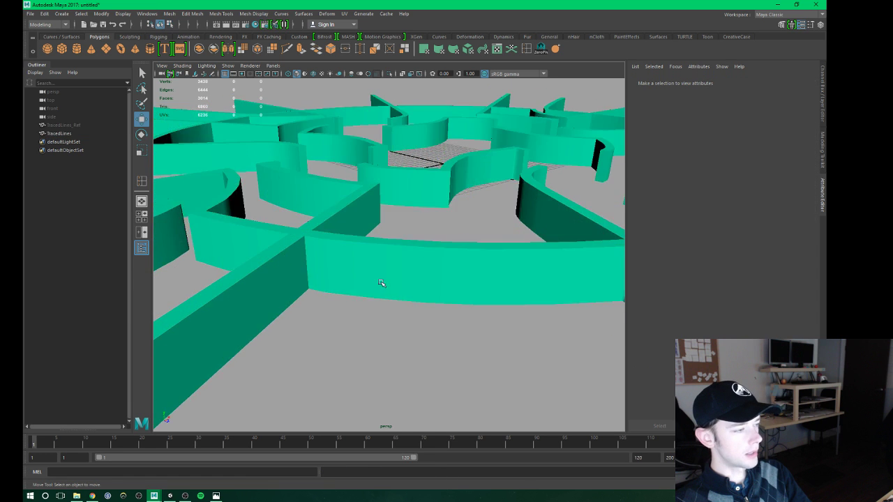
scroll(380, 282, "down", 5)
left_click_drag(391, 272, 409, 255, "alt")
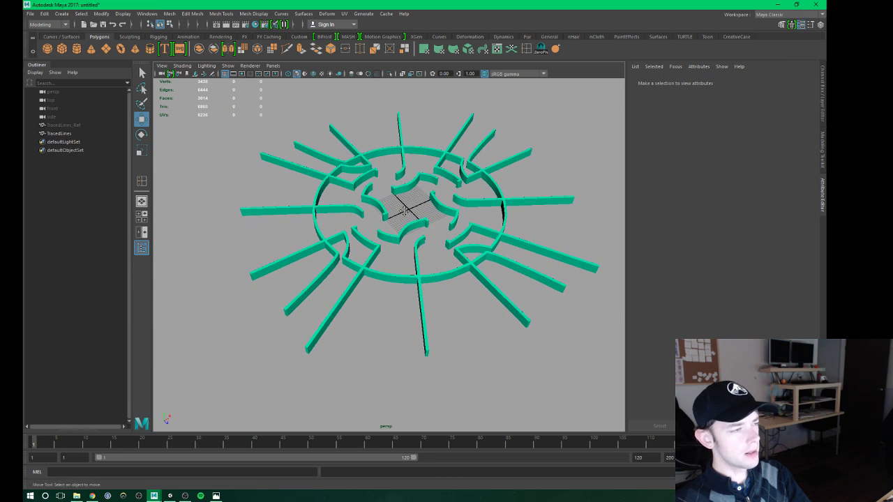
left_click_drag(404, 211, 398, 233, "alt")
left_click(377, 205)
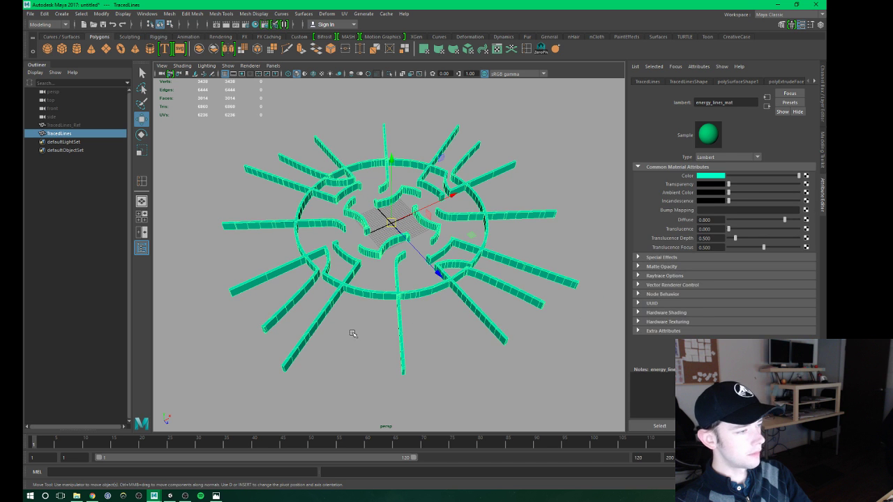
left_click(454, 328)
scroll(384, 289, "up", 3)
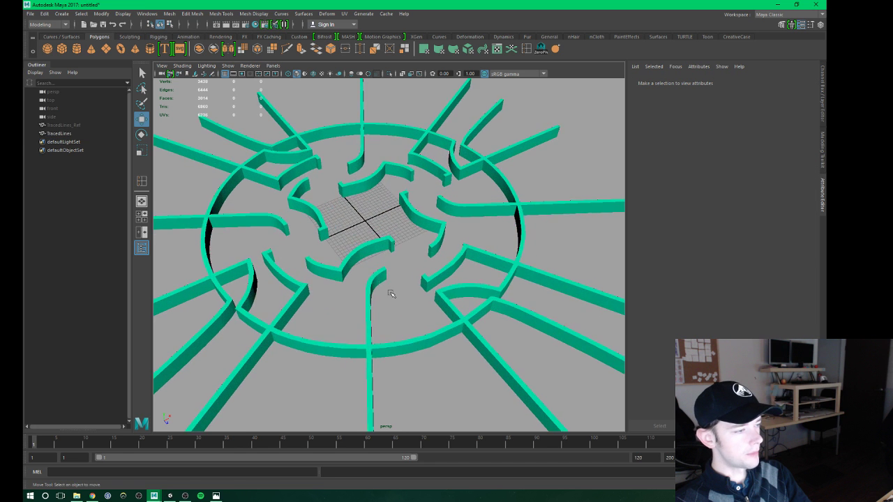
scroll(383, 290, "up", 2)
left_click_drag(384, 290, 390, 302, "alt")
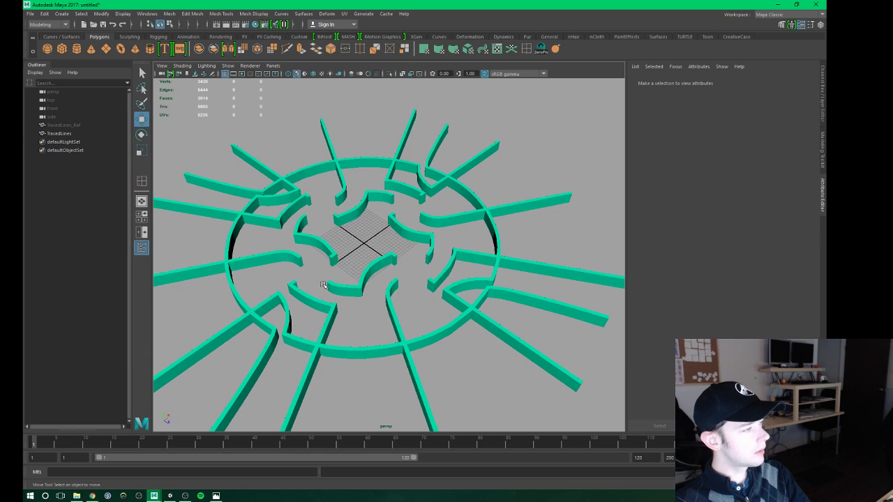
left_click_drag(323, 285, 307, 276, "alt")
Create pPipe1 at the origin, set its radius to 70 and frame it.
left_click(150, 49)
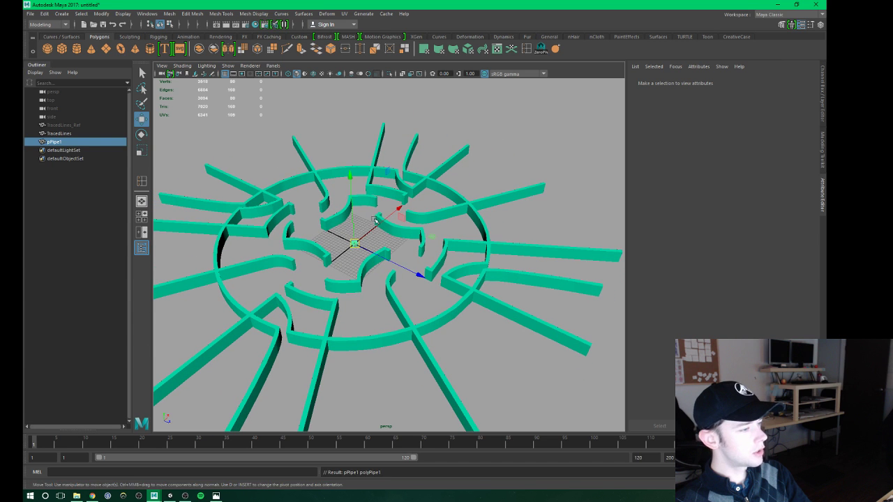
left_click_drag(376, 220, 715, 226, "alt")
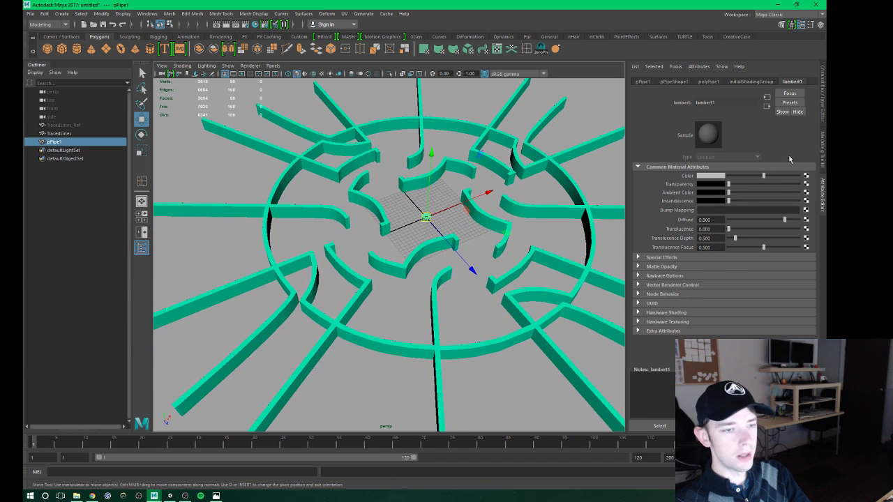
left_click(822, 101)
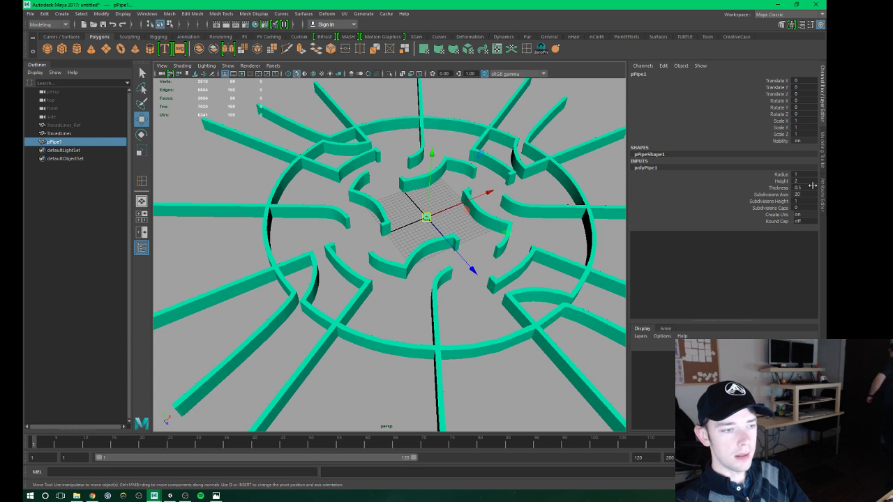
left_click(796, 174)
type("20")
key("Return")
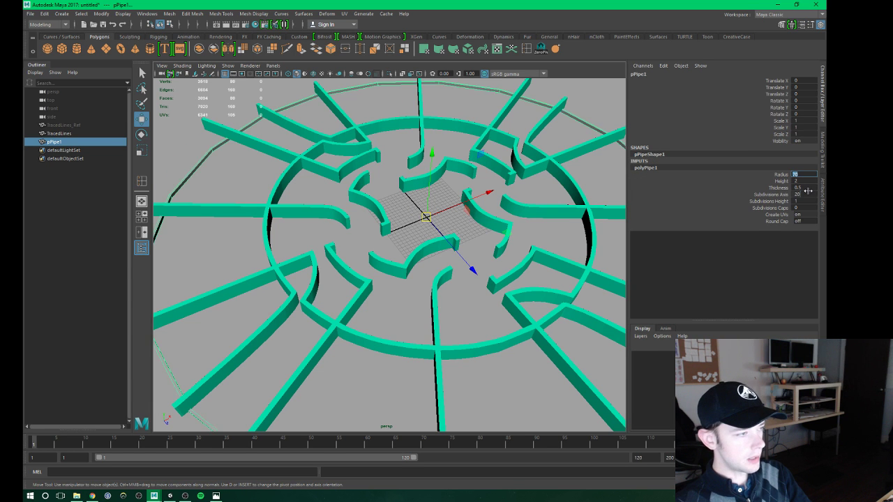
key("f")
mouse_move(363, 244)
left_mouse_down("alt")
mouse_move(413, 251)
mouse_move(419, 209)
left_mouse_up("alt")
scroll(413, 251, "up", 3)
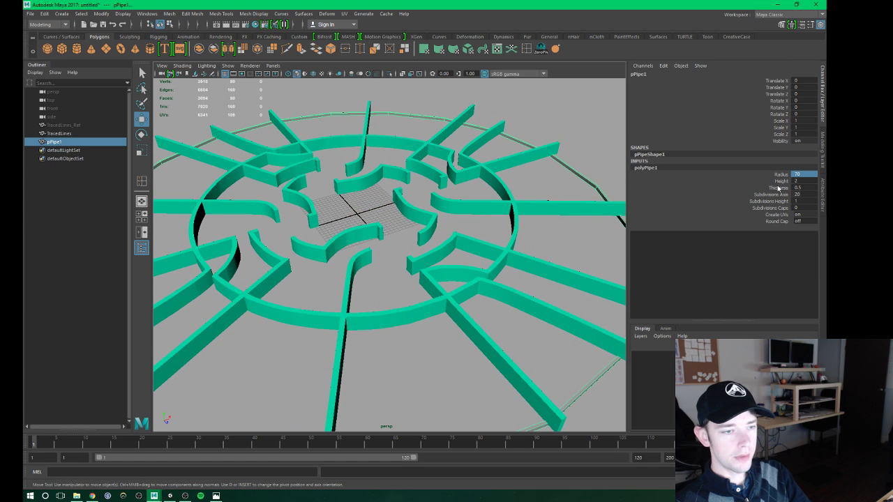
Set pPipe1's thickness to 18.5.
left_click(776, 188)
mouse_move(582, 252)
middle_mouse_down()
mouse_move(661, 266)
mouse_move(655, 272)
middle_mouse_up()
double_click(803, 188)
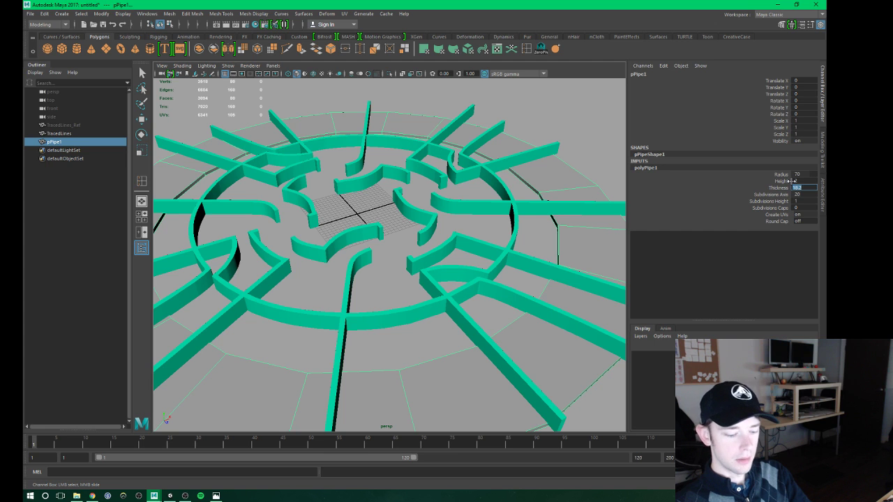
type(".5")
key("Return")
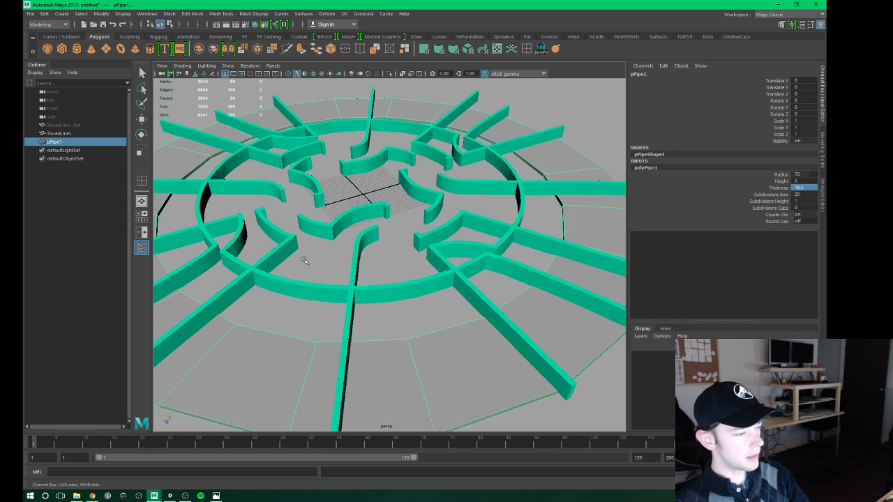
mouse_move(390, 264)
left_mouse_down("alt")
mouse_move(377, 277)
mouse_move(434, 251)
mouse_move(390, 255)
mouse_move(384, 284)
left_mouse_up("alt")
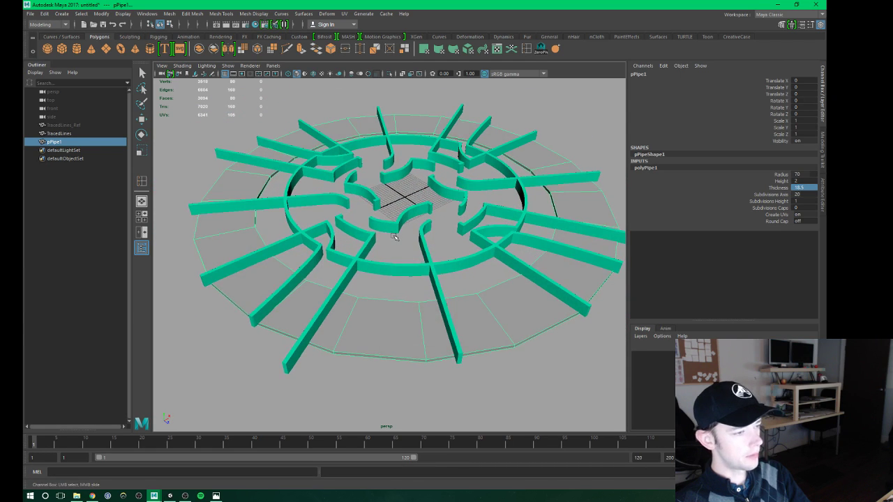
Frame and orbit around the maze, then create the second pipe, pPipe2, at the origin.
left_click_drag(394, 238, 364, 281, "alt")
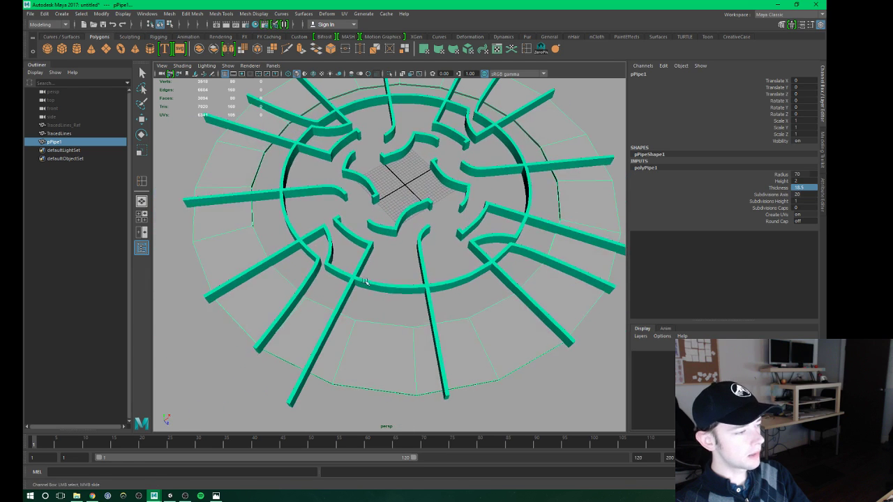
key("f")
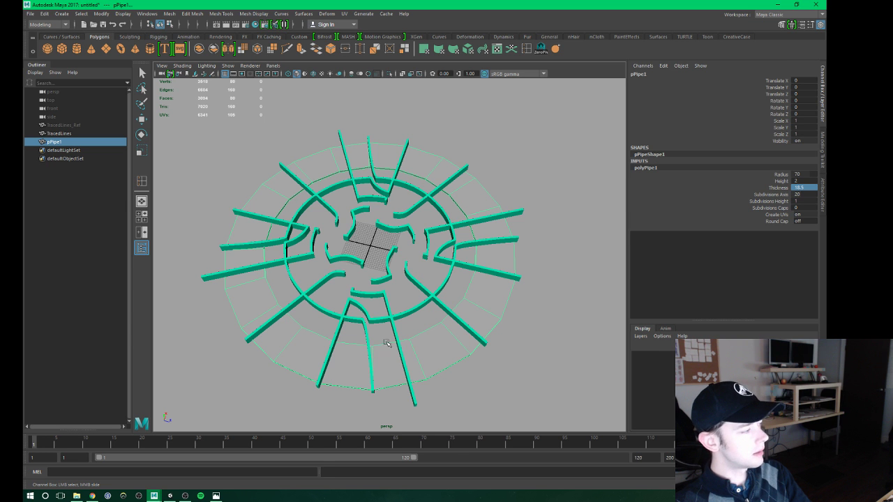
mouse_move(388, 343)
left_mouse_down("alt")
mouse_move(400, 300)
mouse_move(381, 309)
mouse_move(390, 305)
left_mouse_up("alt")
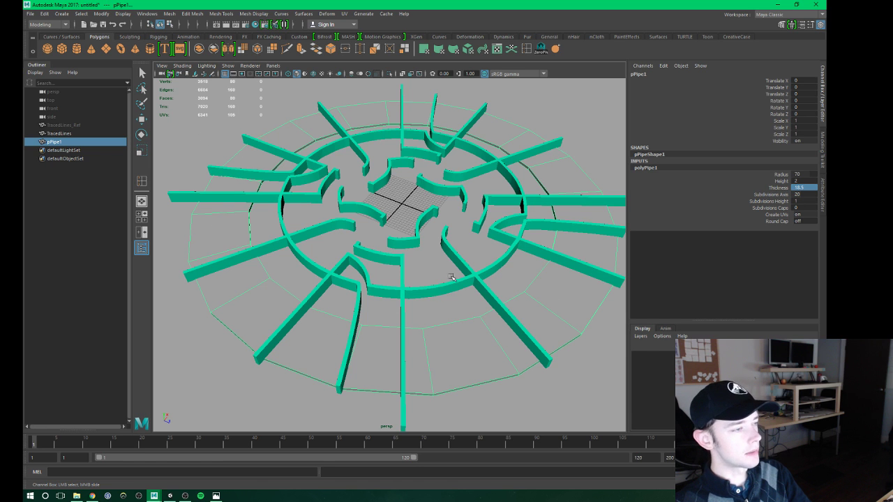
mouse_move(433, 329)
left_mouse_down("alt")
mouse_move(409, 293)
mouse_move(395, 302)
mouse_move(405, 265)
left_mouse_up("alt")
right_click_drag(406, 266, 450, 231, "alt")
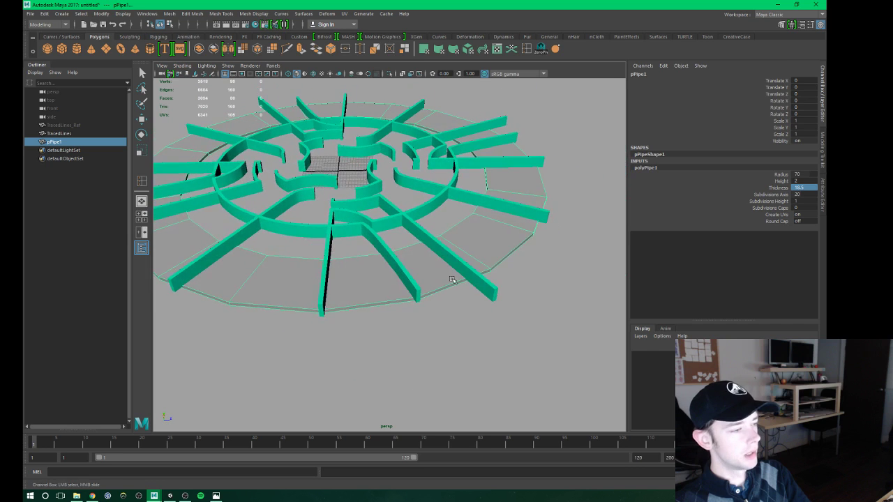
left_click_drag(451, 231, 403, 266, "alt")
right_click_drag(403, 266, 486, 325, "alt")
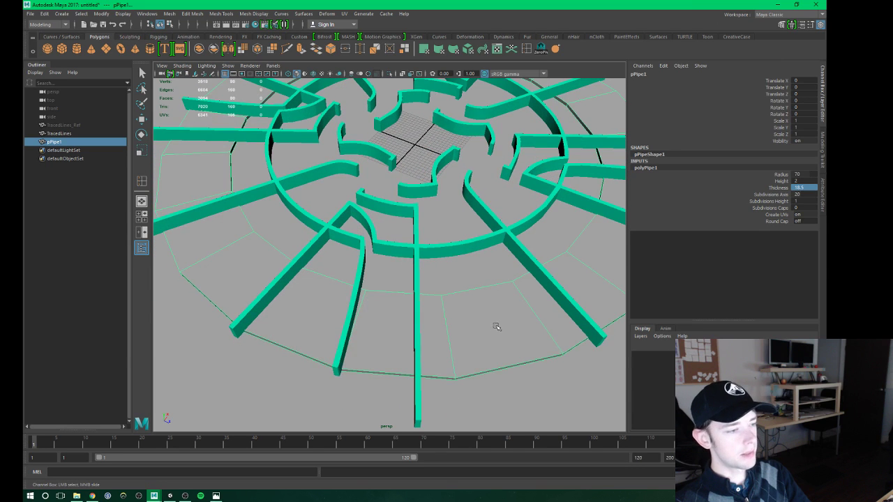
left_click_drag(494, 323, 436, 343, "alt")
right_click_drag(436, 343, 391, 328, "alt")
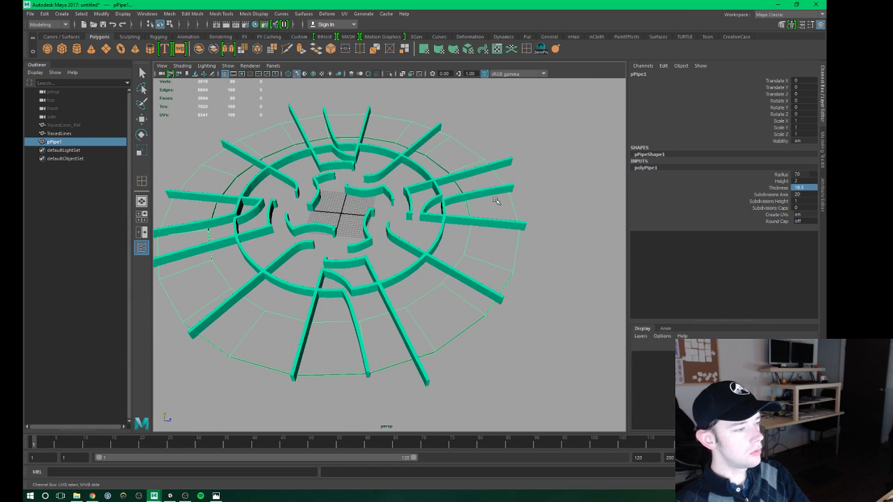
left_click(150, 49)
Set pPipe2's radius to 51.
left_click(646, 167)
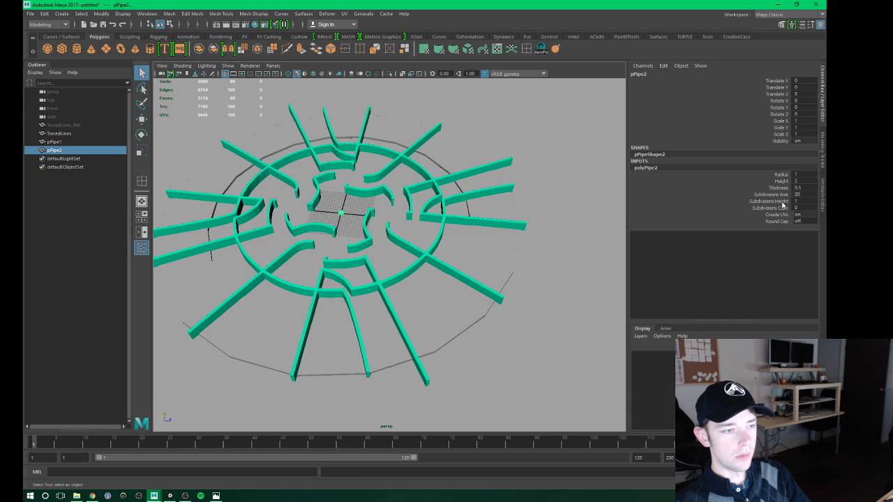
left_click(781, 174)
middle_click_drag(588, 194, 617, 251)
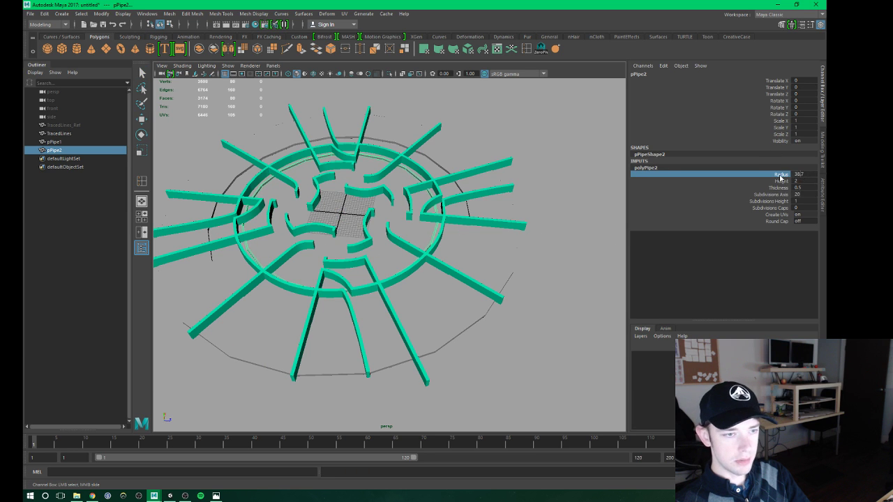
scroll(488, 225, "up", 5)
mouse_move(488, 226)
left_mouse_down("alt")
mouse_move(425, 198)
mouse_move(453, 203)
left_mouse_up("alt")
middle_click_drag(453, 202, 497, 205)
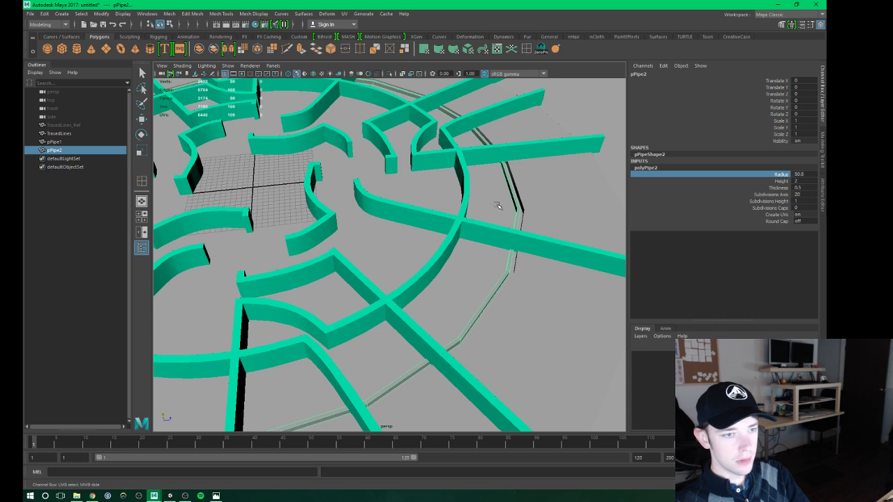
left_click(804, 173)
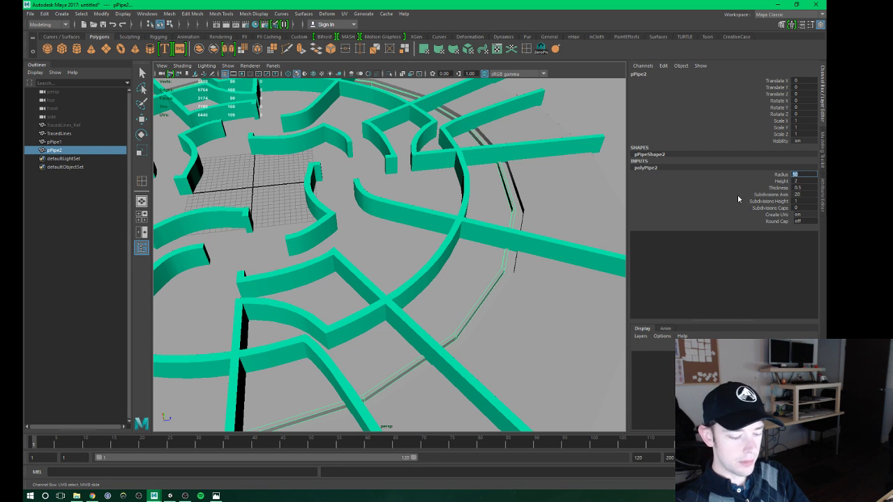
type("50.5")
key("Return")
type("51")
key("Return")
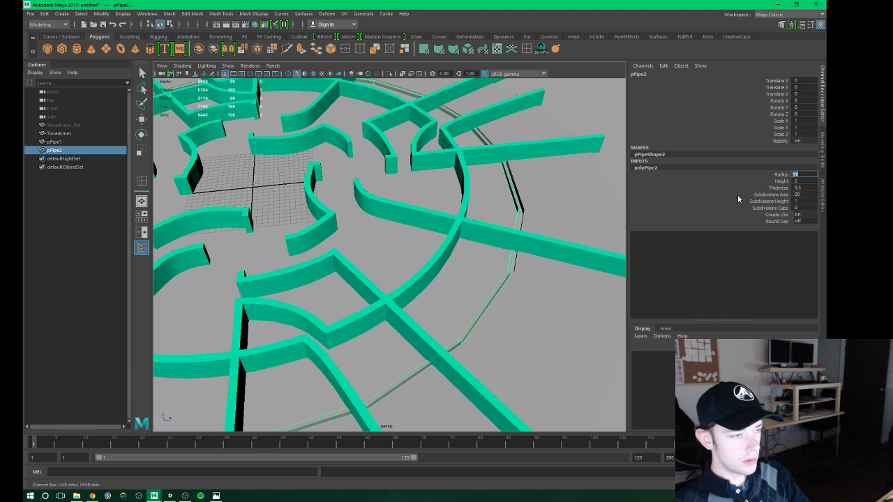
left_click_drag(377, 231, 404, 231, "alt")
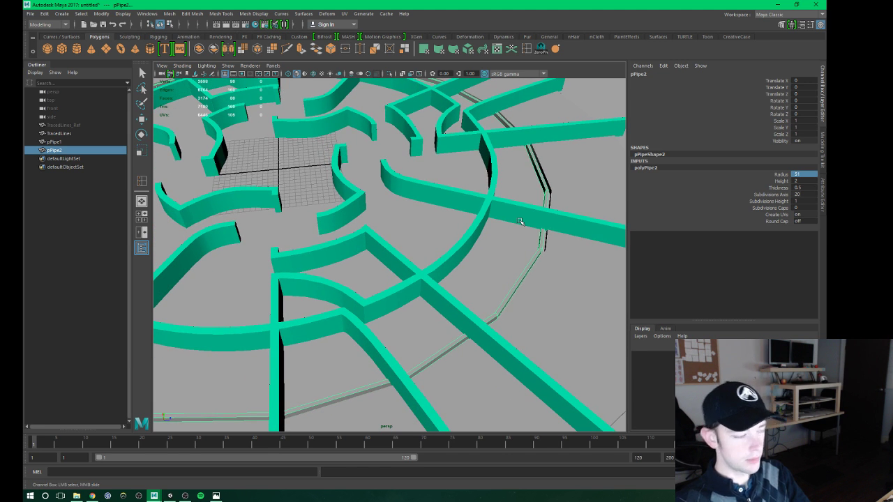
Thicken pPipe2 to a thickness of 21.
left_click(777, 188)
middle_click_drag(520, 243, 528, 274)
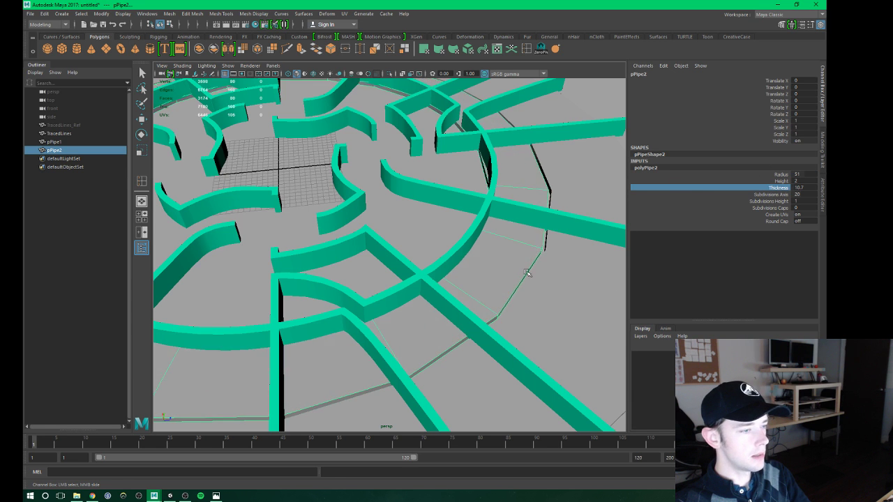
key("a")
scroll(484, 288, "up", 6)
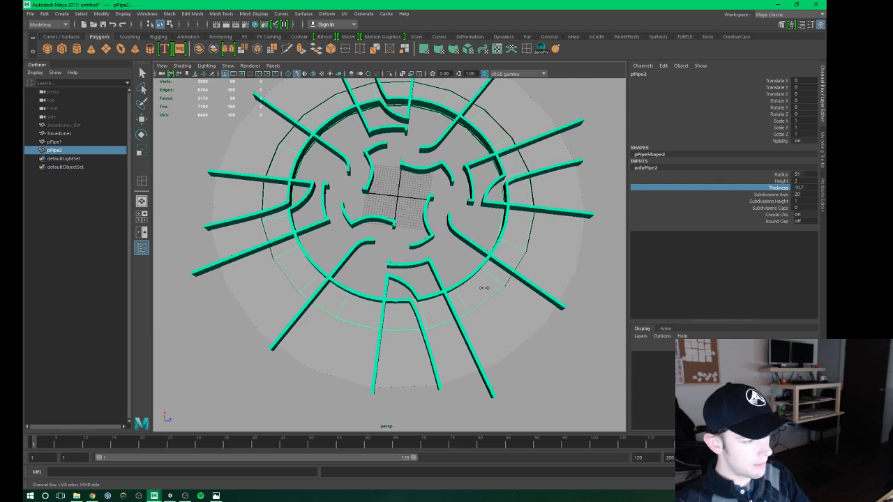
middle_click_drag(484, 288, 528, 280)
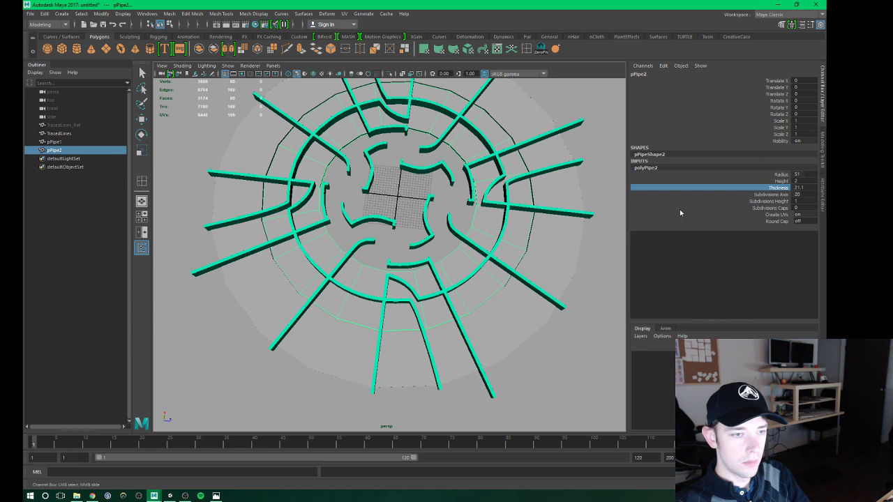
double_click(798, 188)
type("21")
key("Return")
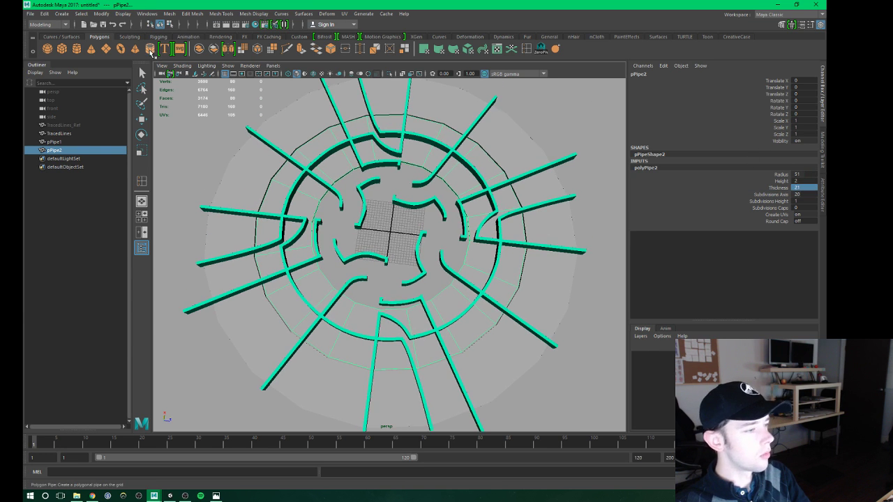
Create pPipe3 and set its radius to 29.5.
left_click(150, 49)
left_click(644, 169)
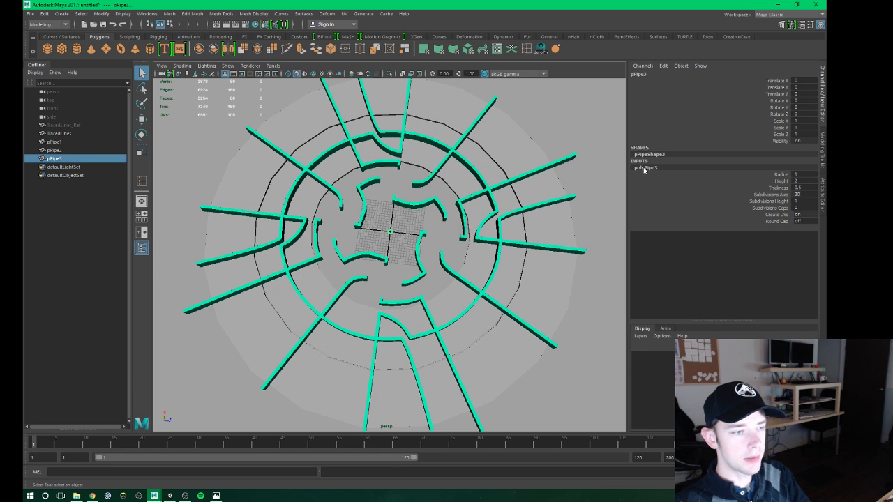
left_click(780, 174)
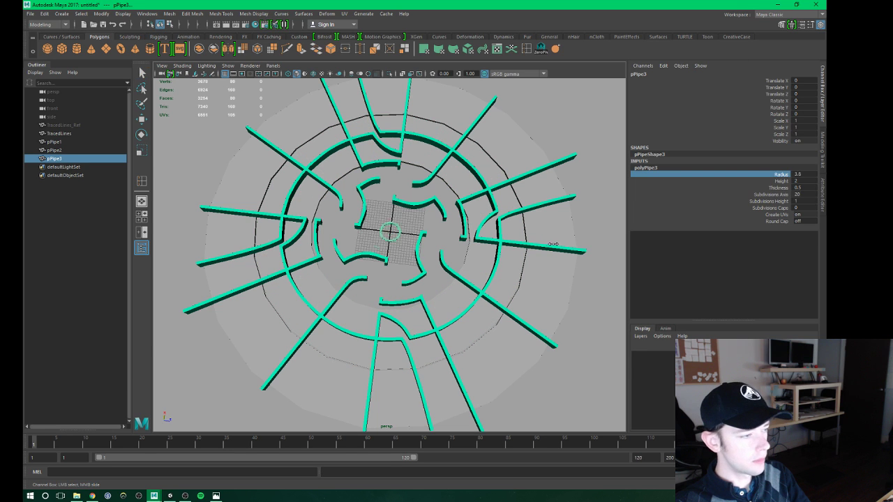
middle_click_drag(390, 233, 660, 254)
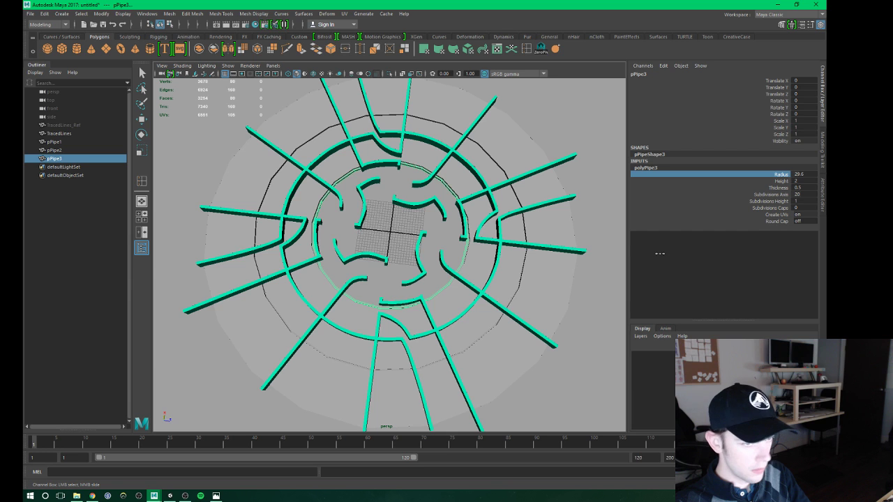
left_click(802, 174)
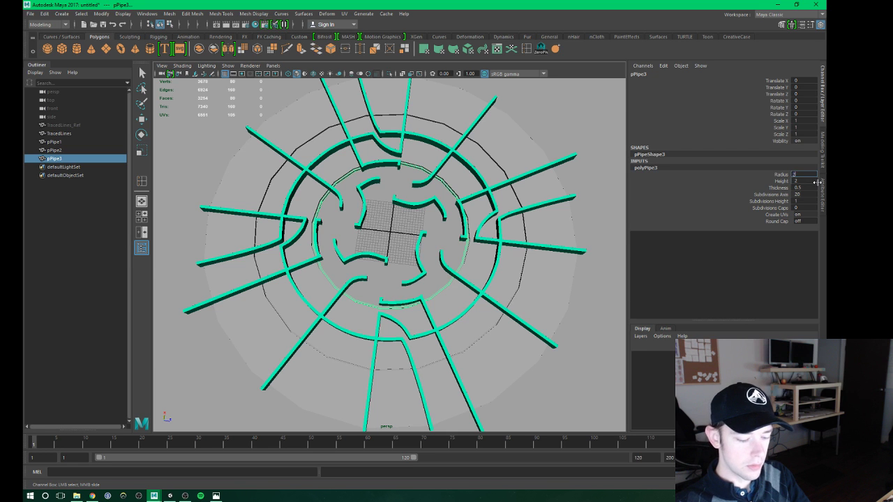
type("9.5")
key("Return")
Try a radius of 30 on pPipe3, then return it to 29.5.
scroll(383, 286, "up", 5)
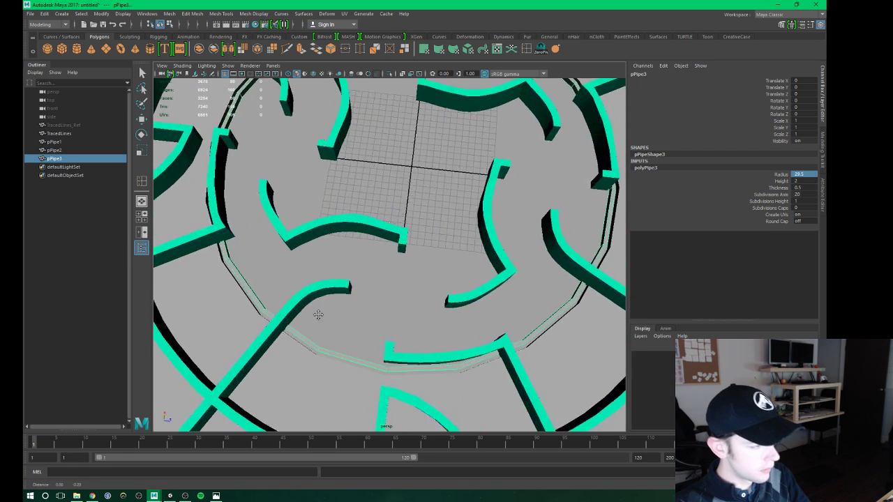
left_click_drag(383, 286, 335, 279, "alt")
left_click(799, 174)
type("30")
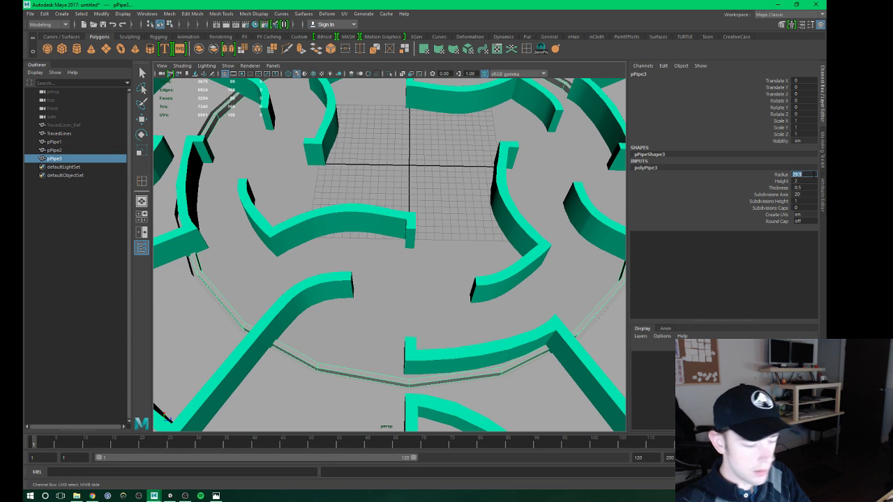
key("Return")
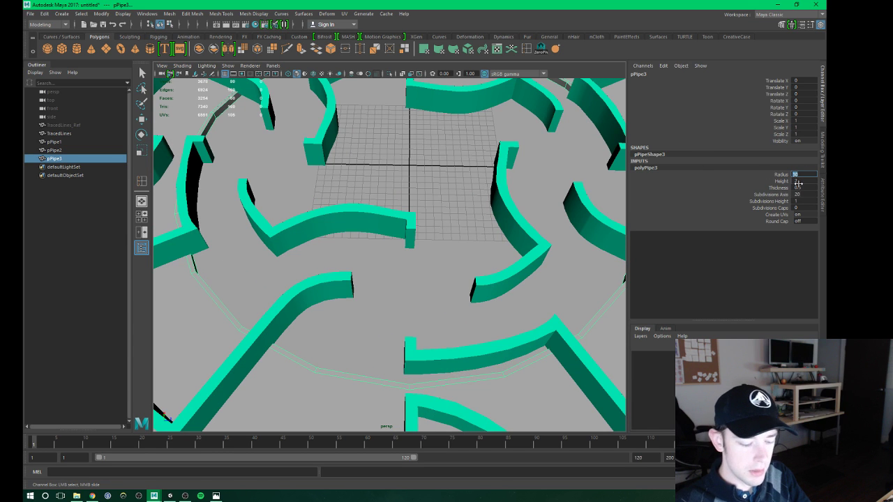
key("Return")
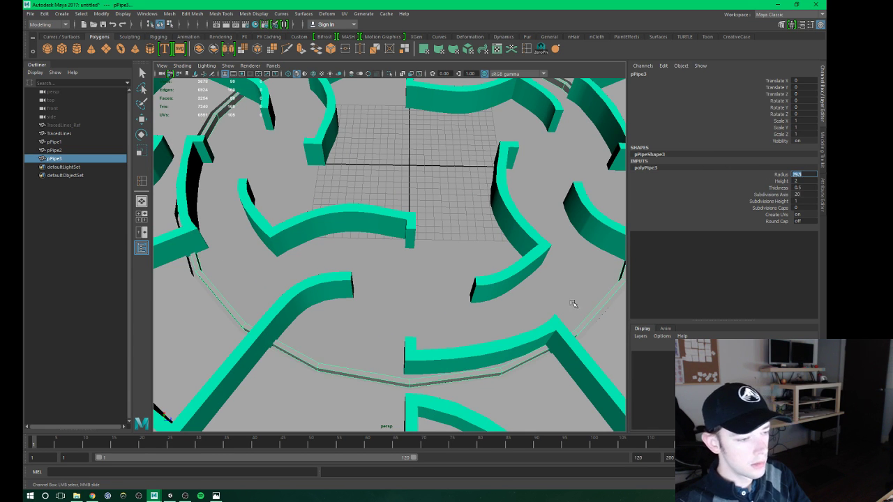
left_click_drag(574, 303, 435, 275, "alt")
Set pPipe3's thickness to 20 and delete an accidentally created extra pipe.
left_click(776, 187)
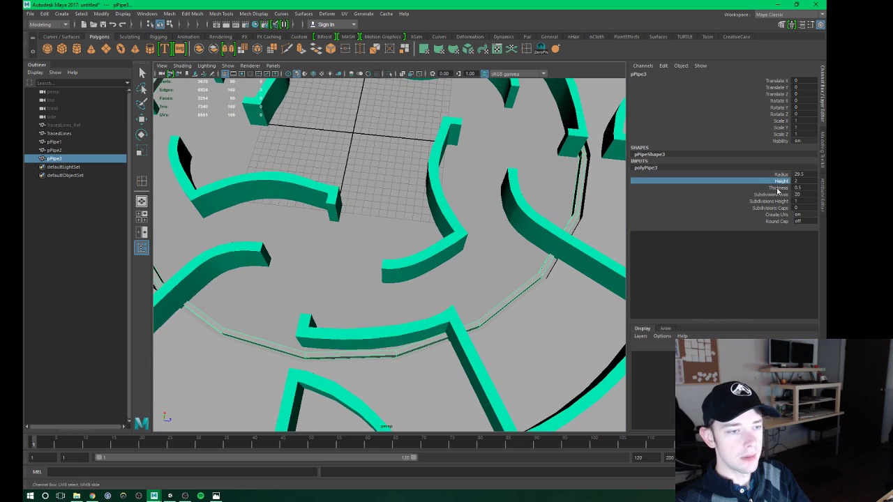
middle_click_drag(371, 231, 454, 241)
mouse_move(454, 242)
left_mouse_down("alt")
mouse_move(386, 207)
mouse_move(514, 212)
left_mouse_up("alt")
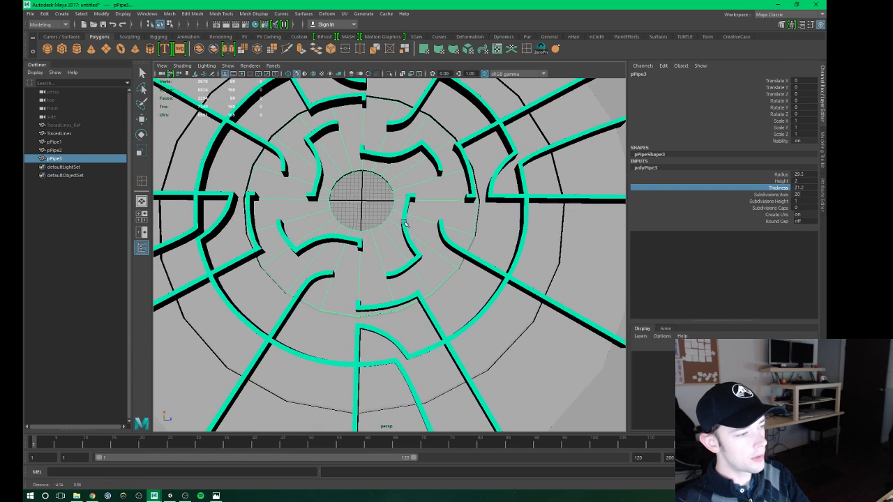
middle_click_drag(467, 246, 461, 245)
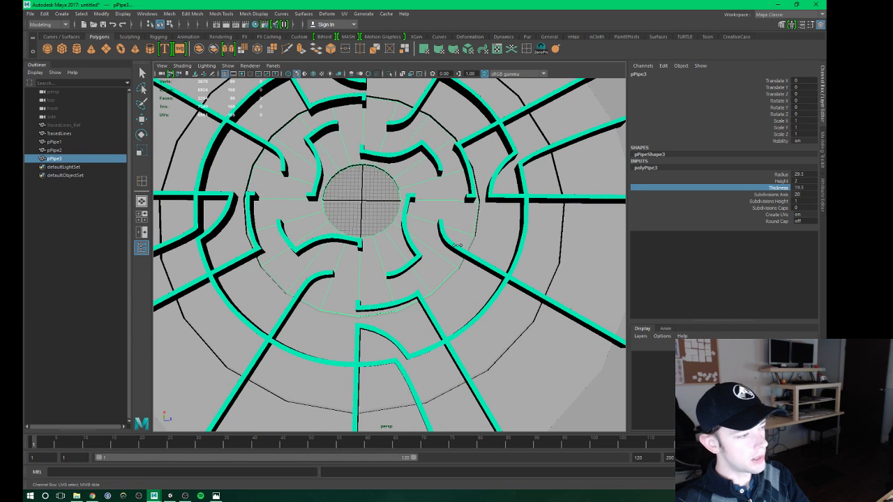
middle_click_drag(460, 245, 455, 245)
left_click_drag(447, 251, 488, 223, "alt")
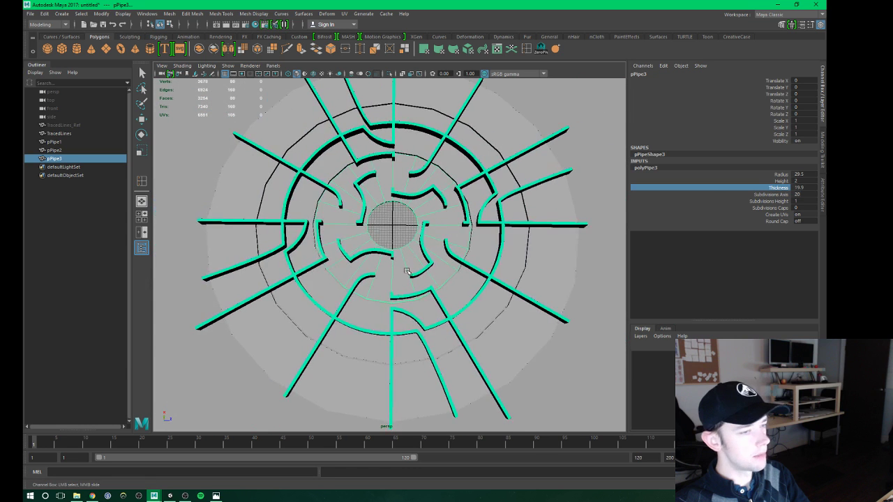
double_click(798, 188)
type("20")
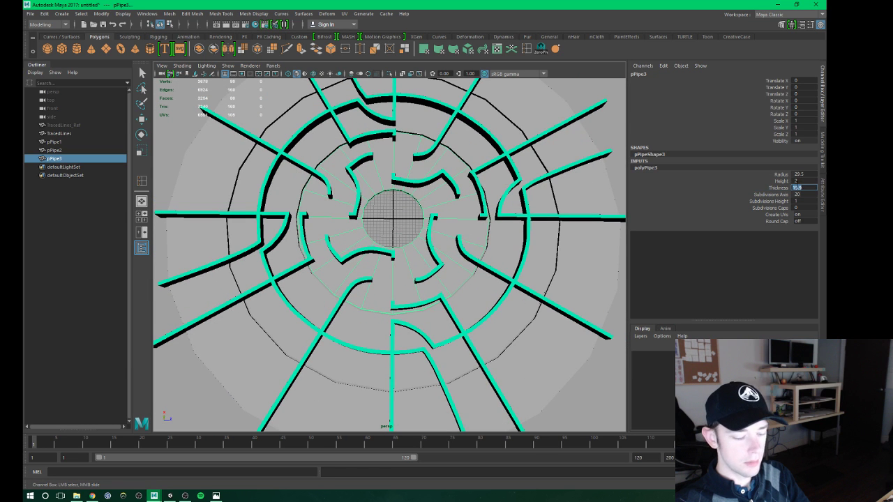
left_click(149, 49)
key("Delete")
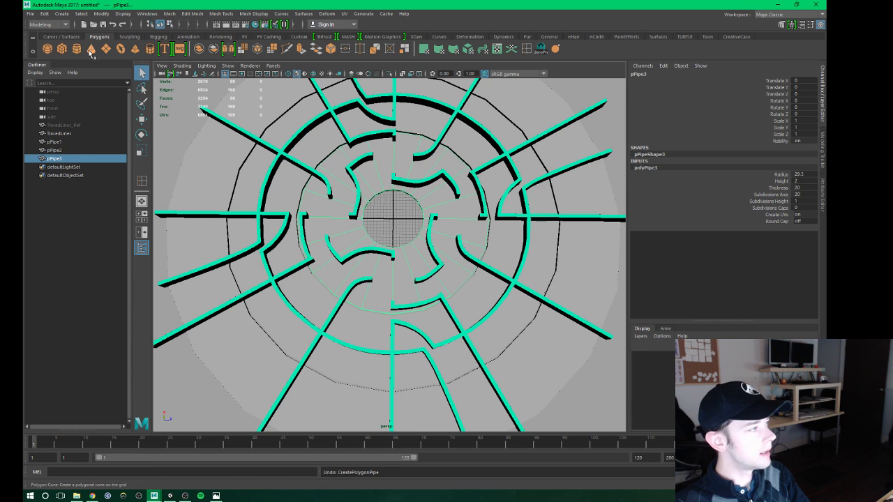
Create pCylinder1 at the maze centre and set its radius to 9.
left_click(76, 49)
left_click(654, 168)
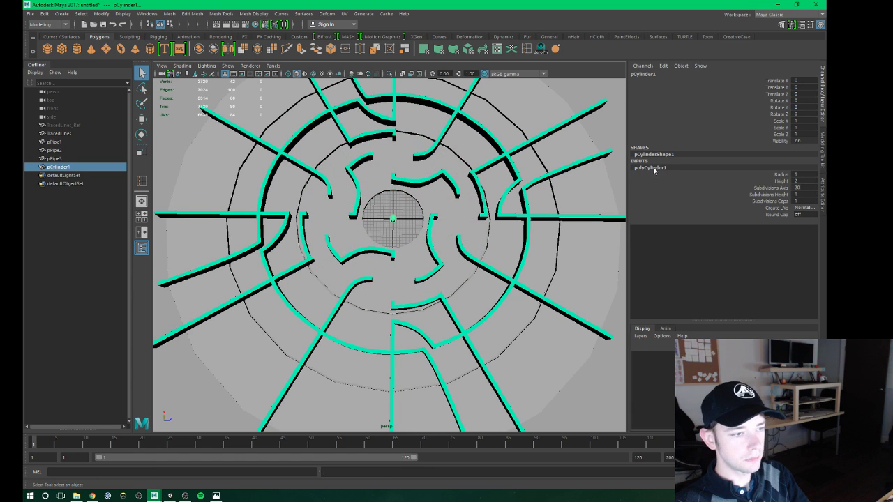
left_click(780, 175)
middle_click_drag(515, 223, 550, 222)
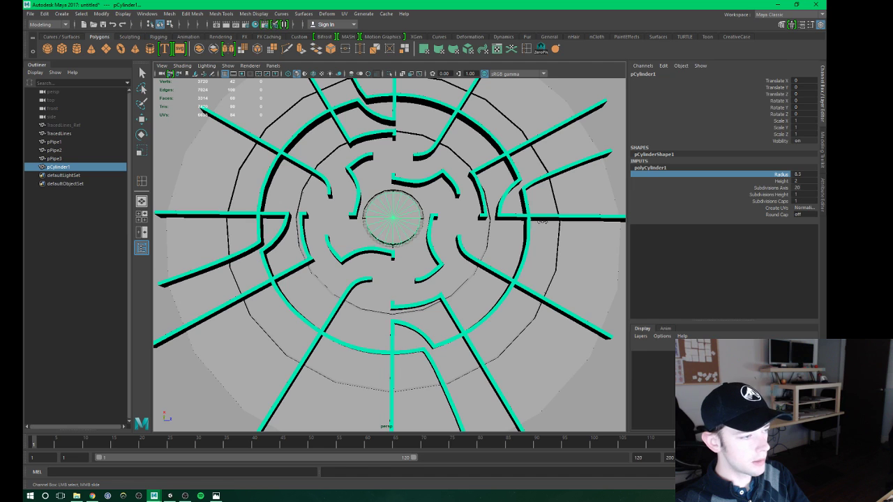
double_click(797, 173)
type("9")
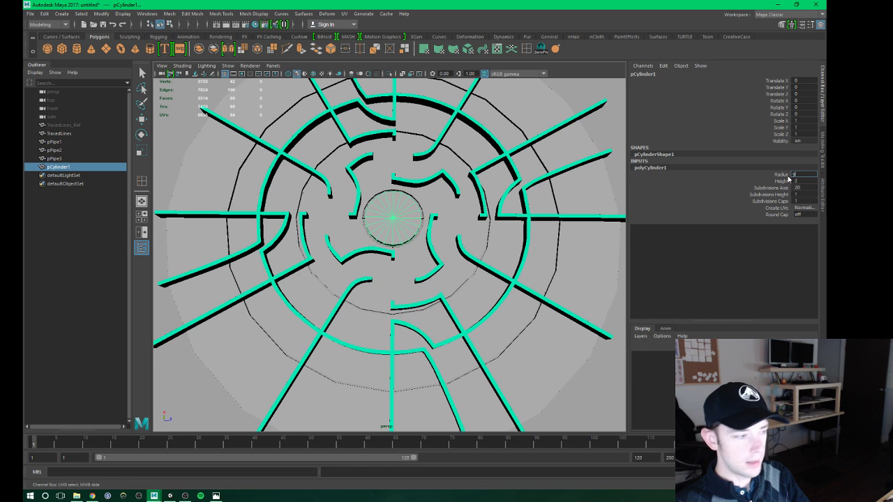
type(".5")
key("Return")
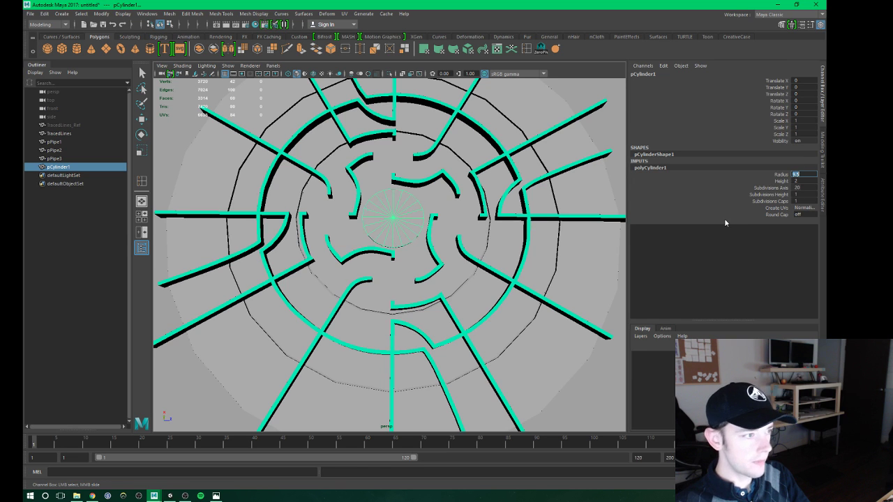
type("6")
key("Return")
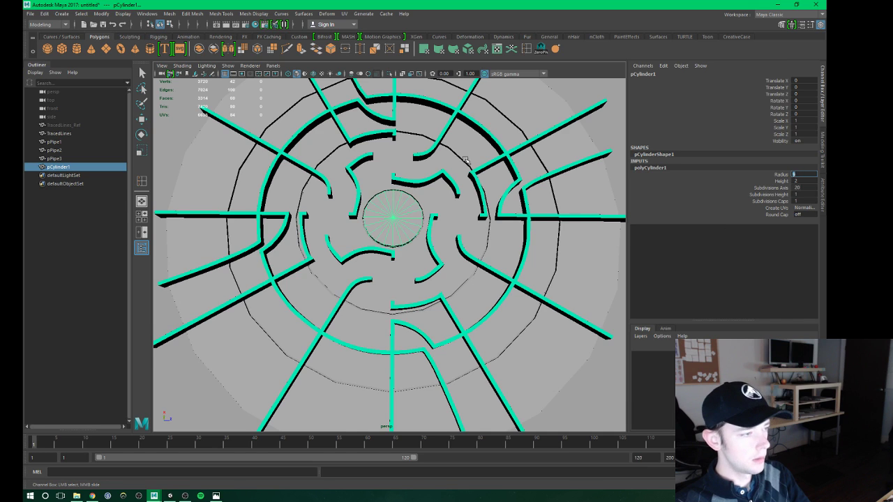
mouse_move(466, 159)
left_mouse_down("alt")
mouse_move(401, 238)
mouse_move(370, 240)
left_mouse_up("alt")
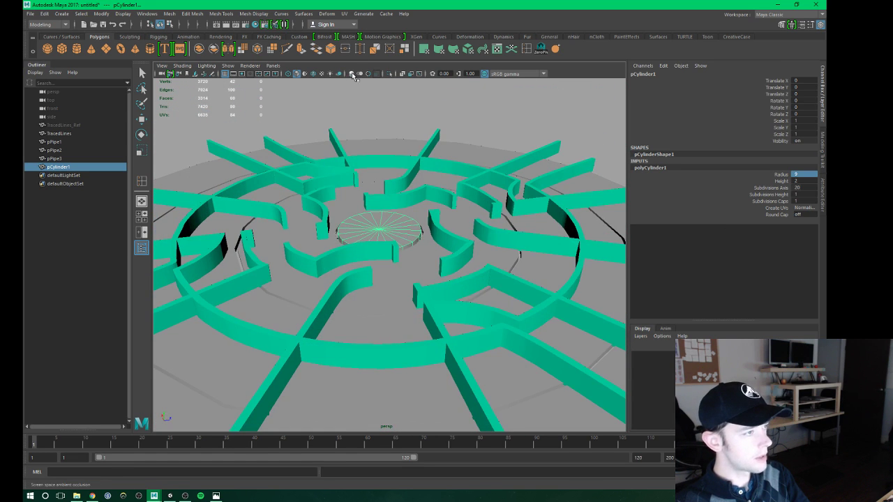
mouse_move(413, 154)
left_mouse_down("alt")
mouse_move(403, 221)
mouse_move(403, 209)
mouse_move(414, 254)
mouse_move(451, 259)
mouse_move(404, 249)
mouse_move(380, 265)
mouse_move(352, 264)
left_mouse_up("alt")
scroll(413, 255, "up", 5)
left_click_drag(424, 269, 435, 267, "alt")
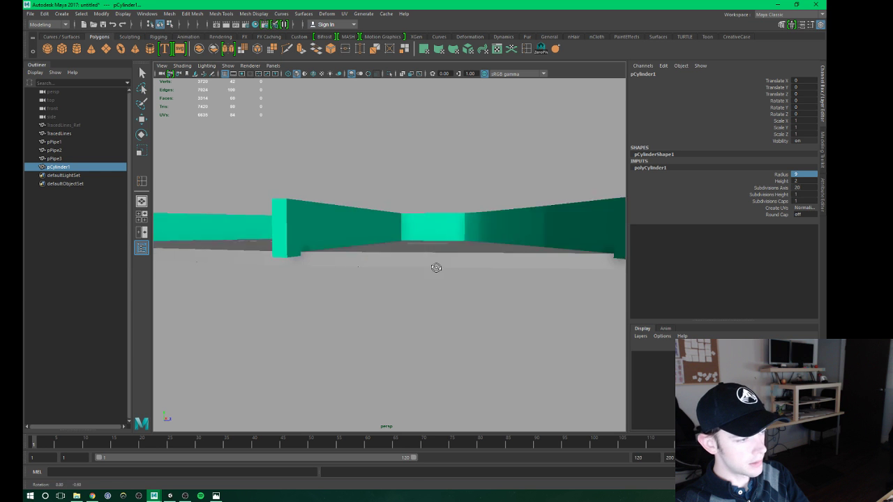
scroll(423, 270, "down", 3)
scroll(437, 303, "down", 5)
mouse_move(438, 303)
left_mouse_down("alt")
mouse_move(380, 251)
mouse_move(370, 213)
mouse_move(364, 233)
left_mouse_up("alt")
scroll(376, 225, "up", 5)
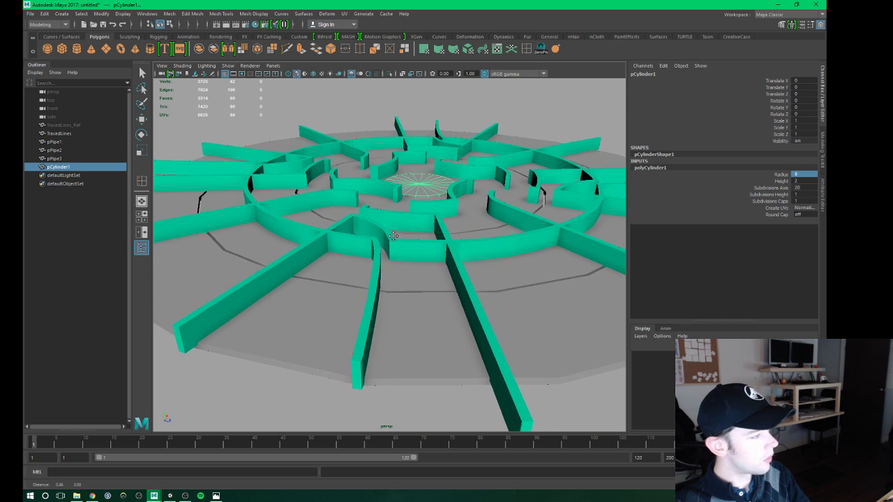
scroll(364, 232, "down", 3)
left_click_drag(365, 232, 397, 226, "alt")
left_click(397, 226)
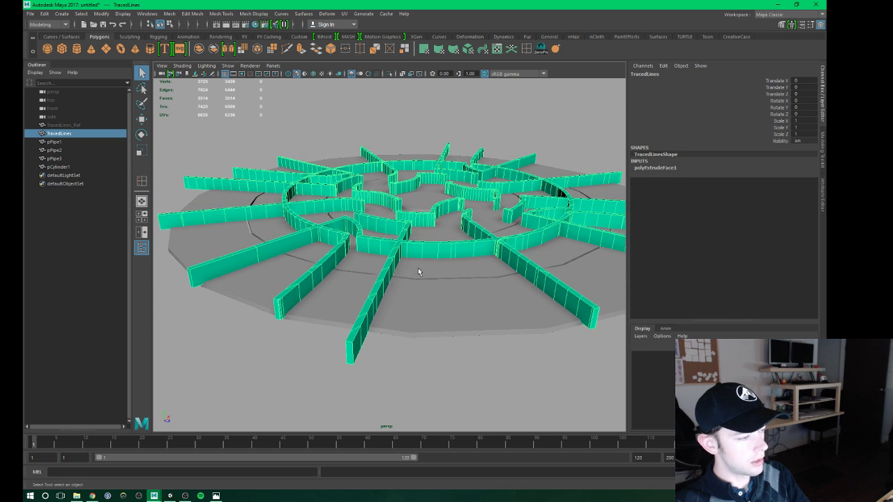
left_click(419, 272)
left_click(441, 260)
left_click(440, 231)
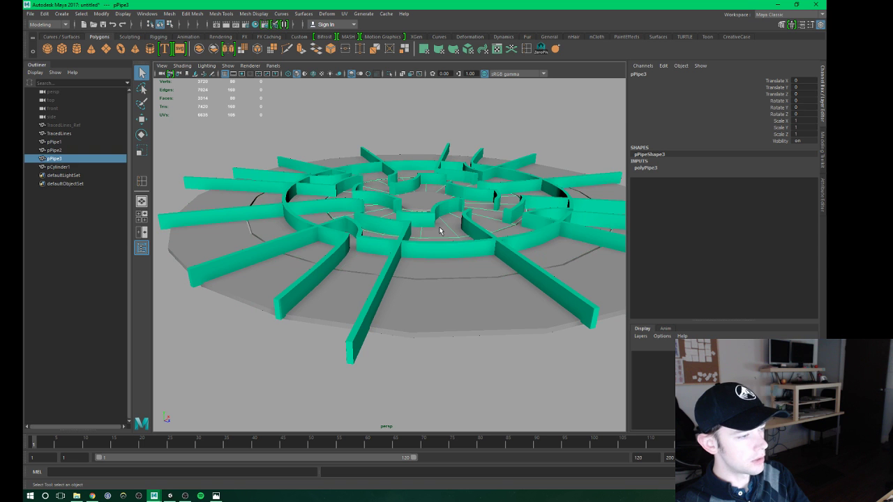
left_click_drag(357, 242, 389, 258, "alt")
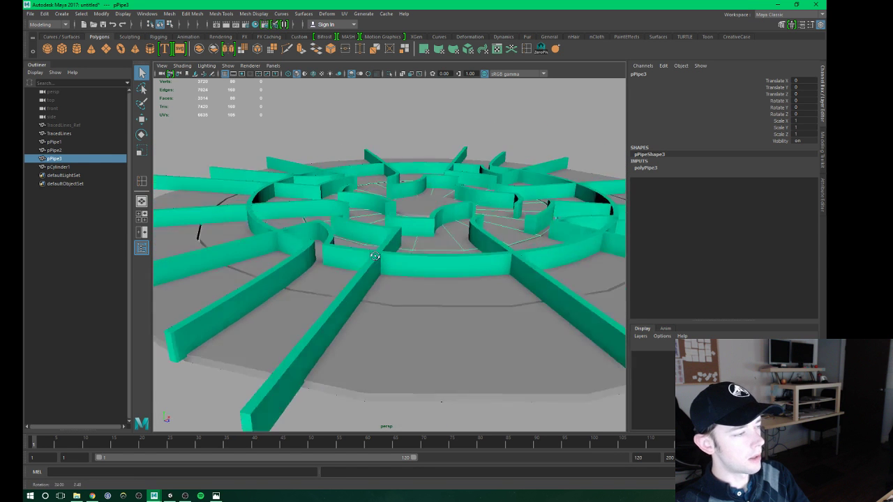
left_click_drag(389, 258, 413, 222, "alt")
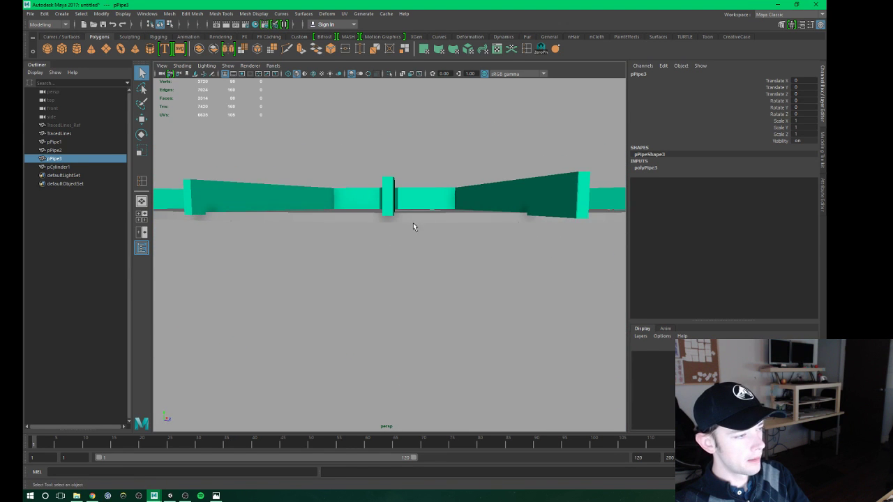
left_click(413, 221)
left_click_drag(402, 257, 428, 272, "alt")
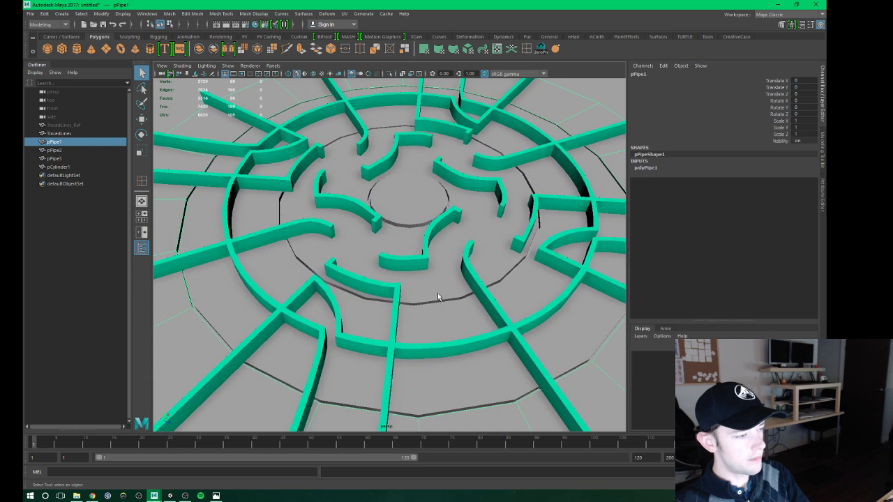
left_click(428, 272, "shift")
left_click(428, 273, "shift")
scroll(412, 277, "down", 5)
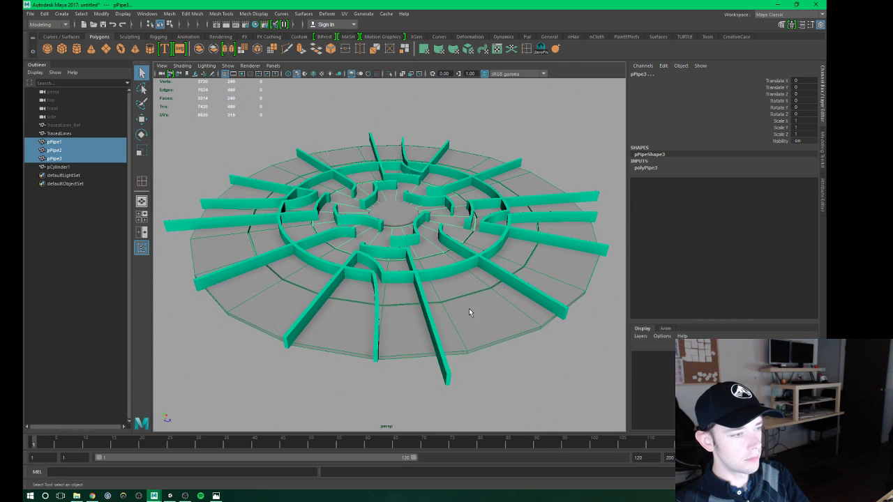
Set the outer ring pPipe1's height to 10.
left_click(469, 313)
left_click(646, 168)
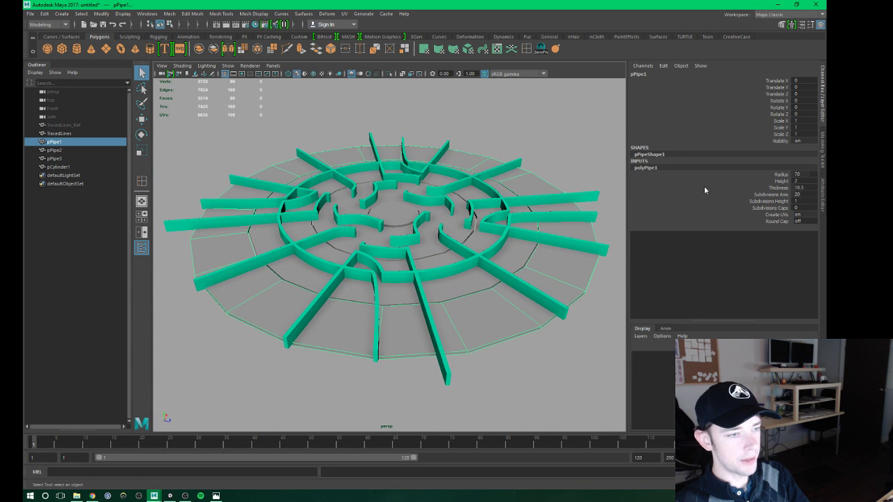
double_click(796, 181)
type("5")
key("Return")
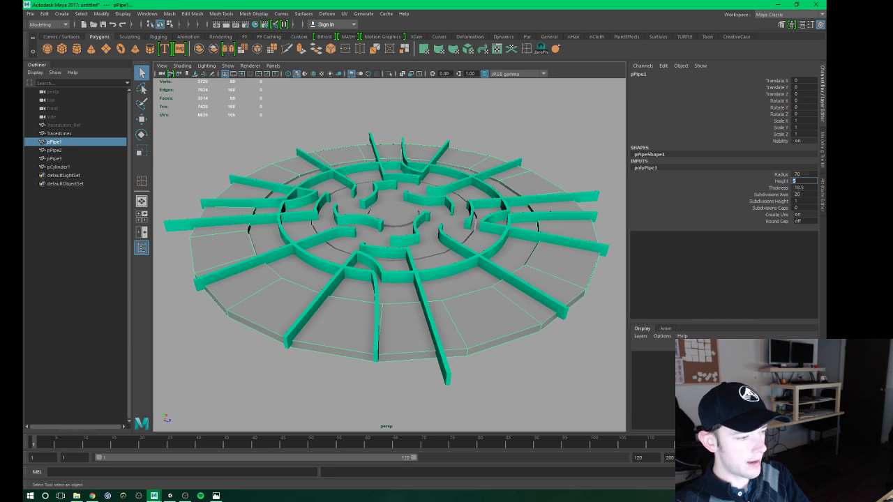
type("10")
key("Return")
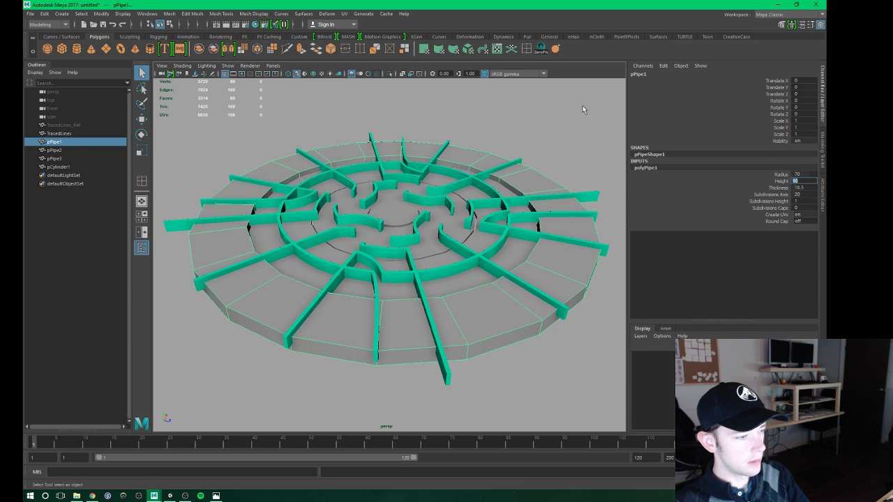
Give the middle and inner rings, pPipe2 and pPipe3, a height of 10.
left_click(515, 255)
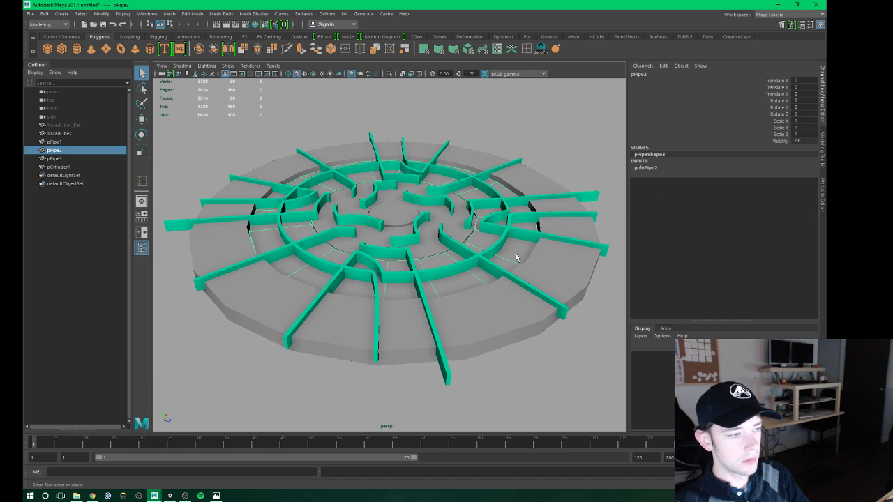
left_click(645, 167)
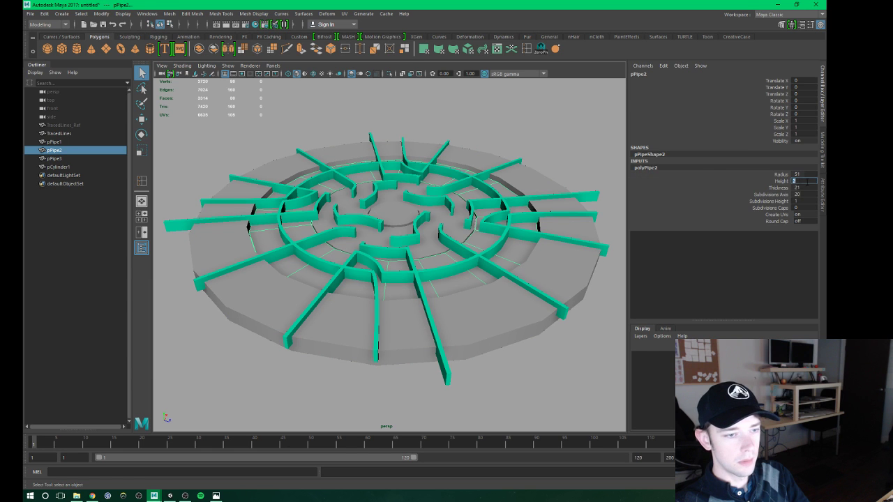
key("Return")
left_click(450, 224)
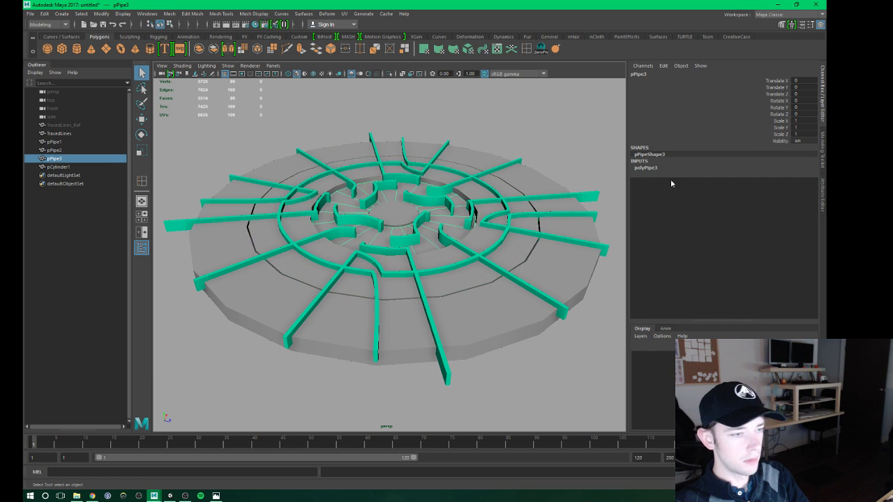
left_click(649, 167)
double_click(797, 180)
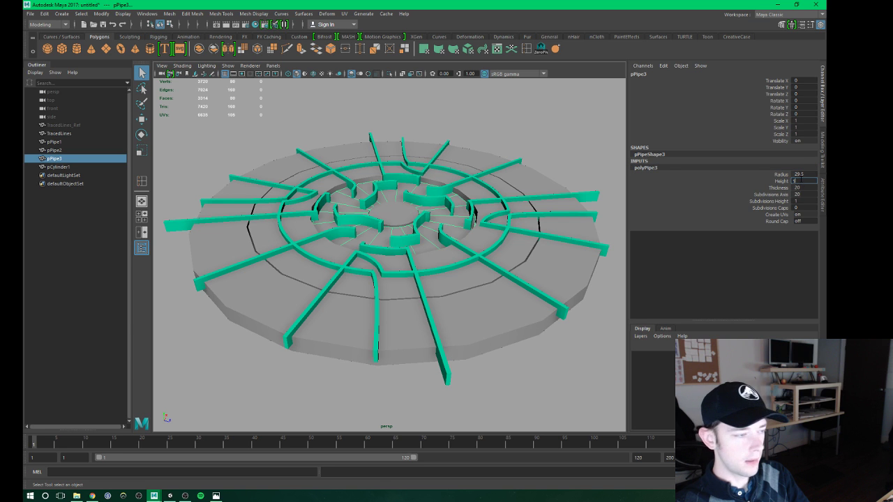
key("Return")
Reselect pPipe1 to check its settings, then select the whole maze model.
left_click(449, 273)
left_click(484, 296)
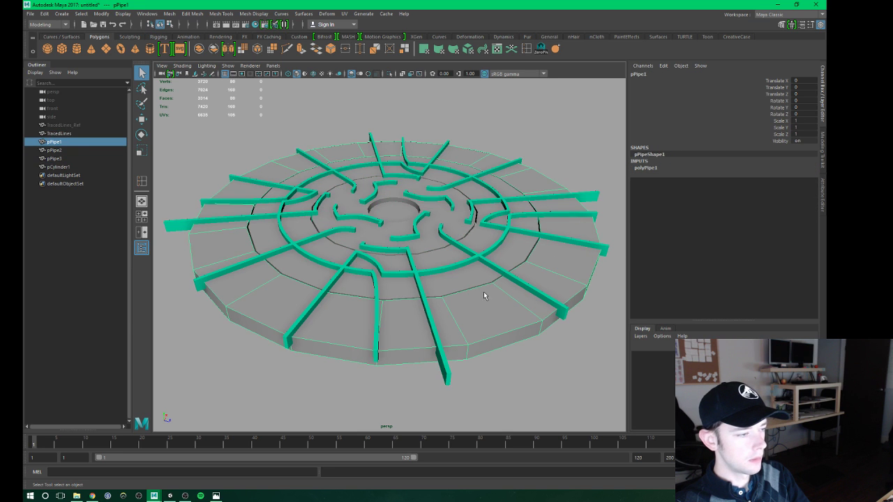
left_click(653, 168)
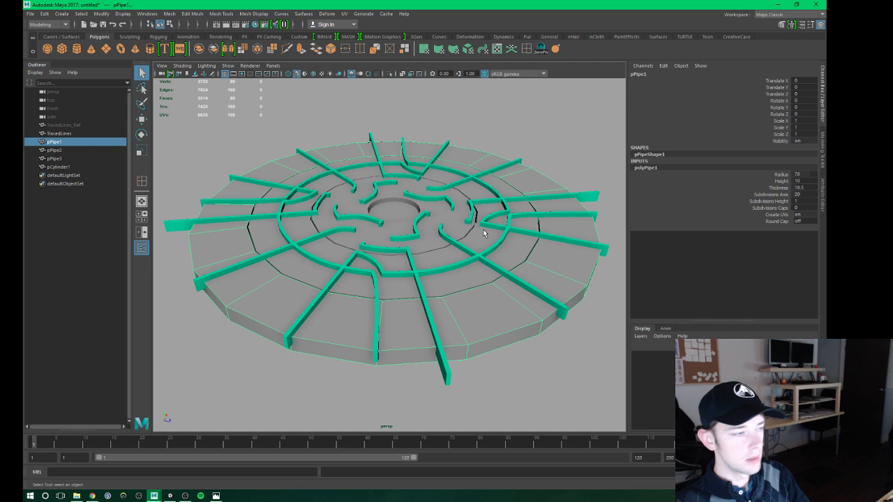
left_click_drag(205, 118, 403, 262)
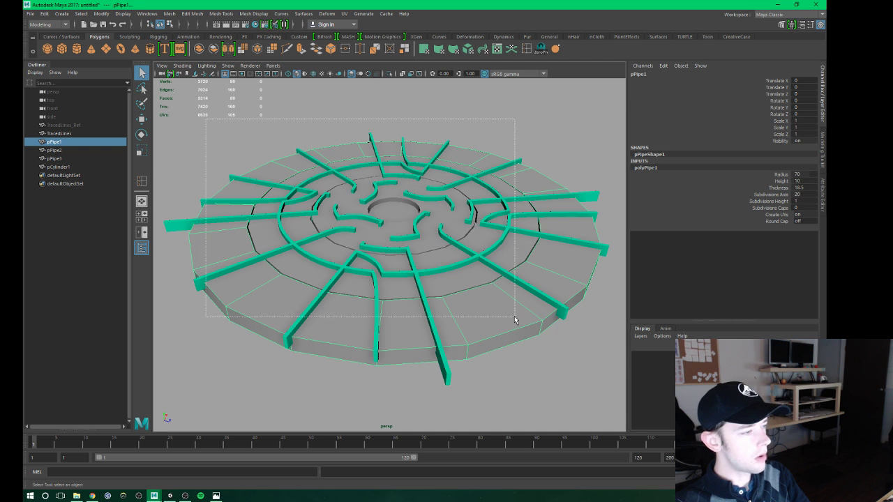
left_click(414, 270, "ctrl")
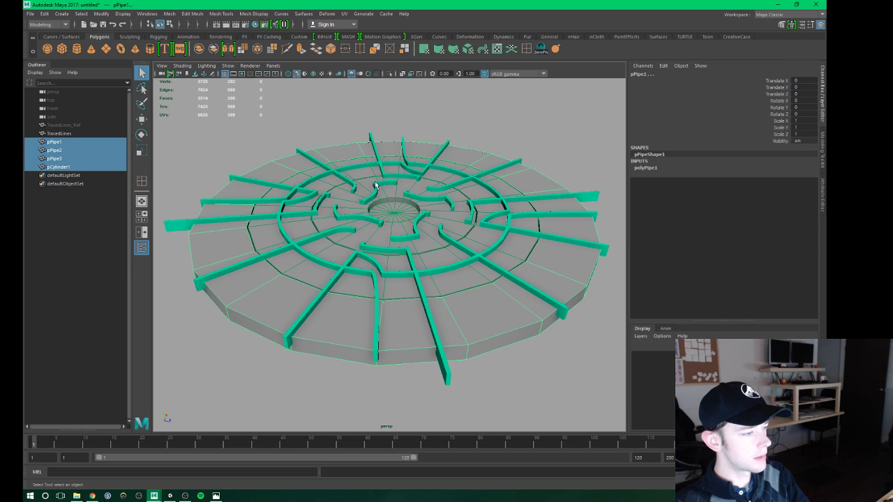
mouse_move(387, 192)
left_mouse_down("alt")
mouse_move(384, 206)
mouse_move(400, 216)
left_mouse_up("alt")
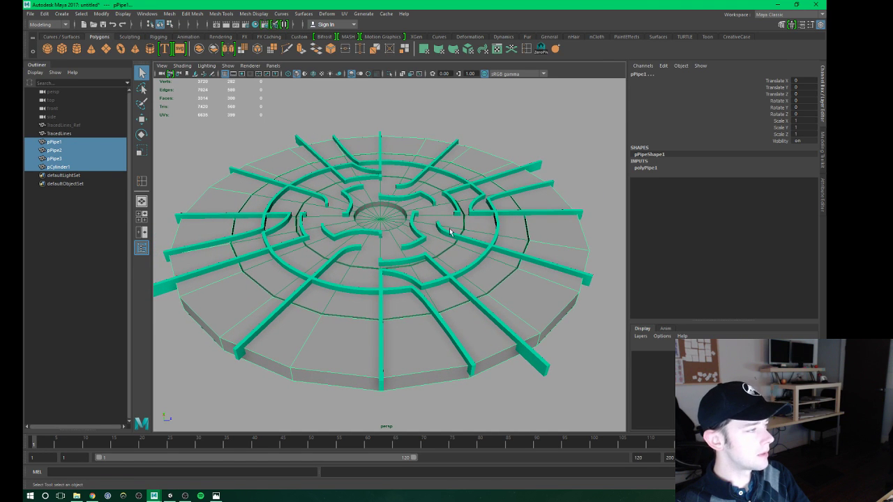
mouse_move(437, 226)
left_mouse_down("alt")
mouse_move(424, 226)
mouse_move(454, 232)
left_mouse_up("alt")
left_click_drag(448, 231, 434, 234, "alt")
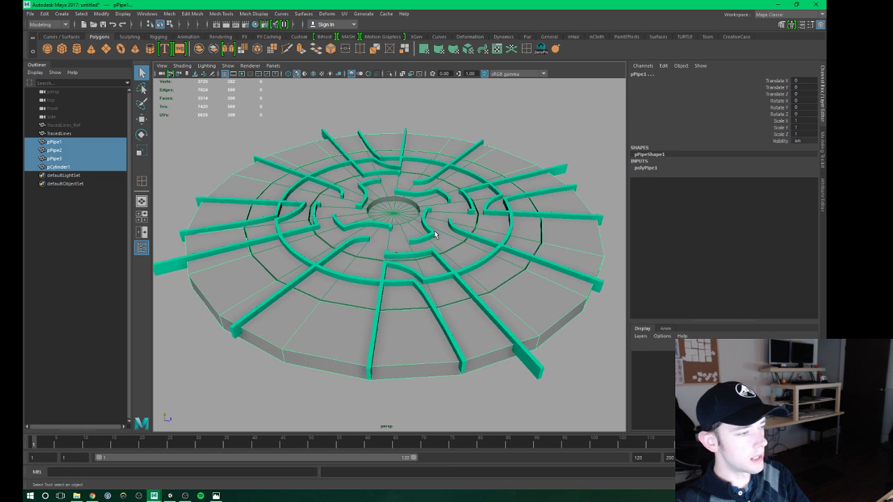
left_click(512, 295)
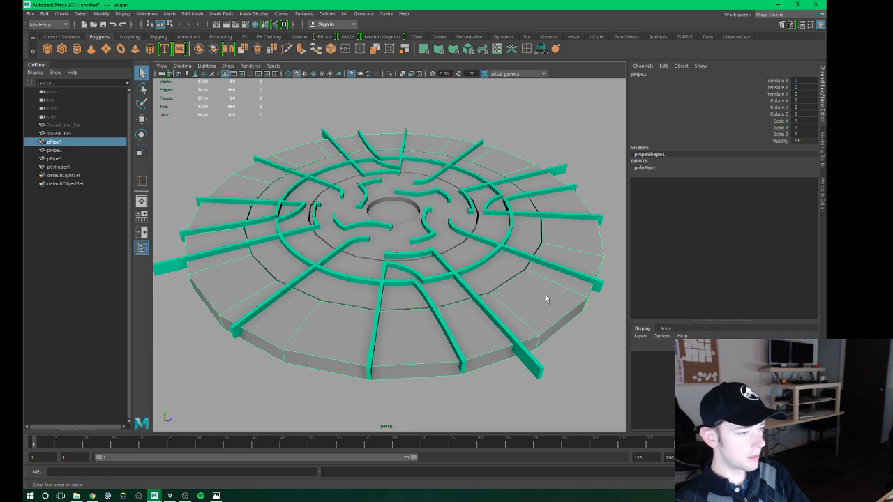
left_click(650, 168)
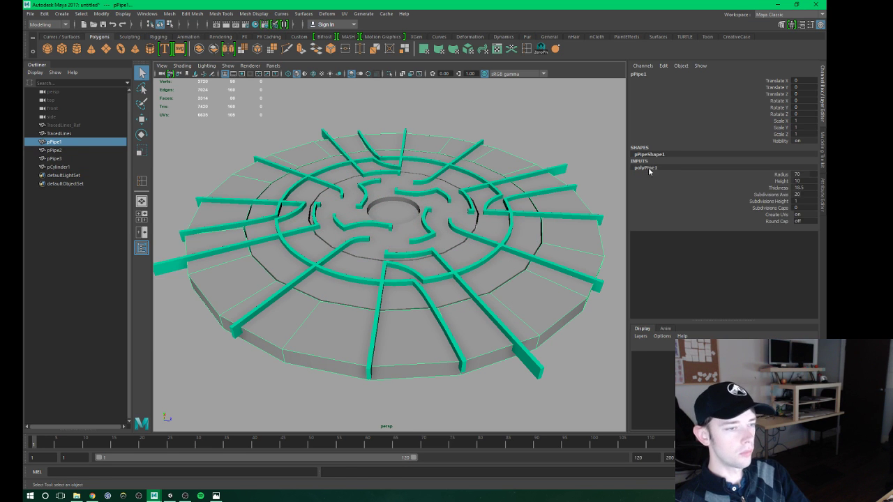
Set 32 axis subdivisions on the outer and middle rings, pPipe1 and pPipe2.
double_click(805, 195)
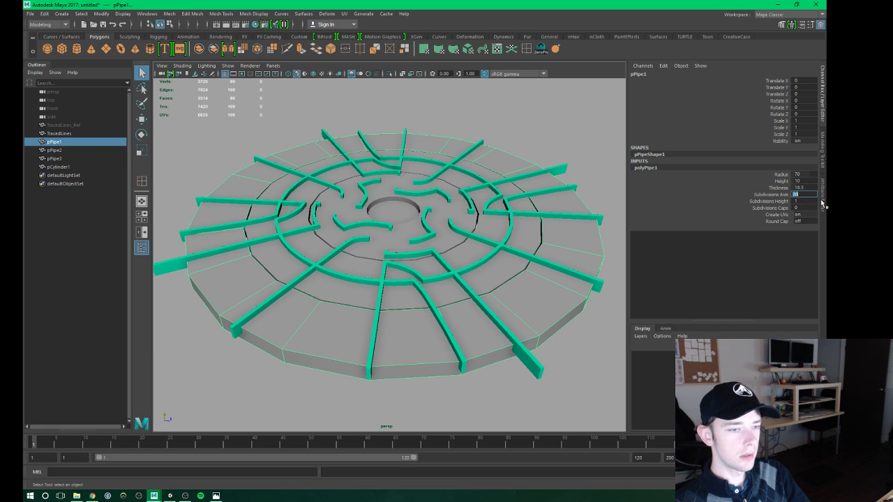
type("32")
key("Return")
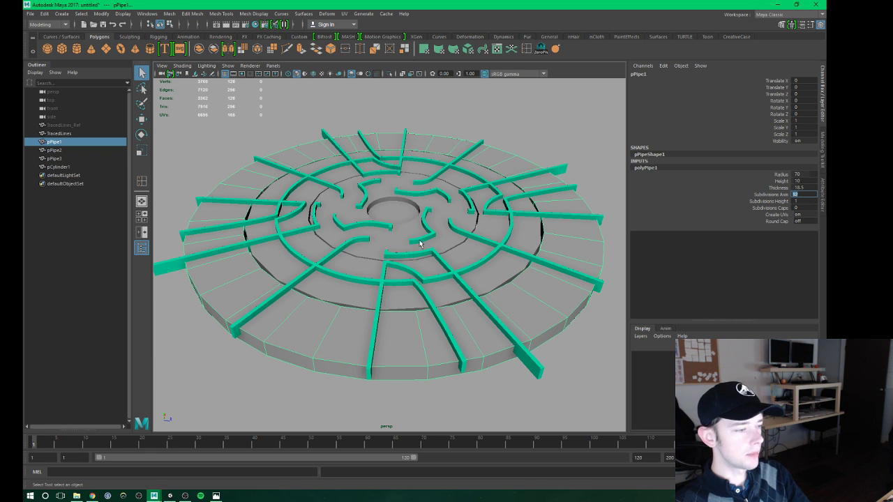
left_click(397, 298)
left_click(647, 168)
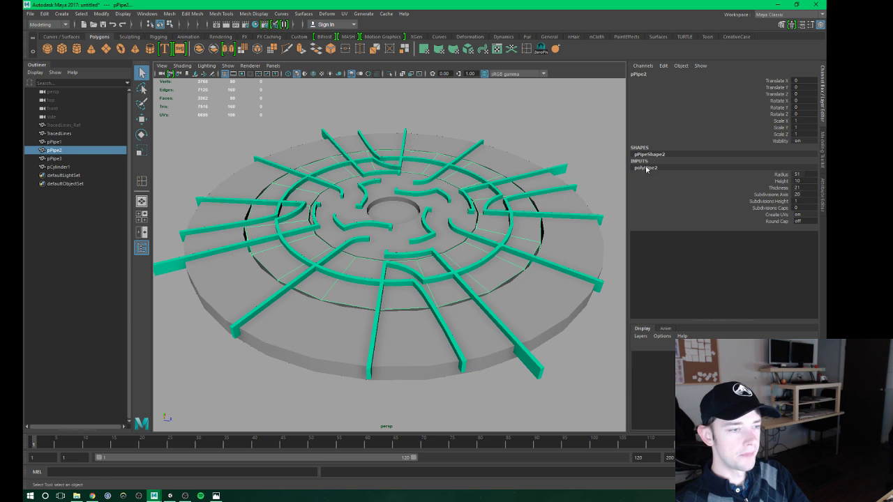
double_click(807, 194)
type("32")
key("Return")
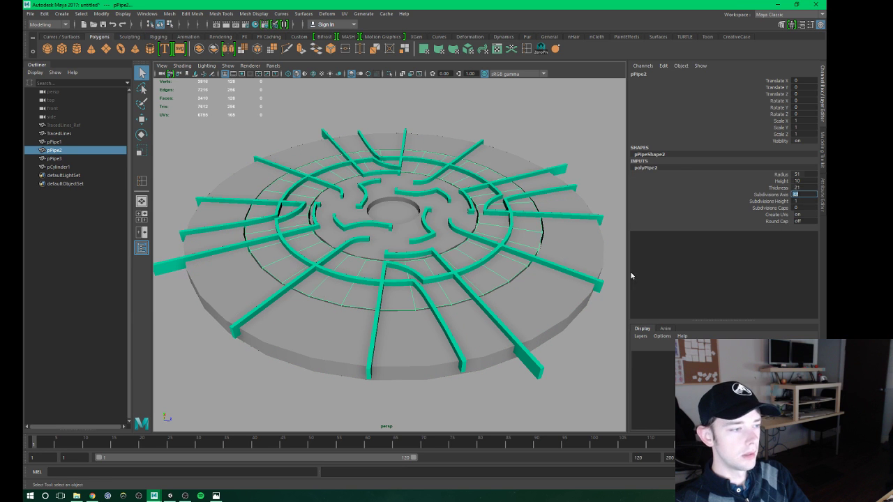
Set the inner ring pPipe3 to 32 axis subdivisions and deselect everything.
left_click(444, 239)
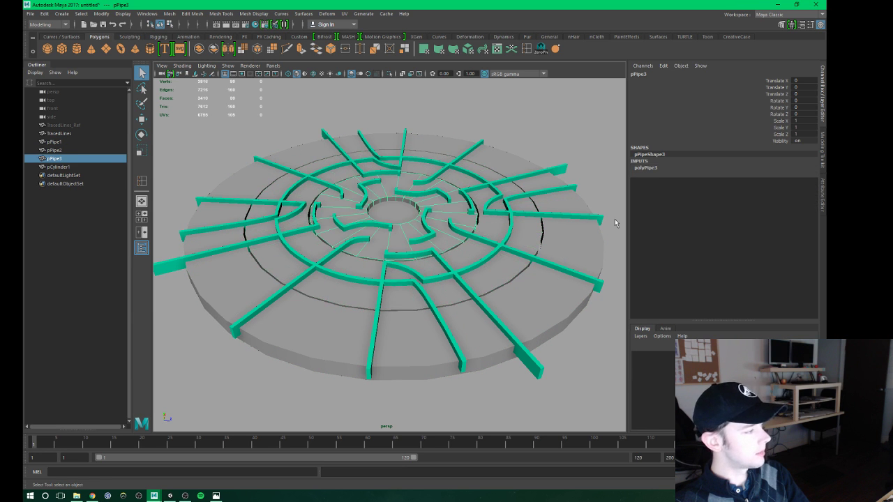
left_click(646, 168)
double_click(806, 188)
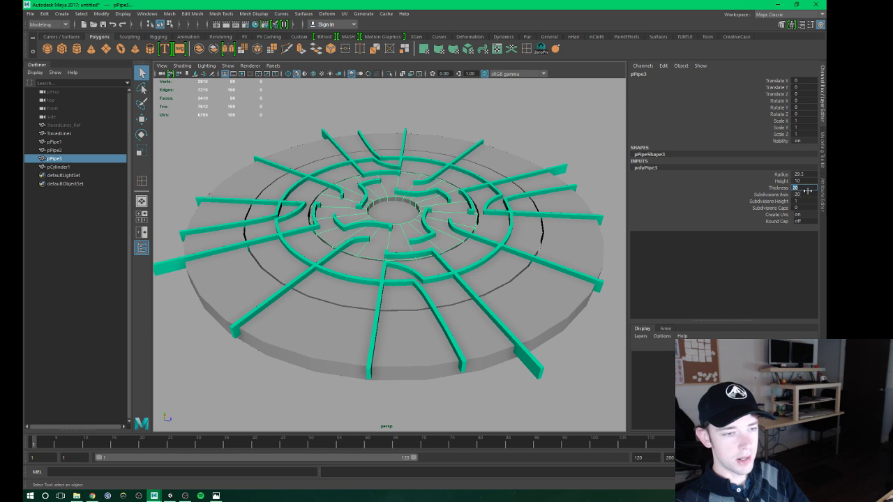
left_click(806, 194)
type("32")
key("Return")
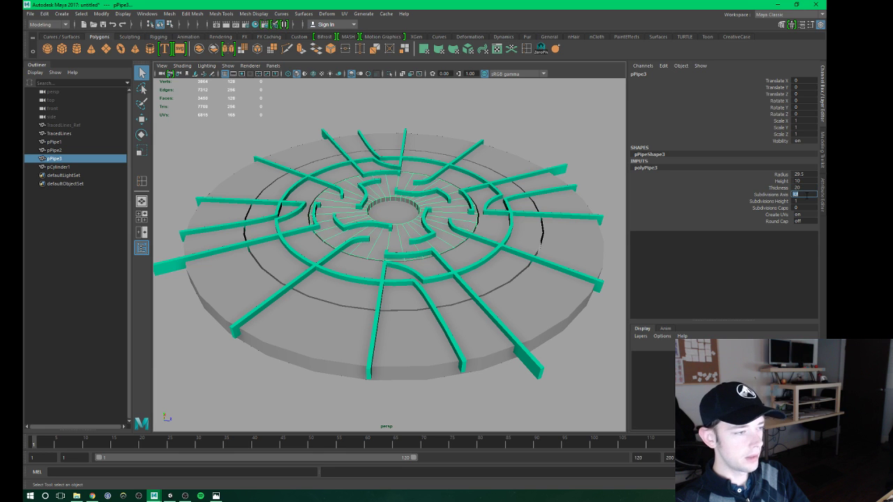
left_click(426, 112)
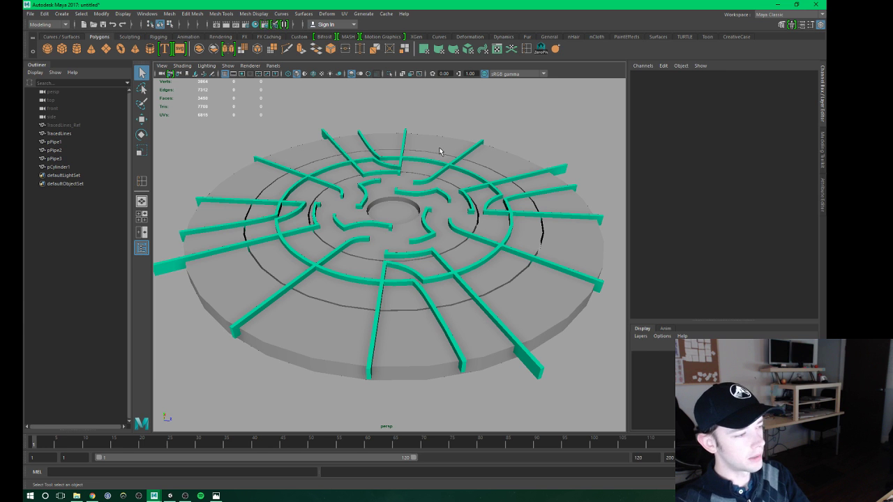
mouse_move(402, 213)
left_mouse_down("alt")
mouse_move(438, 261)
mouse_move(406, 259)
left_mouse_up("alt")
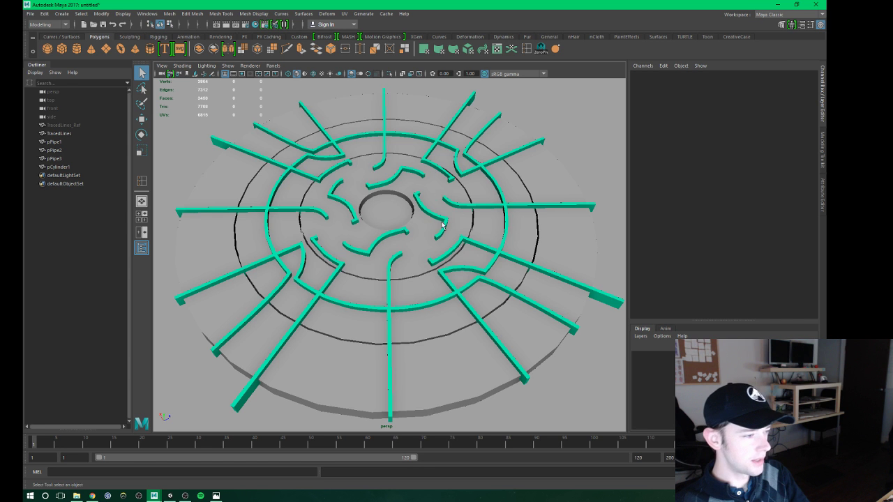
mouse_move(396, 371)
left_mouse_down("alt")
mouse_move(349, 331)
mouse_move(361, 359)
left_mouse_up("alt")
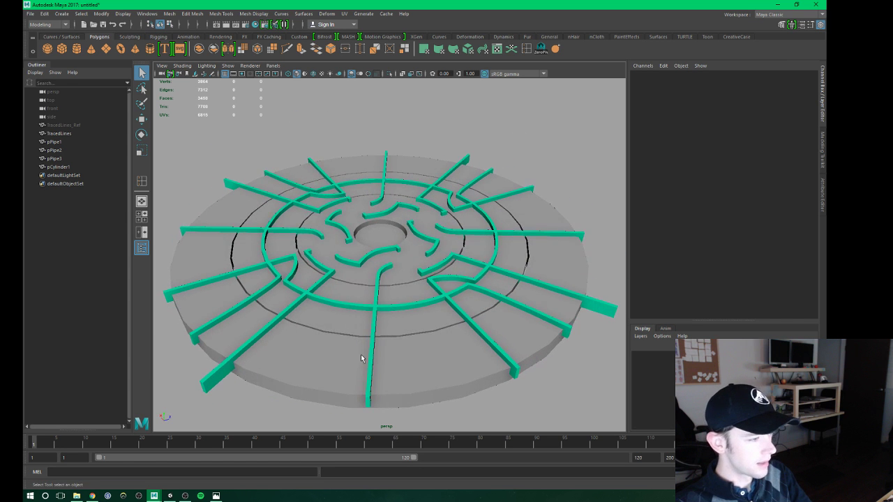
mouse_move(374, 326)
left_mouse_down("alt")
mouse_move(371, 344)
mouse_move(376, 326)
left_mouse_up("alt")
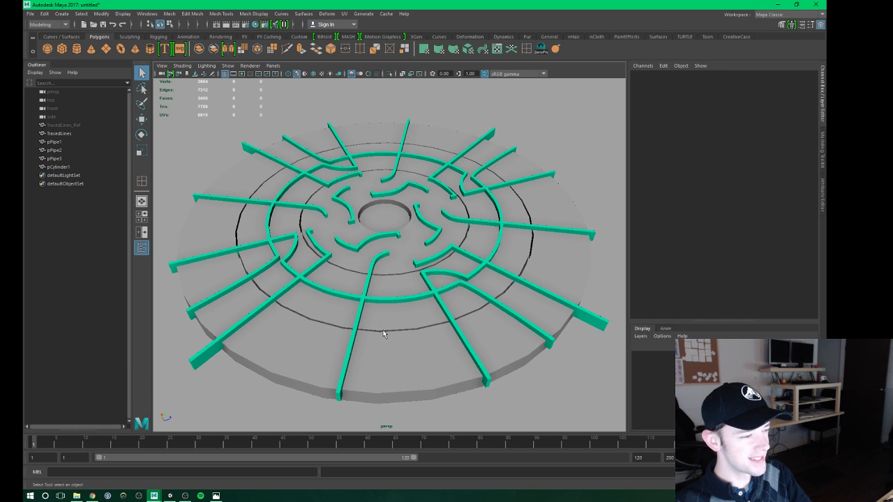
mouse_move(383, 333)
left_mouse_down("alt")
mouse_move(388, 315)
mouse_move(422, 327)
mouse_move(383, 323)
left_mouse_up("alt")
Raise the TracedLines maze walls up along Y with the Move tool.
left_click(382, 280)
mouse_move(383, 280)
left_mouse_down("alt")
mouse_move(405, 325)
mouse_move(407, 313)
left_mouse_up("alt")
key("w")
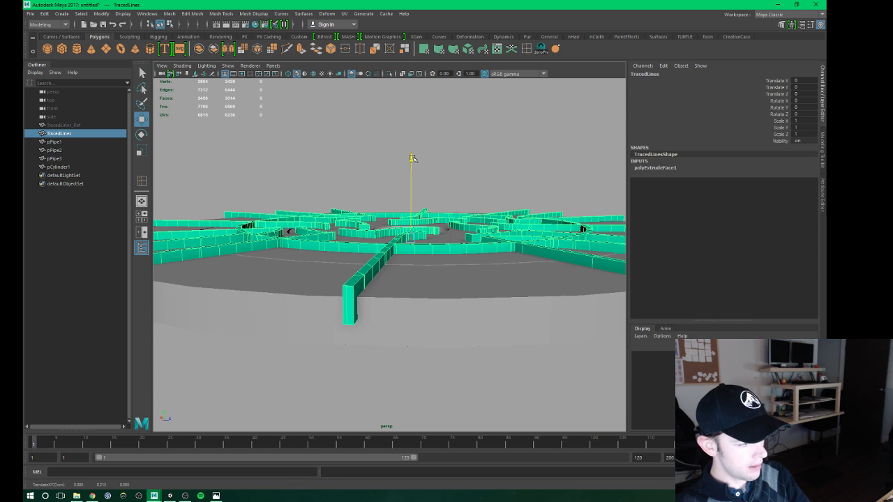
left_click_drag(410, 170, 412, 160)
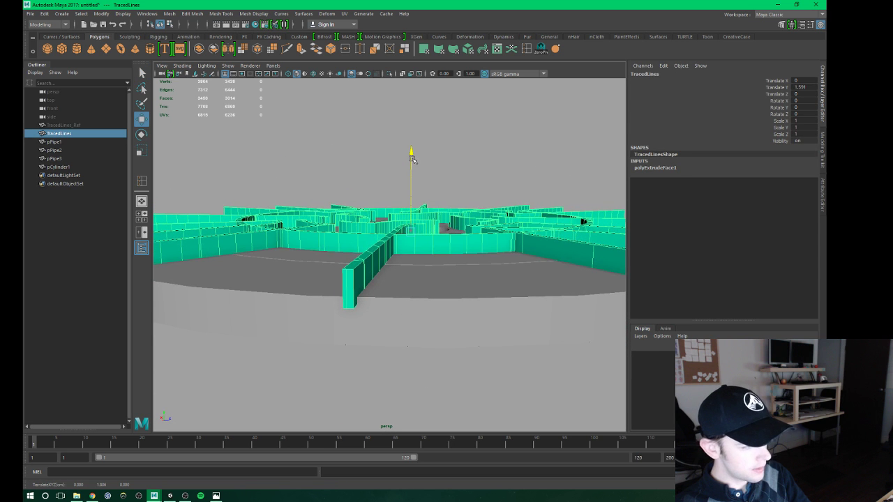
left_click_drag(412, 161, 392, 281, "alt")
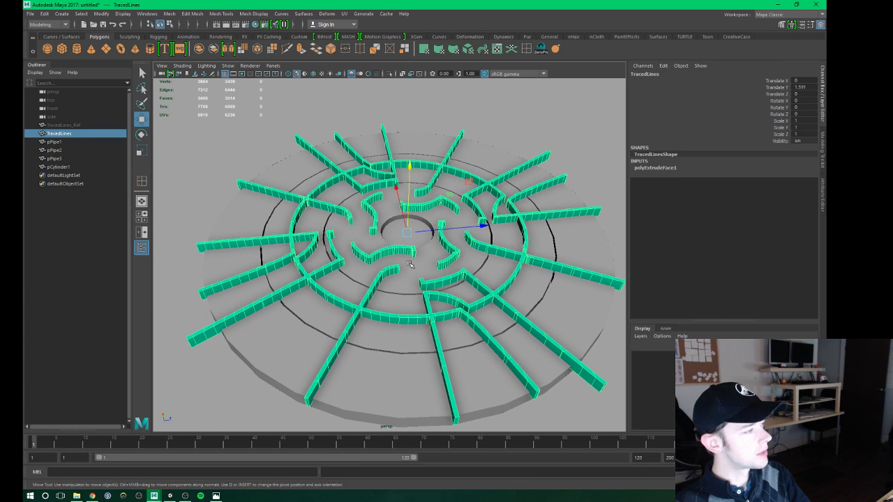
Rename pPipe1 to 'outer' and pPipe2 to 'middle', correcting the 'middlew' typo.
left_click(54, 142)
double_click(55, 143)
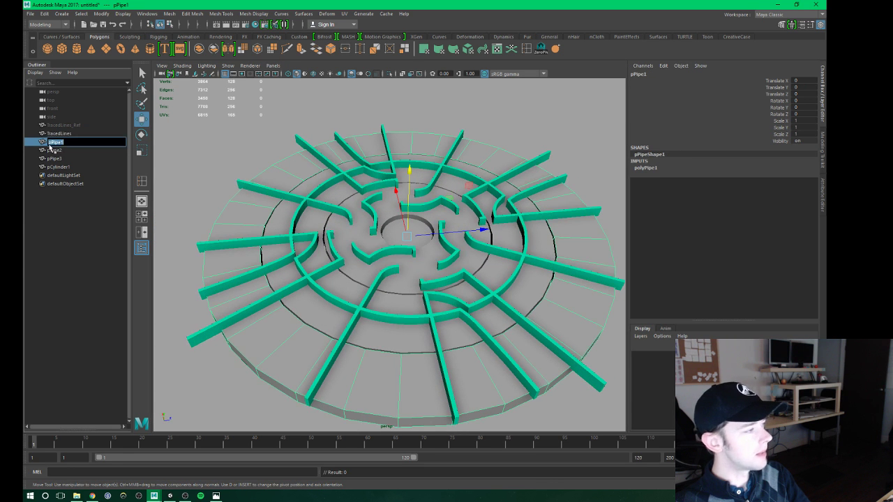
type("outer")
key("Return")
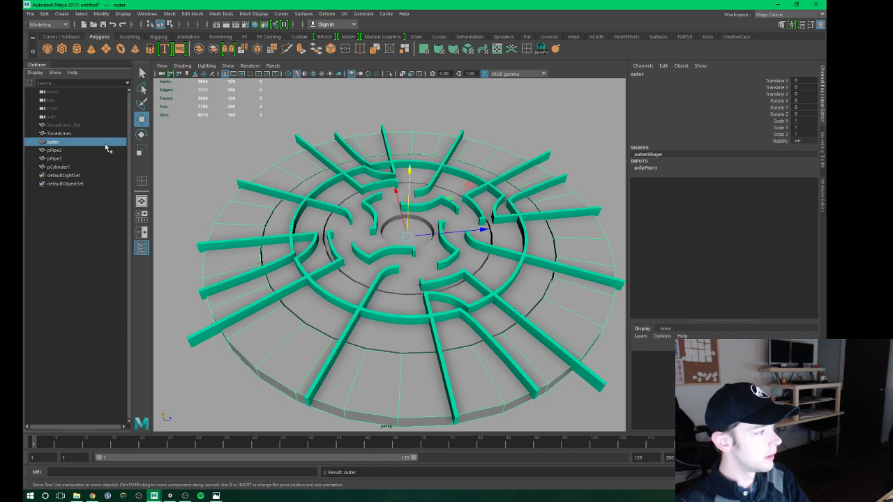
double_click(55, 150)
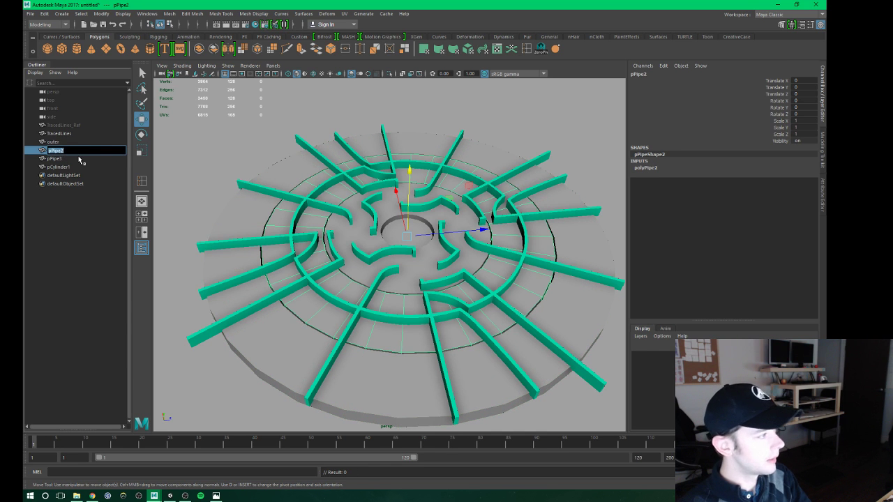
type("middlew")
key("Return")
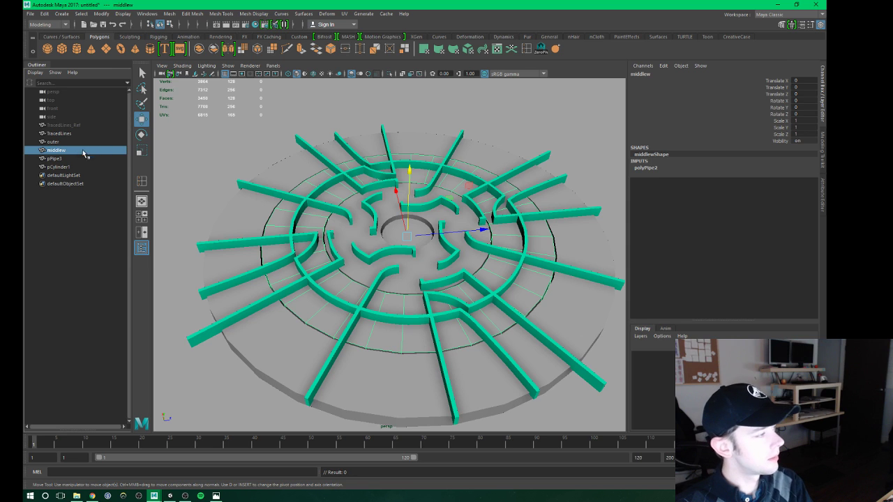
double_click(79, 154)
key("BackSpace")
type("middle")
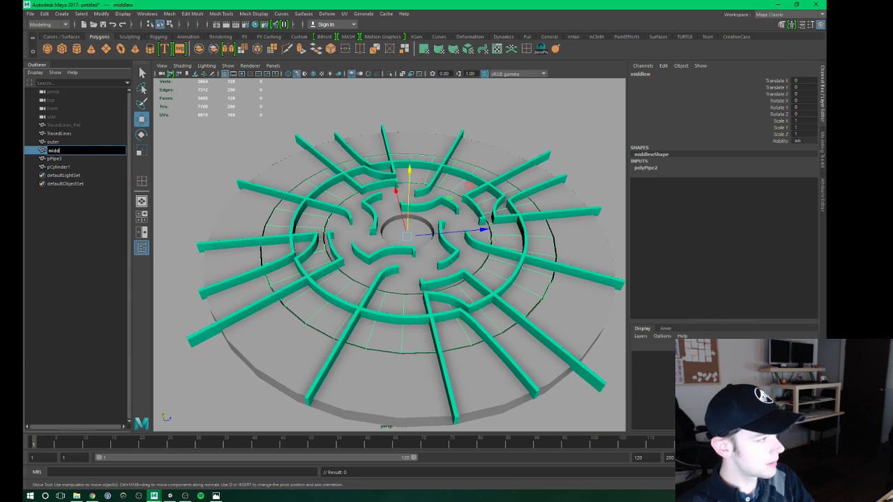
key("Return")
Rename pPipe3 to 'inner' and pCylinder1 to 'centre', then deselect.
double_click(54, 159)
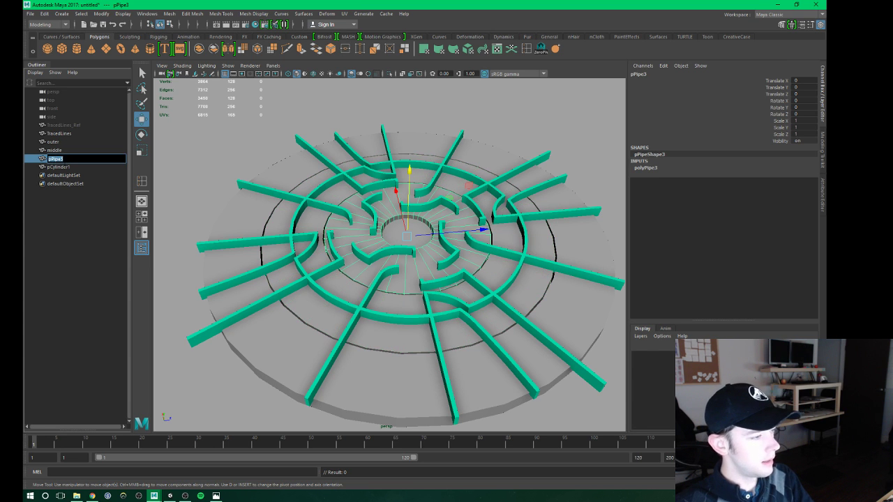
type("inner")
key("Return")
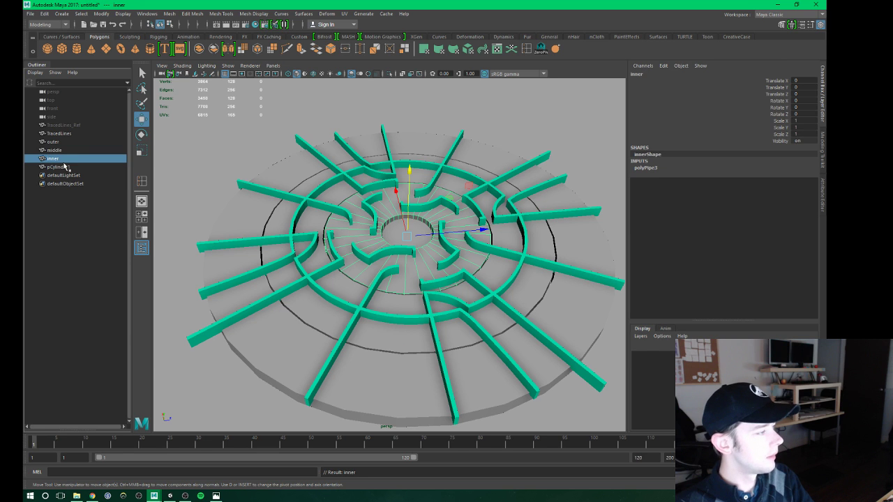
double_click(59, 167)
type("d")
type("t")
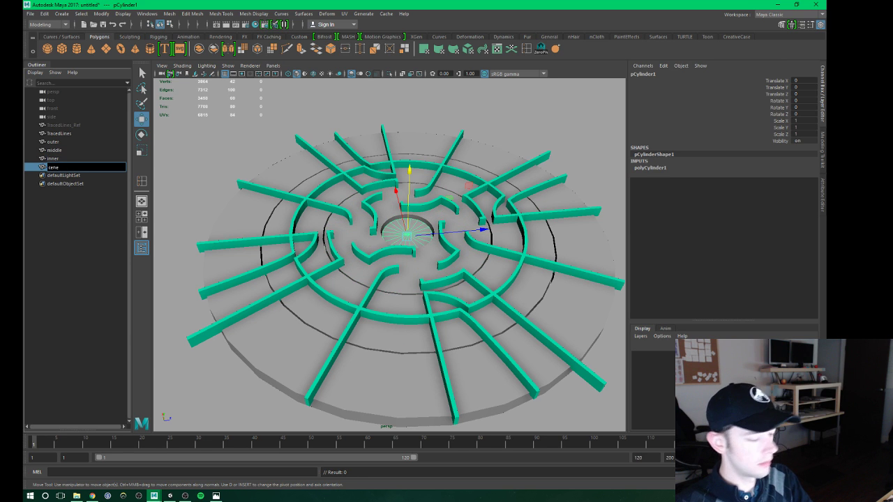
type("re")
key("Return")
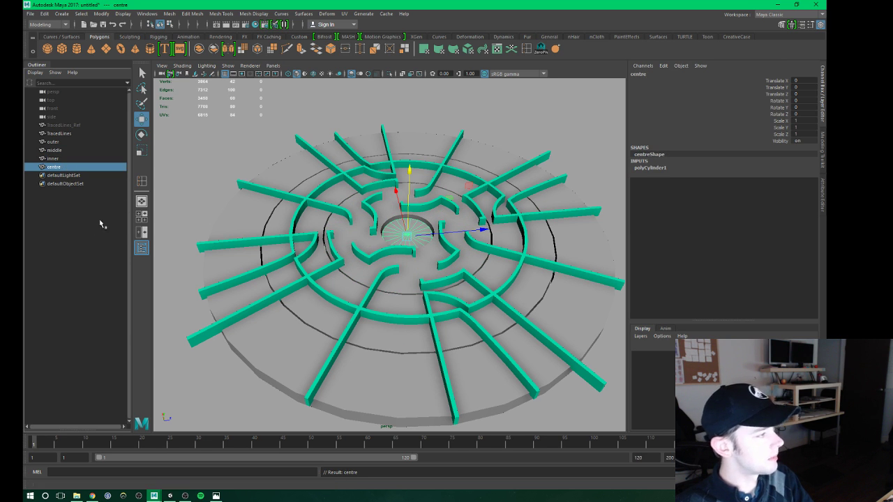
left_click(100, 223)
left_click_drag(458, 207, 408, 231, "alt")
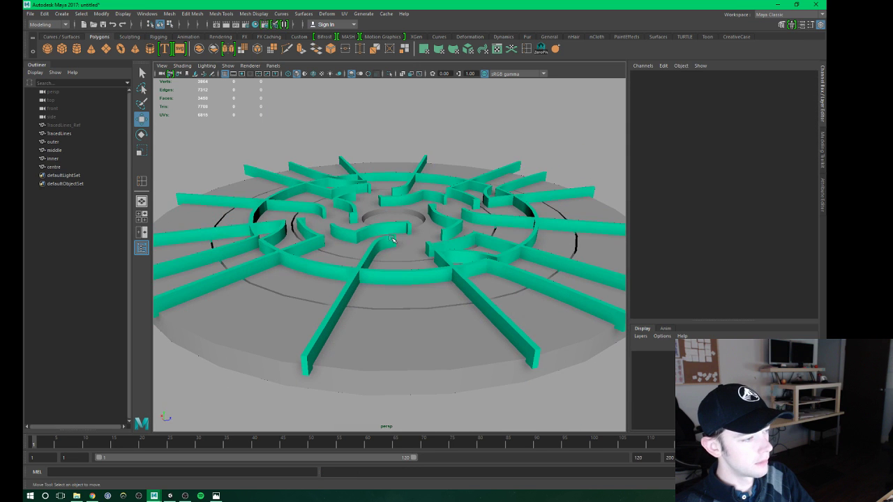
Set the centre cylinder's polyCylinder1 Height to 10 in the Channel Box.
left_click(402, 218)
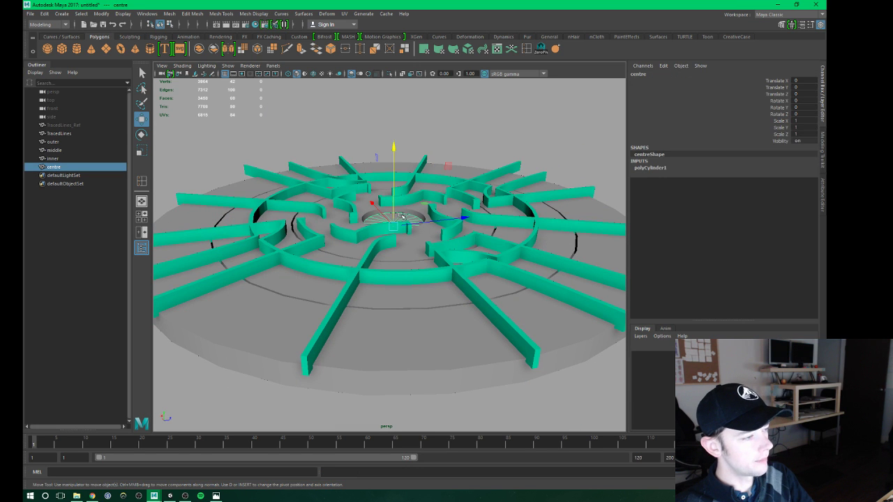
left_click(650, 168)
left_click(804, 183)
type("10")
key("Return")
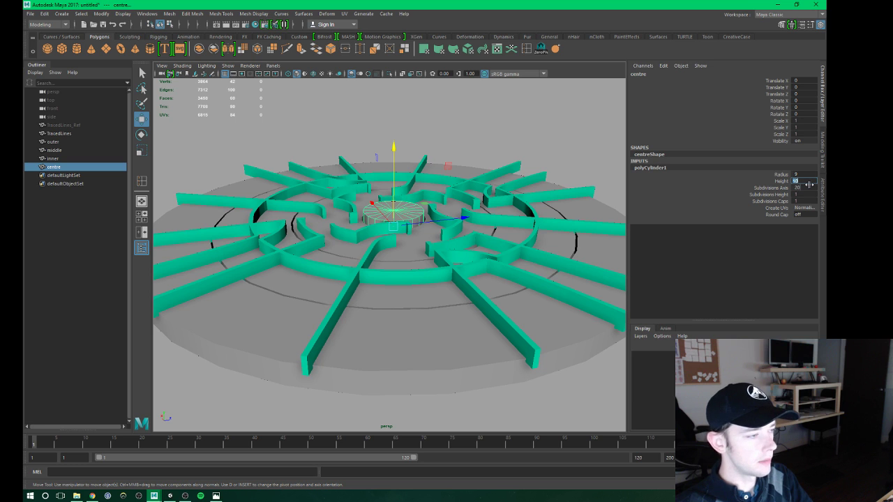
left_click(454, 129)
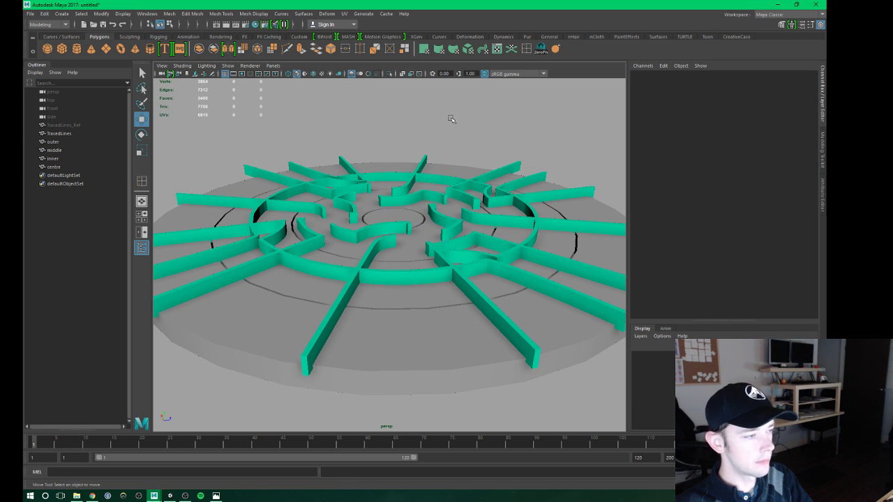
left_click_drag(452, 119, 366, 230, "alt")
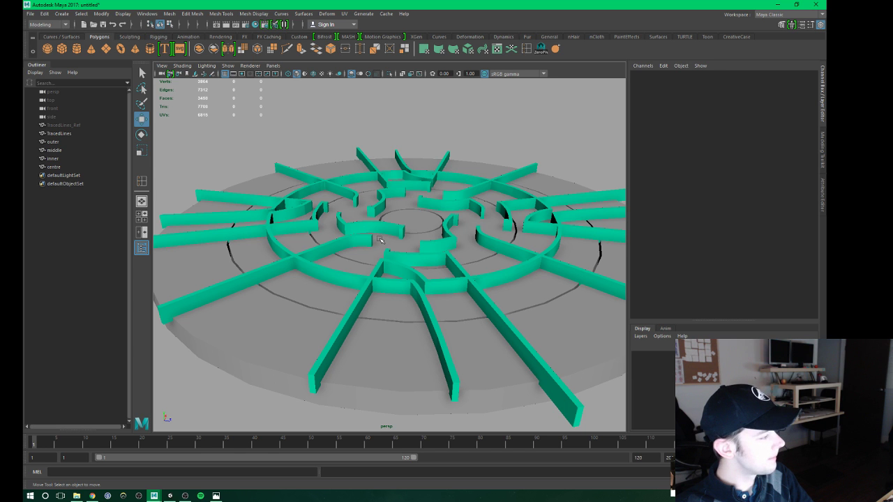
left_click_drag(394, 244, 436, 272, "alt")
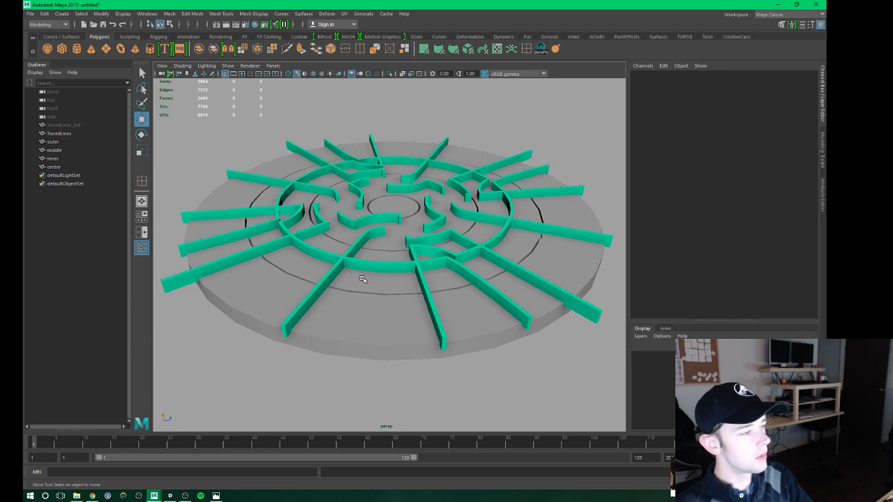
Duplicate TracedLines twice into TracedLines1 and TracedLines2, then select the outer ring.
left_click(373, 268)
key("ctrl+d")
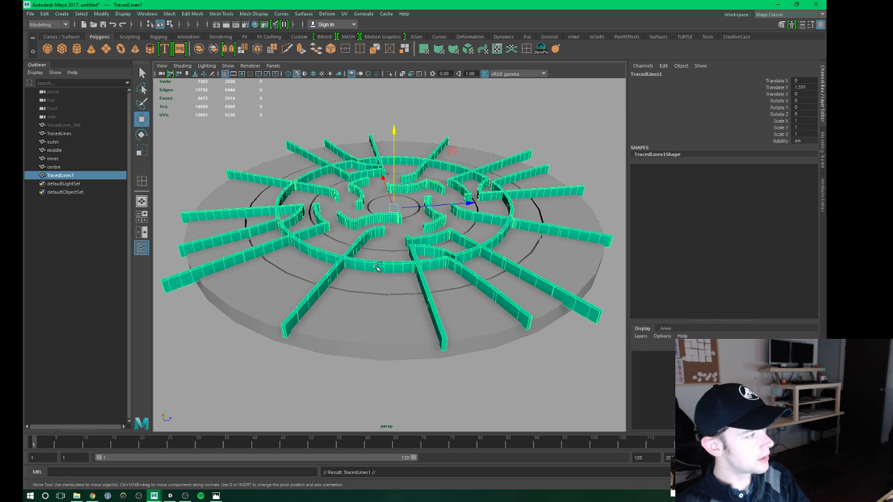
key("ctrl+d")
mouse_move(377, 225)
left_mouse_down("alt")
mouse_move(436, 241)
mouse_move(397, 232)
left_mouse_up("alt")
scroll(436, 241, "up", 3)
scroll(397, 232, "up", 3)
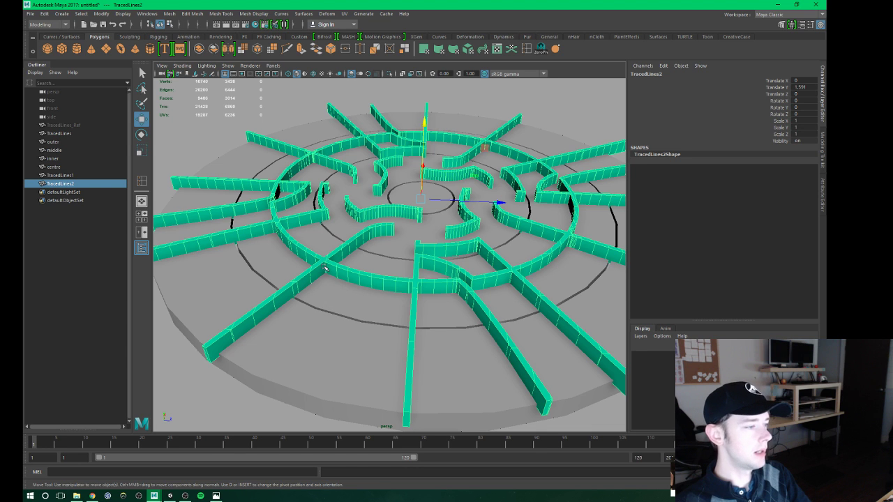
left_click_drag(323, 269, 367, 306, "alt")
left_click(365, 308)
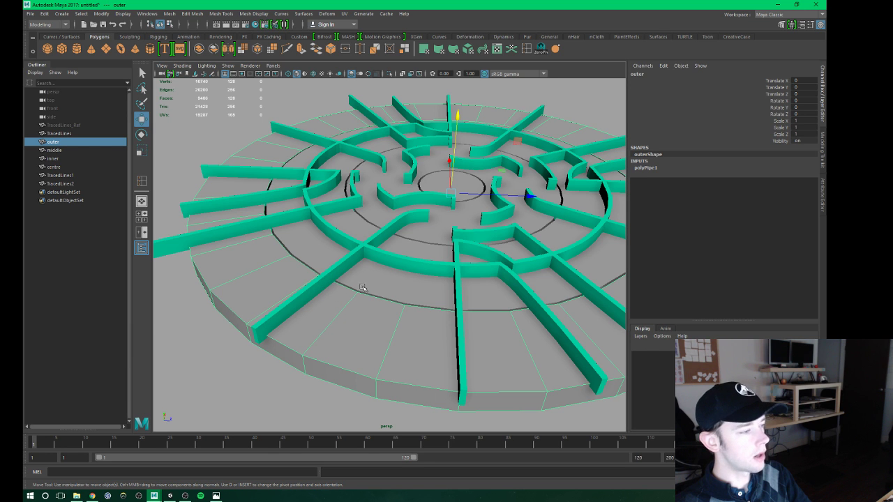
left_click_drag(362, 289, 306, 288, "alt")
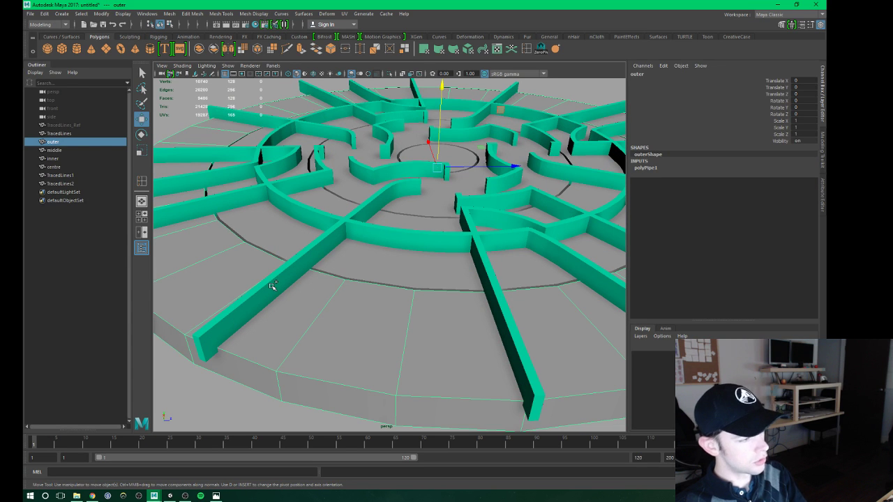
Subtract TracedLines1 from the outer ring with Mesh > Booleans > Difference.
left_click(272, 286, "shift")
left_click(169, 14)
mouse_move(186, 35)
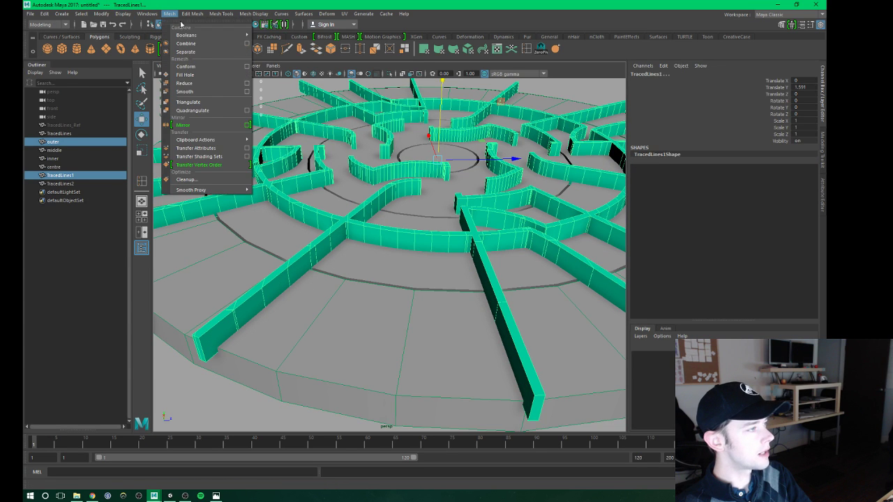
left_click(273, 50)
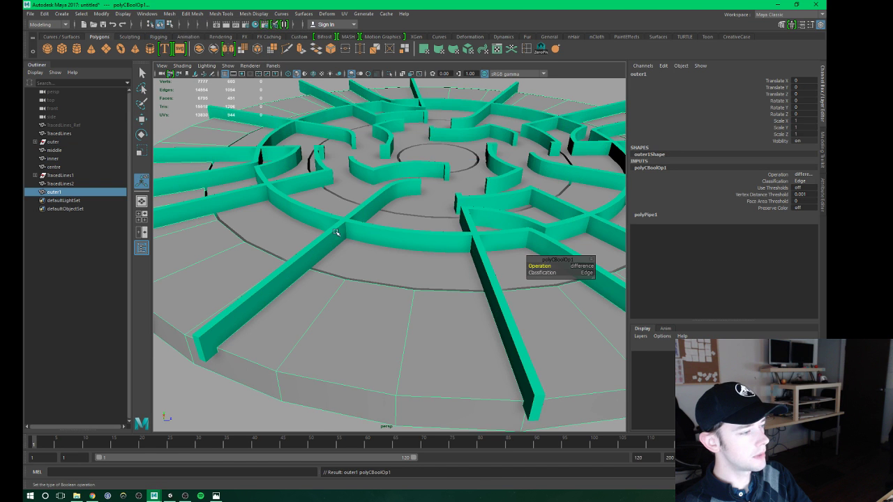
left_click_drag(345, 340, 351, 313, "alt")
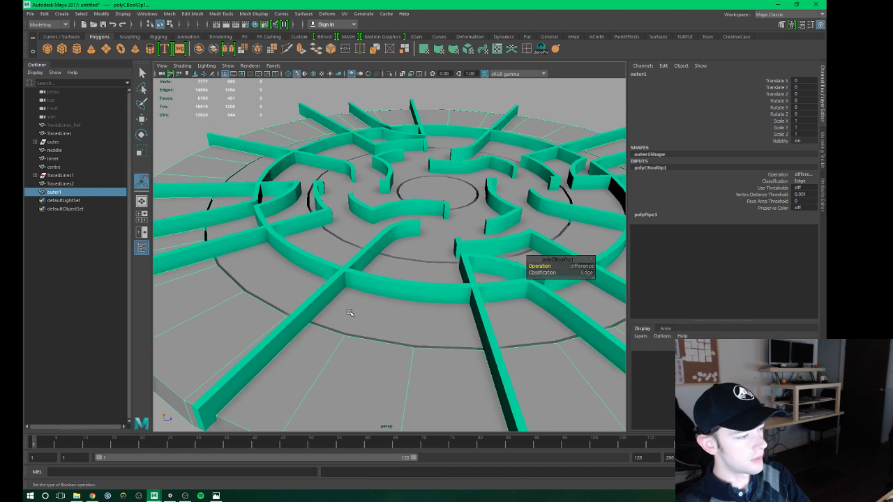
Repeat the Difference with G: middle with TracedLines2, inner with TracedLines.
left_click(350, 313)
left_click(330, 291, "shift")
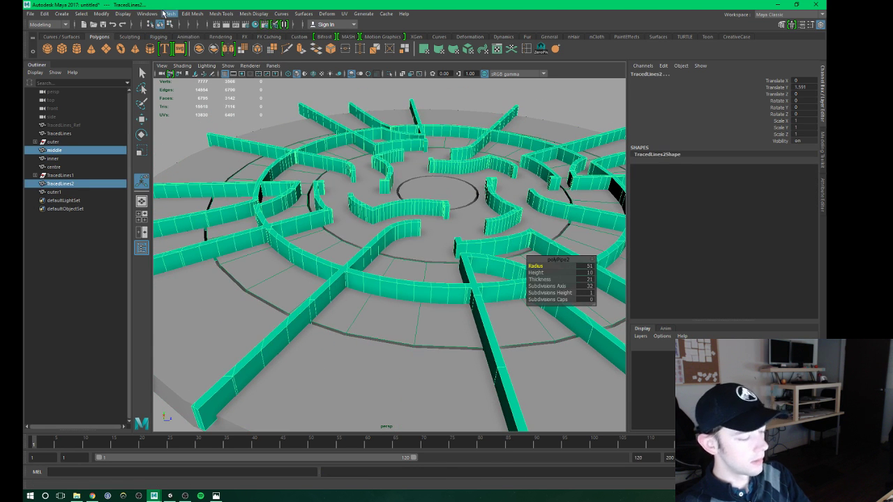
key("g")
key("ctrl+z")
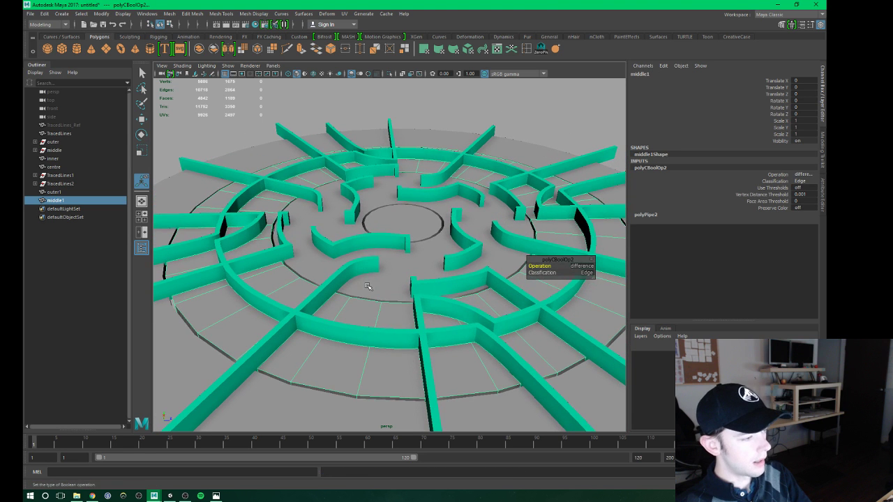
key("ctrl+z")
key("ctrl+z")
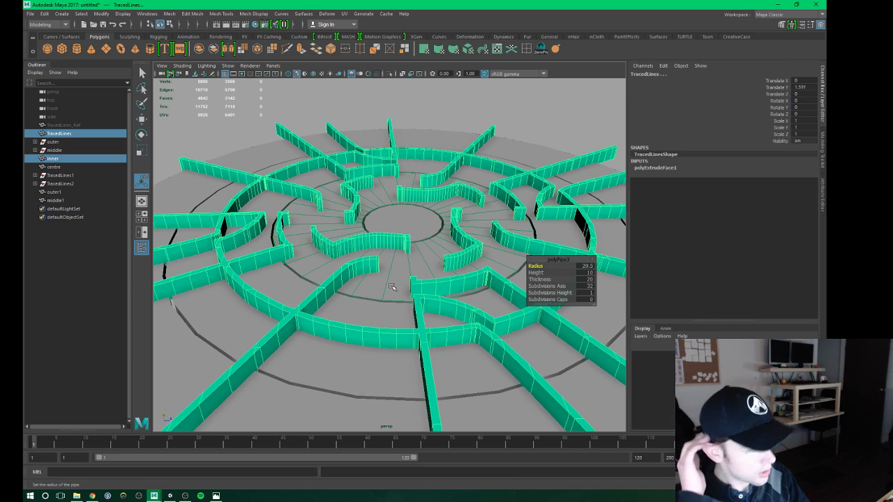
key("ctrl+z")
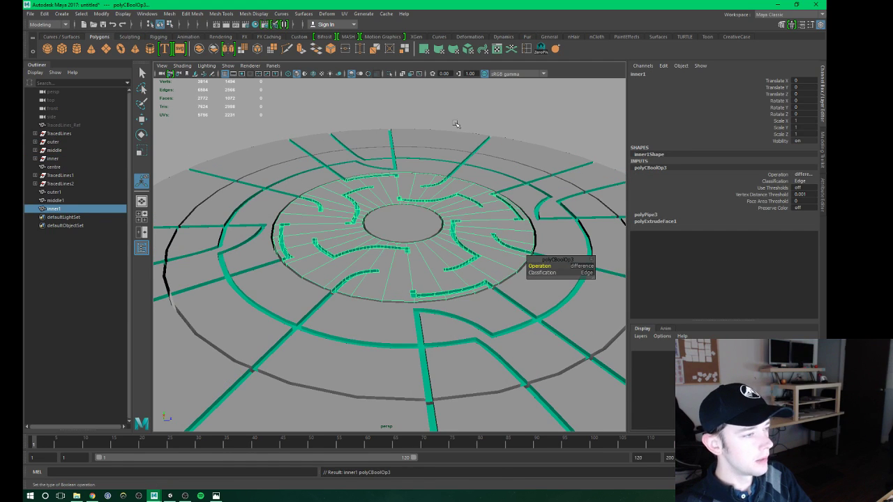
key("ctrl+z")
left_click_drag(400, 203, 387, 238, "alt")
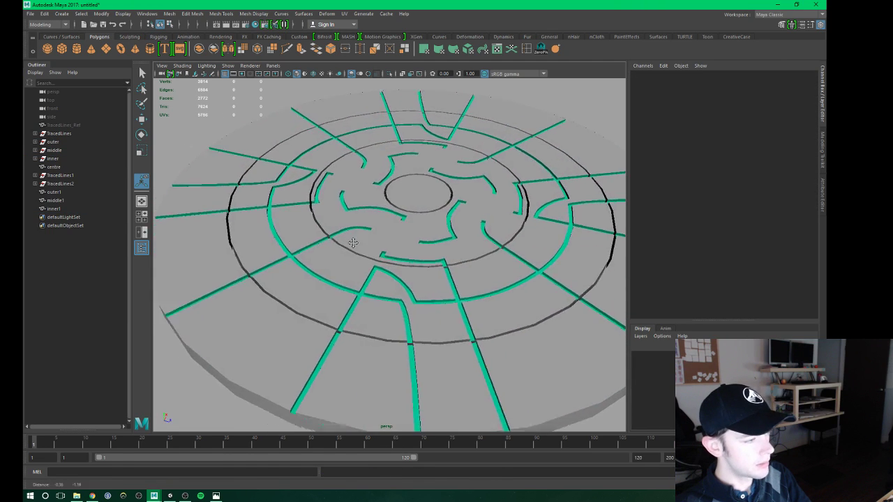
scroll(391, 244, "up", 2)
scroll(398, 255, "up", 3)
scroll(408, 269, "up", 2)
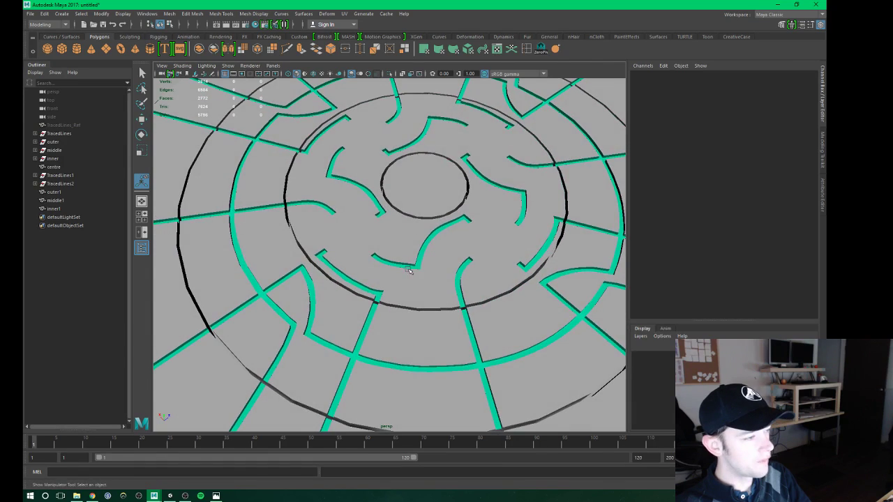
mouse_move(458, 272)
left_mouse_down("alt")
mouse_move(370, 238)
mouse_move(346, 239)
left_mouse_up("alt")
mouse_move(472, 259)
left_mouse_down("alt")
mouse_move(350, 253)
mouse_move(364, 264)
mouse_move(442, 259)
mouse_move(385, 260)
mouse_move(443, 245)
mouse_move(411, 264)
mouse_move(433, 251)
mouse_move(399, 243)
mouse_move(386, 279)
mouse_move(378, 246)
mouse_move(351, 242)
left_mouse_up("alt")
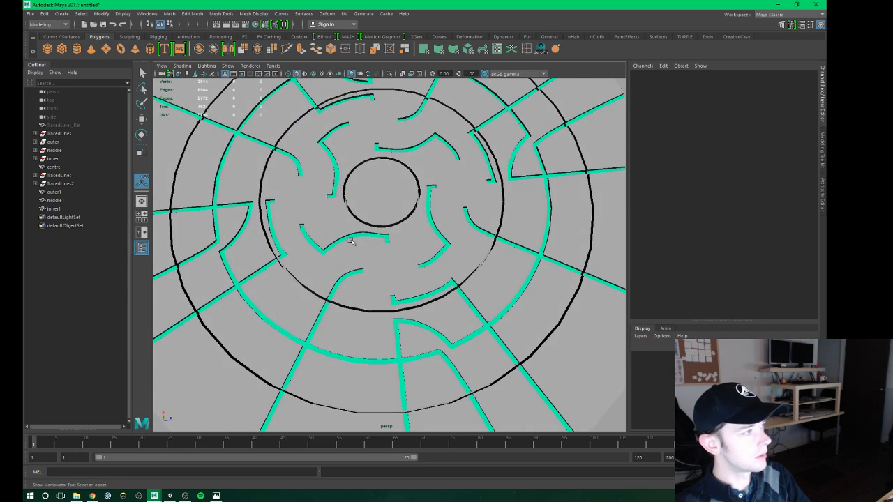
Create a polygon cylinder and roughly set its height and radius in polyCylinder2.
left_click(77, 48)
scroll(360, 211, "up", 3)
scroll(391, 219, "down", 6)
mouse_move(390, 219)
left_mouse_down("alt")
mouse_move(371, 190)
mouse_move(381, 187)
left_mouse_up("alt")
key("w")
key("r")
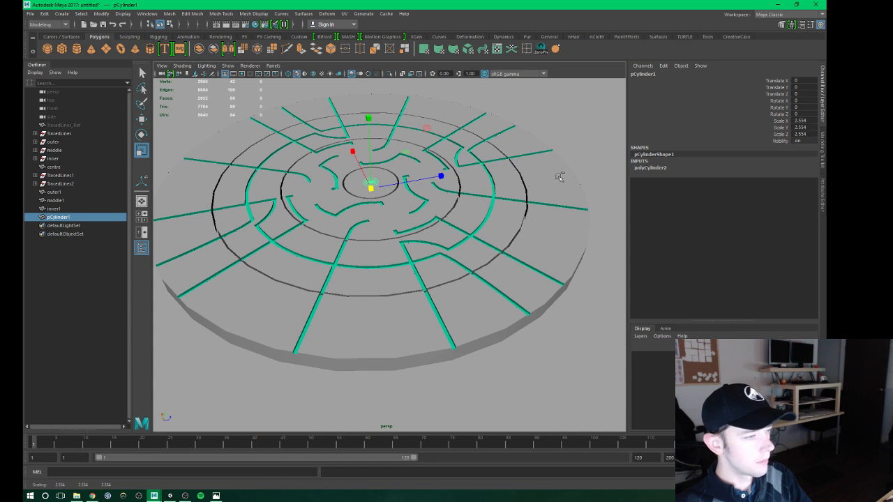
key("ctrl+z")
left_click(656, 169)
left_click(782, 175)
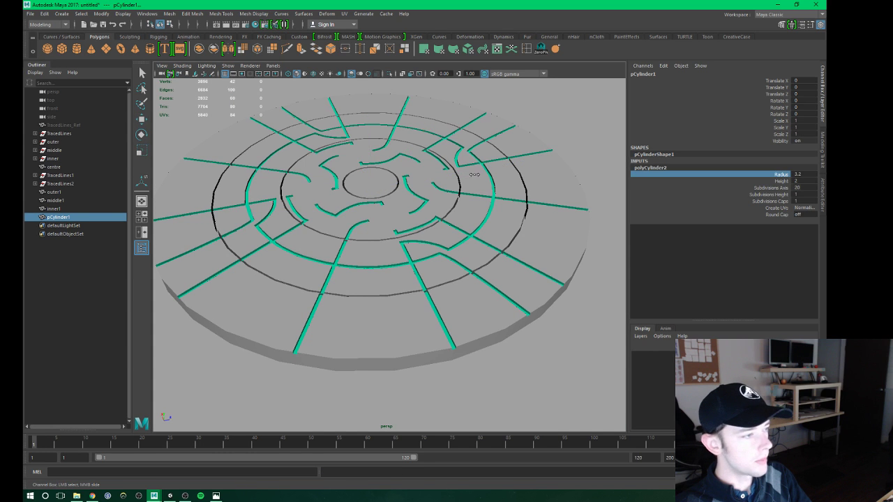
left_click(782, 181)
mouse_move(604, 163)
middle_mouse_down()
mouse_move(518, 170)
mouse_move(412, 148)
middle_mouse_up()
left_click(787, 174)
key("w")
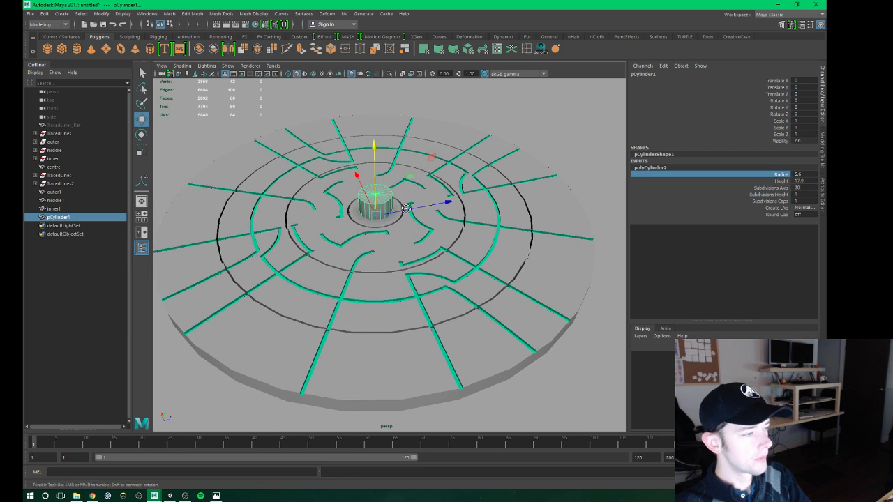
mouse_move(391, 140)
left_mouse_down("alt")
mouse_move(353, 161)
mouse_move(357, 224)
left_mouse_up("alt")
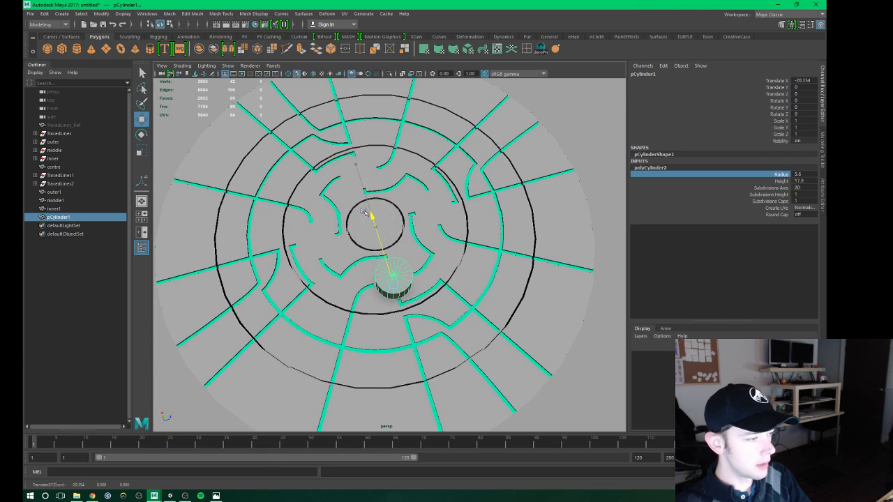
Move the cylinder into the inner ring near X -20 and set radius 6.3.
scroll(404, 286, "up", 2)
scroll(405, 286, "up", 3)
mouse_move(405, 286)
left_mouse_down("alt")
mouse_move(450, 247)
mouse_move(461, 272)
mouse_move(457, 250)
left_mouse_up("alt")
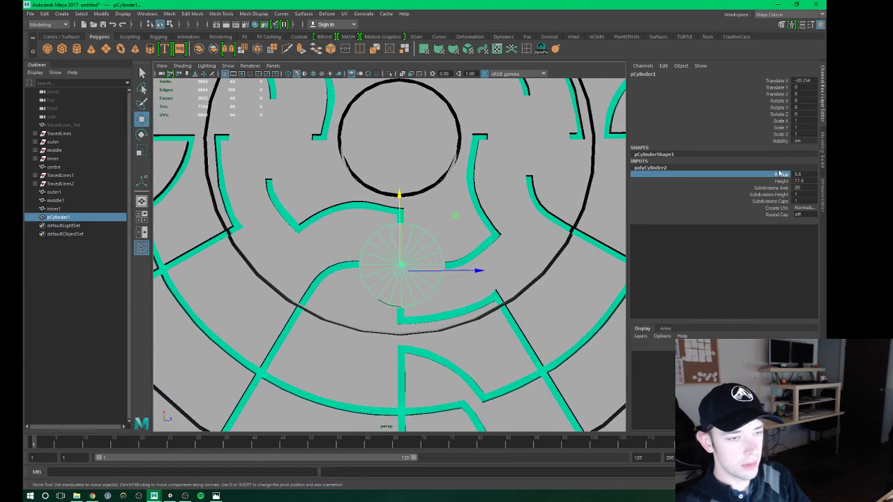
middle_click(523, 209)
middle_click_drag(528, 208, 497, 244)
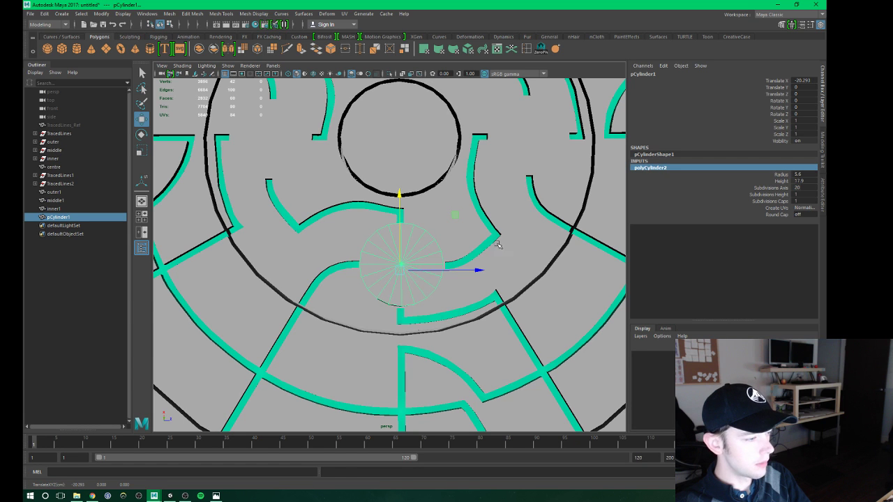
left_click_drag(501, 256, 479, 261, "alt")
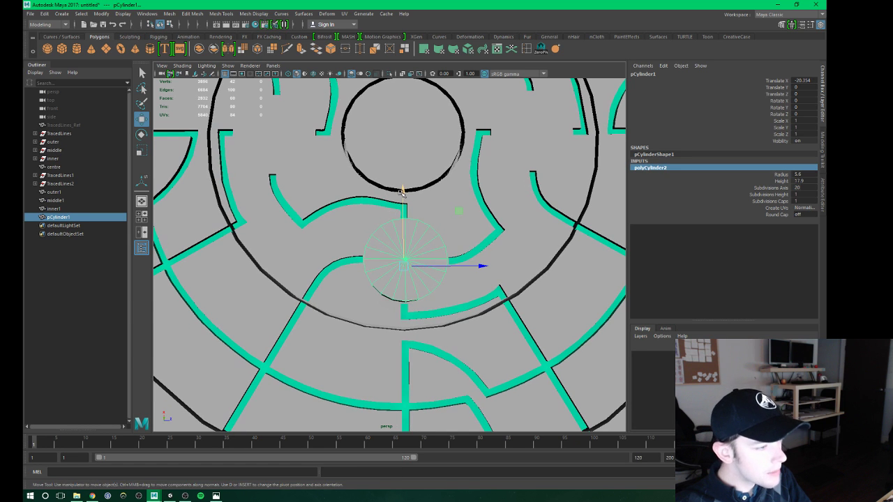
left_click(781, 174)
middle_click_drag(451, 194, 453, 194)
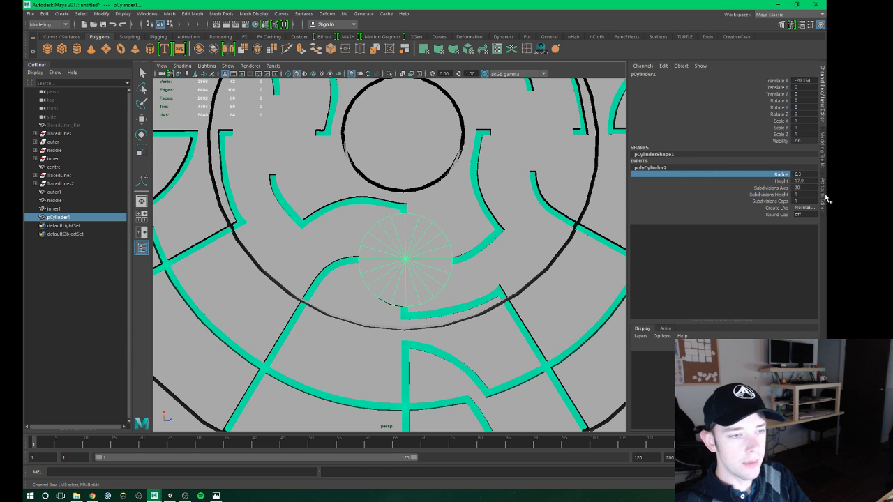
Widen the cylinder to radius 6.9 and inspect it inside the maze.
mouse_move(512, 293)
left_mouse_down("alt")
mouse_move(435, 285)
mouse_move(417, 269)
mouse_move(422, 236)
mouse_move(419, 250)
mouse_move(411, 223)
mouse_move(420, 234)
mouse_move(351, 170)
left_mouse_up("alt")
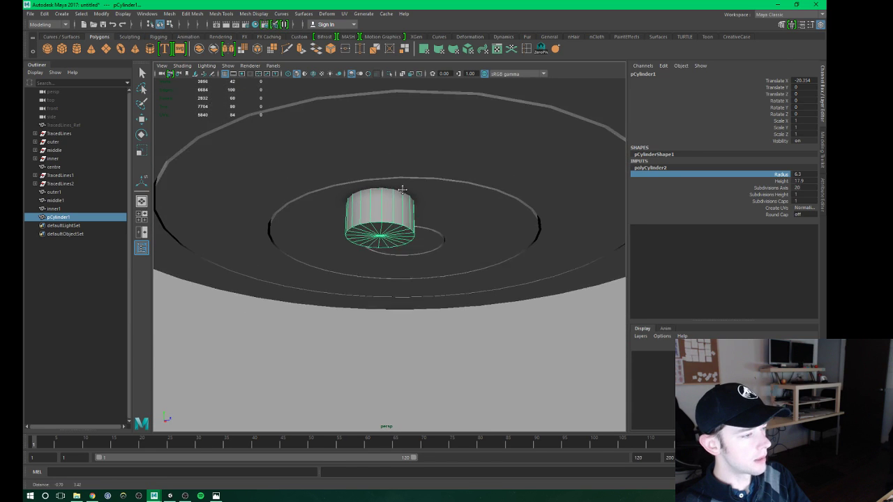
left_click_drag(397, 152, 414, 203, "alt")
mouse_move(409, 230)
left_mouse_down("alt")
mouse_move(316, 277)
mouse_move(436, 309)
mouse_move(372, 288)
left_mouse_up("alt")
key("w")
key("r")
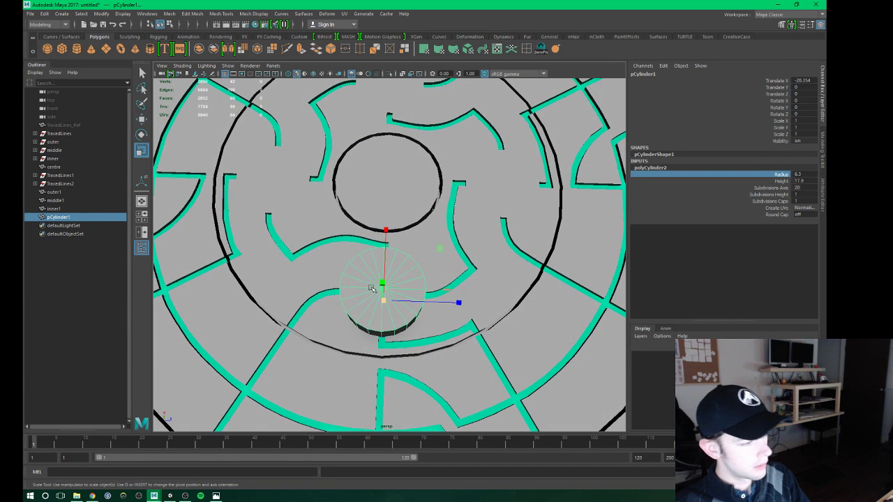
middle_click_drag(569, 228, 524, 237)
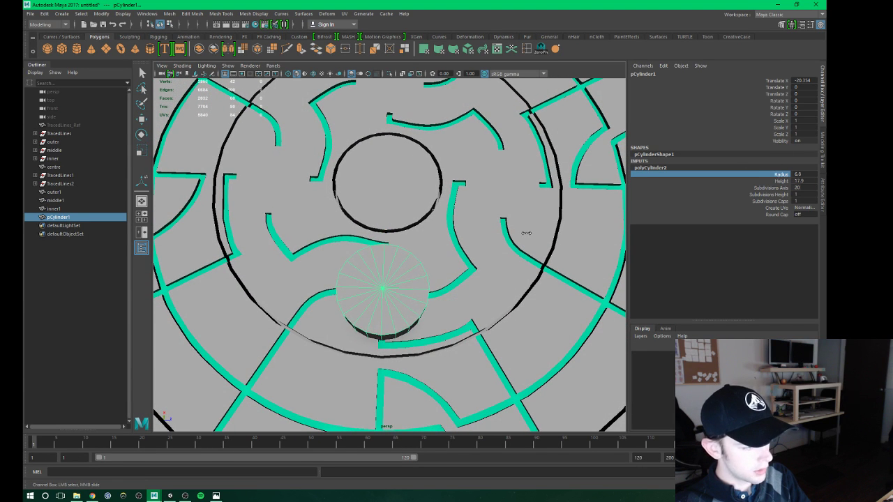
key("w")
left_click_drag(477, 265, 406, 225, "alt")
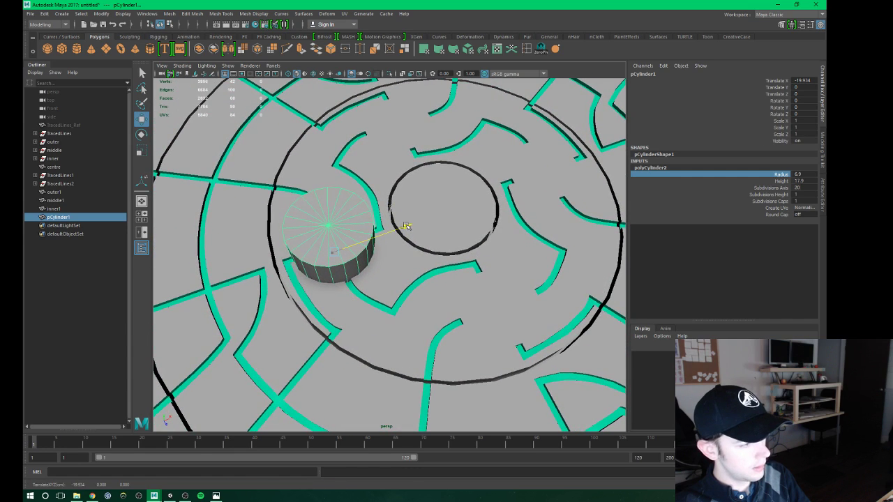
scroll(410, 244, "up", 3)
mouse_move(414, 263)
left_mouse_down("alt")
mouse_move(478, 256)
mouse_move(494, 277)
mouse_move(430, 275)
left_mouse_up("alt")
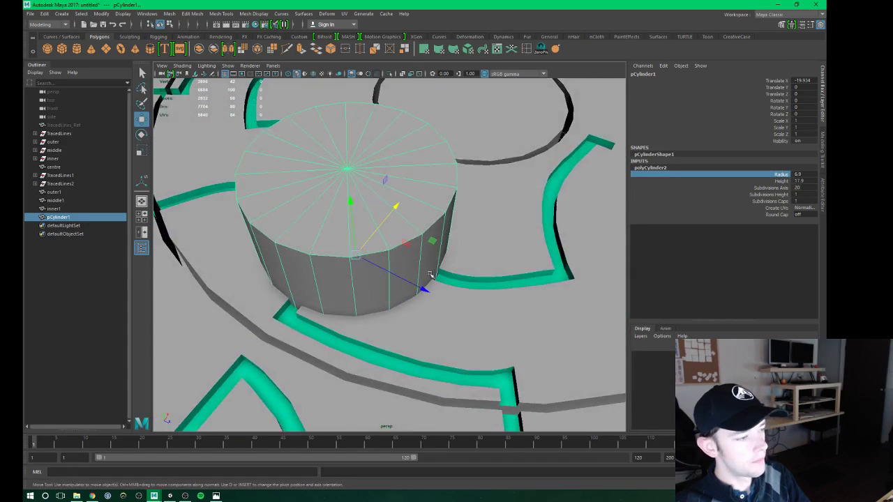
scroll(430, 275, "down", 5)
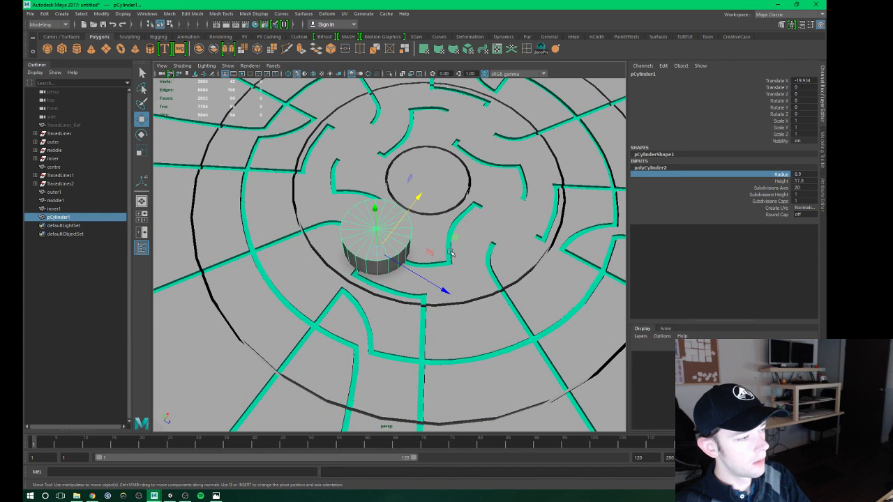
left_click_drag(450, 252, 373, 226, "alt")
right_click_drag(373, 227, 339, 412)
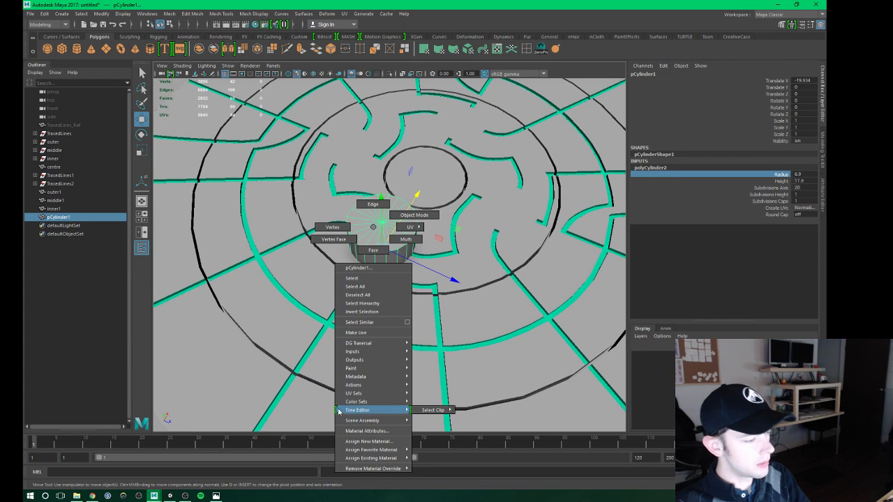
mouse_move(371, 450)
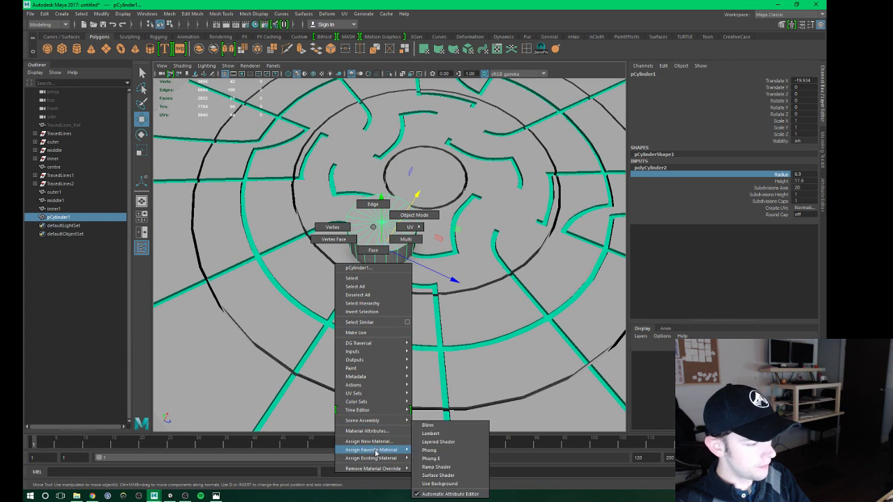
Assign a new Lambert material to the cylinder token and tumble around to check it.
left_click(431, 433)
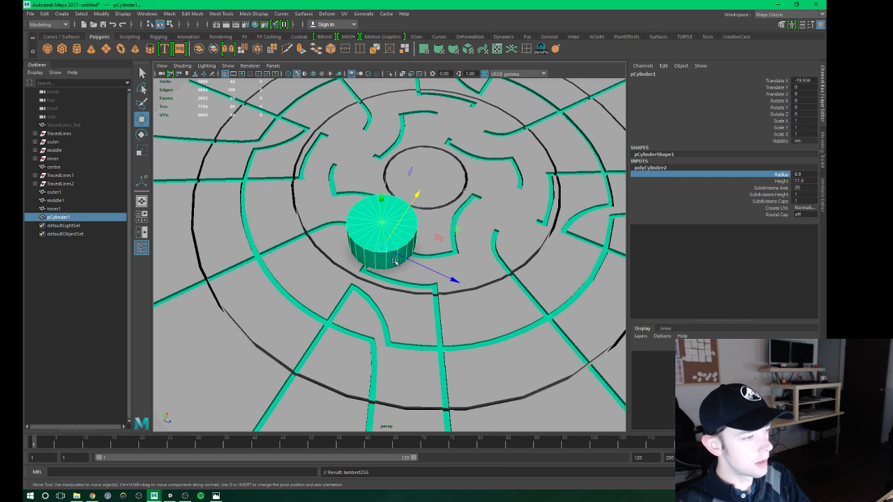
left_click_drag(438, 193, 430, 200, "alt")
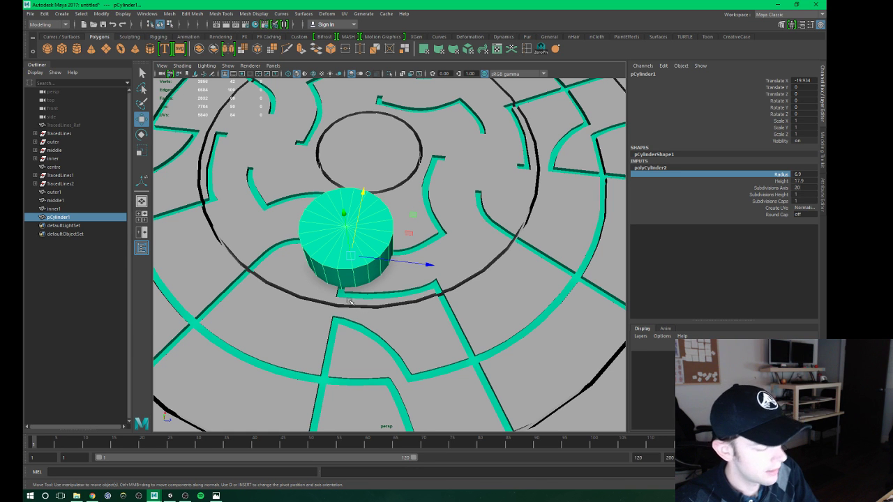
mouse_move(417, 288)
left_mouse_down("alt")
mouse_move(411, 298)
mouse_move(433, 300)
mouse_move(395, 280)
mouse_move(385, 246)
mouse_move(390, 251)
left_mouse_up("alt")
scroll(407, 276, "down", 5)
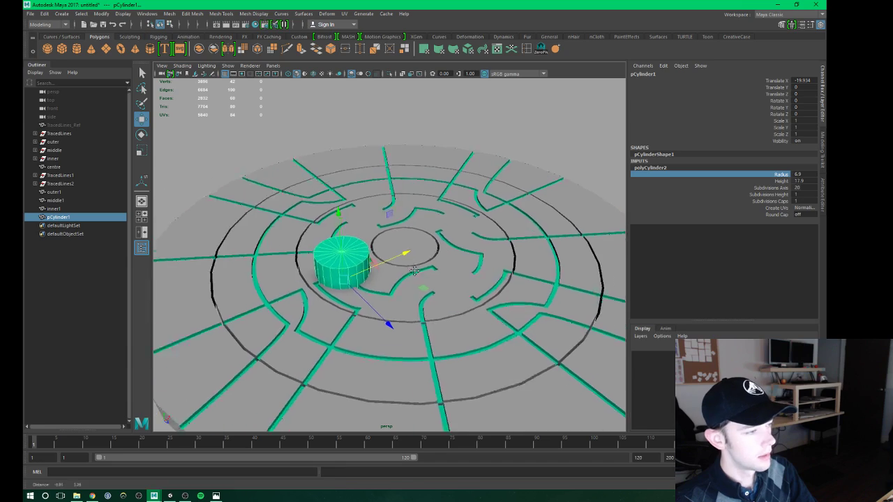
scroll(405, 272, "up", 3)
scroll(425, 297, "up", 3)
mouse_move(424, 297)
left_mouse_down("alt")
mouse_move(376, 272)
mouse_move(411, 255)
mouse_move(356, 249)
left_mouse_up("alt")
left_click_drag(294, 201, 402, 253, "alt")
mouse_move(472, 299)
left_mouse_down("alt")
mouse_move(454, 298)
mouse_move(362, 232)
mouse_move(343, 303)
left_mouse_up("alt")
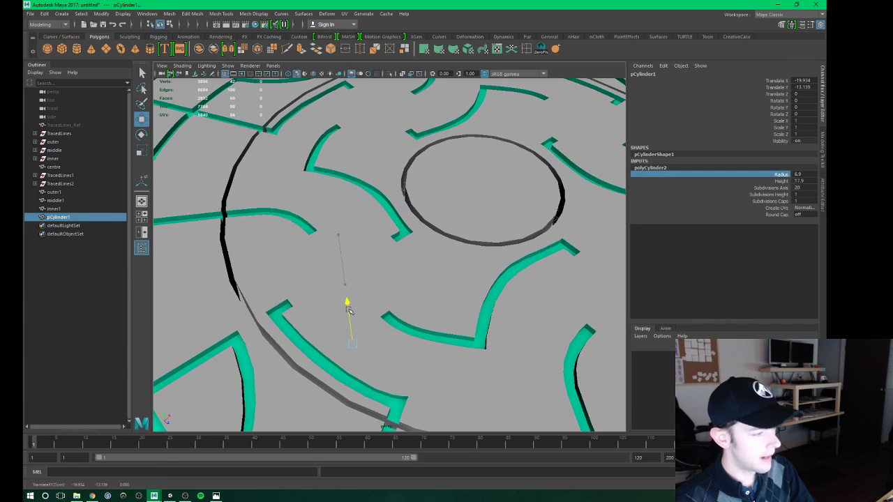
key("ctrl+z")
key("ctrl+z")
mouse_move(445, 284)
left_mouse_down("alt")
mouse_move(424, 259)
mouse_move(417, 308)
left_mouse_up("alt")
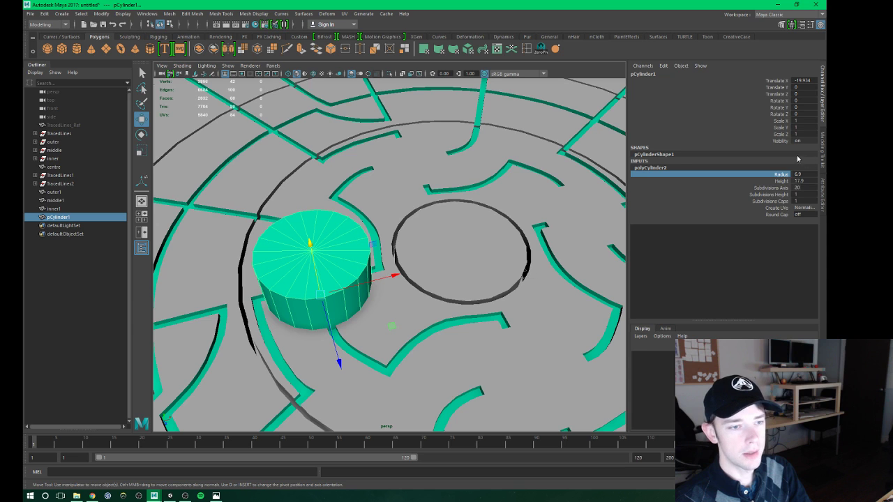
Set the cylinder's Height to 16, Radius to 7, and Translate X to -20.
double_click(805, 180)
type("18")
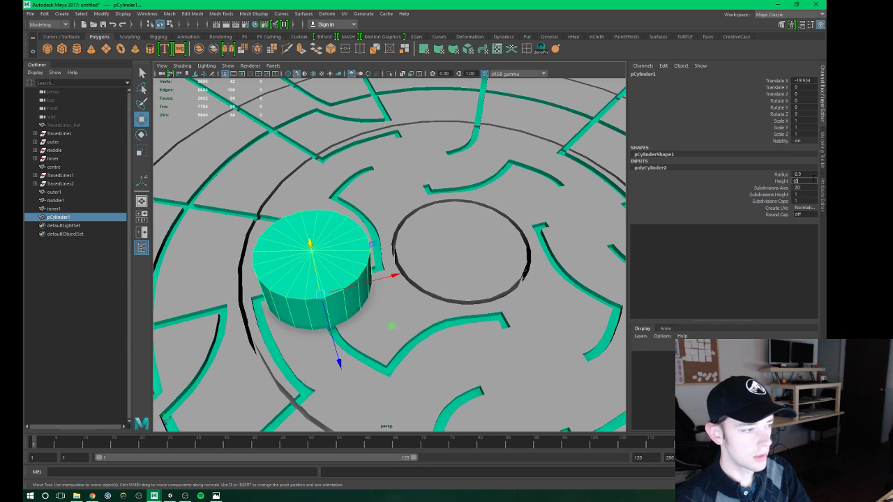
key("shift+Tab")
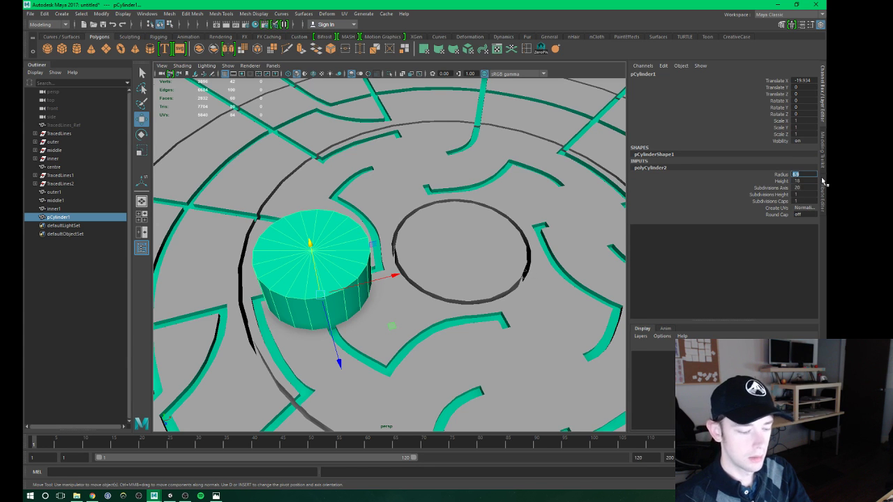
type("69")
key("Return")
key("Return")
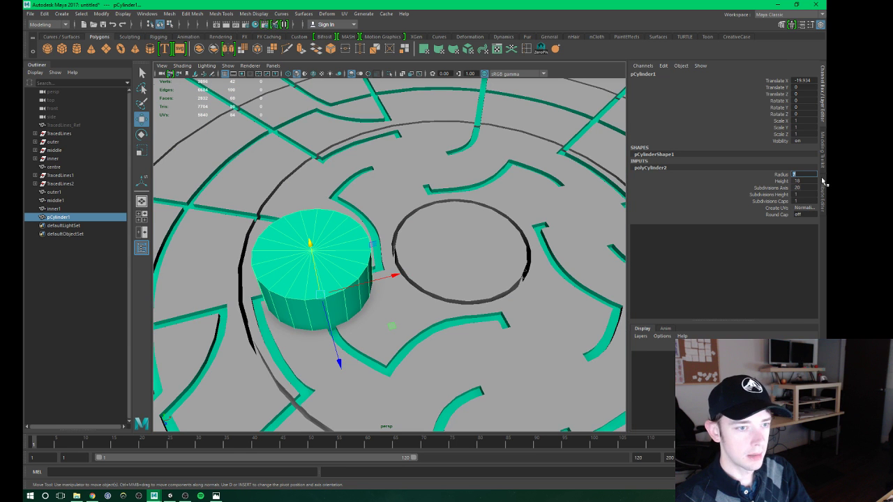
left_click_drag(436, 251, 415, 269, "alt")
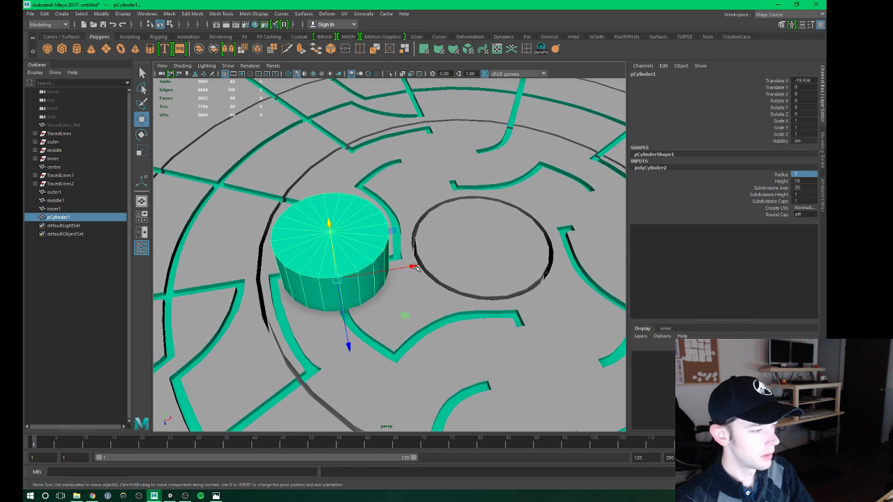
left_click_drag(467, 292, 429, 295, "alt")
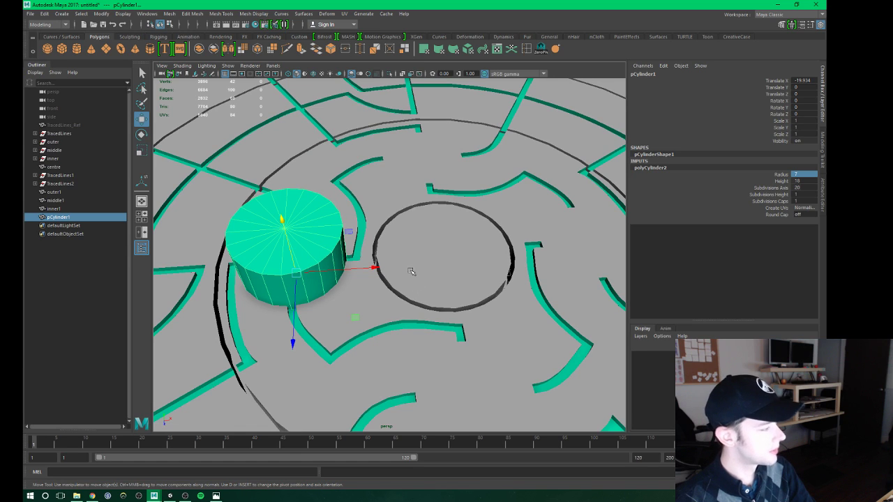
mouse_move(391, 258)
left_mouse_down("alt")
mouse_move(377, 262)
mouse_move(417, 261)
mouse_move(387, 254)
left_mouse_up("alt")
double_click(805, 81)
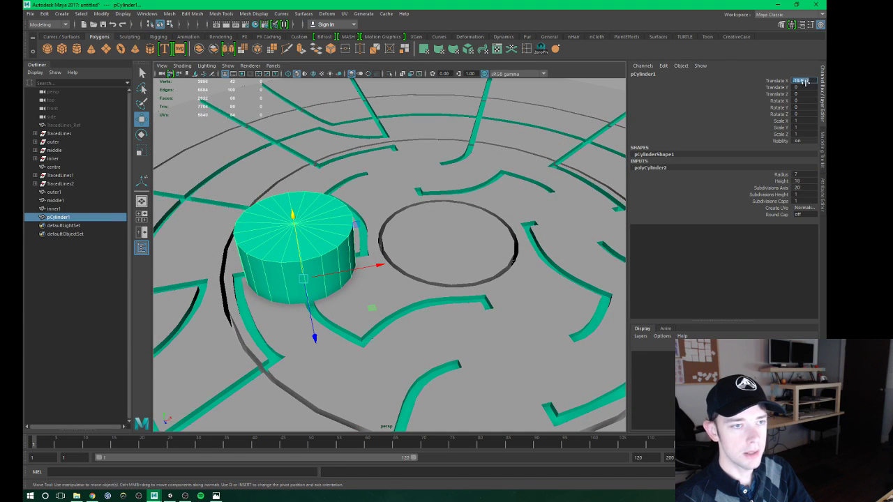
type("-20")
key("Return")
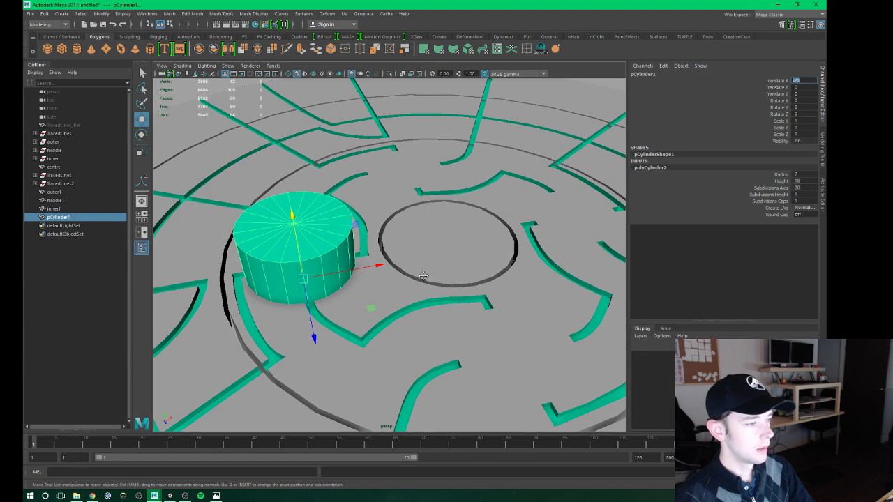
mouse_move(424, 276)
left_mouse_down("alt")
mouse_move(425, 295)
mouse_move(415, 295)
left_mouse_up("alt")
Duplicate the cylinder to X 20 opposite, then duplicate both cylinders together.
key("ctrl+d")
type("20")
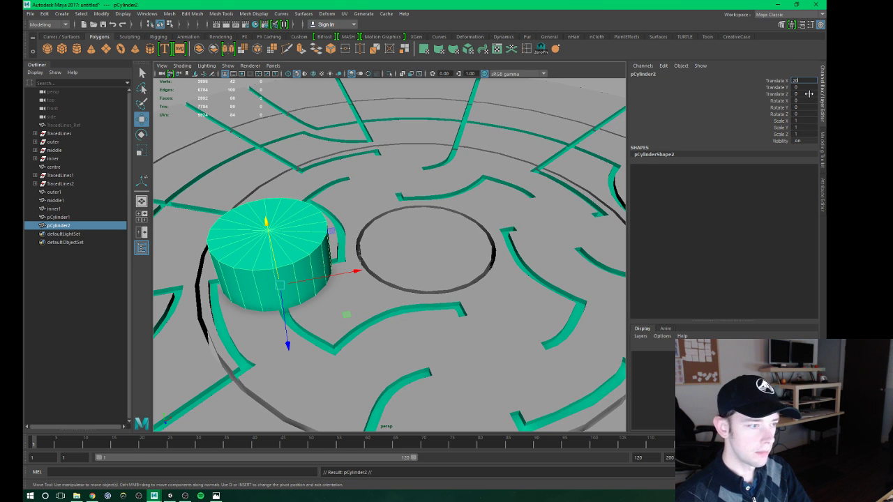
key("Return")
mouse_move(463, 235)
left_mouse_down("alt")
mouse_move(419, 235)
mouse_move(352, 261)
left_mouse_up("alt")
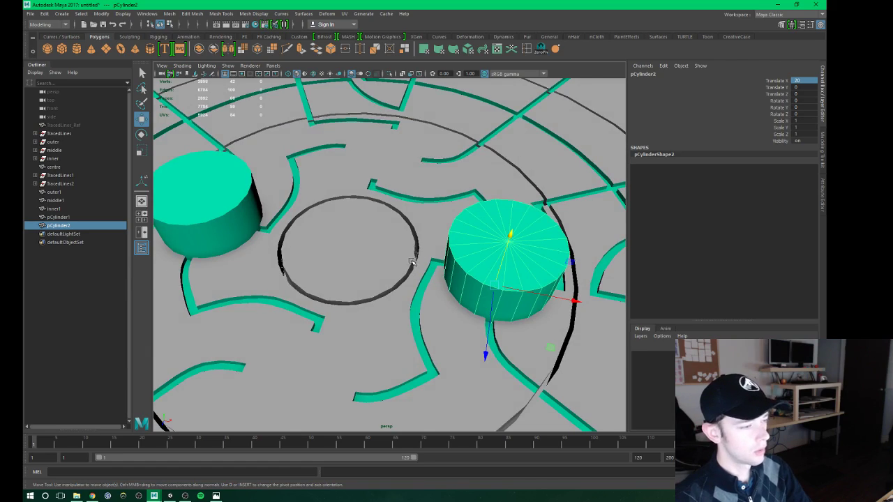
mouse_move(411, 261)
left_mouse_down("alt")
mouse_move(383, 265)
mouse_move(349, 233)
mouse_move(347, 216)
mouse_move(396, 234)
mouse_move(385, 270)
mouse_move(411, 256)
mouse_move(373, 263)
mouse_move(382, 244)
mouse_move(391, 266)
left_mouse_up("alt")
left_click(362, 286, "shift")
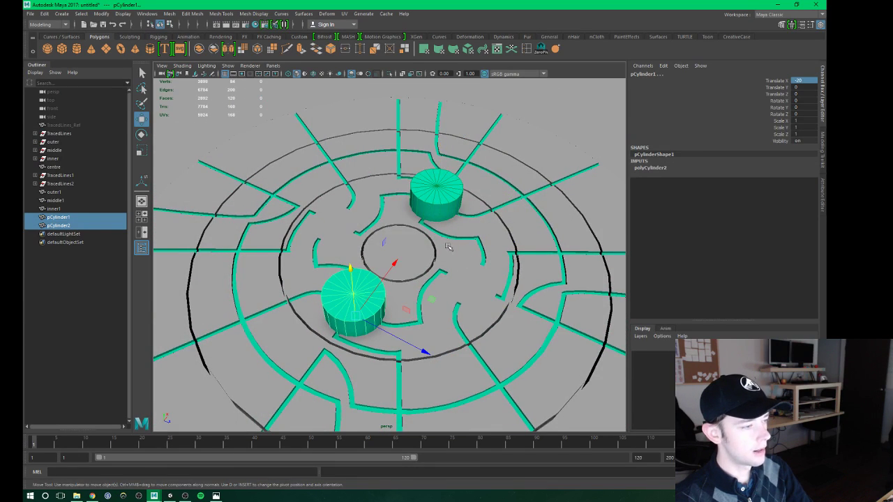
middle_click_drag(448, 246, 440, 244, "alt")
key("ctrl+d")
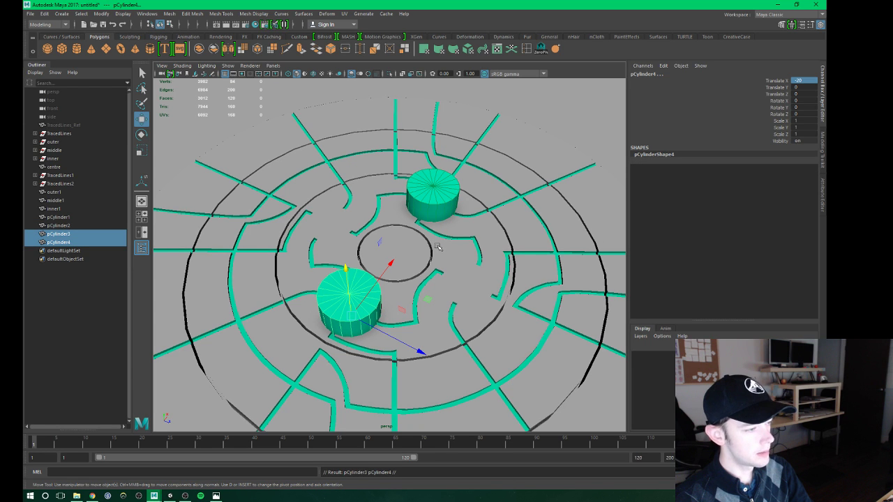
Move pCylinder1 to Translate X 0, Z -20.
left_click(351, 291)
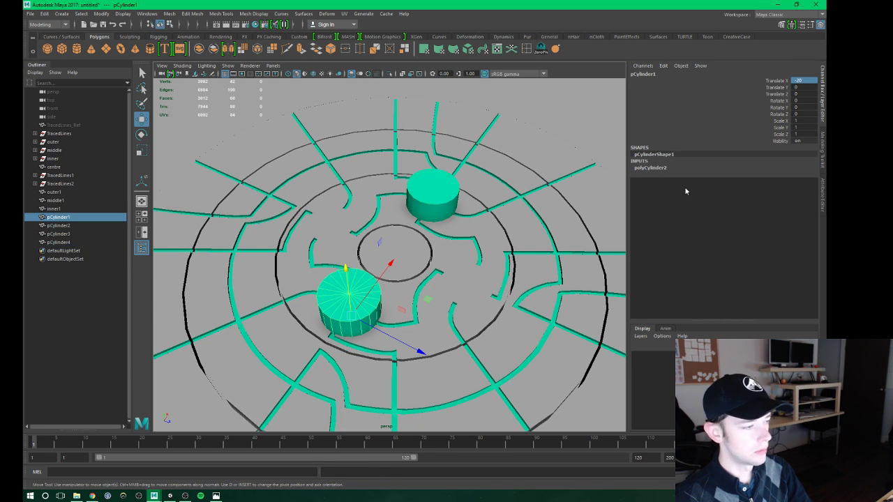
type("0")
key("Tab")
key("Tab")
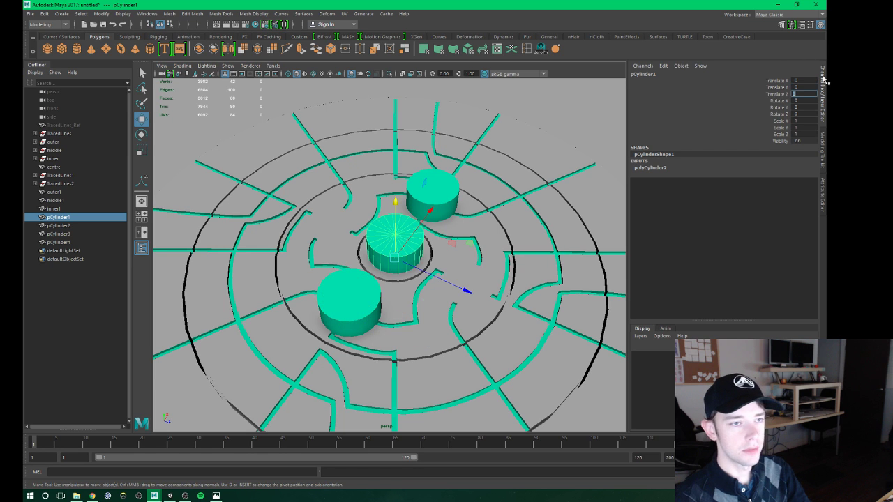
type("-20")
key("Tab")
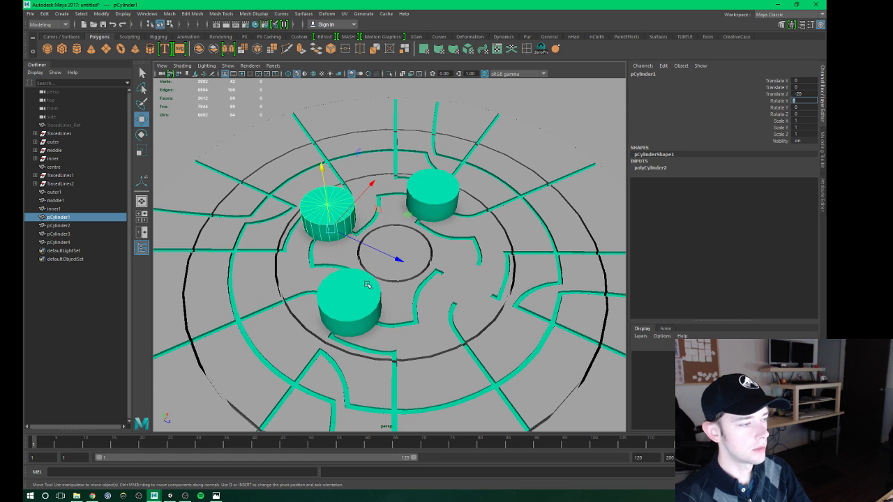
Move pCylinder3 to Translate X 0, Z 20, then select pCylinder4.
left_click(368, 286)
left_click(443, 197)
left_click(805, 79)
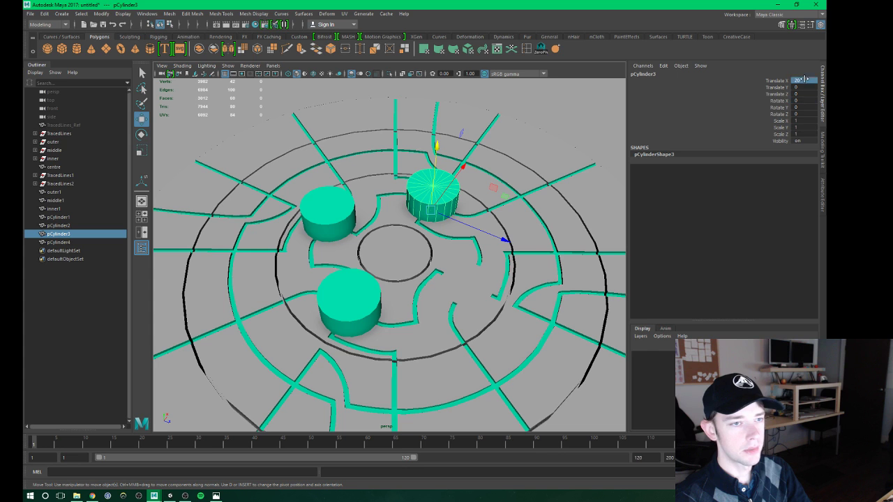
key("Tab")
key("Tab")
type("20")
key("Return")
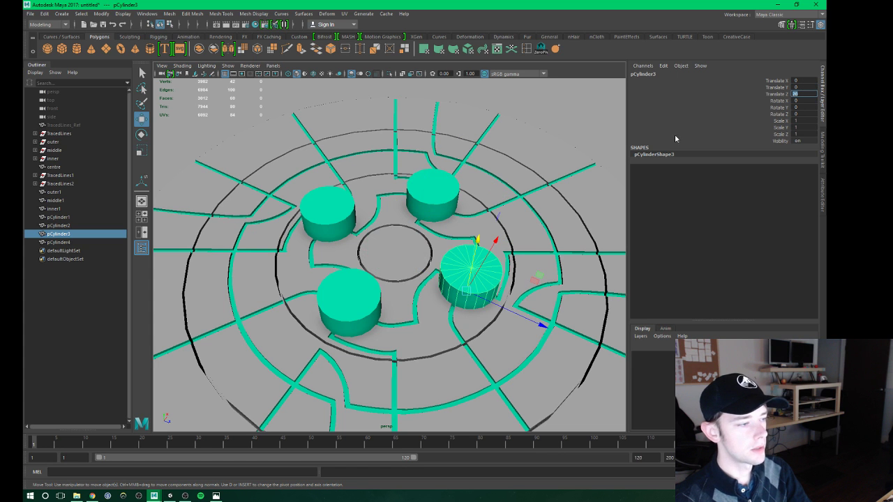
left_click_drag(404, 244, 421, 250, "alt")
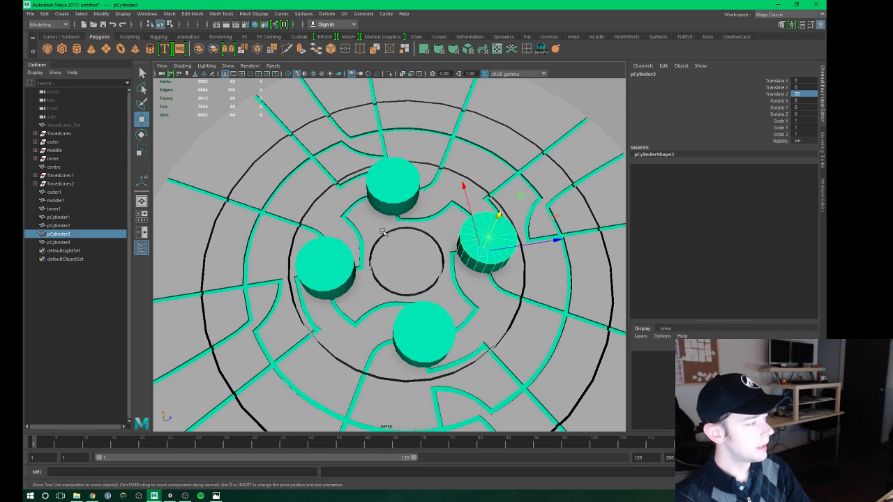
mouse_move(383, 232)
left_mouse_down("alt")
mouse_move(399, 273)
mouse_move(392, 187)
mouse_move(376, 186)
left_mouse_up("alt")
left_click(400, 277)
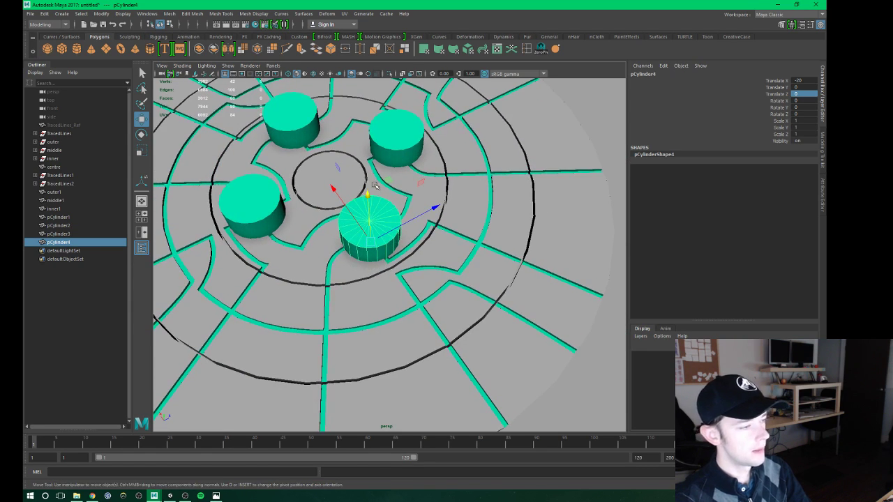
Duplicate the front cylinder and set the copy's Translate X to -40.
key("ctrl+d")
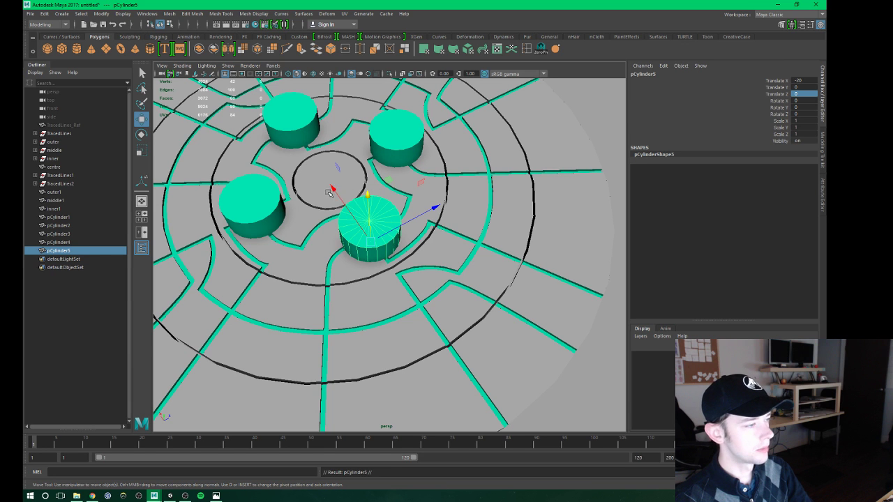
middle_click_drag(332, 191, 378, 242)
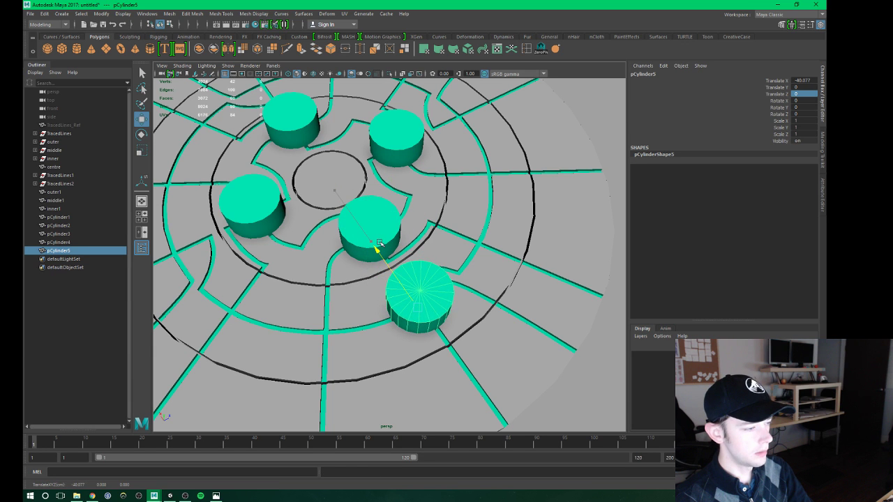
left_click_drag(484, 269, 385, 313, "alt")
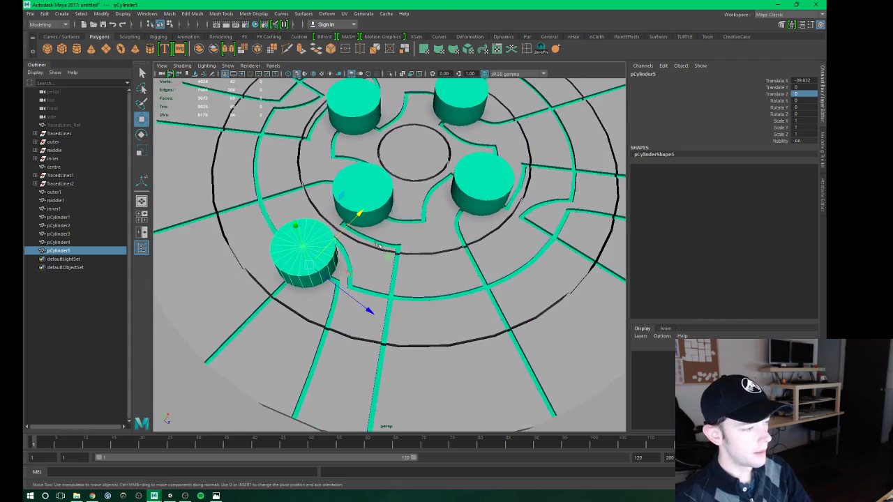
scroll(367, 309, "up", 5)
mouse_move(403, 241)
left_mouse_down("alt")
mouse_move(373, 271)
mouse_move(475, 263)
mouse_move(434, 264)
mouse_move(458, 259)
mouse_move(478, 265)
left_mouse_up("alt")
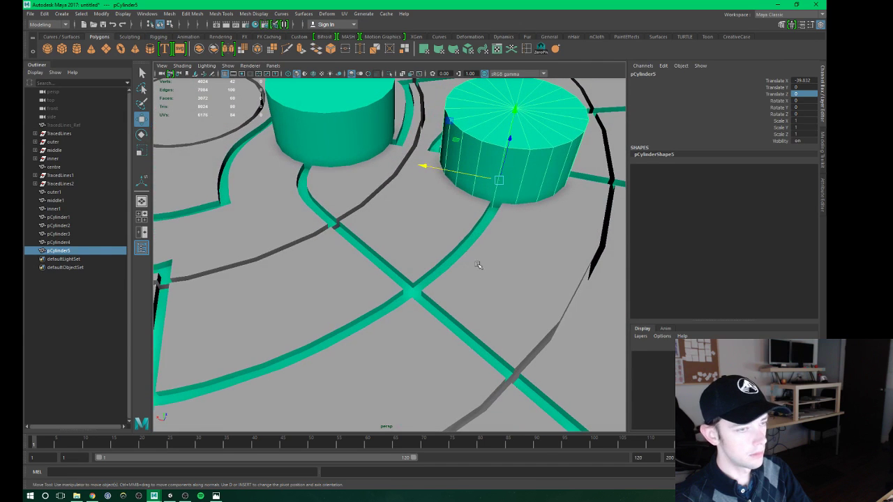
double_click(802, 80)
type("-40")
key("Return")
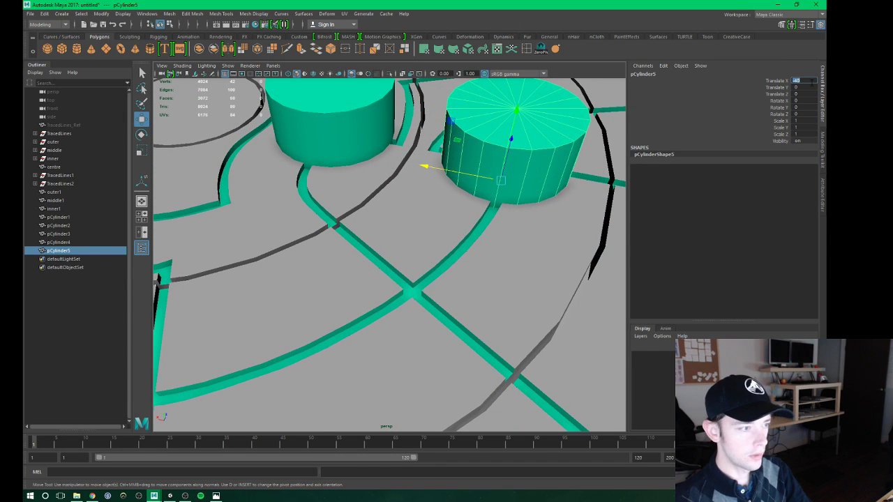
Duplicate the outer cylinder again and move the copy to Translate X 40.
mouse_move(425, 162)
left_mouse_down("alt")
mouse_move(413, 165)
mouse_move(463, 200)
mouse_move(442, 221)
mouse_move(417, 226)
left_mouse_up("alt")
mouse_move(396, 255)
left_mouse_down("alt")
mouse_move(412, 209)
mouse_move(356, 255)
mouse_move(408, 287)
mouse_move(403, 292)
left_mouse_up("alt")
scroll(401, 282, "down", 3)
scroll(405, 279, "down", 3)
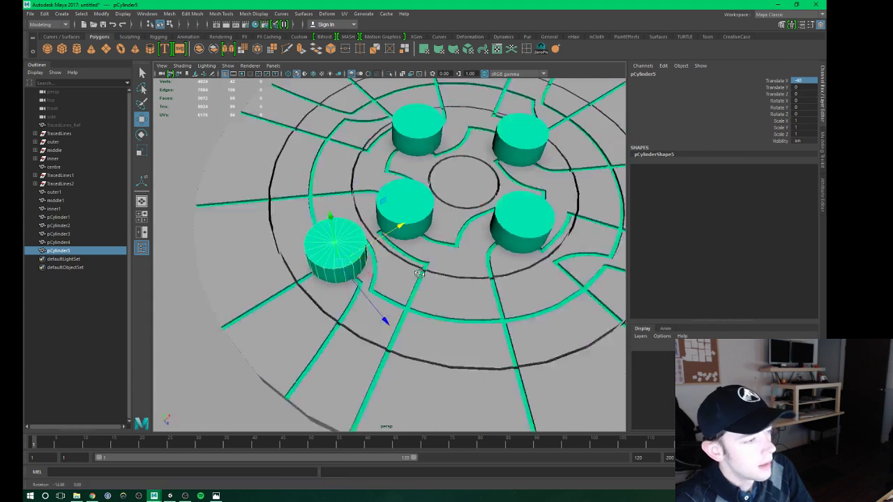
scroll(411, 278, "down", 3)
scroll(419, 274, "down", 2)
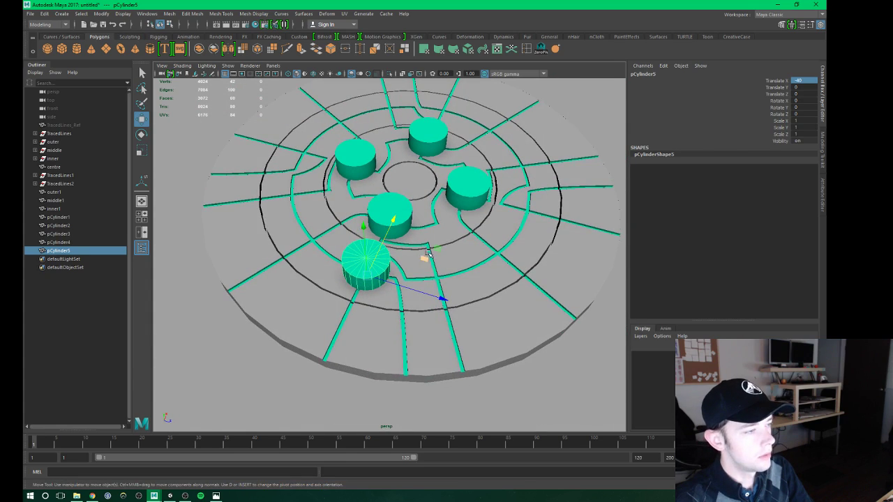
left_click_drag(428, 253, 405, 274, "alt")
key("ctrl+d")
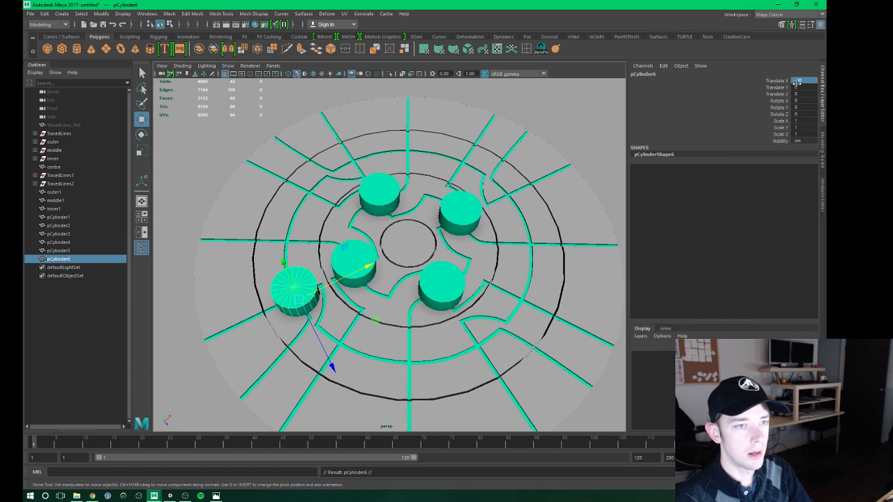
type("40")
key("Return")
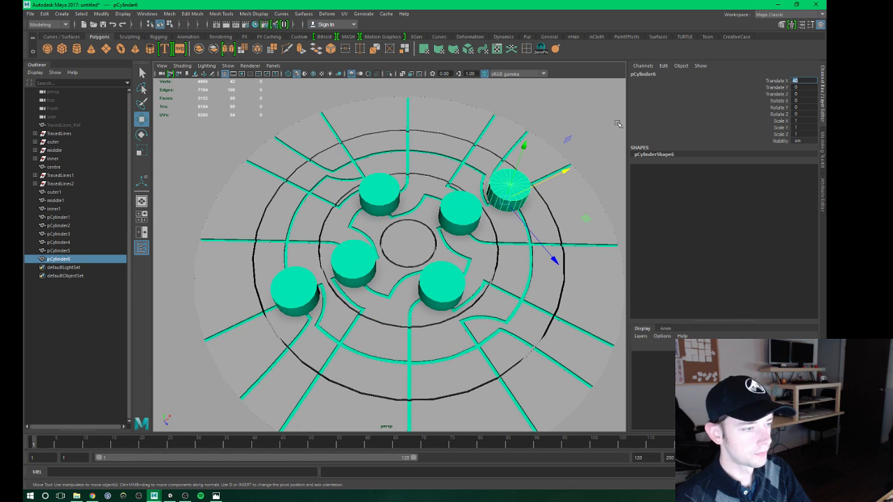
Make a third copy at Translate X 0, Translate Z -40.
mouse_move(423, 246)
left_mouse_down("alt")
mouse_move(440, 202)
mouse_move(452, 201)
left_mouse_up("alt")
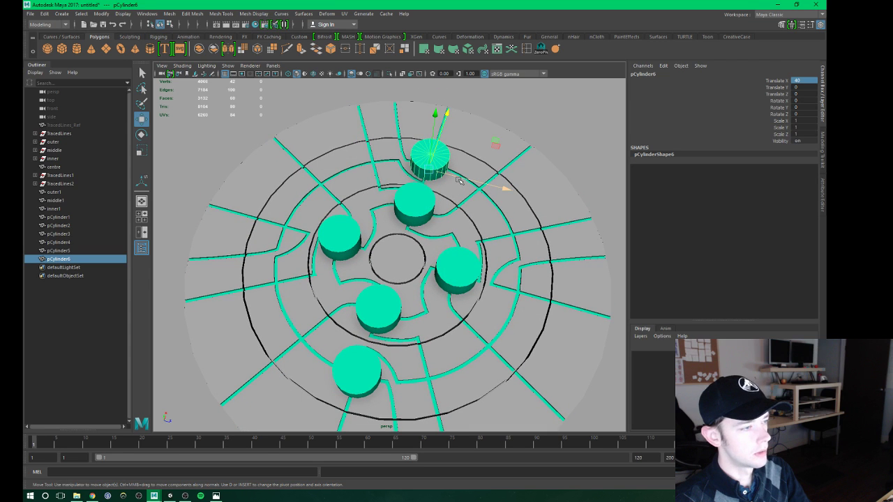
key("ctrl+d")
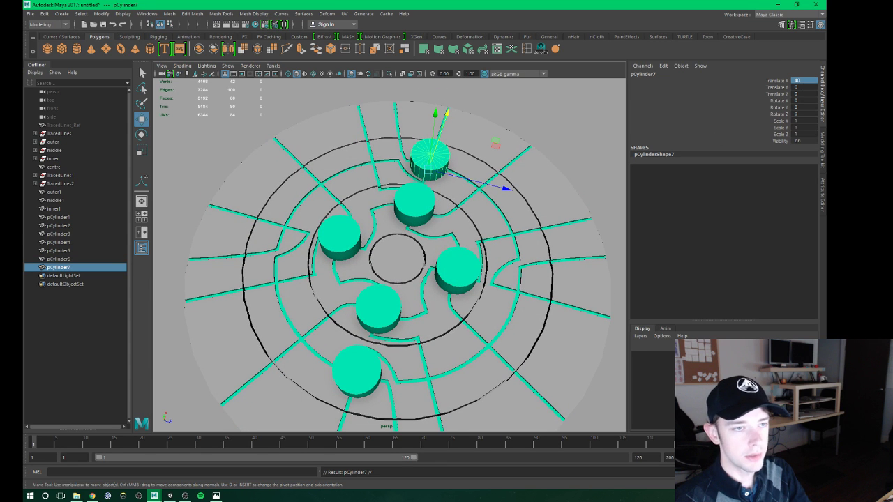
type("0")
key("Tab")
key("Tab")
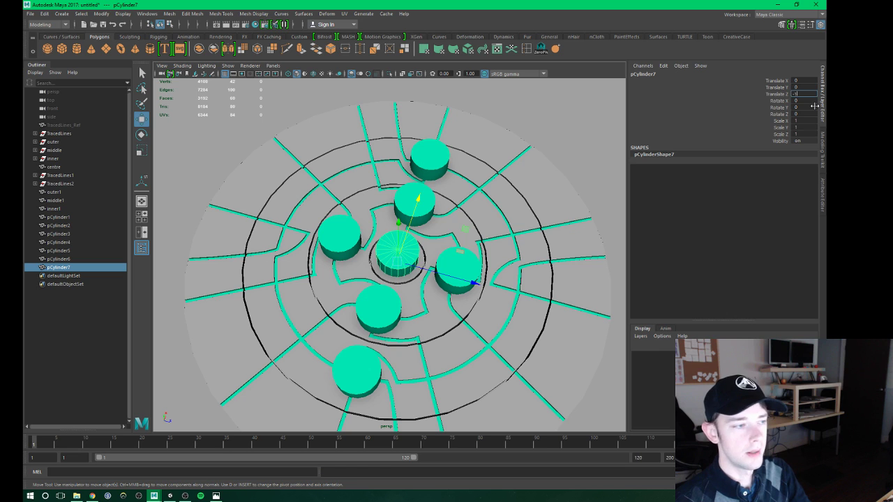
type("40")
key("Return")
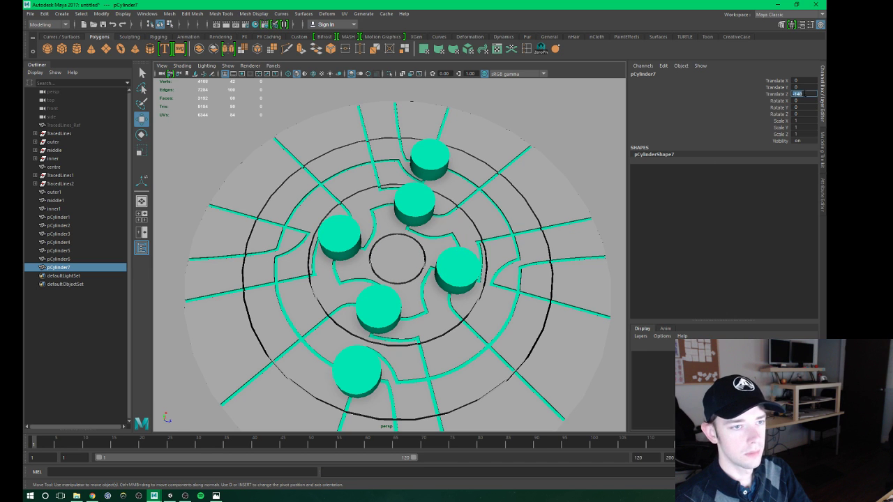
key("Return")
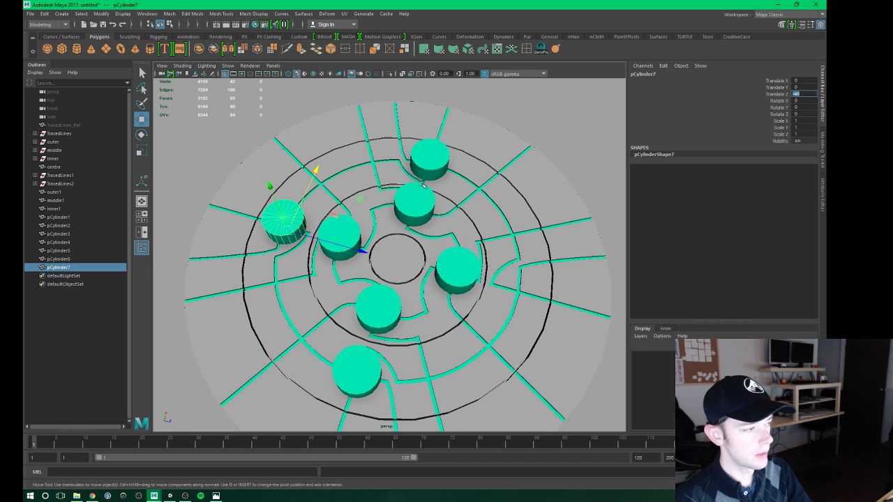
Add a fourth copy at Translate Z 40, then select pCylinder5 through pCylinder8.
middle_click_drag(401, 236, 394, 233, "alt")
key("ctrl+d")
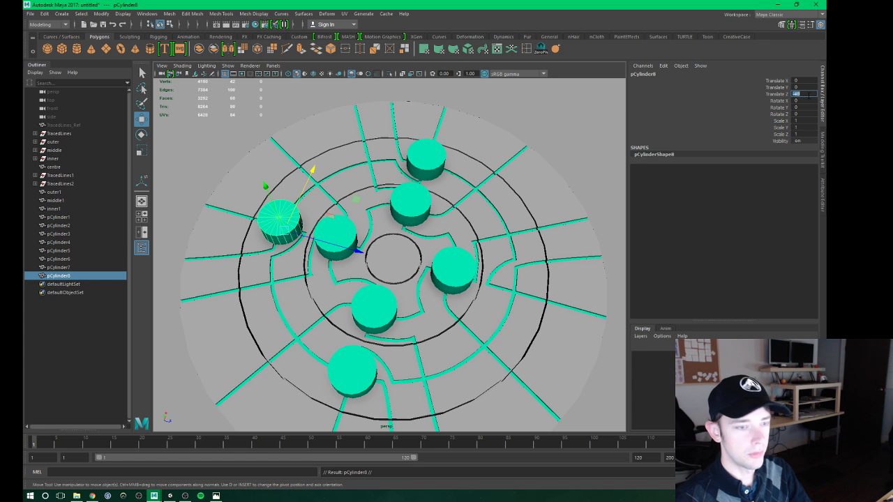
type("-40")
key("Return")
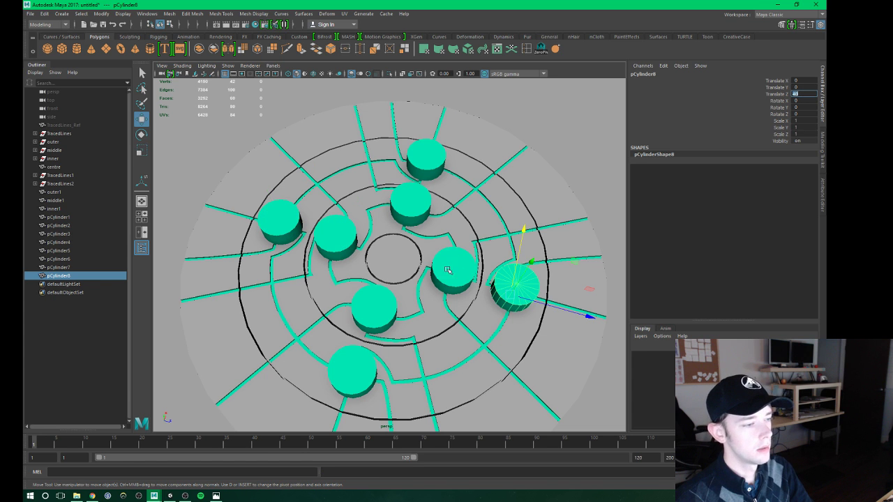
left_click_drag(448, 271, 453, 276, "alt")
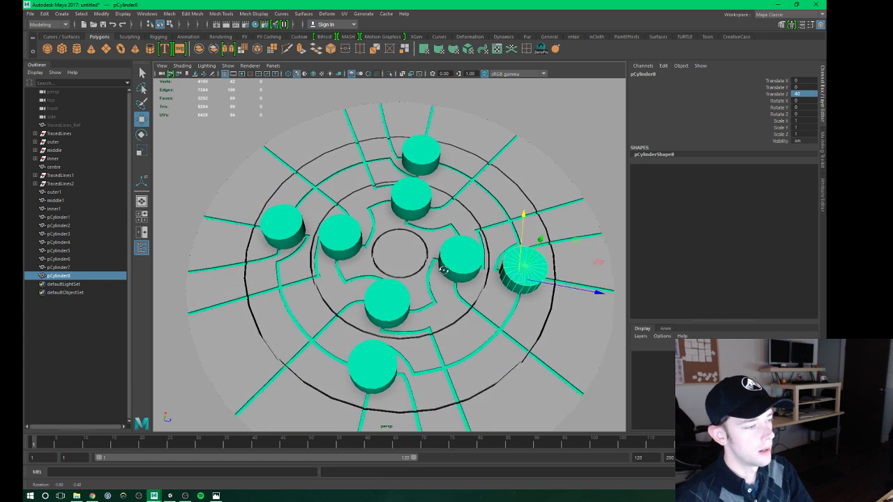
left_click(62, 252, "shift")
Combine the four outer cylinders into a single mesh, pCylinder9.
left_click(169, 13)
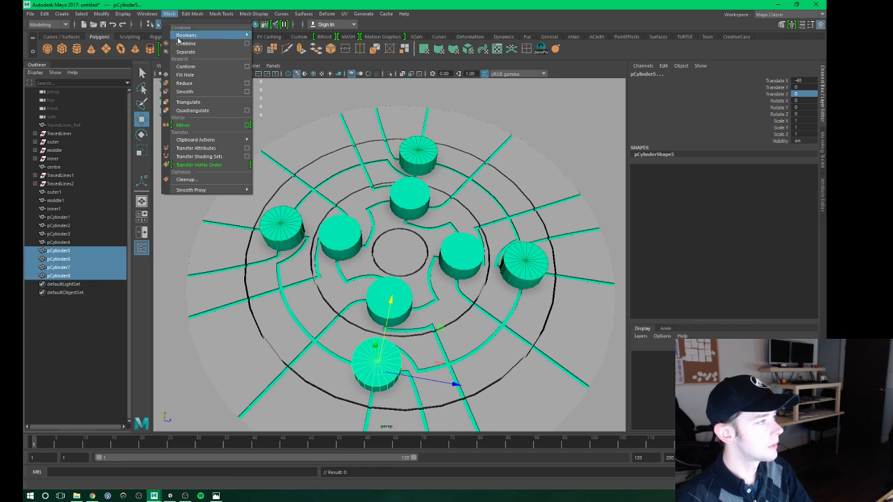
left_click(180, 47)
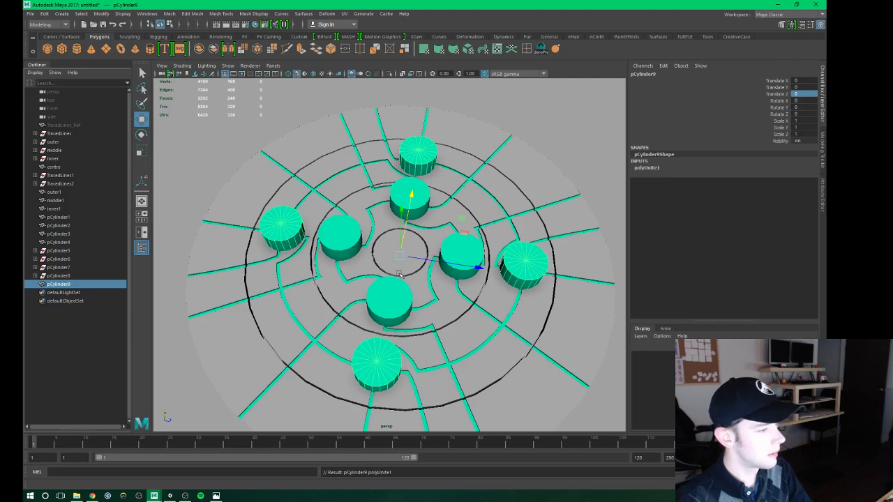
left_click_drag(400, 274, 402, 261, "alt")
scroll(373, 277, "up", 2)
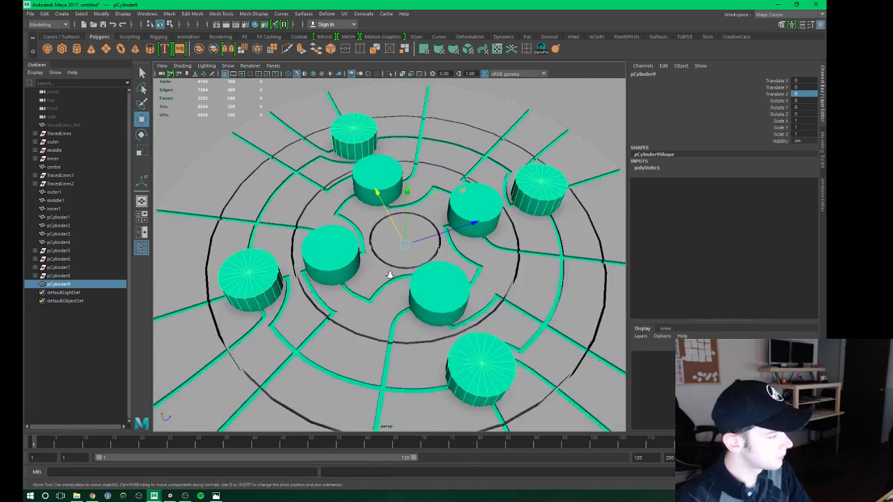
scroll(380, 272, "up", 3)
scroll(387, 269, "up", 3)
scroll(393, 265, "up", 3)
Orbit and zoom to inspect the combined ring from above, around the maze centre.
left_click_drag(393, 265, 377, 287, "alt")
scroll(377, 286, "up", 3)
scroll(377, 287, "down", 3)
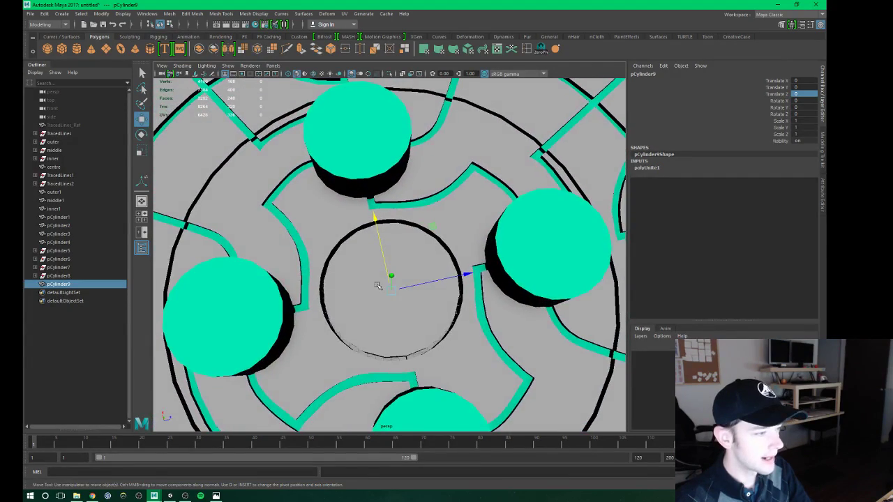
scroll(393, 292, "down", 3)
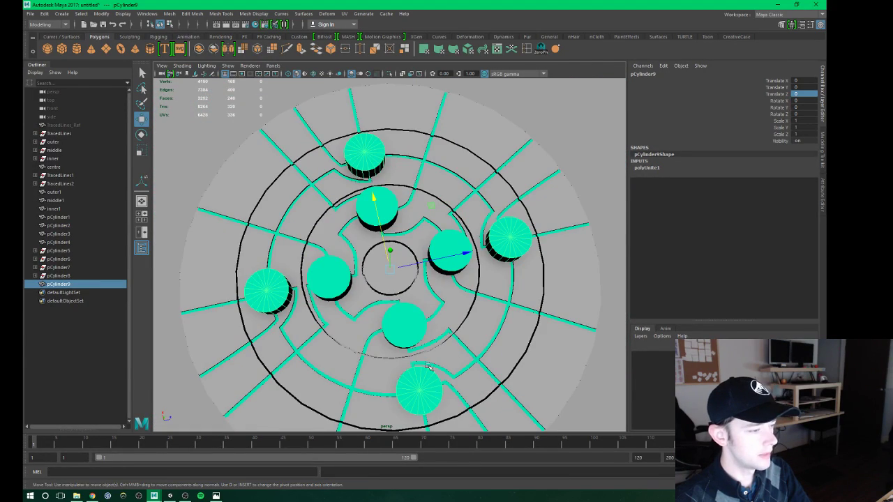
left_click_drag(351, 142, 334, 227, "alt")
scroll(390, 258, "up", 3)
mouse_move(390, 258)
left_mouse_down("alt")
mouse_move(400, 227)
mouse_move(402, 274)
left_mouse_up("alt")
scroll(422, 283, "down", 3)
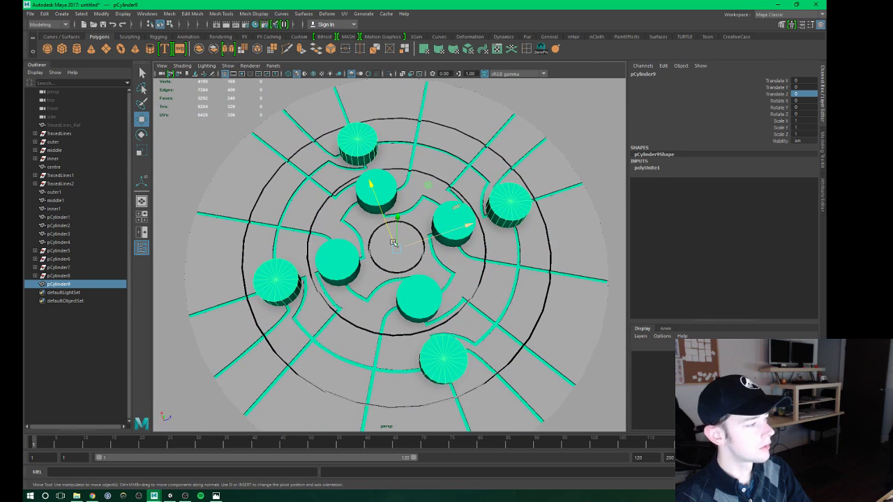
left_click(44, 14)
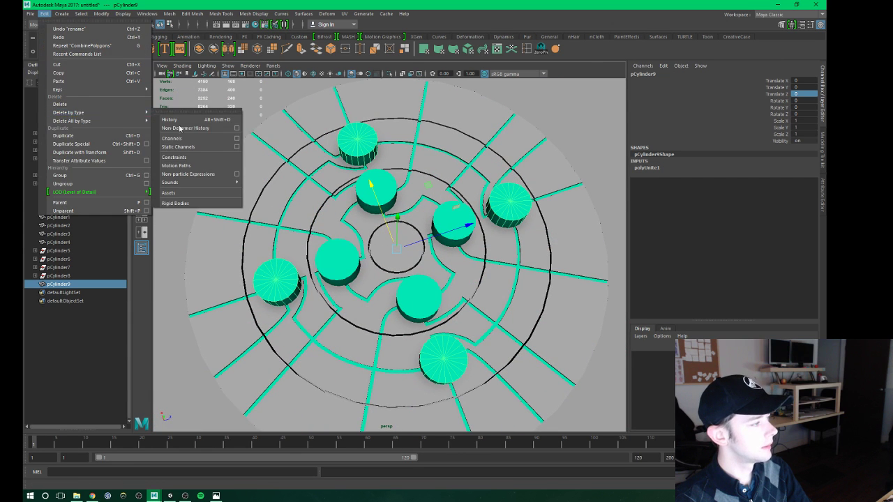
Delete the combined ring's history, duplicate it, and rotate the copy 30 degrees in Y.
left_click(199, 118)
middle_click_drag(356, 251, 327, 252, "alt")
mouse_move(327, 251)
left_mouse_down("alt")
mouse_move(344, 229)
mouse_move(380, 261)
left_mouse_up("alt")
key("ctrl+d")
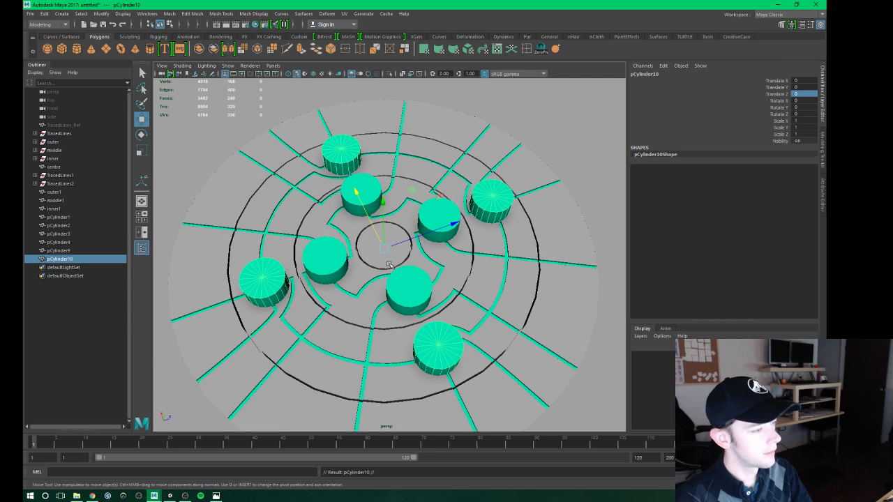
key("e")
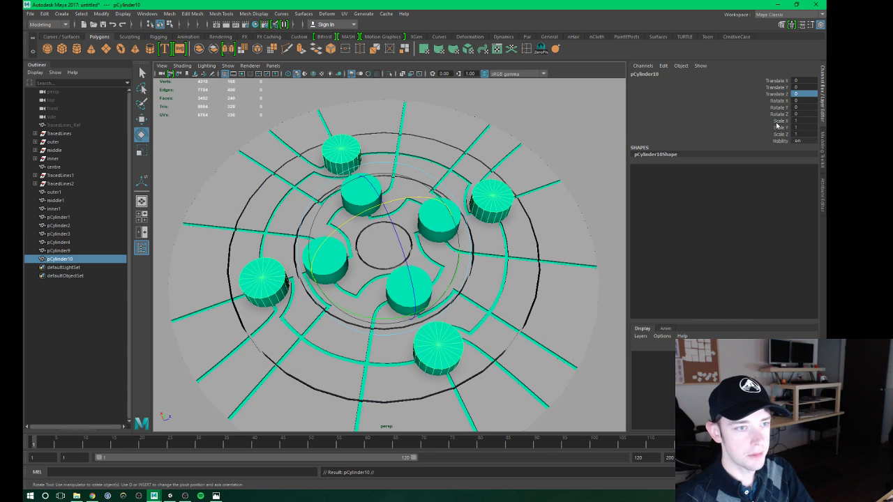
left_click(806, 109)
type("30")
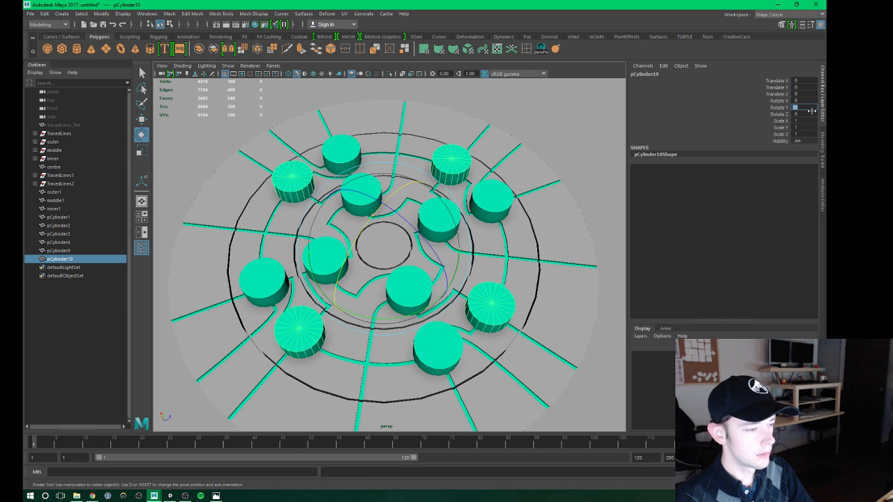
Add another ring copy rotated 60 degrees in Y and select all three rings.
mouse_move(460, 279)
left_mouse_down("alt")
mouse_move(427, 292)
mouse_move(436, 286)
left_mouse_up("alt")
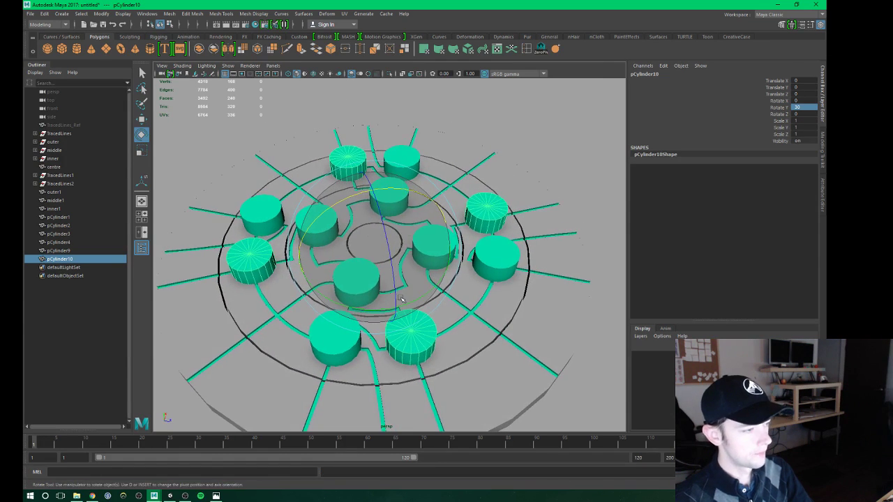
key("ctrl+d")
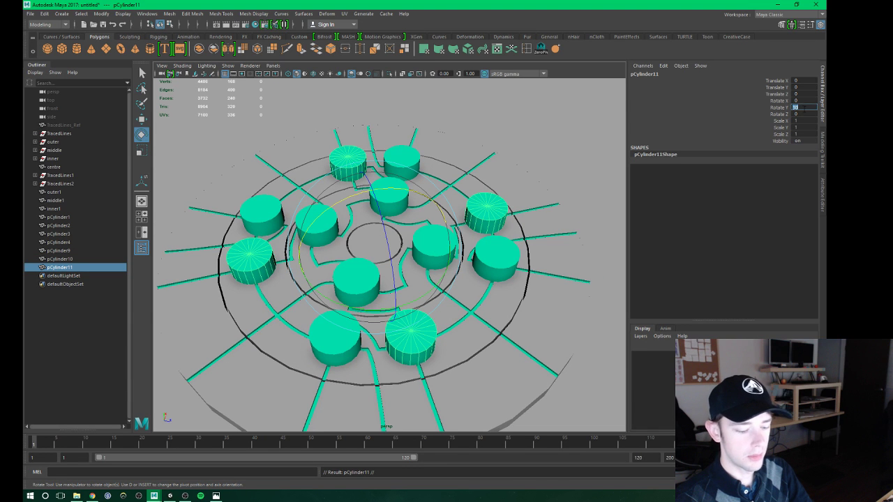
type("60")
key("Return")
mouse_move(423, 225)
left_mouse_down("alt")
mouse_move(349, 231)
mouse_move(335, 210)
left_mouse_up("alt")
left_click(291, 361, "shift")
left_click(314, 223, "shift")
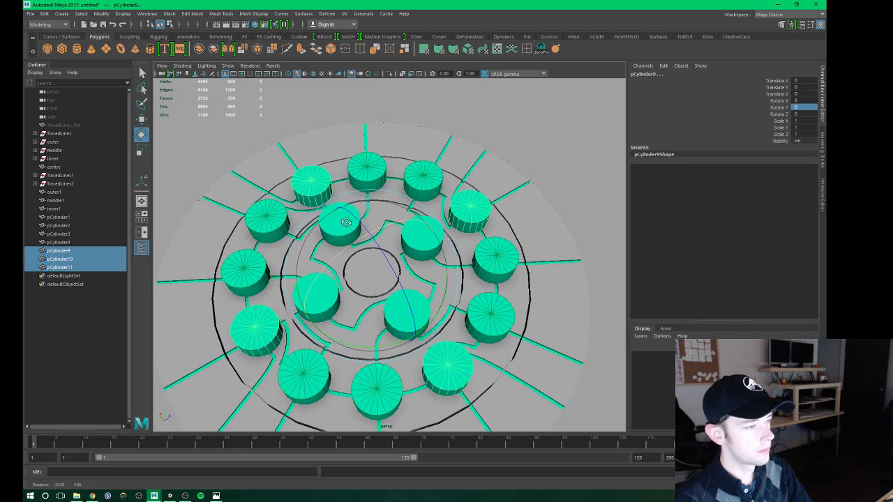
Combine the three outer rings into one twelve-cylinder mesh and delete its history.
left_click(169, 13)
left_click(185, 43)
left_click(44, 13)
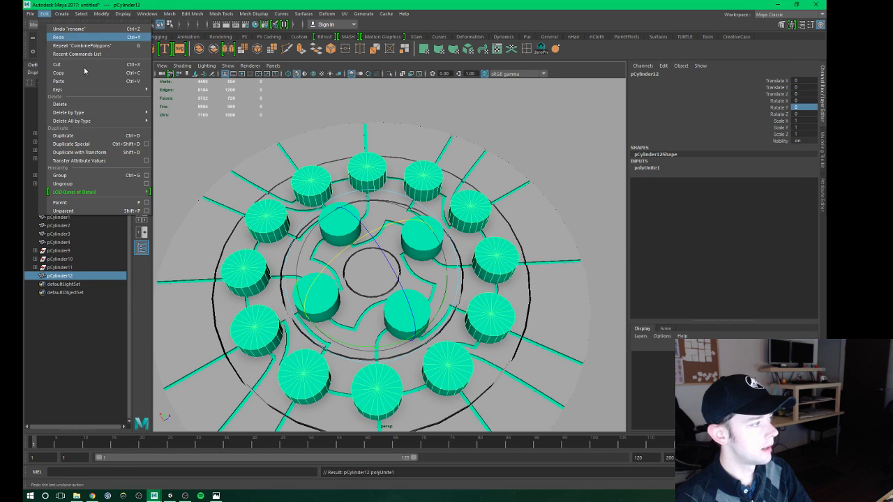
left_click(197, 120)
left_click_drag(199, 123, 428, 205, "alt")
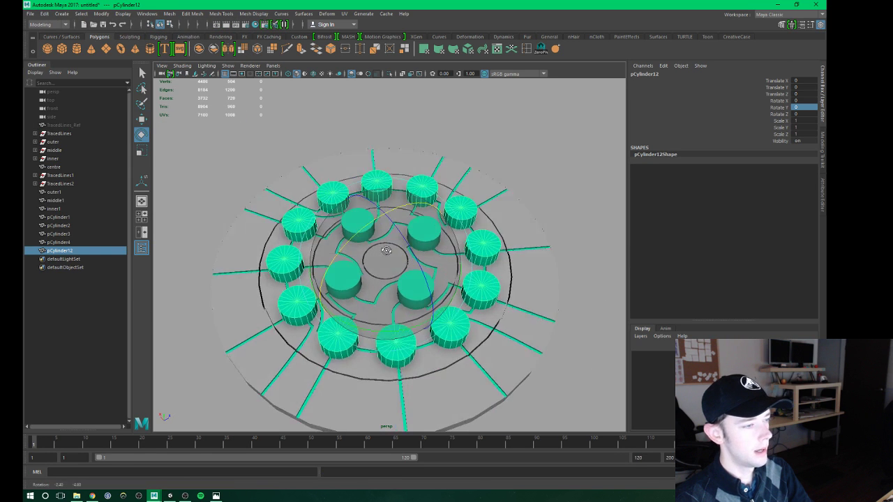
left_click(429, 205)
Select the four inner cylinders, combine them into one mesh, and delete its history.
left_click(434, 226)
scroll(434, 227, "down", 3)
key("q")
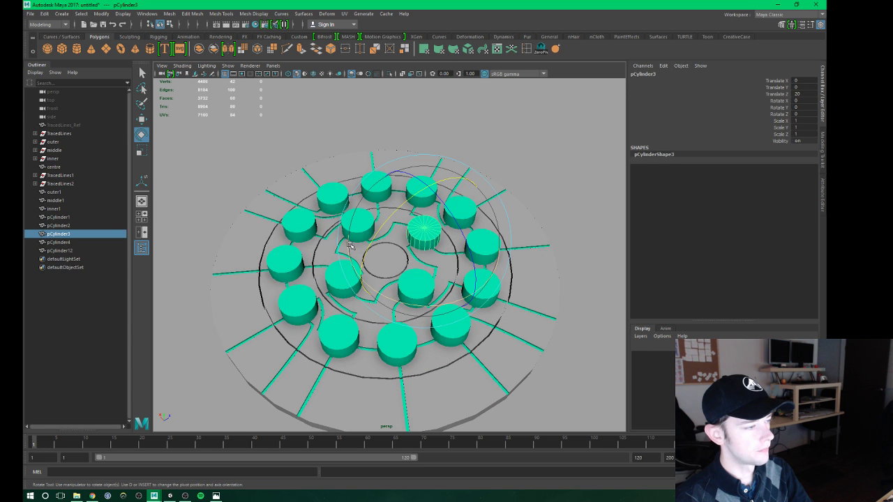
left_click(367, 235, "shift")
left_click(409, 268, "shift")
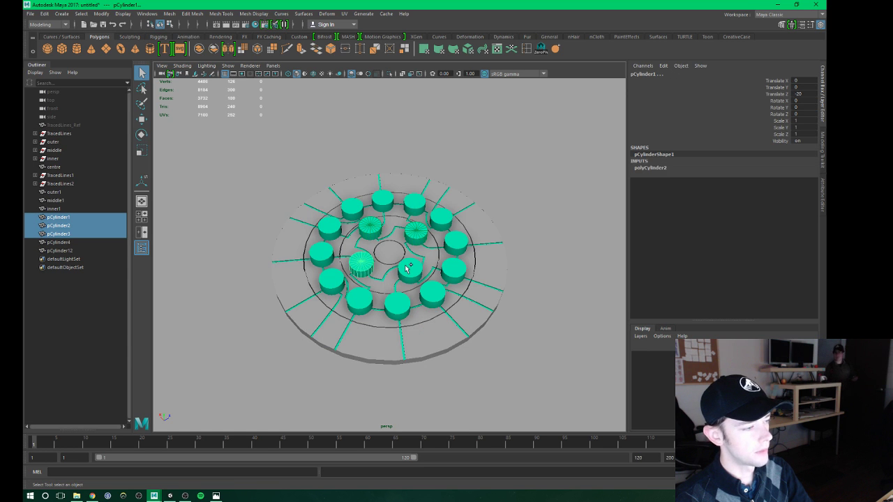
left_click(361, 261, "shift")
left_click(169, 13)
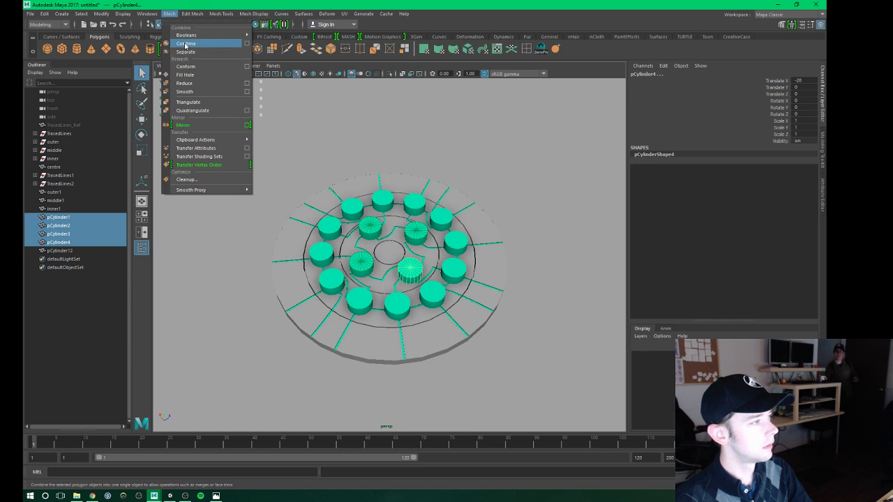
left_click(185, 43)
left_click(44, 13)
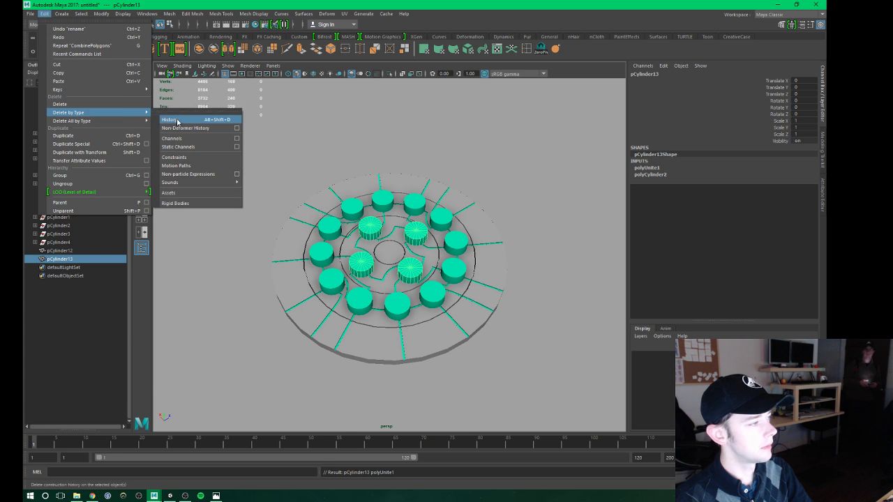
left_click(177, 122)
left_click(482, 160)
left_click_drag(482, 160, 397, 241, "alt")
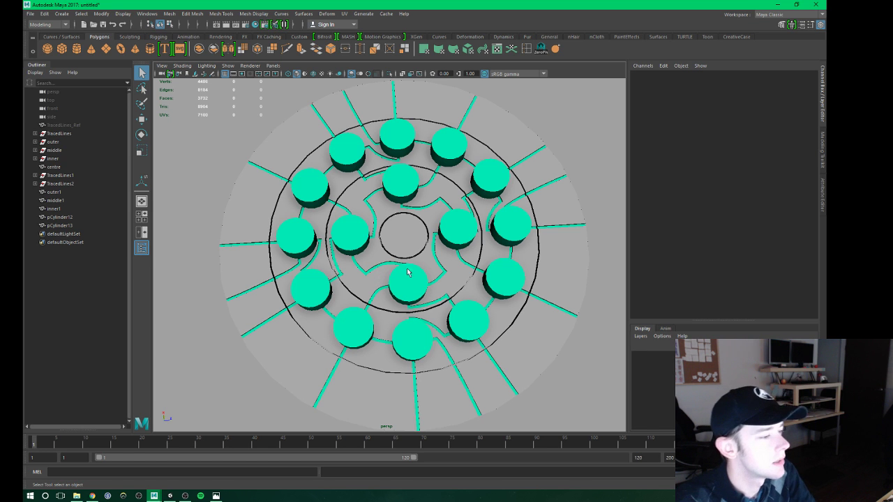
Select both token meshes, the outer ring pCylinder12 and inner ring pCylinder13, in the viewport.
mouse_move(415, 263)
left_mouse_down("alt")
mouse_move(392, 247)
mouse_move(414, 280)
left_mouse_up("alt")
scroll(392, 247, "up", 5)
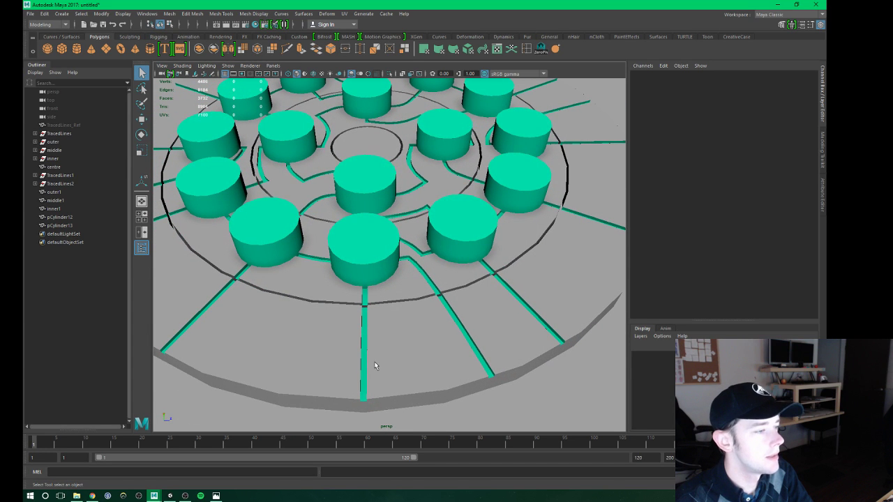
left_click_drag(375, 366, 419, 288, "alt")
left_click(420, 286)
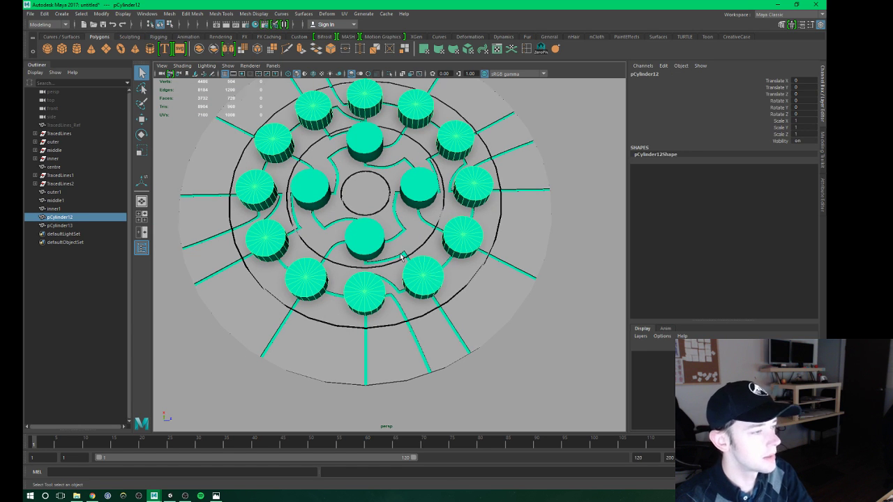
left_click_drag(401, 257, 447, 250, "alt")
left_click_drag(378, 264, 469, 299, "alt")
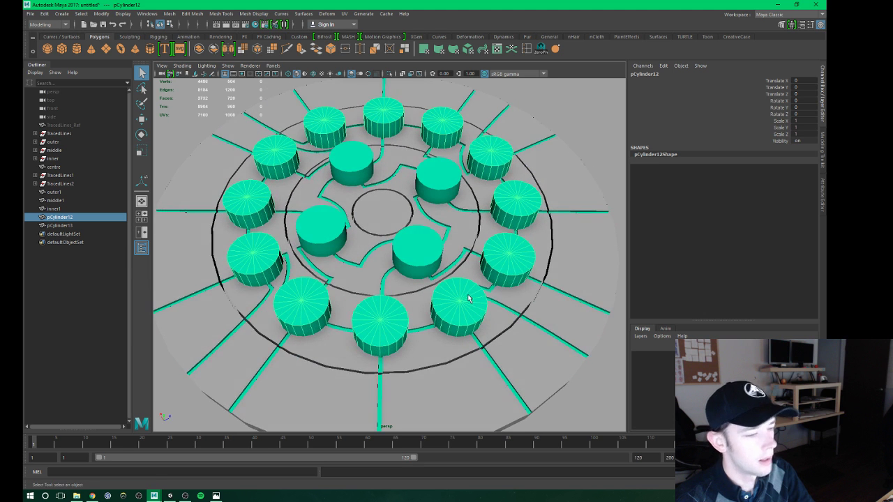
left_click(419, 258, "shift")
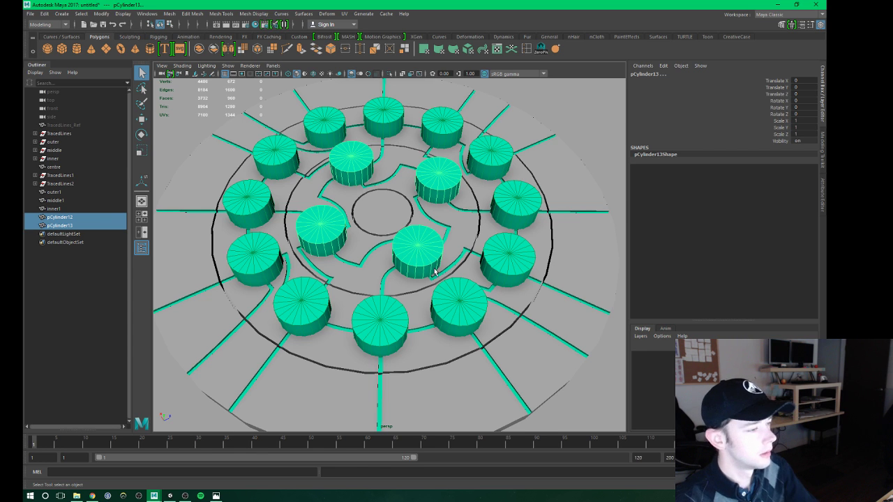
left_click_drag(439, 267, 423, 269, "alt")
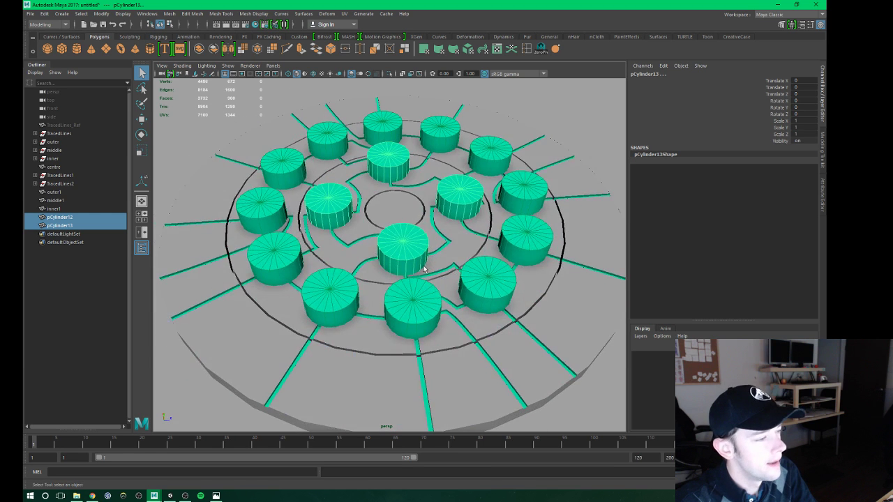
left_click(424, 269)
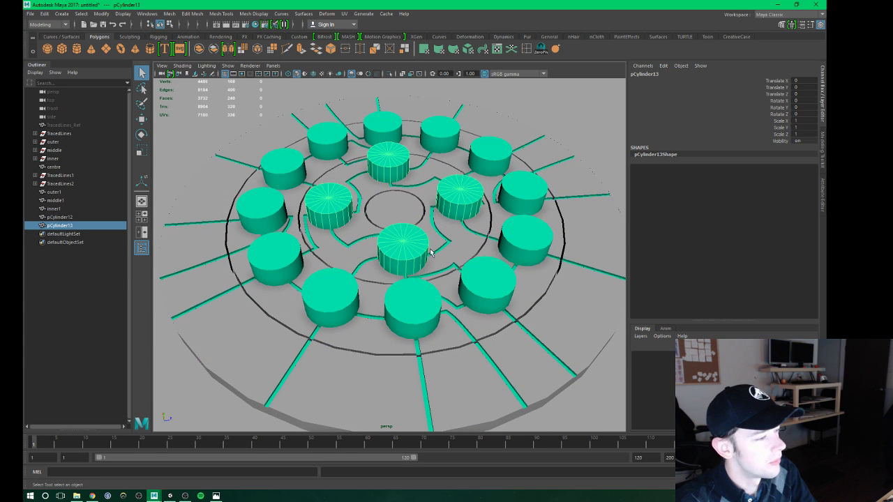
left_click(418, 303, "shift")
Duplicate both token meshes and name the copies inner_circle_cookies and middle_circle_cookies.
key("ctrl+d")
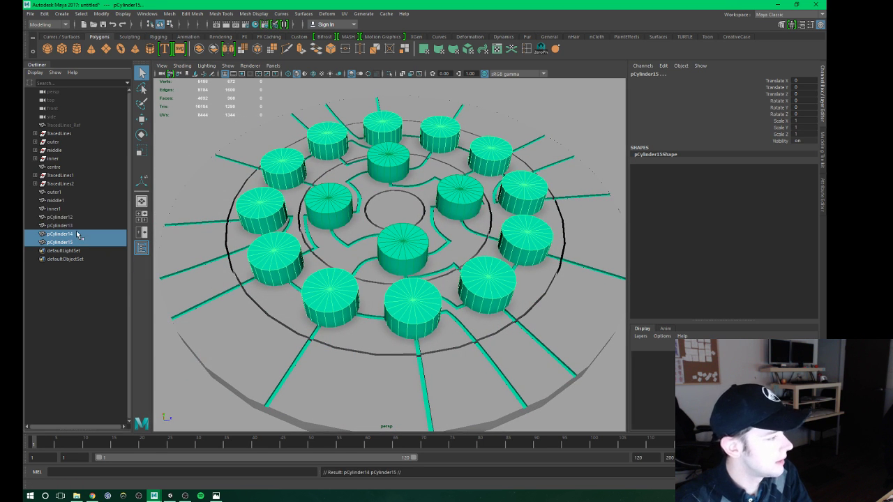
double_click(60, 234)
type("inner_circle_coo")
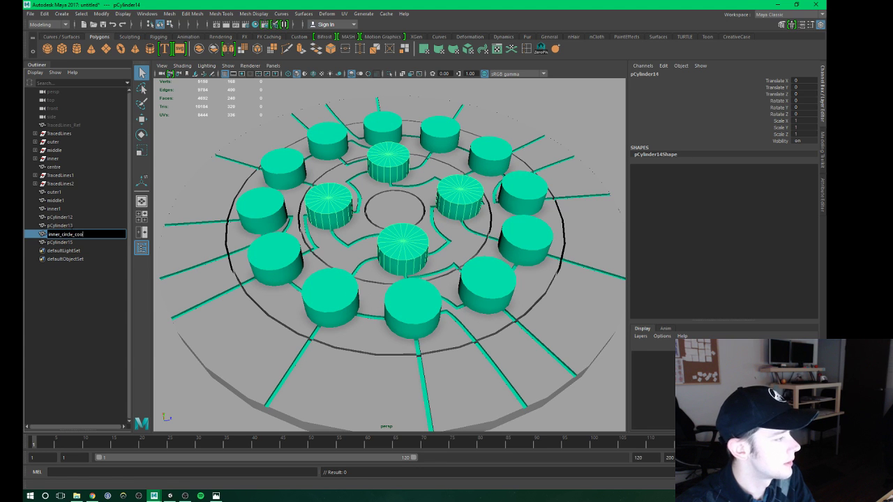
type("kes")
key("Return")
double_click(80, 236)
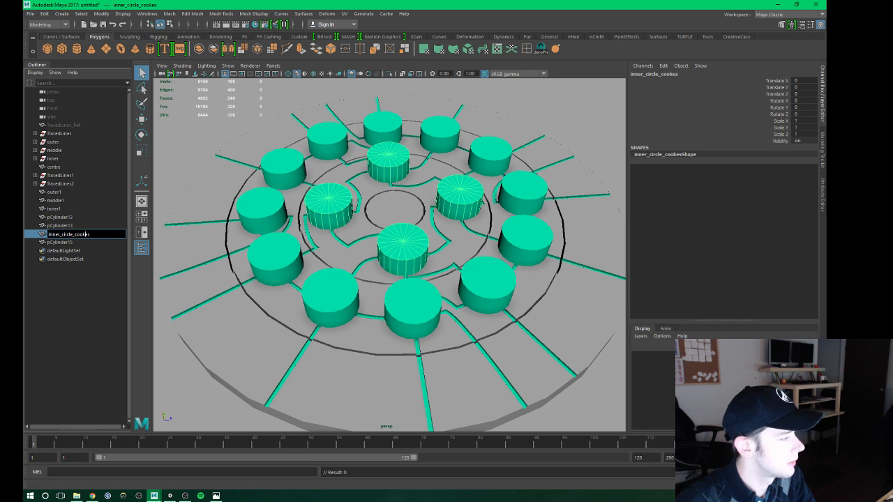
type("i")
key("Return")
left_click(54, 243)
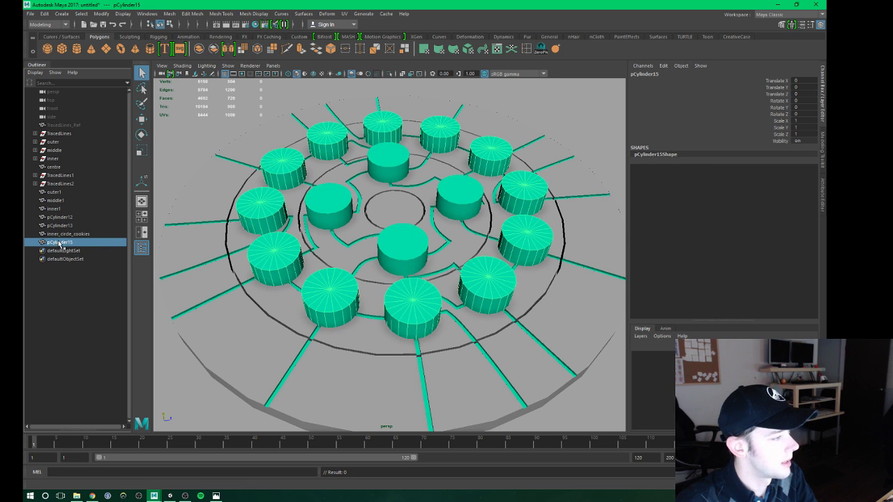
double_click(62, 242)
type("middle_ci")
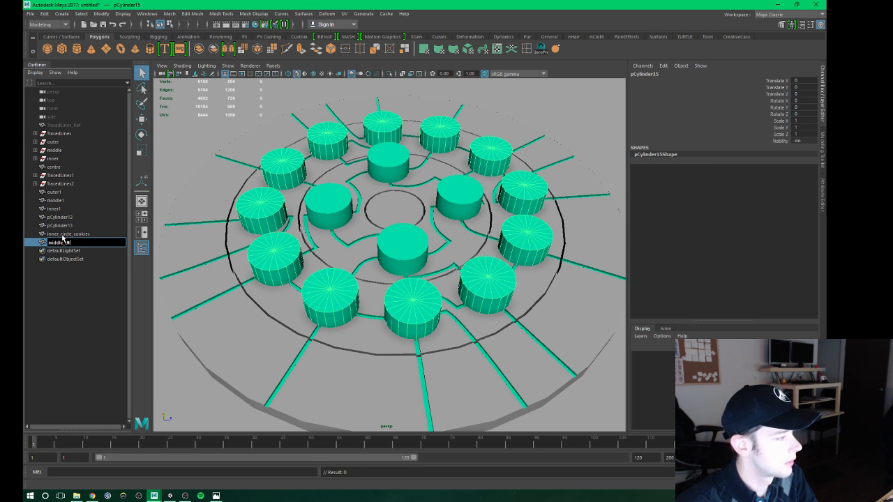
type("rcle_cookies")
key("Return")
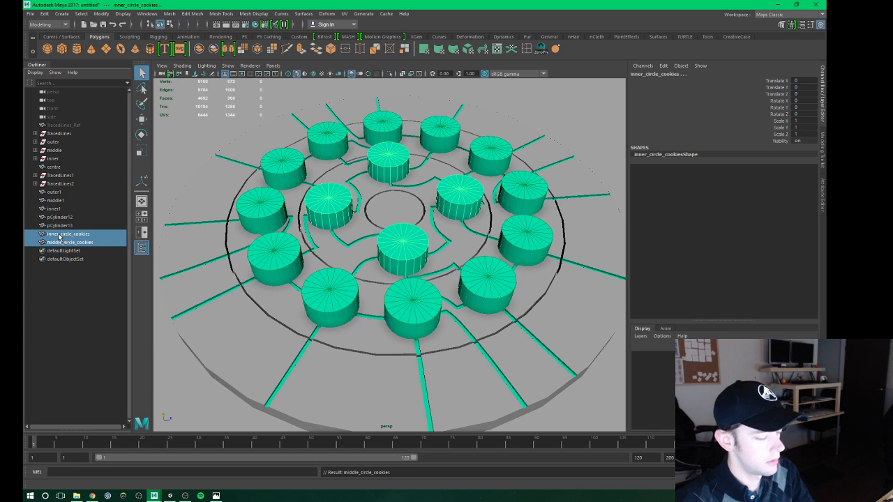
Hide inner_circle_cookies and move both cookie groups up under the cameras in the Outliner.
left_click(60, 235)
key("ctrl+h")
left_click(67, 243, "shift")
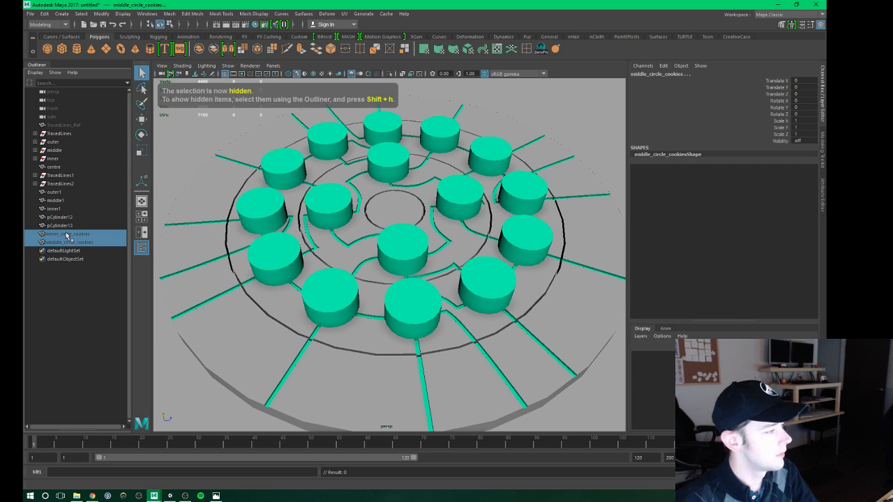
left_click_drag(67, 242, 63, 131)
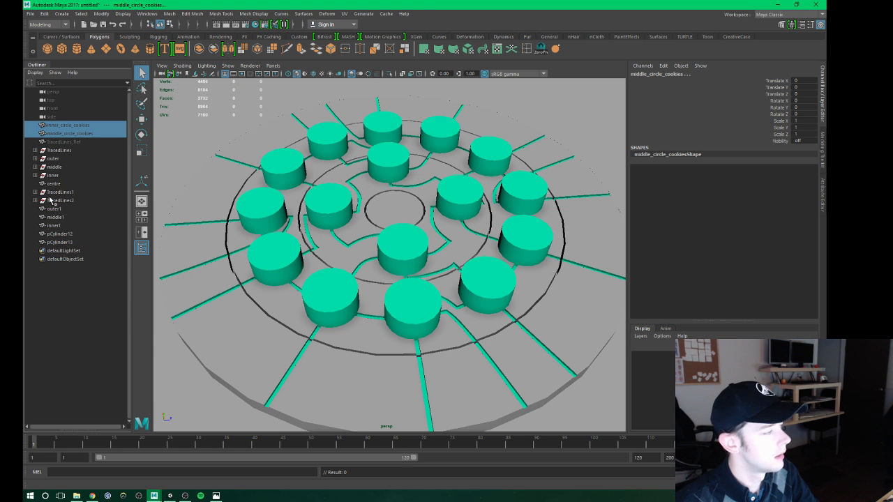
Rename the visible ring meshes to inner_circle_cookies1 and middle_circle_cookies1.
left_click(61, 242)
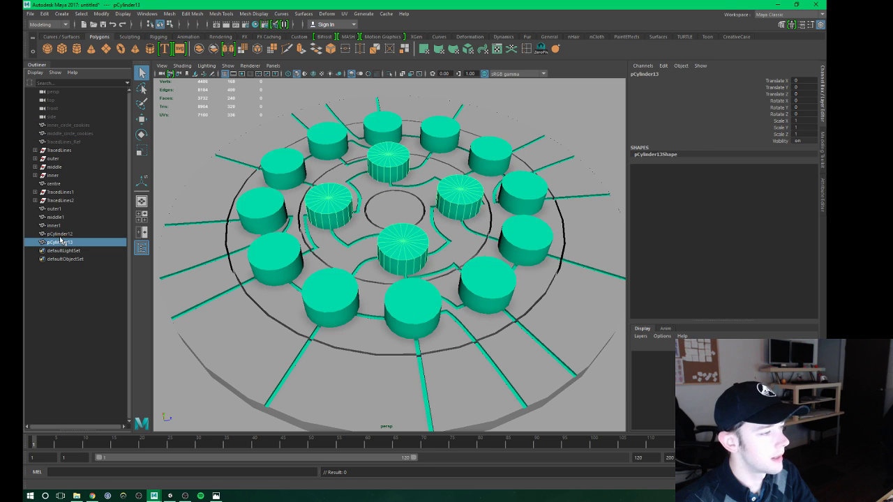
type("middle_circle_c")
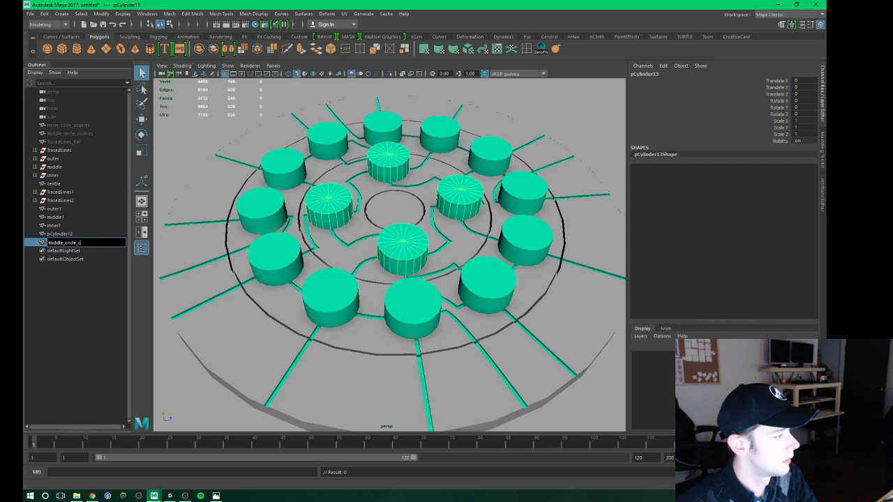
type("ookies")
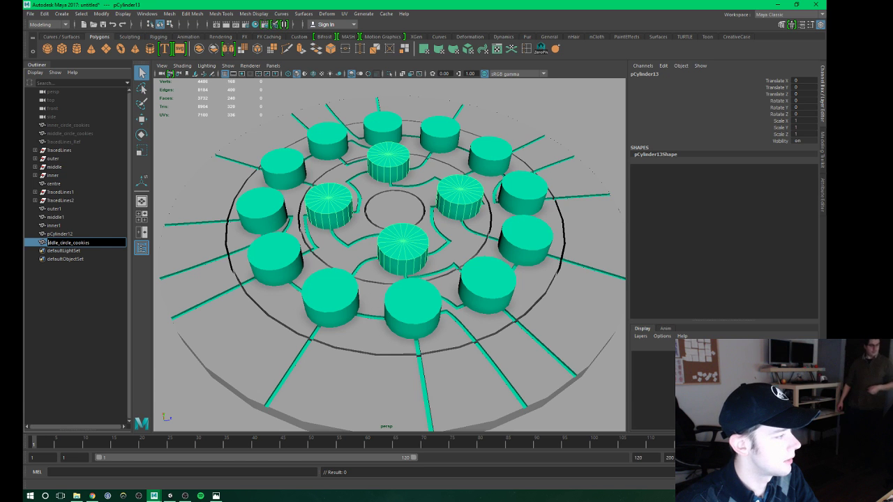
key("Return")
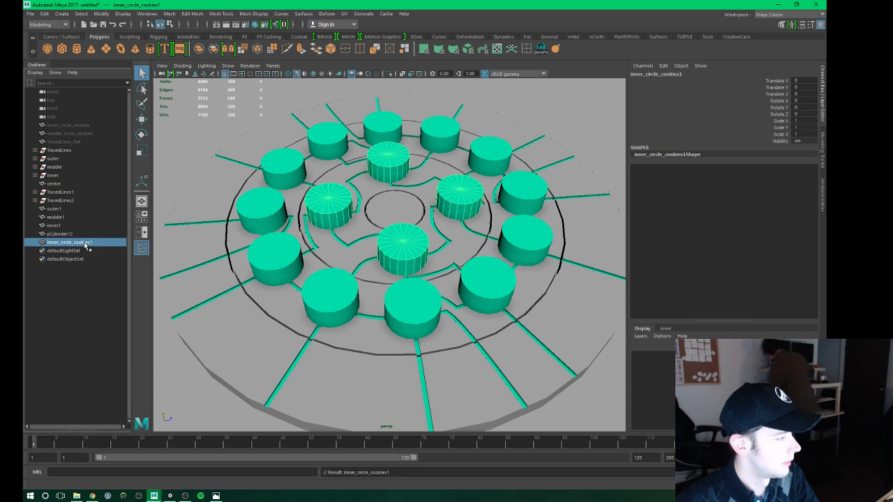
left_click(61, 234)
double_click(61, 234)
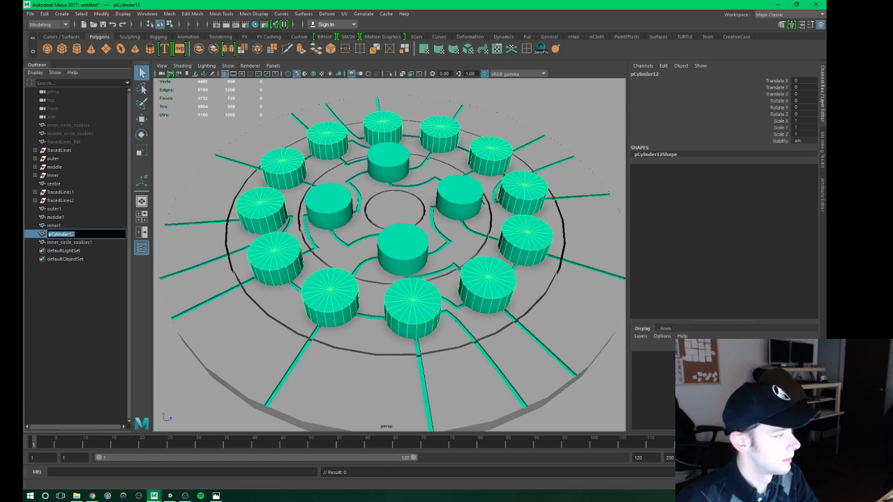
type("middle_circle")
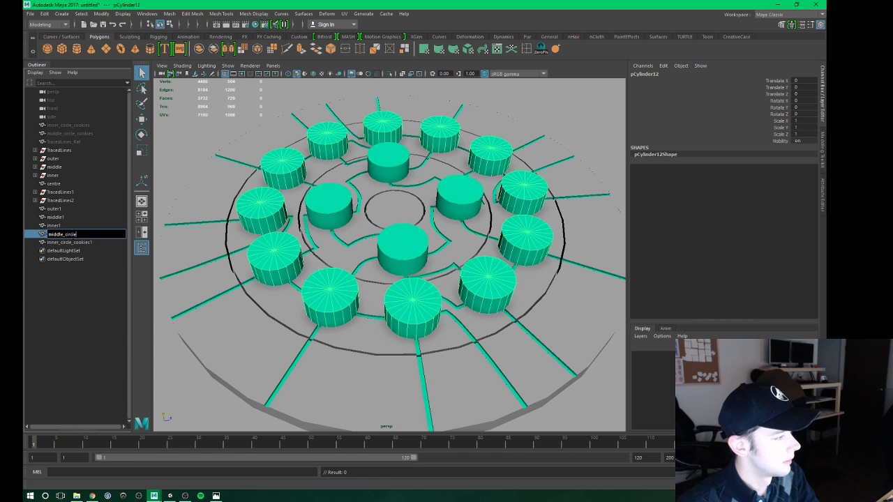
type("_cookies")
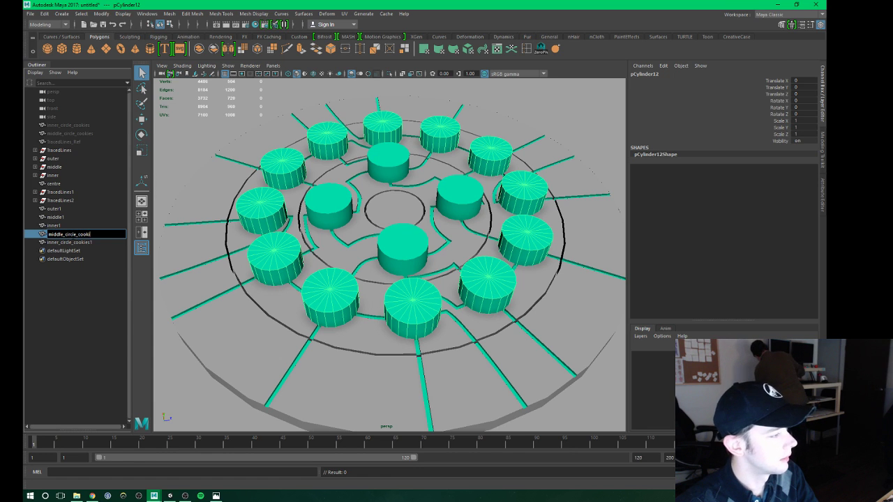
key("Return")
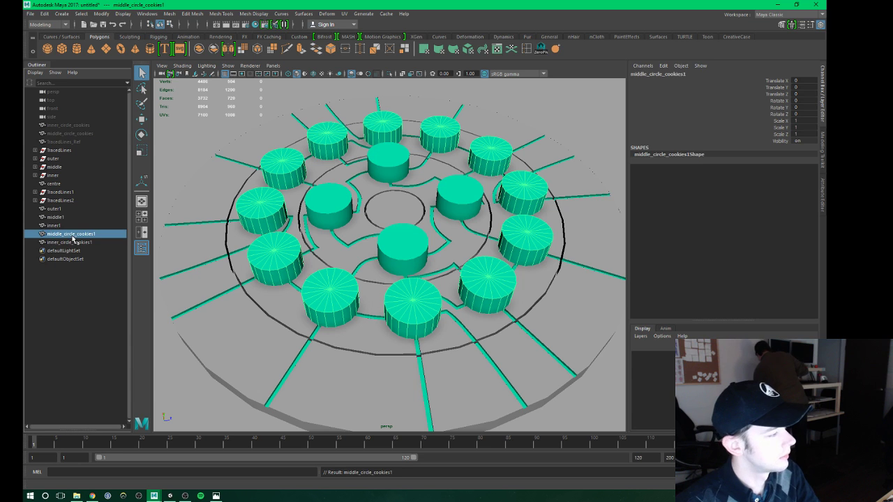
Select the inner1, middle1, outer1 floor pieces and the traced-line objects, then delete their history.
left_click(53, 225)
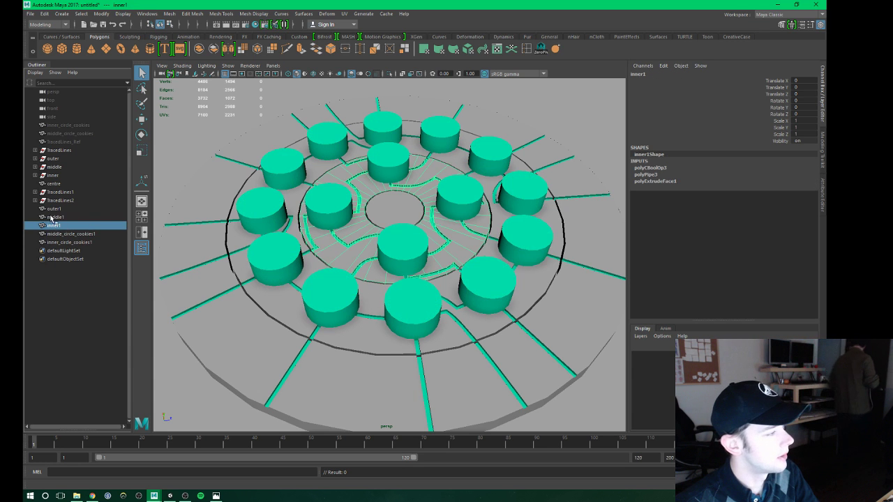
left_click(55, 217)
left_click(56, 209)
left_click(57, 201)
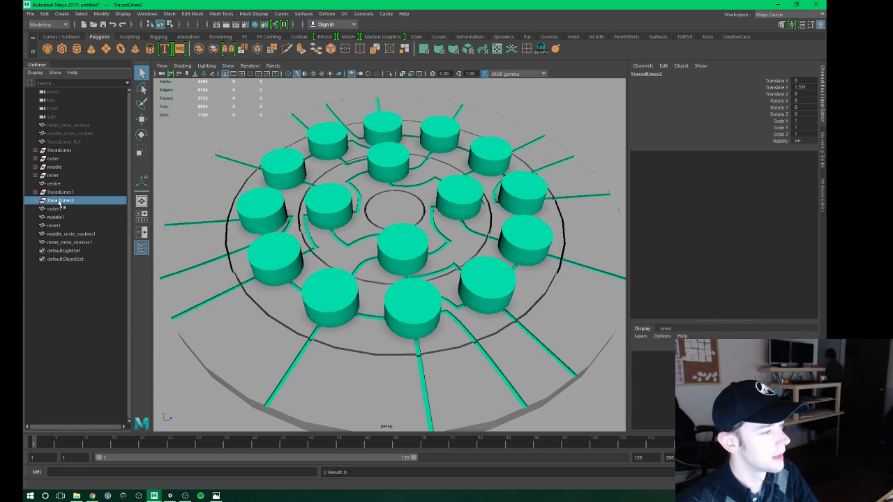
left_click(35, 201)
left_click(35, 192)
left_click(35, 193)
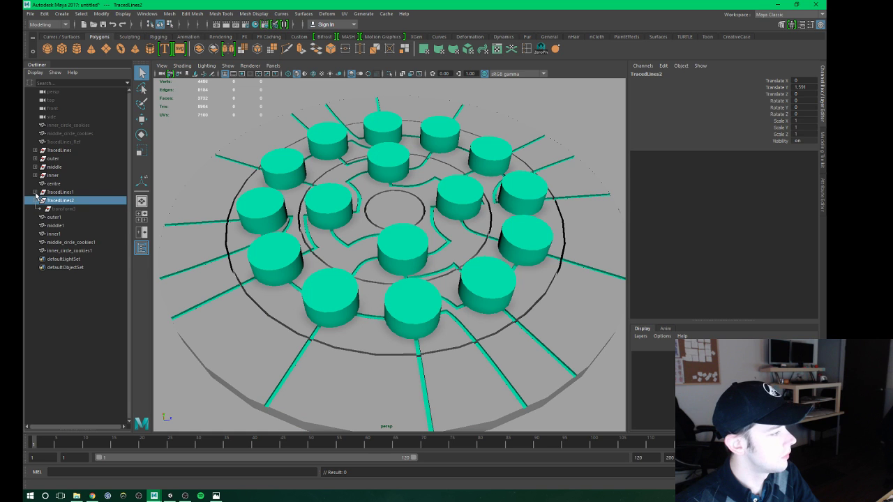
left_click(60, 193, "shift")
left_click(35, 150)
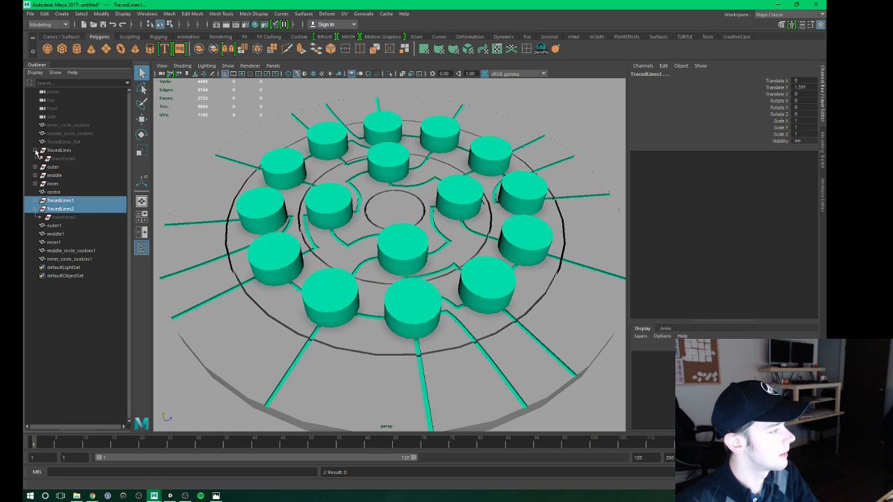
left_click(35, 150)
left_click(63, 142)
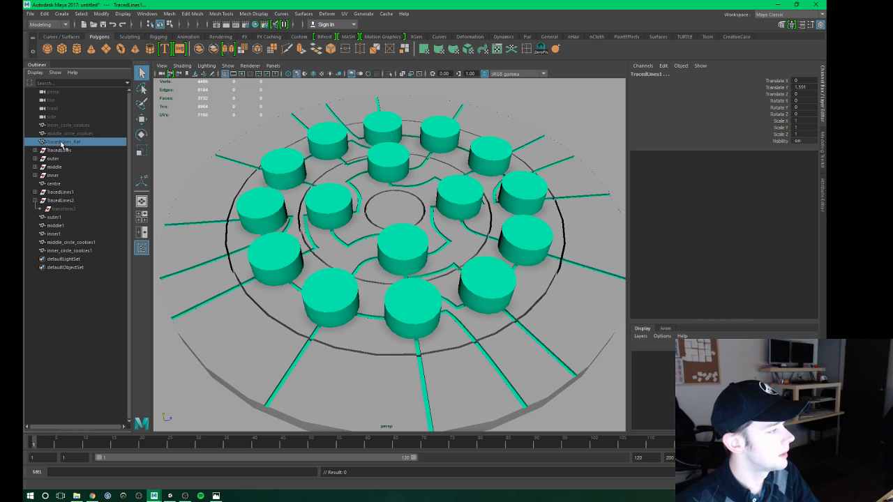
left_click(47, 14)
mouse_move(72, 120)
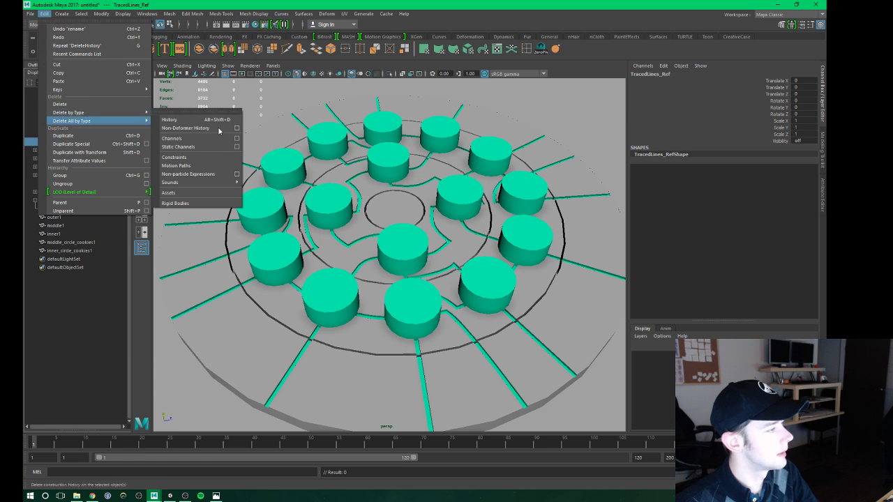
left_click(182, 120)
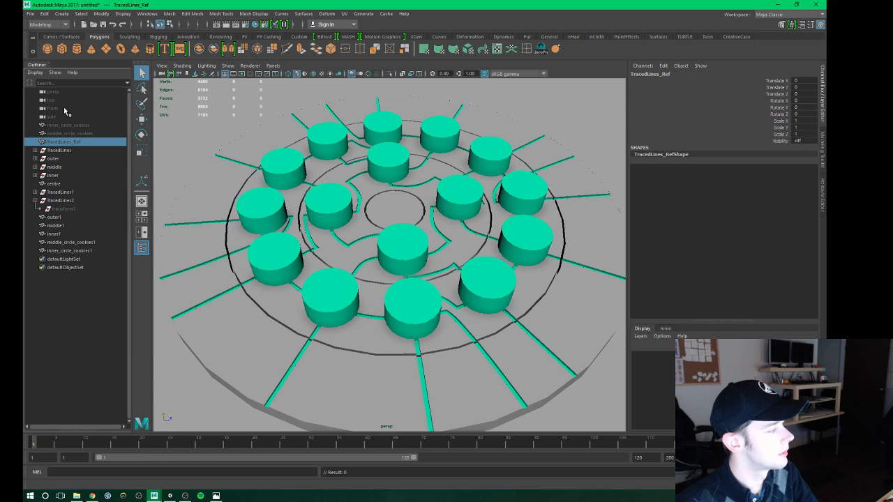
Delete TracedLines2, TracedLines1 and TracedLines, then undo the deletion.
left_click(59, 200)
left_click(56, 192, "ctrl")
left_click(57, 150, "ctrl")
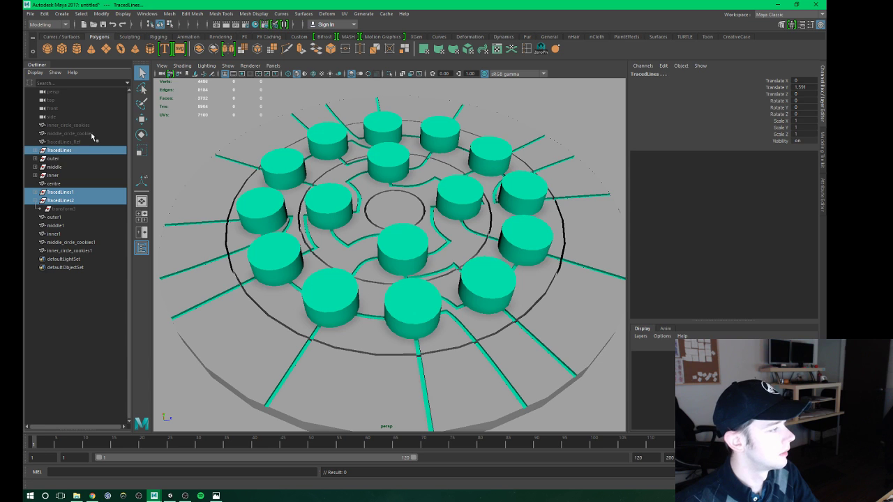
key("Delete")
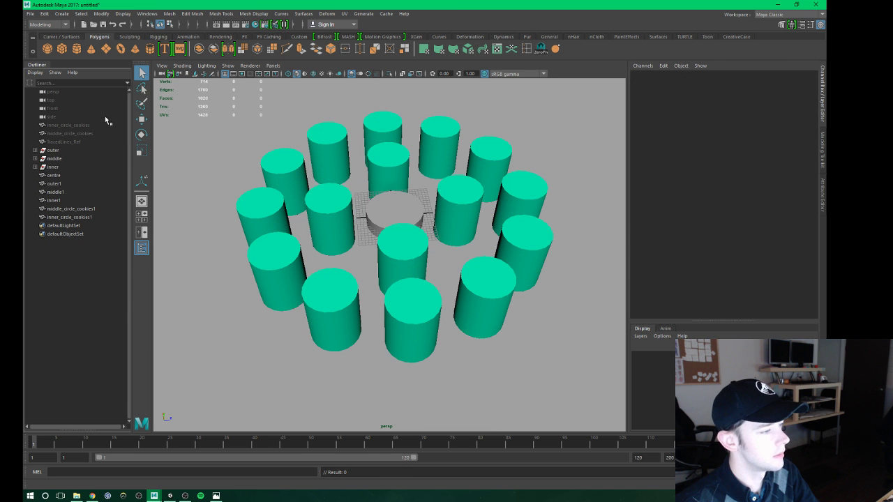
key("ctrl+z")
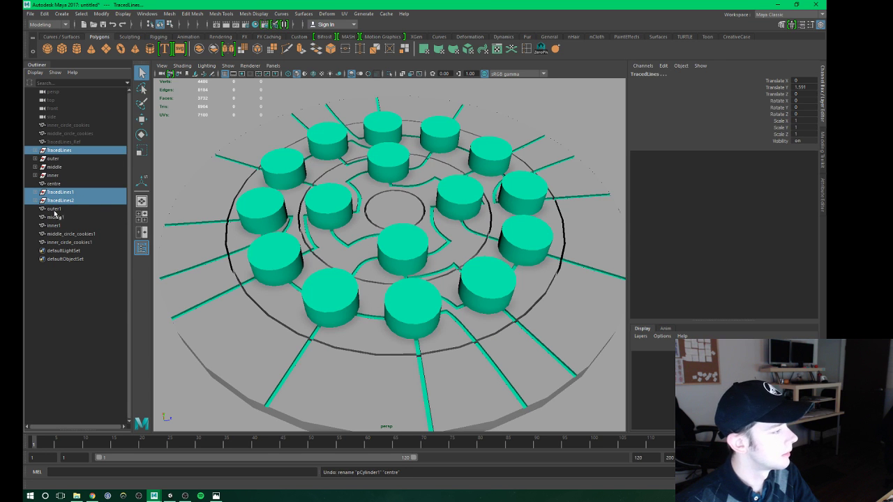
Delete construction history on the centre, floor rings and cookie groups.
left_click(54, 225)
left_click(59, 242)
left_click(54, 209, "shift")
left_click(55, 184, "ctrl")
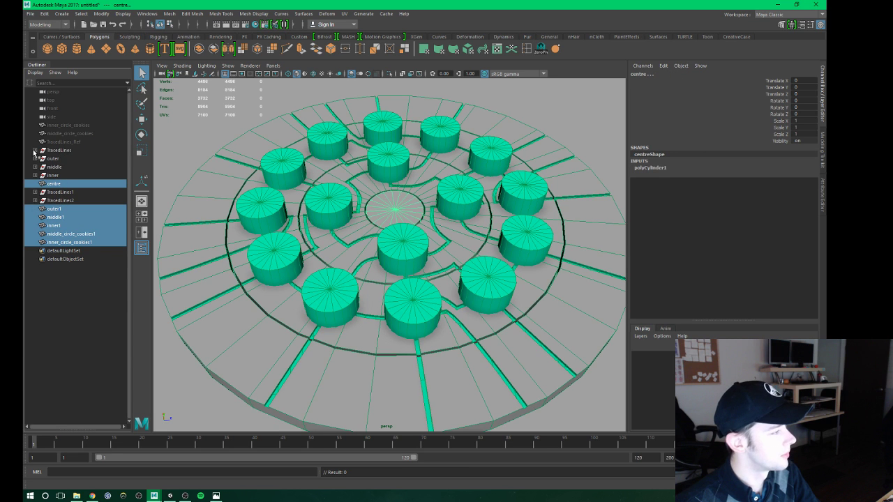
left_click(35, 150)
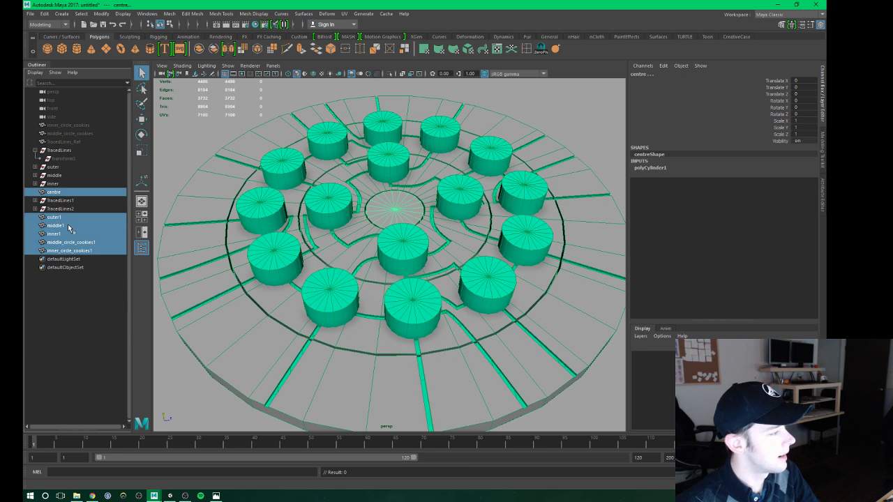
left_click(44, 13)
mouse_move(77, 113)
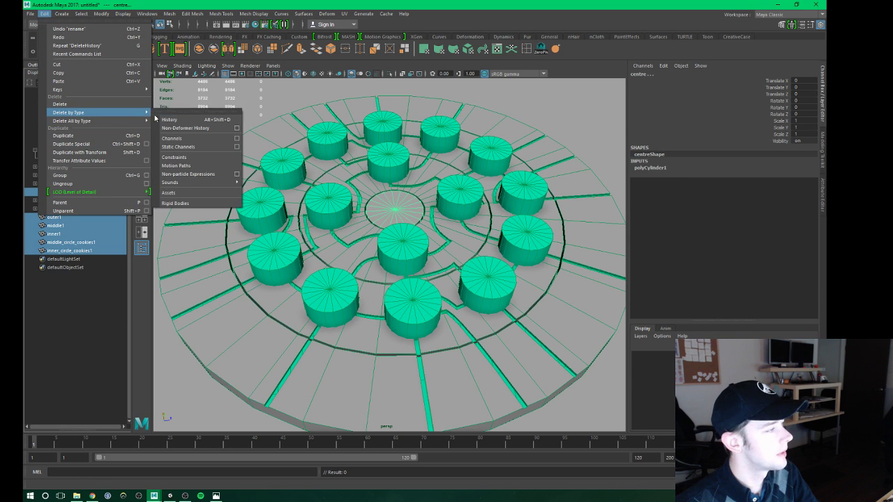
left_click(170, 128)
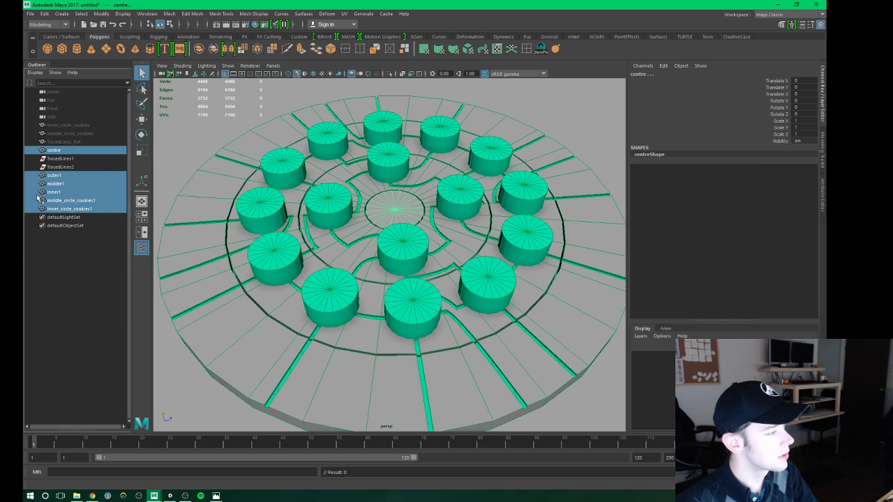
Delete the leftover TracedLines1 and TracedLines2 objects.
left_click(73, 251)
left_click(60, 159)
left_click(79, 169, "shift")
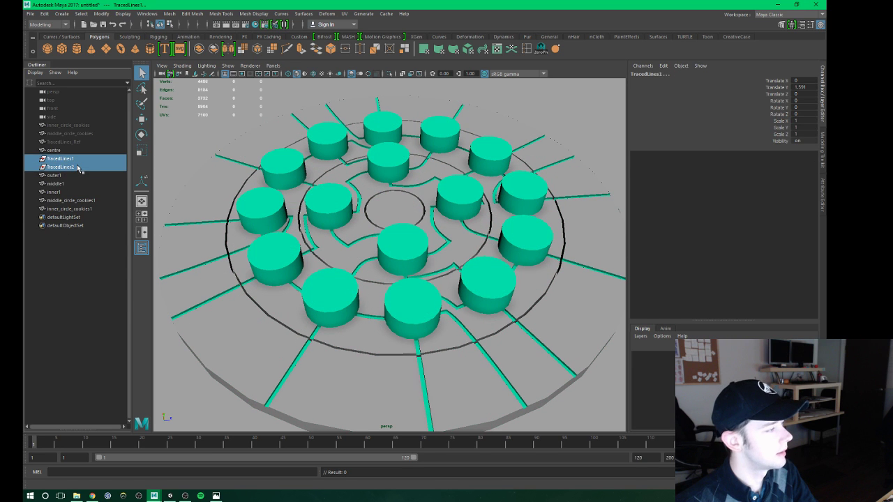
key("Delete")
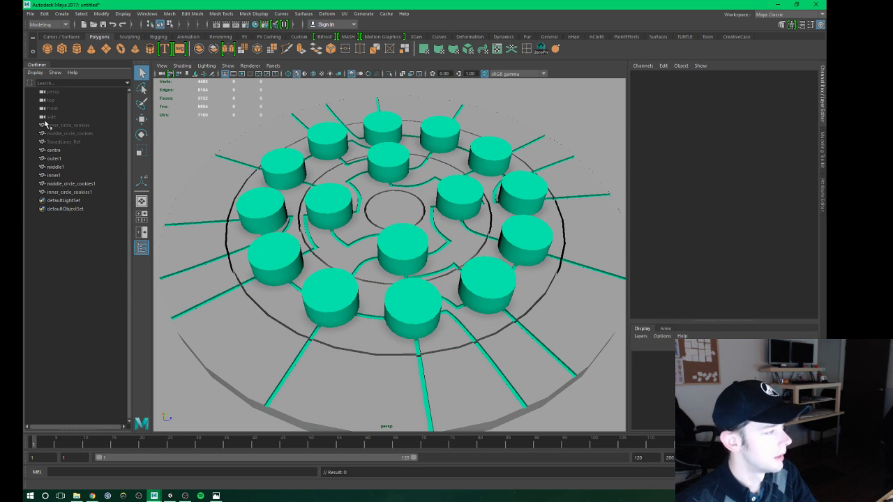
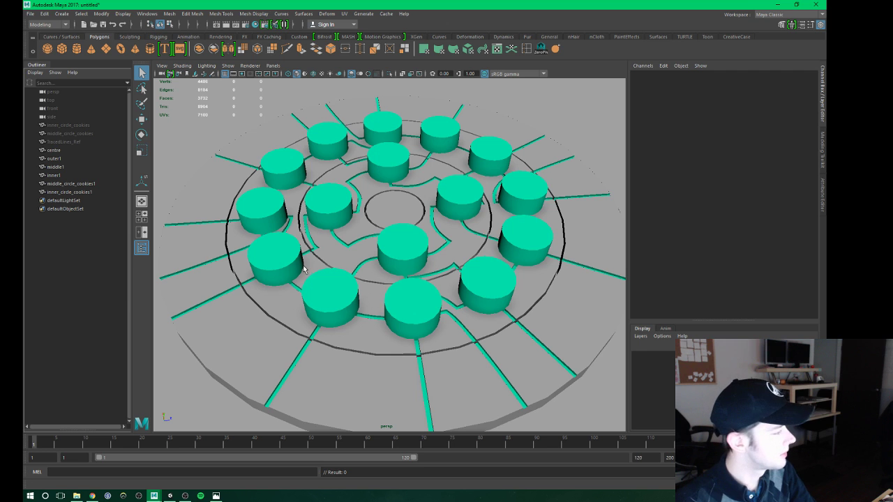
Cut the four inner cookies out of the inner ring with a boolean Difference.
mouse_move(348, 242)
left_mouse_down("alt")
mouse_move(343, 225)
mouse_move(336, 244)
left_mouse_up("alt")
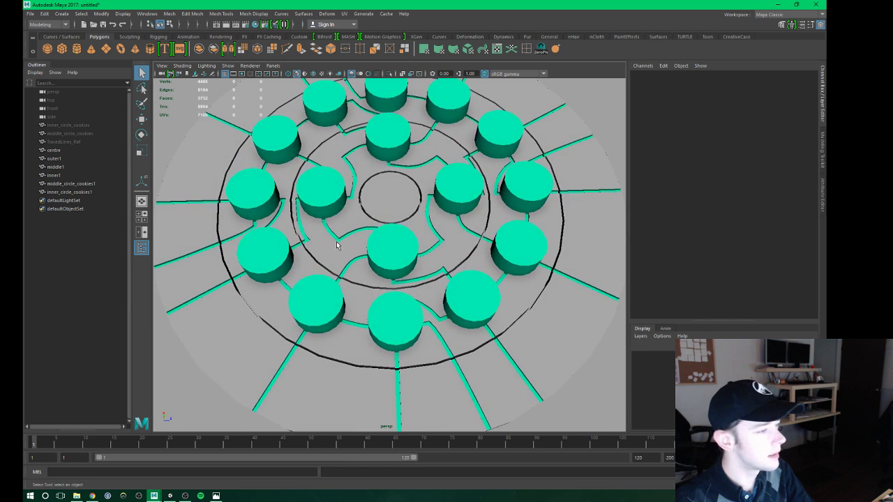
scroll(407, 282, "down", 2)
mouse_move(406, 282)
left_mouse_down("alt")
mouse_move(370, 278)
mouse_move(393, 265)
mouse_move(381, 262)
mouse_move(386, 272)
left_mouse_up("alt")
scroll(373, 272, "down", 1)
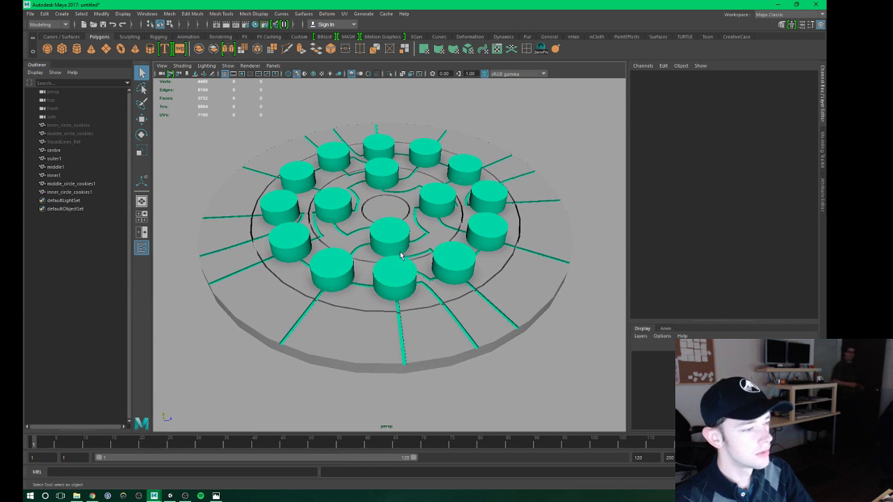
scroll(382, 262, "down", 1)
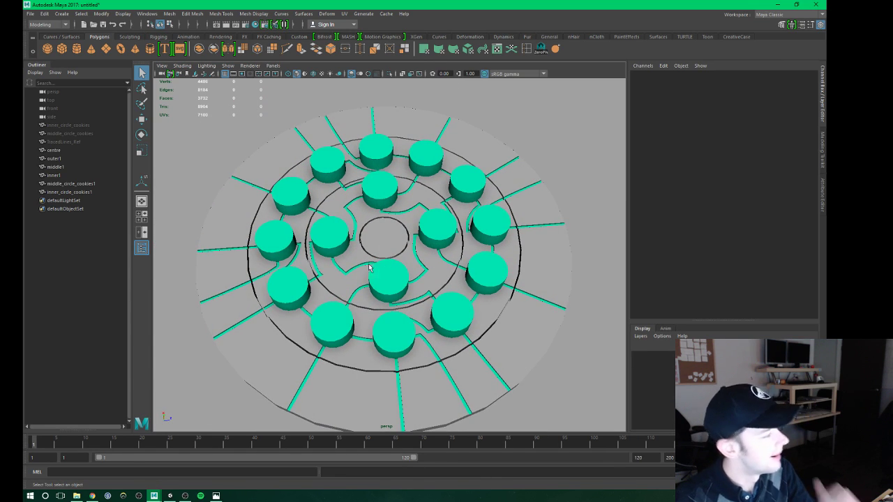
mouse_move(359, 289)
left_mouse_down("alt")
mouse_move(384, 293)
mouse_move(409, 275)
mouse_move(338, 260)
left_mouse_up("alt")
left_click(376, 252)
left_click(365, 265, "shift")
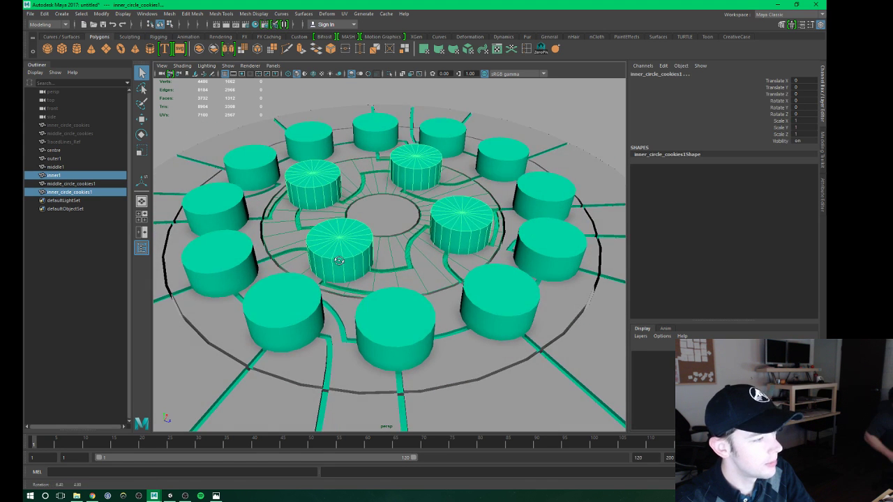
left_click(169, 13)
left_click(275, 44)
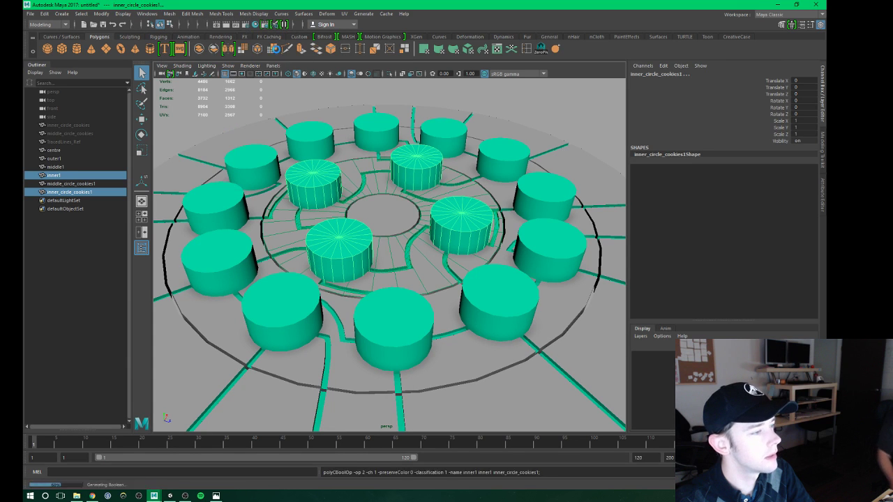
Repeat the Difference to cut the middle cookies out of the middle ring.
left_click(441, 311)
left_click(395, 307, "shift")
key("g")
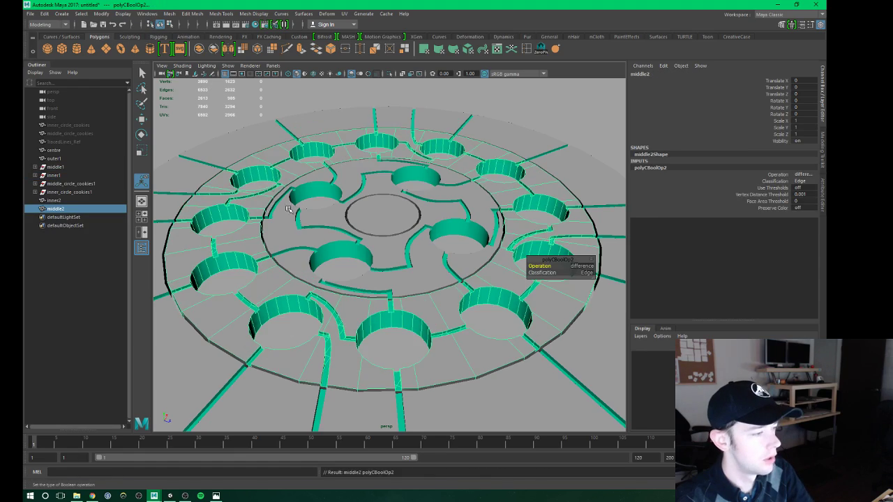
mouse_move(288, 210)
left_mouse_down("alt")
mouse_move(322, 222)
mouse_move(319, 235)
left_mouse_up("alt")
left_click(209, 104)
scroll(322, 222, "up", 2)
scroll(373, 270, "up", 2)
mouse_move(374, 270)
left_mouse_down("alt")
mouse_move(322, 244)
mouse_move(416, 253)
left_mouse_up("alt")
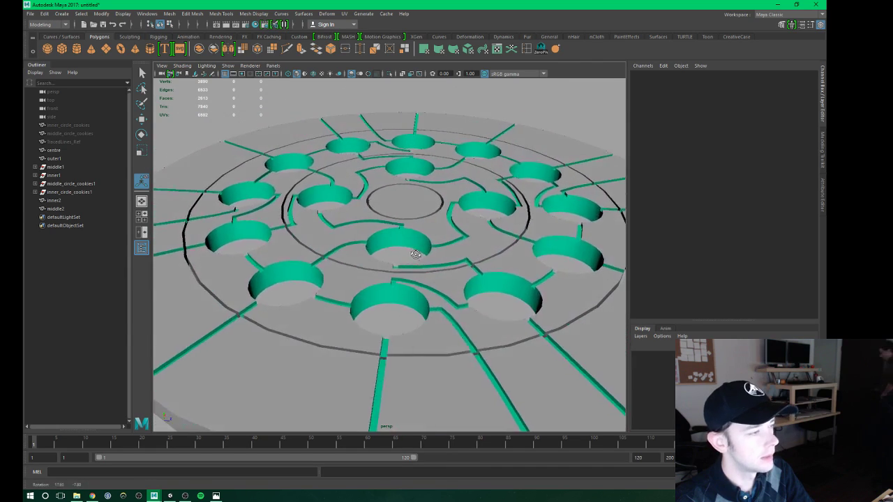
scroll(415, 253, "down", 5)
left_click_drag(259, 180, 481, 317)
scroll(528, 273, "up", 3)
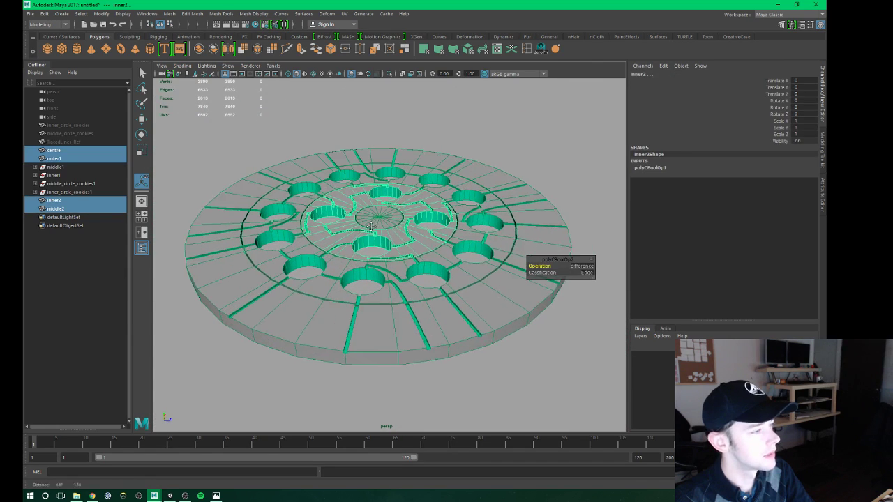
left_click_drag(372, 225, 373, 239, "alt")
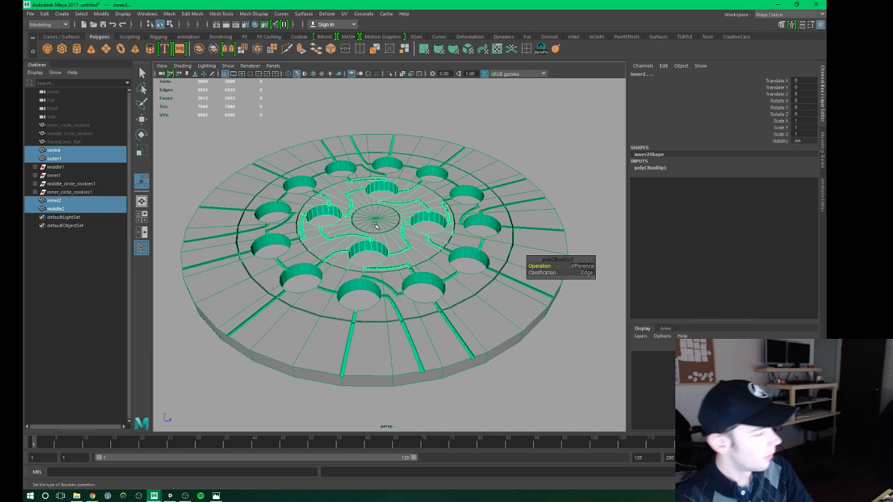
scroll(375, 234, "up", 3)
scroll(370, 222, "up", 2)
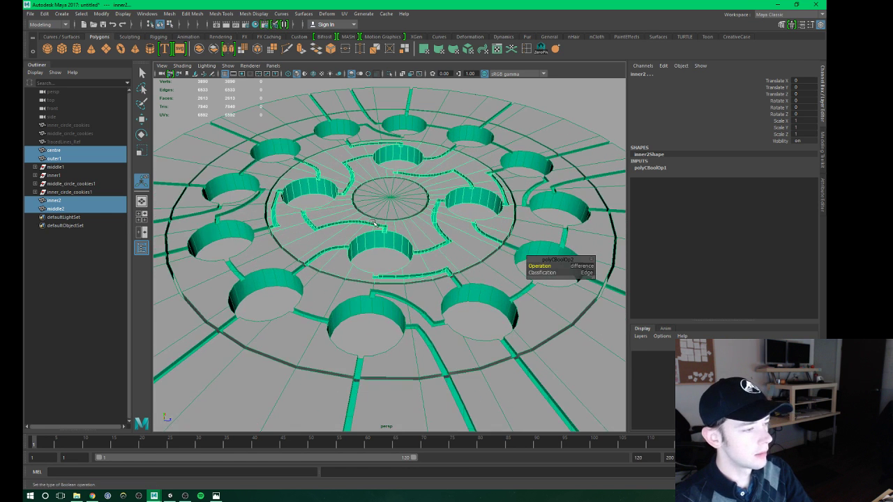
scroll(363, 207, "down", 2)
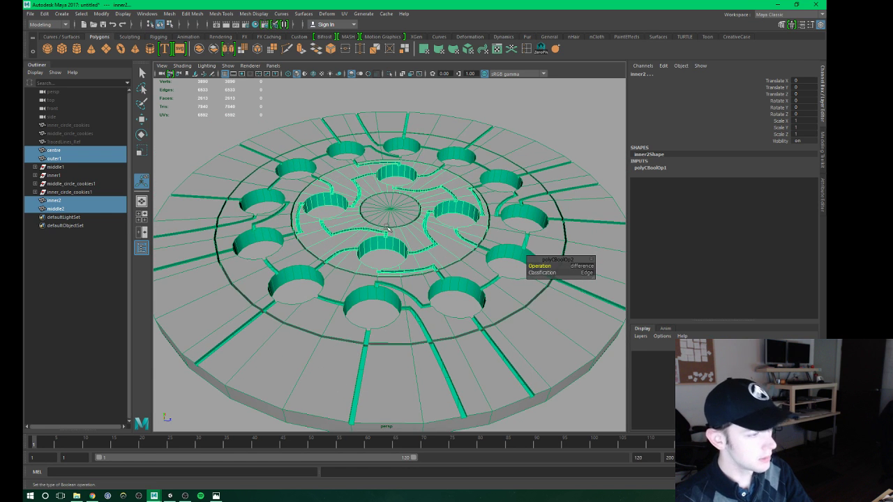
scroll(370, 202, "down", 2)
left_click_drag(370, 202, 403, 242, "alt")
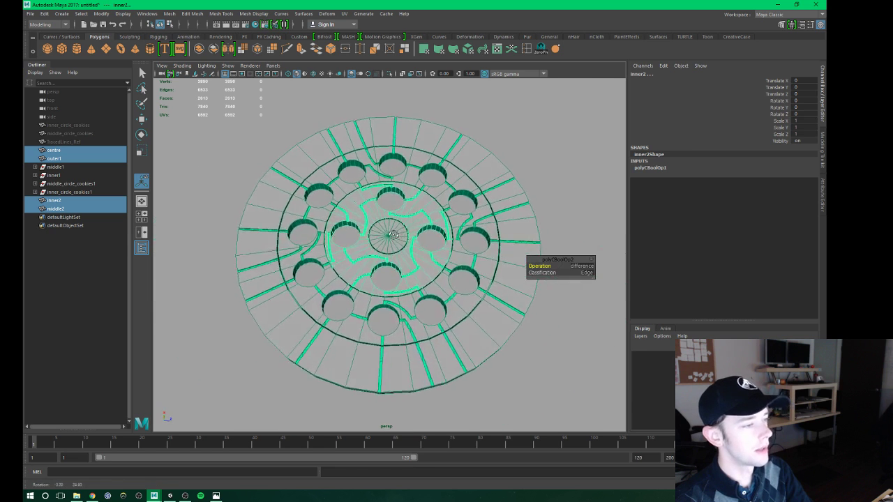
scroll(402, 242, "up", 3)
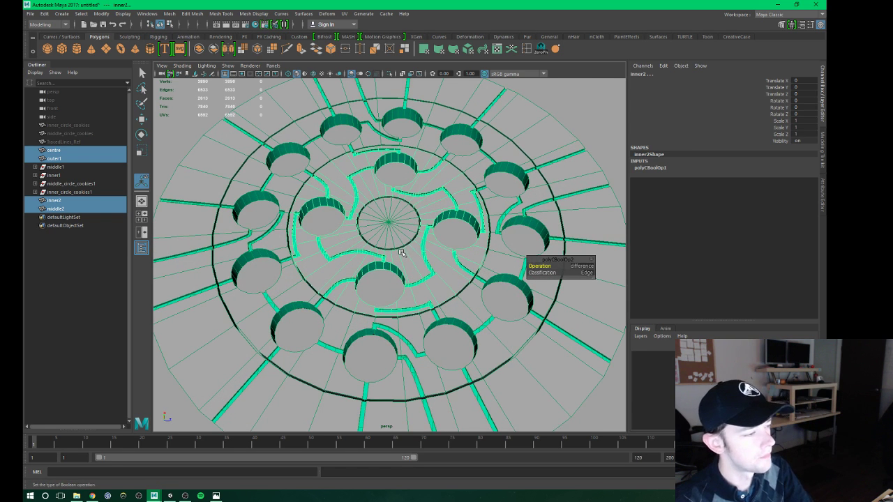
left_click(385, 285)
mouse_move(385, 284)
left_mouse_down("alt")
mouse_move(373, 270)
mouse_move(381, 268)
left_mouse_up("alt")
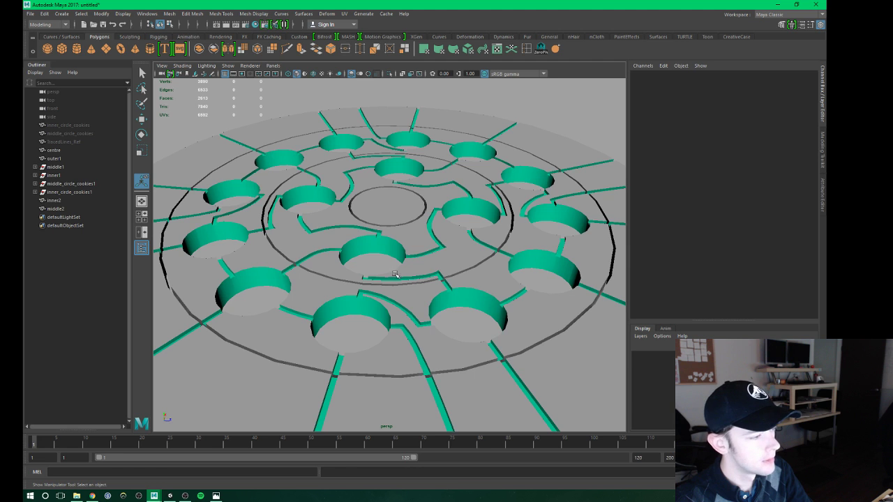
scroll(395, 275, "up", 5)
scroll(398, 268, "up", 3)
scroll(401, 262, "up", 2)
left_click(408, 265)
scroll(367, 274, "up", 2)
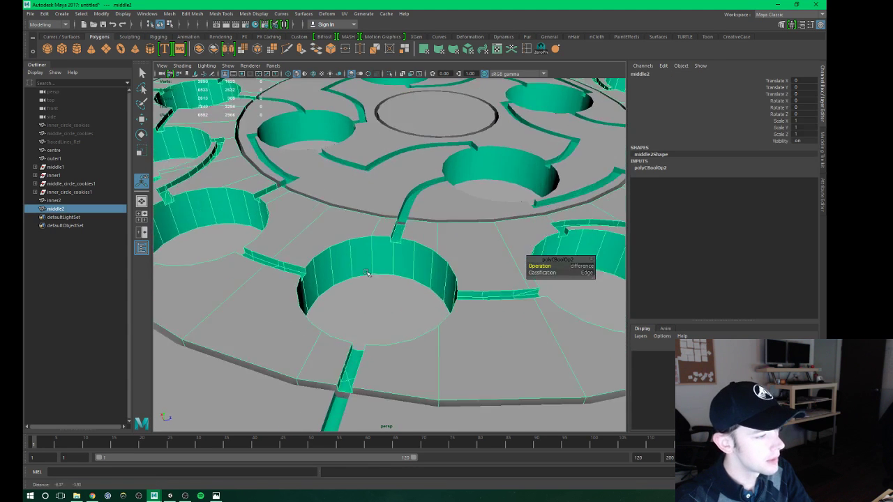
scroll(367, 274, "up", 2)
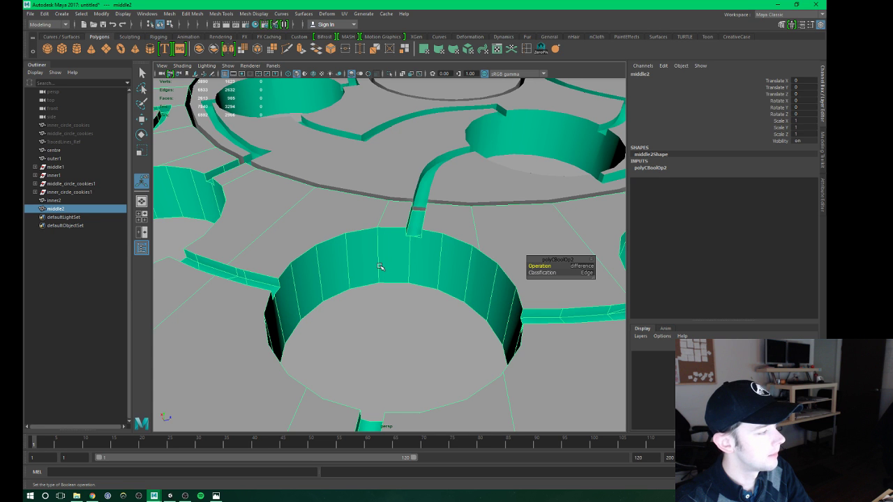
scroll(379, 267, "down", 3)
scroll(378, 265, "down", 1)
scroll(377, 263, "down", 3)
scroll(375, 261, "down", 2)
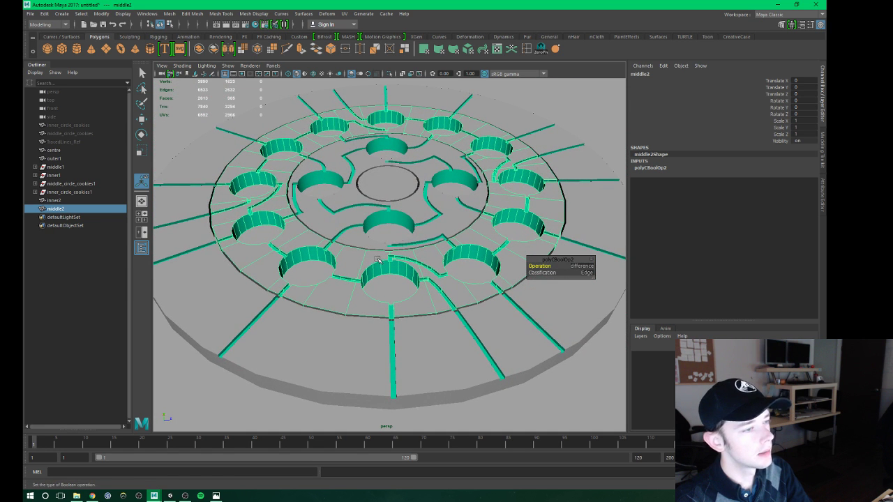
Undo both booleans and assign grey lambert1 to the inner and middle cookies.
key("ctrl+z")
key("ctrl+z")
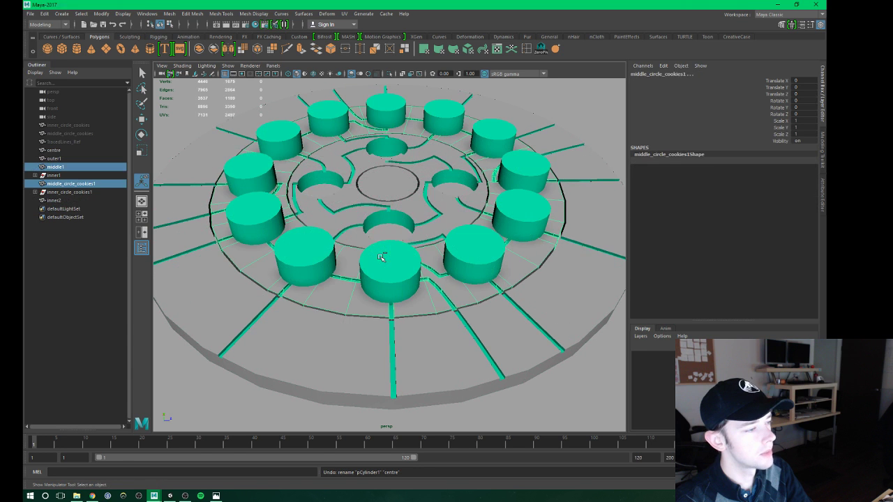
key("ctrl+z")
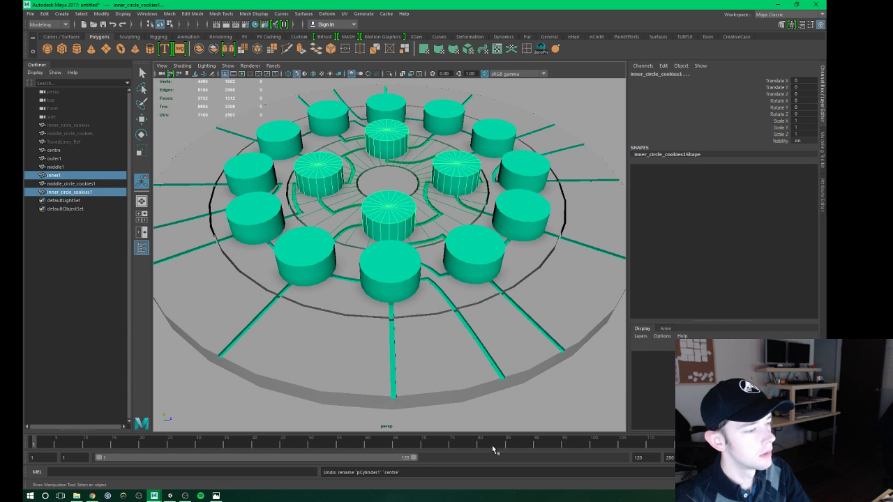
left_click(532, 397)
left_click(386, 209)
left_click(395, 272, "shift")
right_click(387, 252)
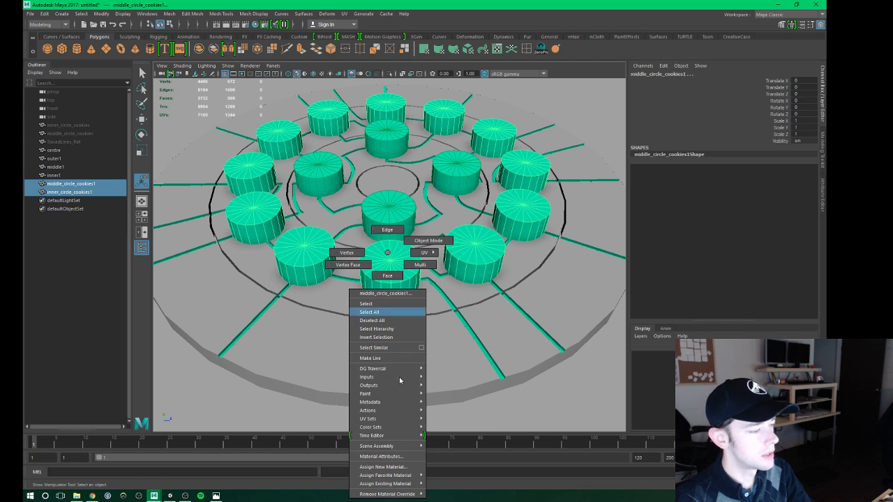
mouse_move(385, 484)
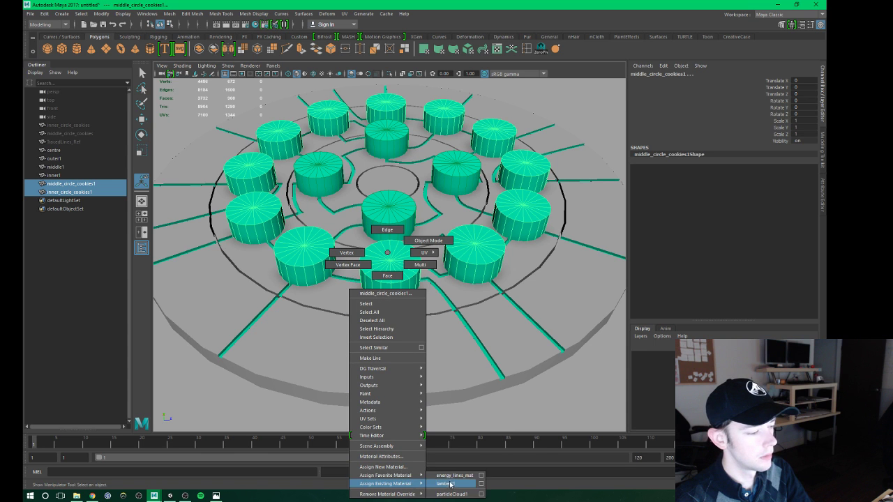
left_click(450, 483)
left_click(573, 376)
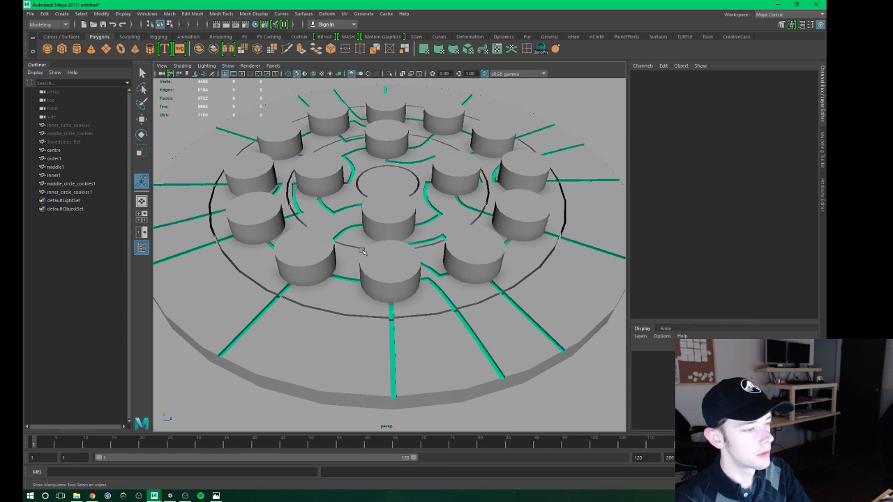
Cut the middle cookies out of the middle ring with boolean Difference.
left_click(348, 284)
left_click(388, 262, "shift")
left_click_drag(388, 263, 375, 229, "alt")
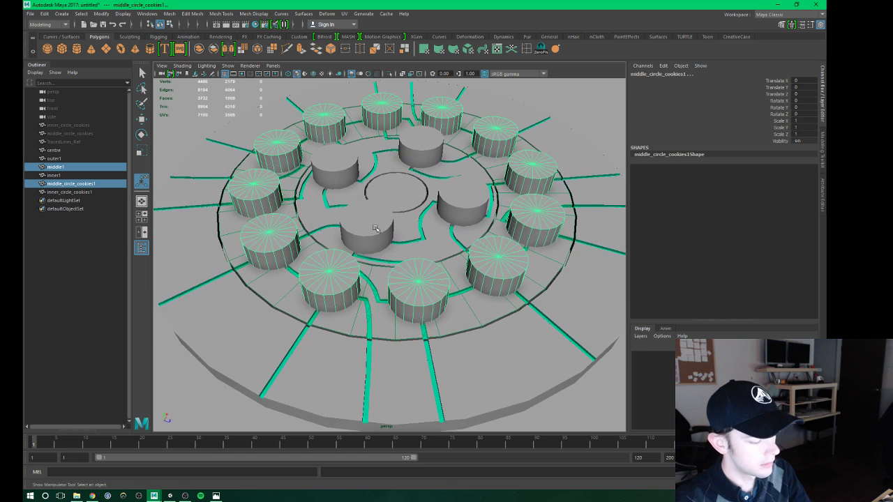
left_click(170, 14)
mouse_move(202, 35)
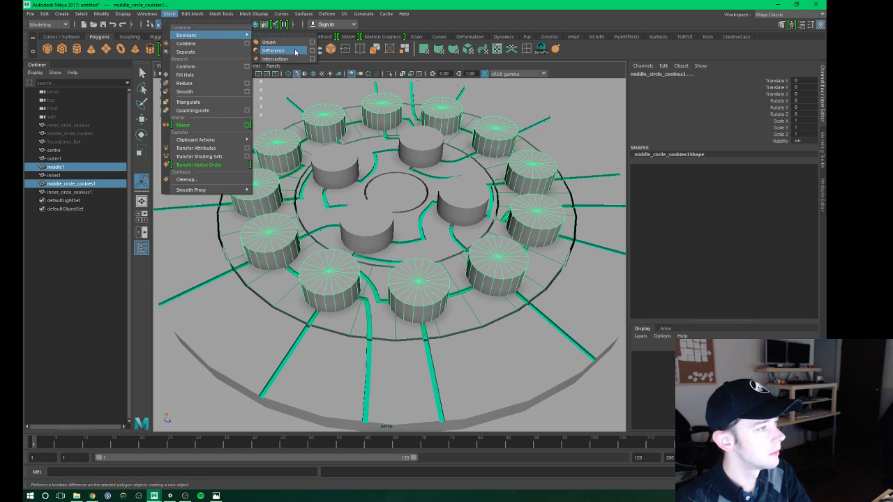
left_click(297, 51)
left_click_drag(401, 248, 380, 239, "alt")
Repeat the Difference on the inner ring and its cookies, then deselect.
left_click(416, 259)
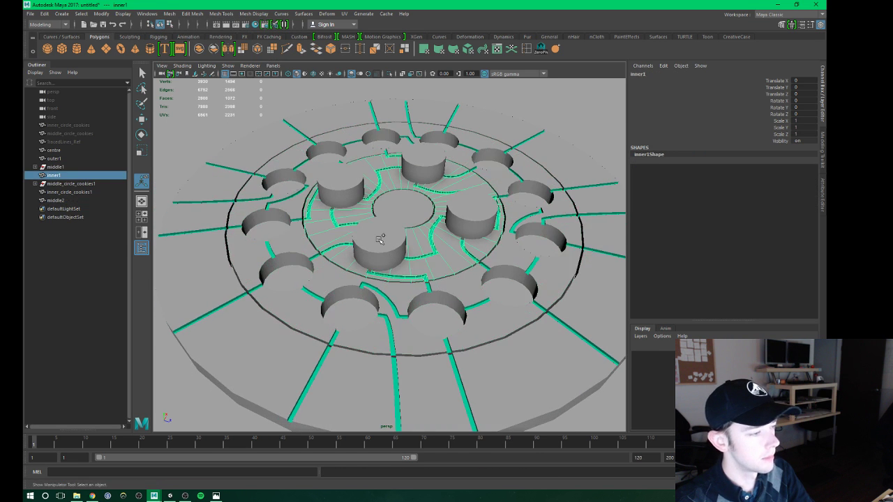
left_click(433, 269, "shift")
key("g")
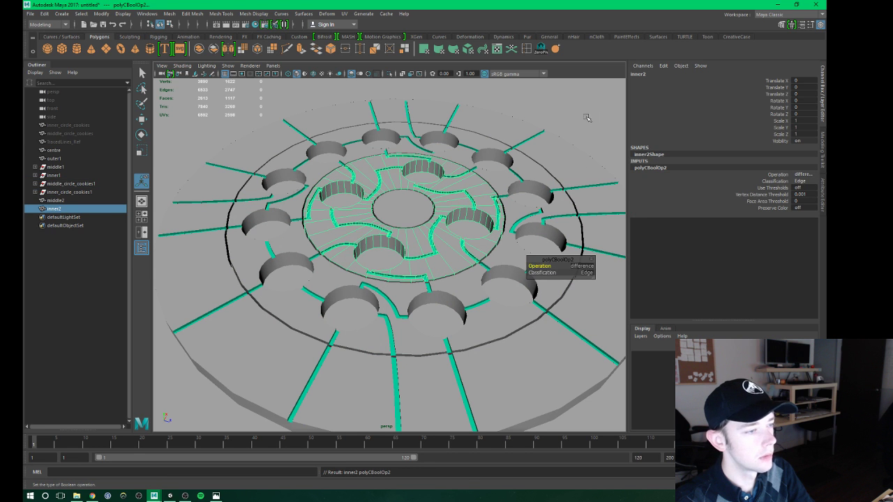
left_click(587, 118)
left_click_drag(586, 118, 464, 230, "alt")
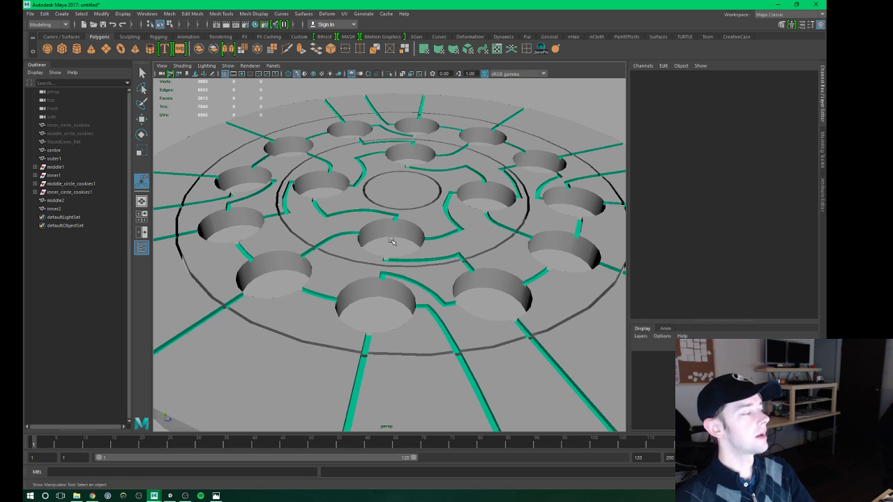
Select inner2, middle2, outer1 and centre, then delete their construction history.
scroll(392, 241, "down", 3)
scroll(401, 286, "down", 2)
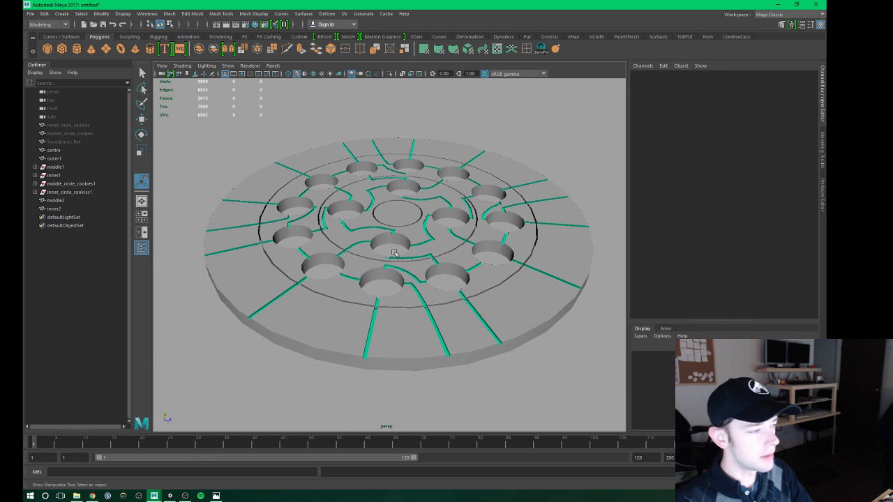
mouse_move(395, 253)
left_mouse_down("alt")
mouse_move(390, 195)
mouse_move(392, 271)
mouse_move(370, 298)
mouse_move(365, 259)
mouse_move(371, 275)
mouse_move(397, 286)
mouse_move(433, 206)
left_mouse_up("alt")
left_click(433, 205)
left_click_drag(450, 242, 469, 162, "alt")
left_click(469, 161)
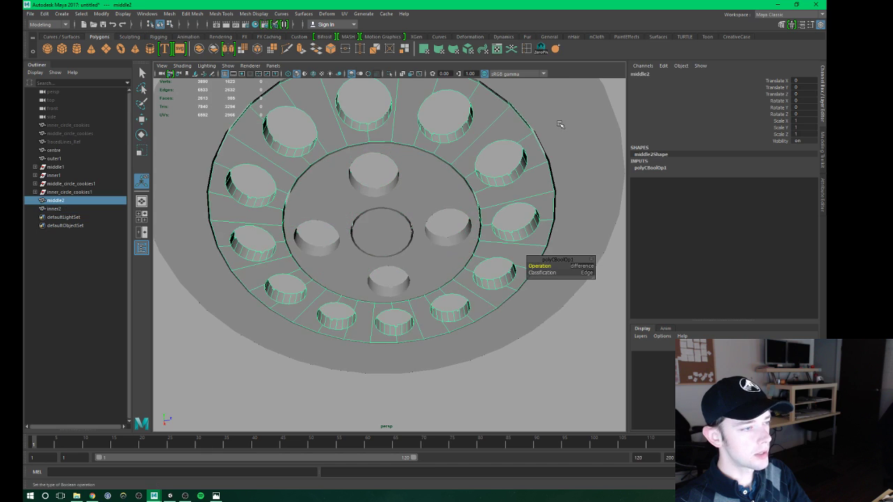
left_click(559, 124)
mouse_move(421, 182)
left_mouse_down("alt")
mouse_move(442, 235)
mouse_move(436, 274)
mouse_move(381, 293)
mouse_move(389, 256)
left_mouse_up("alt")
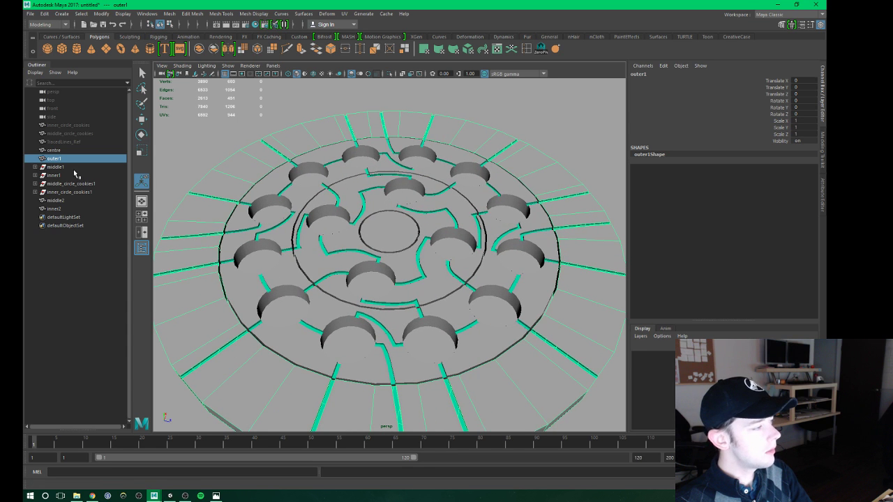
left_click(56, 150, "ctrl")
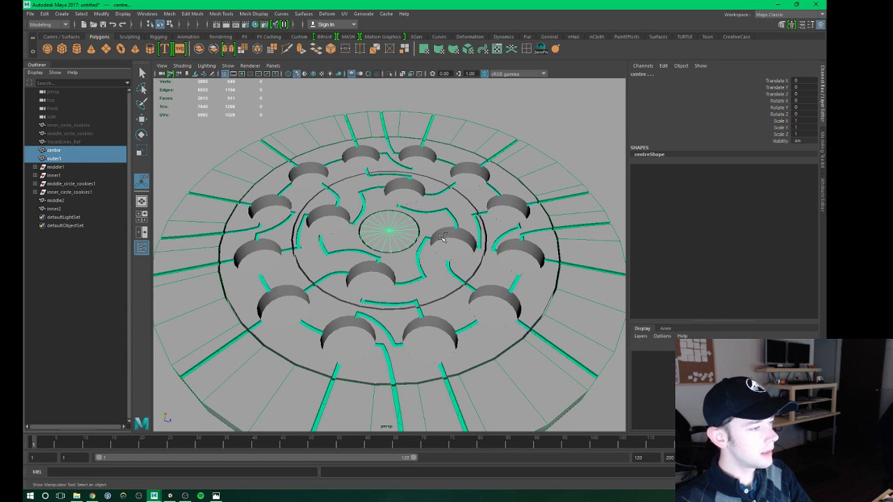
key("g")
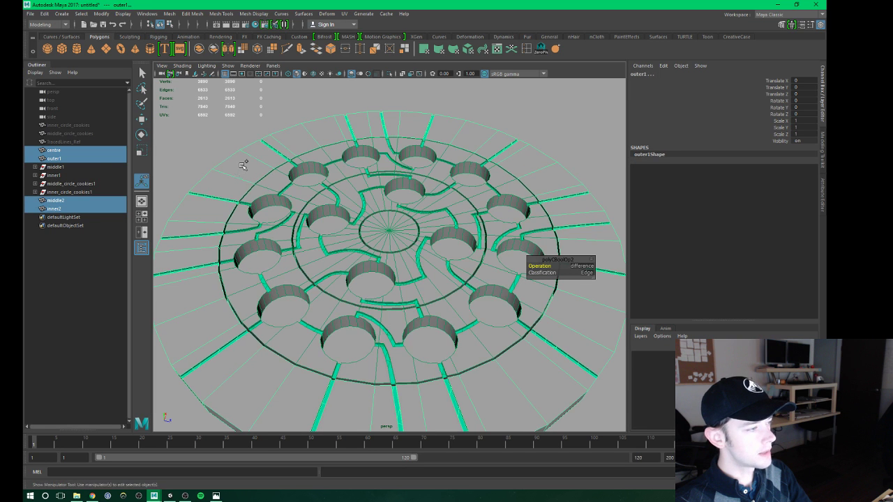
left_click(44, 13)
left_click(195, 117)
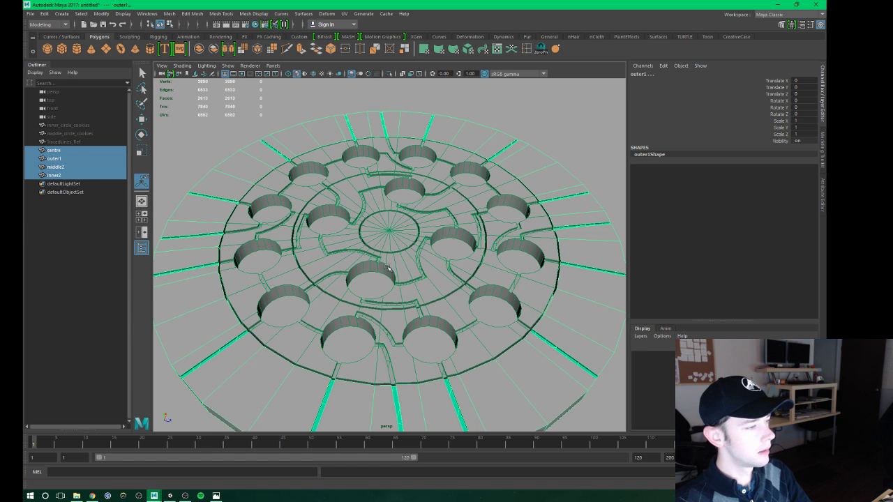
Orbit and zoom around the cut disc to inspect the holes in inner2.
left_click_drag(389, 268, 283, 143, "alt")
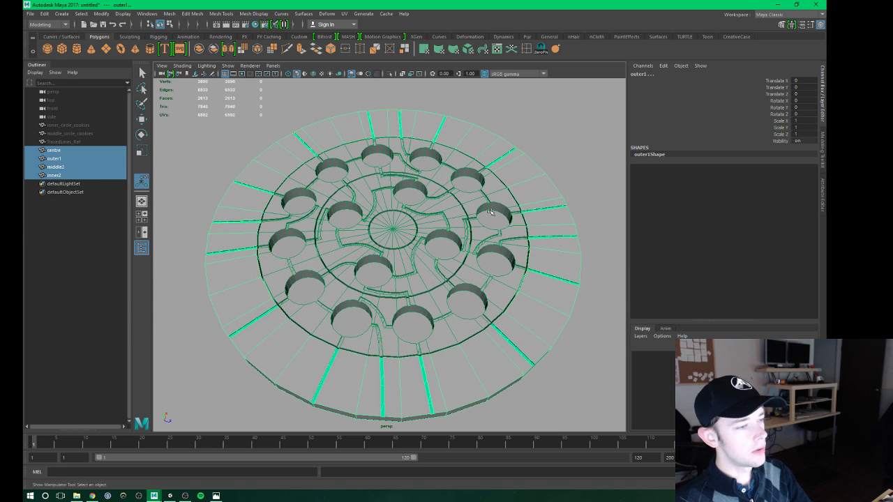
left_click(551, 154)
mouse_move(457, 210)
left_mouse_down("alt")
mouse_move(478, 207)
mouse_move(427, 237)
left_mouse_up("alt")
scroll(478, 207, "up", 2)
scroll(459, 231, "up", 2)
scroll(459, 230, "down", 2)
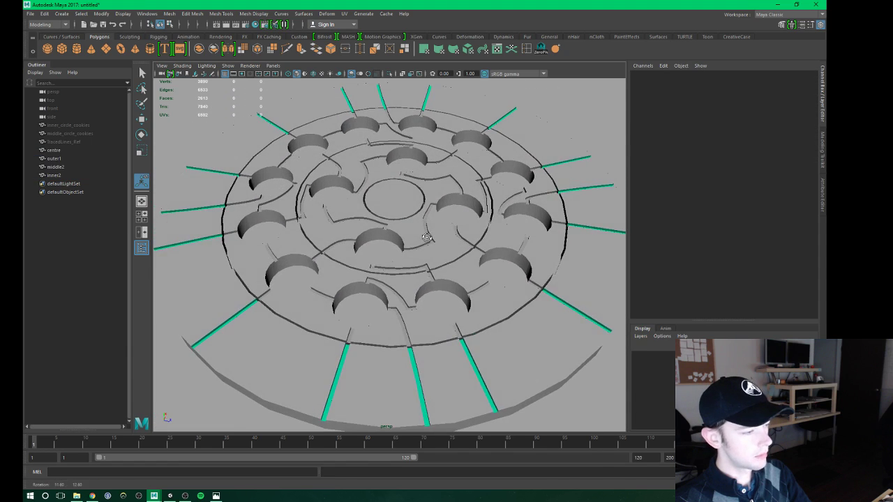
scroll(418, 244, "up", 3)
left_click(437, 224)
scroll(415, 227, "up", 3)
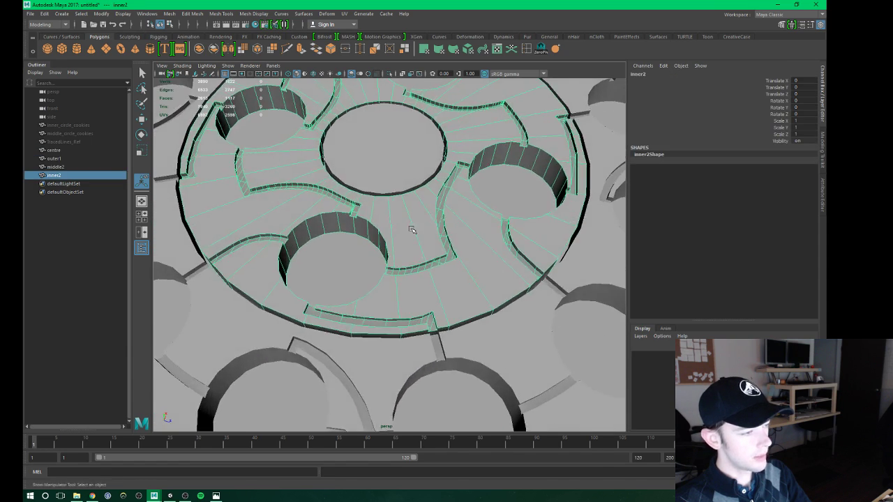
scroll(398, 229, "down", 5)
scroll(397, 233, "up", 2)
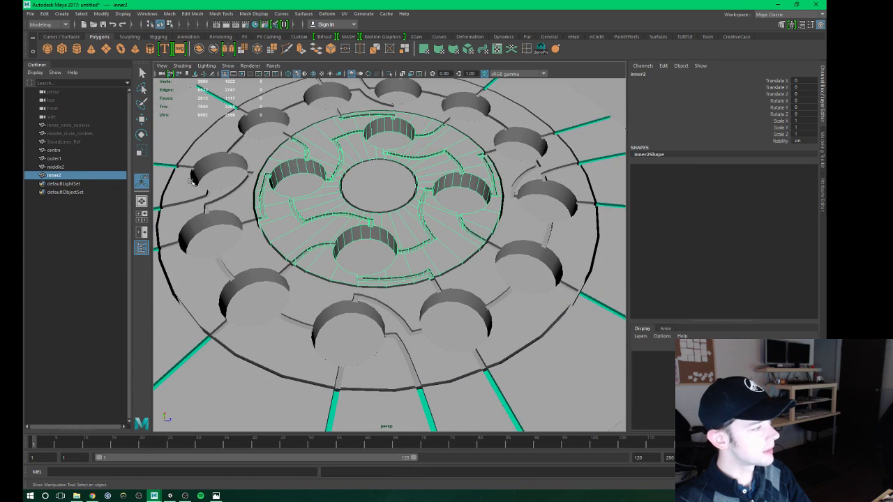
scroll(229, 199, "down", 3)
scroll(251, 216, "down", 2)
left_click_drag(274, 240, 307, 248, "alt")
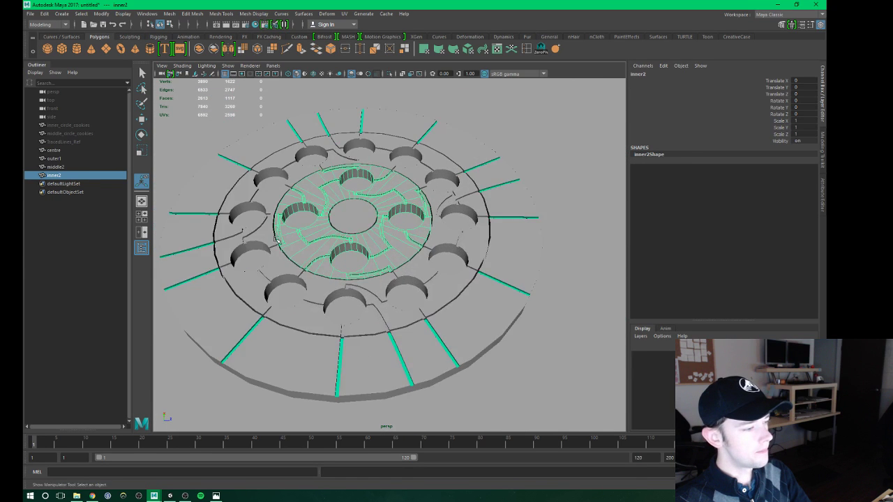
scroll(318, 252, "up", 2)
scroll(318, 252, "up", 2)
Select outer1 in the Outliner and delete its history.
left_click(54, 159)
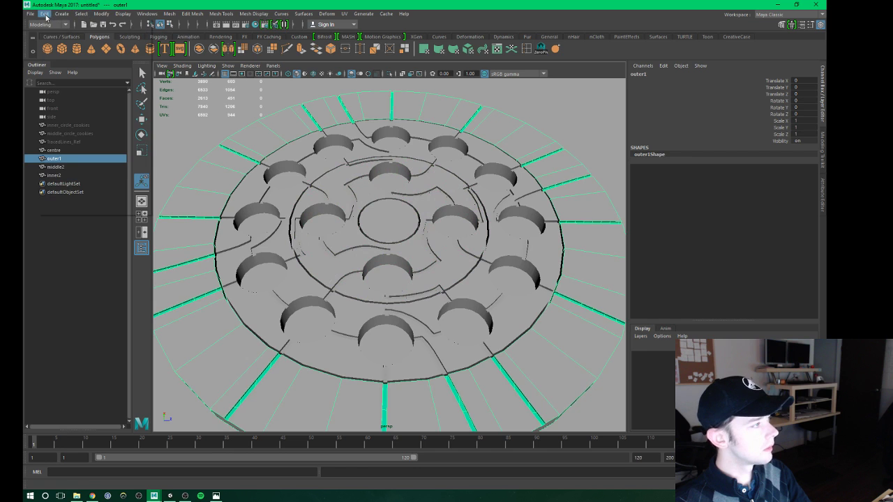
left_click(44, 13)
left_click(174, 120)
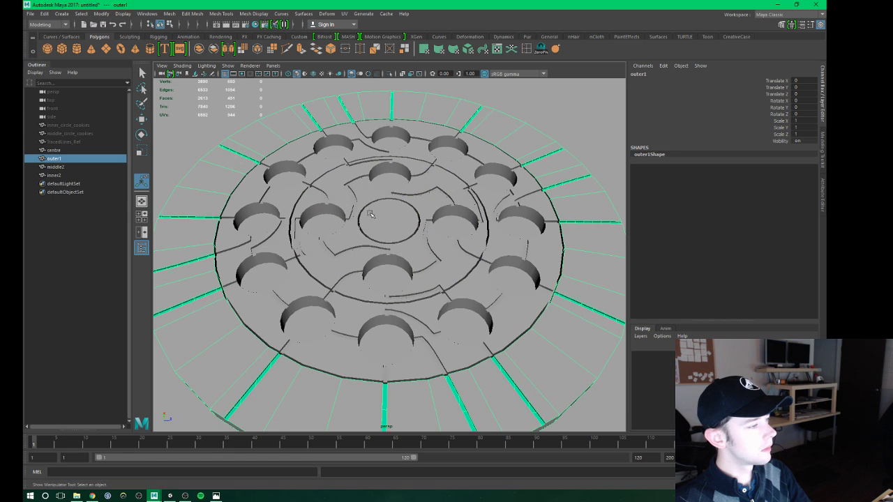
left_click_drag(370, 215, 362, 216, "alt")
scroll(362, 216, "up", 2)
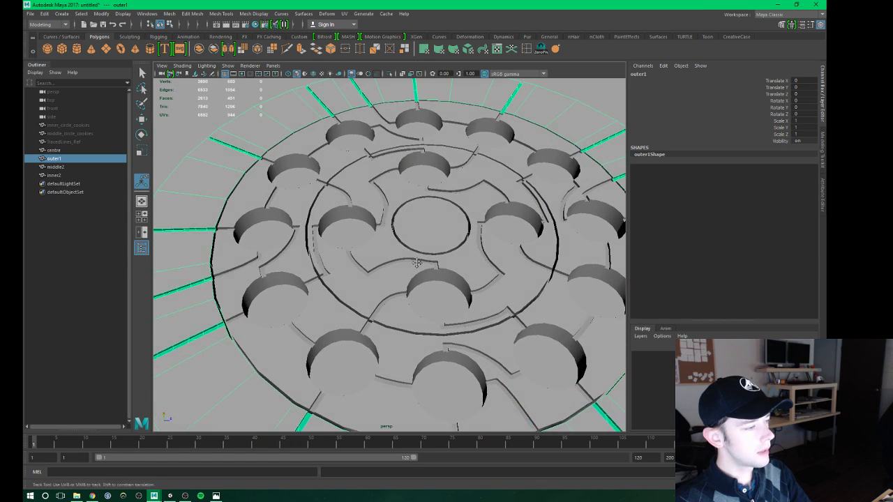
Undo back to the cookie cylinders and assign them the green energy_lines_mat.
key("ctrl+z")
key("ctrl+z")
key("ctrl+z")
key("ctrl+z")
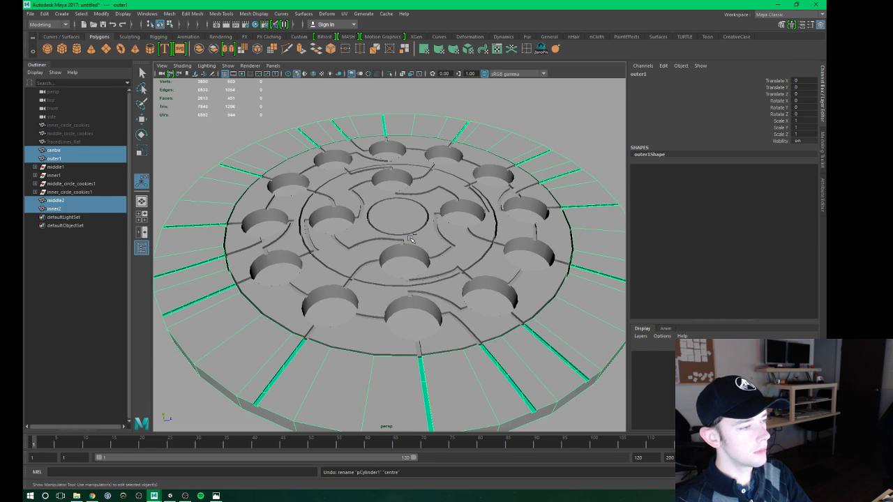
key("ctrl+z")
key("ctrl+z")
key("ctrl+z")
key("ctrl+z")
key("ctrl+z")
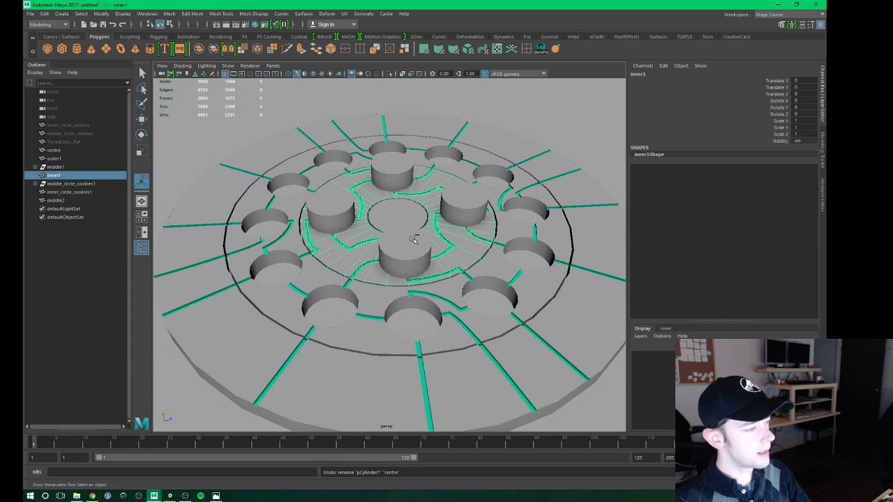
key("ctrl+z")
key("ctrl+z")
key("ctrl+z")
key("ctrl+z")
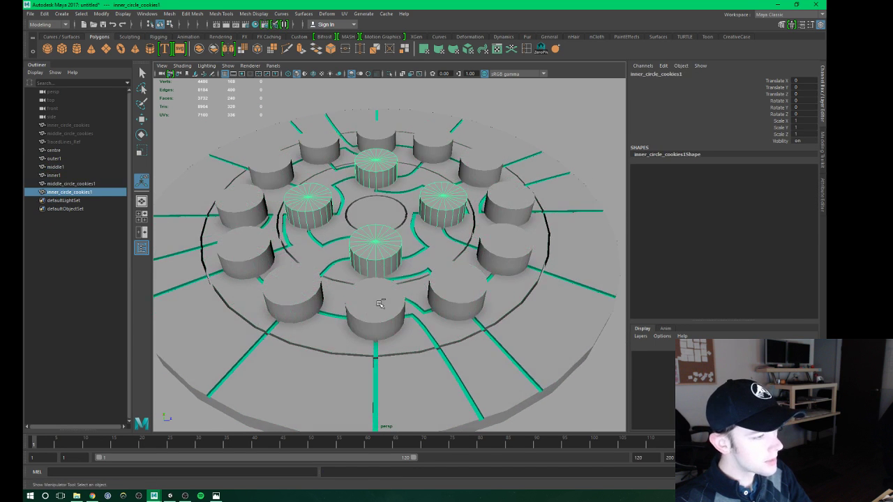
left_click(379, 304, "shift")
right_click(380, 253)
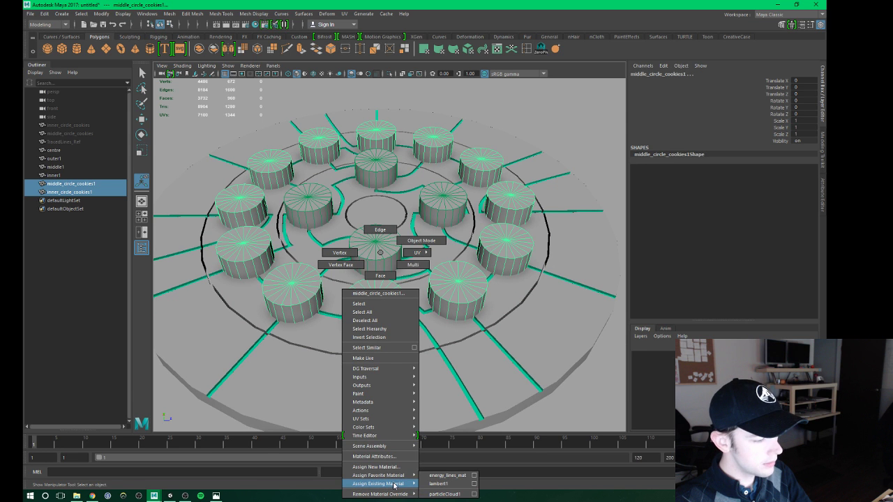
left_click(448, 475)
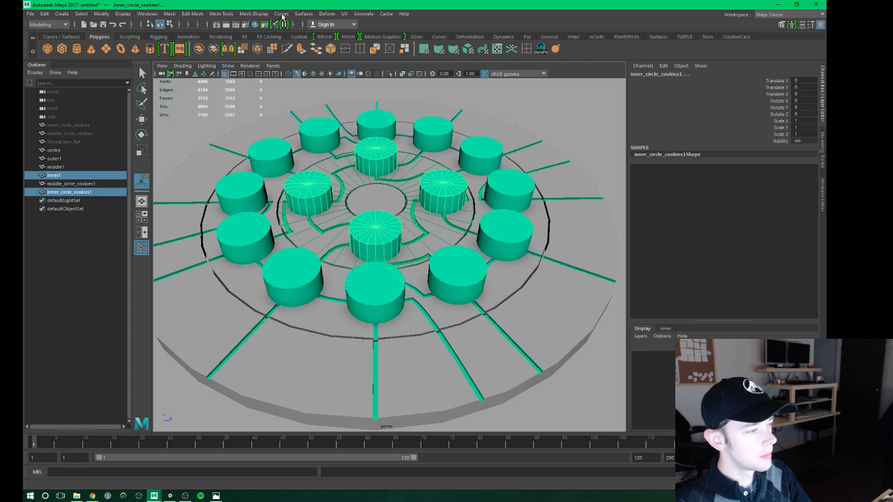
Recut the inner and middle rings with boolean Difference, then deselect middle2.
left_click(169, 14)
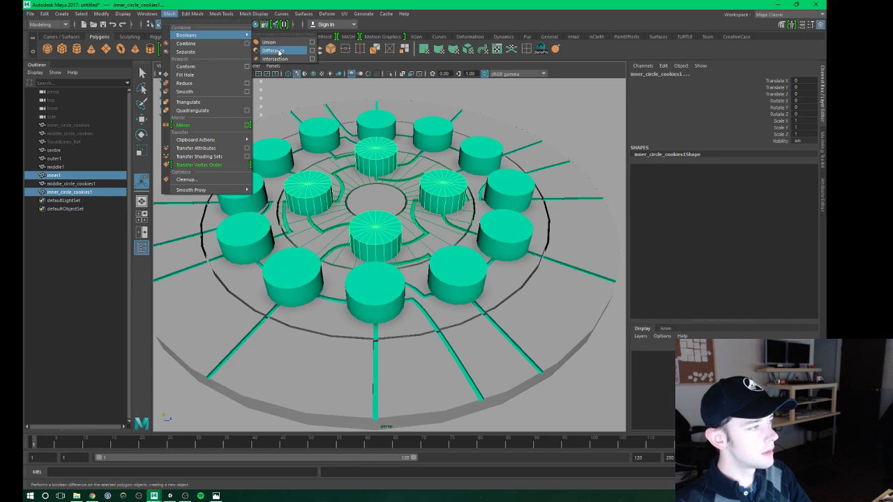
left_click(279, 50)
left_click(375, 277)
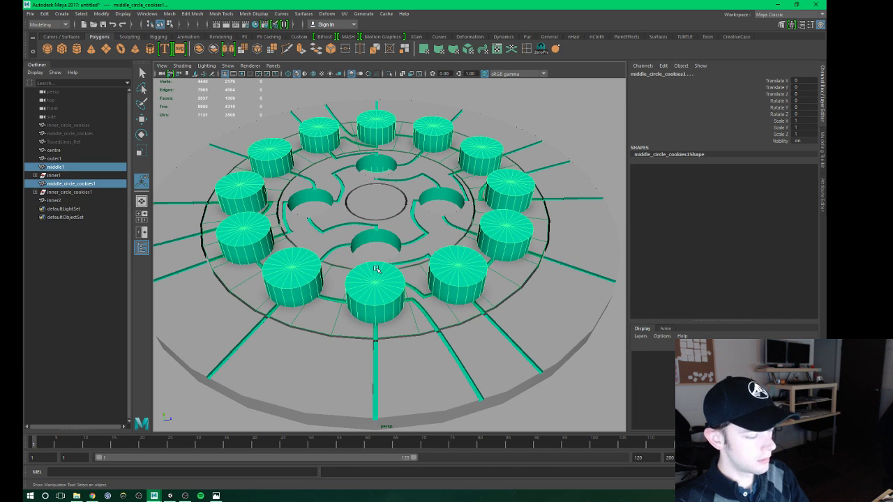
key("g")
scroll(389, 274, "up", 2)
scroll(389, 274, "up", 2)
scroll(389, 274, "up", 2)
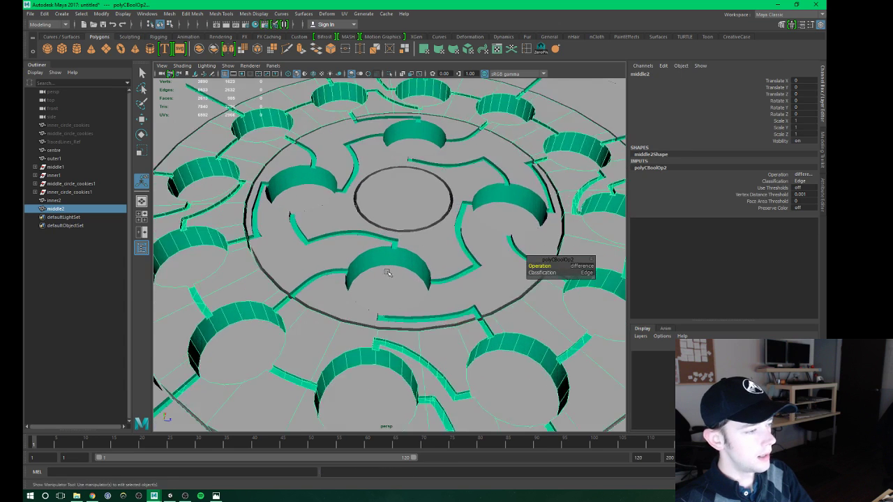
left_click_drag(388, 273, 398, 243, "alt")
key("q")
left_click(391, 260)
Pick edges on inner2's hole walls while orbiting in to examine them.
right_click_drag(398, 243, 393, 250)
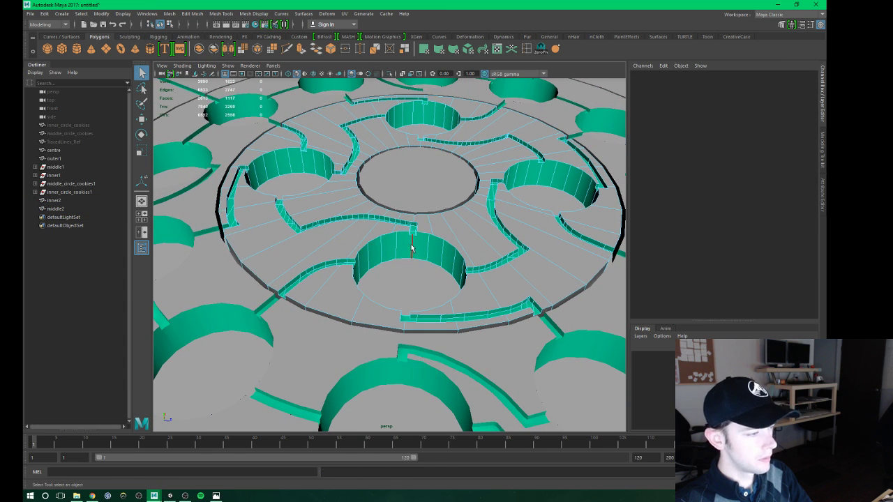
left_click(411, 248)
left_click(291, 166, "shift")
left_click_drag(384, 160, 392, 166, "alt")
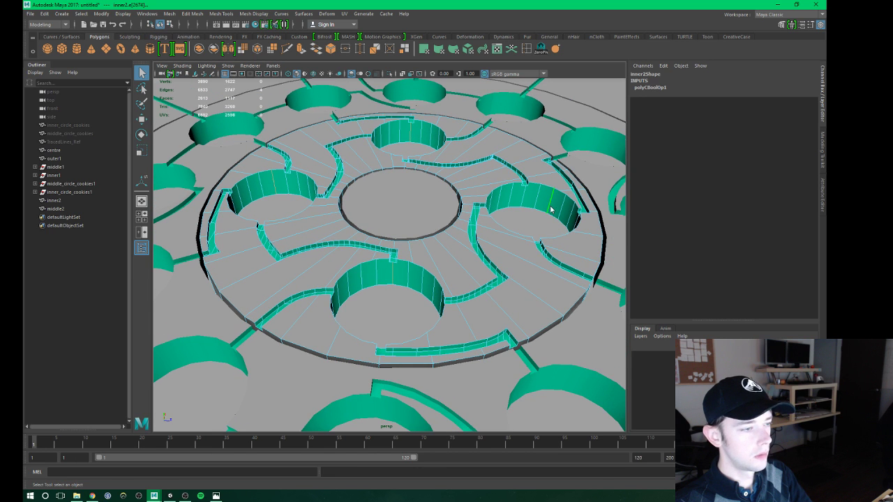
right_click_drag(551, 209, 481, 227)
mouse_move(453, 241)
left_mouse_down("alt")
mouse_move(430, 234)
mouse_move(392, 251)
mouse_move(369, 249)
mouse_move(333, 210)
mouse_move(427, 258)
mouse_move(543, 254)
mouse_move(464, 251)
mouse_move(385, 275)
mouse_move(423, 253)
mouse_move(393, 273)
mouse_move(409, 255)
mouse_move(385, 293)
mouse_move(354, 302)
mouse_move(376, 282)
mouse_move(409, 280)
left_mouse_up("alt")
scroll(392, 251, "up", 5)
scroll(392, 279, "down", 5)
scroll(384, 275, "up", 2)
scroll(391, 270, "up", 2)
scroll(398, 266, "up", 2)
Select wall faces inside an inner2 hole and assign them grey lambert1.
right_click_drag(408, 279, 409, 286)
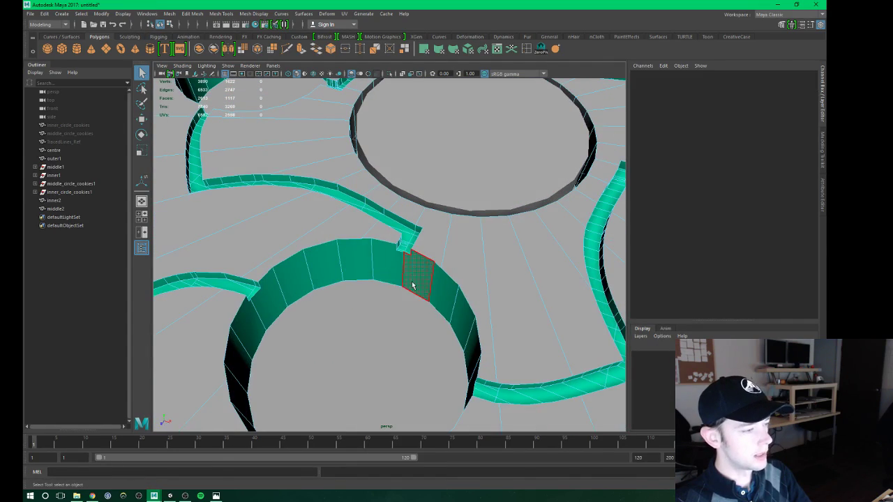
mouse_move(408, 269)
left_mouse_down()
mouse_move(339, 269)
mouse_move(256, 319)
mouse_move(407, 291)
mouse_move(316, 284)
left_mouse_up()
mouse_move(259, 160)
left_mouse_down("alt")
mouse_move(471, 251)
mouse_move(382, 236)
left_mouse_up("alt")
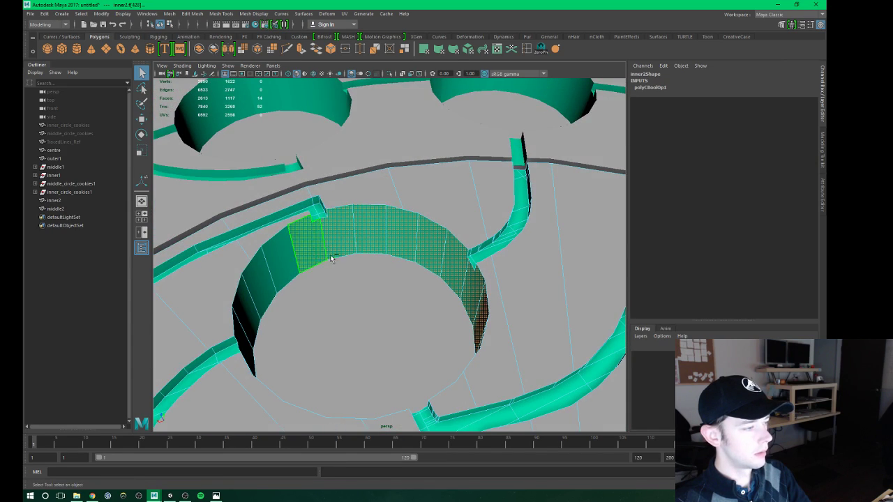
mouse_move(311, 244)
left_mouse_down("alt")
mouse_move(389, 231)
mouse_move(300, 258)
mouse_move(286, 281)
mouse_move(386, 251)
mouse_move(435, 256)
mouse_move(355, 261)
left_mouse_up("alt")
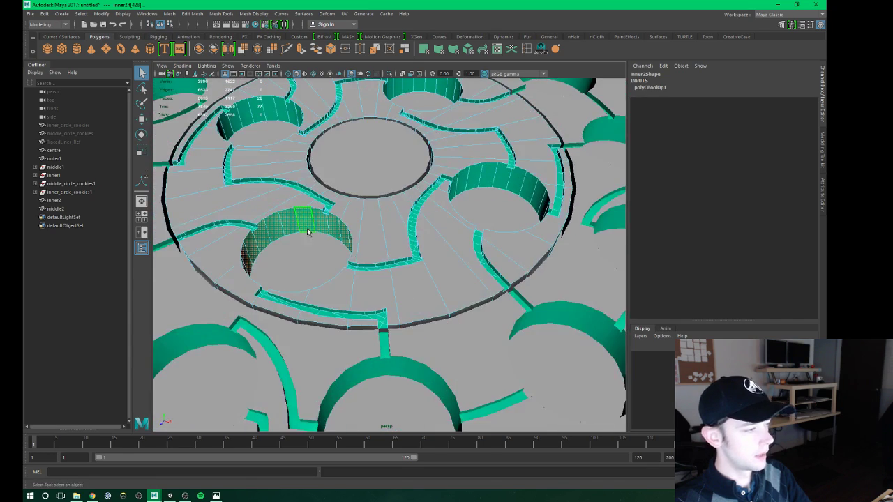
right_click_drag(308, 231, 376, 462)
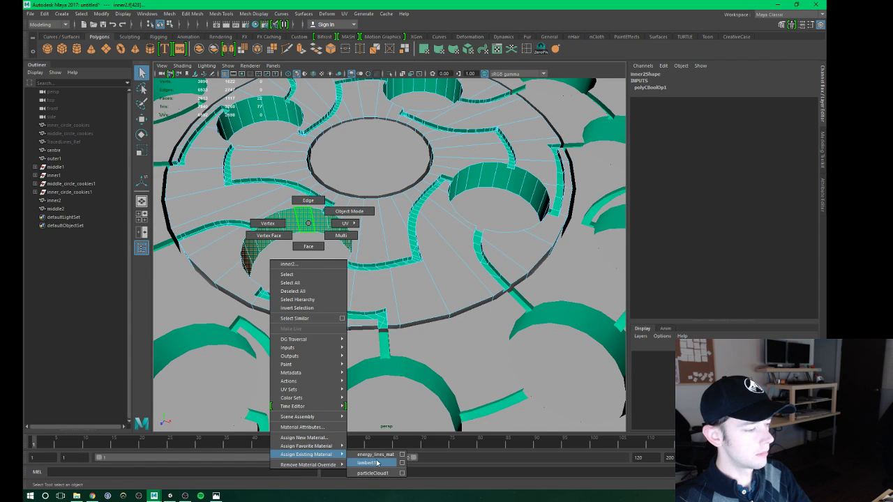
Inspect the recoloured wall from several angles and return to Object Mode.
left_click_drag(377, 463, 386, 286, "alt")
scroll(385, 287, "up", 3)
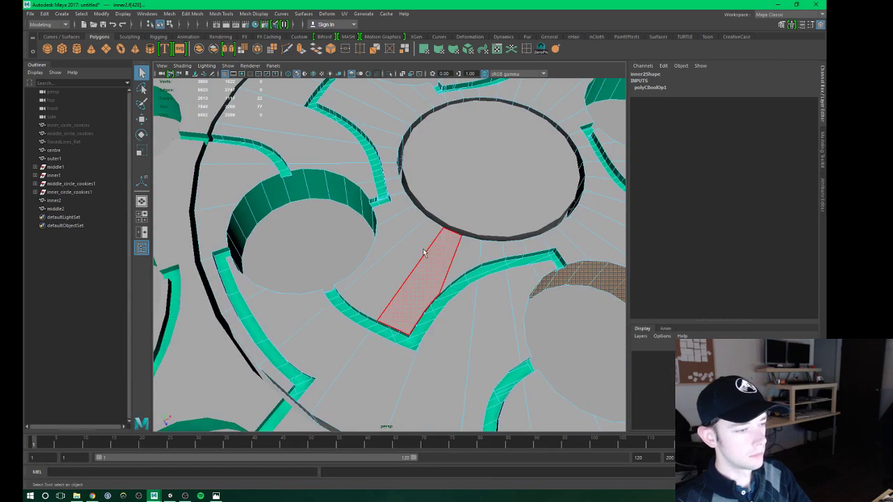
left_click_drag(423, 252, 443, 225, "alt")
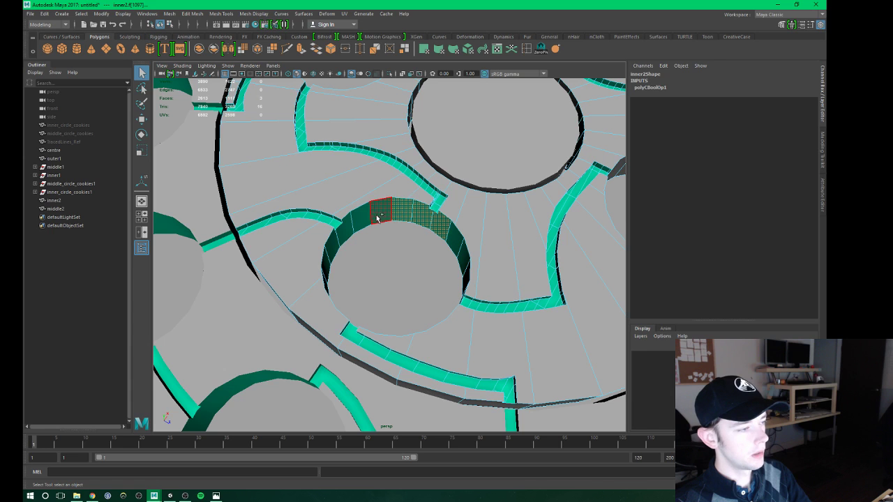
left_click_drag(388, 273, 328, 274, "alt")
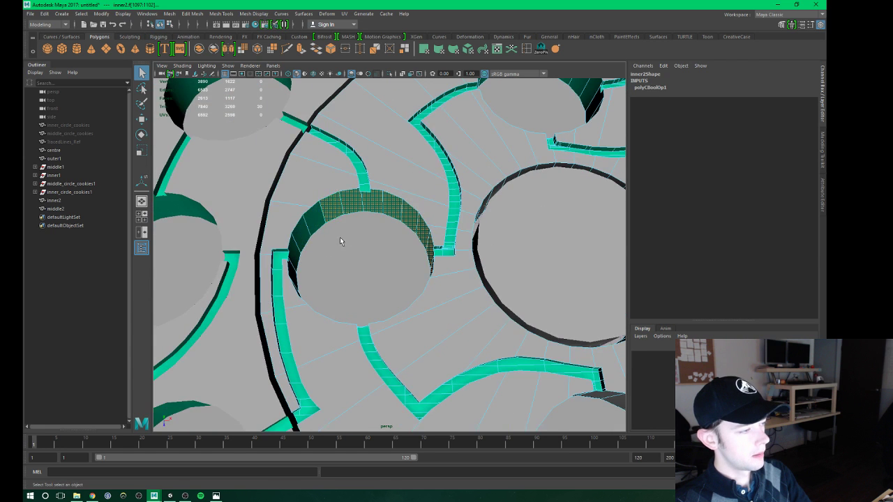
scroll(340, 240, "down", 5)
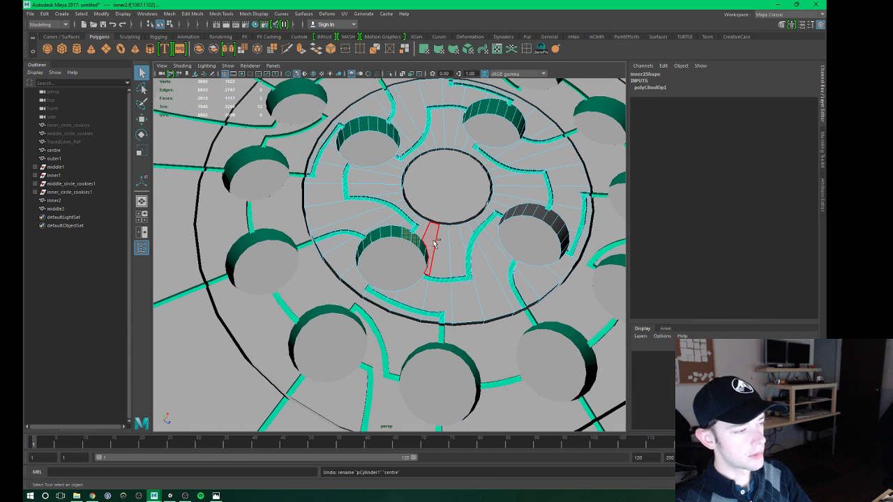
left_click_drag(434, 242, 406, 241, "alt")
right_click_drag(440, 219, 440, 203)
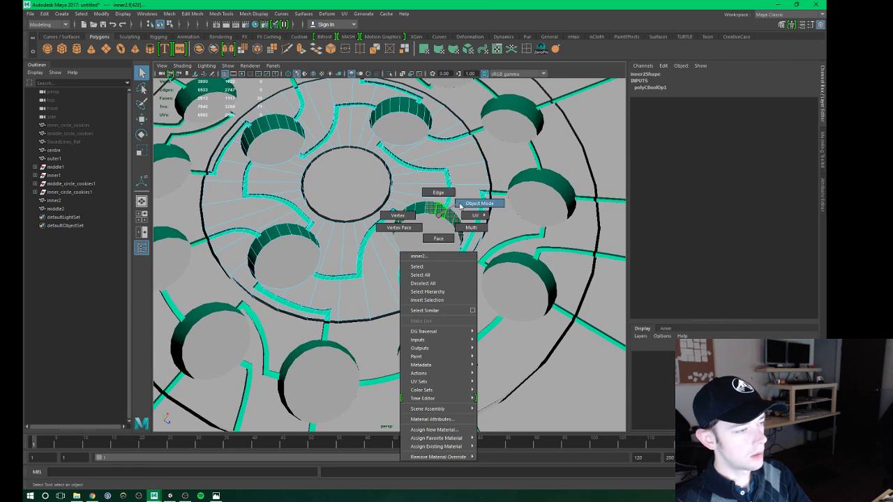
scroll(418, 223, "down", 6)
left_click_drag(419, 209, 410, 221, "alt")
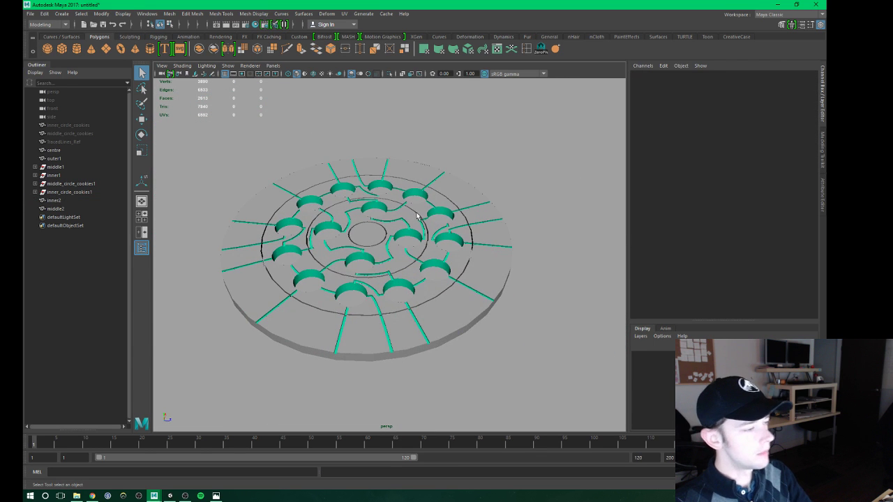
Marquee-select all four disc meshes and delete their history by type.
scroll(411, 216, "up", 3)
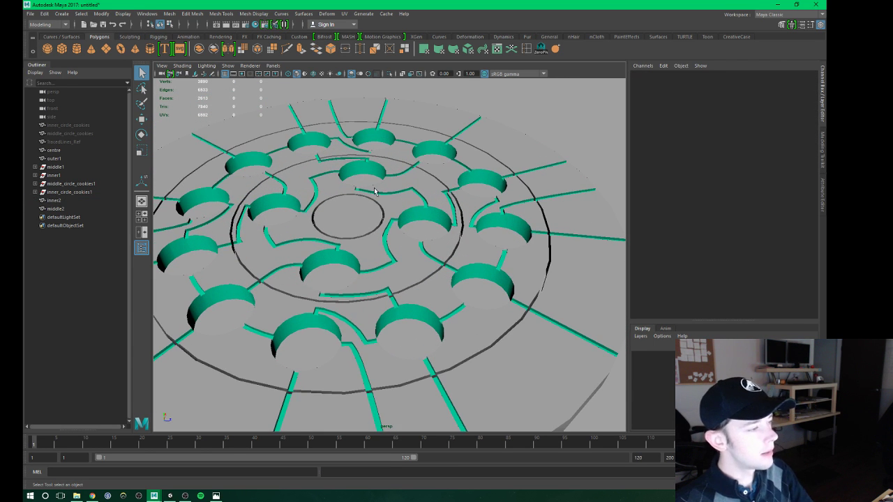
scroll(390, 203, "down", 3)
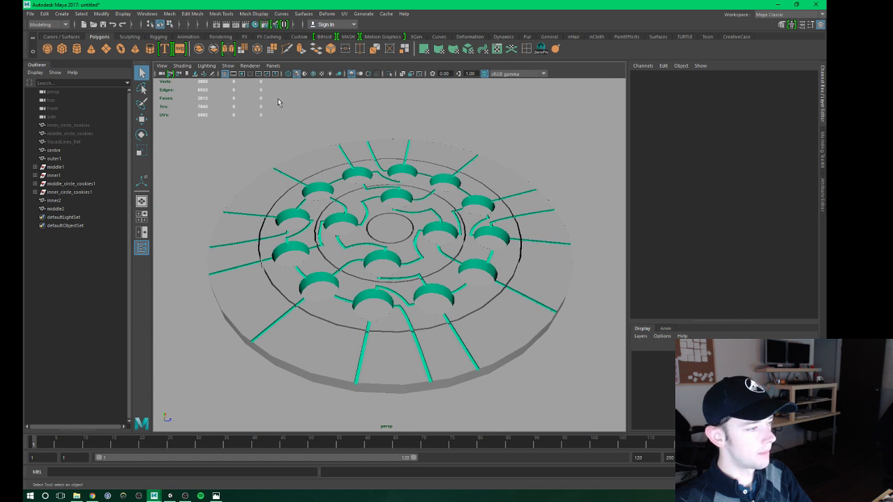
left_click_drag(278, 103, 586, 398)
left_click(44, 13)
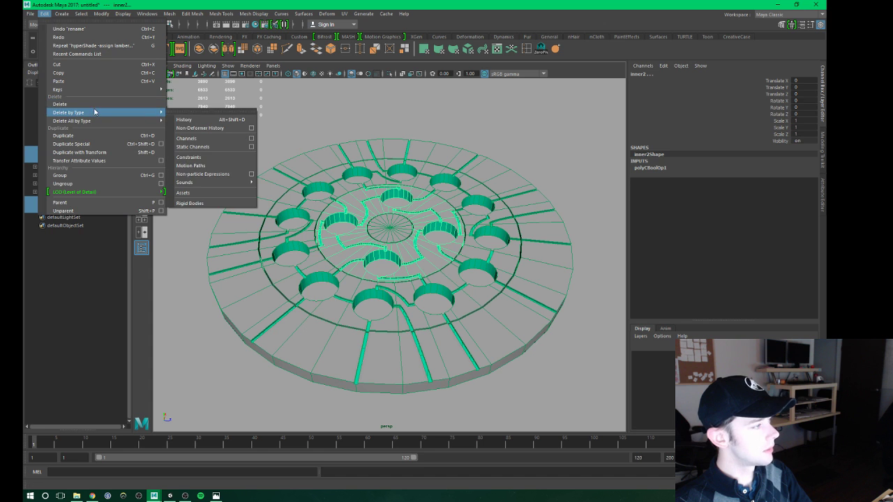
left_click(202, 117)
Orbit and zoom to check the grey-walled holes and green channels across the disc.
scroll(430, 194, "up", 2)
scroll(438, 282, "up", 2)
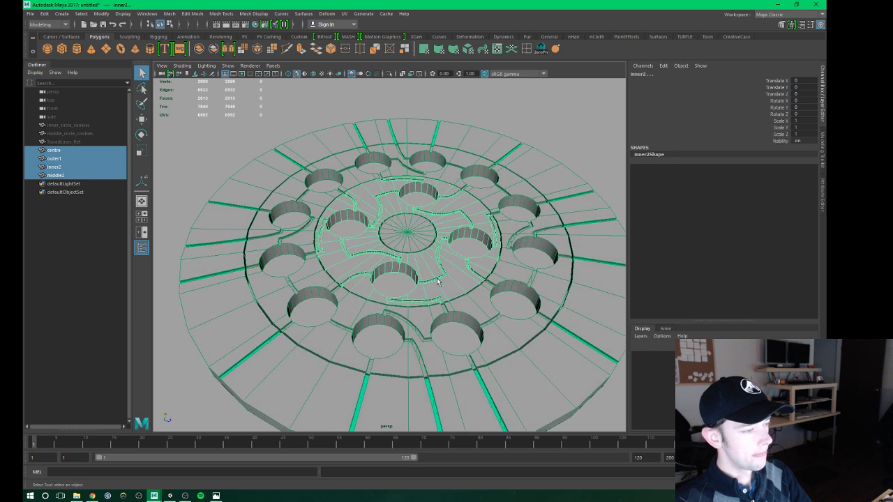
scroll(393, 272, "down", 2)
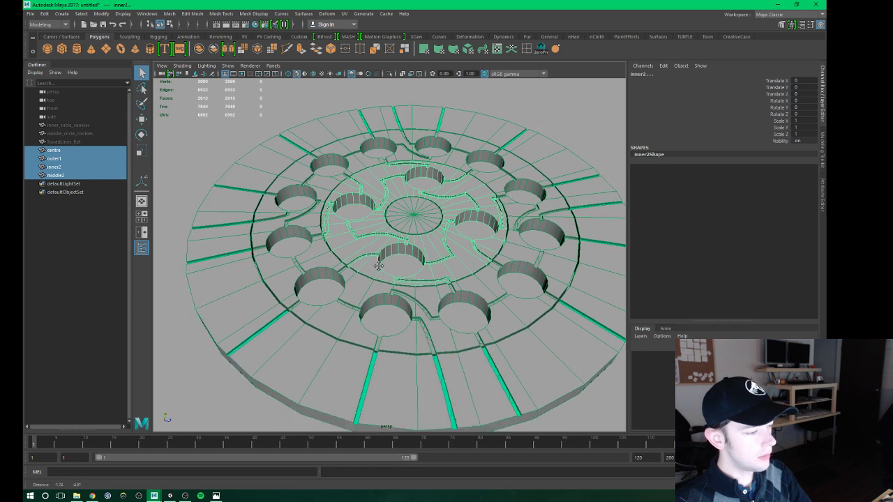
scroll(409, 230, "down", 1)
left_click_drag(409, 230, 300, 140, "alt")
scroll(301, 161, "down", 3)
scroll(447, 272, "up", 2)
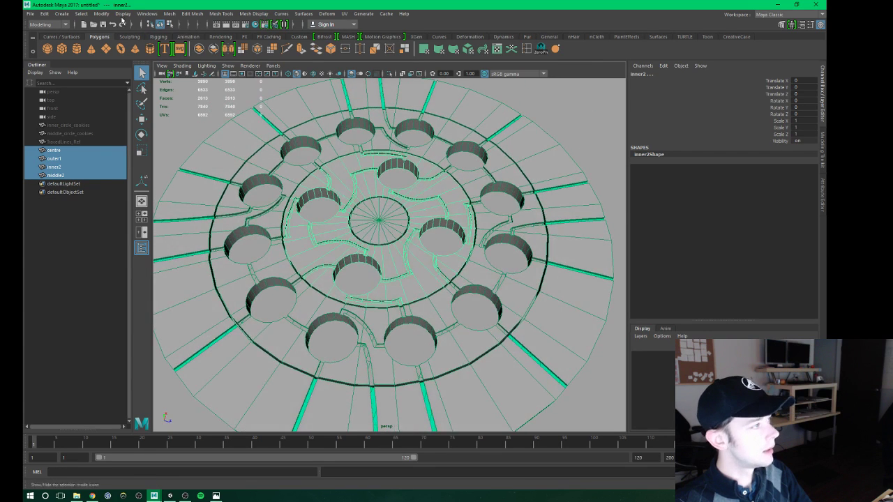
left_click(169, 14)
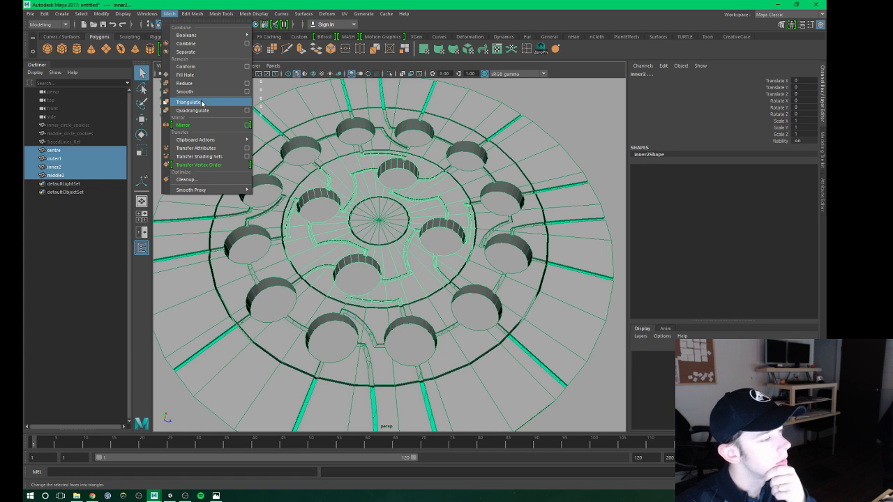
Triangulate the selected disc meshes, delete all construction history, and give outer1 the default material.
left_click(202, 103)
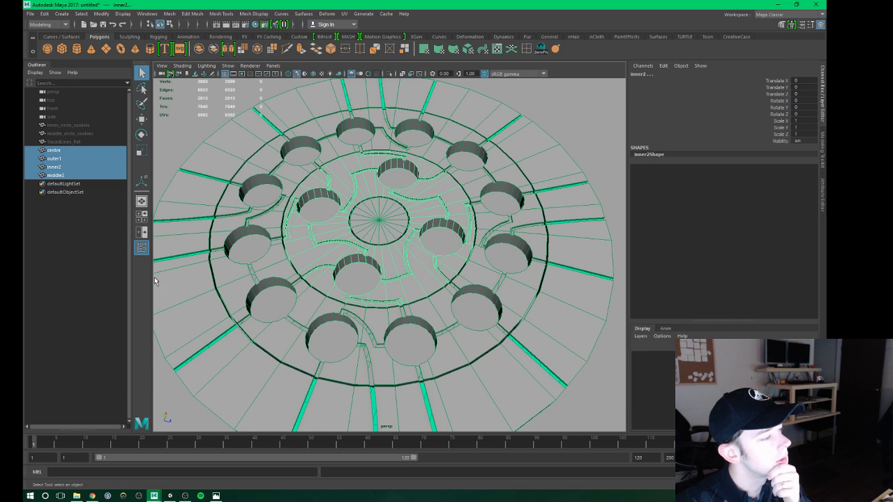
left_click(43, 15)
mouse_move(72, 121)
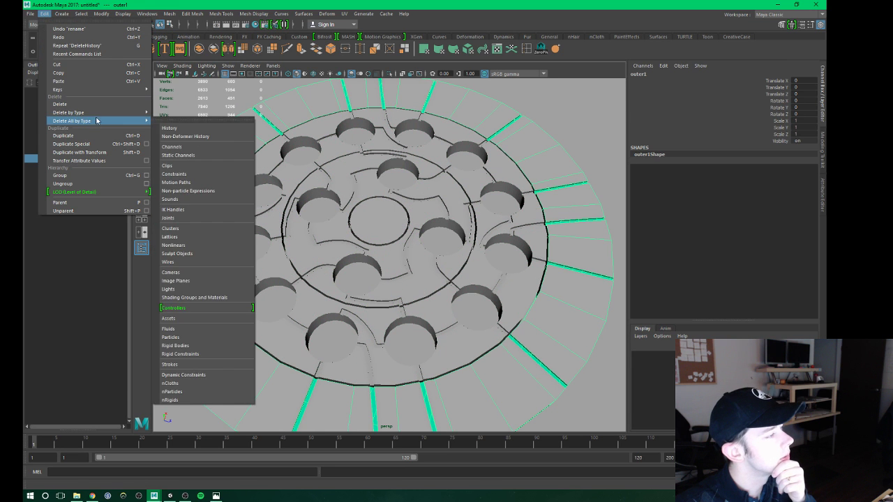
left_click(175, 124)
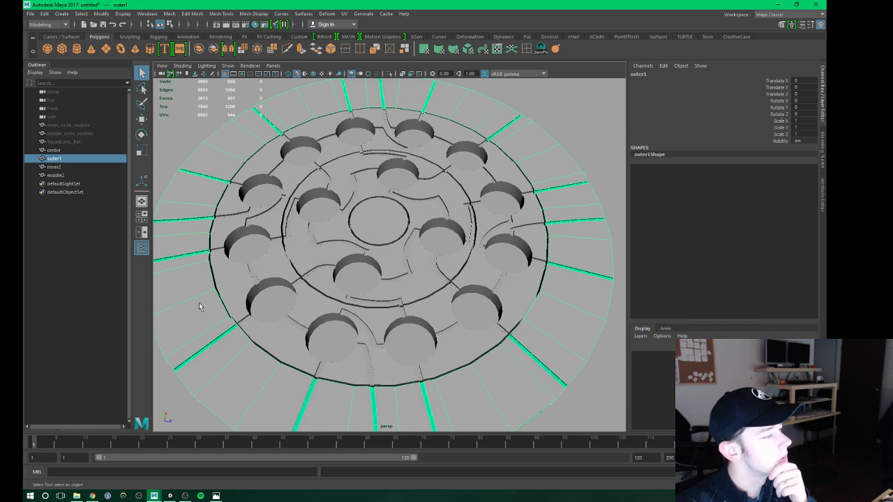
right_click_drag(199, 307, 260, 484)
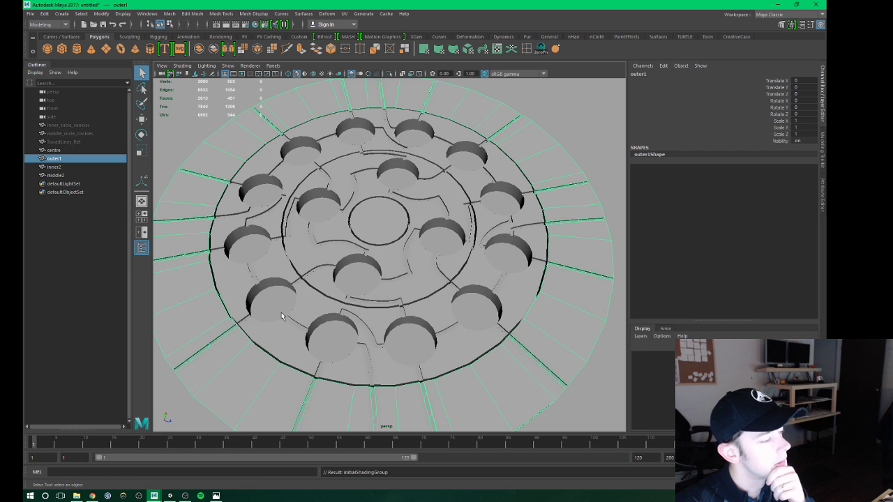
Reselect all four disc meshes, triangulate them together, then deselect.
key("ctrl+shift+a")
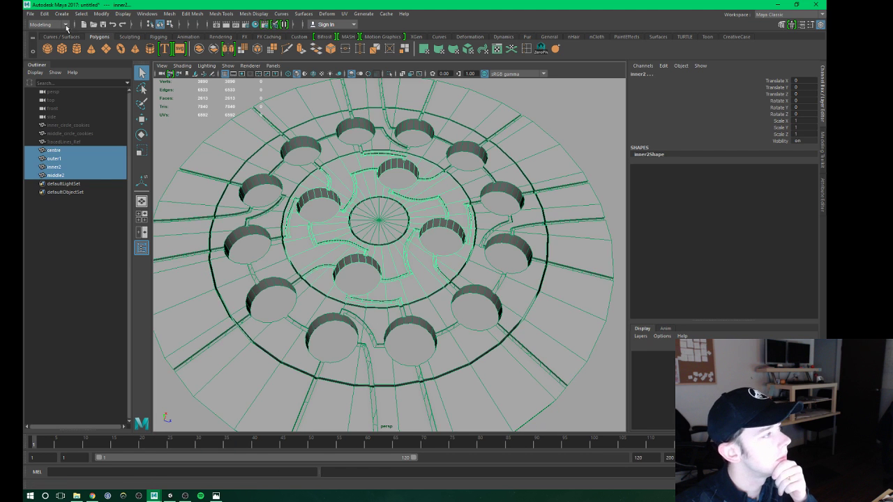
left_click(43, 13)
left_click(212, 124)
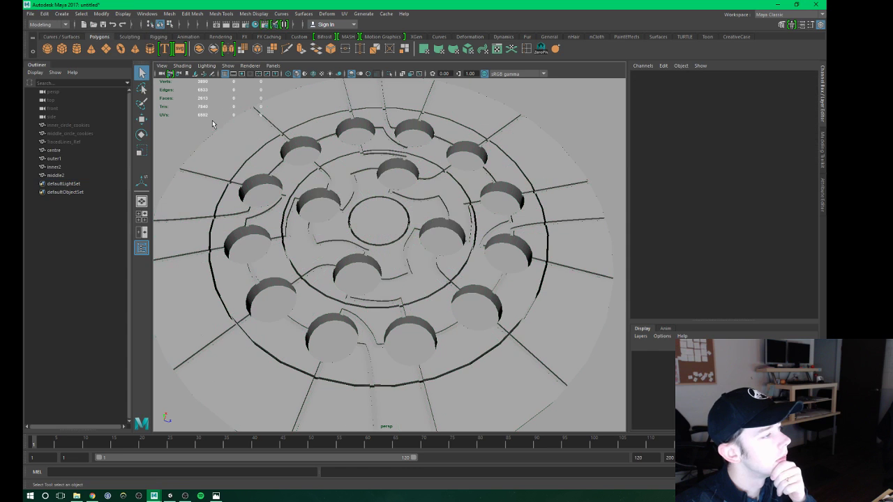
key("ctrl+shift+a")
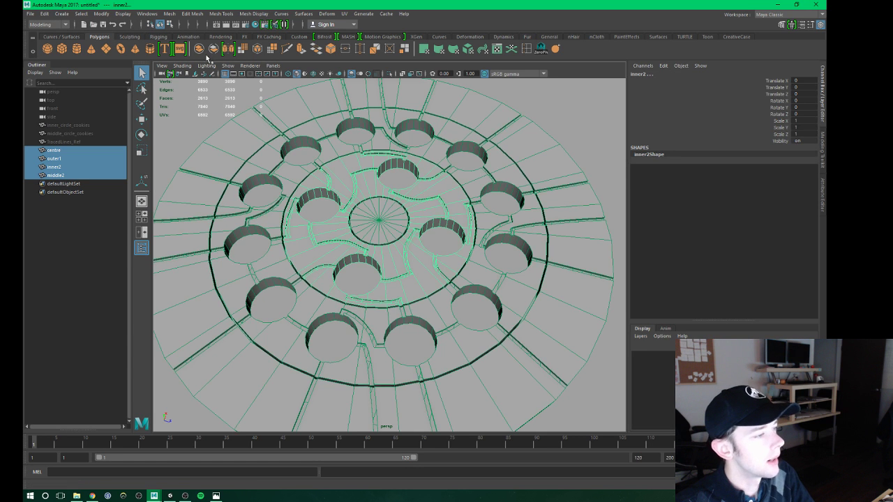
left_click(169, 14)
left_click(202, 102)
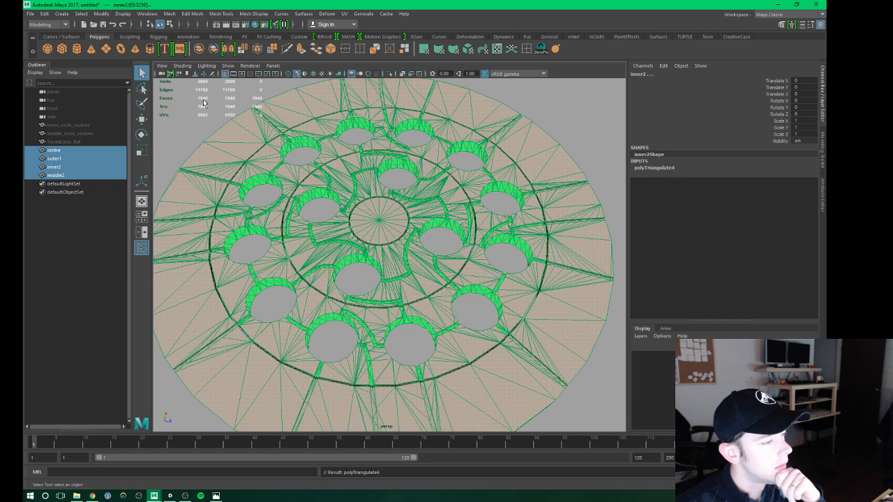
left_click(584, 136)
Inspect the triangles on inner2, middle2 and outer1 from a tilted view.
mouse_move(408, 256)
left_mouse_down("alt")
mouse_move(443, 251)
mouse_move(406, 236)
mouse_move(418, 240)
mouse_move(418, 279)
mouse_move(447, 305)
mouse_move(406, 248)
left_mouse_up("alt")
scroll(409, 249, "up", 3)
left_click(383, 259)
left_click(447, 306)
scroll(407, 248, "down", 3)
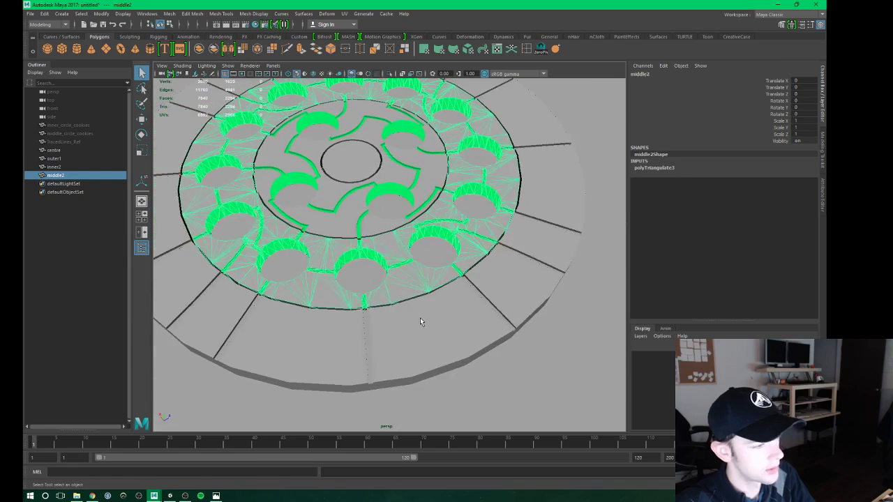
left_click(380, 293)
mouse_move(349, 268)
left_mouse_down("alt")
mouse_move(405, 273)
mouse_move(371, 247)
mouse_move(371, 273)
mouse_move(407, 266)
left_mouse_up("alt")
scroll(405, 274, "down", 2)
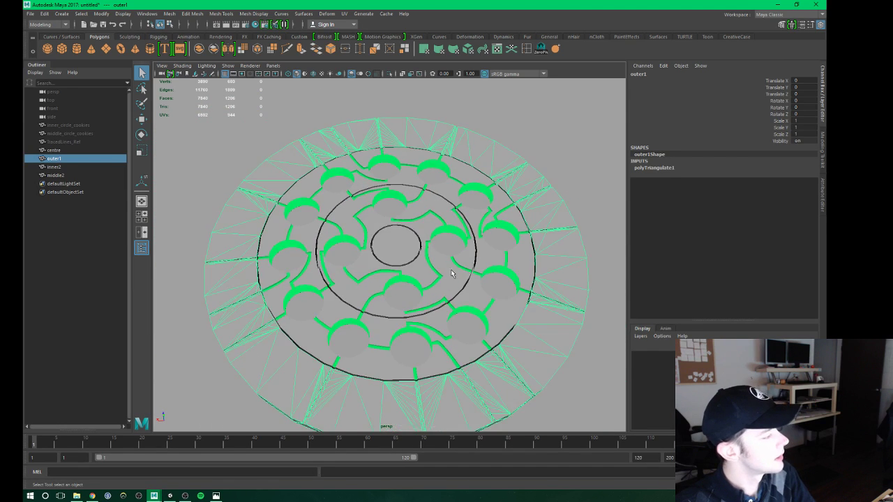
left_click_drag(422, 266, 415, 265, "alt")
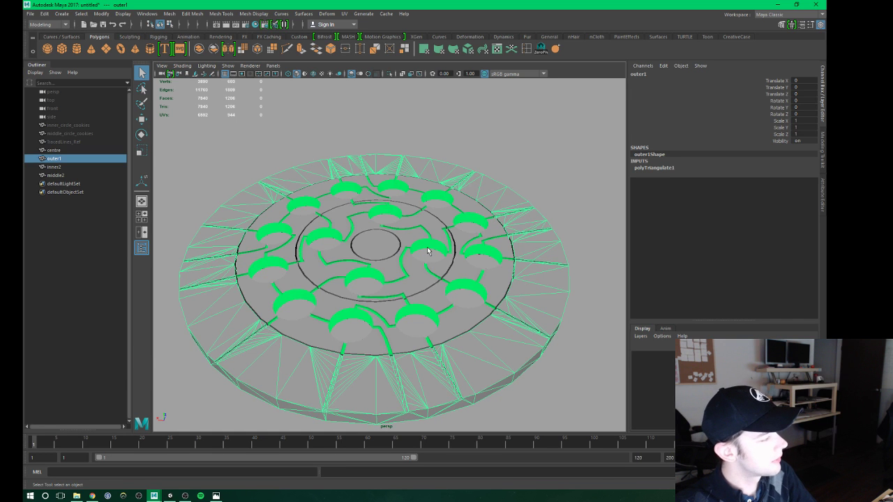
left_click(535, 172)
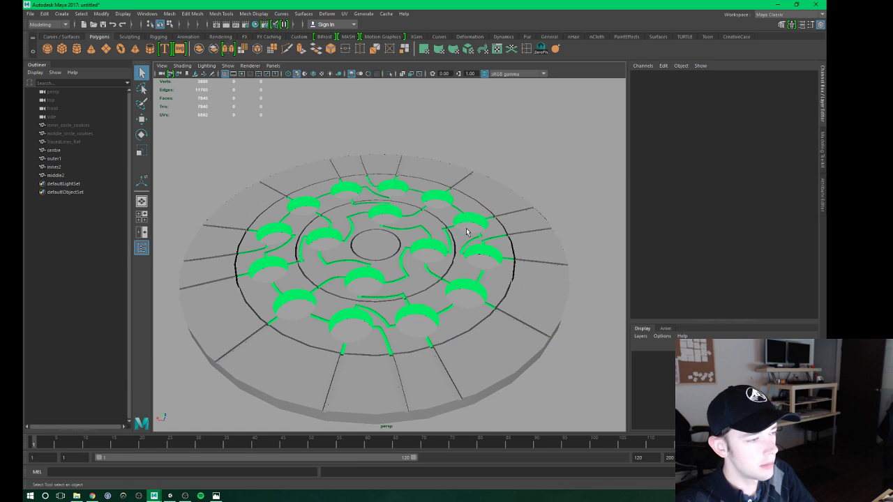
Marquee-select all four triangulated disc pieces, then fly the Unity camera toward the glowing pillars.
left_click_drag(413, 261, 427, 253, "alt")
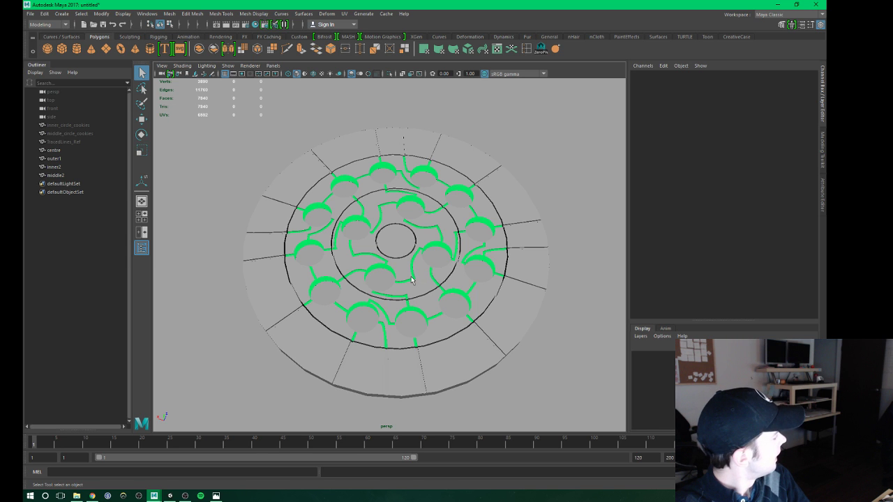
scroll(412, 280, "up", 2)
scroll(413, 279, "up", 1)
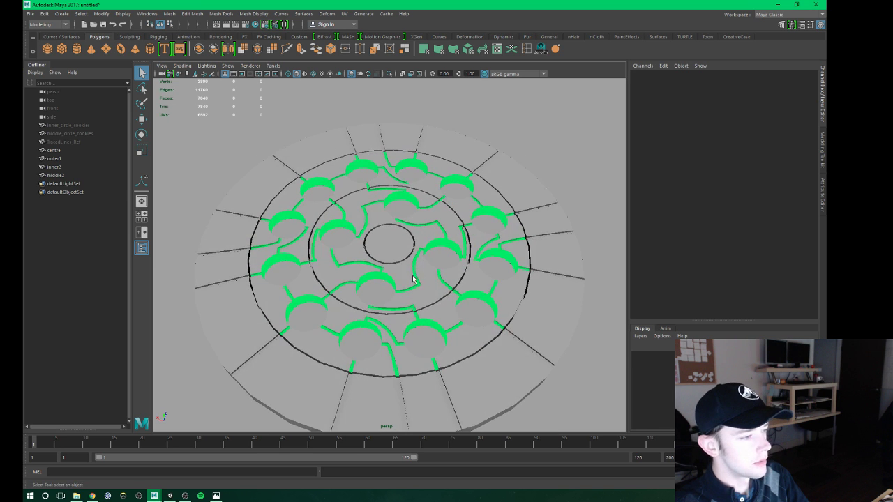
left_click_drag(227, 153, 514, 355)
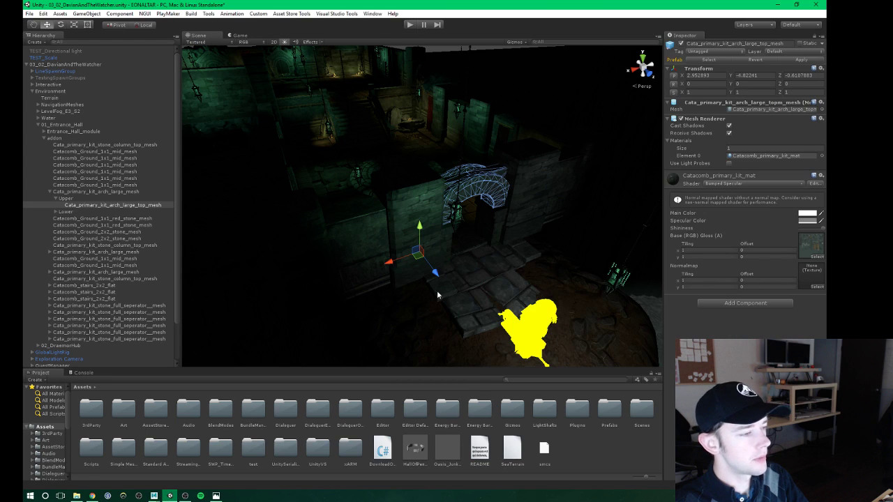
mouse_move(437, 290)
right_mouse_down()
mouse_move(451, 211)
mouse_move(412, 199)
mouse_move(403, 172)
mouse_move(478, 177)
right_mouse_up()
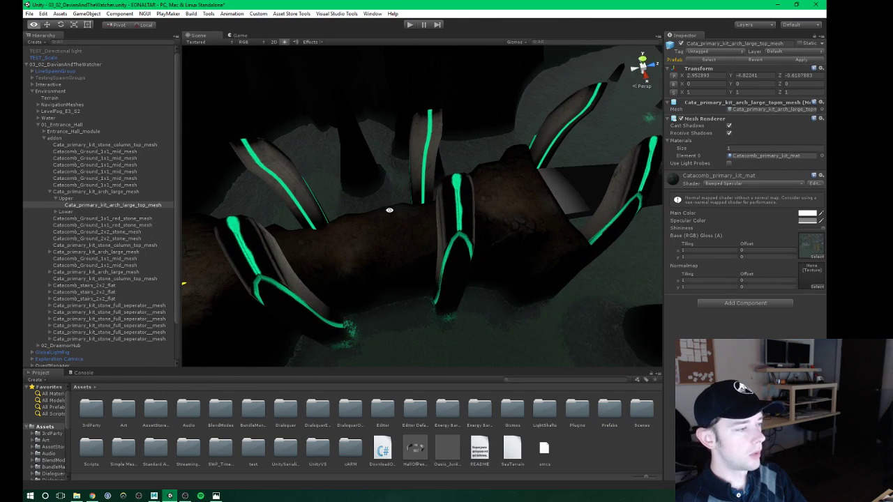
left_click(390, 210)
mouse_move(389, 210)
right_mouse_down()
mouse_move(489, 186)
mouse_move(453, 207)
right_mouse_up()
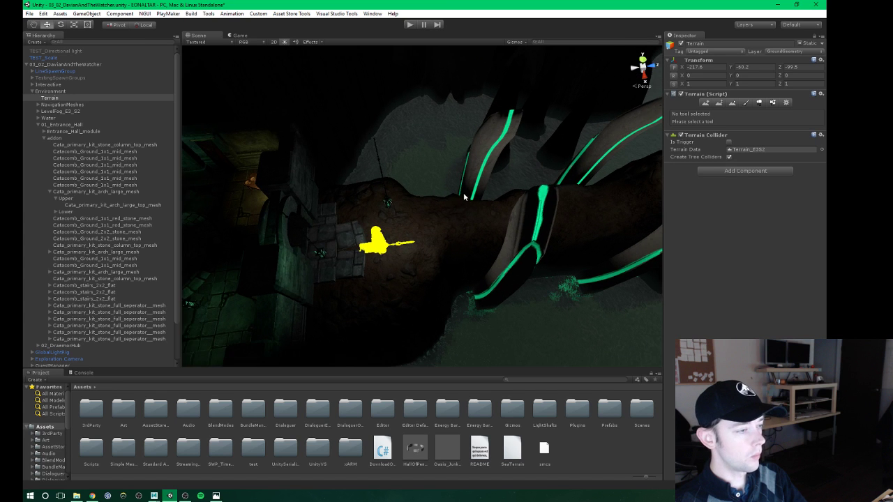
middle_click_drag(471, 199, 415, 223)
mouse_move(415, 222)
right_mouse_down()
mouse_move(450, 202)
mouse_move(413, 253)
mouse_move(464, 209)
mouse_move(449, 233)
mouse_move(435, 226)
right_mouse_up()
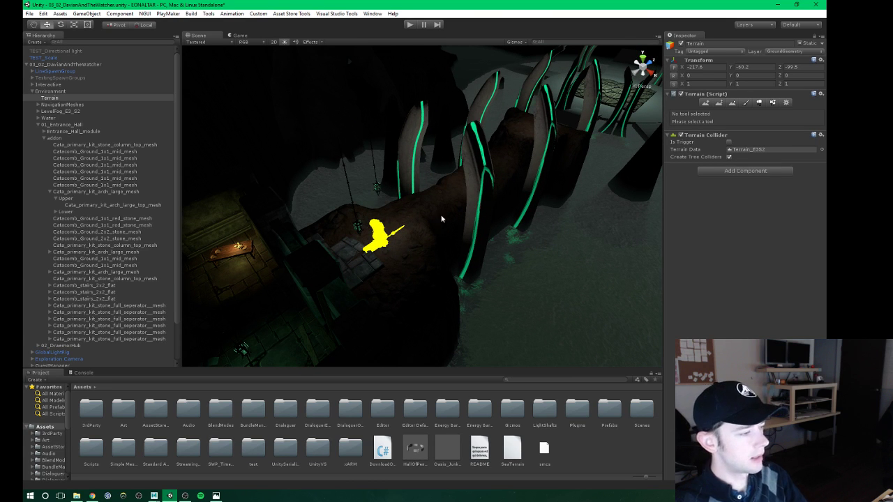
scroll(426, 205, "up", 2)
mouse_move(426, 205)
right_mouse_down()
mouse_move(412, 259)
mouse_move(463, 223)
mouse_move(335, 235)
mouse_move(405, 231)
mouse_move(379, 236)
mouse_move(435, 200)
mouse_move(385, 241)
mouse_move(459, 199)
right_mouse_up()
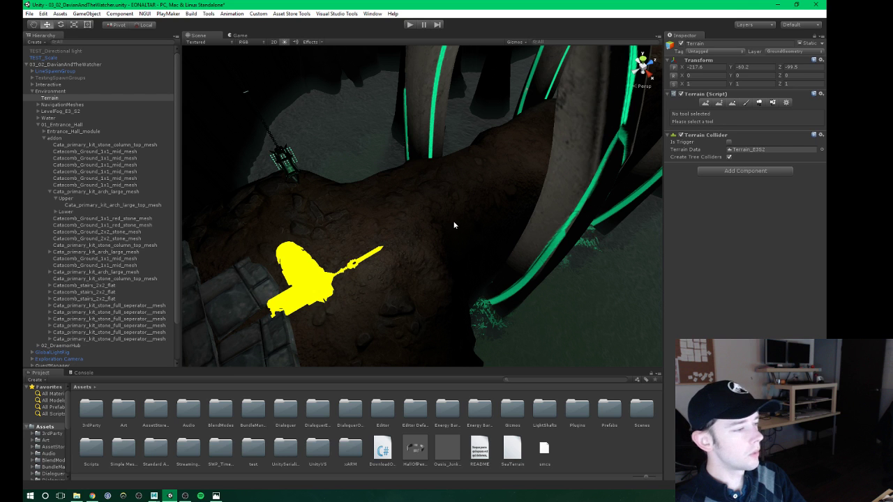
left_click_drag(418, 228, 356, 258, "alt")
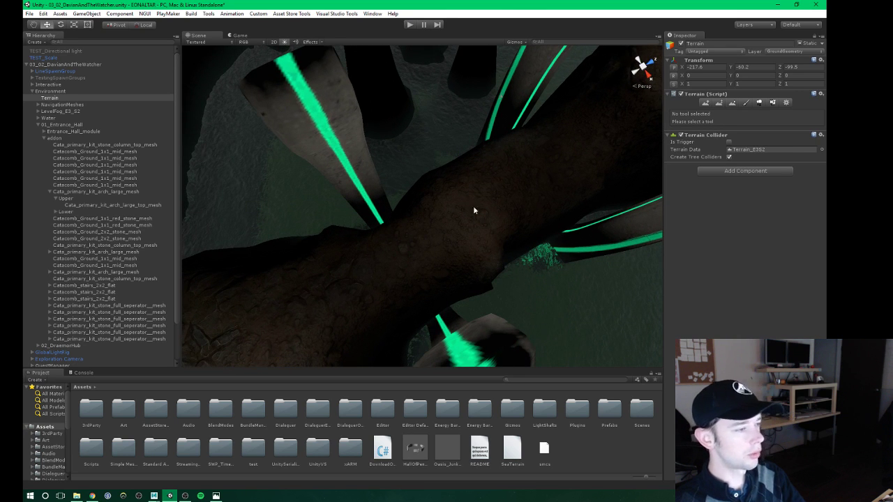
mouse_move(473, 206)
left_mouse_down("alt")
mouse_move(409, 242)
mouse_move(412, 202)
left_mouse_up("alt")
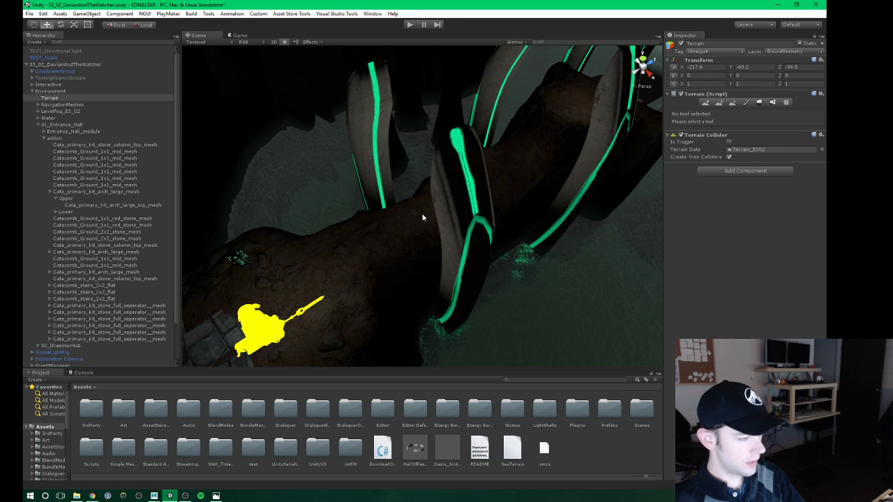
mouse_move(409, 253)
left_mouse_down("alt")
mouse_move(426, 256)
mouse_move(430, 237)
left_mouse_up("alt")
mouse_move(536, 180)
middle_mouse_down()
mouse_move(478, 224)
mouse_move(423, 235)
mouse_move(409, 249)
mouse_move(434, 240)
middle_mouse_up()
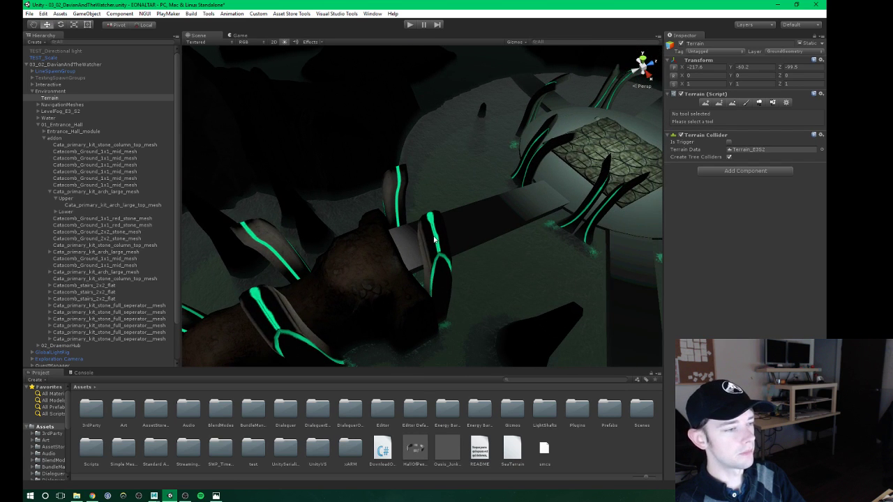
left_click_drag(361, 263, 462, 186, "alt")
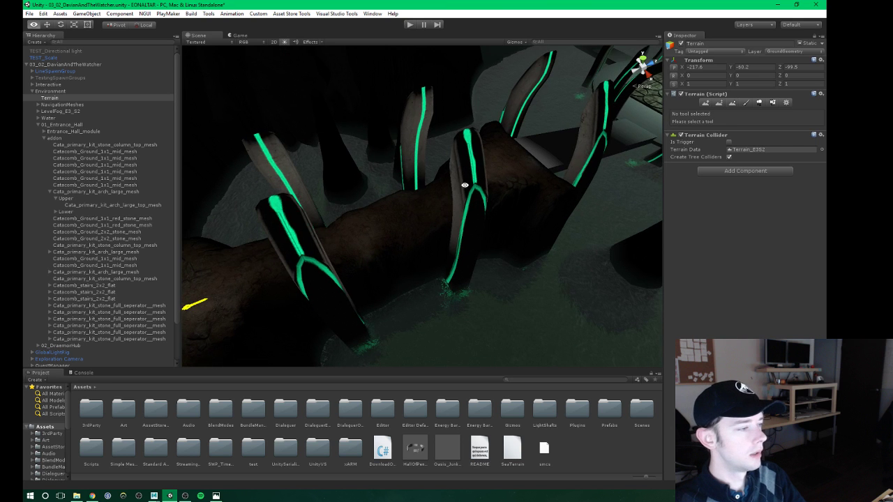
mouse_move(411, 225)
left_mouse_down("alt")
mouse_move(471, 233)
mouse_move(486, 211)
mouse_move(433, 245)
mouse_move(460, 256)
mouse_move(359, 267)
mouse_move(488, 244)
mouse_move(419, 270)
mouse_move(445, 253)
mouse_move(442, 238)
mouse_move(429, 250)
left_mouse_up("alt")
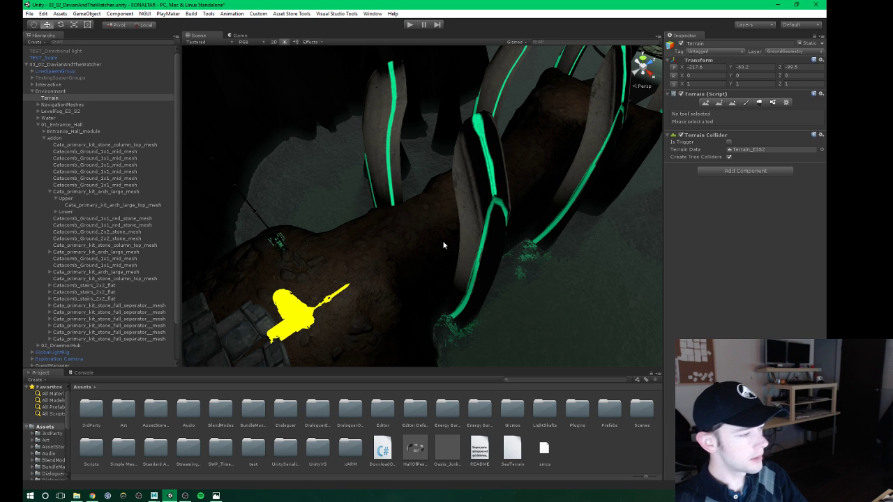
mouse_move(395, 249)
left_mouse_down("alt")
mouse_move(467, 224)
mouse_move(472, 256)
mouse_move(488, 221)
mouse_move(379, 249)
mouse_move(515, 210)
mouse_move(505, 200)
mouse_move(360, 210)
mouse_move(506, 191)
mouse_move(493, 235)
mouse_move(462, 239)
left_mouse_up("alt")
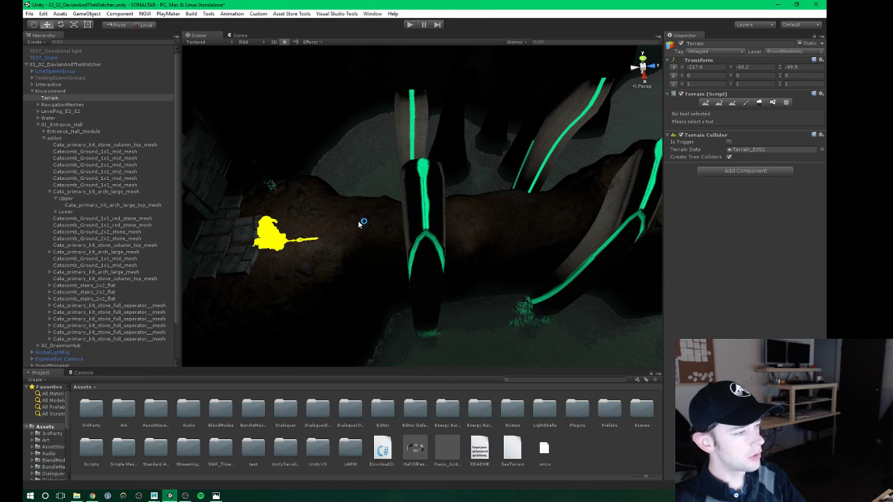
middle_click_drag(363, 224, 340, 226)
mouse_move(341, 226)
left_mouse_down("alt")
mouse_move(464, 200)
mouse_move(299, 253)
mouse_move(429, 171)
mouse_move(299, 253)
mouse_move(439, 189)
mouse_move(529, 194)
mouse_move(385, 231)
left_mouse_up("alt")
mouse_move(481, 226)
left_mouse_down("alt")
mouse_move(339, 266)
mouse_move(365, 225)
mouse_move(425, 208)
mouse_move(519, 214)
mouse_move(424, 210)
mouse_move(398, 235)
left_mouse_up("alt")
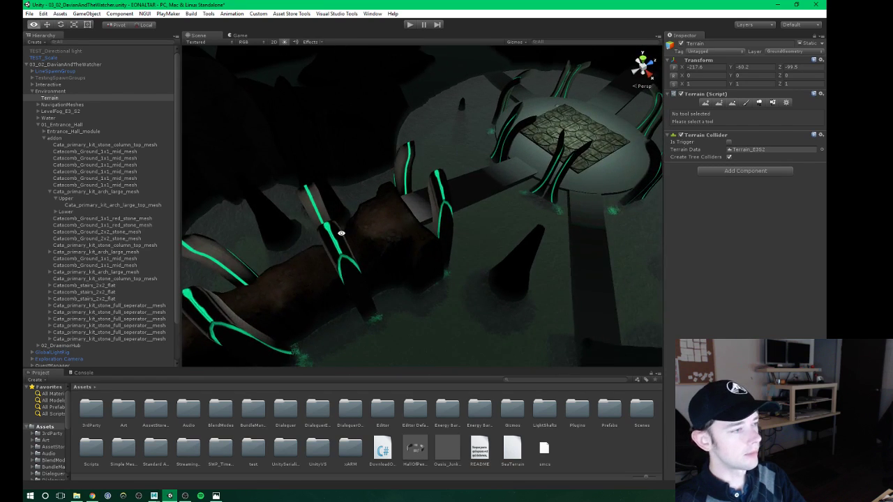
mouse_move(342, 235)
left_mouse_down("alt")
mouse_move(467, 215)
mouse_move(419, 199)
mouse_move(423, 191)
mouse_move(452, 224)
left_mouse_up("alt")
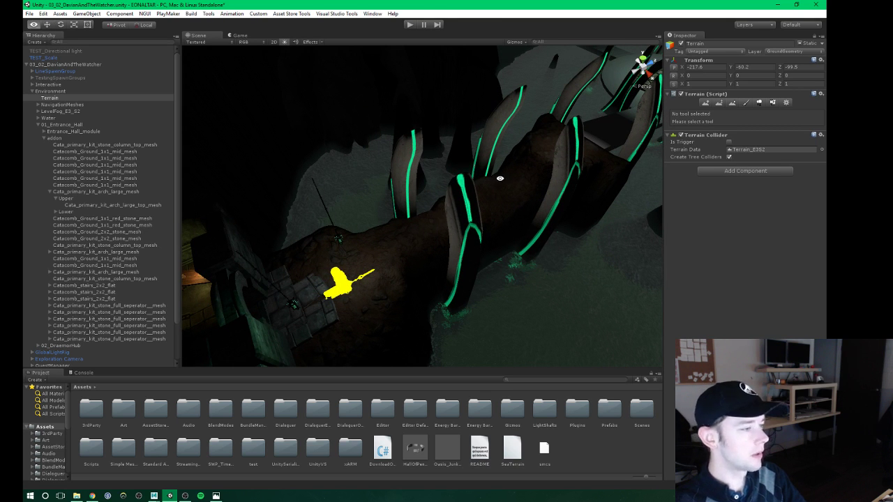
mouse_move(501, 179)
left_mouse_down("alt")
mouse_move(491, 210)
mouse_move(464, 214)
left_mouse_up("alt")
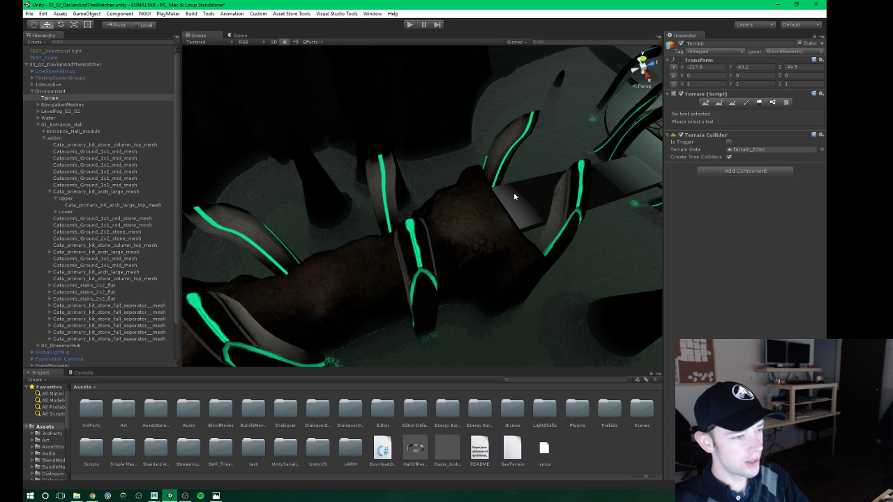
mouse_move(514, 196)
left_mouse_down("alt")
mouse_move(504, 186)
mouse_move(384, 251)
mouse_move(417, 253)
mouse_move(438, 270)
mouse_move(443, 200)
mouse_move(410, 257)
mouse_move(447, 216)
left_mouse_up("alt")
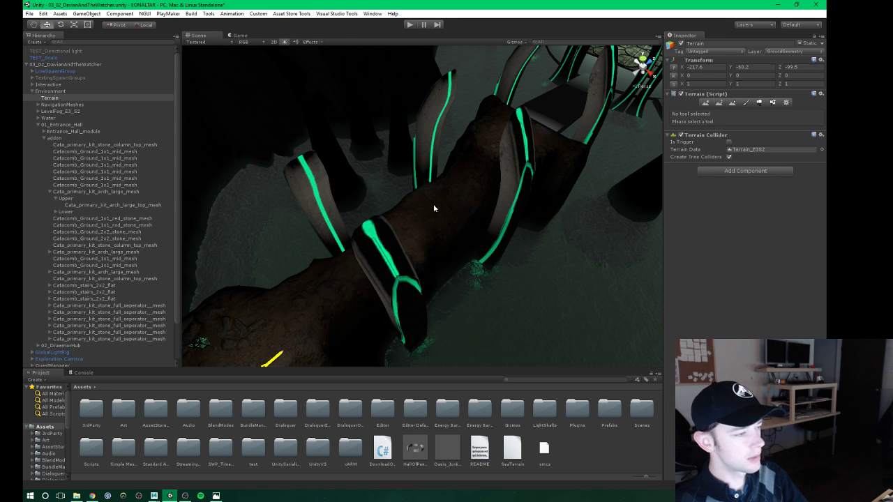
mouse_move(409, 231)
left_mouse_down("alt")
mouse_move(434, 207)
mouse_move(424, 241)
mouse_move(427, 226)
left_mouse_up("alt")
mouse_move(421, 229)
right_mouse_down()
mouse_move(438, 268)
mouse_move(399, 250)
right_mouse_up()
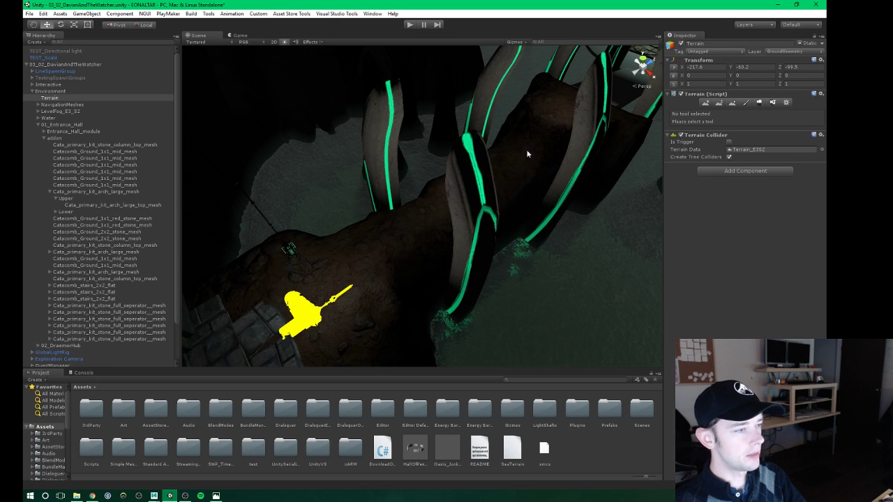
right_click_drag(528, 154, 449, 210)
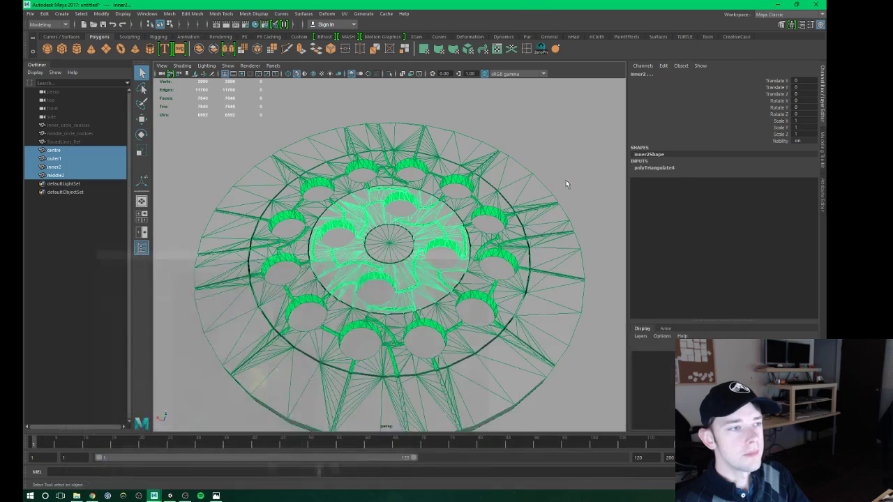
Select inner_circle_cookies in the Outliner and unhide its cylinders.
left_click_drag(419, 233, 468, 196, "alt")
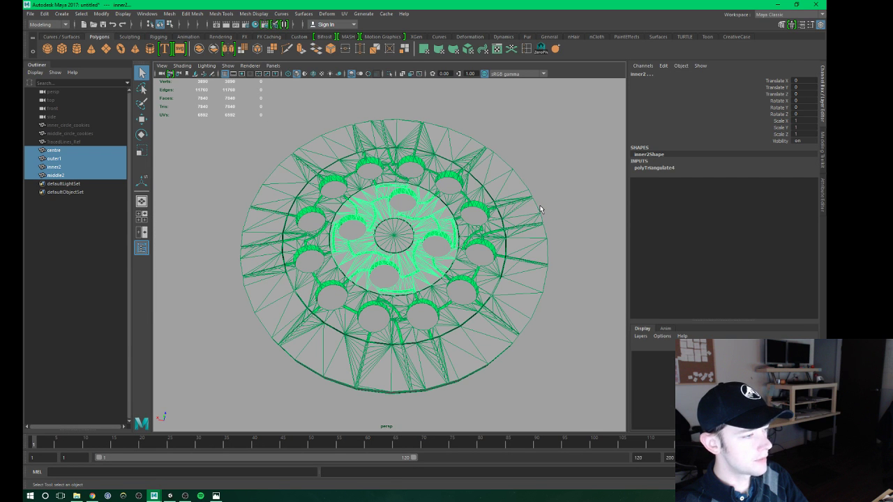
left_click_drag(452, 214, 431, 199, "alt")
left_click(391, 230)
scroll(401, 237, "up", 3)
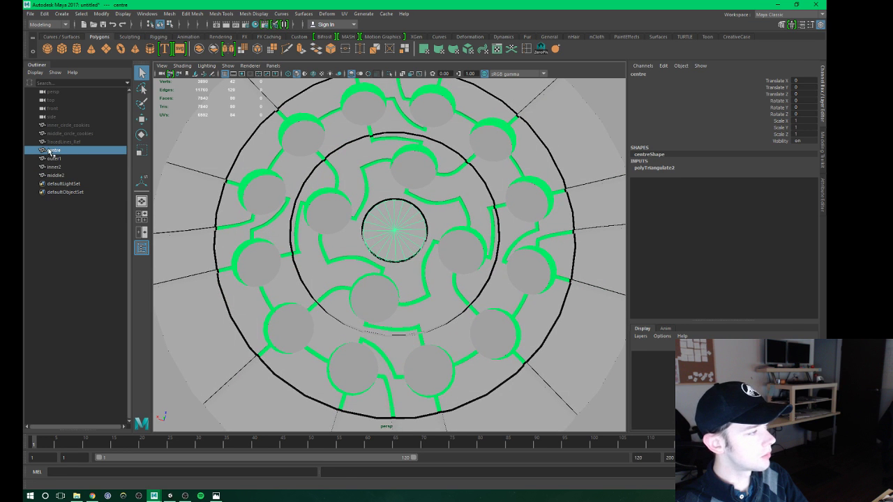
left_click(70, 133)
left_click(74, 125)
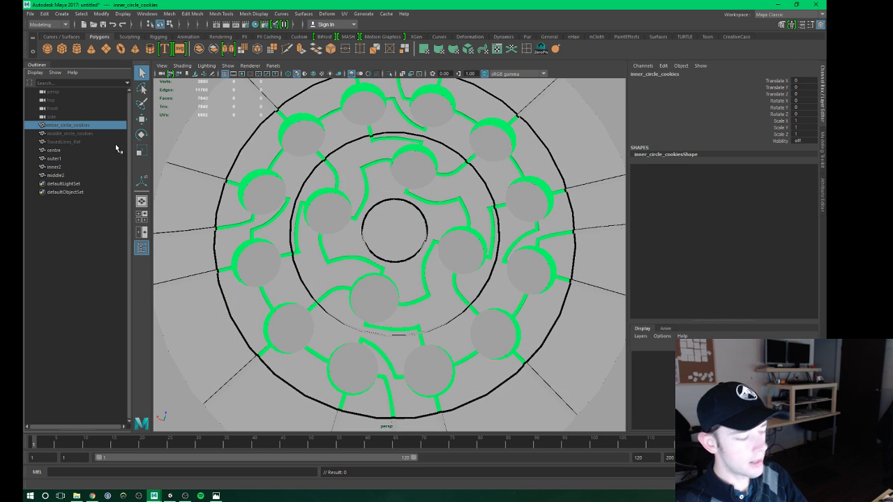
key("shift+h")
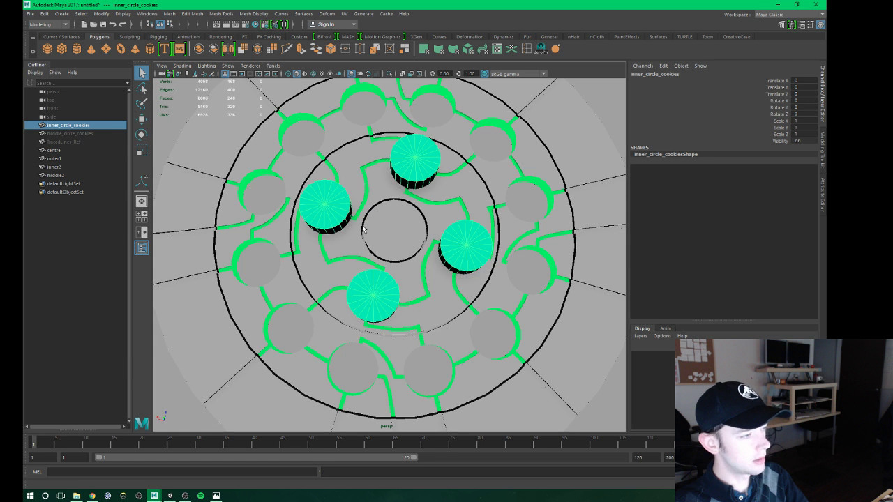
Assign the default lambert1 material to the cookie cylinders.
left_click_drag(326, 227, 311, 181, "alt")
right_click_drag(312, 181, 296, 354)
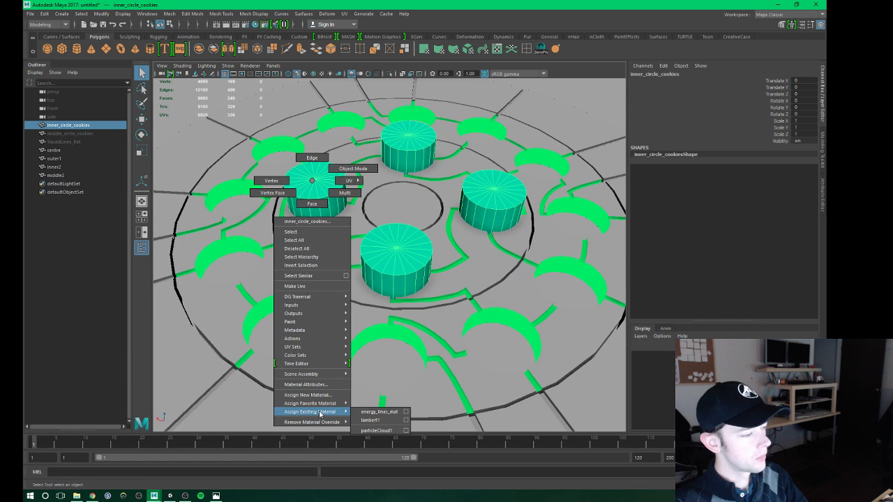
left_click(377, 417)
Flatten the cookies into thin discs at Scale Y 0.312, then switch to face selection.
left_click_drag(361, 236, 361, 253, "alt")
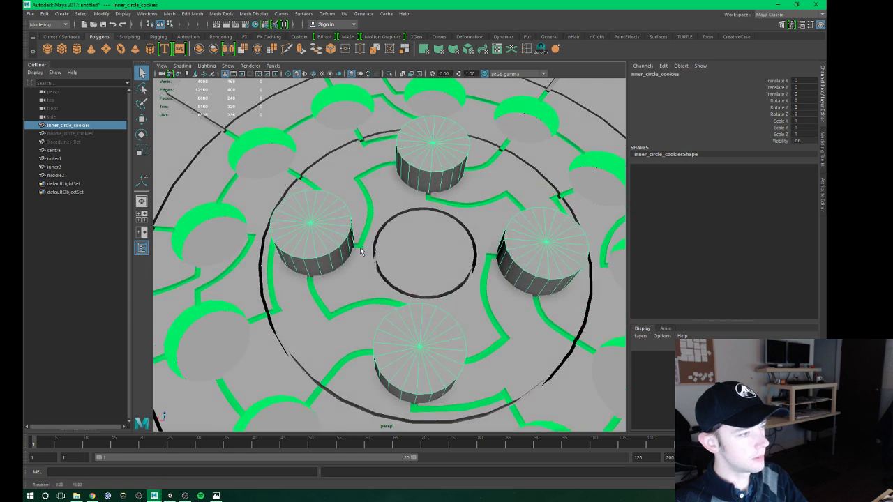
key("r")
left_click_drag(328, 209, 335, 182, "alt")
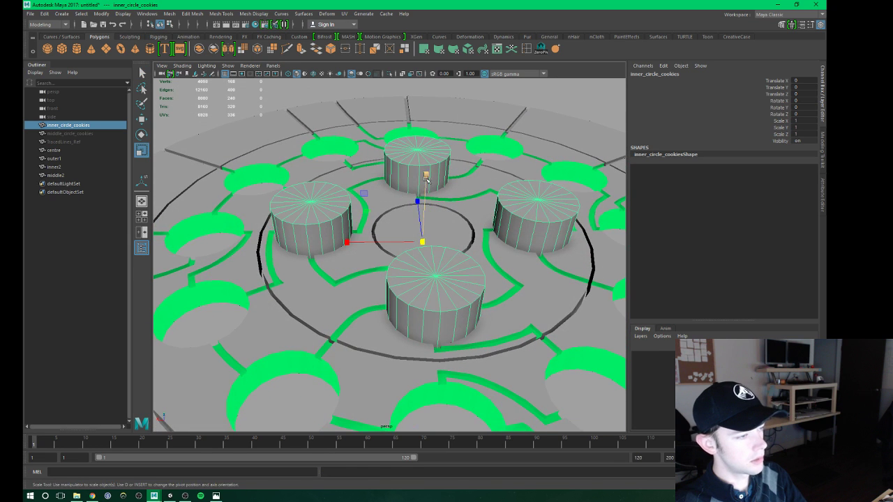
mouse_move(419, 199)
left_mouse_down()
mouse_move(425, 190)
mouse_move(421, 248)
mouse_move(295, 255)
left_mouse_up()
scroll(421, 249, "up", 3)
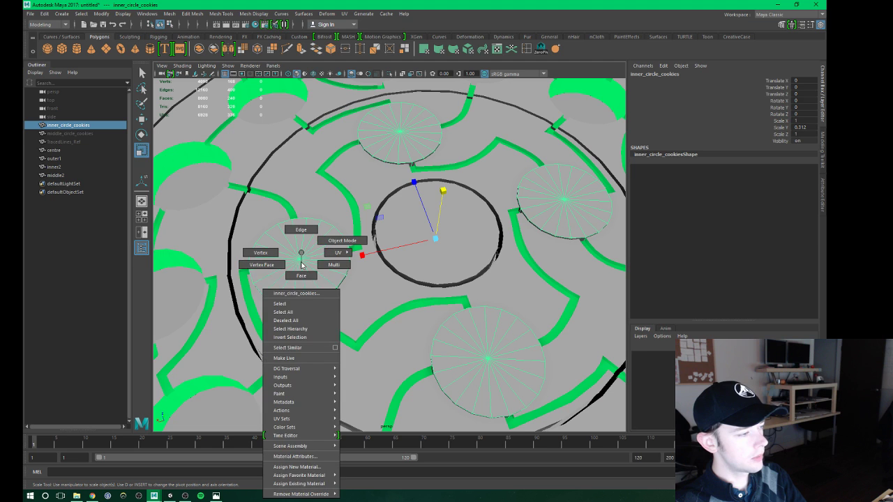
mouse_move(299, 261)
right_mouse_down()
mouse_move(300, 274)
mouse_move(360, 241)
right_mouse_up()
double_click(321, 259)
Separate inner_circle_cookies into individual disc meshes.
right_click(322, 258)
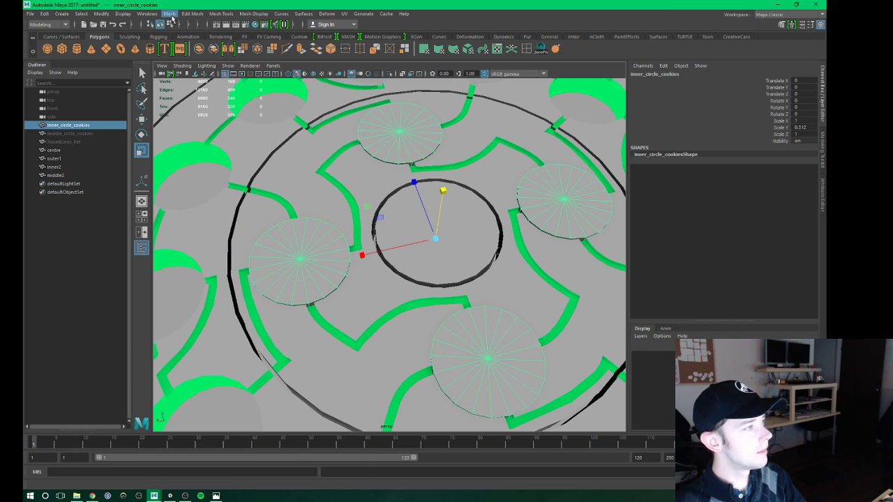
left_click(172, 14)
left_click(196, 53)
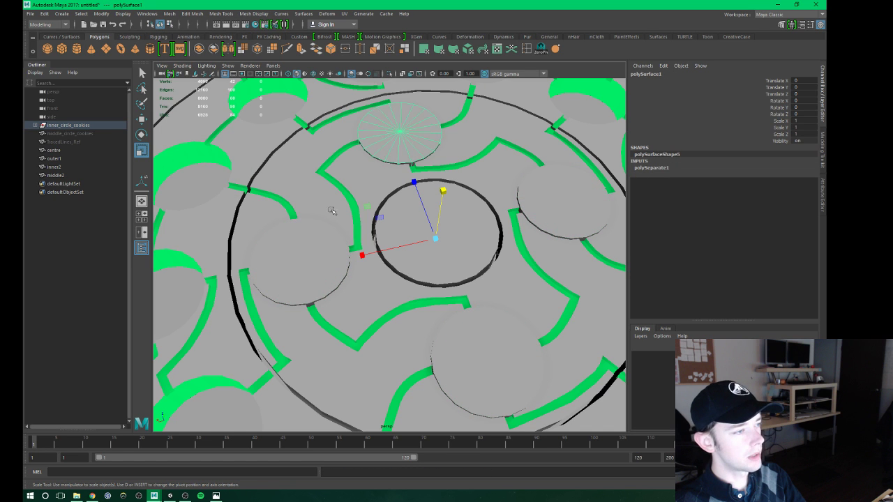
Select polySurface1 through polySurface4 and delete their construction history.
left_click(35, 125)
left_click(66, 133)
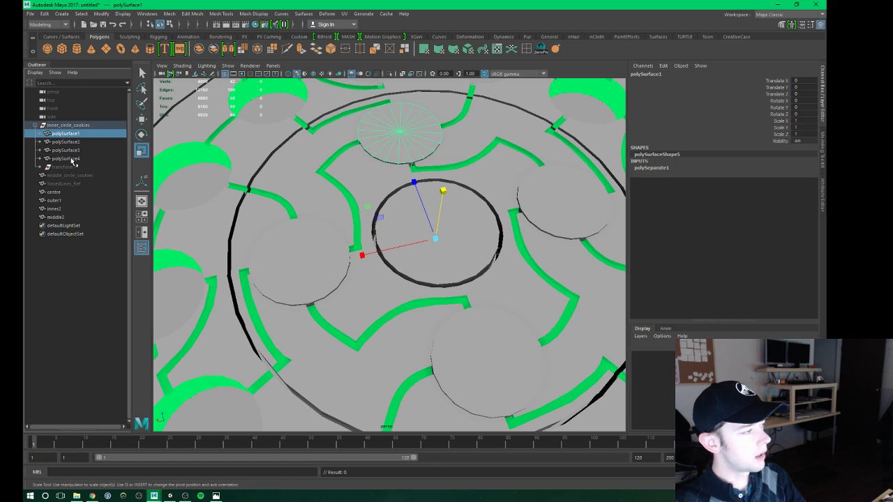
left_click(66, 159, "shift")
left_click(44, 14)
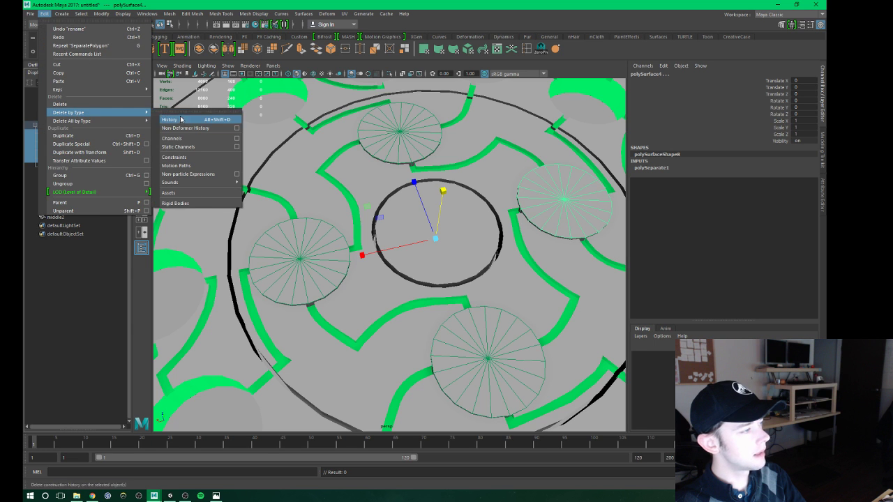
left_click(180, 117)
Zoom in over the inner ring and select the lower inner disc on its own.
left_click_drag(374, 241, 326, 230, "alt")
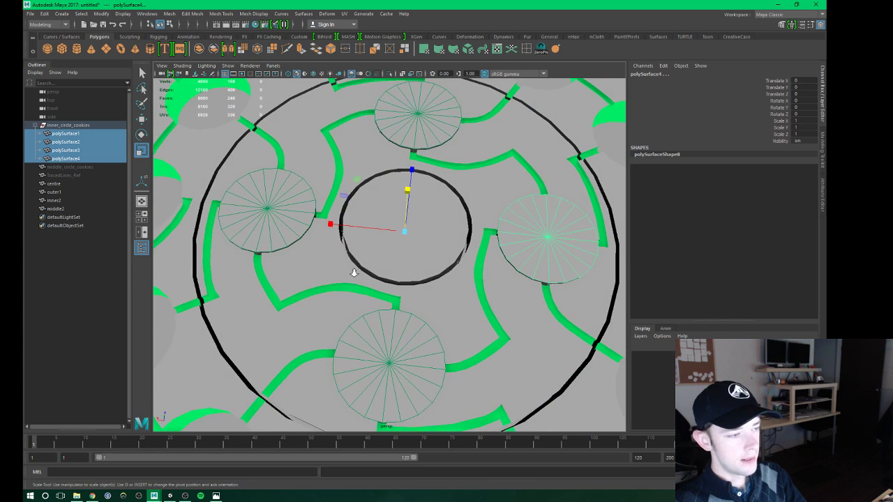
scroll(354, 272, "down", 5)
left_click_drag(353, 272, 366, 288, "alt")
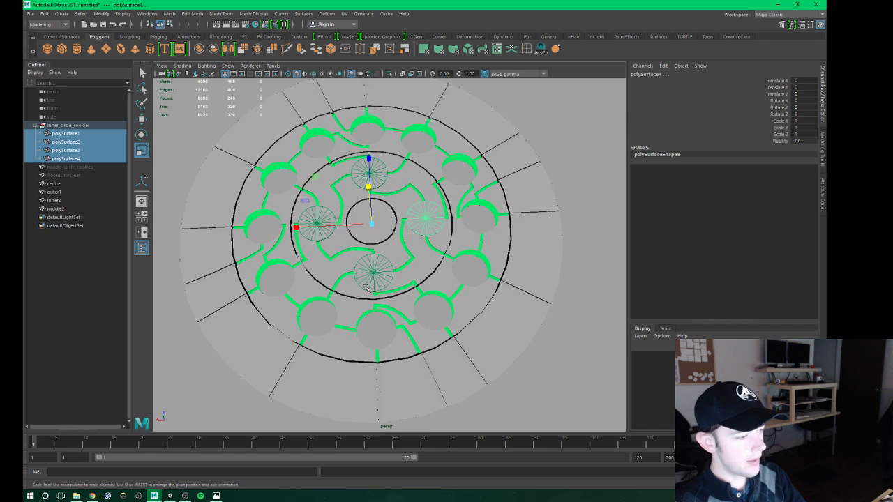
scroll(364, 214, "up", 5)
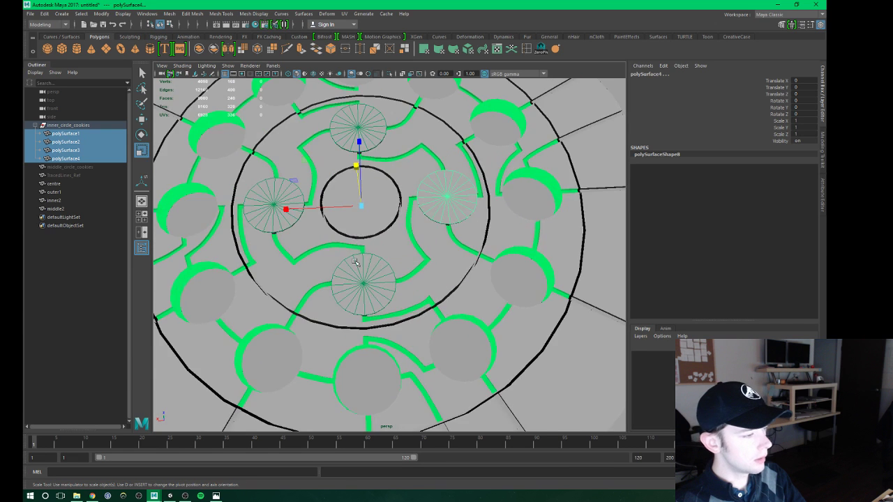
scroll(364, 214, "up", 2)
middle_click_drag(356, 275, 422, 264, "alt")
left_click(422, 264)
scroll(418, 263, "up", 2)
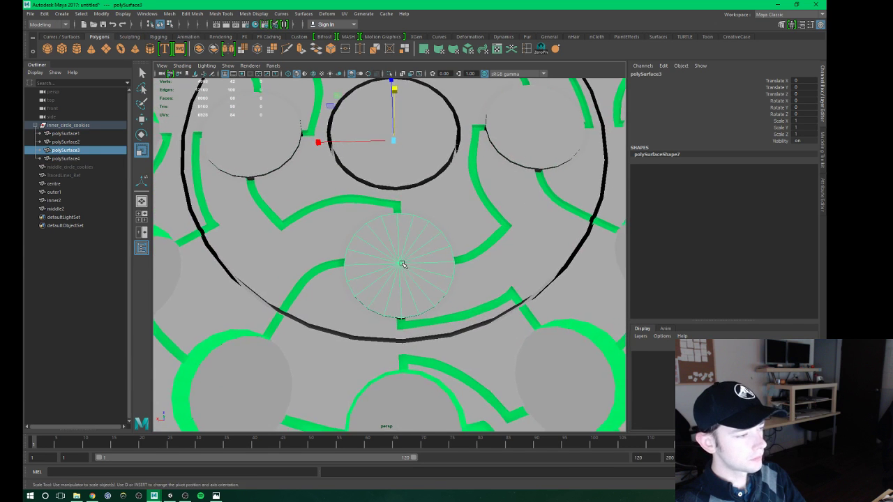
scroll(401, 261, "up", 2)
scroll(400, 260, "up", 2)
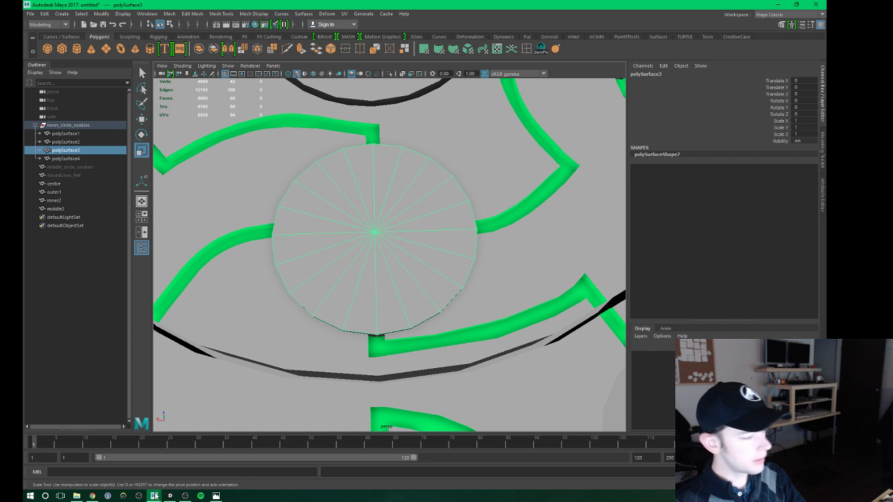
Launch Photoshop and open circles_puzzle2.psd from the recent files.
key("super")
type("phots")
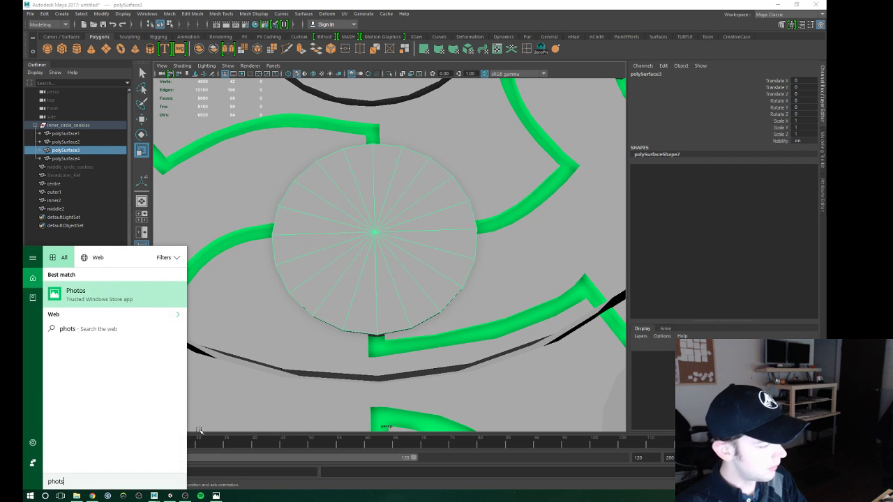
key("BackSpace")
type("oshop")
key("Return")
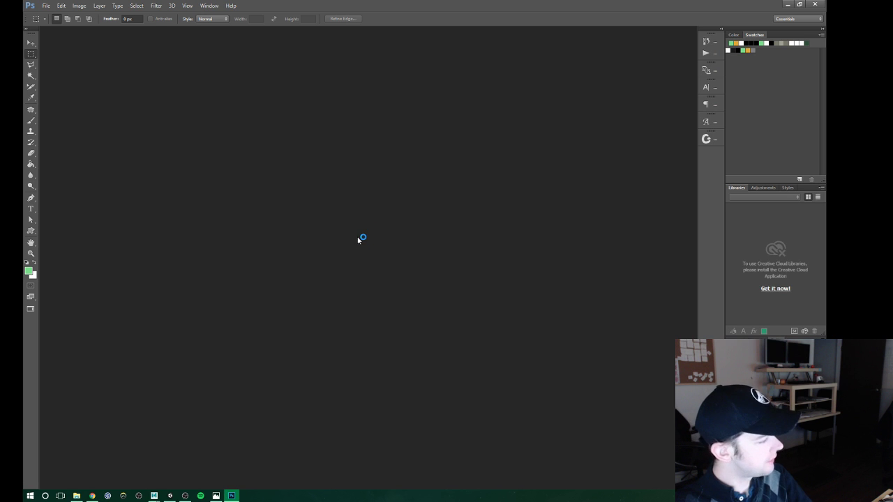
left_click(44, 7)
mouse_move(76, 55)
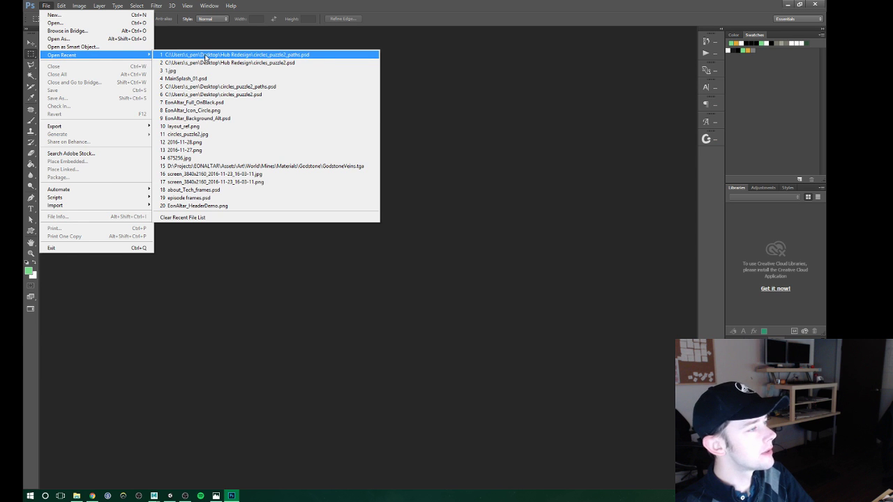
left_click(203, 63)
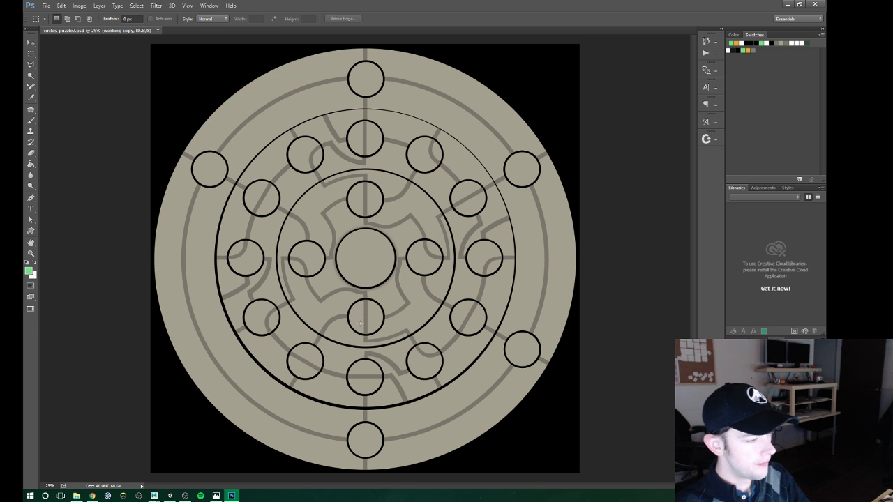
Zoom the maze sketch to 100%, then minimize Photoshop to return to Maya.
key("z")
left_click(364, 335)
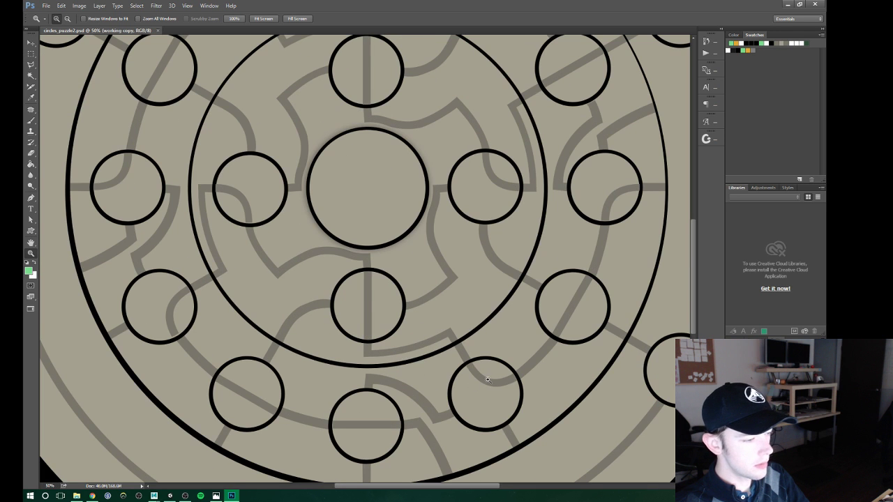
left_click(501, 382)
left_click(504, 384)
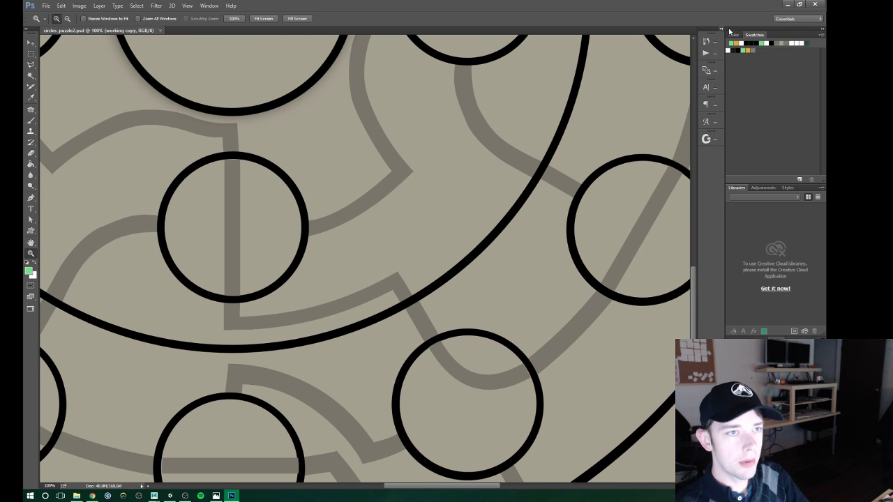
left_click(787, 7)
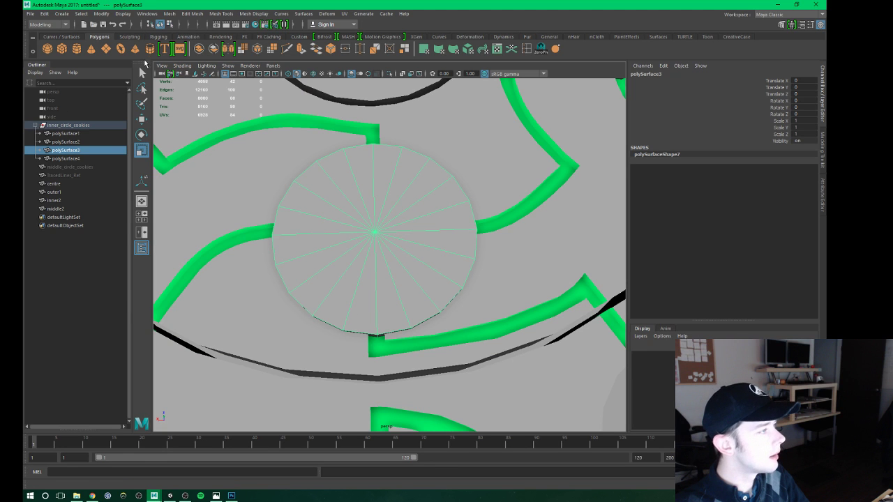
Start the EP Curve Tool and switch to the top view over the centre circle.
left_click(61, 36)
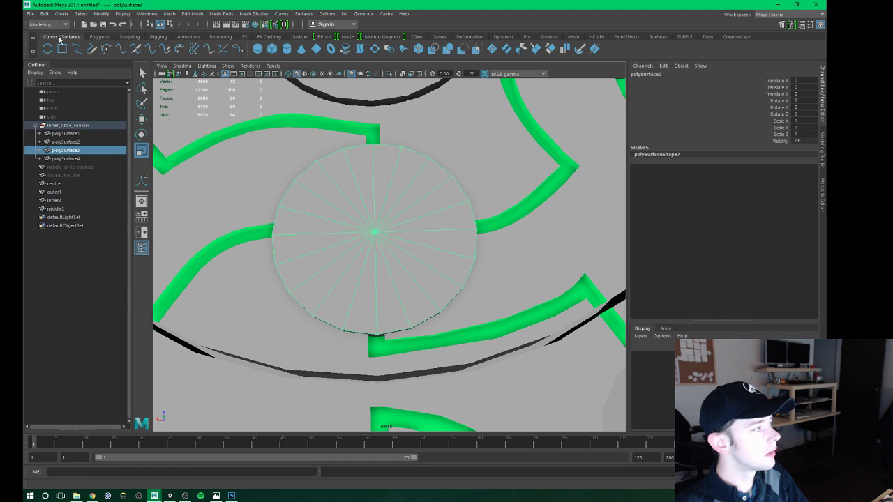
left_click(94, 80)
left_click(77, 49)
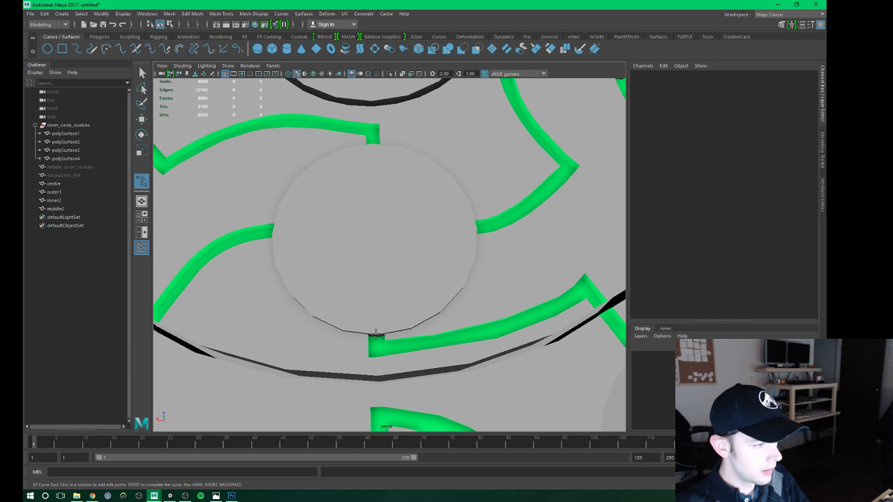
left_click(376, 333)
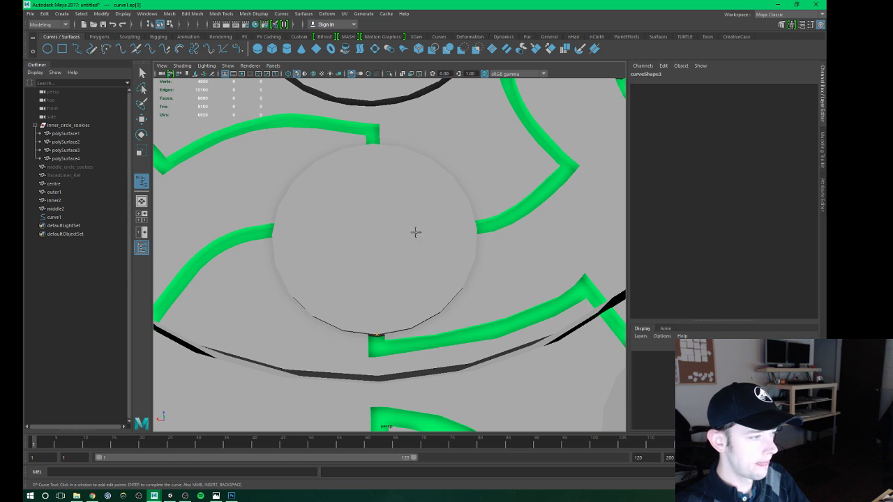
left_click(273, 65)
mouse_move(290, 91)
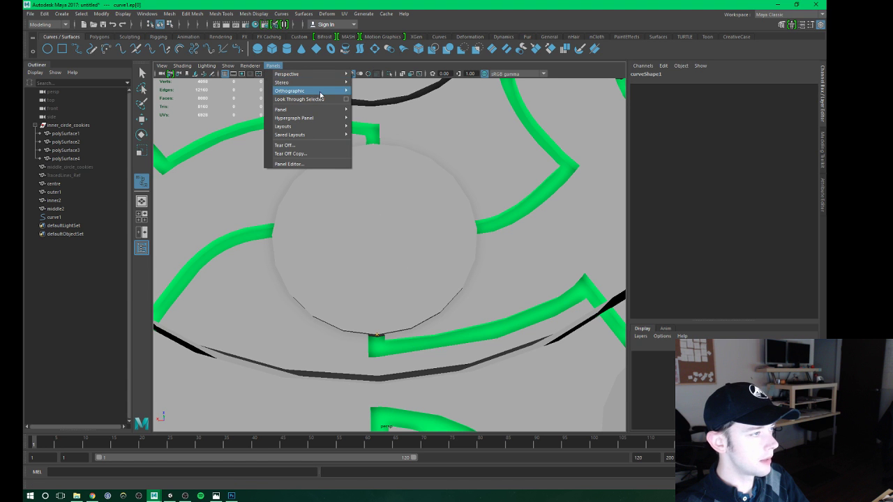
left_click(370, 107)
scroll(440, 301, "down", 5)
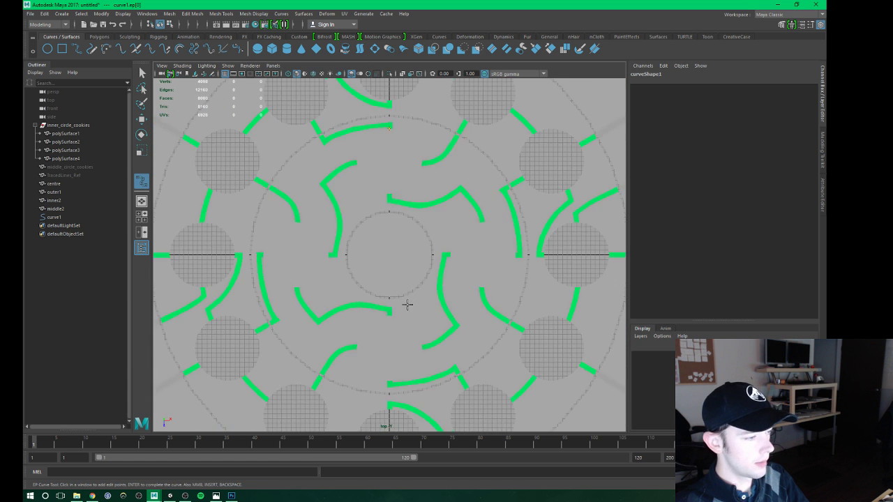
scroll(407, 304, "up", 2)
scroll(428, 234, "up", 3)
scroll(438, 263, "up", 2)
scroll(384, 170, "down", 3)
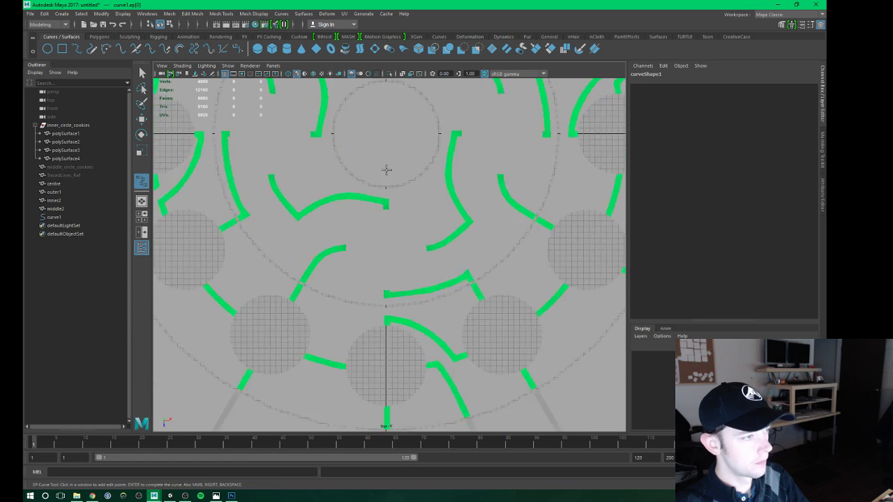
scroll(385, 188, "down", 1)
scroll(390, 210, "up", 2)
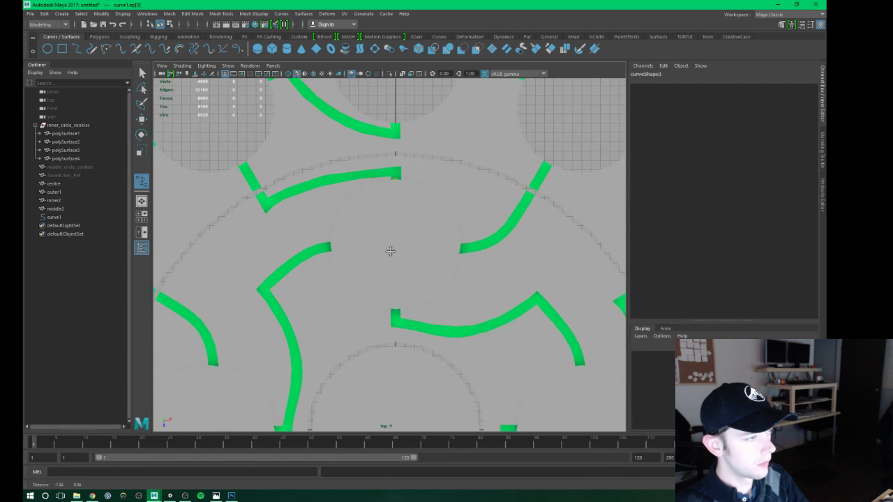
scroll(395, 230, "up", 3)
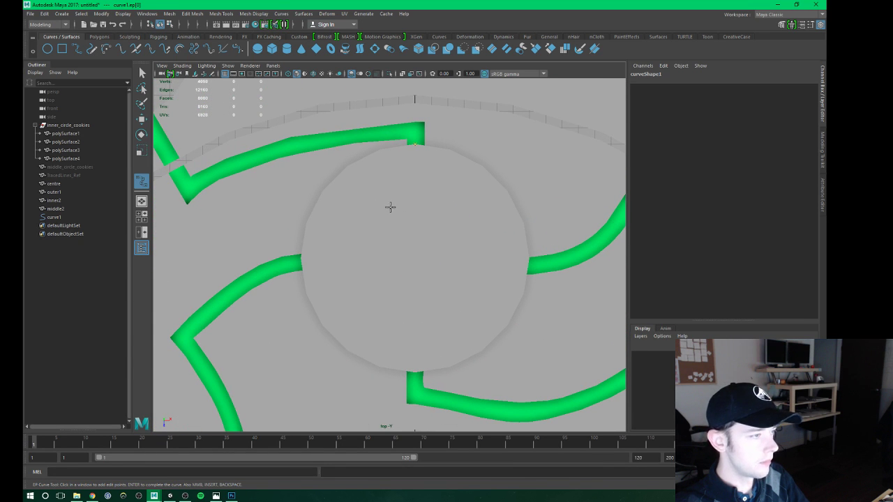
Draw a three-point curve from the upper groove end, bending down to the left groove end.
left_click(391, 211)
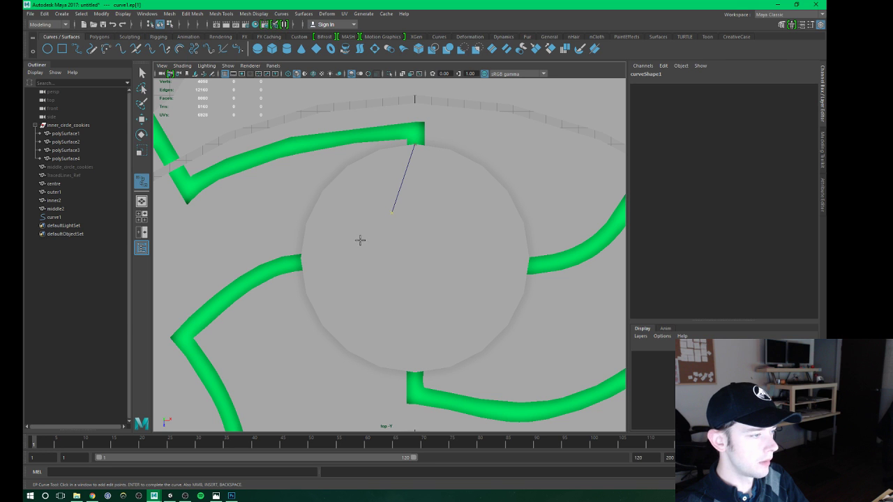
left_click(350, 248)
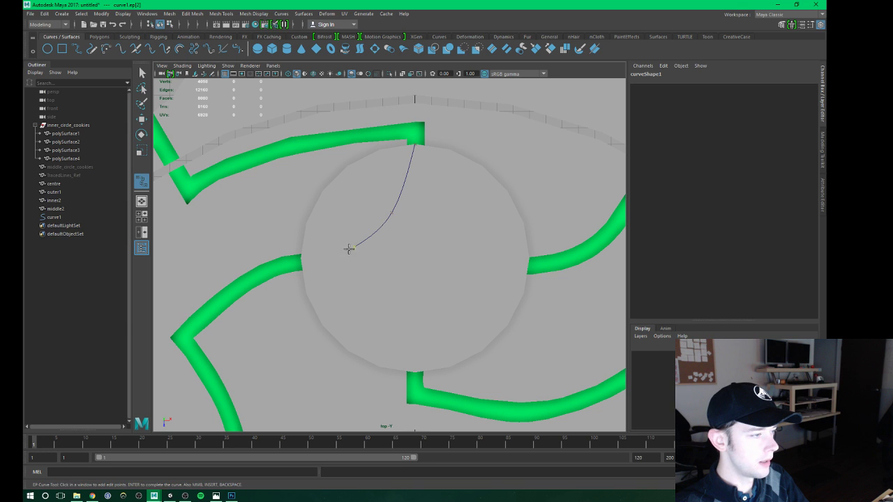
left_click(301, 261)
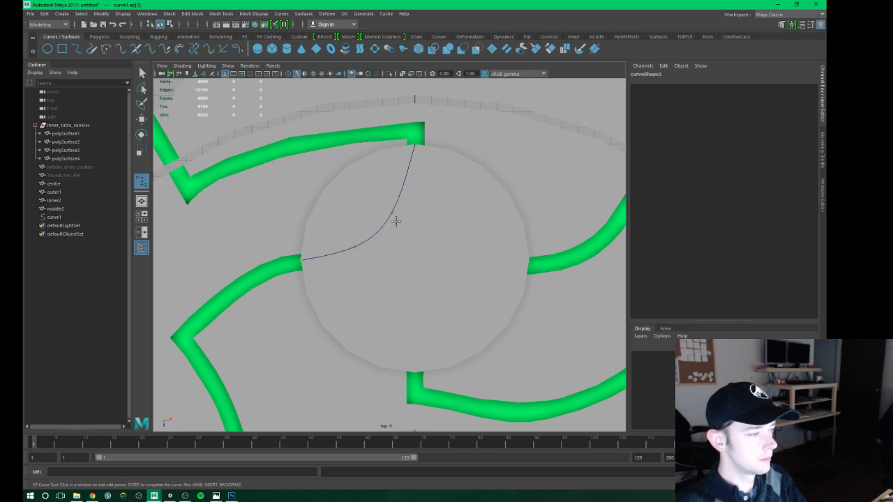
key("w")
Reshape curve1 by moving its points to smooth the arc between the grooves.
right_click_drag(391, 213, 413, 202)
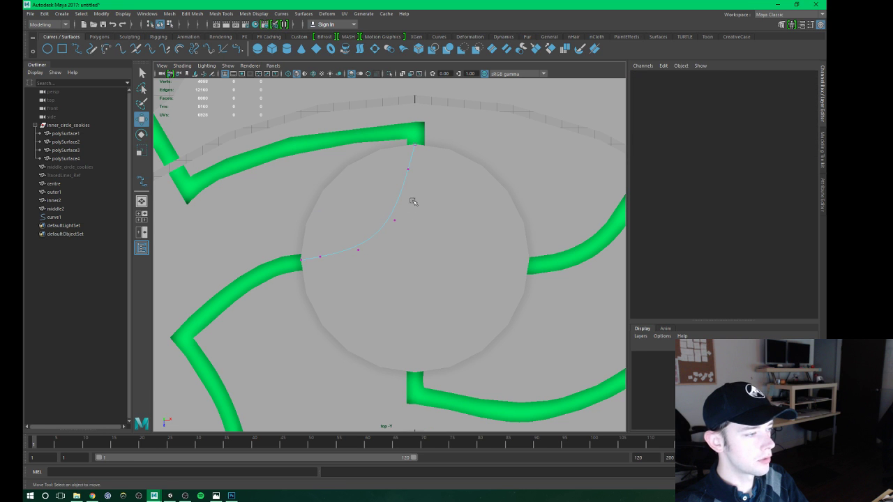
left_click(394, 221)
mouse_move(449, 275)
middle_mouse_down()
mouse_move(463, 255)
mouse_move(462, 264)
middle_mouse_up()
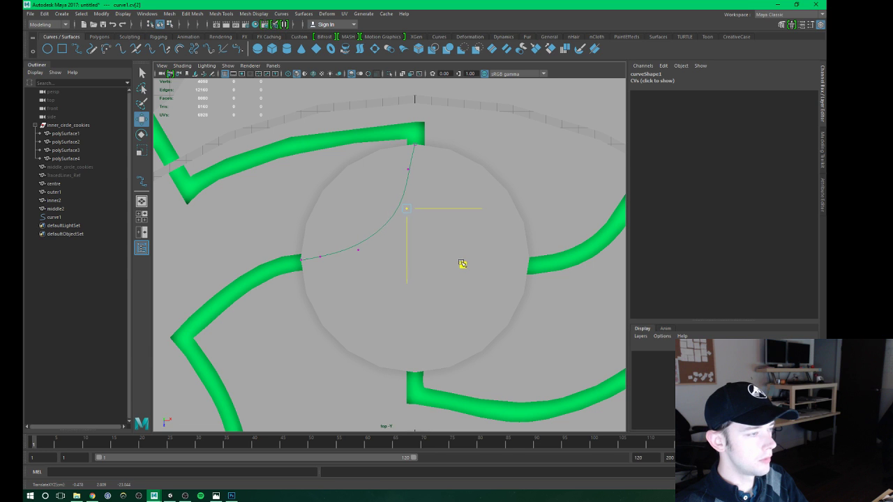
left_click_drag(383, 157, 444, 186)
left_click_drag(488, 168, 492, 171)
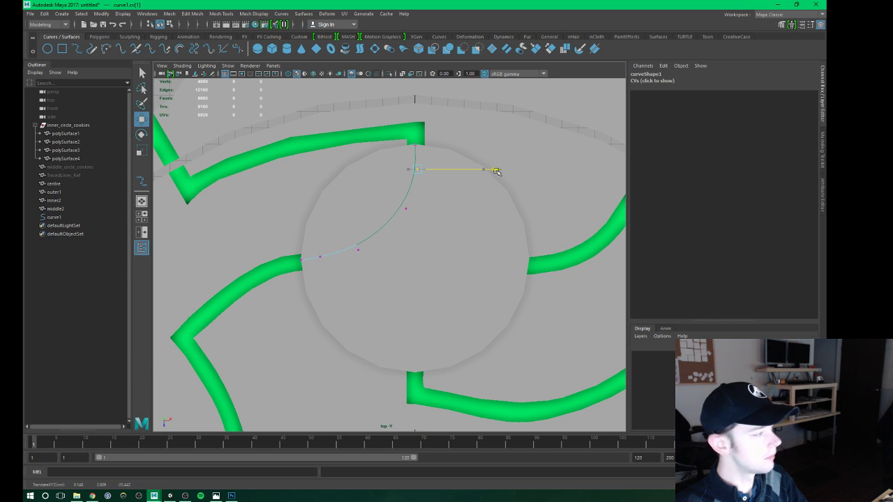
left_click_drag(319, 249, 323, 305)
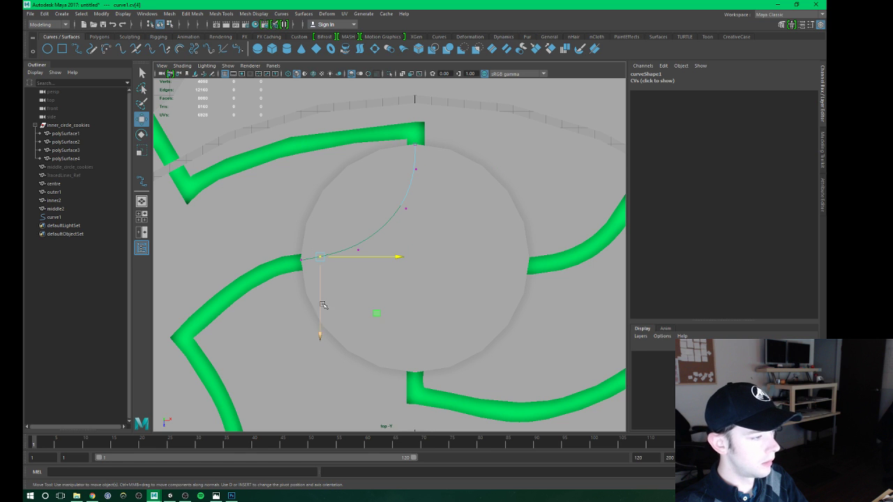
left_click_drag(318, 335, 319, 342)
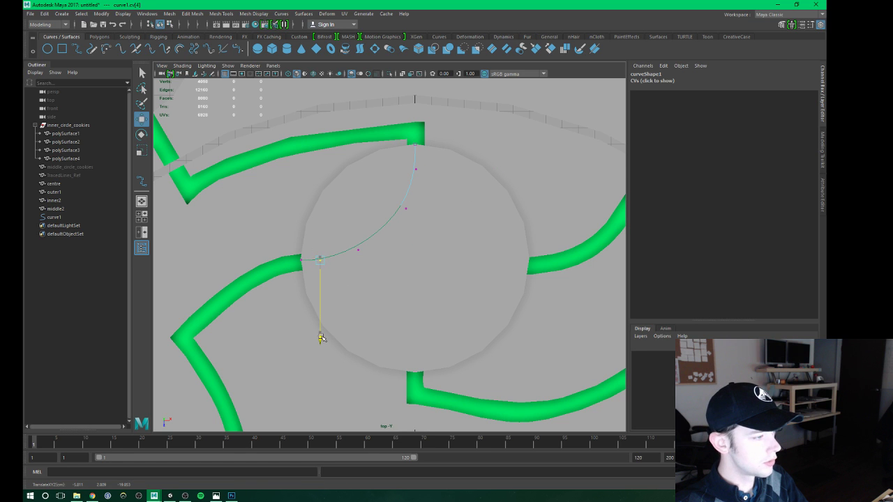
left_click_drag(347, 213, 368, 262)
left_click_drag(427, 252, 444, 250)
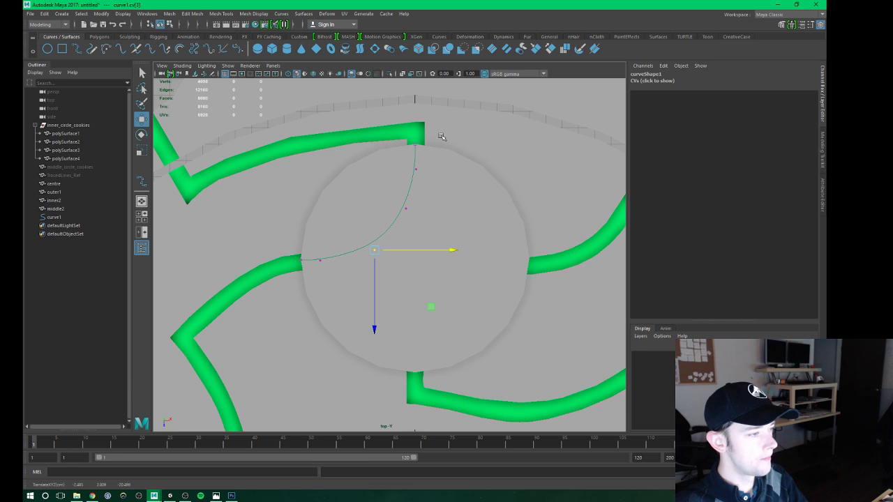
middle_click_drag(423, 184, 430, 195, "alt")
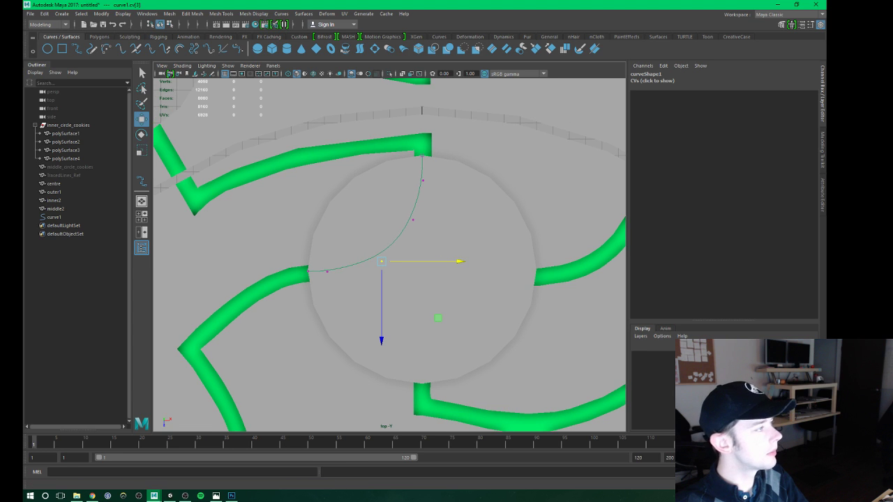
Create a polygon cube, pCube1, and move it to the curve's top end.
left_click(98, 37)
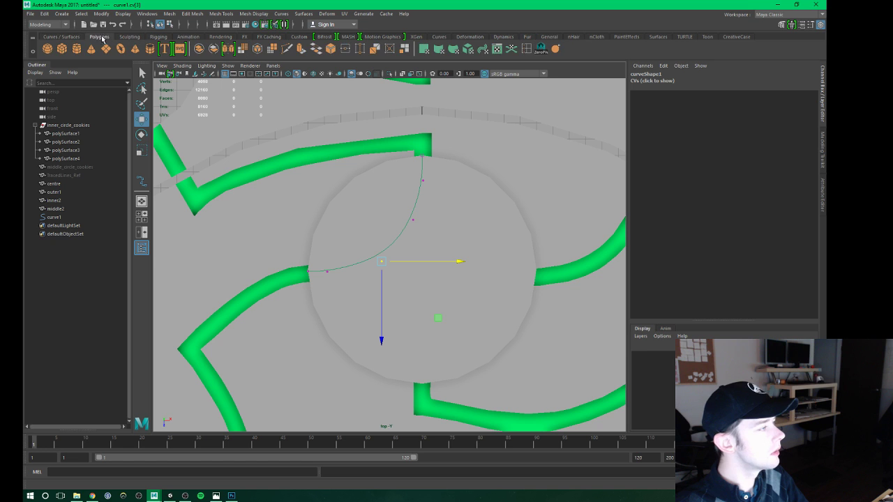
left_click(66, 52)
scroll(405, 272, "down", 5)
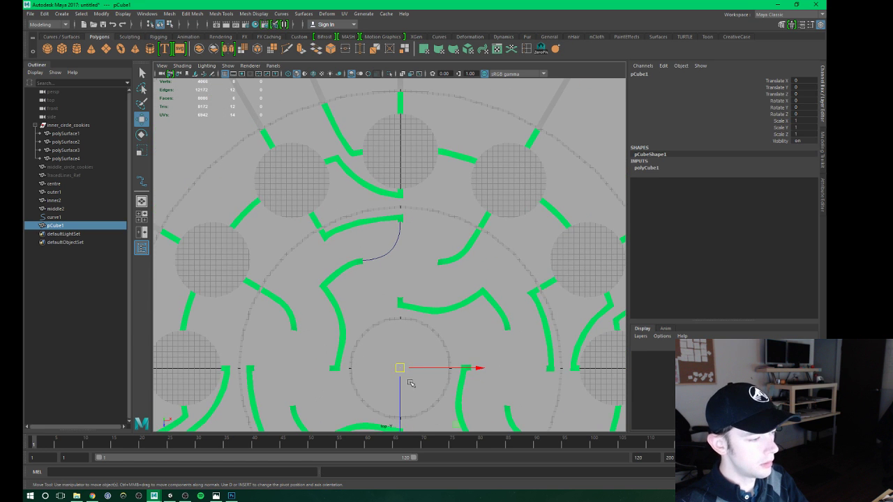
left_click_drag(402, 390, 415, 244)
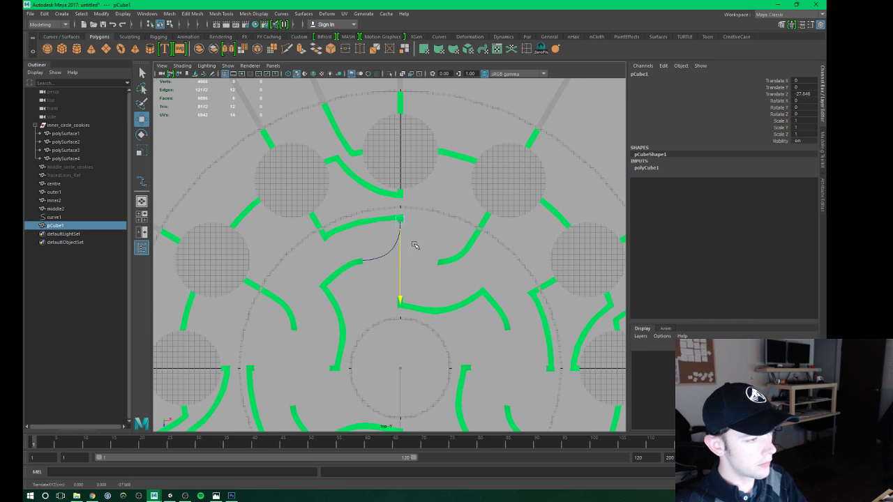
scroll(405, 235, "up", 5)
scroll(393, 210, "down", 3)
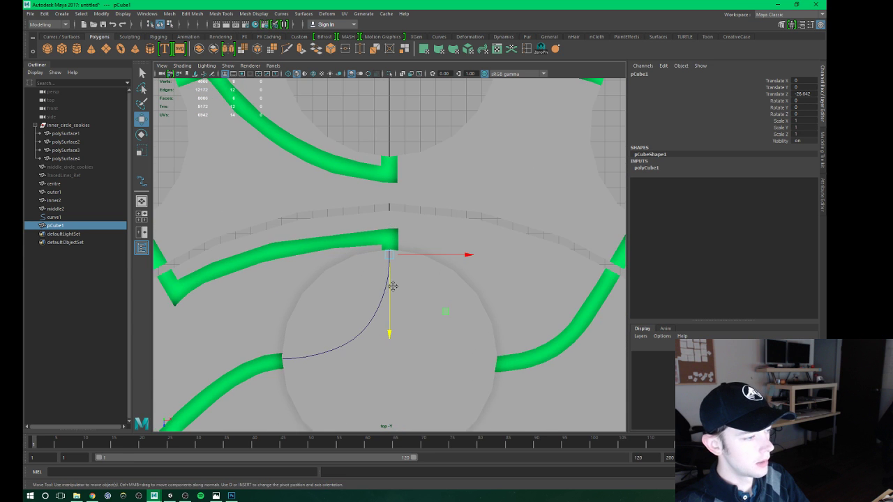
scroll(392, 286, "up", 2)
Enlarge pCube1 and return to the perspective camera for a close tilted view.
key("r")
left_click_drag(402, 235, 465, 219)
key("w")
left_click_drag(423, 273, 413, 260, "alt")
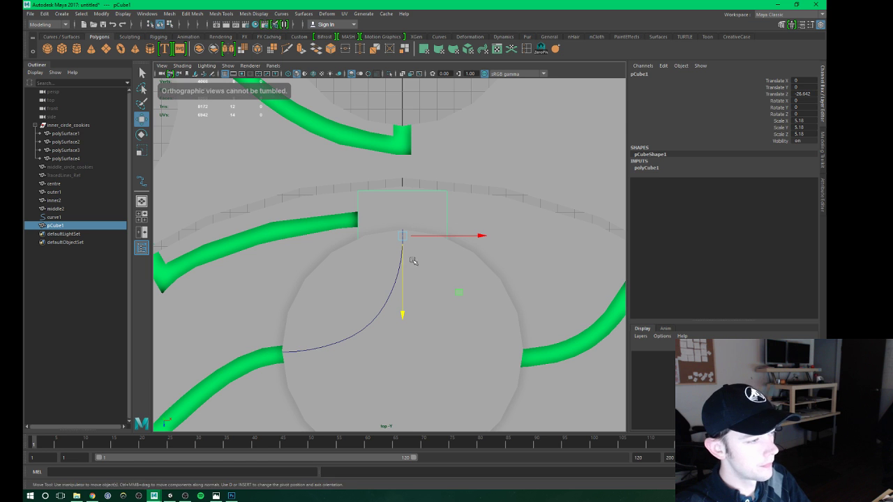
left_click(273, 65)
mouse_move(307, 74)
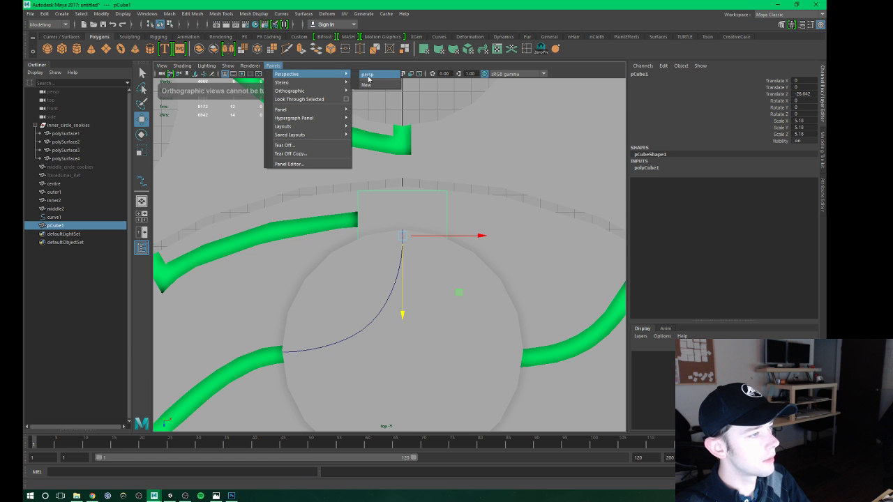
left_click(370, 76)
scroll(380, 278, "down", 5)
mouse_move(380, 278)
left_mouse_down("alt")
mouse_move(374, 286)
mouse_move(354, 242)
mouse_move(399, 231)
mouse_move(391, 210)
mouse_move(399, 120)
left_mouse_up("alt")
Resize pCube1 to about groove width (scale 1.026) and nudge it onto the groove.
key("r")
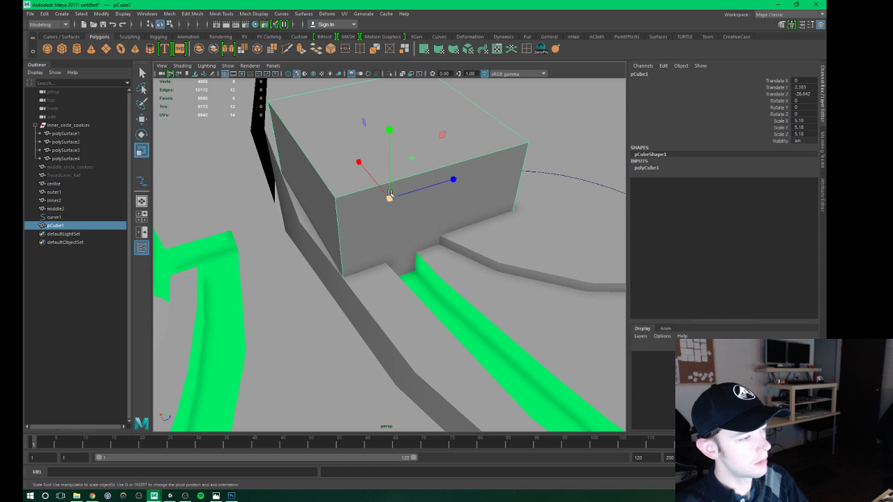
mouse_move(390, 197)
left_mouse_down()
mouse_move(273, 213)
mouse_move(319, 205)
mouse_move(328, 175)
mouse_move(363, 209)
mouse_move(443, 250)
mouse_move(427, 225)
left_mouse_up()
key("w")
left_click_drag(359, 221, 354, 219)
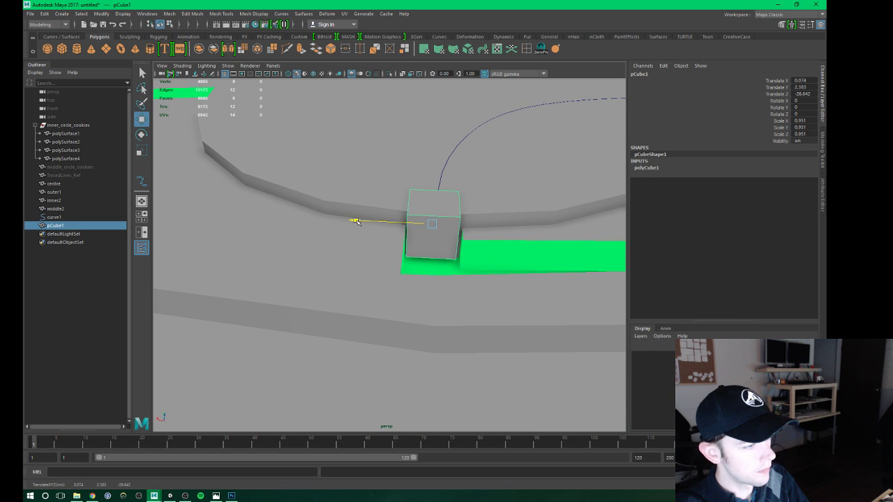
key("r")
left_click_drag(435, 222, 438, 223)
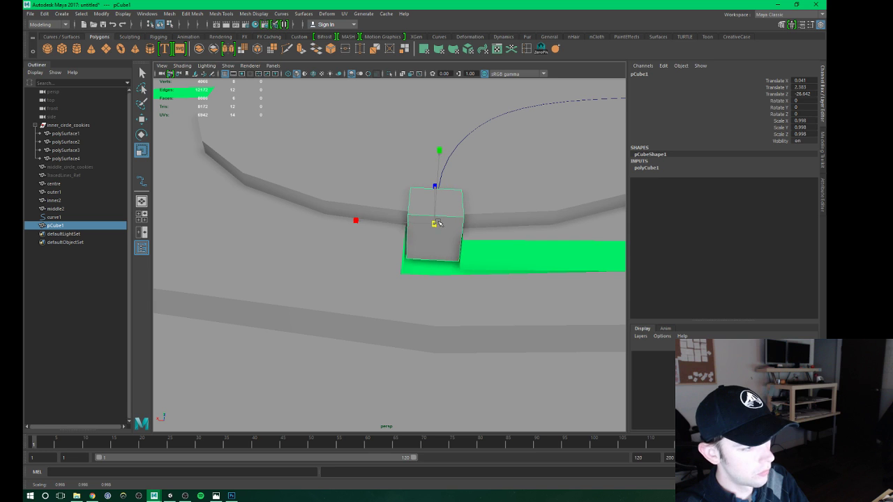
key("w")
left_click_drag(359, 219, 372, 220)
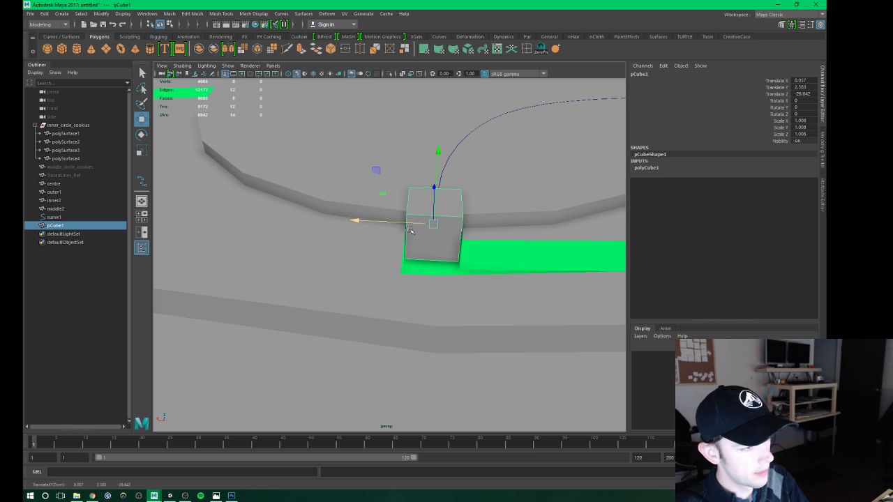
key("e")
key("r")
left_click_drag(433, 223, 433, 224)
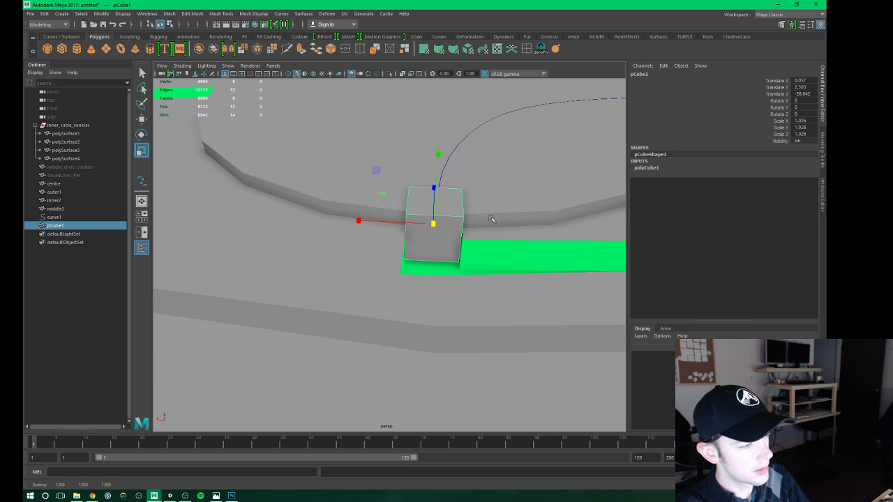
mouse_move(492, 220)
left_mouse_down("alt")
mouse_move(369, 239)
mouse_move(407, 233)
mouse_move(421, 247)
mouse_move(439, 241)
mouse_move(404, 243)
mouse_move(411, 238)
mouse_move(380, 277)
mouse_move(412, 230)
left_mouse_up("alt")
key("w")
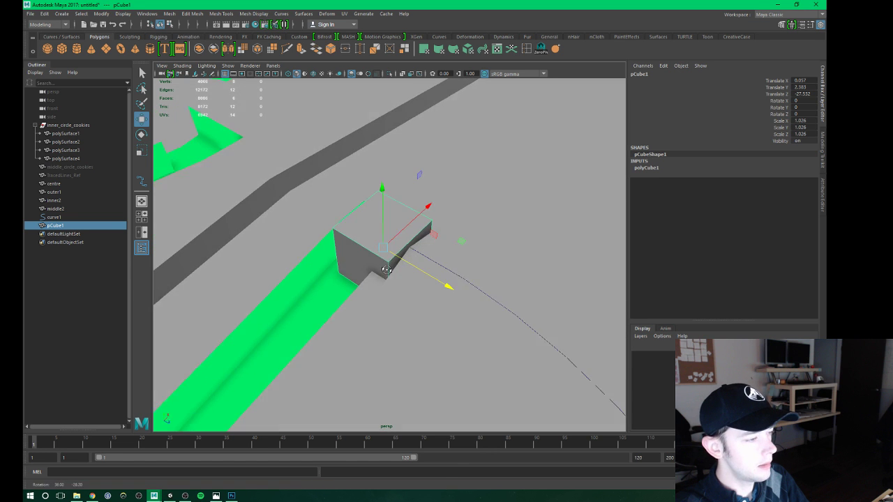
Extrude the cube face facing the curve along curve1 as its path.
right_click(412, 229)
right_click_drag(411, 229, 411, 250)
left_click(417, 254)
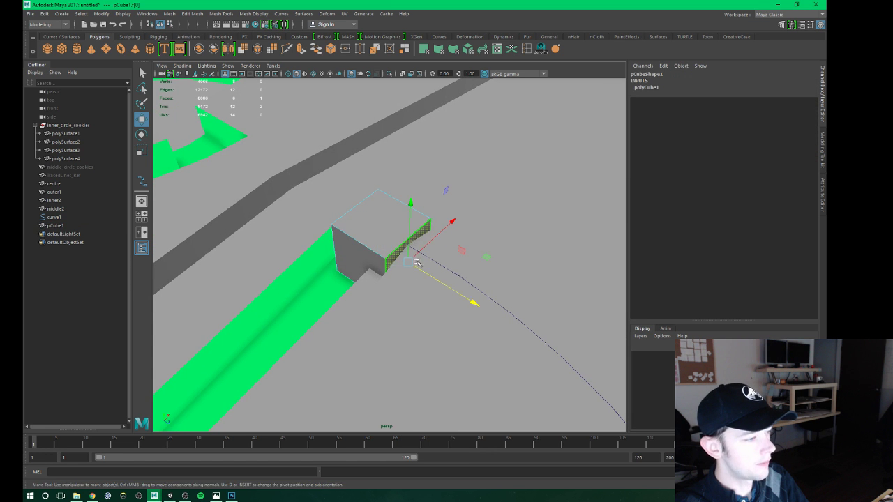
mouse_move(417, 255)
left_mouse_down("alt")
mouse_move(329, 269)
mouse_move(482, 264)
mouse_move(351, 249)
mouse_move(369, 233)
mouse_move(431, 224)
mouse_move(430, 253)
mouse_move(305, 183)
left_mouse_up("alt")
left_click(474, 266)
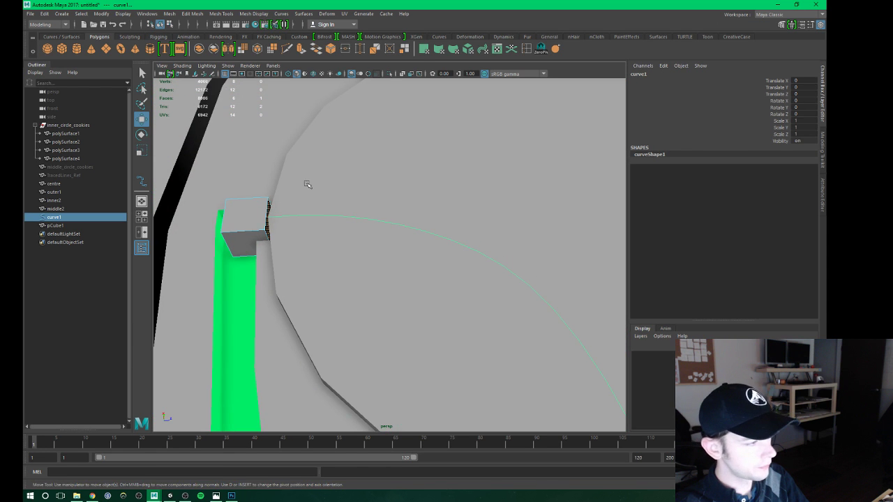
left_click(301, 50)
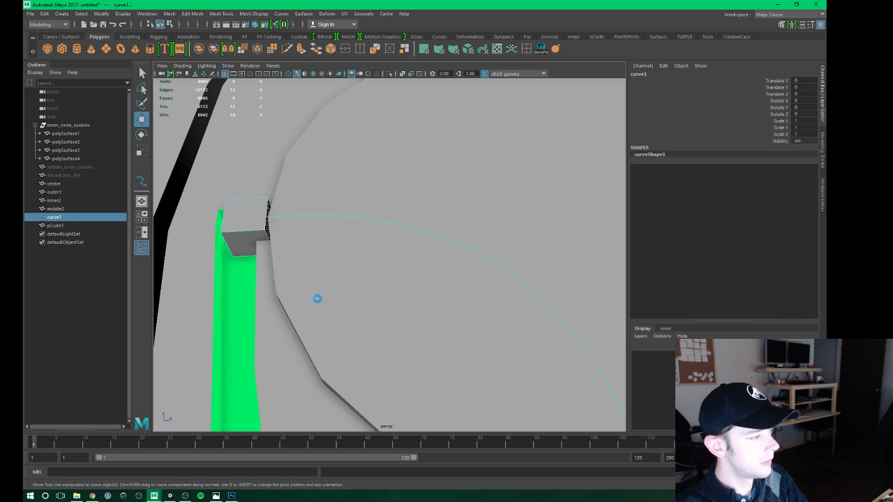
Set the extrusion Divisions to 15 so the wall follows the curve.
left_click_drag(369, 208, 390, 214, "alt")
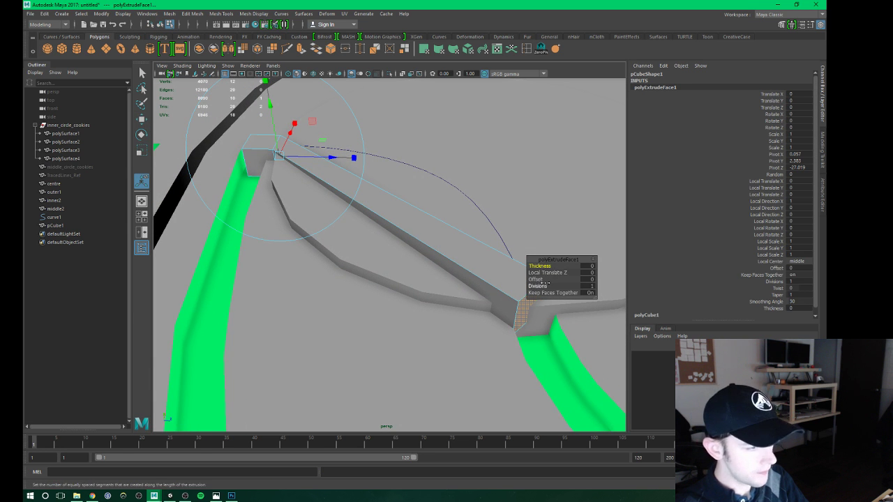
left_click(537, 286)
left_click_drag(537, 286, 334, 310, "alt")
middle_click_drag(331, 313, 360, 314)
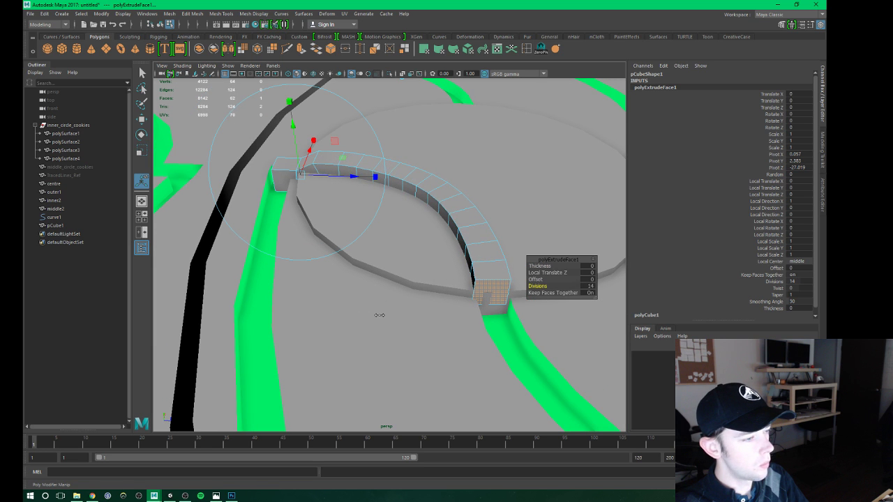
middle_click_drag(380, 315, 371, 289)
mouse_move(355, 269)
left_mouse_down("alt")
mouse_move(377, 284)
mouse_move(361, 274)
left_mouse_up("alt")
Return to object mode and select curve1 with the Move tool.
left_click_drag(393, 219, 410, 261, "alt")
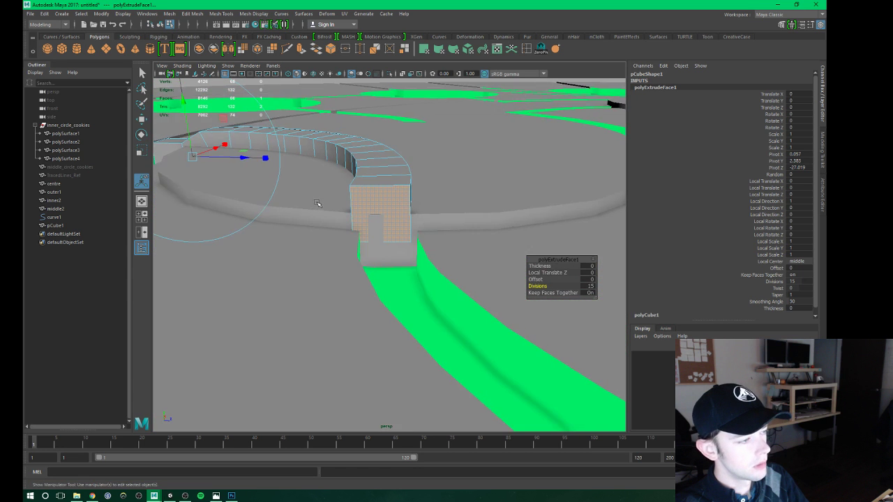
scroll(404, 255, "up", 5)
scroll(384, 241, "up", 5)
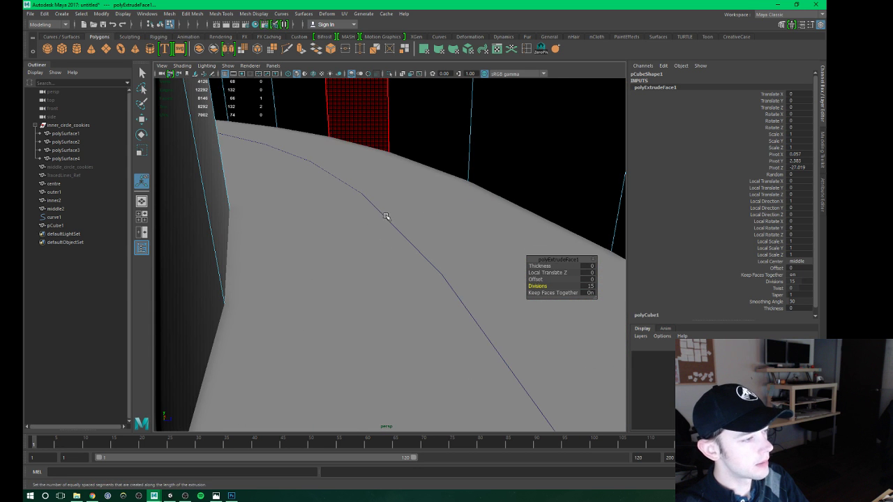
right_click(457, 117)
right_click_drag(457, 117, 497, 106)
left_click(399, 235)
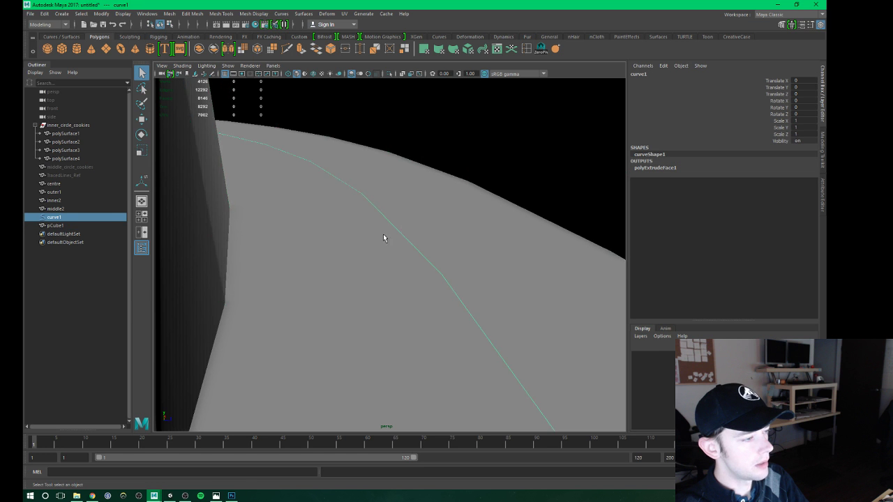
scroll(383, 234, "down", 5)
scroll(318, 247, "down", 5)
scroll(327, 254, "down", 3)
scroll(328, 255, "up", 2)
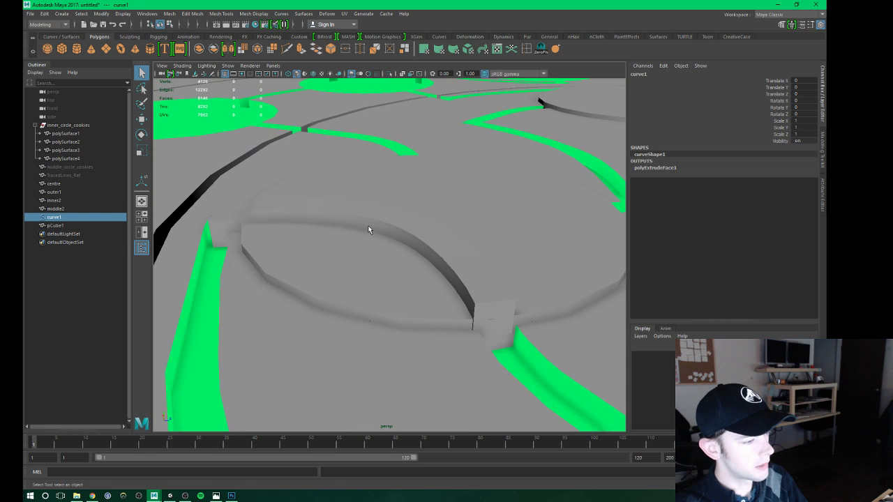
key("w")
scroll(314, 220, "down", 3)
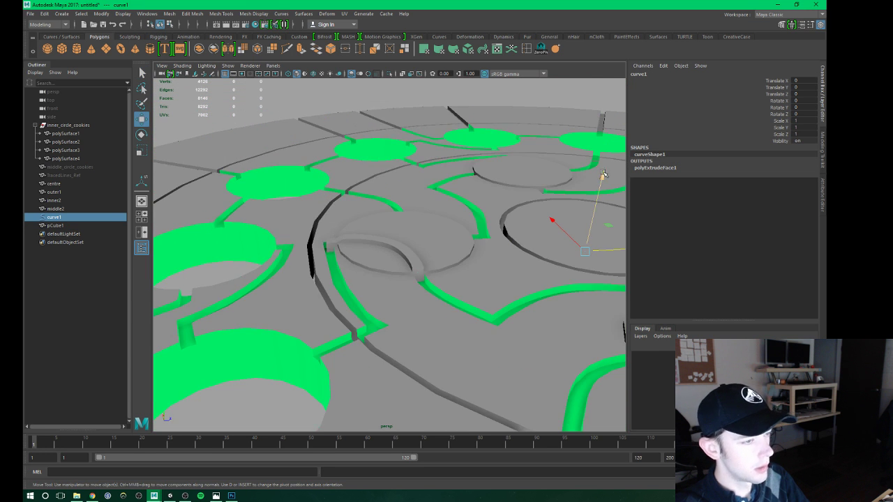
Lower curve1 to Translate Y -0.407.
mouse_move(604, 174)
left_mouse_down()
mouse_move(426, 232)
mouse_move(450, 239)
left_mouse_up()
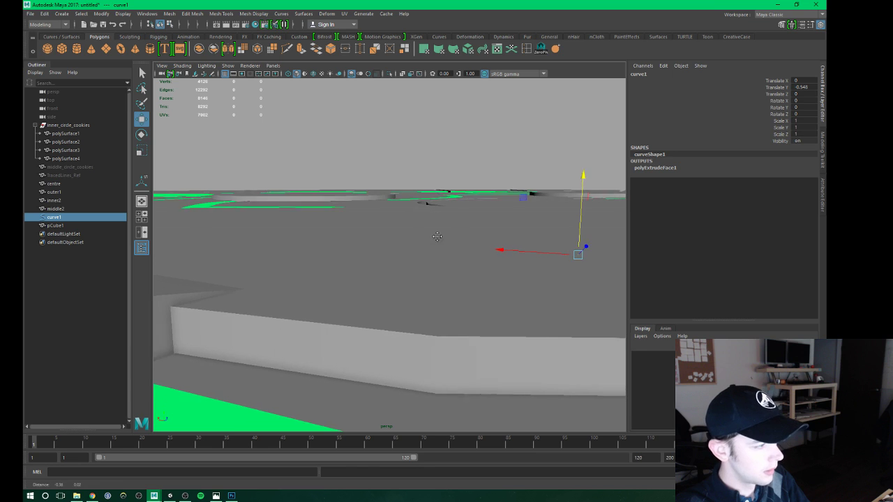
left_click_drag(585, 178, 588, 174)
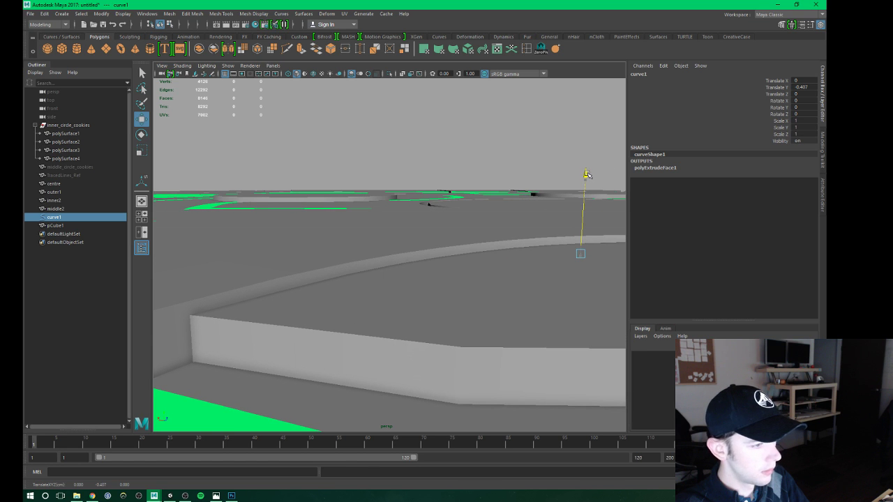
mouse_move(540, 196)
left_mouse_down("alt")
mouse_move(454, 241)
mouse_move(414, 214)
mouse_move(472, 243)
mouse_move(379, 224)
mouse_move(482, 245)
left_mouse_up("alt")
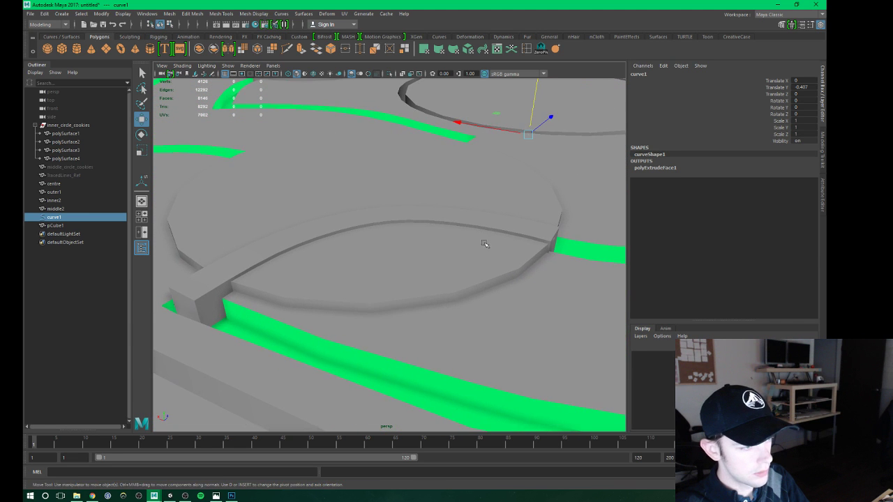
Select the extruded wall pCube1 to clear its construction history.
left_click(551, 232)
mouse_move(551, 232)
left_mouse_down("alt")
mouse_move(579, 98)
mouse_move(620, 92)
left_mouse_up("alt")
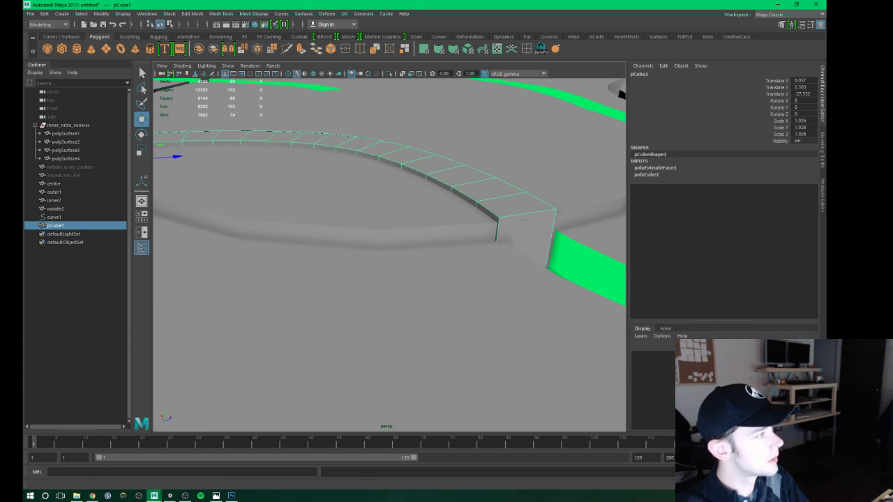
left_click(44, 13)
mouse_move(68, 112)
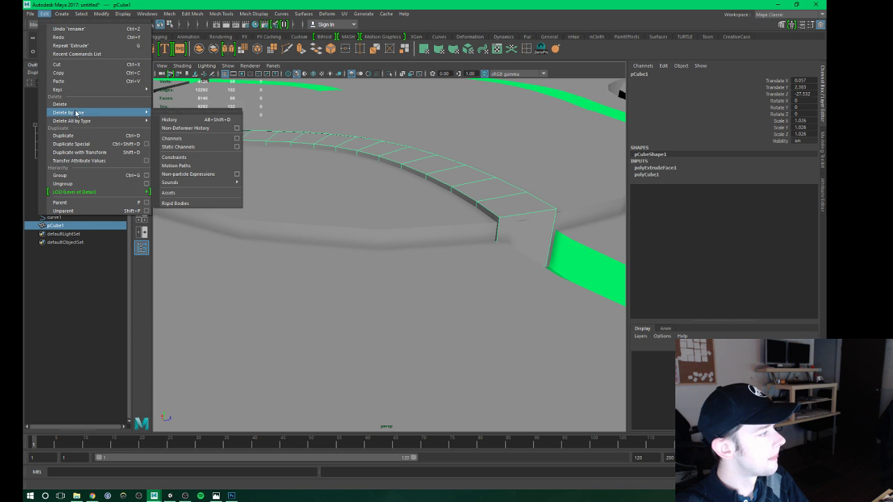
Clear the wall's history and scale its end cap face to 0.94, aligning it with the groove.
left_click(182, 120)
left_click_drag(520, 273, 442, 271, "alt")
right_click_drag(457, 277, 456, 288)
left_click(454, 279)
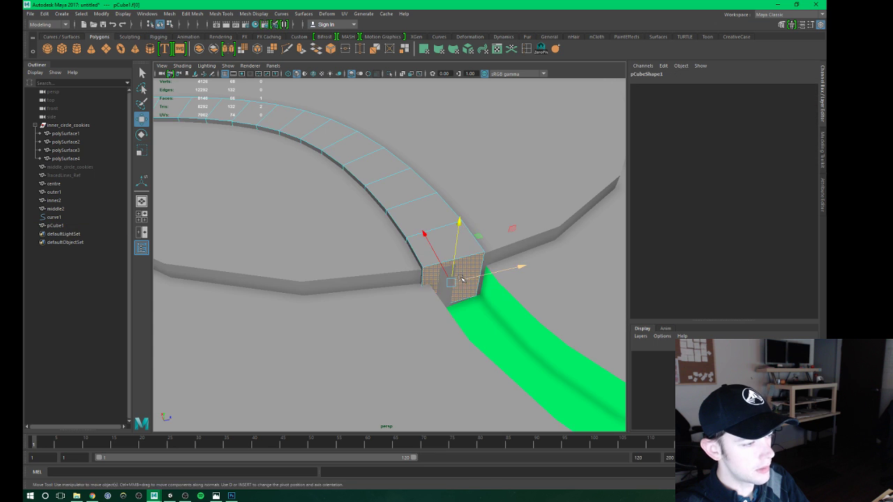
mouse_move(454, 279)
left_mouse_down("alt")
mouse_move(403, 315)
mouse_move(418, 299)
left_mouse_up("alt")
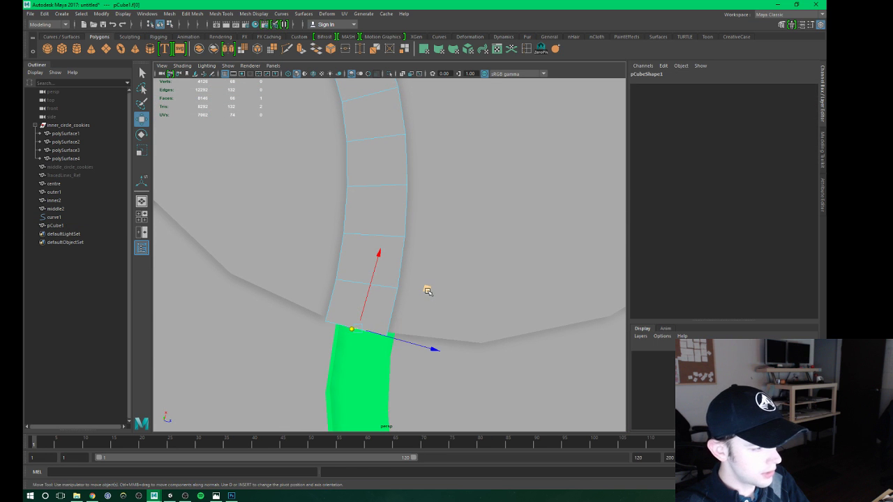
middle_click_drag(427, 291, 429, 293)
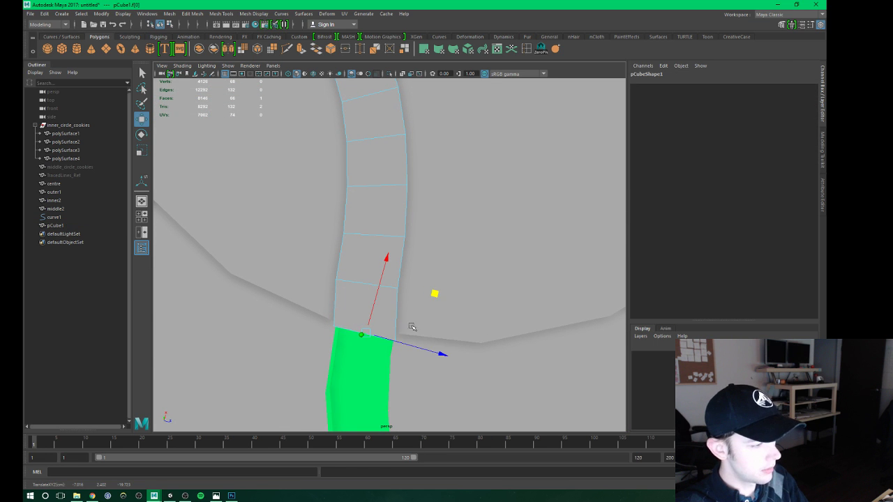
key("r")
left_click_drag(368, 333, 366, 333)
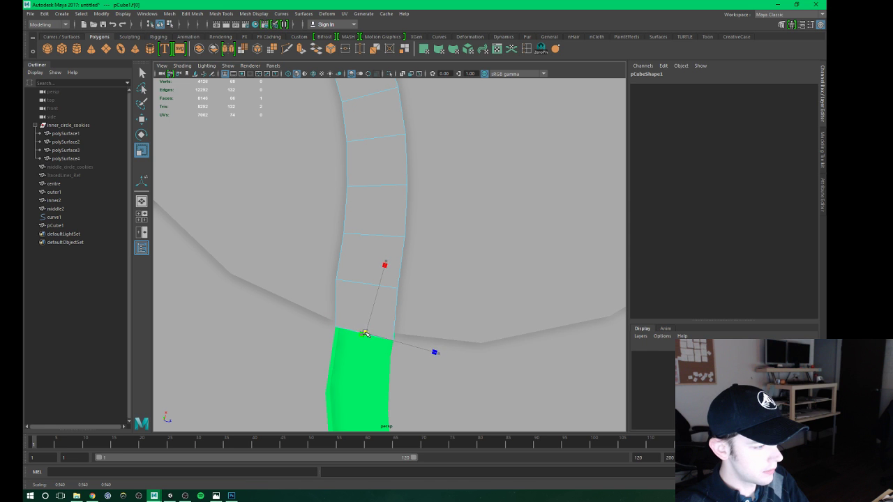
key("w")
middle_click_drag(435, 292, 435, 292)
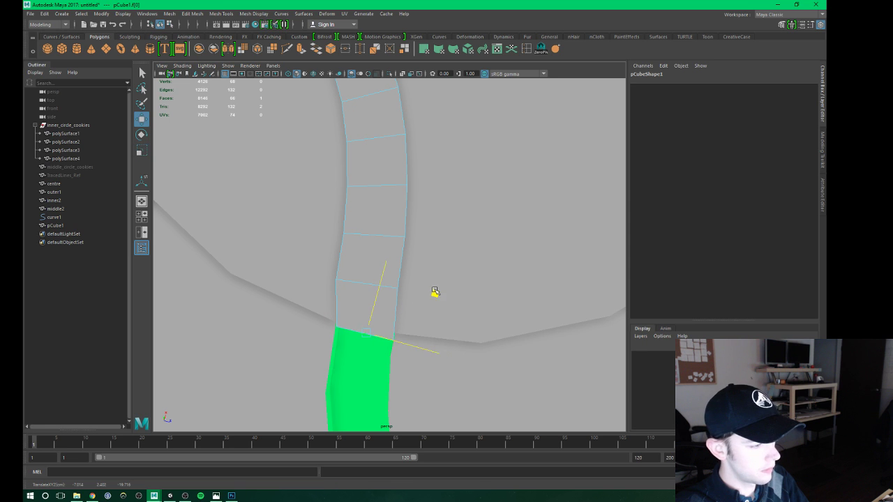
Move successive vertex rows of the wall to smooth its curve.
right_click_drag(344, 274, 315, 263)
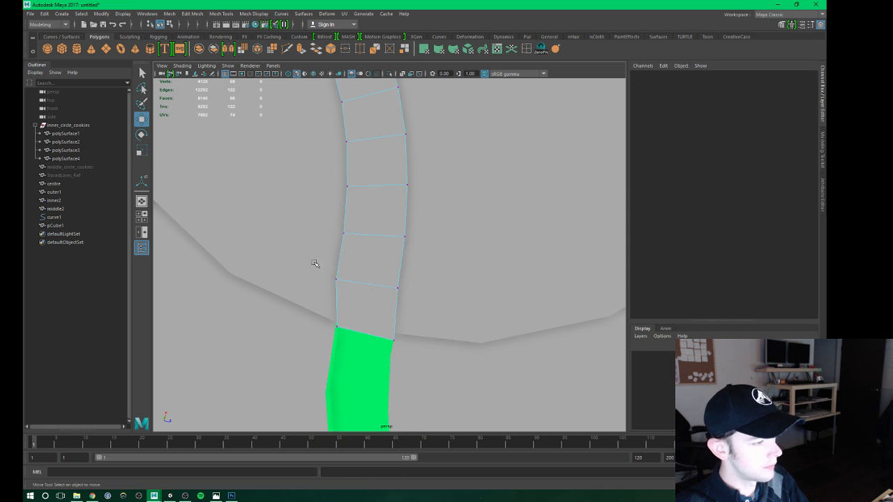
left_click_drag(421, 297, 422, 298)
middle_click_drag(436, 243, 437, 244)
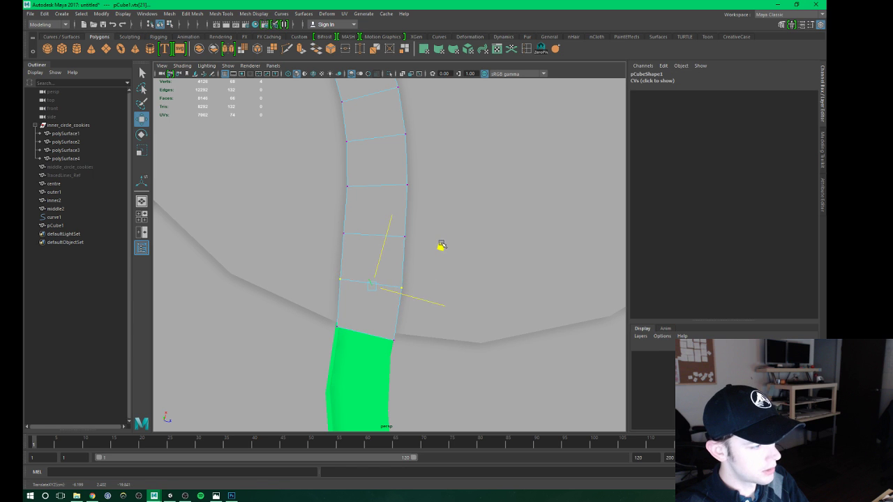
left_click_drag(303, 208, 429, 244)
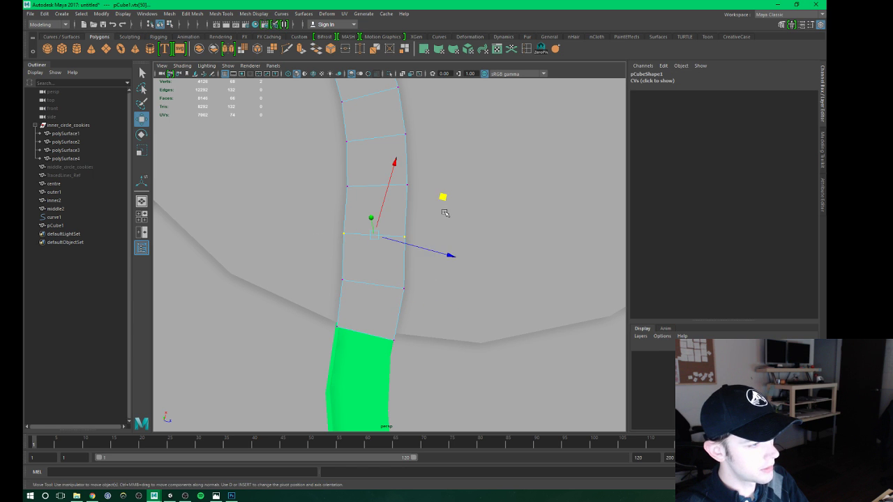
middle_click_drag(445, 214, 444, 196)
left_click_drag(312, 172, 429, 199)
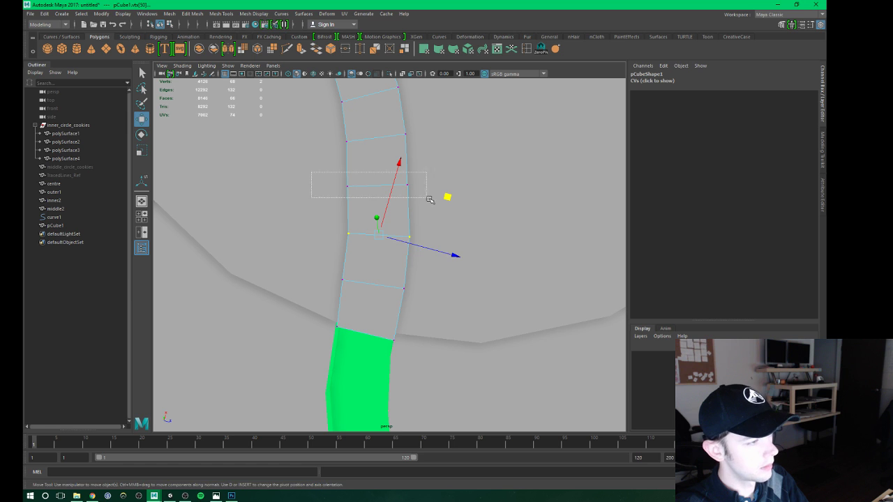
middle_click_drag(448, 165, 446, 158)
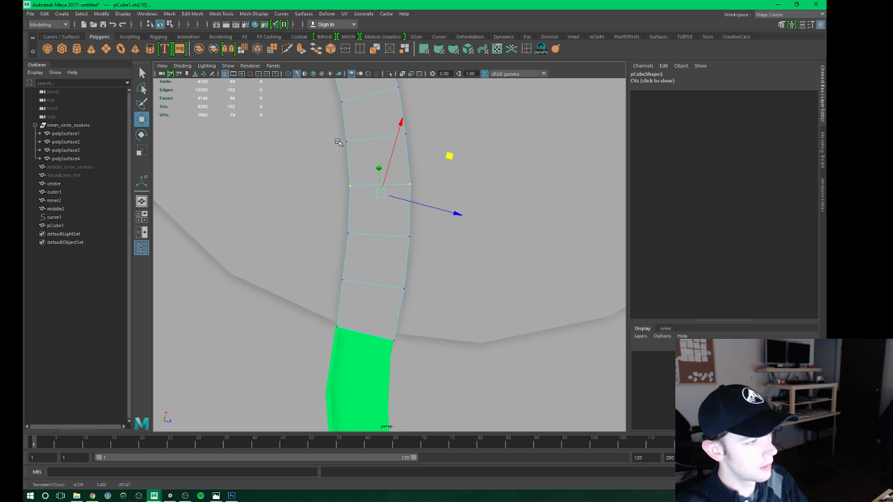
left_click_drag(319, 122, 419, 160)
middle_click_drag(440, 101, 440, 101)
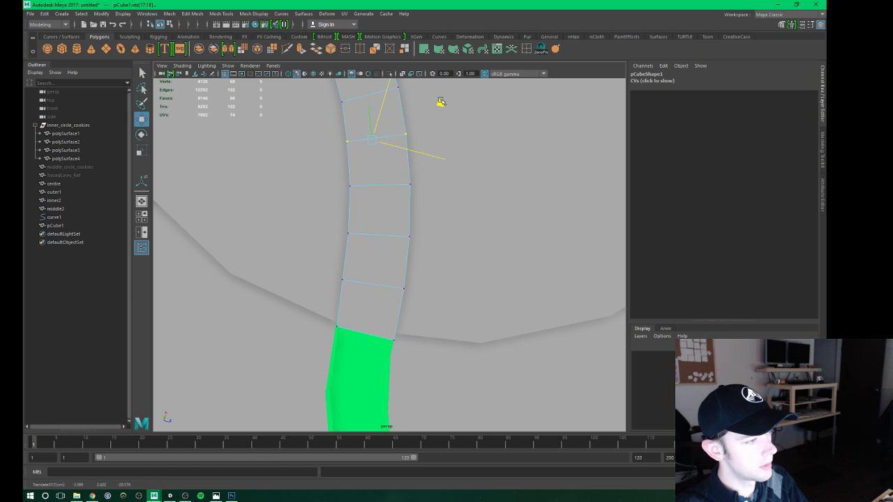
Slide the corner vertices along X so the wall meets the groove flush.
mouse_move(356, 319)
left_mouse_down("alt")
mouse_move(391, 301)
mouse_move(471, 353)
mouse_move(472, 313)
left_mouse_up("alt")
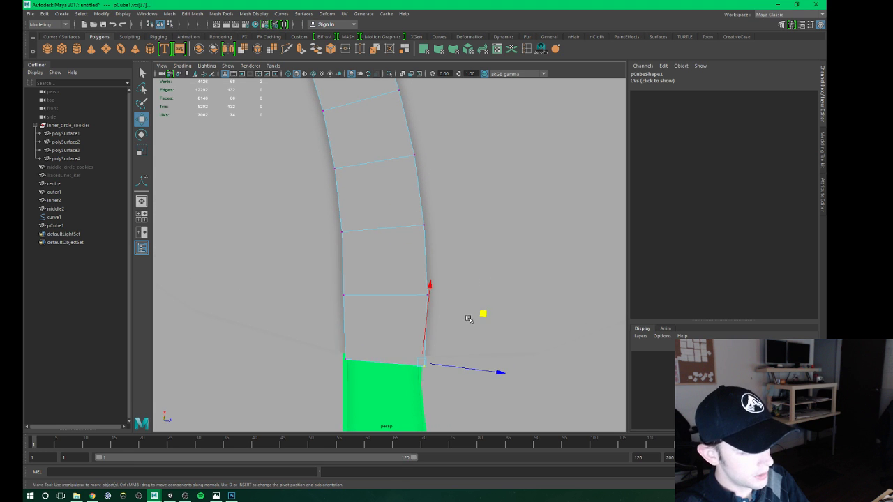
middle_click_drag(472, 314, 482, 312)
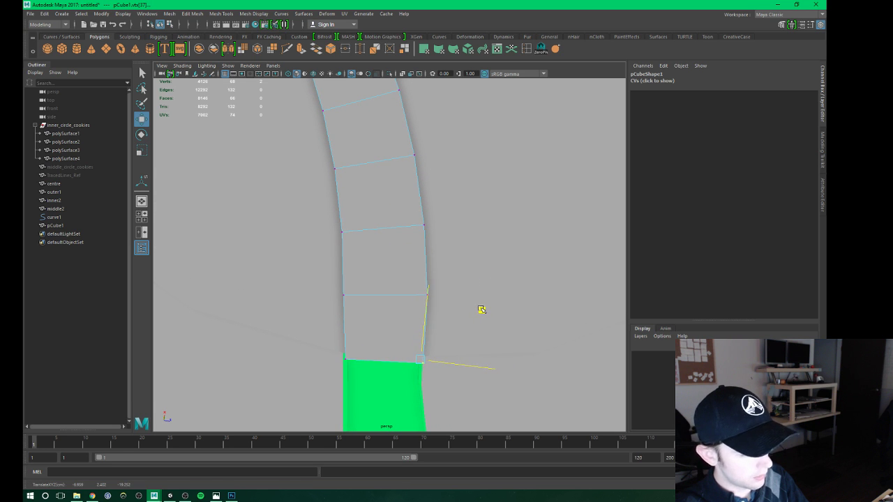
left_click_drag(457, 361, 446, 321, "alt")
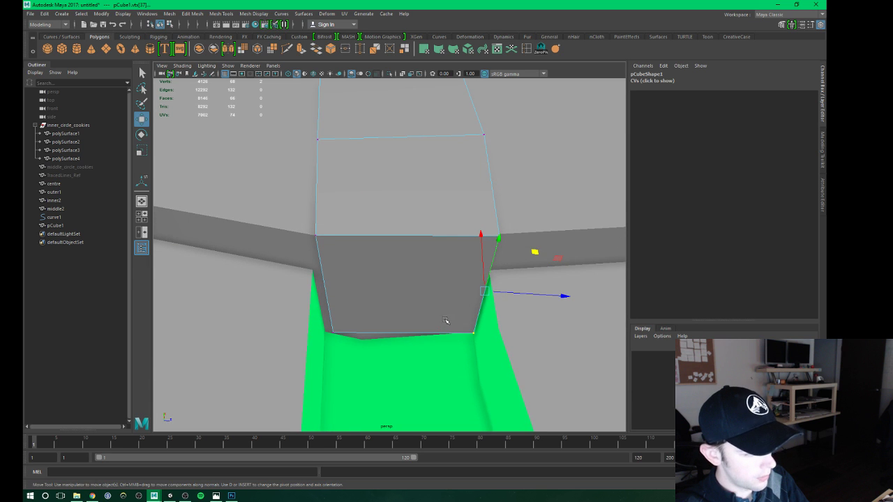
left_click(314, 239)
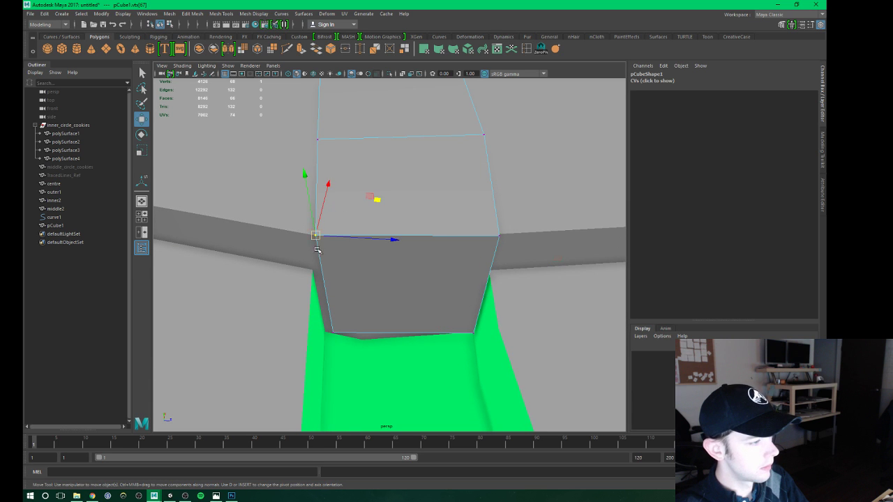
left_click(333, 332, "shift")
left_click_drag(402, 295, 394, 297)
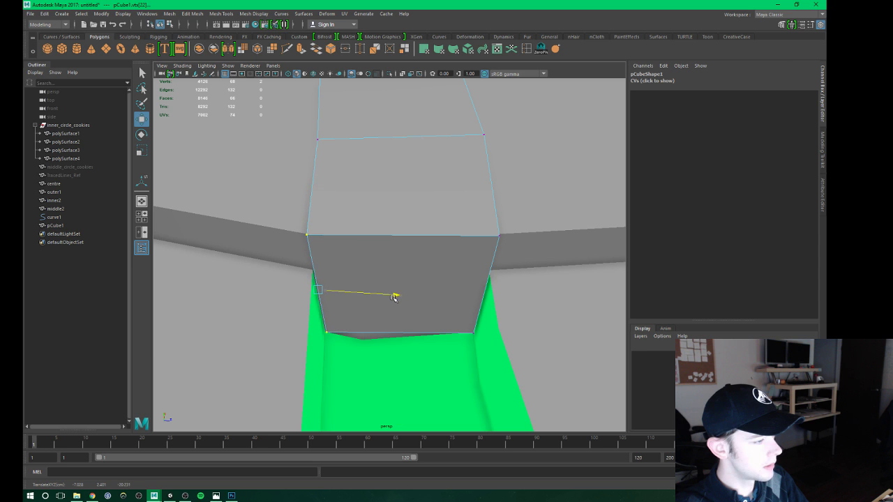
scroll(377, 342, "down", 3)
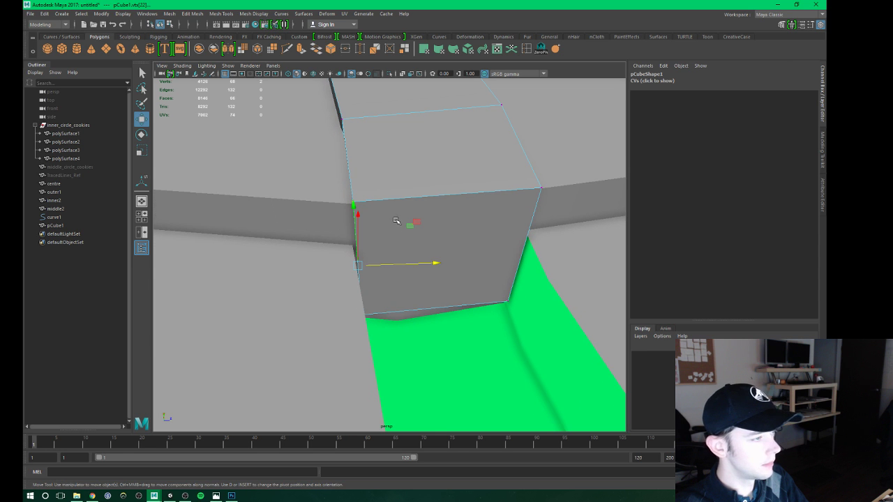
right_click_drag(404, 199, 375, 197)
scroll(375, 197, "down", 5)
mouse_move(375, 196)
left_mouse_down("alt")
mouse_move(339, 253)
mouse_move(389, 261)
mouse_move(375, 265)
mouse_move(409, 244)
mouse_move(379, 244)
mouse_move(371, 263)
left_mouse_up("alt")
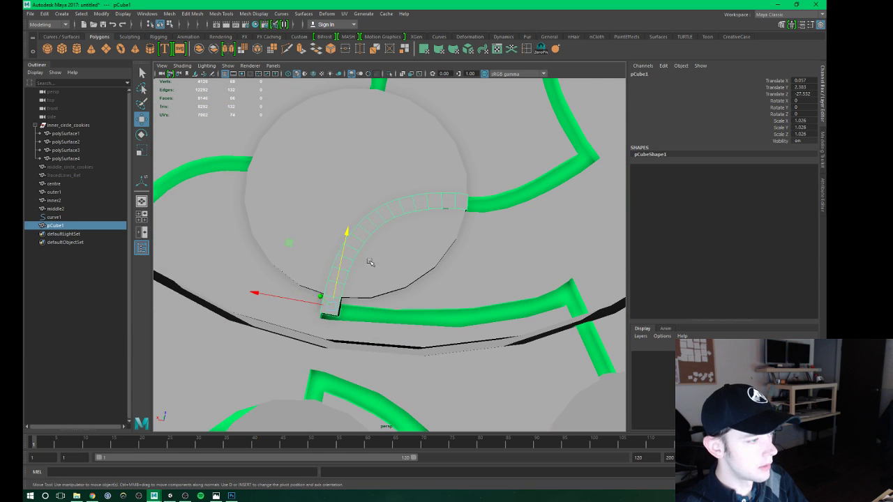
Boolean-difference the curved cutter from the inner cookie disc.
left_click(395, 235)
left_click(392, 203, "shift")
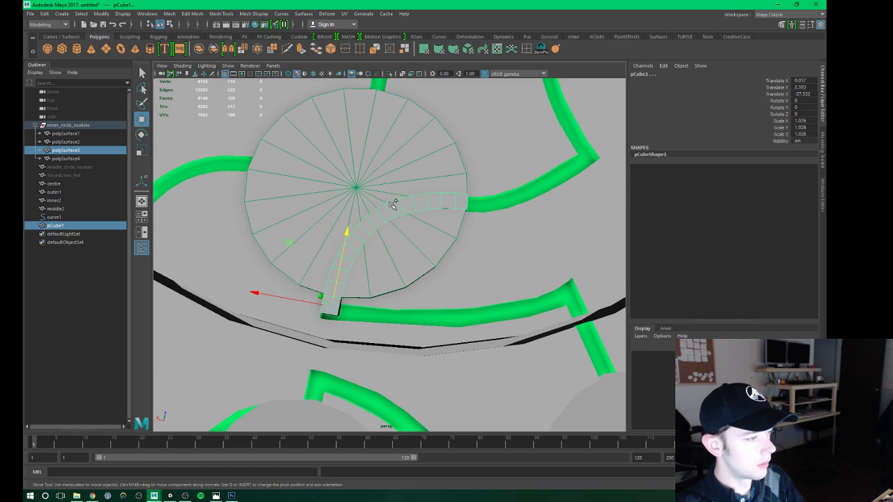
left_click(170, 13)
mouse_move(188, 40)
left_click(272, 51)
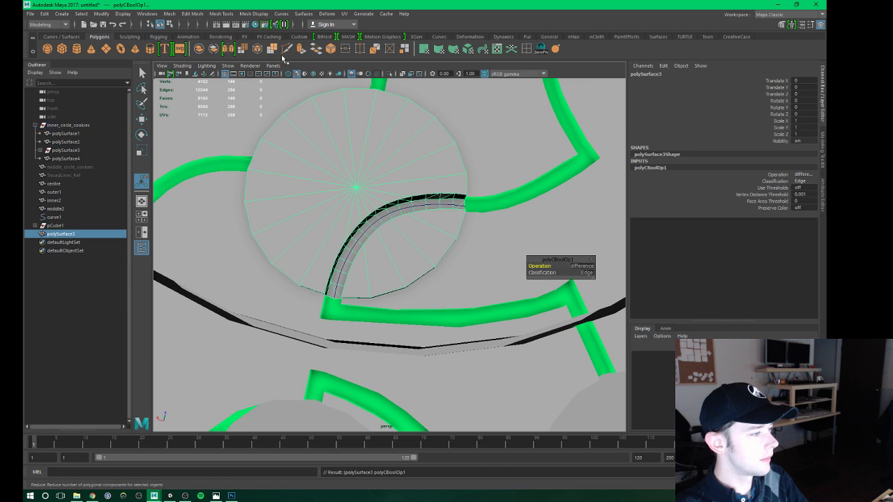
mouse_move(383, 241)
left_mouse_down("alt")
mouse_move(357, 287)
mouse_move(365, 265)
mouse_move(358, 272)
mouse_move(373, 312)
mouse_move(368, 306)
left_mouse_up("alt")
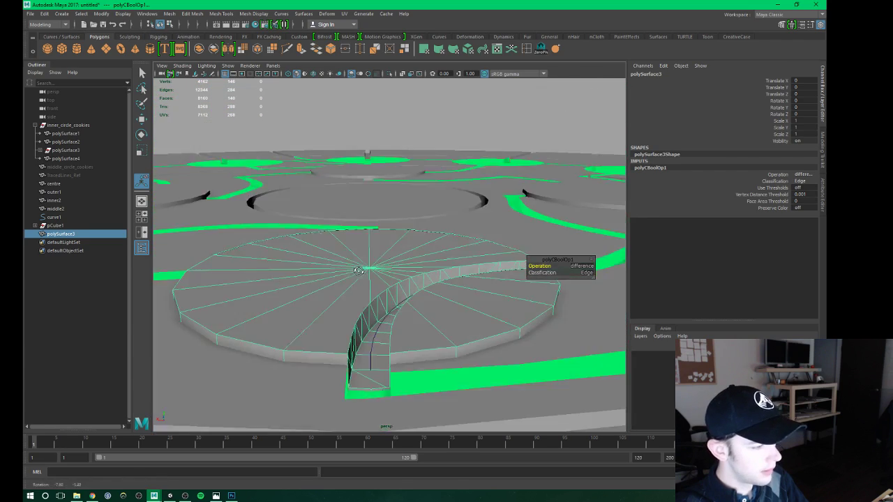
scroll(368, 307, "down", 5)
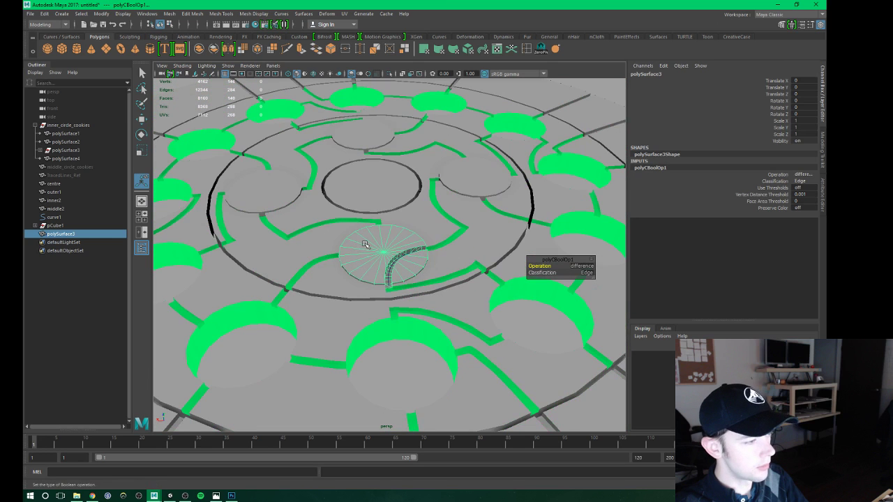
Delete the cut disc's history and remove the guide curve.
left_click(45, 14)
mouse_move(69, 113)
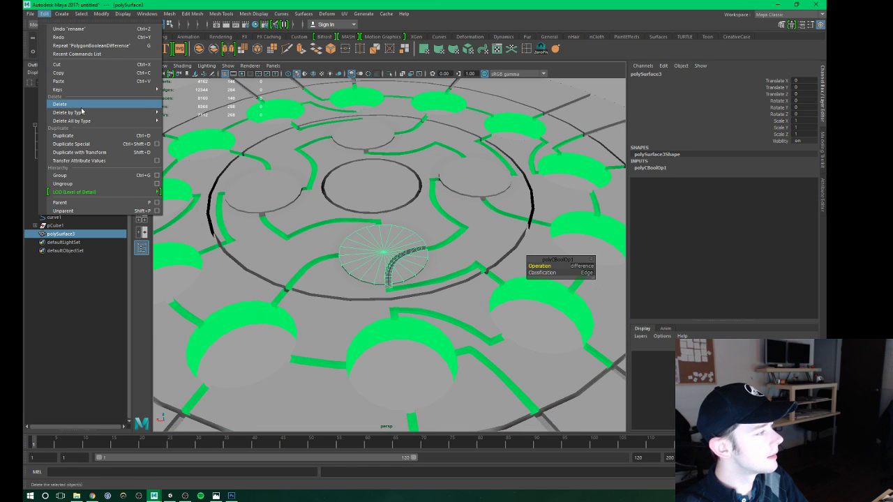
left_click(181, 115)
scroll(442, 240, "up", 2)
scroll(411, 286, "up", 2)
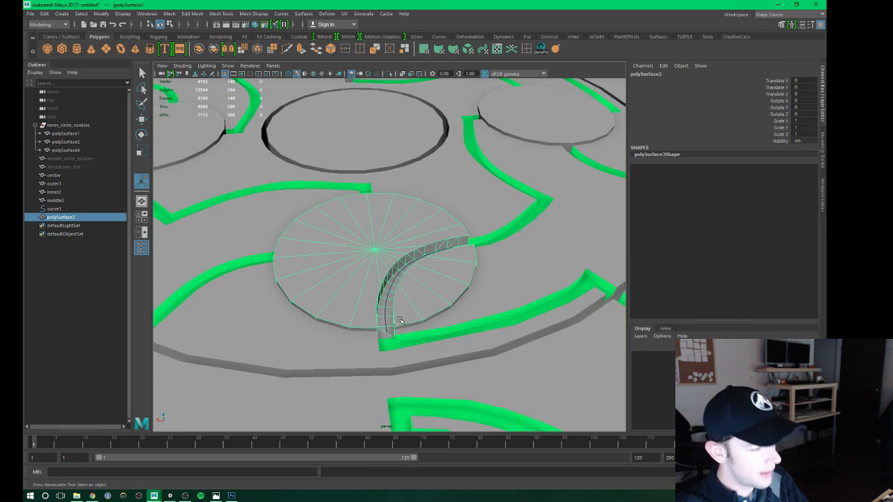
scroll(377, 340, "up", 2)
left_click(383, 337)
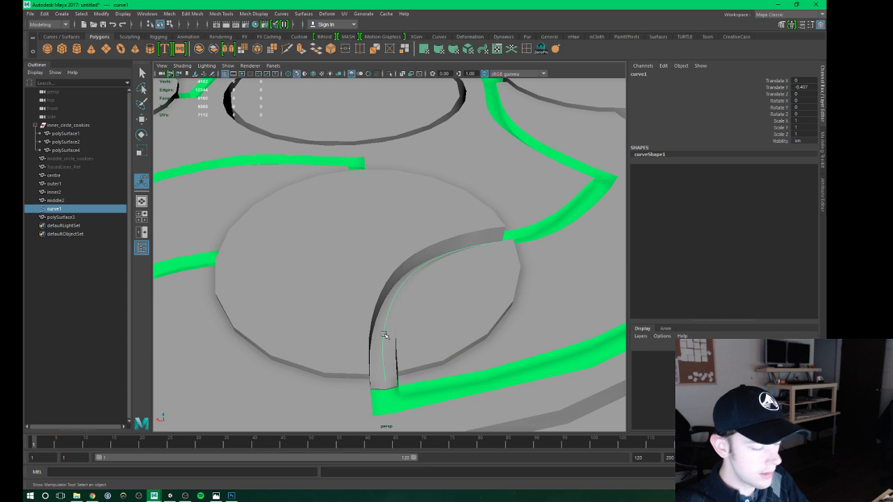
key("Delete")
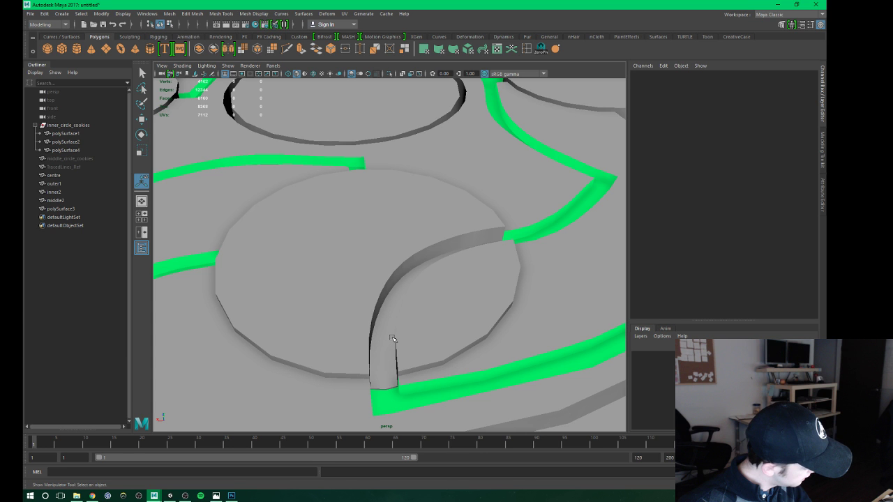
Reselect the grooved cookie disc, ready to rotate it.
scroll(473, 313, "down", 5)
mouse_move(409, 259)
left_mouse_down("alt")
mouse_move(388, 293)
mouse_move(373, 286)
mouse_move(377, 279)
mouse_move(421, 360)
mouse_move(449, 253)
mouse_move(447, 269)
left_mouse_up("alt")
scroll(369, 306, "up", 3)
left_click(402, 293)
key("e")
Test rotating the cookie around 180 degrees, then undo the rotation.
left_click_drag(441, 240, 442, 239)
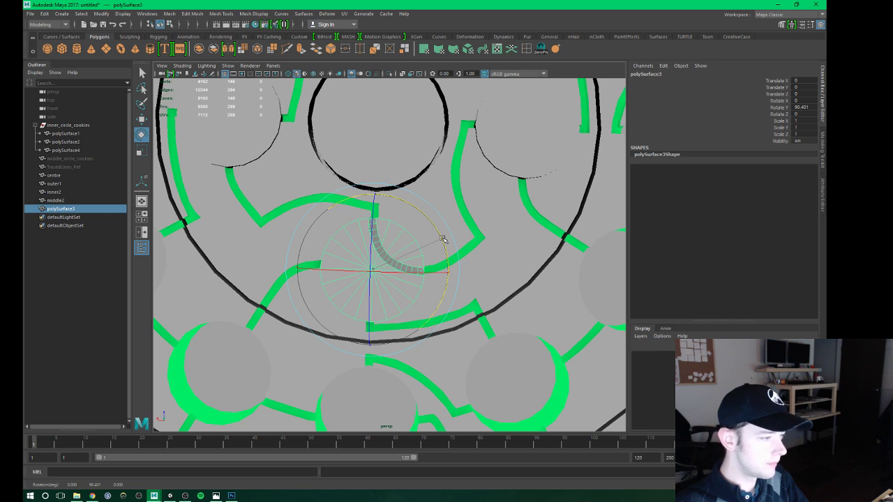
left_click_drag(442, 239, 426, 249, "alt")
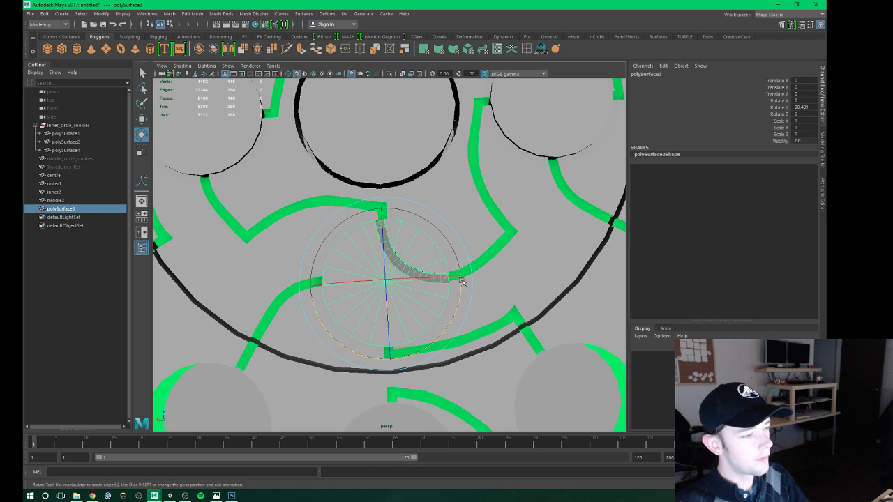
left_click_drag(460, 286, 425, 296, "alt")
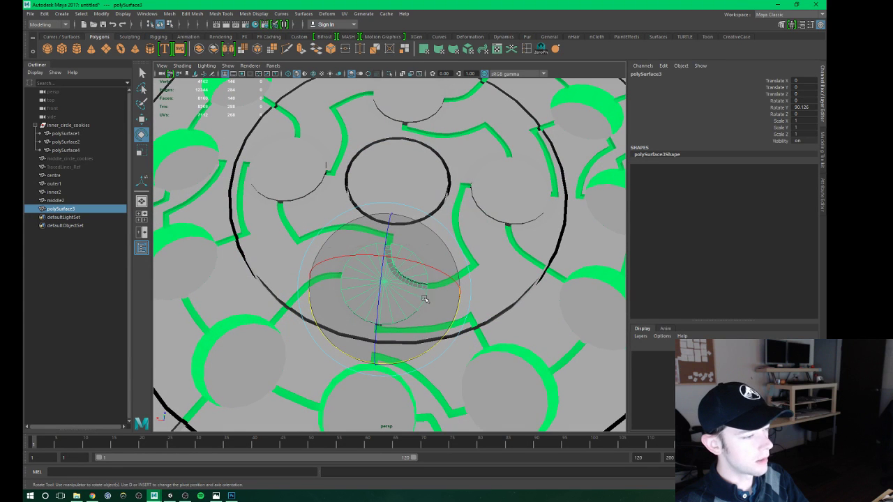
left_click_drag(452, 311, 433, 169)
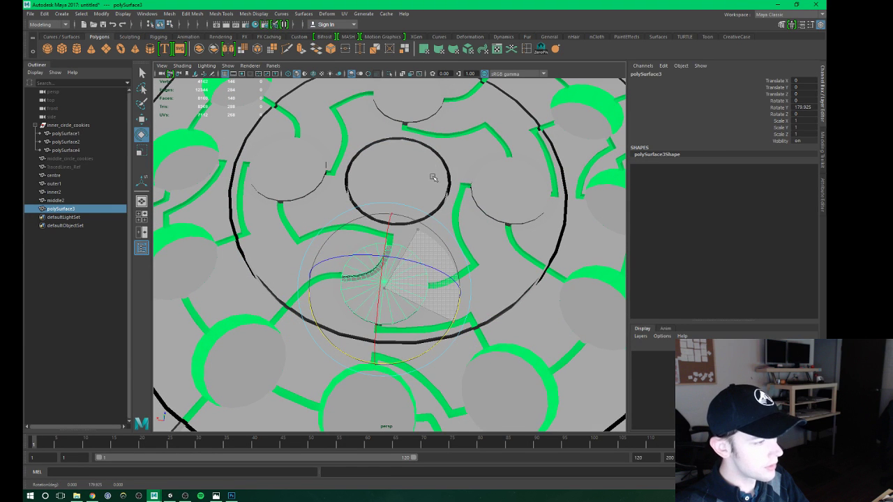
mouse_move(362, 241)
left_mouse_down("alt")
mouse_move(439, 318)
mouse_move(428, 332)
mouse_move(468, 295)
left_mouse_up("alt")
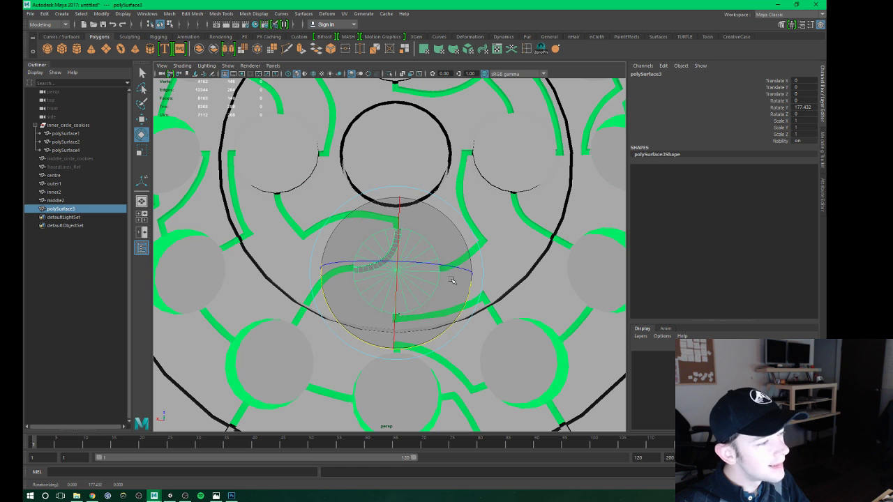
mouse_move(422, 269)
left_mouse_down("alt")
mouse_move(486, 349)
mouse_move(364, 353)
mouse_move(304, 96)
left_mouse_up("alt")
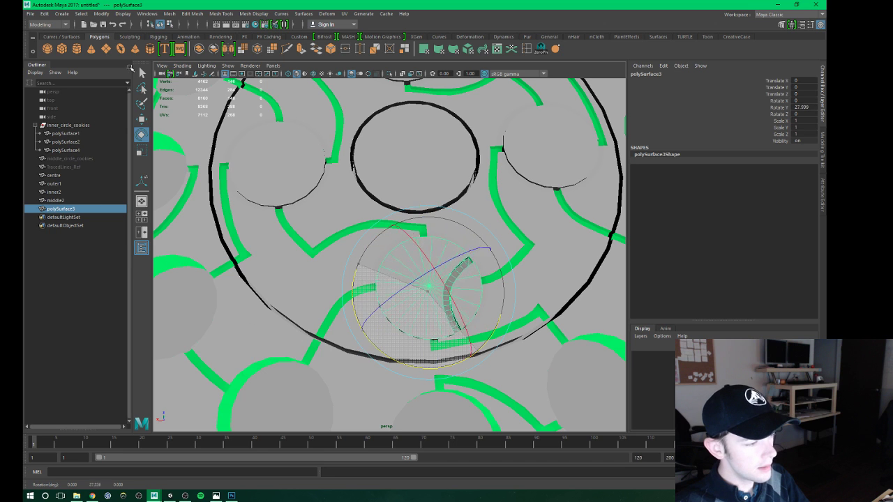
key("ctrl+z")
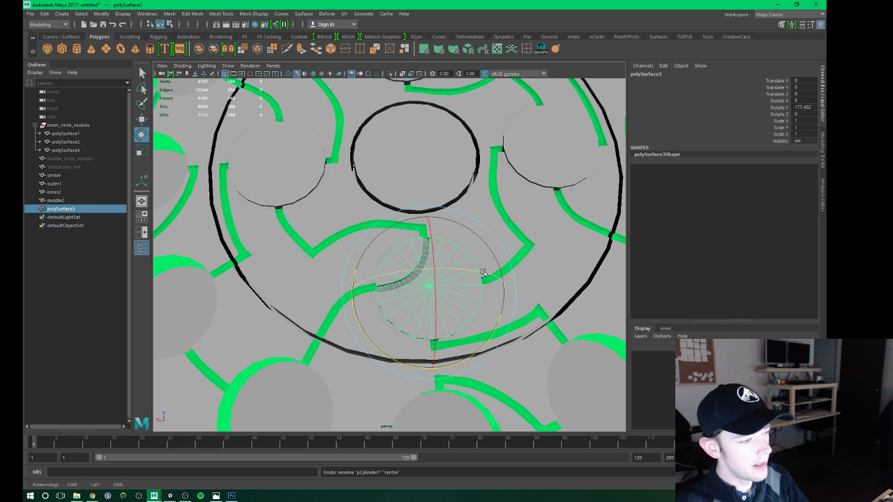
left_click_drag(489, 277, 473, 279)
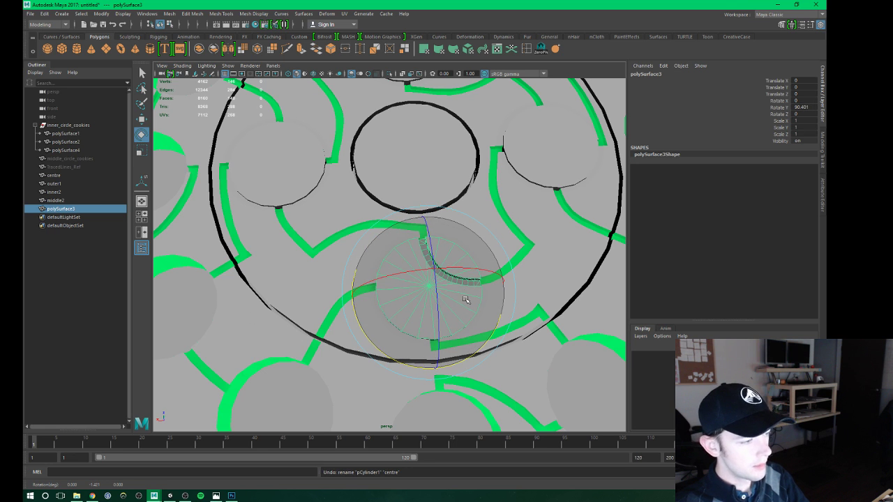
middle_click_drag(466, 300, 418, 297, "alt")
Scale the cookie down uniformly to about 0.956.
key("r")
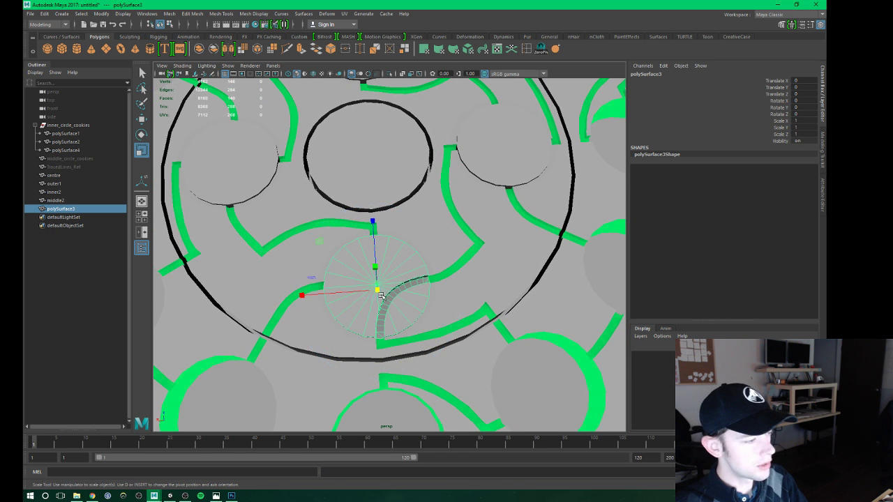
left_click_drag(378, 290, 371, 295, "alt")
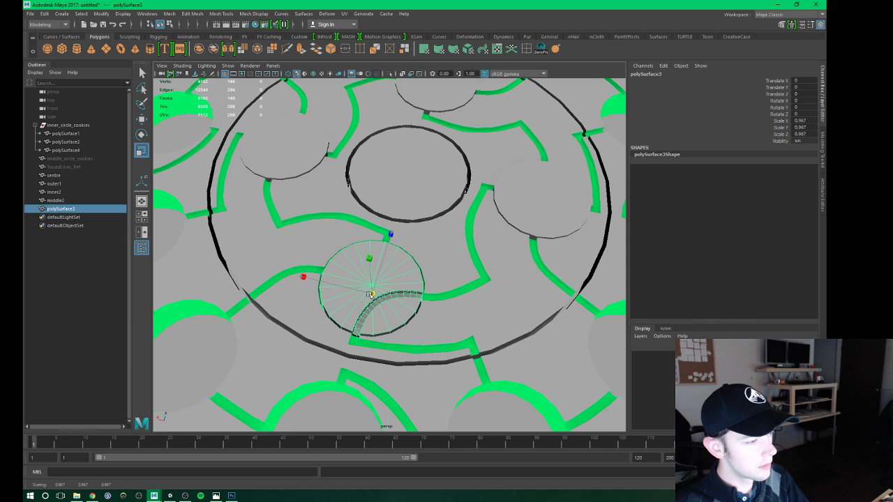
mouse_move(371, 294)
left_mouse_down("alt")
mouse_move(368, 342)
mouse_move(495, 362)
left_mouse_up("alt")
scroll(367, 349, "up", 2)
key("e")
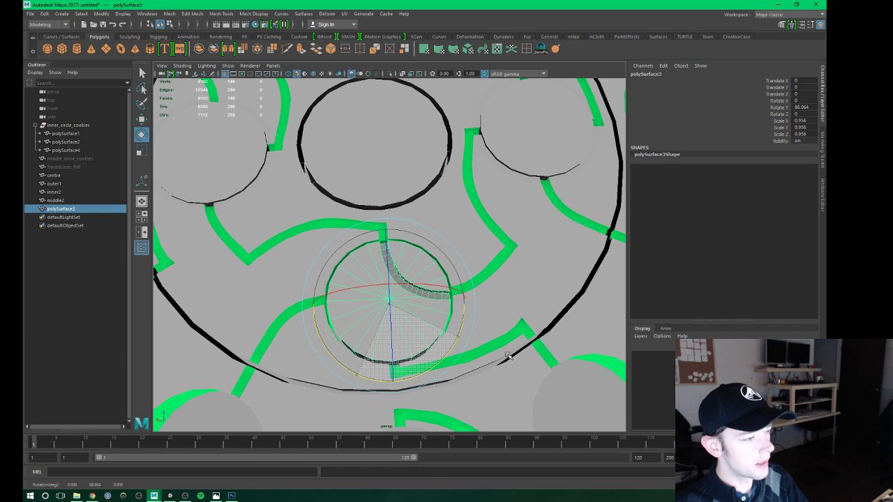
key("ctrl+z")
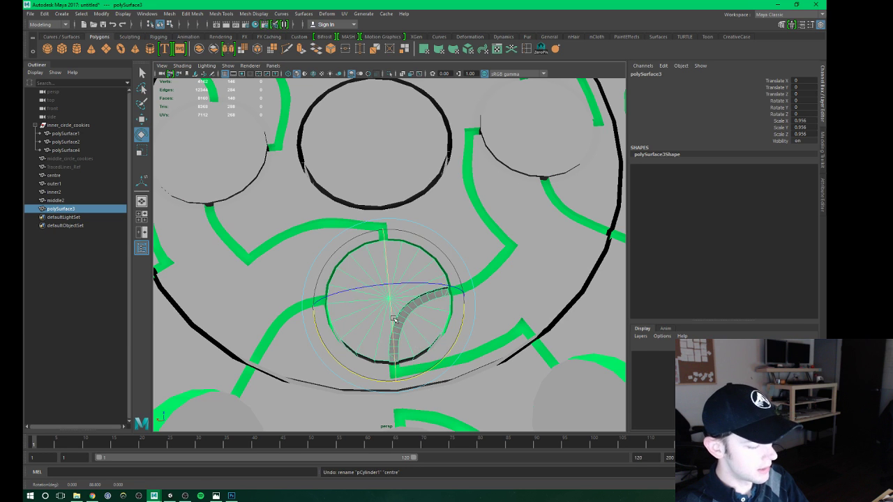
key("r")
left_click_drag(386, 305, 385, 306)
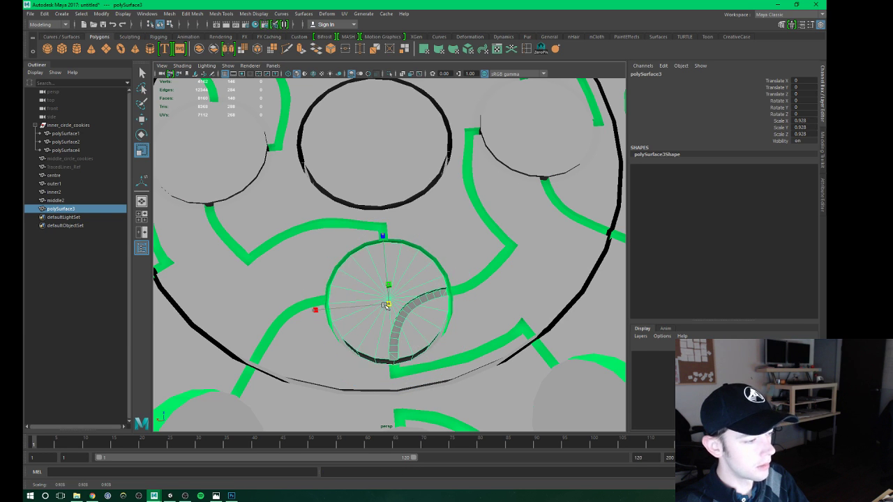
Try rotating the cookie about 88 degrees, then undo back to Rotate Y 0.
key("e")
key("r")
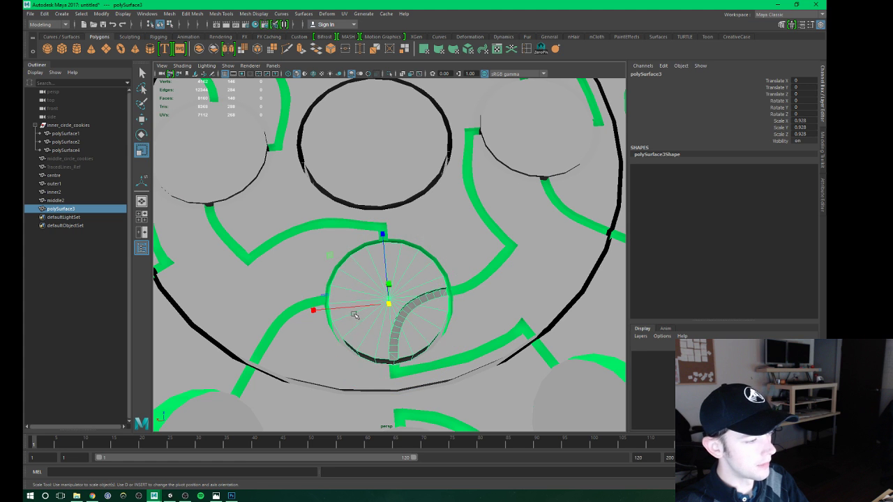
key("e")
mouse_move(377, 344)
left_mouse_down()
mouse_move(529, 328)
mouse_move(415, 175)
left_mouse_up()
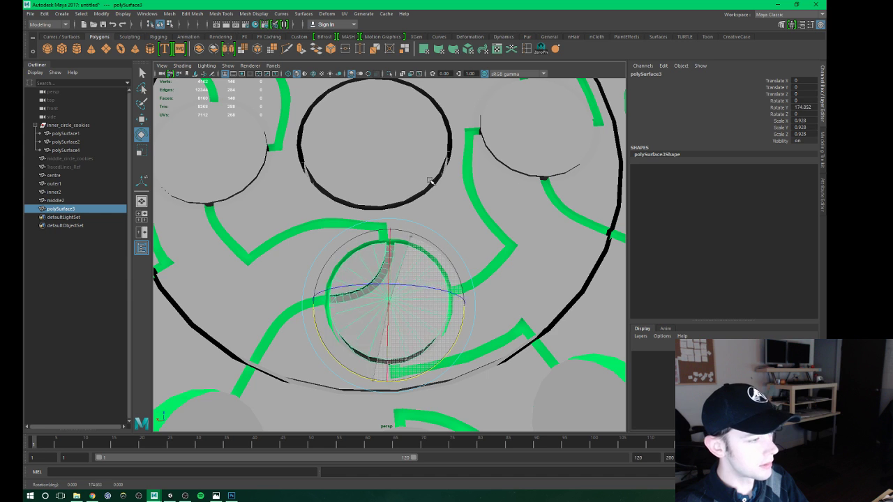
key("ctrl+z")
key("ctrl+z")
key("ctrl+z")
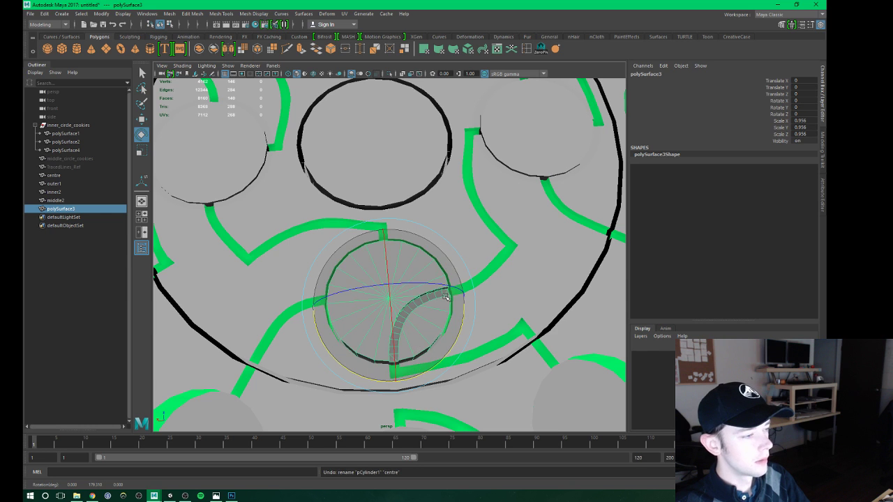
scroll(431, 287, "down", 5)
scroll(377, 279, "up", 4)
Create a new polygon cube and move it outward along Z.
scroll(373, 249, "up", 2)
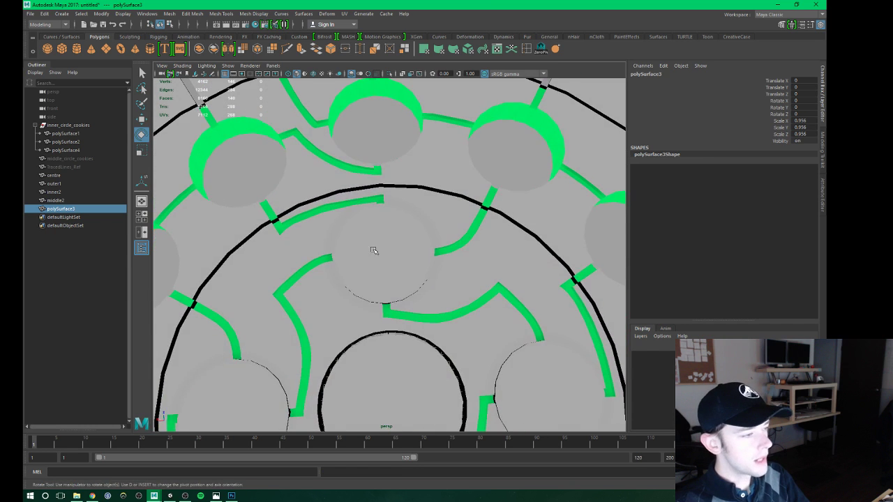
left_click(435, 259)
scroll(435, 258, "up", 1)
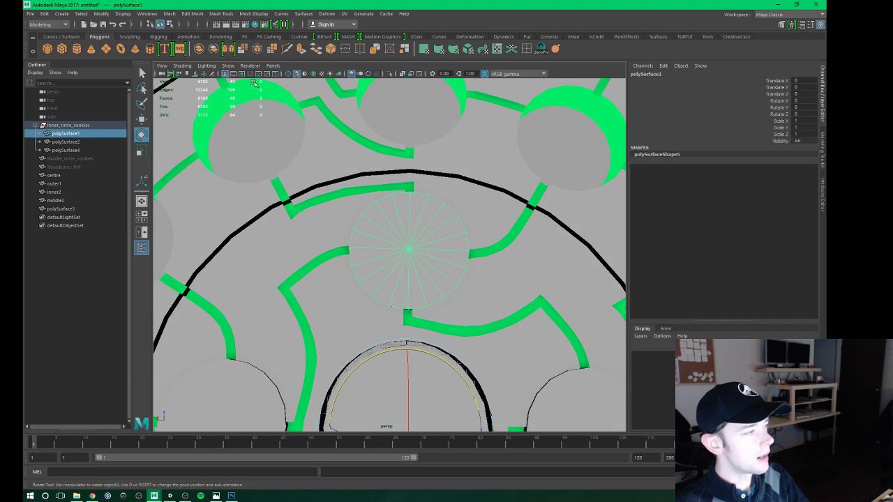
left_click(61, 49)
scroll(446, 230, "down", 3)
scroll(409, 330, "up", 1)
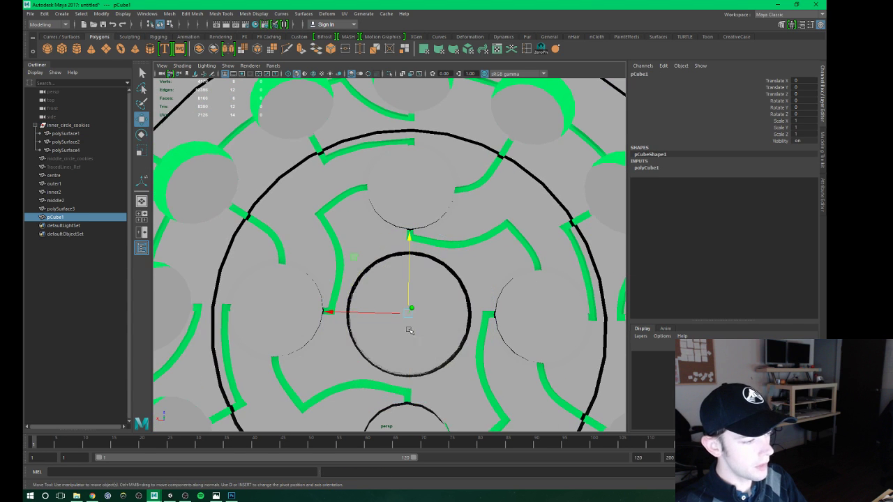
mouse_move(413, 241)
left_mouse_down()
mouse_move(408, 209)
mouse_move(462, 193)
mouse_move(443, 196)
mouse_move(434, 243)
mouse_move(438, 340)
left_mouse_up()
scroll(414, 164, "up", 3)
Place the cube at the groove end, Translate Y 2.23, scaled to 0.836.
key("r")
key("w")
scroll(438, 340, "up", 3)
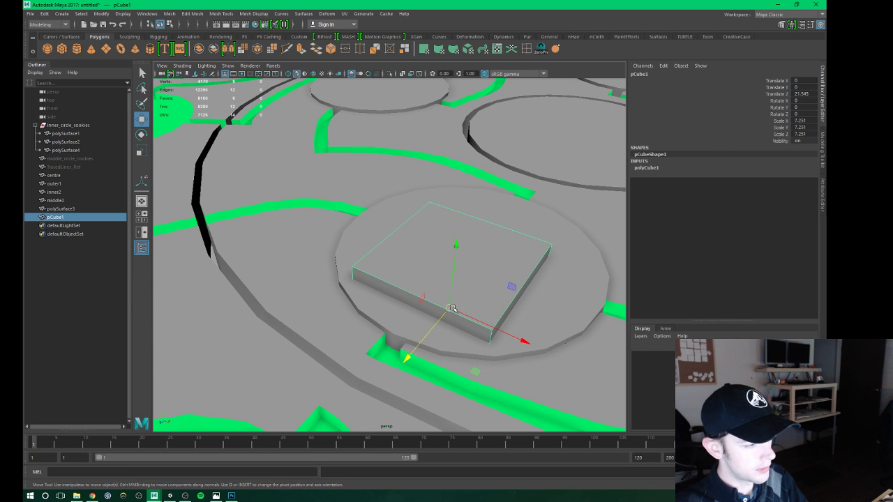
mouse_move(452, 307)
left_mouse_down()
mouse_move(393, 335)
mouse_move(263, 365)
left_mouse_up()
key("r")
key("f")
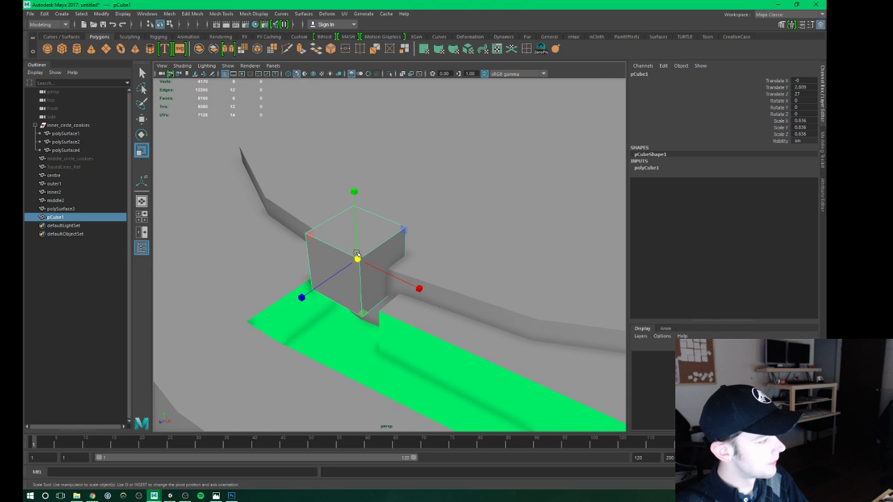
mouse_move(402, 281)
left_mouse_down("alt")
mouse_move(377, 187)
mouse_move(367, 295)
left_mouse_up("alt")
key("w")
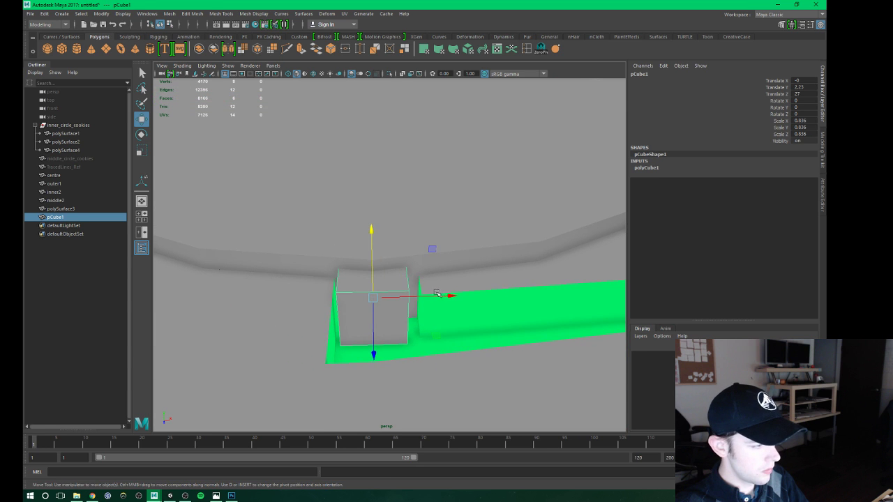
key("ctrl+z")
key("ctrl+z")
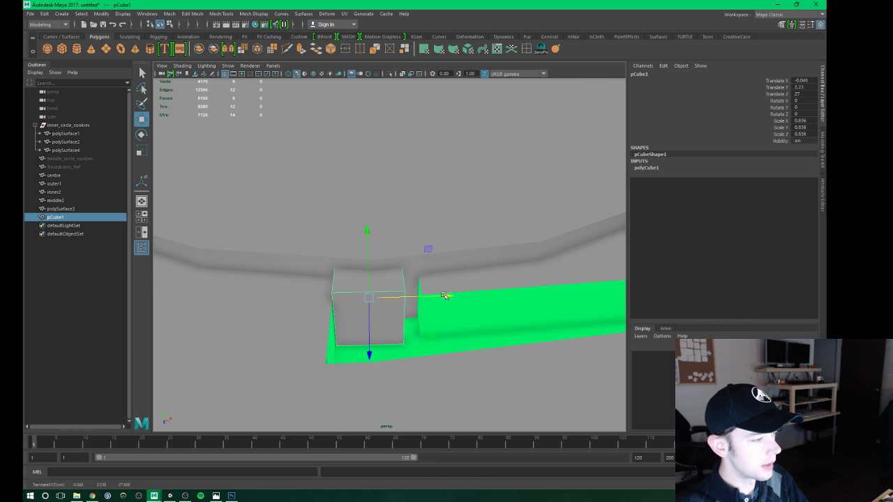
right_click(389, 325)
left_click(389, 276)
Pull the cube's side face out along the groove.
left_click_drag(388, 293, 409, 310, "alt")
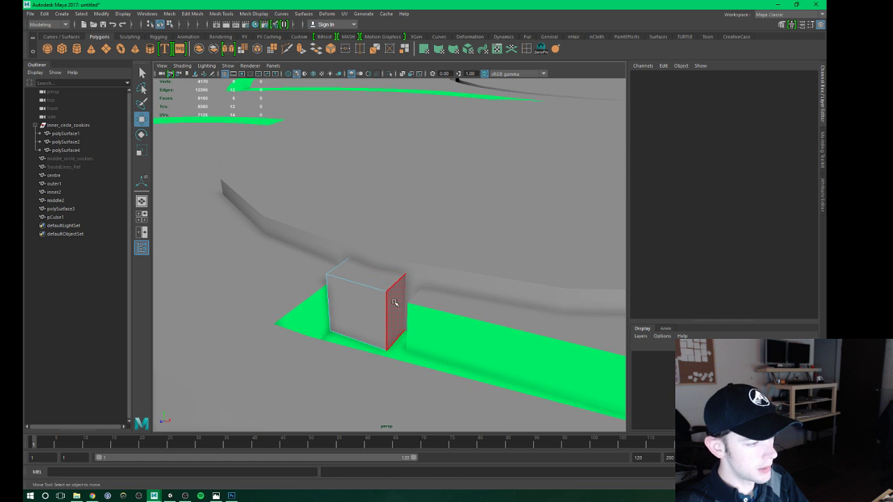
left_click(399, 307)
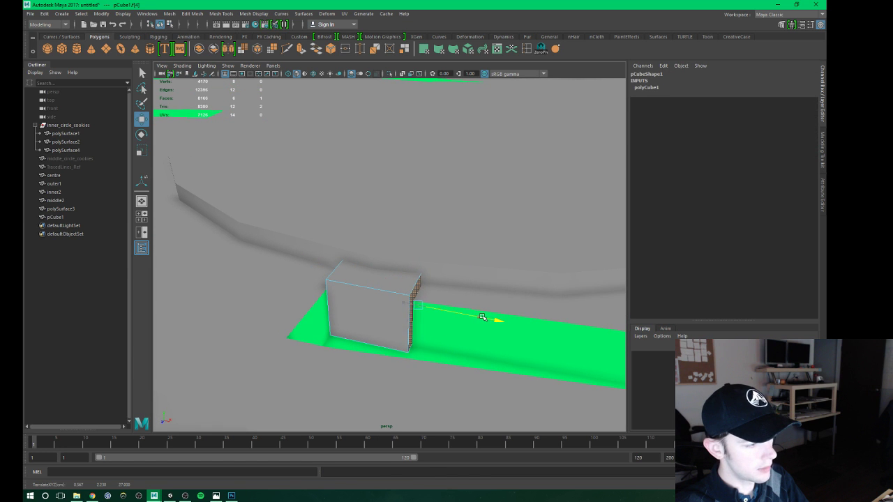
left_click_drag(411, 308, 439, 319, "alt")
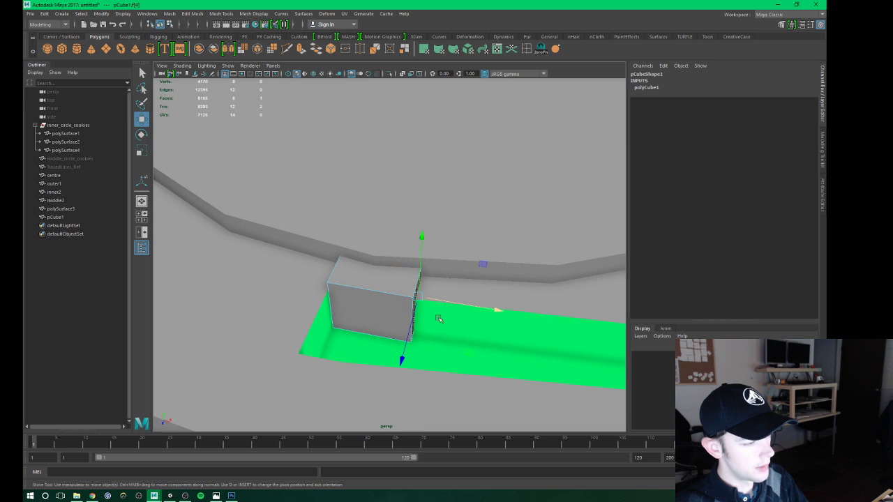
left_click_drag(500, 309, 494, 308)
Pull another face to extend the bar across the inner disc, then select the disc.
left_click_drag(344, 270, 373, 273, "alt")
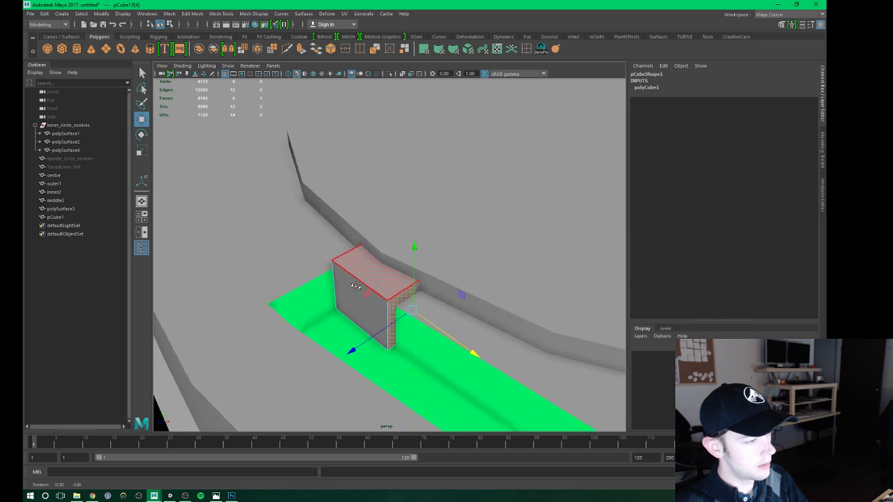
right_click_drag(374, 273, 377, 275)
left_click(377, 275)
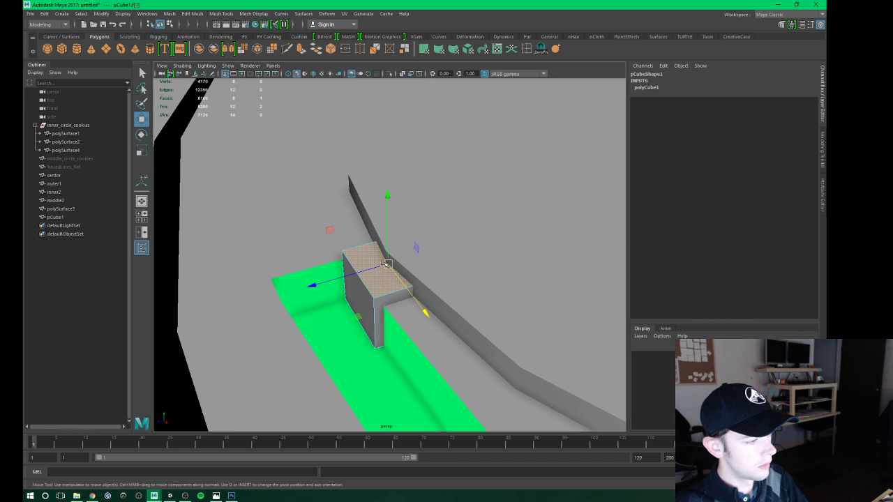
mouse_move(388, 196)
left_mouse_down("alt")
mouse_move(430, 315)
mouse_move(316, 205)
mouse_move(332, 213)
left_mouse_up("alt")
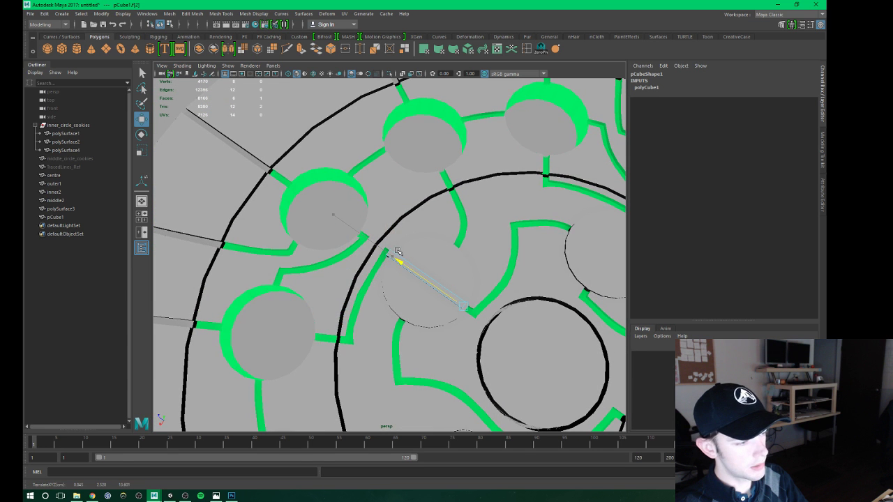
left_click_drag(407, 259, 359, 276, "alt")
scroll(391, 272, "up", 5)
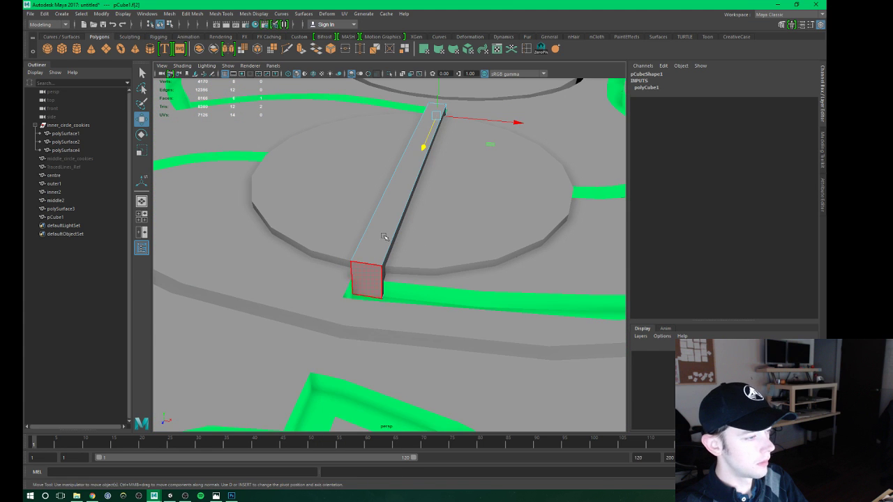
key("F8")
left_click_drag(391, 251, 279, 288, "alt")
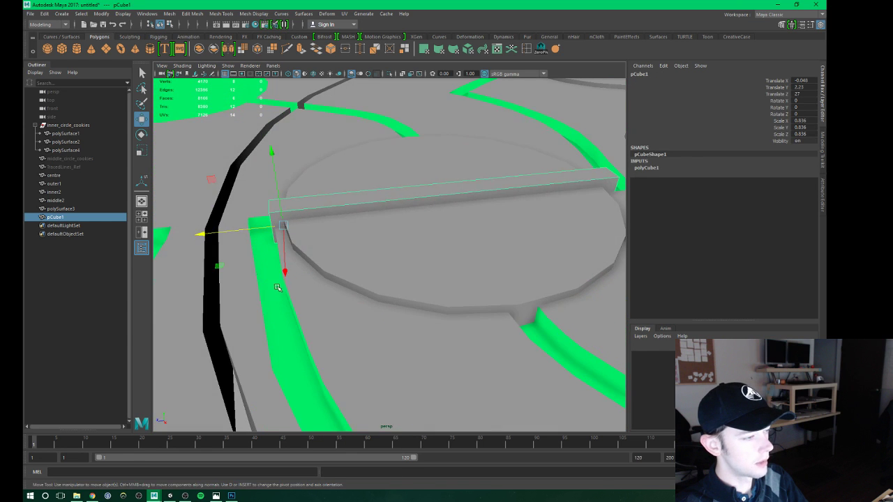
left_click(395, 192)
Assign the existing energy_lines_mat material to the bar.
left_click(333, 199)
right_click(333, 198)
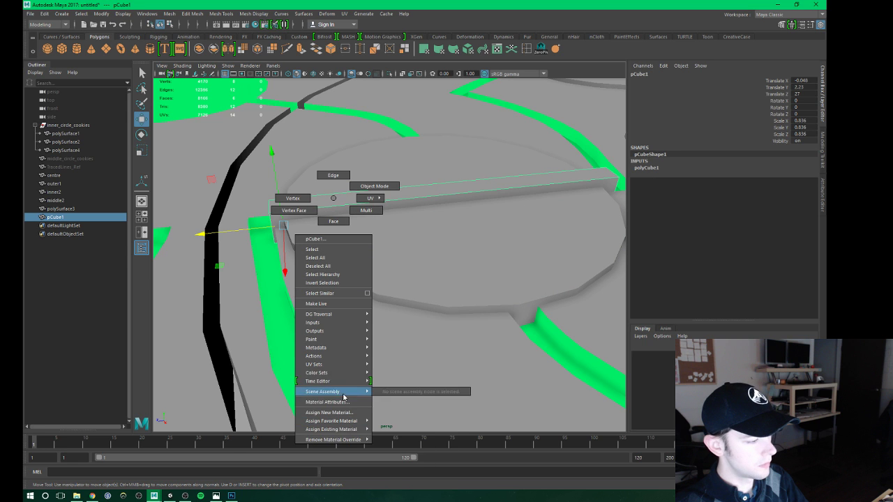
left_click(394, 429)
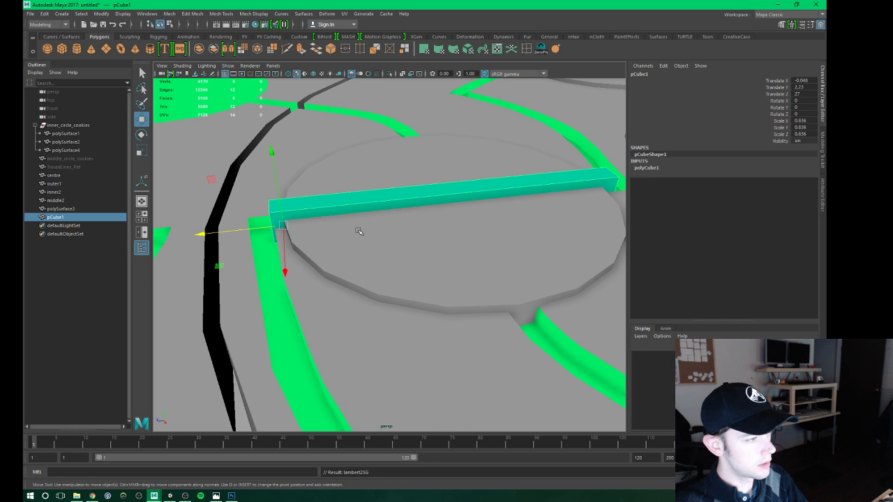
mouse_move(341, 239)
left_mouse_down("alt")
mouse_move(305, 278)
mouse_move(315, 219)
left_mouse_up("alt")
Boolean-difference the bar out of the inner cookie disc to cut a straight groove.
left_click(309, 262)
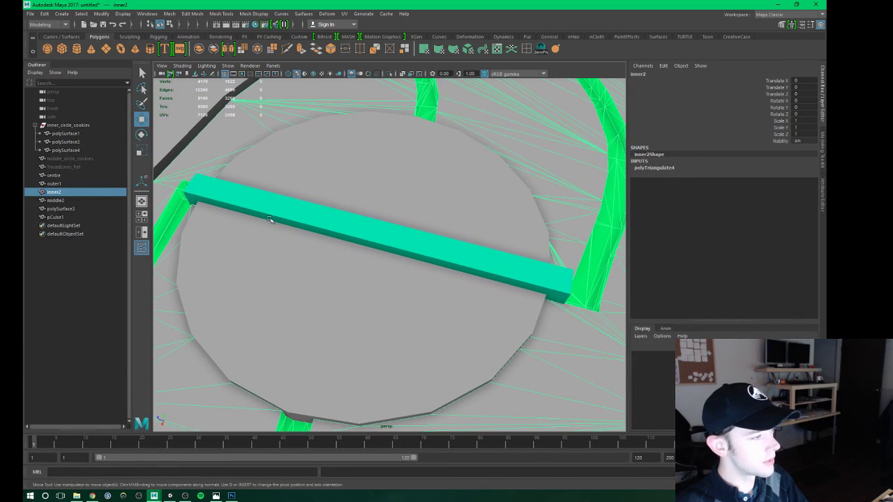
left_click(271, 218)
left_click(360, 265, "shift")
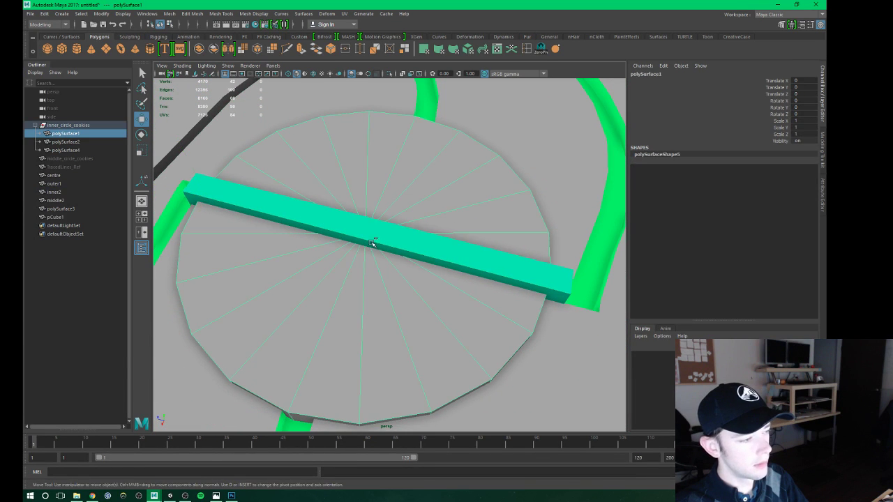
left_click(171, 14)
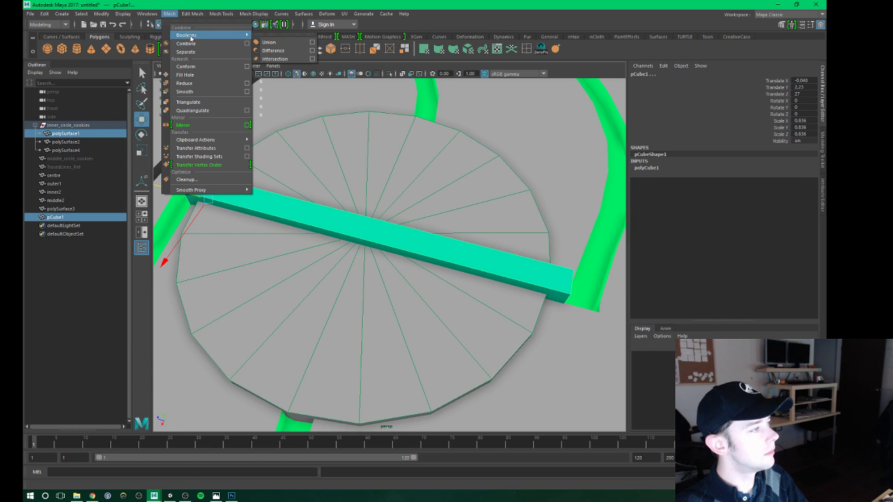
left_click(279, 51)
left_click_drag(330, 221, 319, 255, "alt")
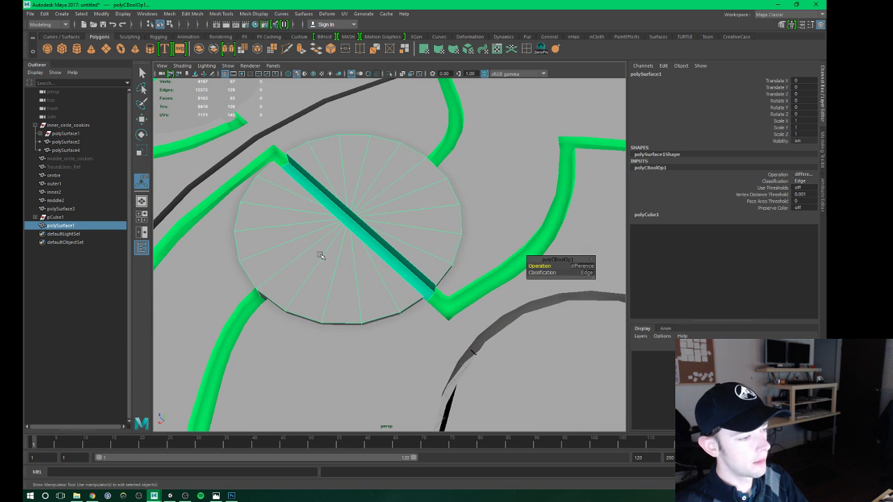
Delete the cut disc's construction history, then inspect the grooved maze disc from above.
left_click(45, 14)
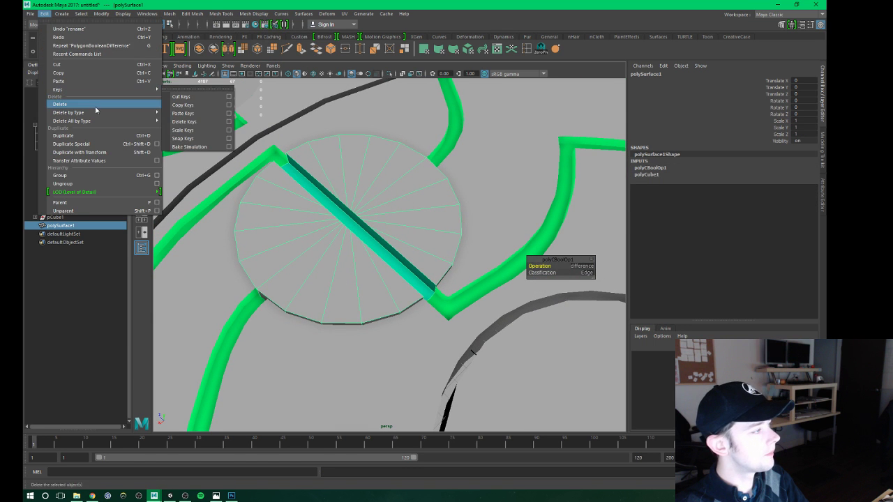
left_click(209, 121)
scroll(318, 173, "down", 10)
left_click_drag(327, 188, 345, 212, "alt")
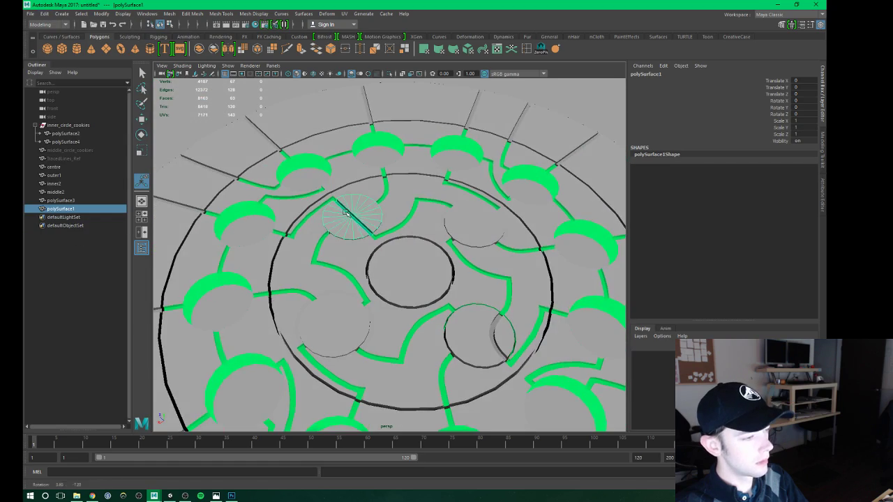
mouse_move(522, 296)
left_mouse_down("alt")
mouse_move(399, 274)
mouse_move(414, 270)
left_mouse_up("alt")
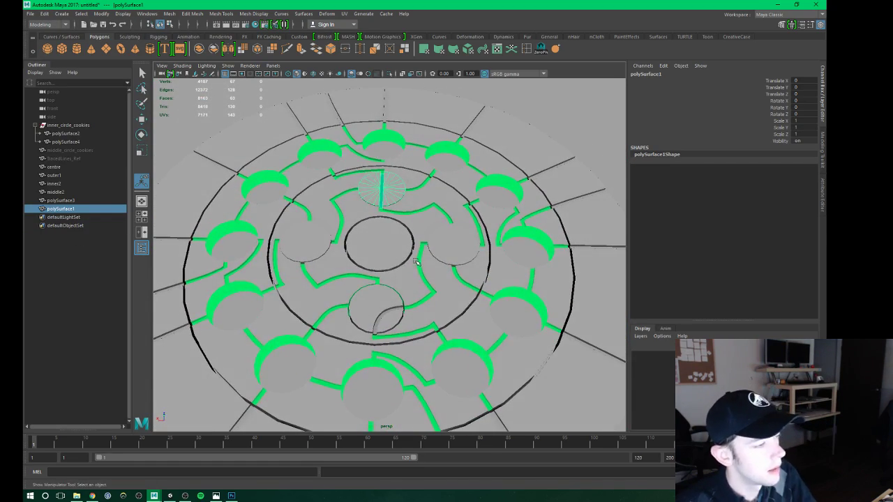
right_click_drag(393, 261, 399, 309, "alt")
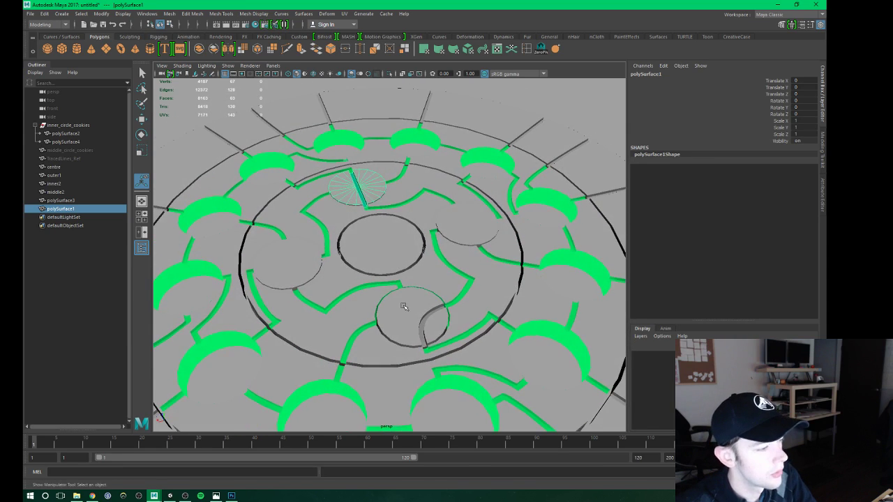
left_click(391, 341)
right_click_drag(391, 340, 409, 351, "alt")
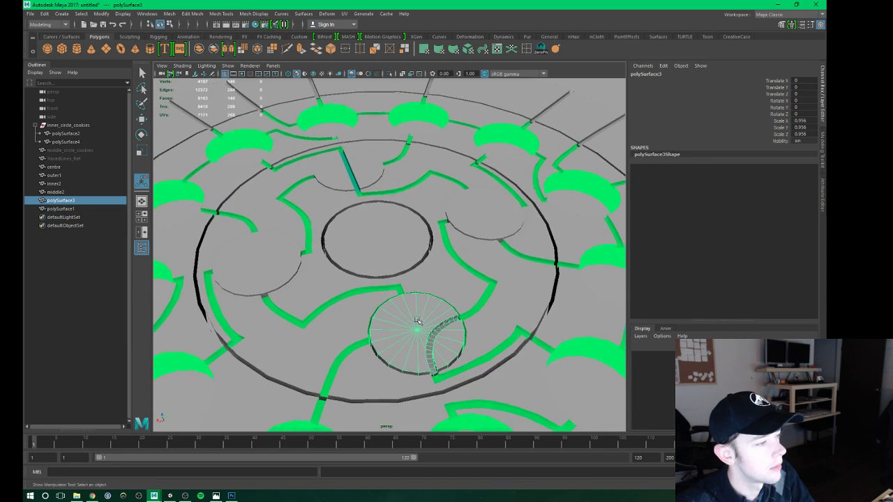
mouse_move(415, 337)
left_mouse_down("alt")
mouse_move(394, 314)
mouse_move(405, 311)
left_mouse_up("alt")
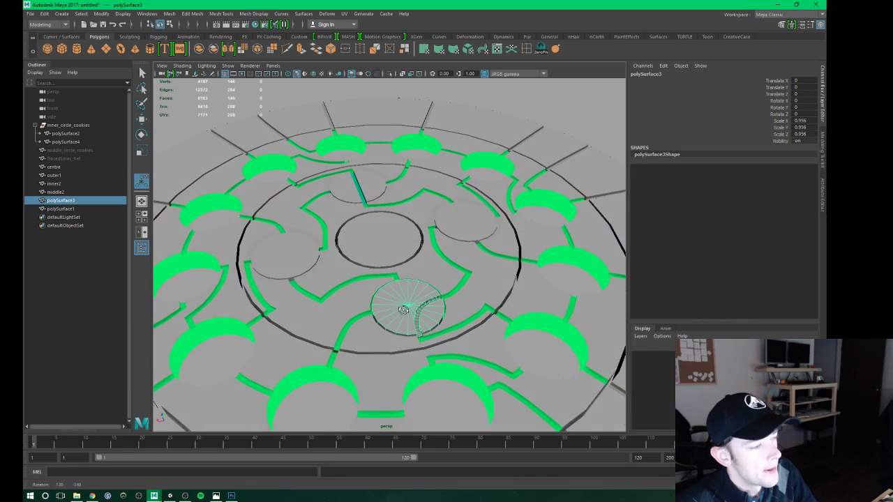
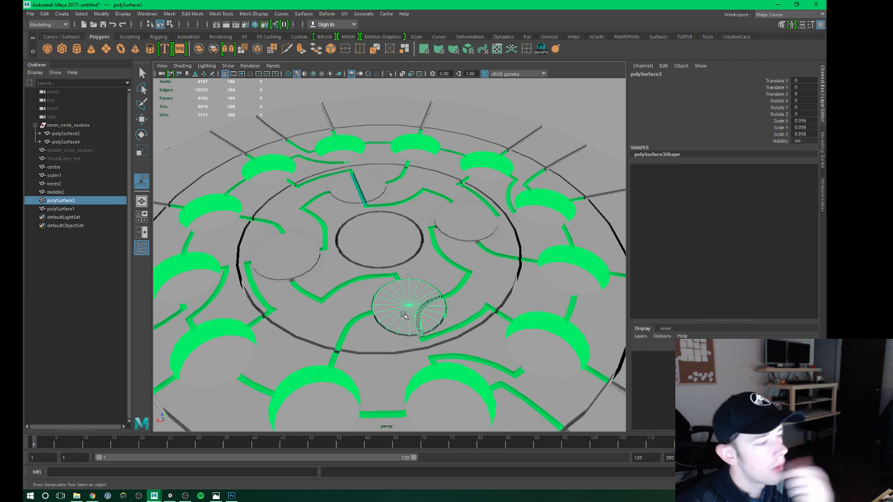
Raise the middle ring and then the outer ring slightly along Y with the Move tool.
mouse_move(405, 320)
left_mouse_down("alt")
mouse_move(413, 279)
mouse_move(457, 282)
left_mouse_up("alt")
left_click(480, 271)
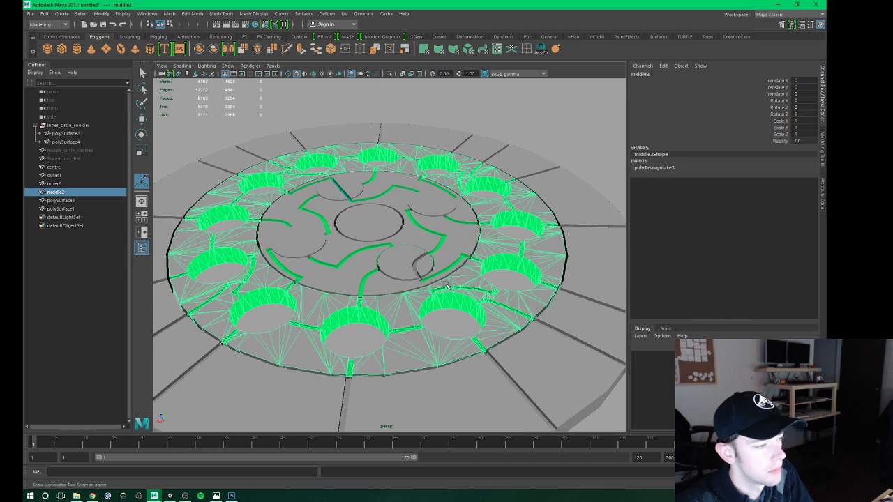
key("w")
left_click_drag(376, 244, 388, 176, "alt")
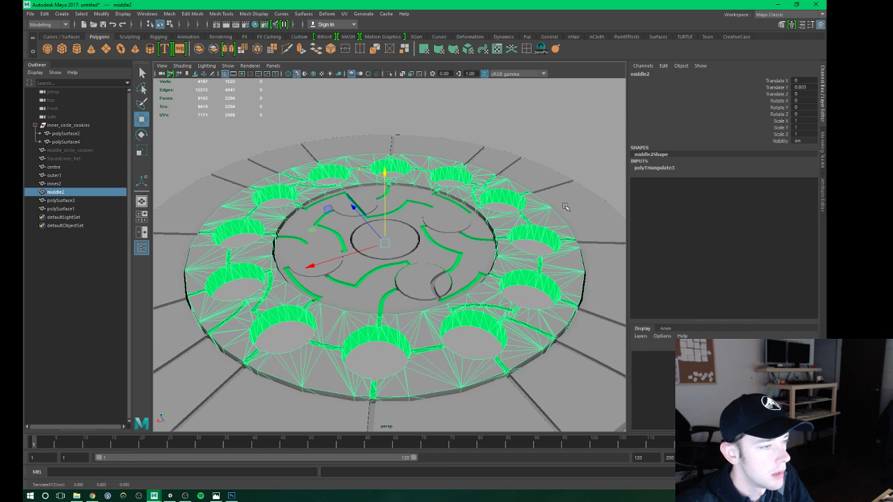
left_click(468, 157)
left_click_drag(388, 178, 389, 173)
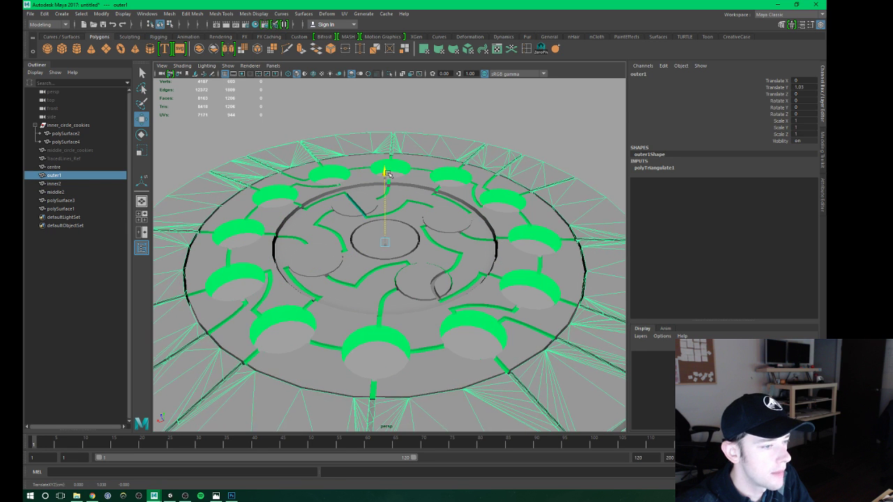
From a low side angle, lift the centre piece slightly upward.
left_click(268, 133)
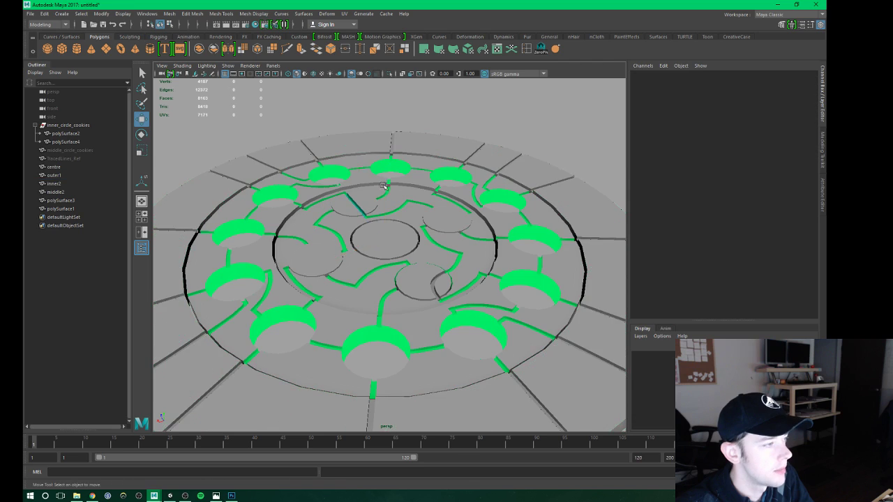
mouse_move(269, 133)
left_mouse_down("alt")
mouse_move(436, 168)
mouse_move(396, 236)
left_mouse_up("alt")
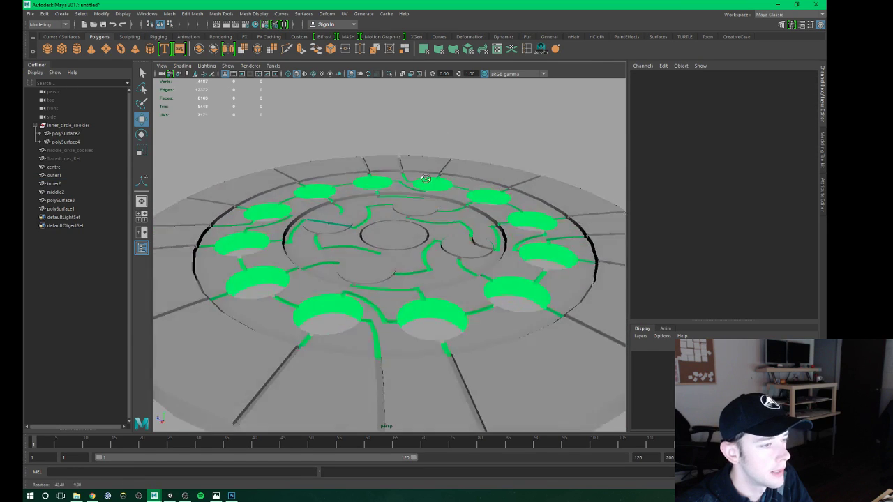
left_click(395, 219)
left_click_drag(392, 184, 392, 185)
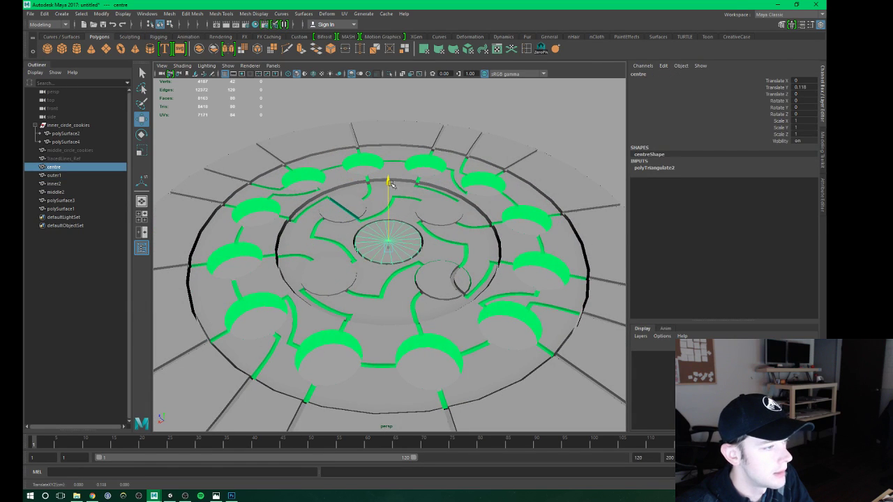
Orbit closer and marquee-select all the hub pieces.
left_click(548, 138)
mouse_move(548, 138)
left_mouse_down("alt")
mouse_move(415, 230)
mouse_move(358, 249)
mouse_move(398, 269)
mouse_move(429, 219)
mouse_move(422, 209)
left_mouse_up("alt")
left_click_drag(508, 318, 509, 320)
mouse_move(442, 220)
right_mouse_down()
mouse_move(444, 413)
mouse_move(463, 452)
mouse_move(501, 460)
right_mouse_up()
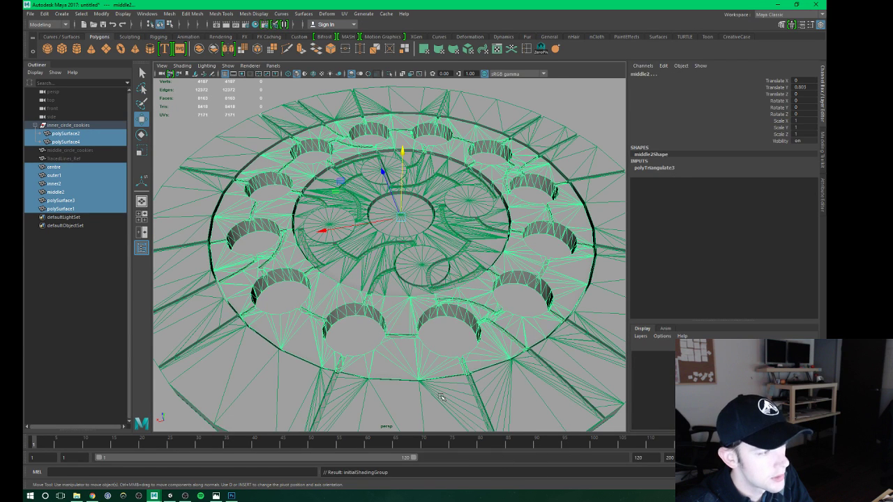
Undo the earlier piece moves so the hub parts return to place.
left_click(213, 119)
scroll(417, 220, "up", 6)
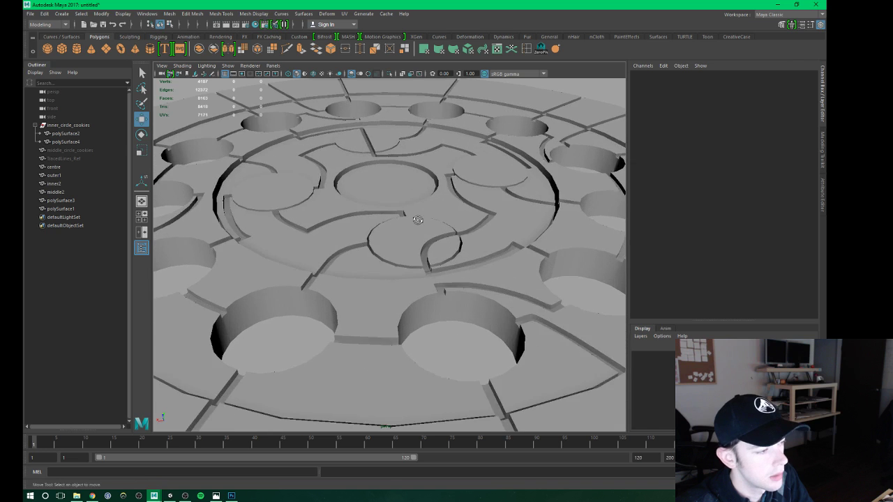
key("ctrl+z")
key("ctrl+z")
key("ctrl+z")
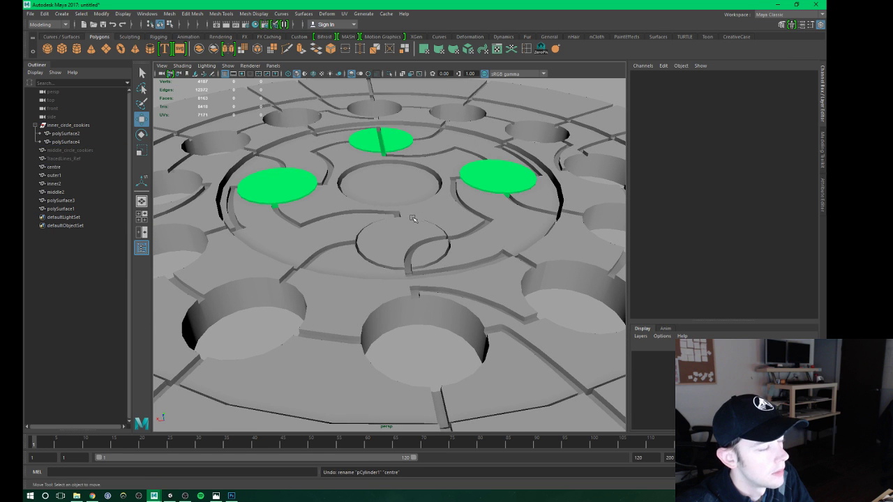
scroll(434, 207, "down", 5)
Select all the hub pieces and assign them the existing lambert1 material.
left_click(450, 218)
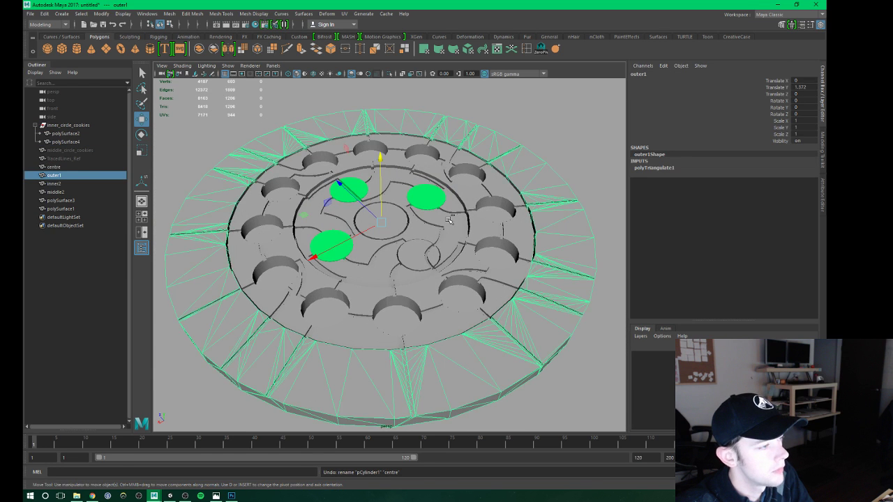
key("Right")
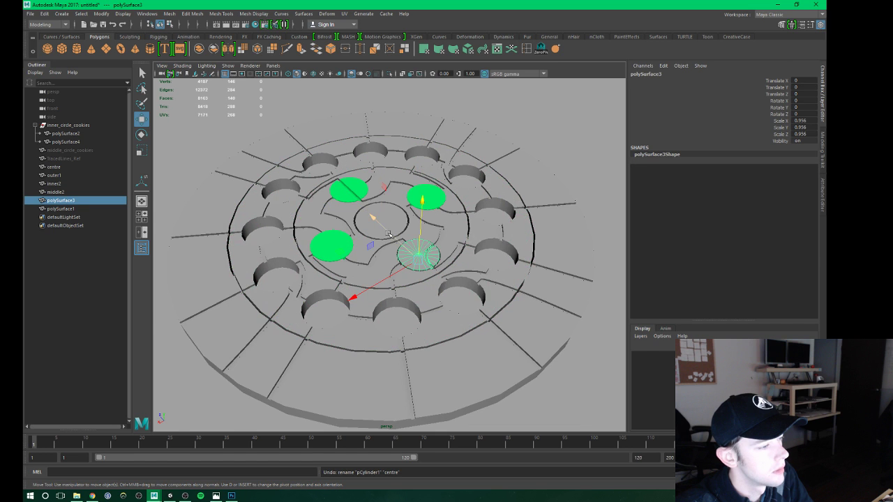
scroll(387, 233, "up", 2)
left_click_drag(198, 122, 476, 293)
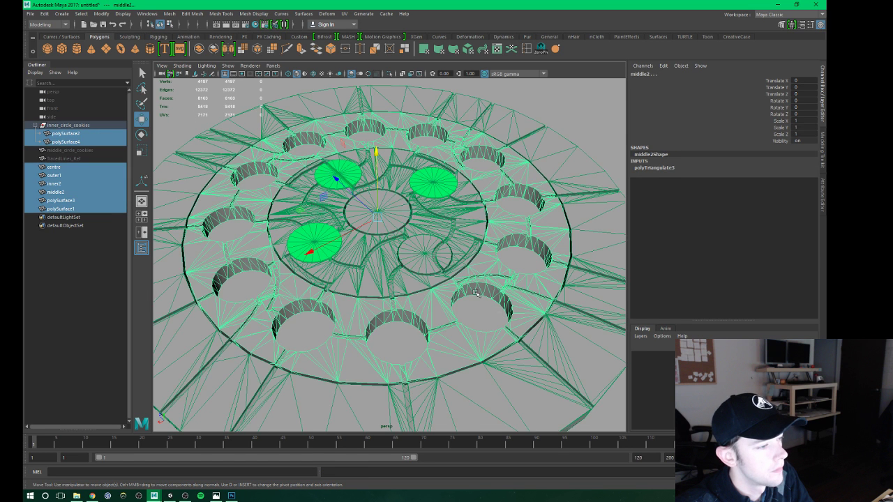
right_click(285, 179)
mouse_move(282, 411)
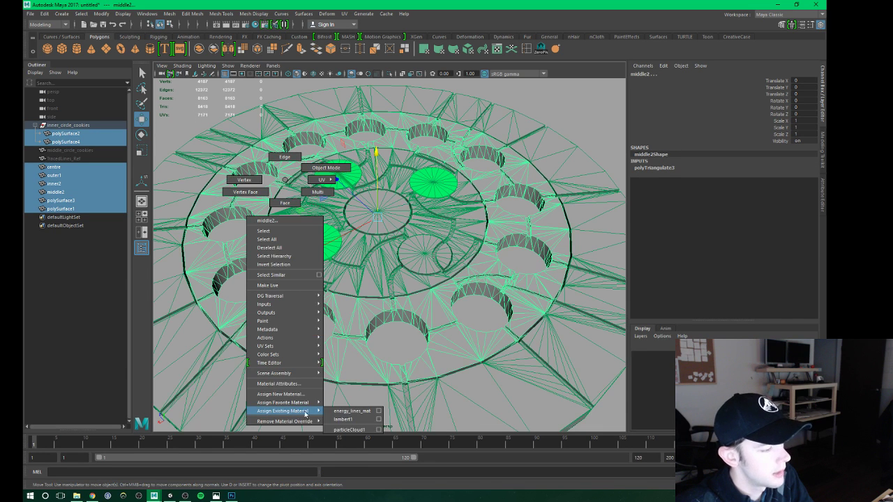
left_click(347, 419)
Delete the construction history of the selected pieces via Edit > Delete by Type > History.
scroll(388, 251, "down", 3)
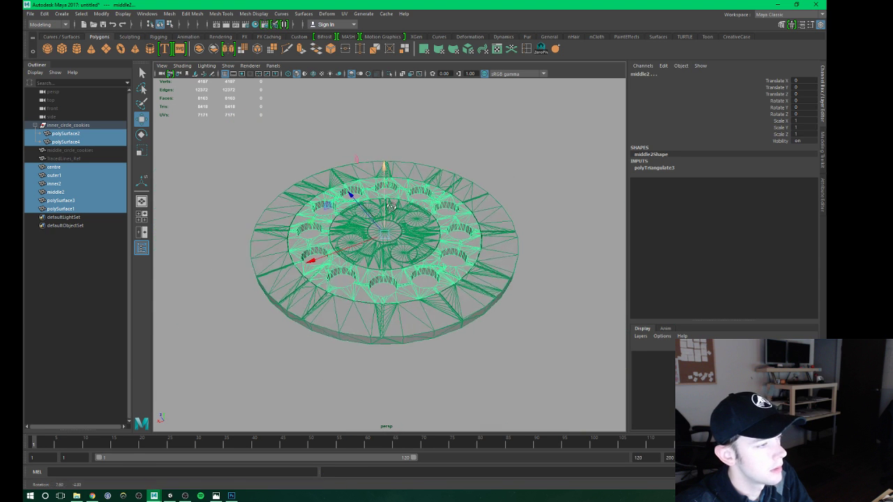
scroll(387, 252, "down", 2)
left_click(44, 13)
mouse_move(68, 112)
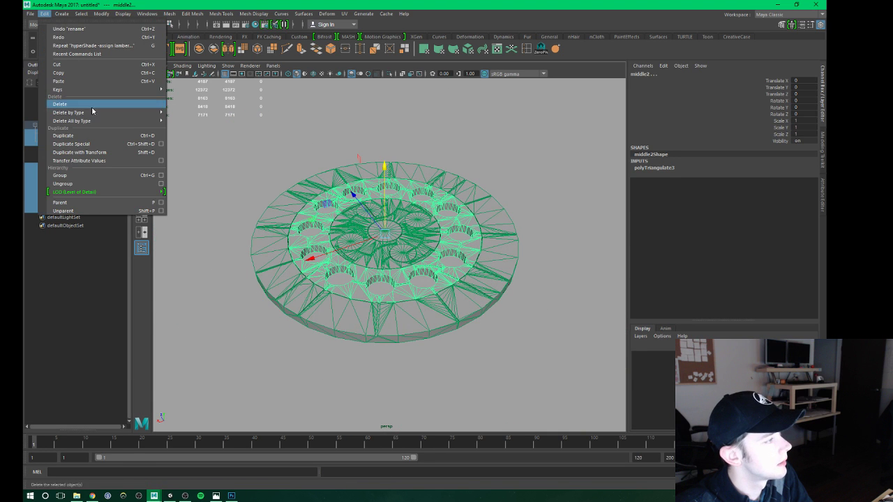
left_click(214, 122)
Orbit to a more top-down view and select polySurface1.
left_click(515, 180)
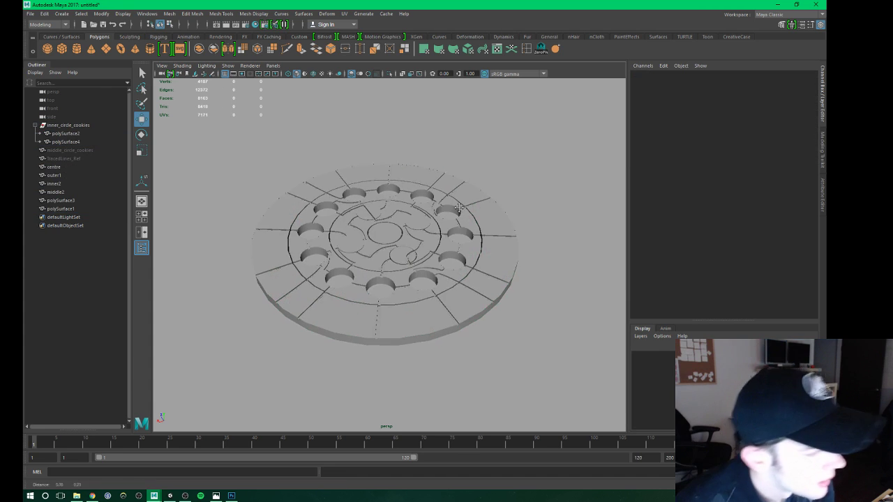
scroll(413, 220, "up", 3)
scroll(413, 219, "up", 3)
mouse_move(413, 220)
left_mouse_down("alt")
mouse_move(411, 241)
mouse_move(447, 220)
left_mouse_up("alt")
left_click(412, 233)
Select both small discs in the inner ring and delete them.
left_click(455, 216)
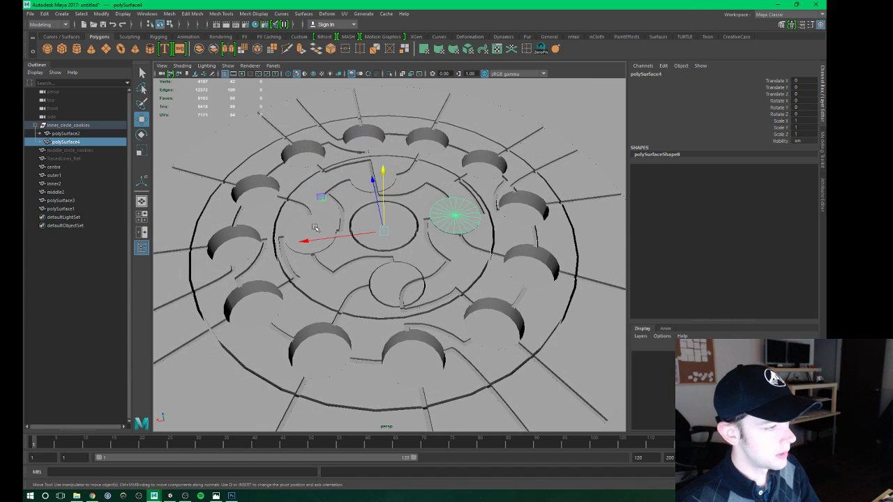
left_click(325, 223, "shift")
key("Delete")
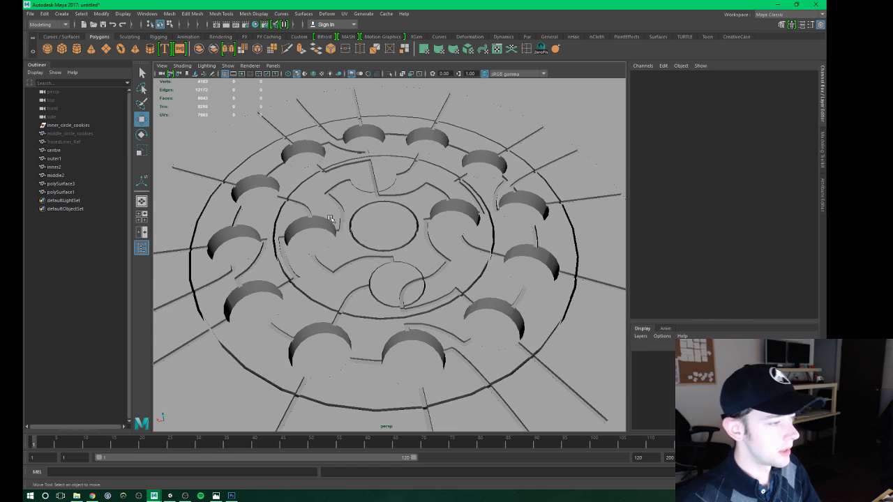
Orbit to a top-down view, select the outer ring, then tumble to an oblique view.
left_click_drag(319, 223, 374, 239, "alt")
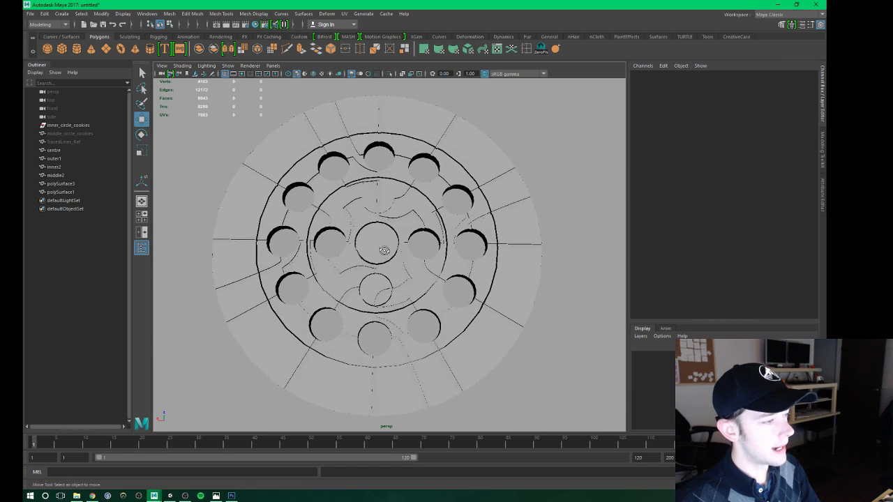
left_click_drag(373, 239, 377, 37, "alt")
left_click(389, 126)
mouse_move(388, 127)
left_mouse_down("alt")
mouse_move(447, 139)
mouse_move(513, 75)
left_mouse_up("alt")
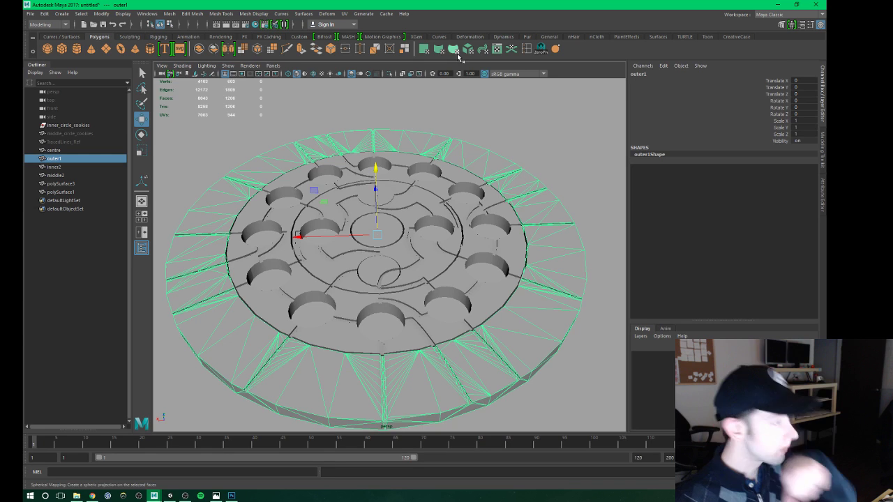
Apply a cylindrical UV projection to all six selected hub meshes.
left_click_drag(232, 118, 464, 207)
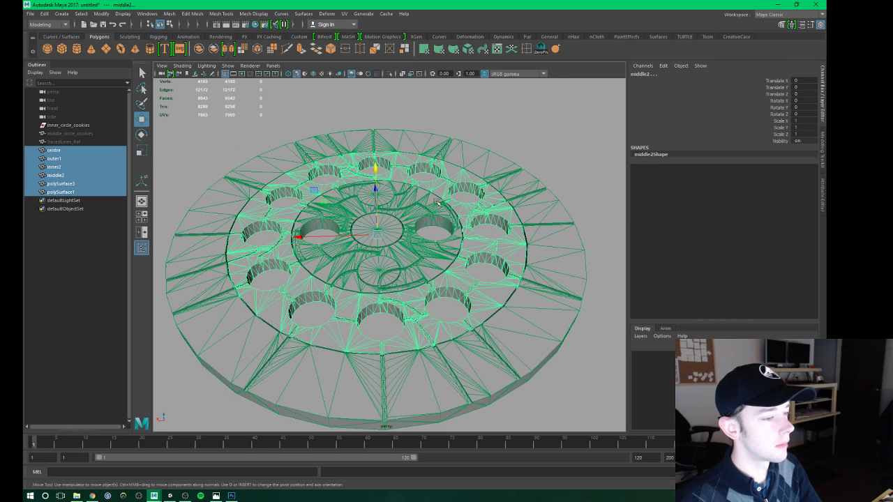
left_click(344, 14)
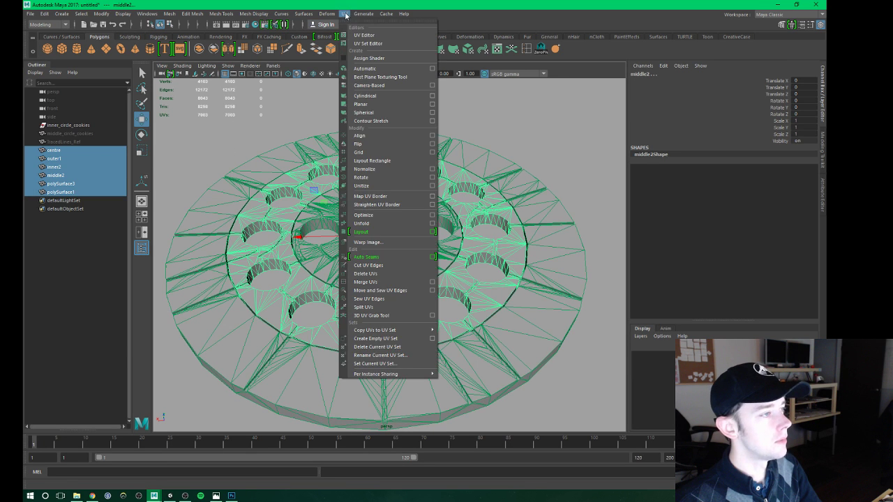
left_click(379, 97)
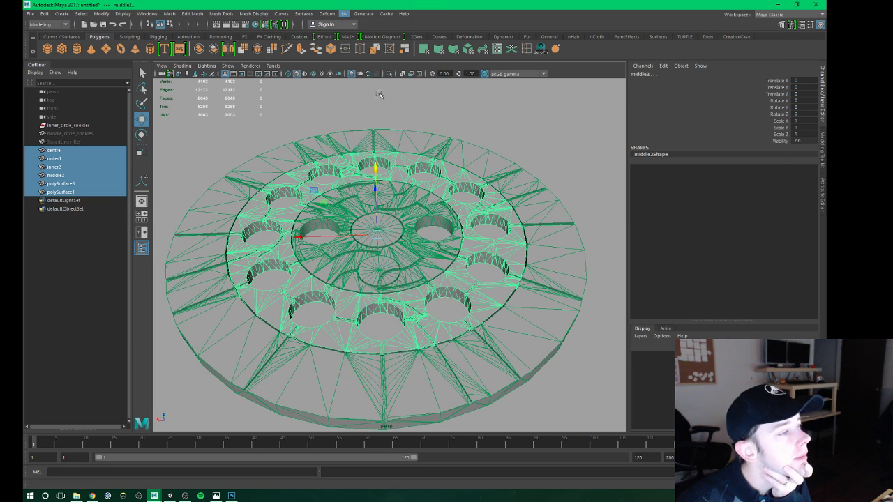
left_click_drag(438, 173, 409, 229, "alt")
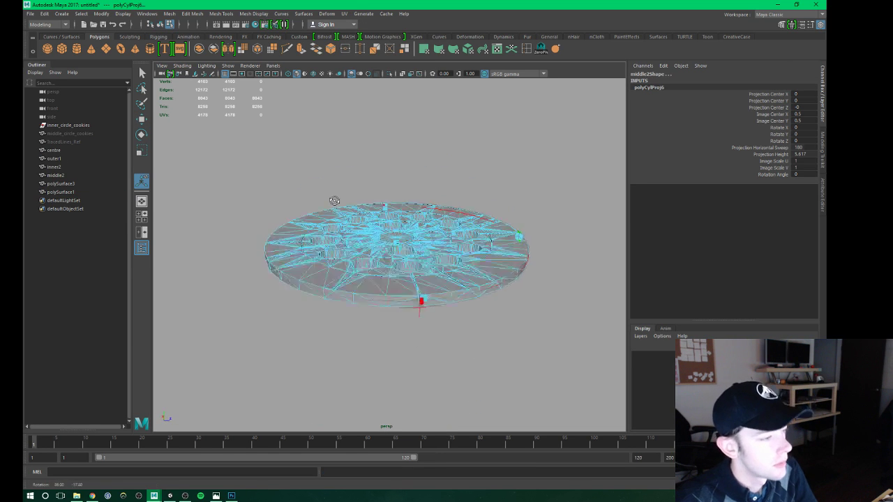
Open the UV Editor and drag its window aside.
left_click(343, 15)
left_click(370, 32)
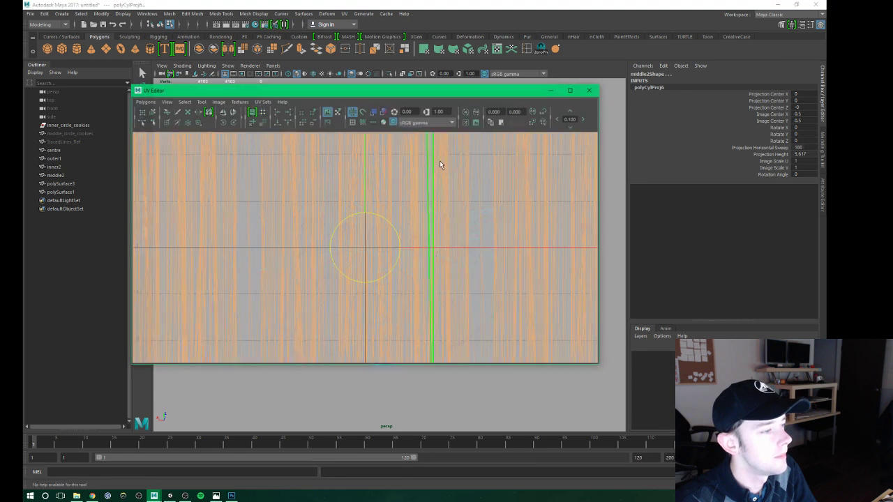
scroll(423, 196, "down", 3)
scroll(420, 202, "down", 2)
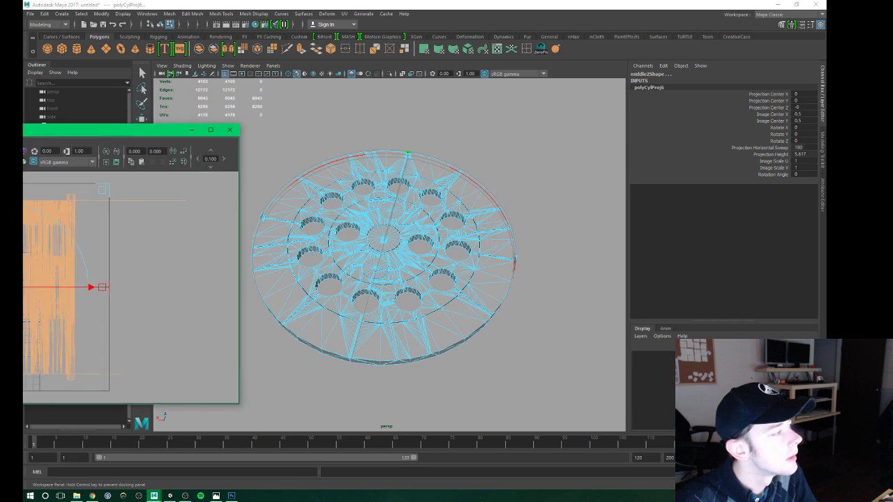
left_click_drag(497, 96, 821, 119)
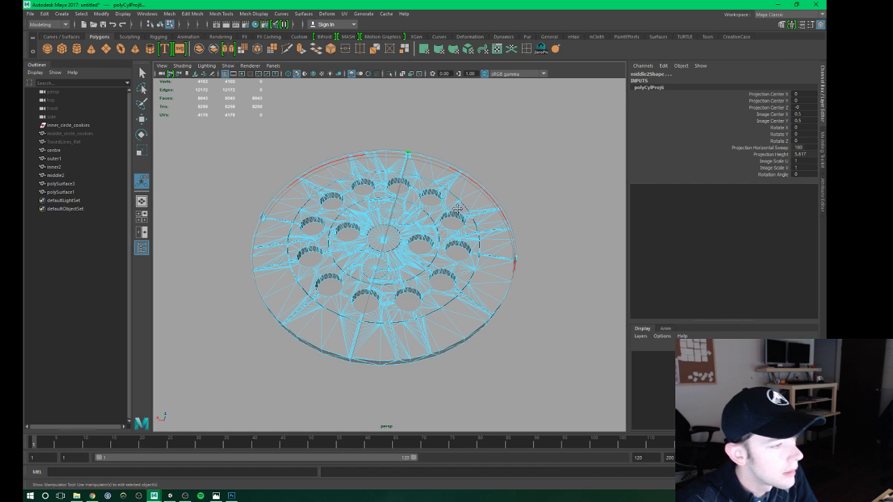
Orbit to a closer view and select the whole outer1 ring in object mode.
mouse_move(402, 231)
left_mouse_down("alt")
mouse_move(399, 156)
mouse_move(440, 183)
left_mouse_up("alt")
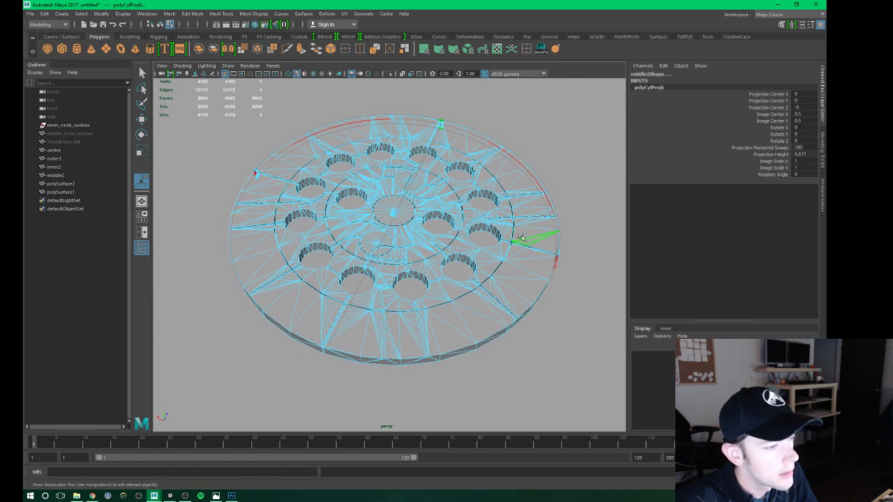
right_click_drag(521, 238, 545, 225)
left_click(545, 241)
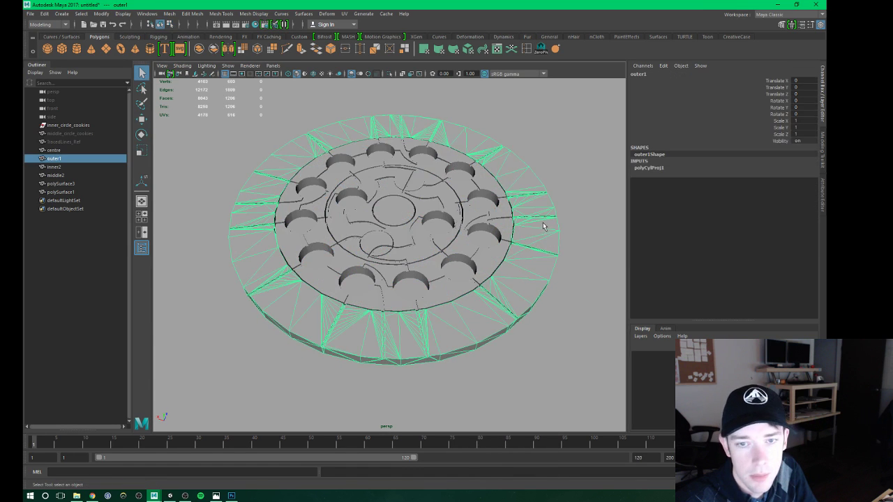
Apply a cylindrical projection to outer1 from the Cylindrical option box.
left_click(344, 14)
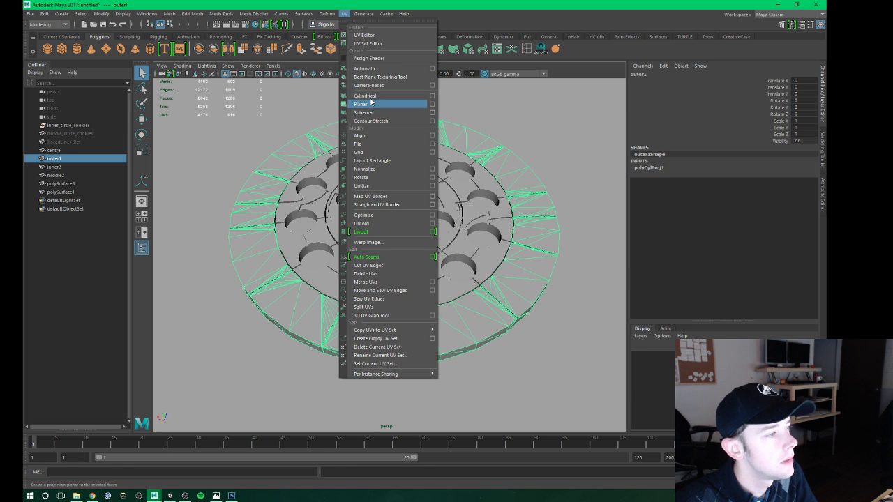
left_click(432, 95)
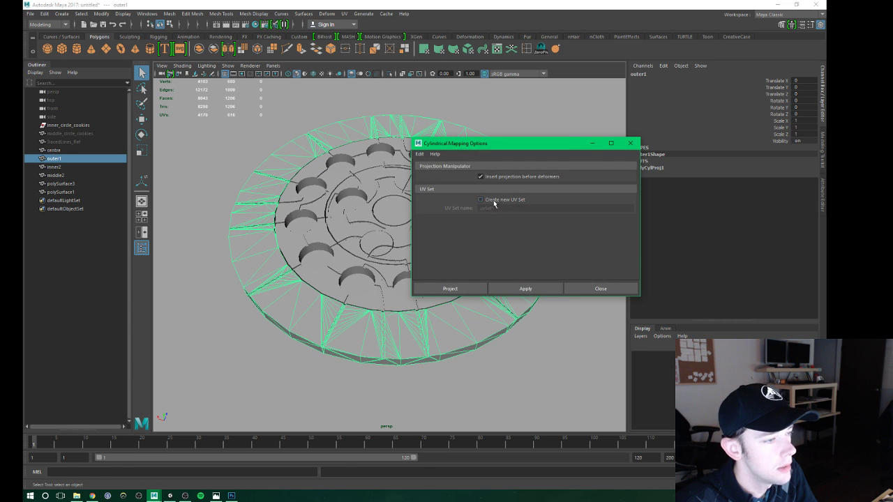
left_click(525, 288)
left_click(592, 288)
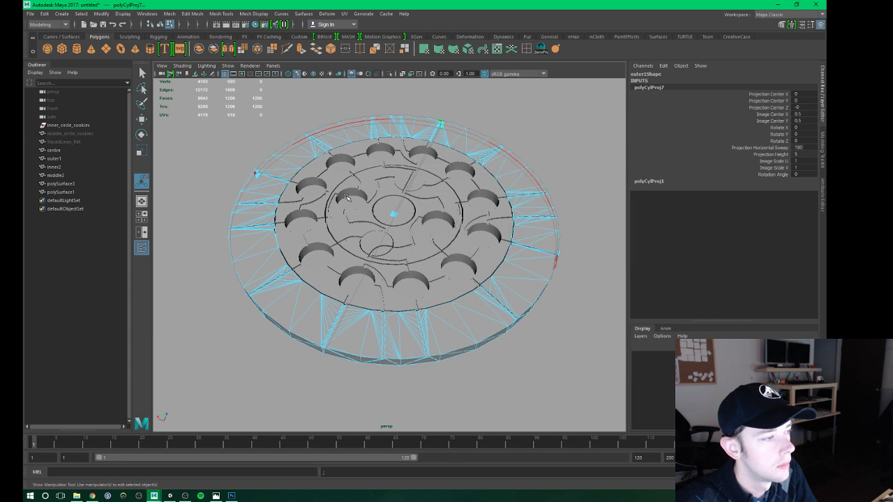
left_click_drag(340, 208, 408, 230, "alt")
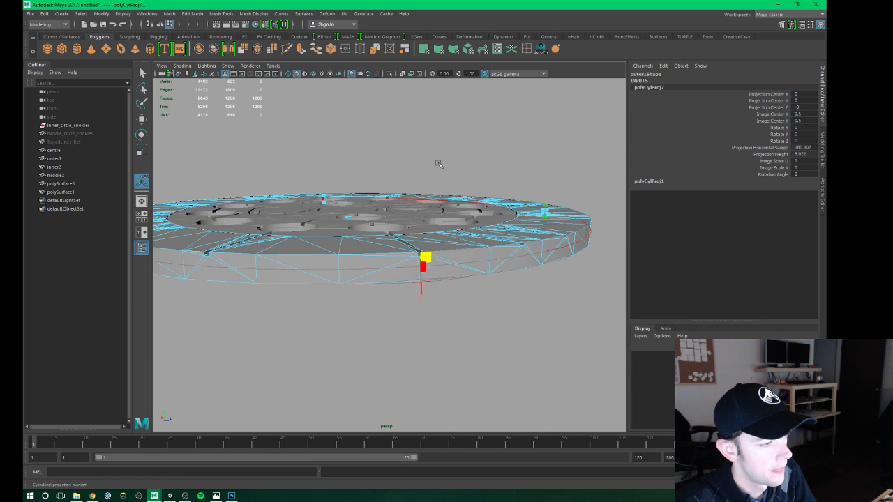
Test widening and stretching the projection, undoing back to 180 sweep and height 5.
middle_click_drag(438, 164, 404, 190)
key("ctrl+z")
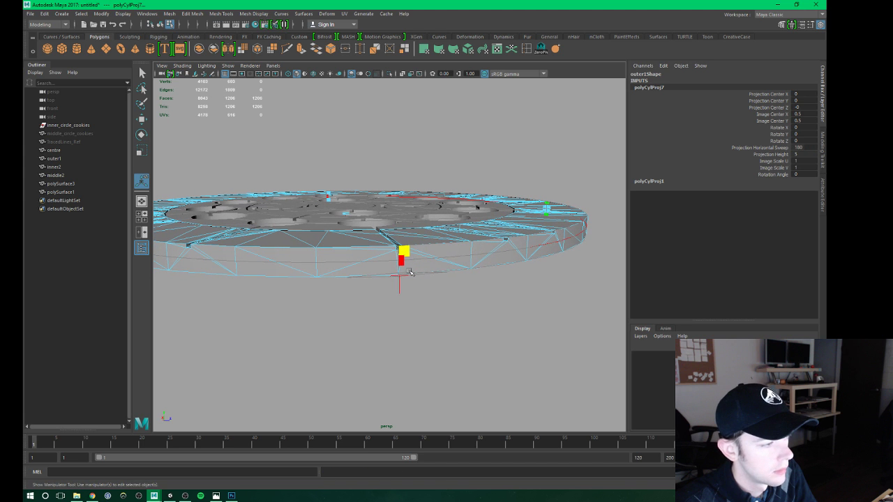
key("ctrl+z")
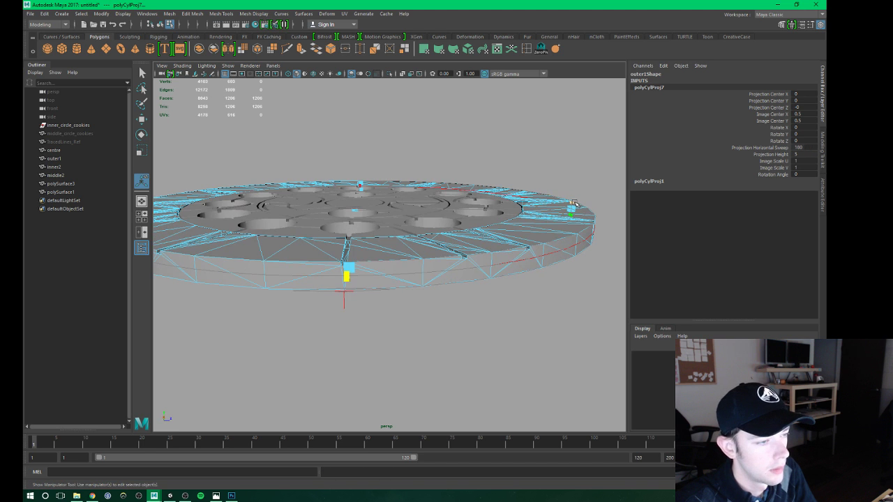
left_click_drag(572, 204, 573, 192)
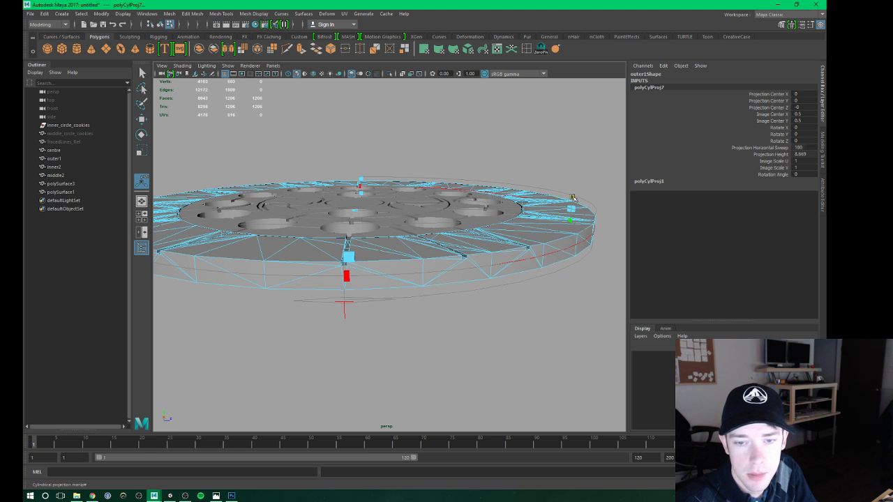
key("ctrl+z")
key("ctrl+z")
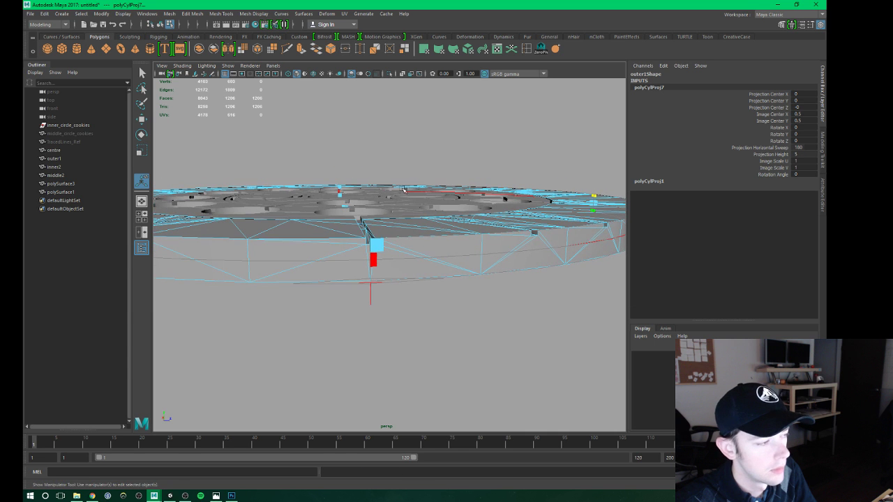
Tumble to a higher view, drop the manipulator, and reselect the whole outer1 ring.
left_click_drag(336, 201, 418, 206, "alt")
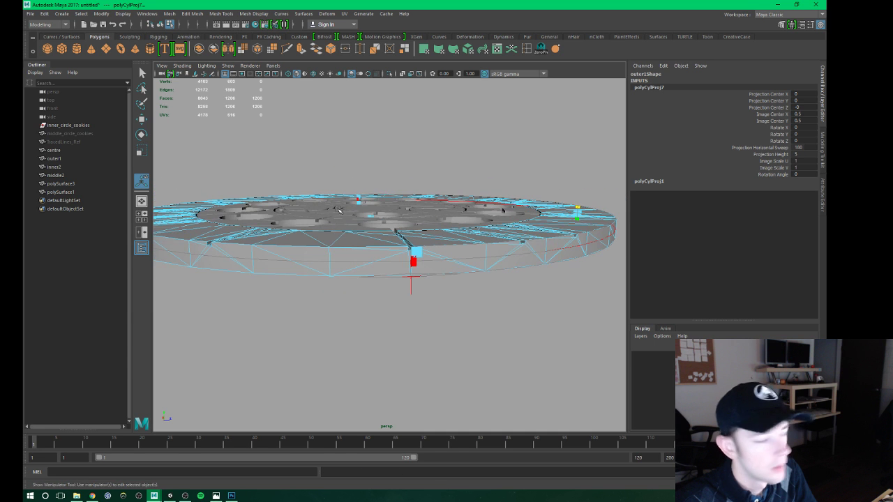
left_click_drag(339, 210, 438, 233, "alt")
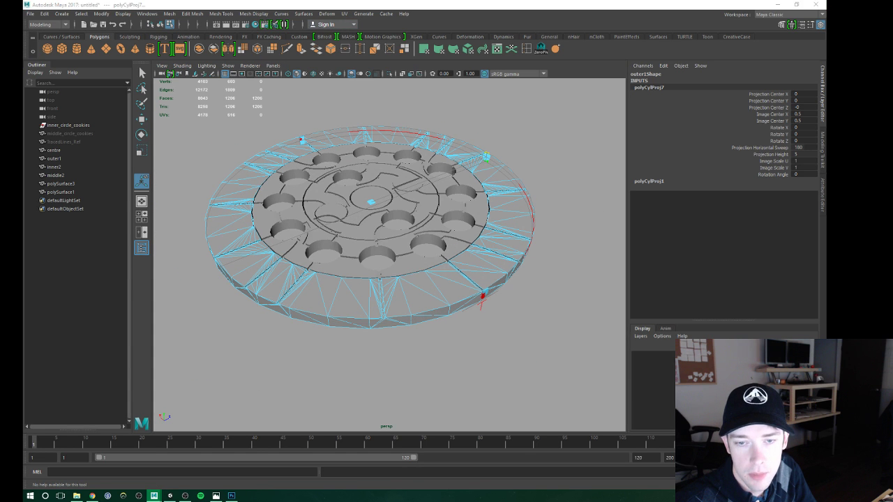
key("t")
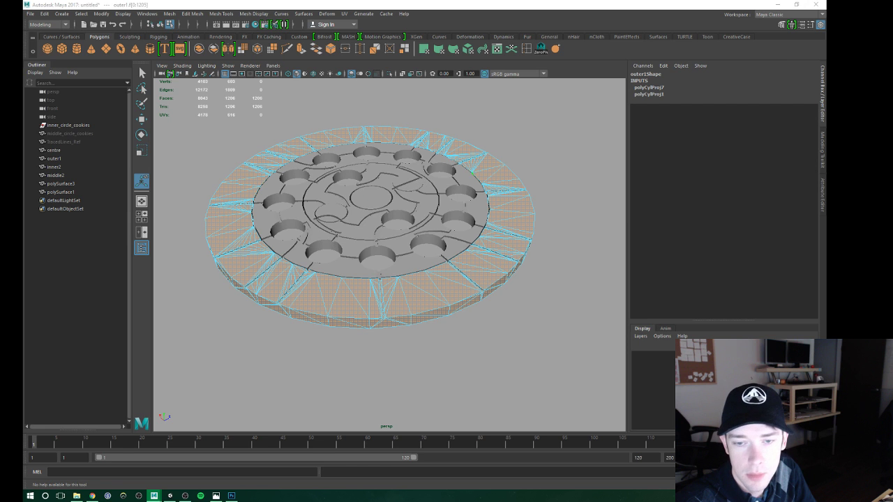
right_click_drag(481, 245, 475, 266)
left_click(474, 267)
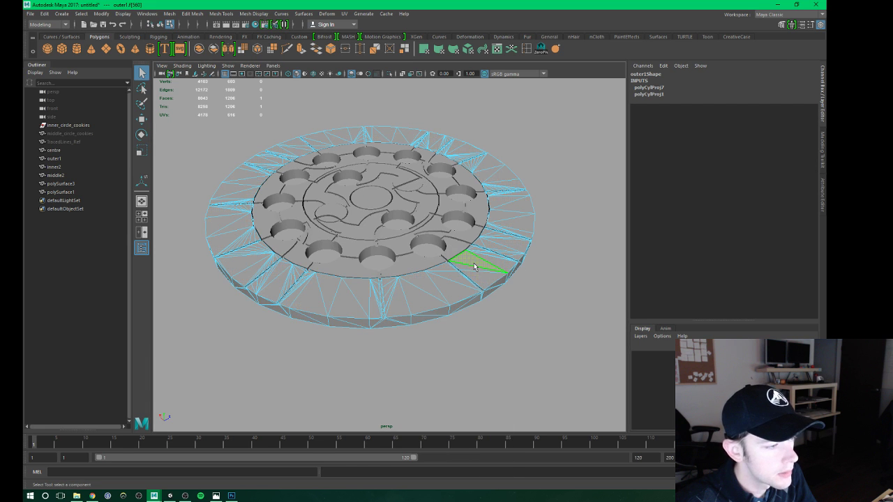
middle_click_drag(469, 246, 494, 256, "alt")
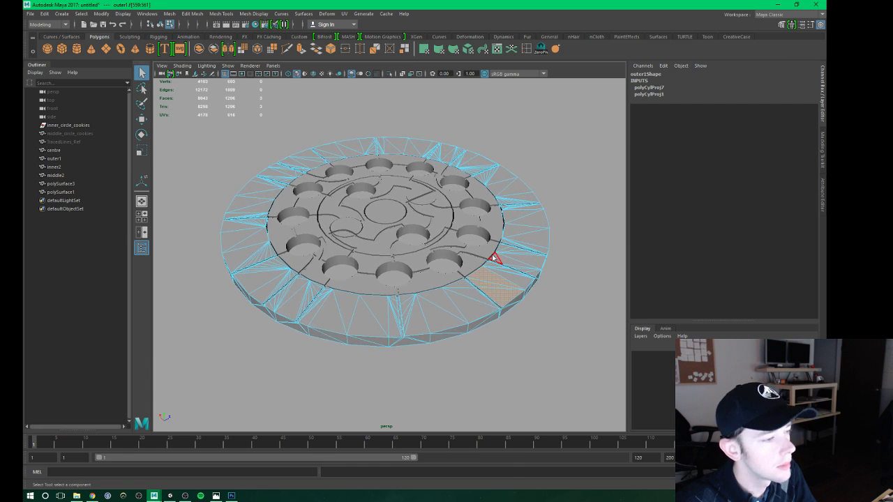
right_click_drag(494, 255, 530, 244)
Apply an automatic projection to outer1, then a planar projection rotated 90 degrees.
left_click(344, 14)
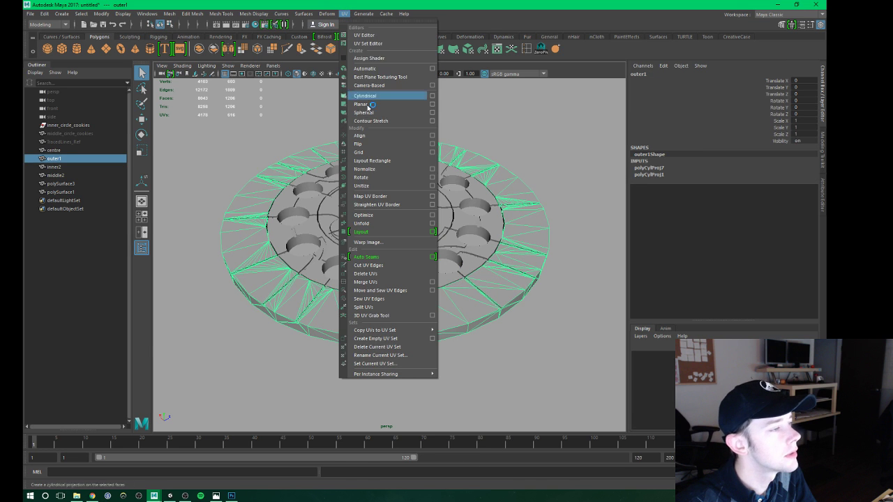
left_click(364, 68)
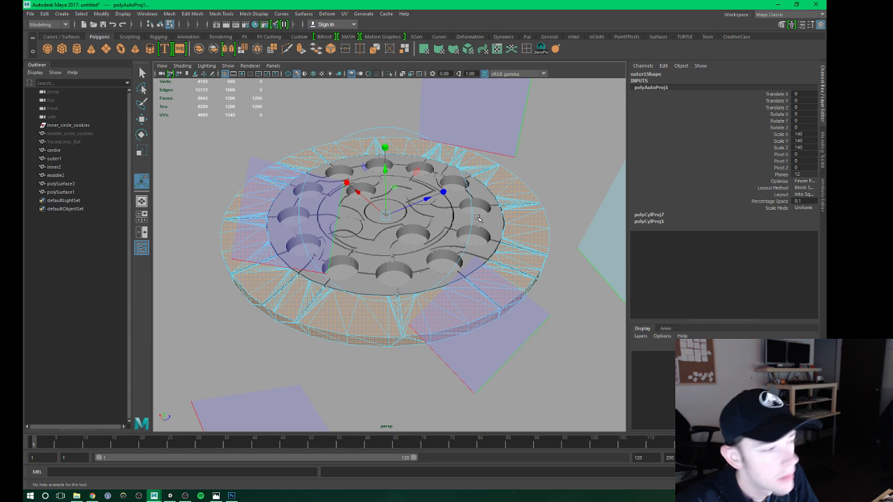
left_click(343, 14)
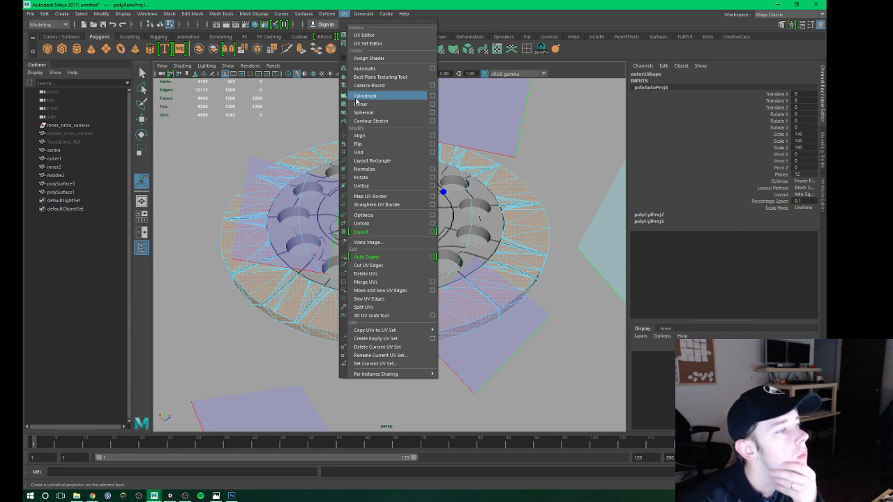
left_click(368, 104)
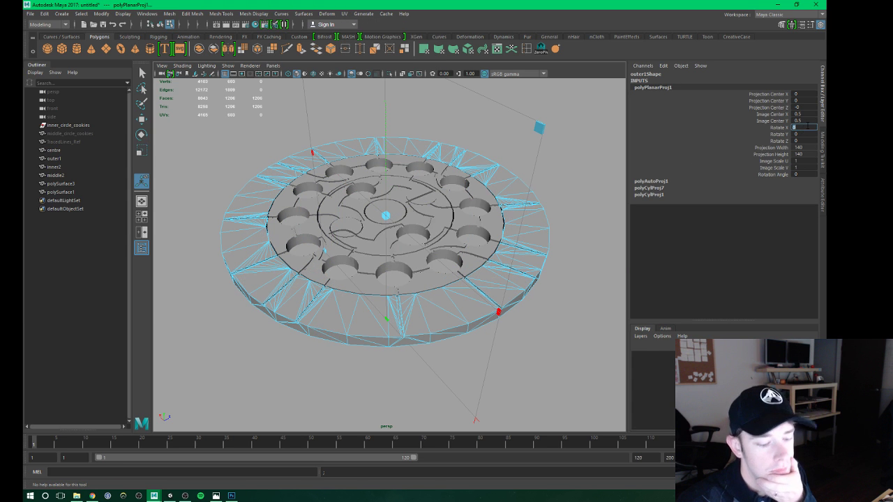
type("90")
key("Return")
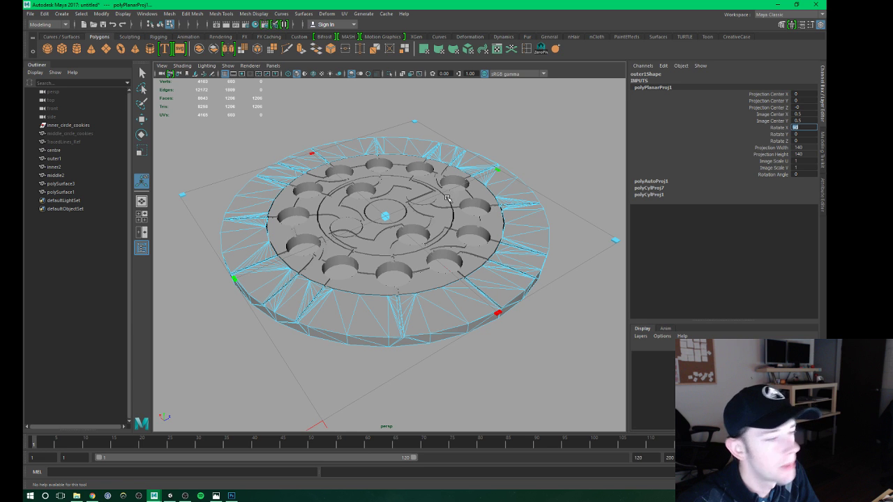
Orbit to an edge-on view and box-select faces across the outer ring in face mode.
mouse_move(423, 198)
left_mouse_down("alt")
mouse_move(405, 241)
mouse_move(375, 208)
mouse_move(373, 217)
mouse_move(431, 254)
left_mouse_up("alt")
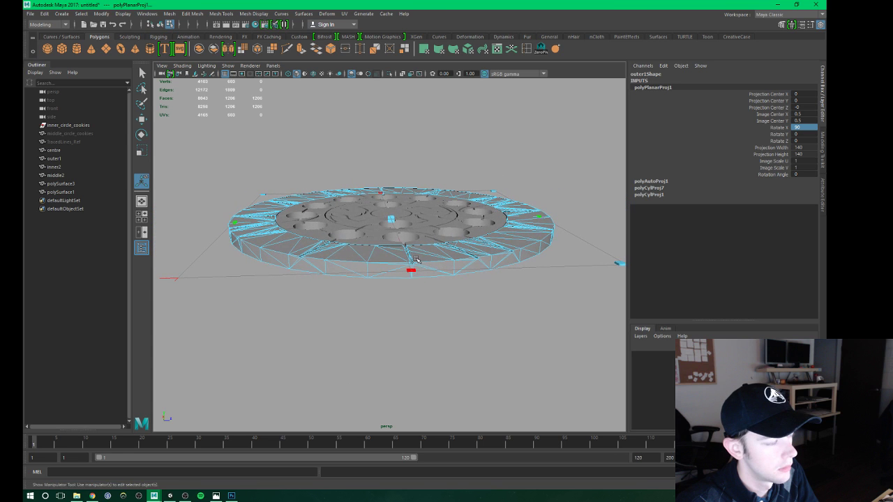
left_click_drag(431, 254, 435, 272, "alt")
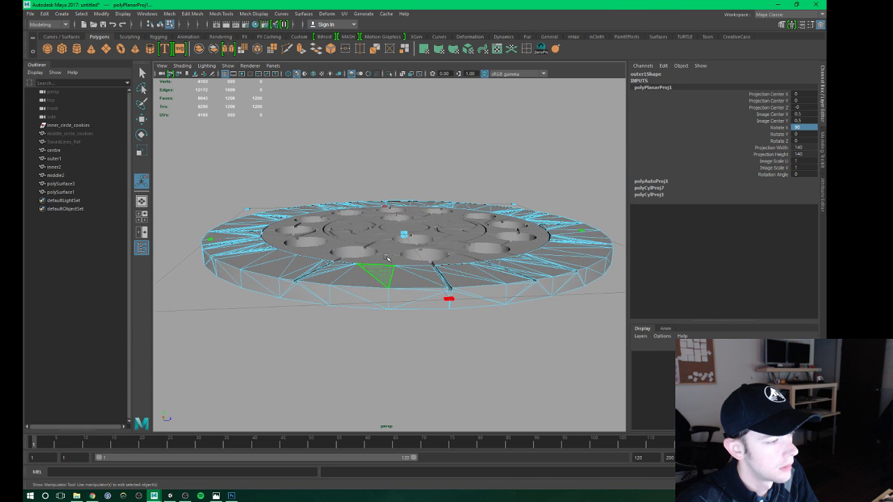
left_click_drag(387, 258, 365, 256, "alt")
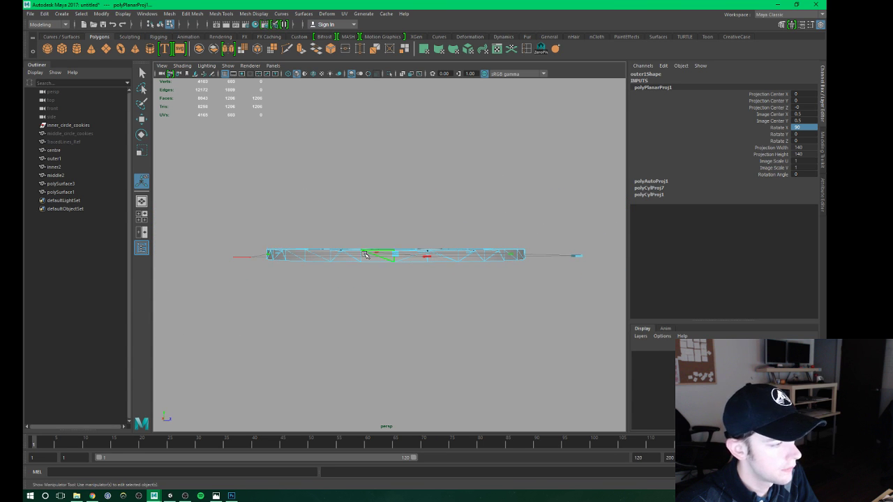
right_click_drag(365, 256, 365, 273)
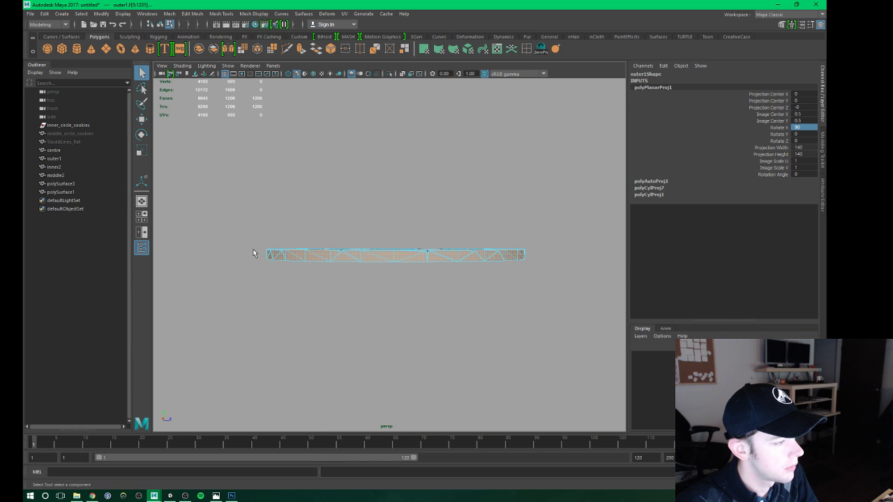
left_click_drag(220, 214, 546, 257)
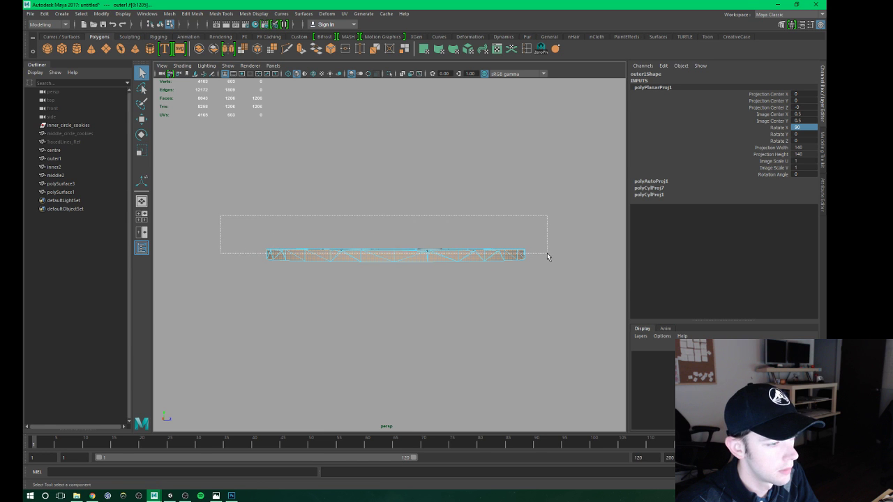
left_click_drag(554, 292, 217, 259)
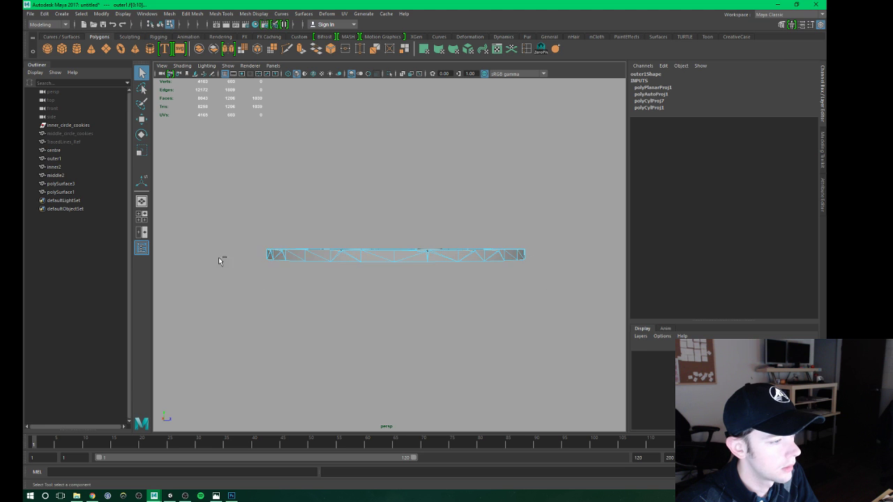
left_click_drag(326, 222, 320, 236, "alt")
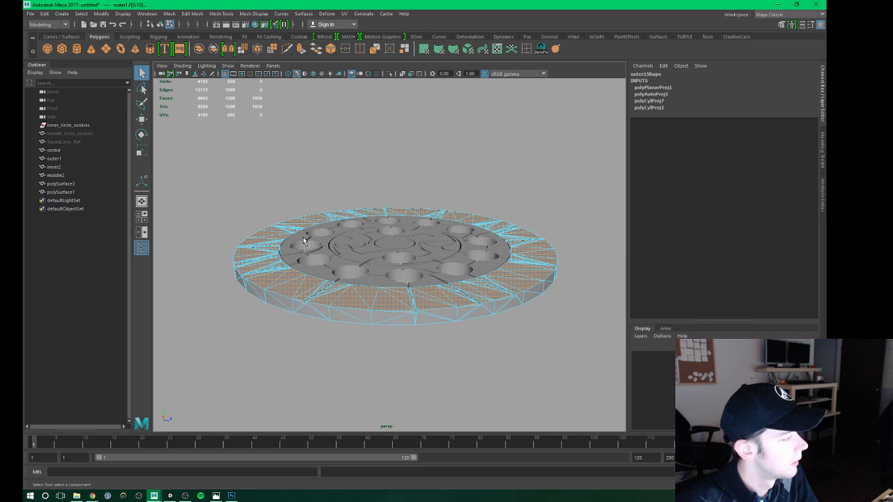
Apply a planar projection at 90 degrees to the selected faces and leave the manipulator.
left_click(344, 14)
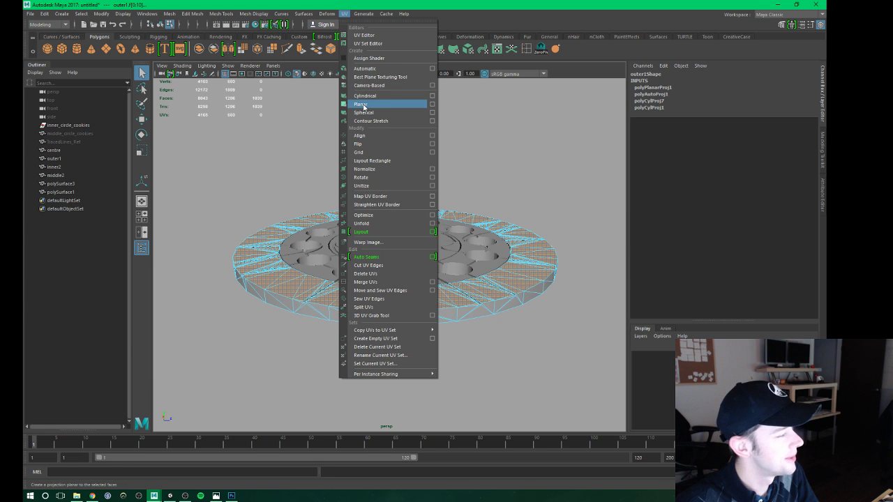
left_click(363, 106)
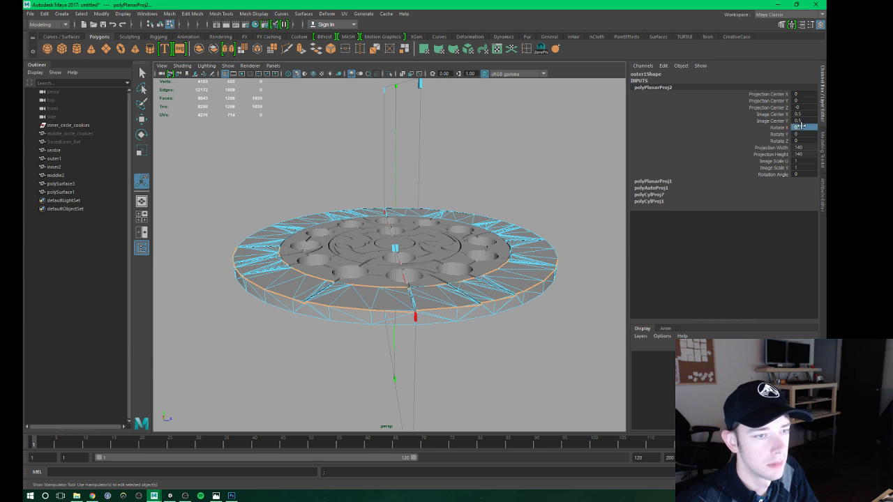
type("90")
key("Return")
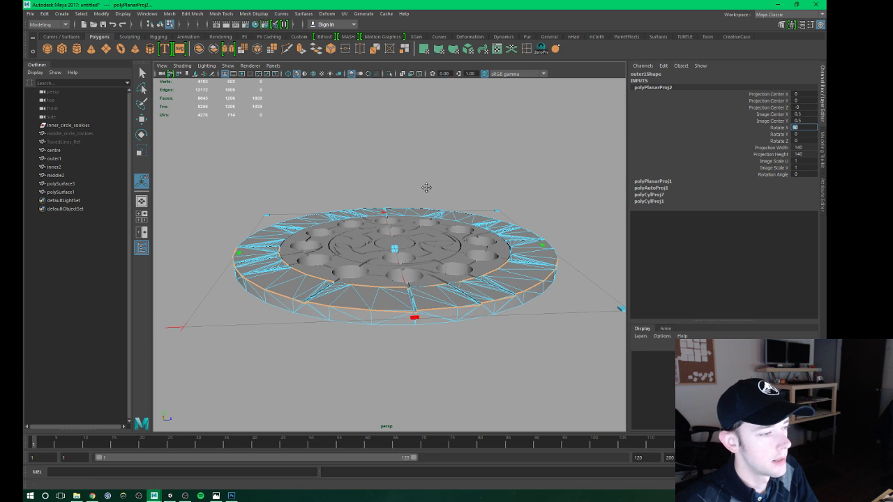
left_click_drag(424, 189, 426, 199, "alt")
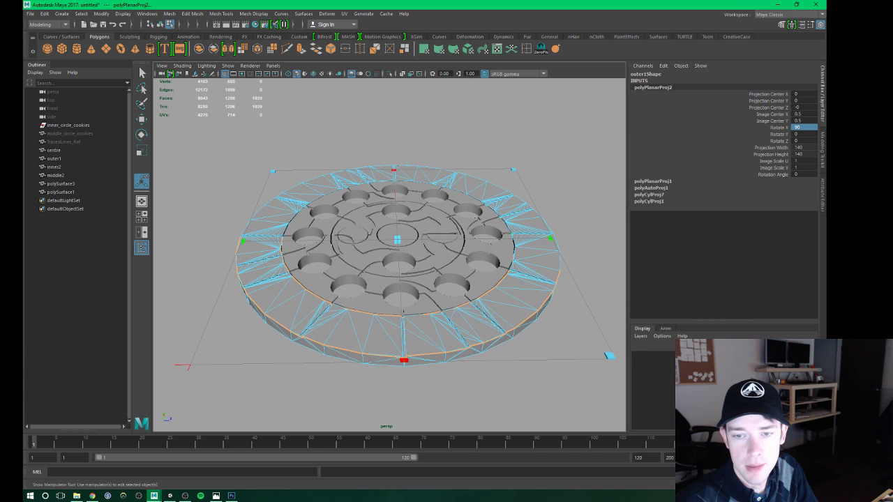
key("q")
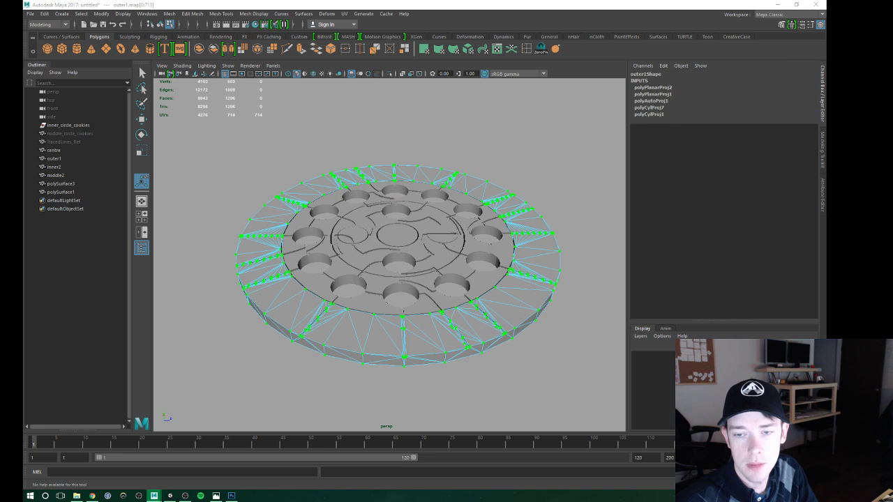
key("w")
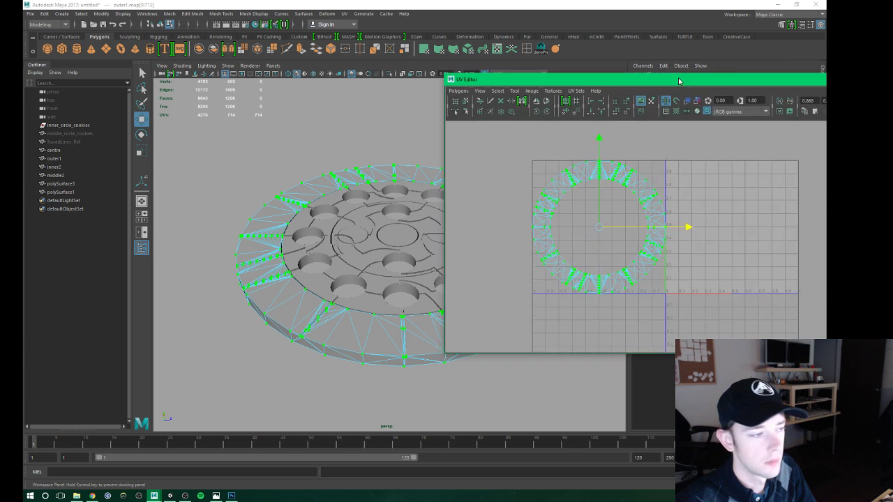
Enlarge and reposition the UV Editor, then select all the outer ring's side faces.
mouse_move(442, 73)
left_mouse_down()
mouse_move(342, 38)
mouse_move(627, 45)
left_mouse_up()
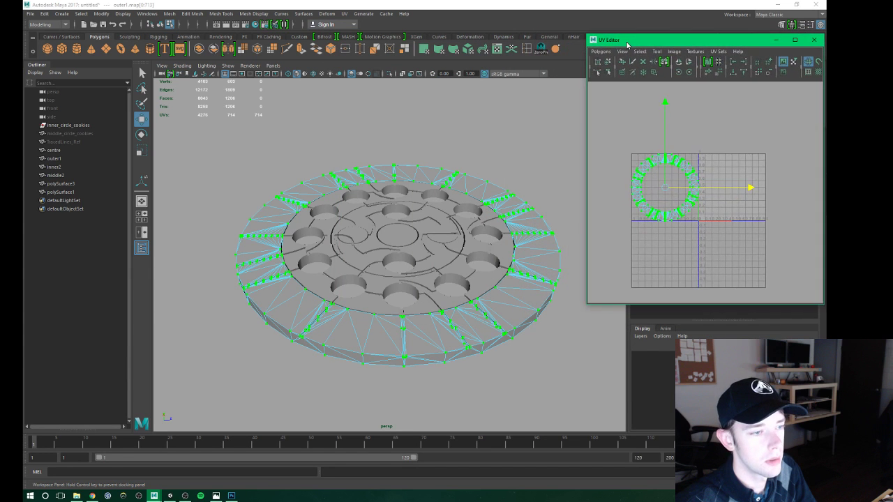
left_click_drag(628, 45, 624, 196)
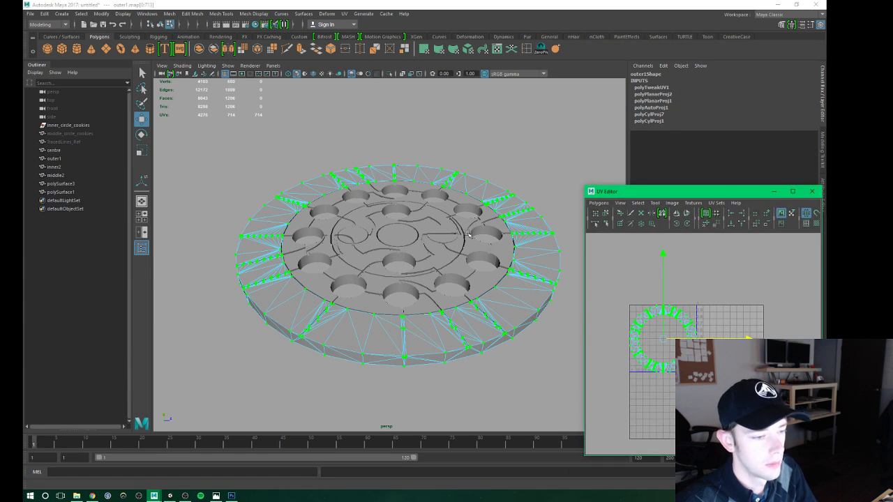
left_click_drag(470, 235, 380, 264, "alt")
right_click(435, 252)
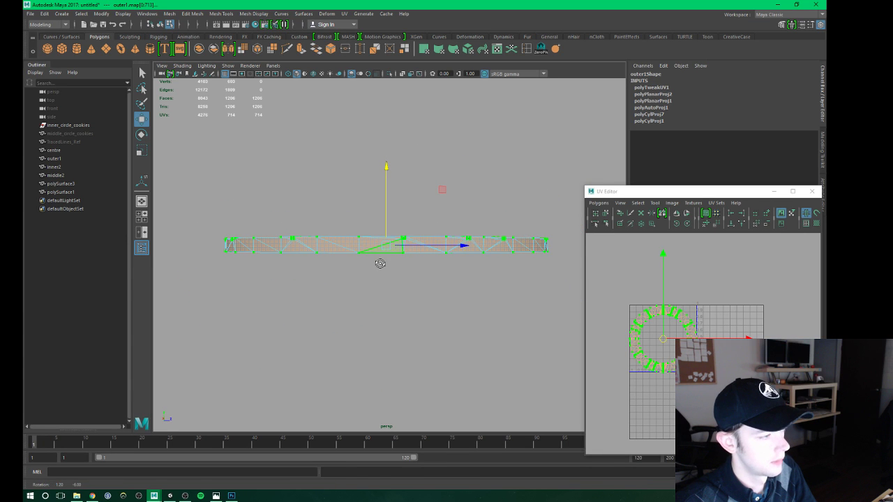
left_click(355, 252)
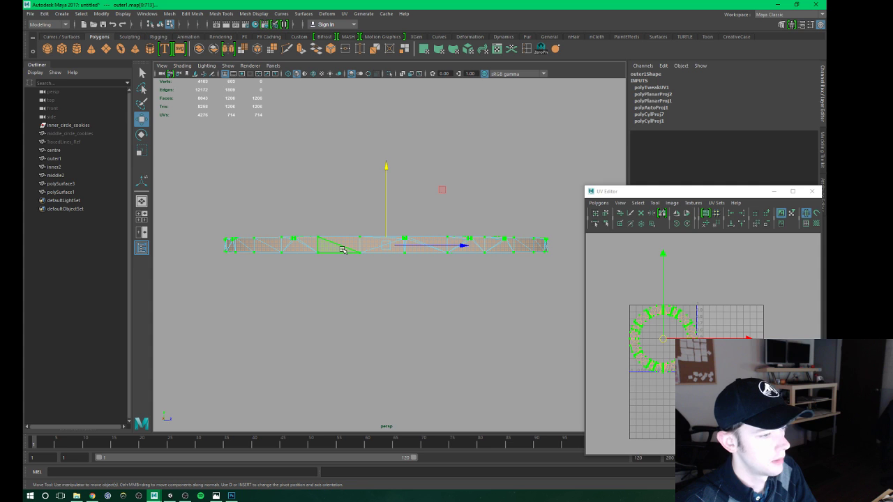
right_click_drag(232, 245, 232, 264)
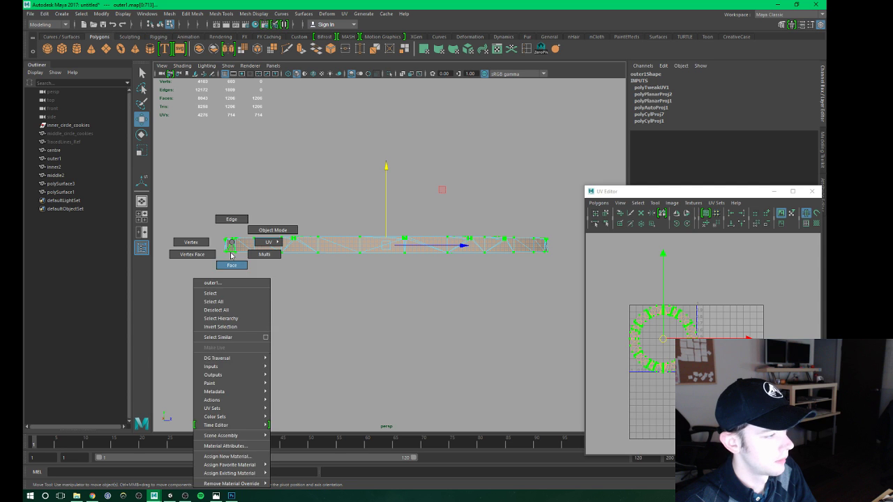
mouse_move(202, 246)
left_mouse_down()
mouse_move(551, 245)
mouse_move(471, 233)
mouse_move(483, 253)
left_mouse_up()
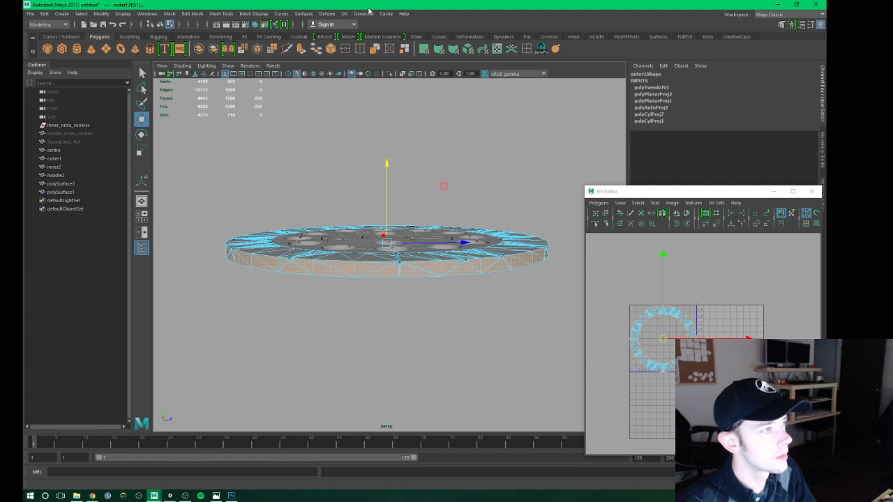
Apply a cylindrical projection to the side faces and switch to UV selection in the editor.
left_click(344, 13)
left_click(366, 96)
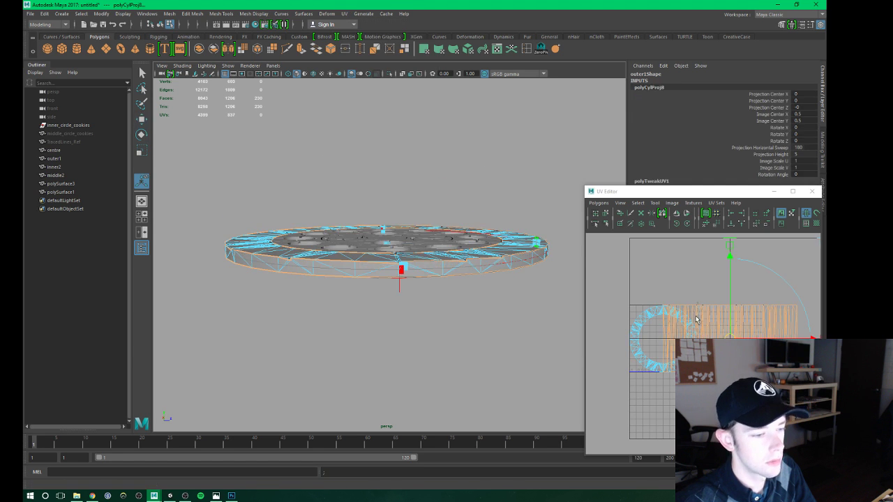
left_click_drag(638, 289, 814, 392)
key("ctrl+z")
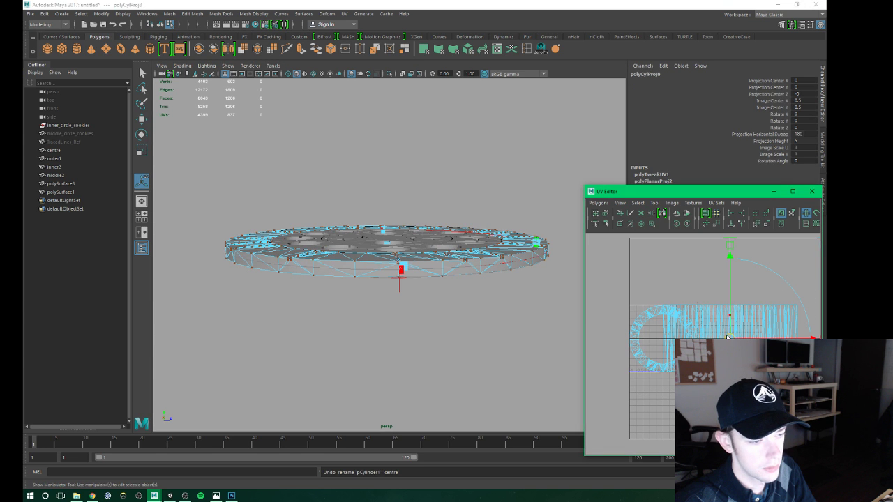
right_click_drag(748, 318, 774, 320)
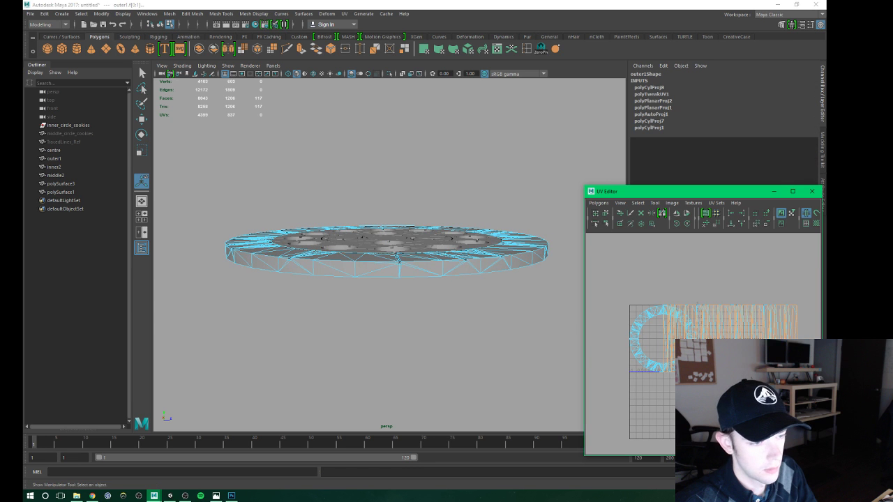
Select the top row of the new strip's UVs and squash them into a small bar.
left_click(738, 327)
right_click_drag(739, 327, 722, 316)
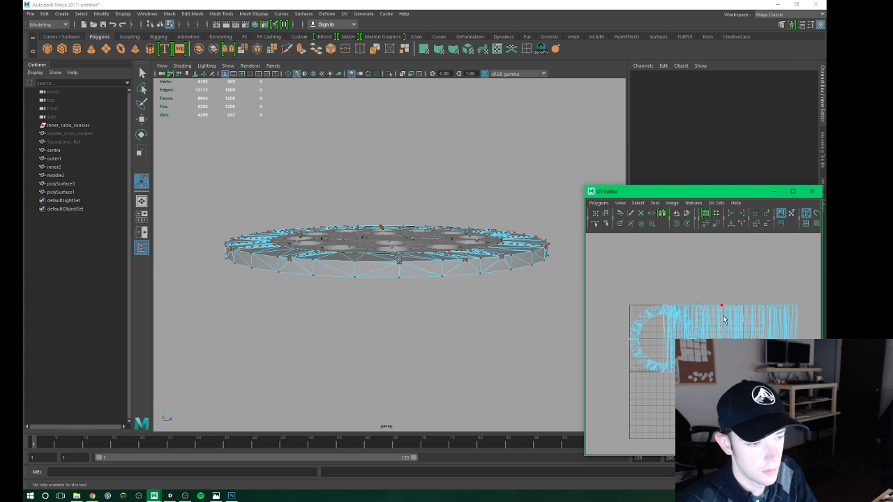
left_click_drag(737, 284, 788, 316)
right_click_drag(750, 314, 731, 317)
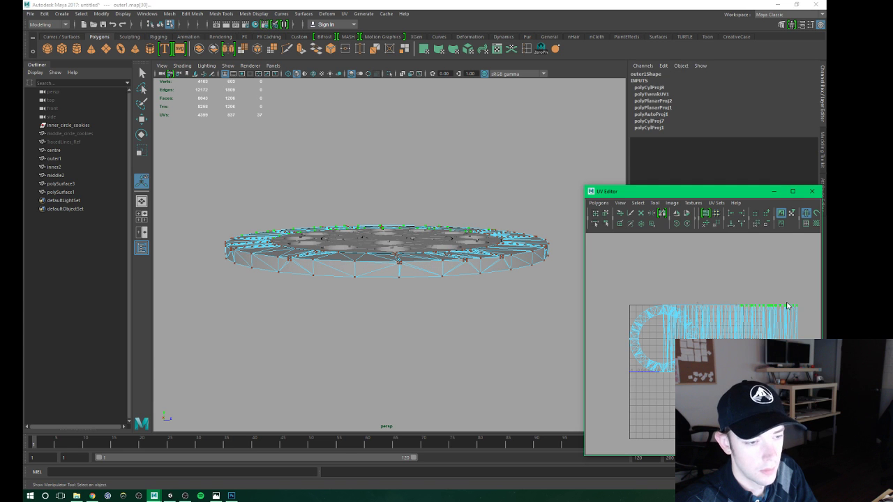
key("w")
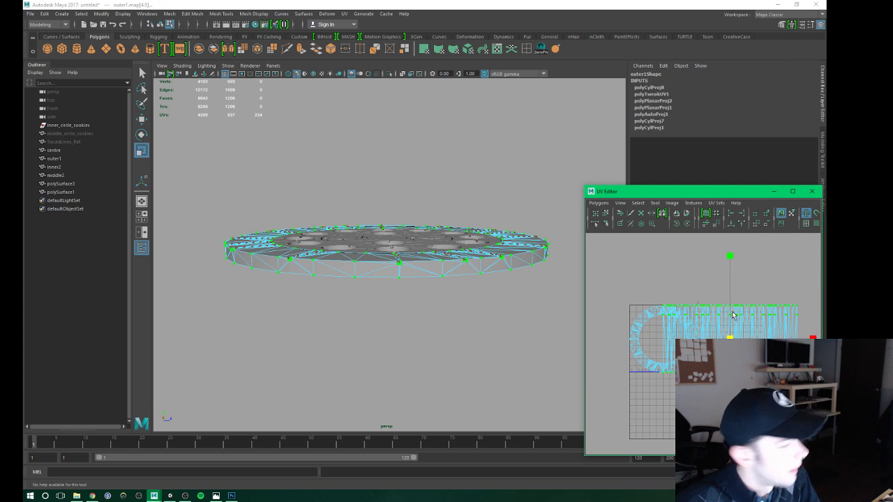
left_click_drag(736, 336, 726, 337)
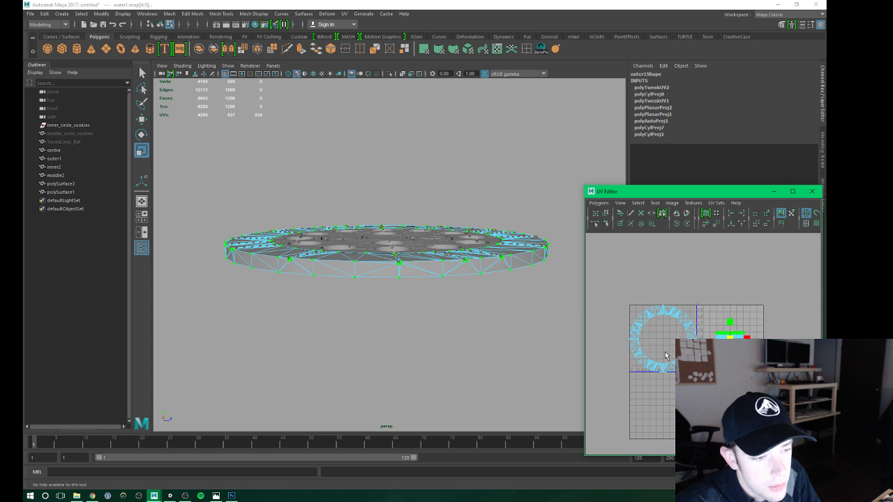
Stretch the bar wider, move it up, and set the side strip slightly lower.
key("w")
key("r")
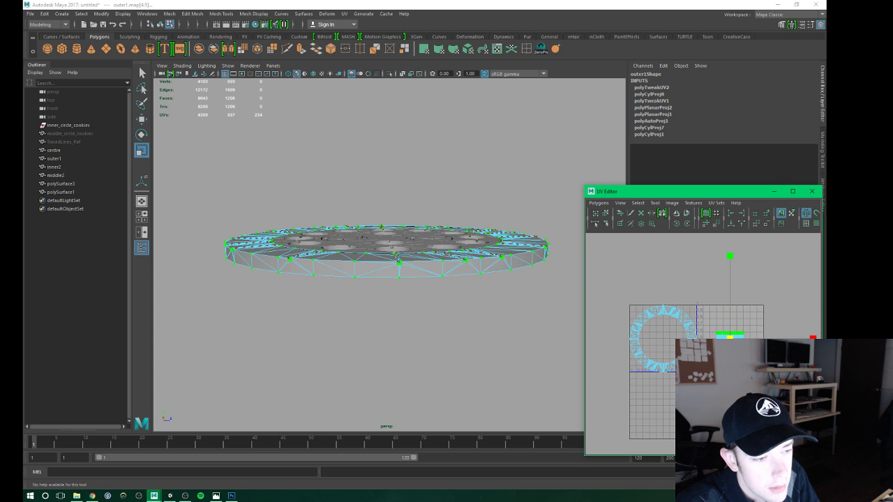
middle_click_drag(730, 303, 673, 292, "alt")
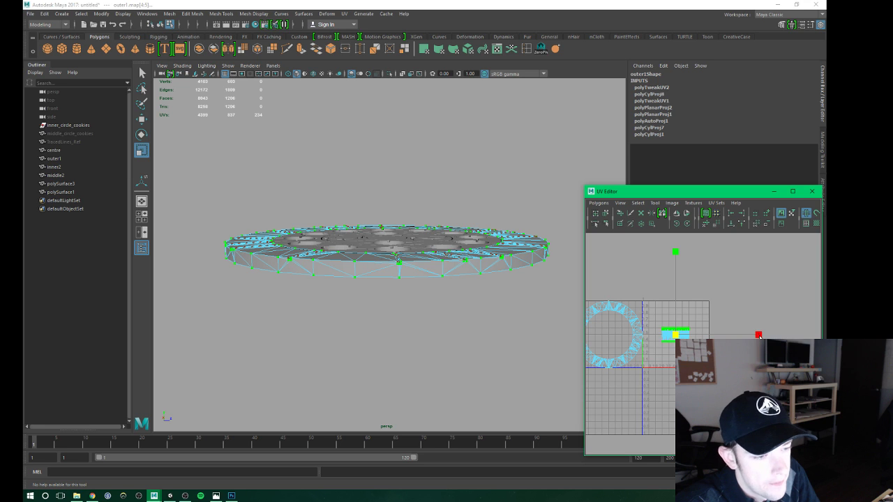
left_click_drag(759, 335, 793, 302)
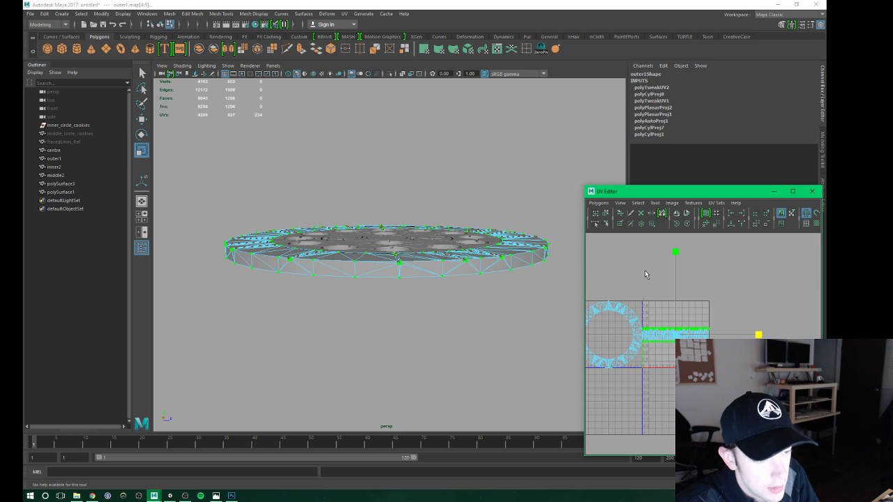
key("w")
left_click_drag(677, 264, 678, 237)
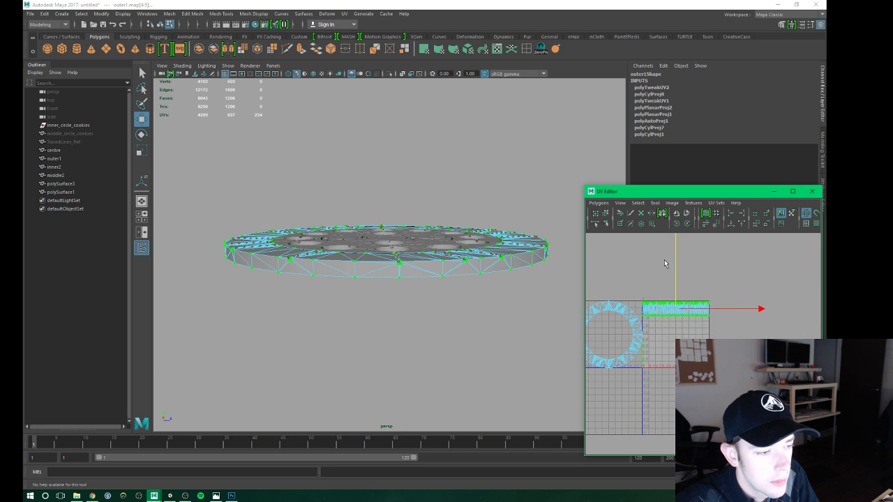
mouse_move(665, 263)
right_mouse_down("alt")
mouse_move(709, 311)
mouse_move(738, 291)
right_mouse_up("alt")
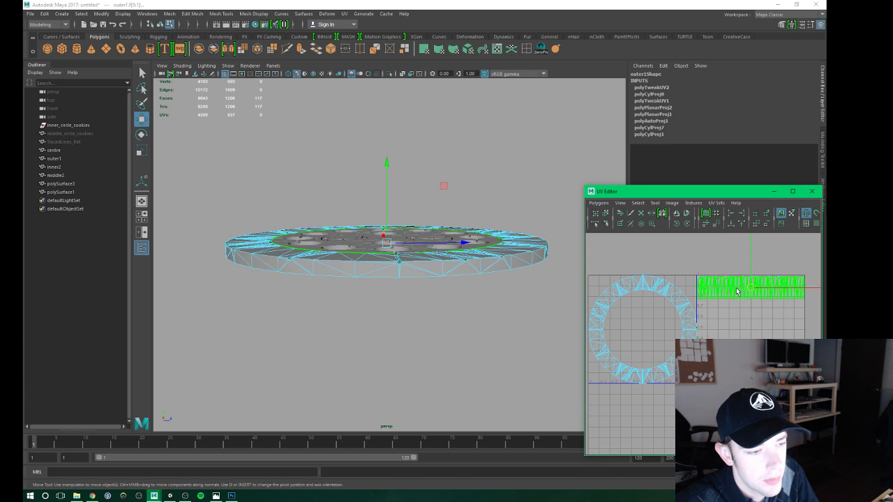
left_click_drag(737, 292, 738, 313)
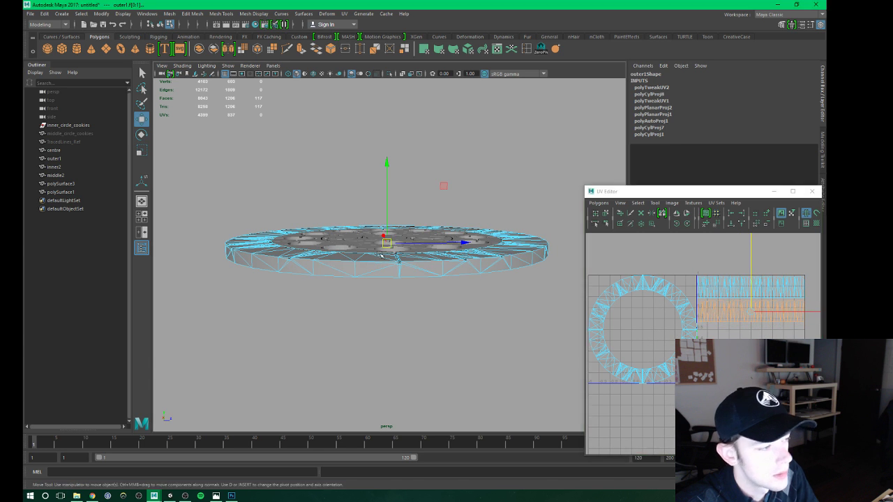
Select the outer ring's ring-shaped UV shell, move it right and shrink it uniformly.
mouse_move(381, 255)
left_mouse_down("alt")
mouse_move(351, 276)
mouse_move(351, 251)
left_mouse_up("alt")
left_click(614, 293)
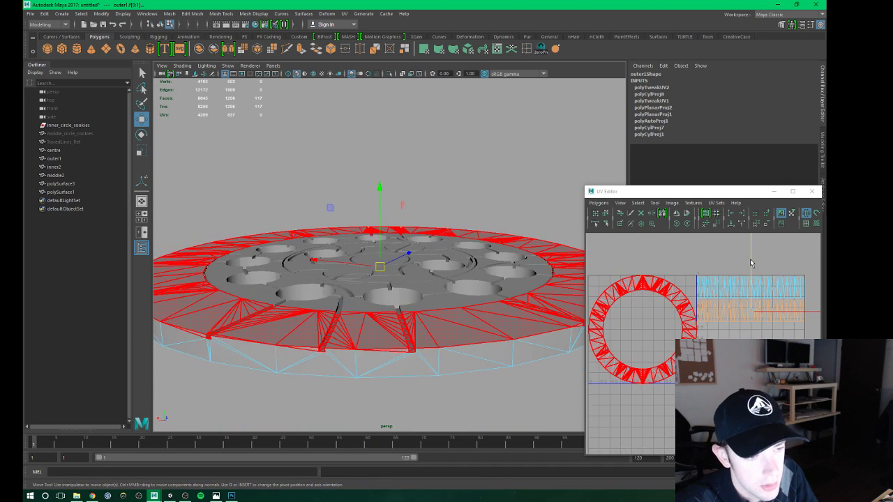
left_click(751, 263)
left_click(669, 287)
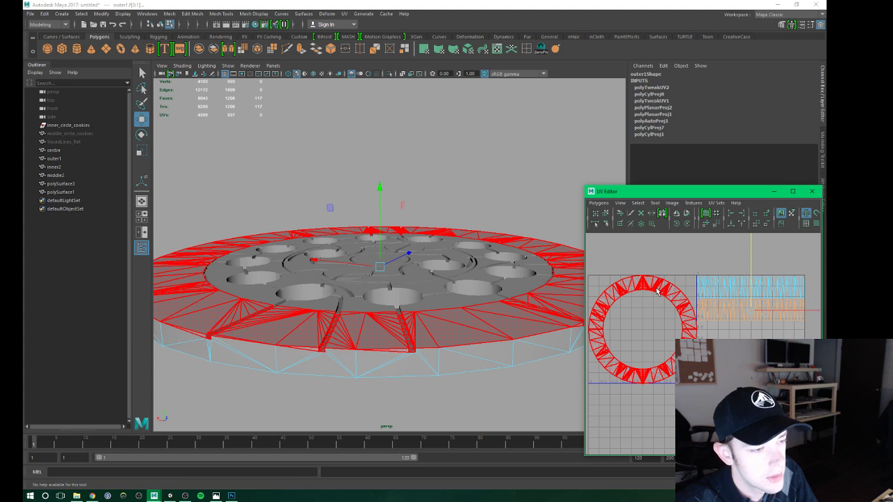
left_click(656, 292)
key("w")
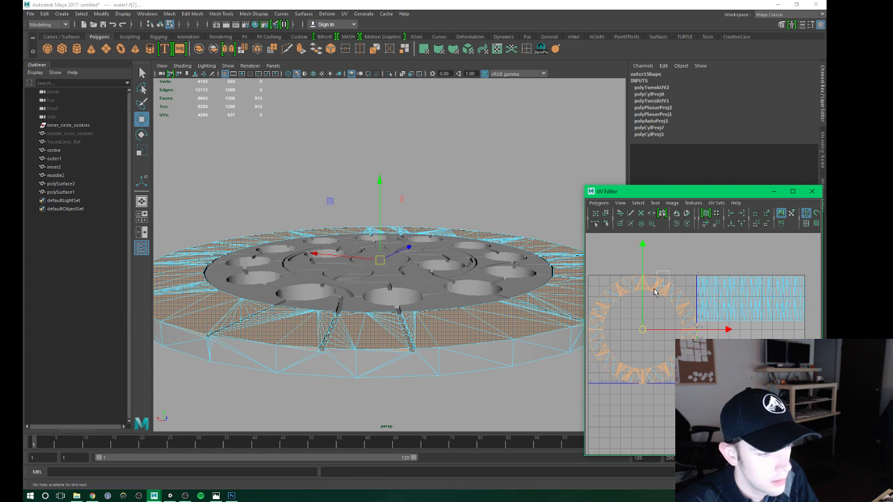
key("shift+period")
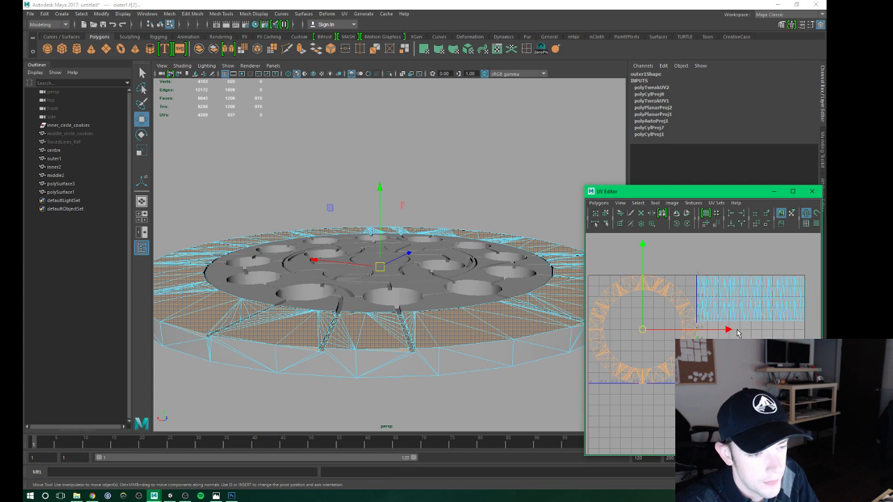
left_click_drag(737, 332, 844, 333)
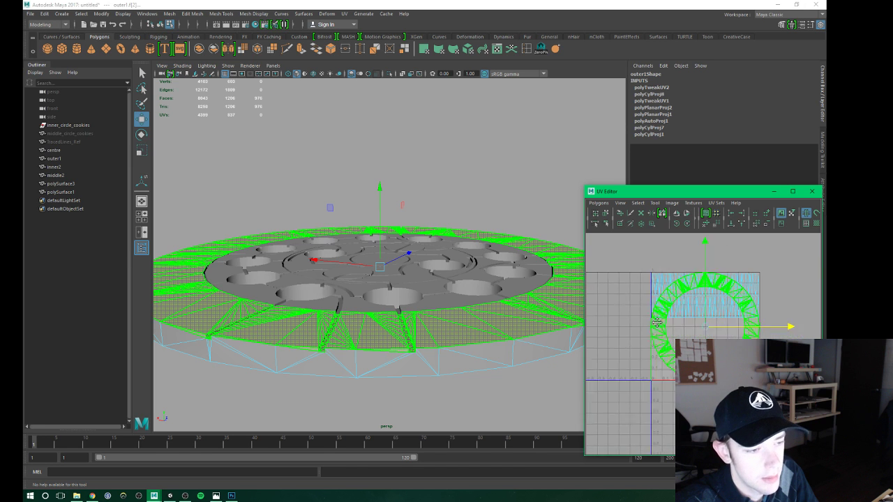
scroll(813, 326, "up", 3)
key("r")
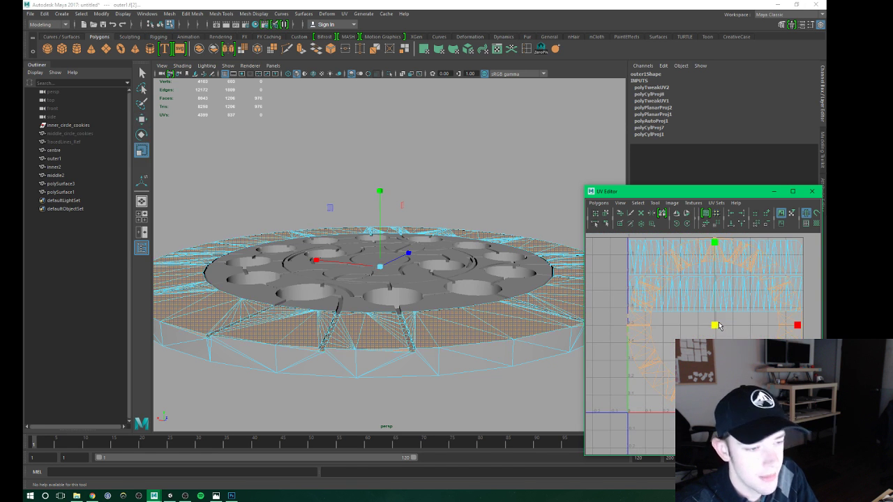
left_click_drag(714, 328, 684, 336)
key("w")
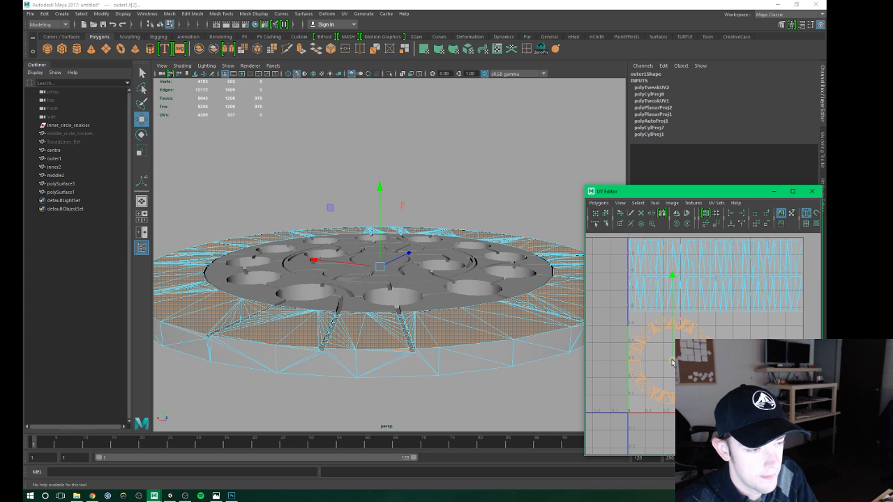
Select the outer1 ring shell and each strip shell in turn to check their placement.
key("r")
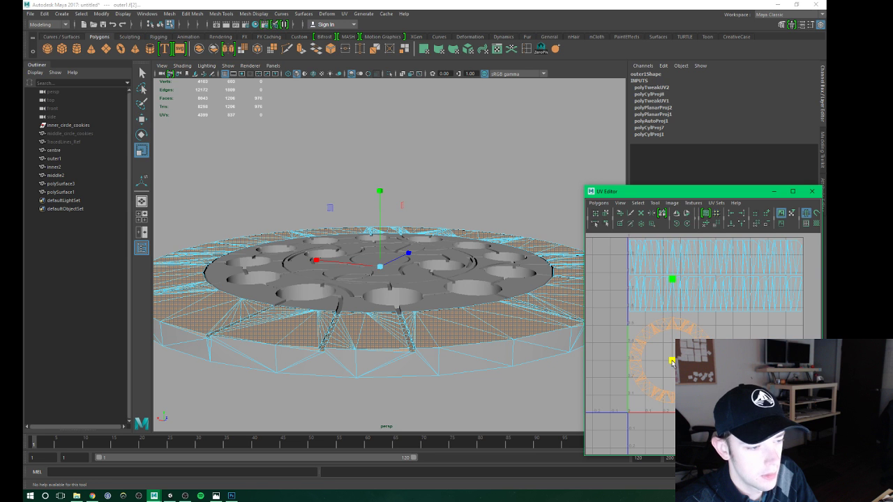
left_click(671, 363)
key("w")
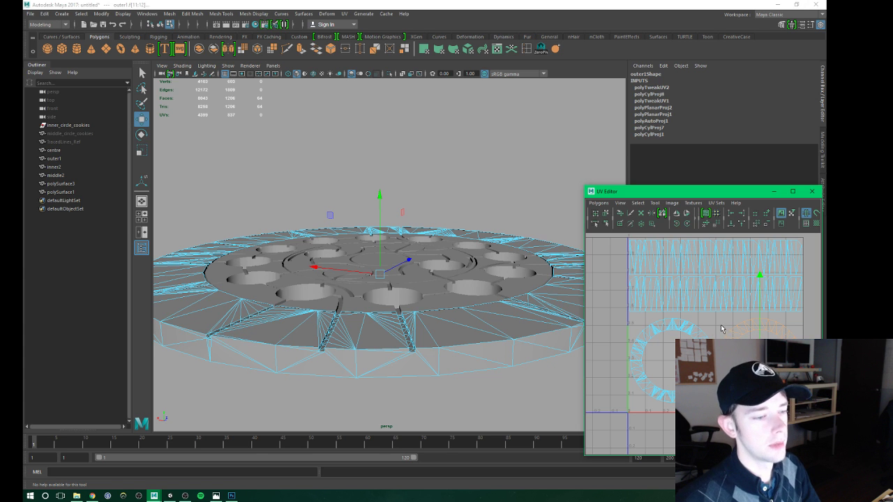
middle_click_drag(722, 330, 697, 331, "alt")
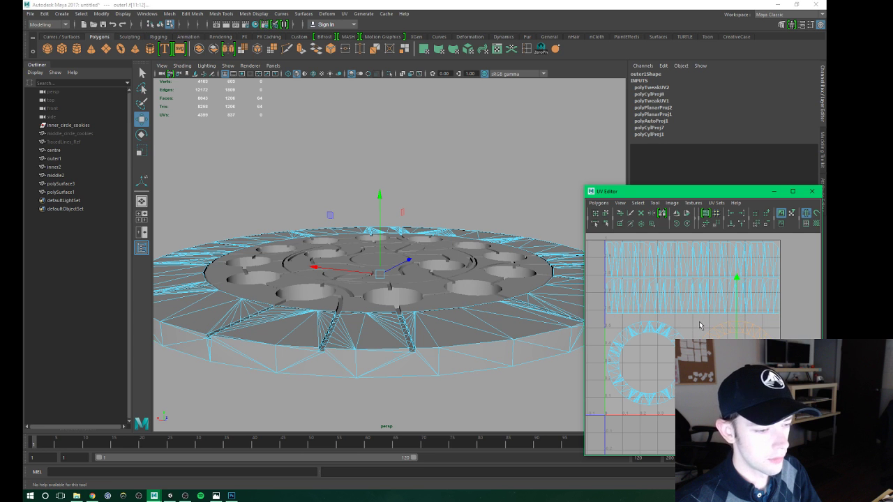
right_click(702, 298)
right_click(673, 271)
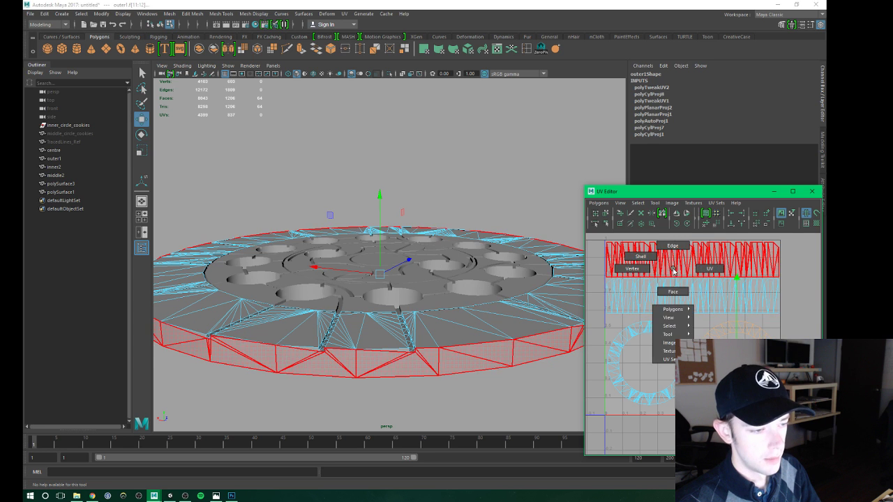
left_click(692, 334)
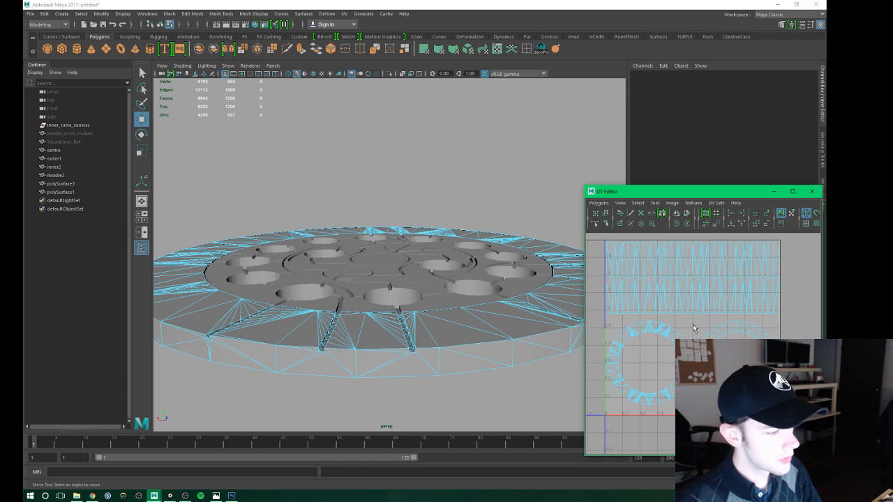
left_click(738, 324)
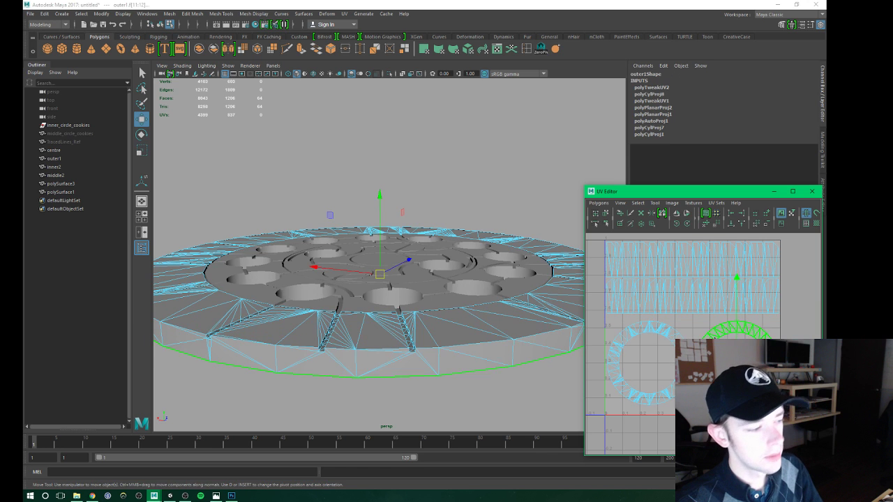
left_click(695, 295)
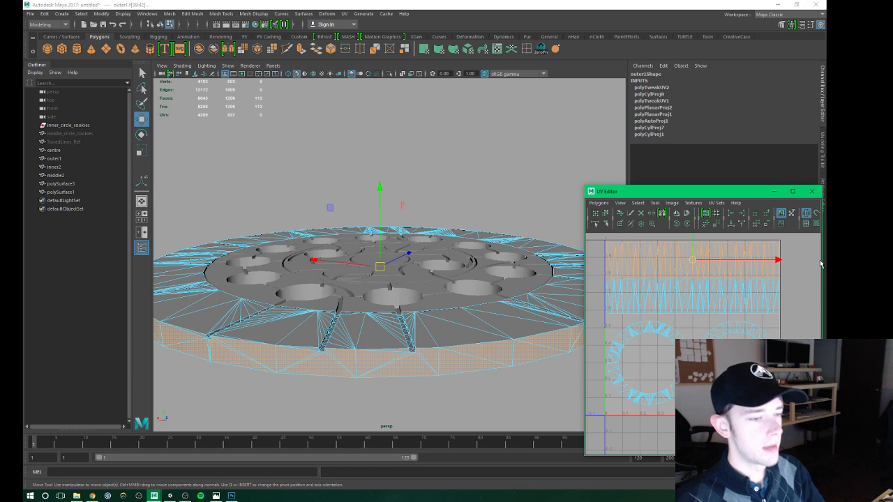
left_click(627, 356)
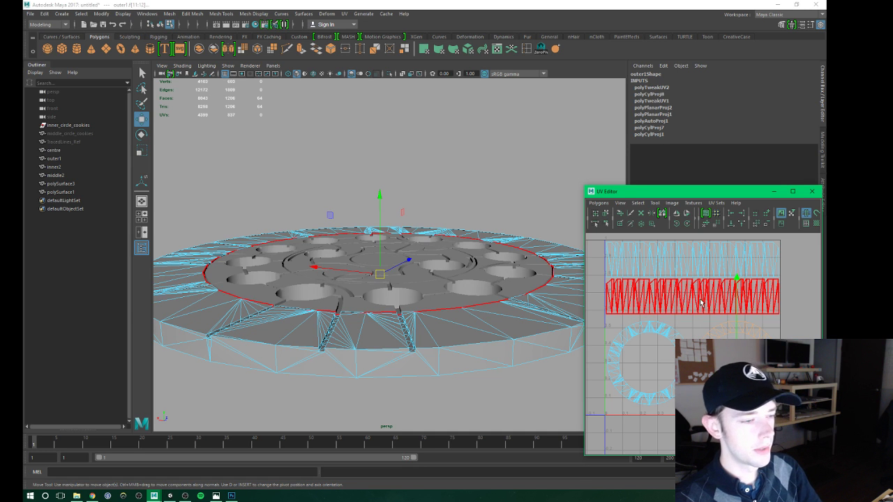
left_click(672, 307)
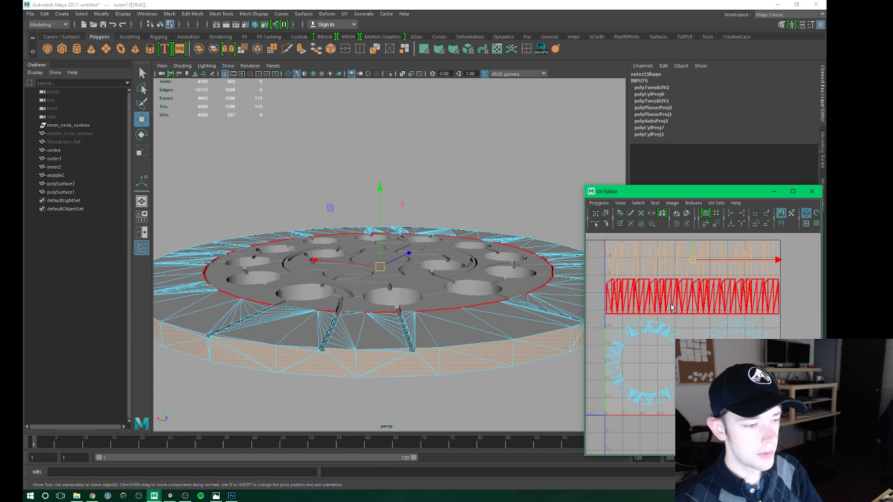
left_click(649, 371)
Tumble around the disc to inspect the outer rim against its UV layout.
left_click_drag(746, 194, 752, 193)
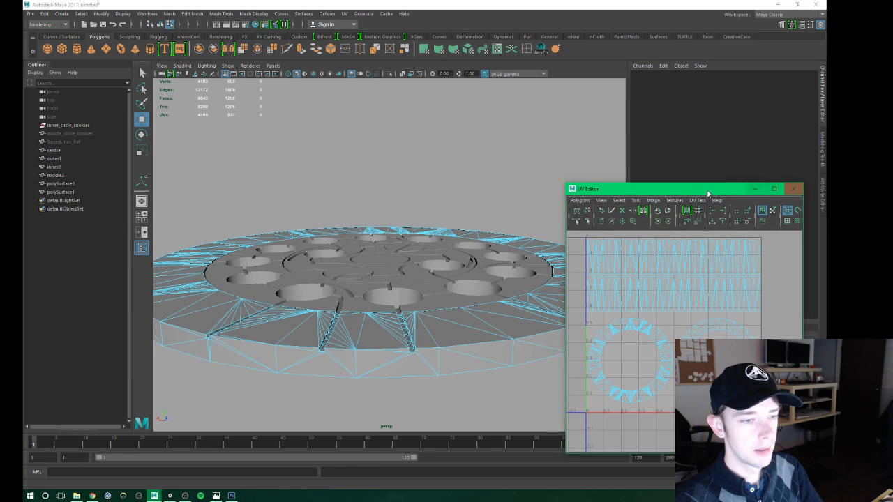
left_click_drag(440, 204, 419, 199, "alt")
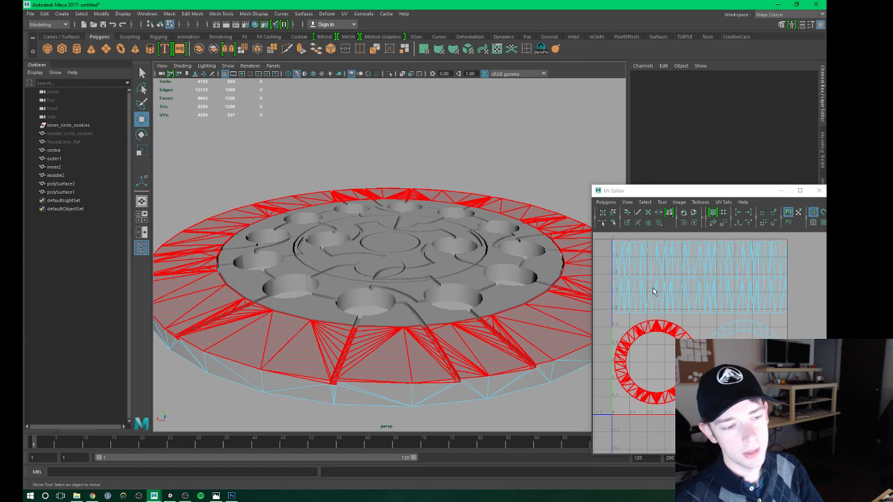
left_click_drag(414, 296, 389, 259, "alt")
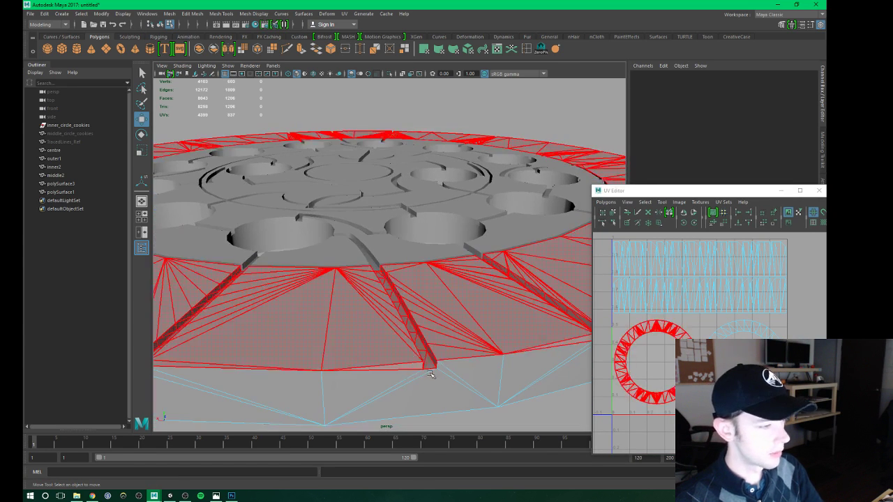
left_click_drag(391, 316, 422, 257, "alt")
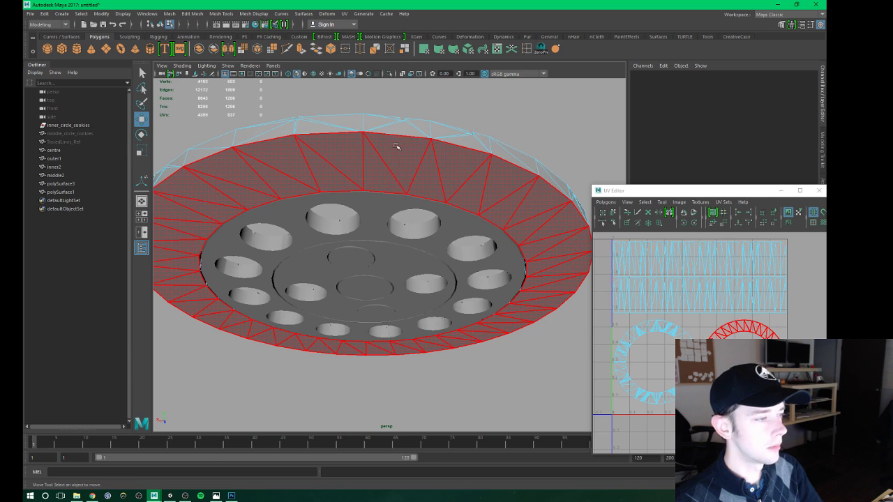
mouse_move(341, 170)
left_mouse_down("alt")
mouse_move(344, 256)
mouse_move(382, 244)
left_mouse_up("alt")
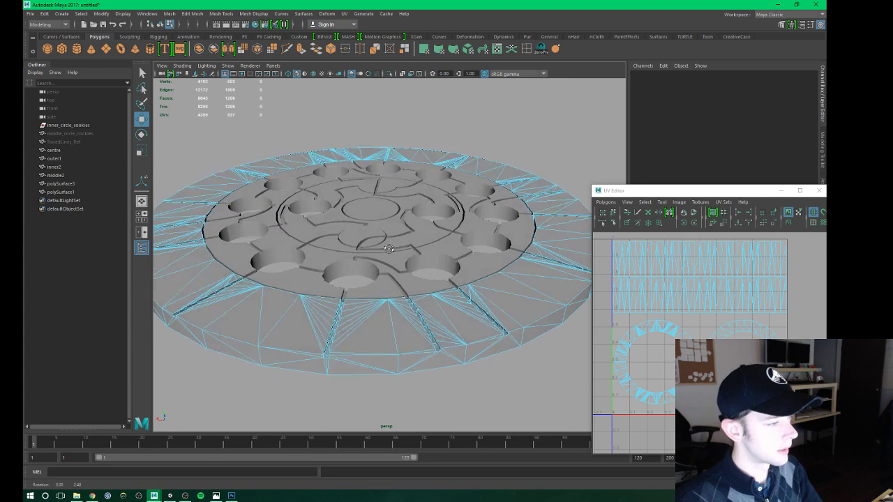
left_click(686, 281)
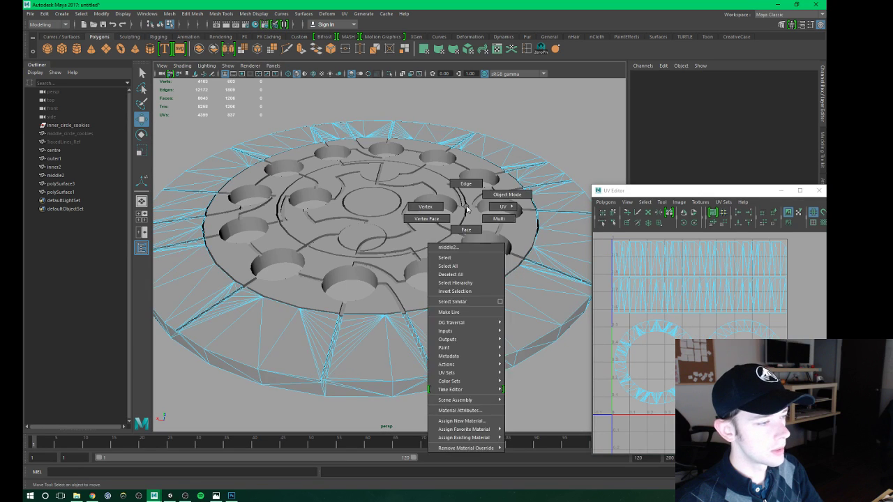
Apply a Cylindrical UV projection to the middle2 ring.
right_click_drag(460, 209, 506, 194)
left_click(530, 181)
left_click(500, 208)
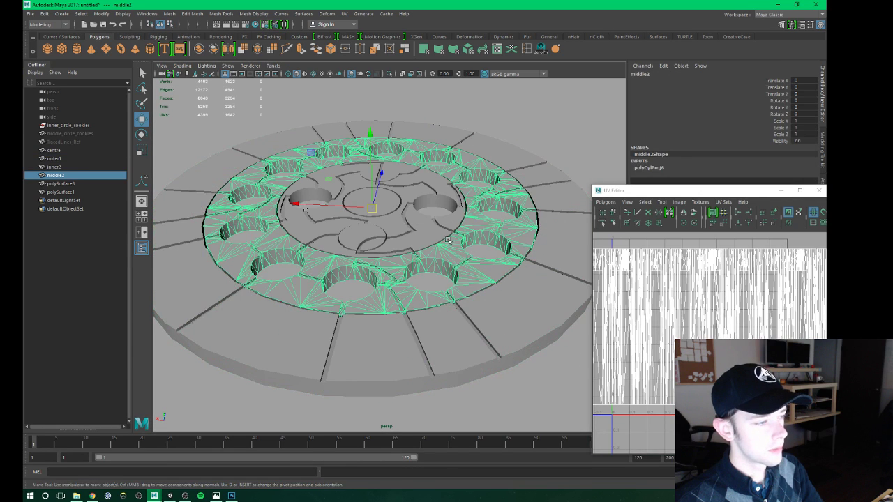
left_click_drag(450, 240, 452, 232, "alt")
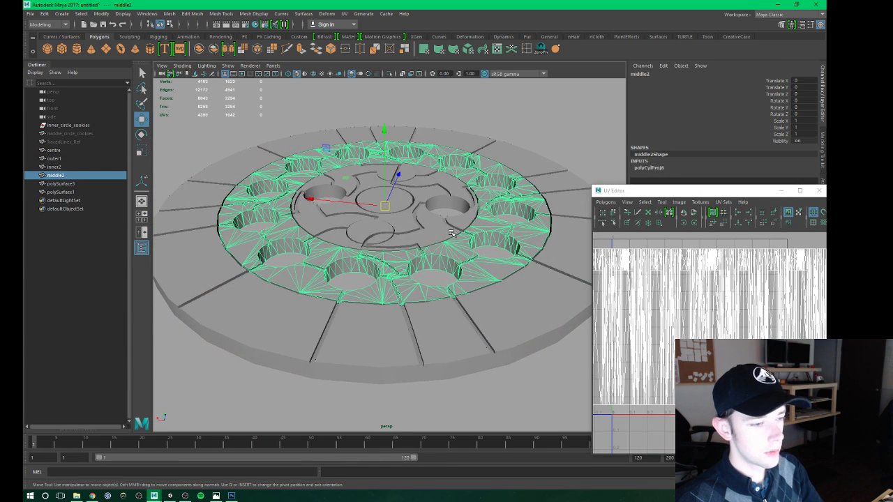
left_click(344, 13)
left_click(370, 96)
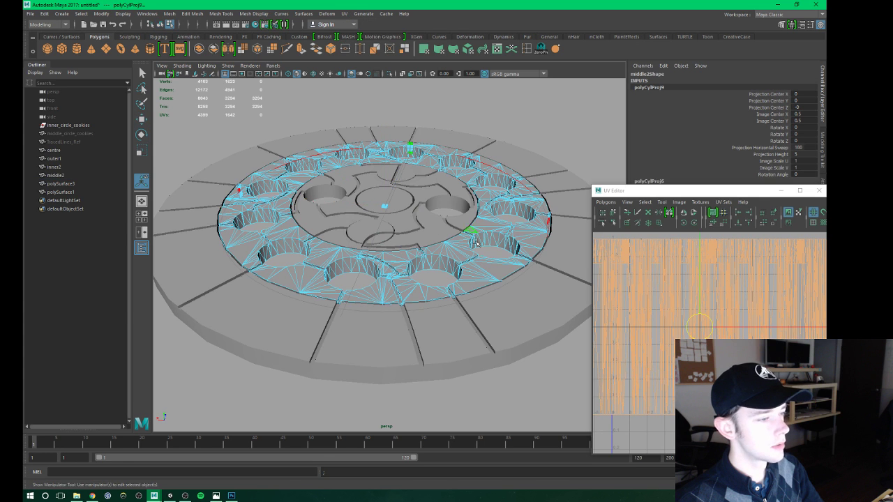
scroll(699, 290, "down", 3)
scroll(699, 290, "down", 3)
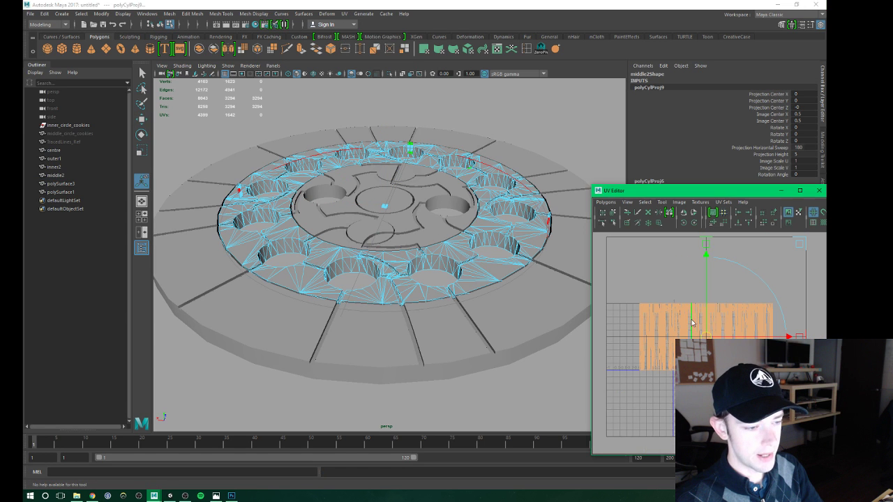
Select all middle2 UVs, flatten them vertically and move the strip toward the top of UV space.
right_click_drag(690, 320, 726, 311)
left_click_drag(781, 279, 614, 390)
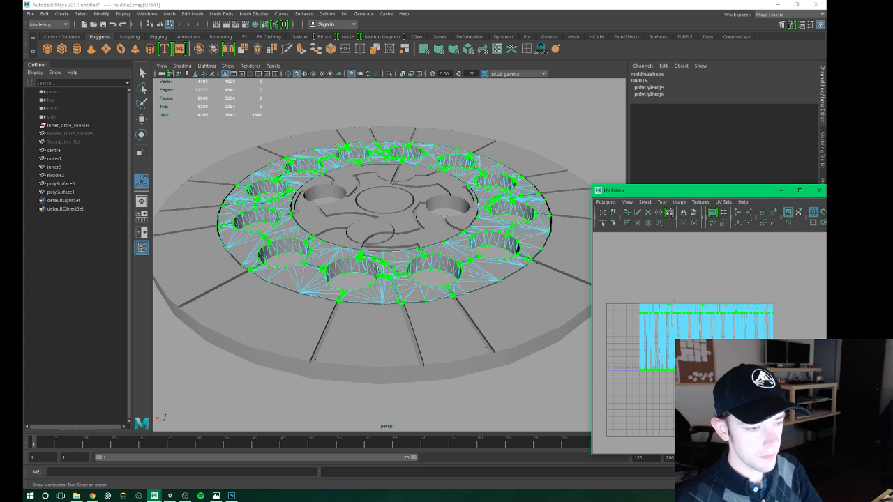
key("r")
left_click_drag(704, 336, 664, 356)
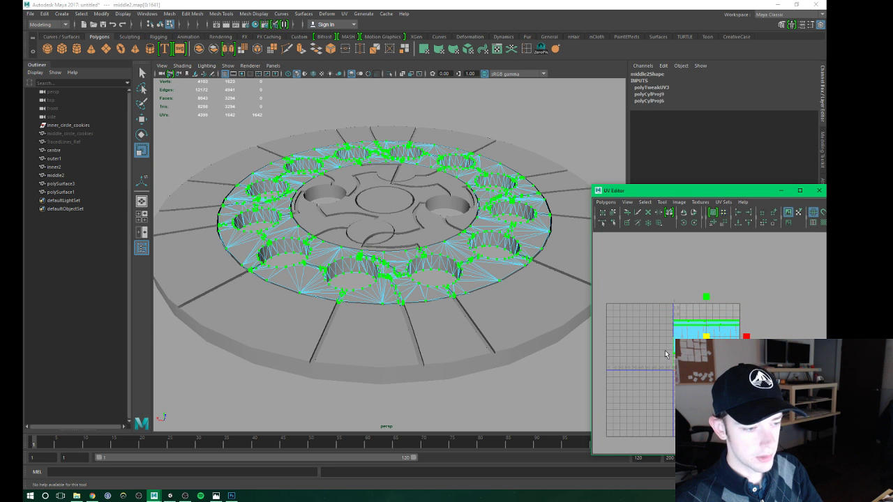
left_click_drag(707, 255, 706, 301)
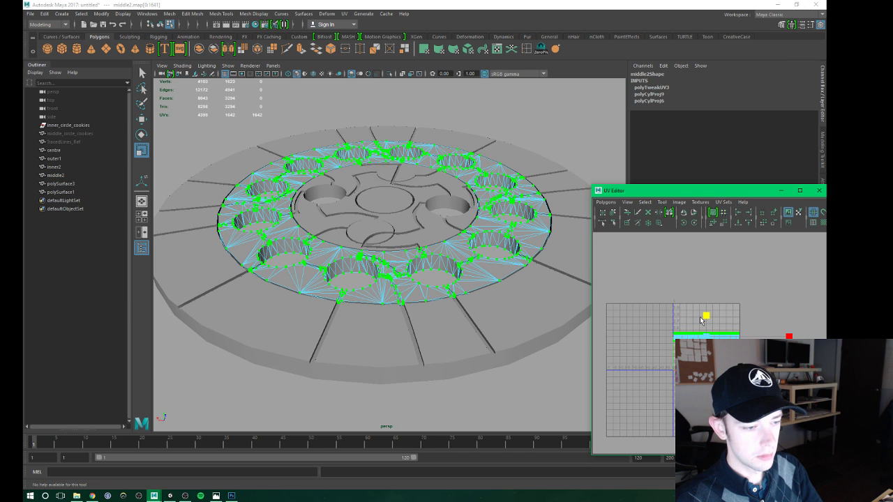
key("w")
left_click_drag(706, 256, 712, 230)
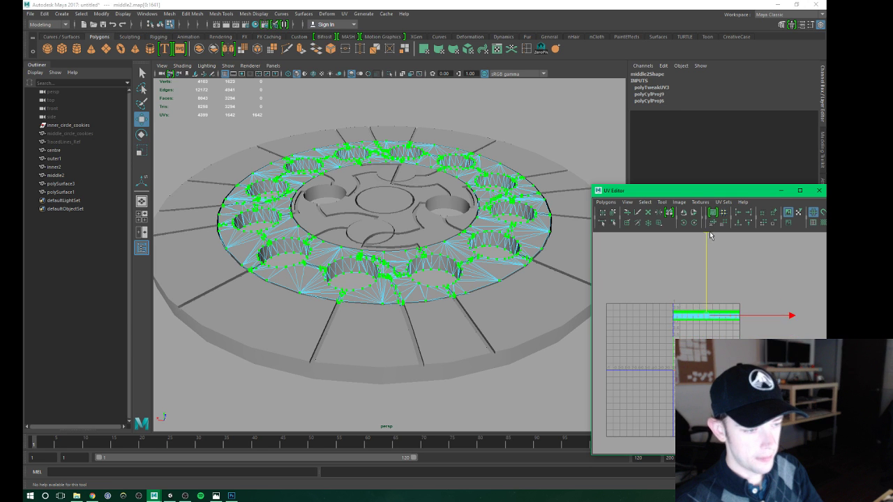
key("f")
scroll(698, 284, "up", 2)
scroll(698, 284, "down", 2)
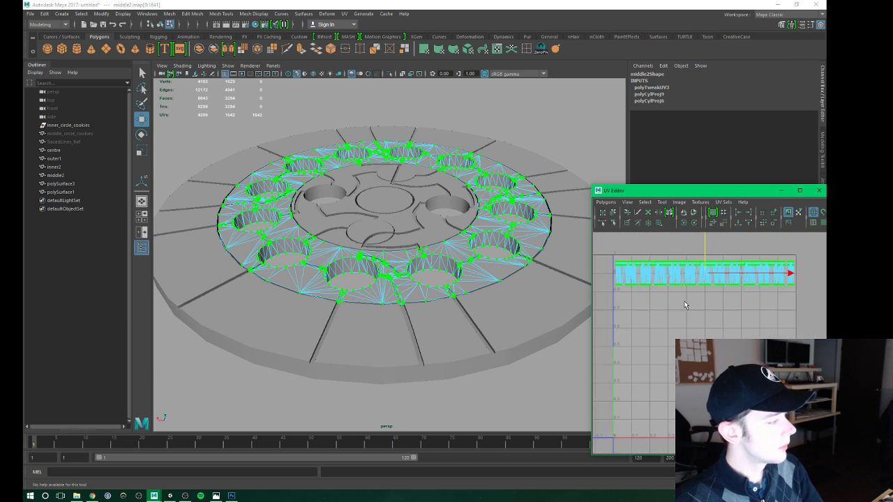
mouse_move(691, 284)
middle_mouse_down("alt")
mouse_move(677, 298)
mouse_move(672, 344)
middle_mouse_up("alt")
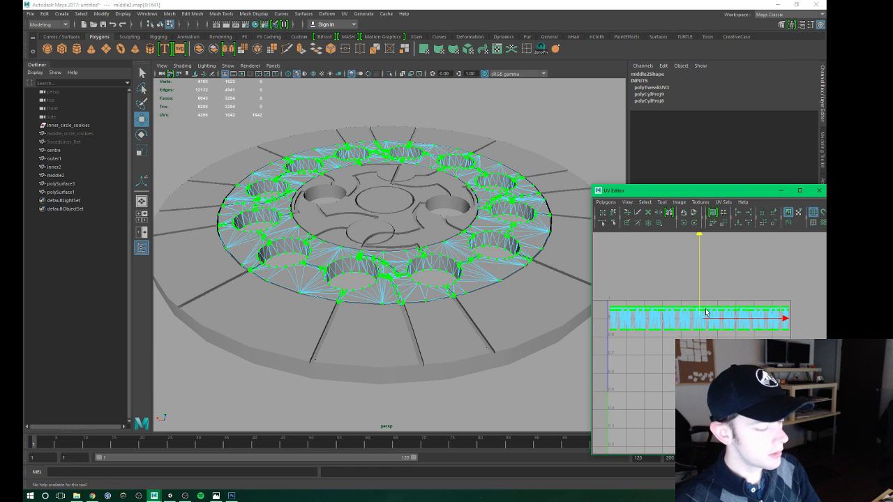
key("r")
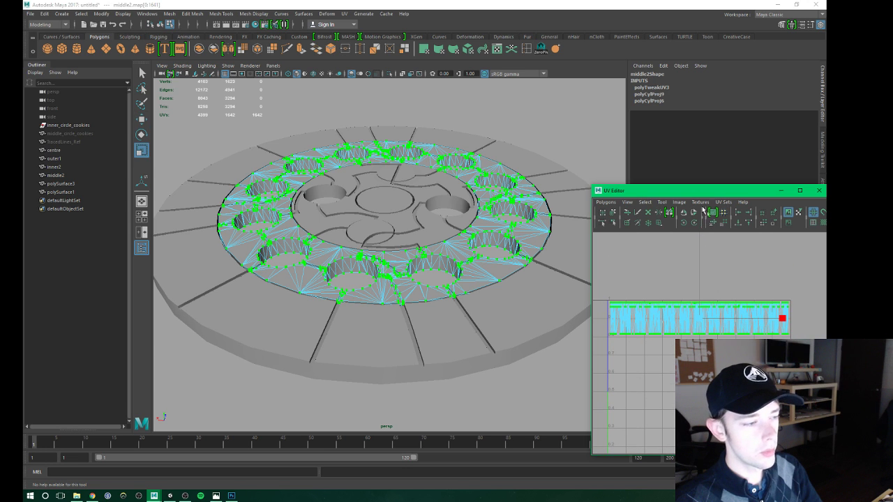
left_click(480, 225)
Frame the middle2 ring and orbit to view the disc from above and lower.
right_click_drag(480, 224, 498, 209)
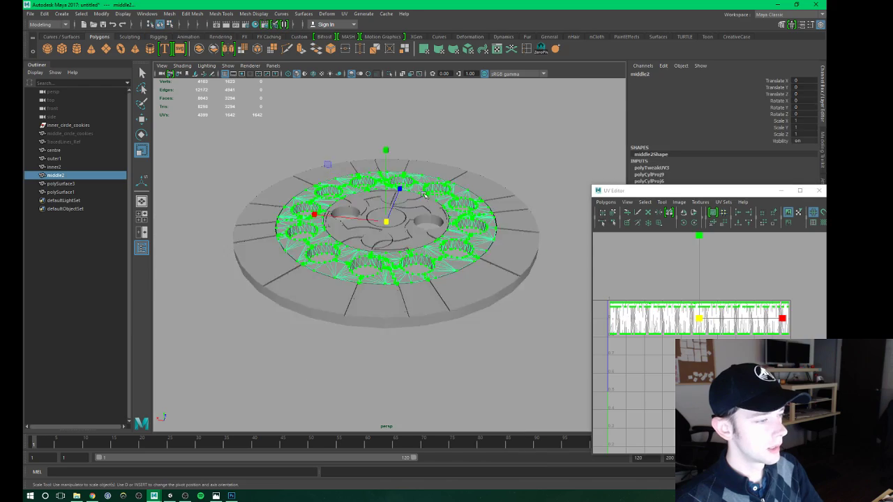
key("f")
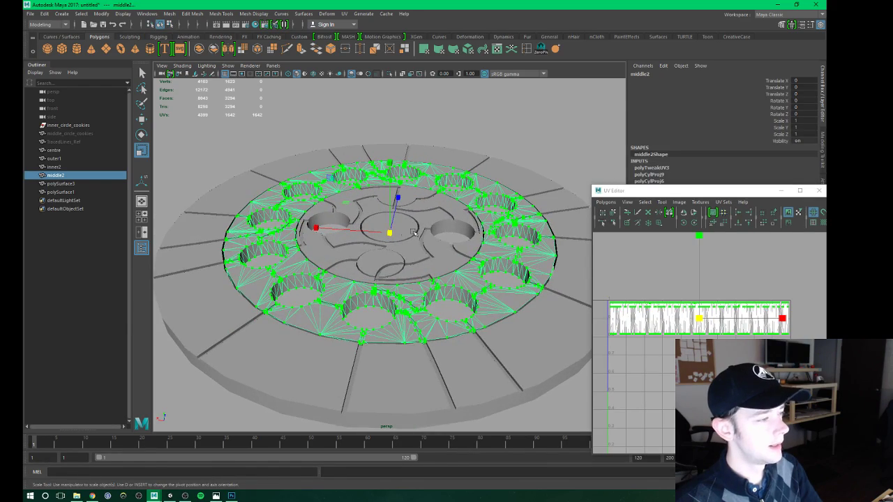
mouse_move(414, 233)
left_mouse_down("alt")
mouse_move(426, 258)
mouse_move(412, 253)
left_mouse_up("alt")
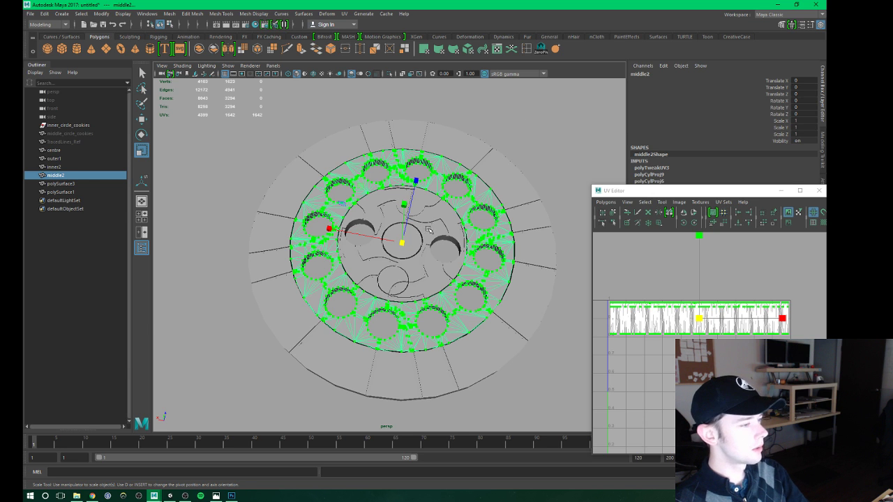
mouse_move(473, 241)
left_mouse_down("alt")
mouse_move(390, 223)
mouse_move(494, 254)
mouse_move(468, 301)
left_mouse_up("alt")
Undo inner2's rotation back to Rotate Z 0, then deselect it.
left_click(368, 215)
key("e")
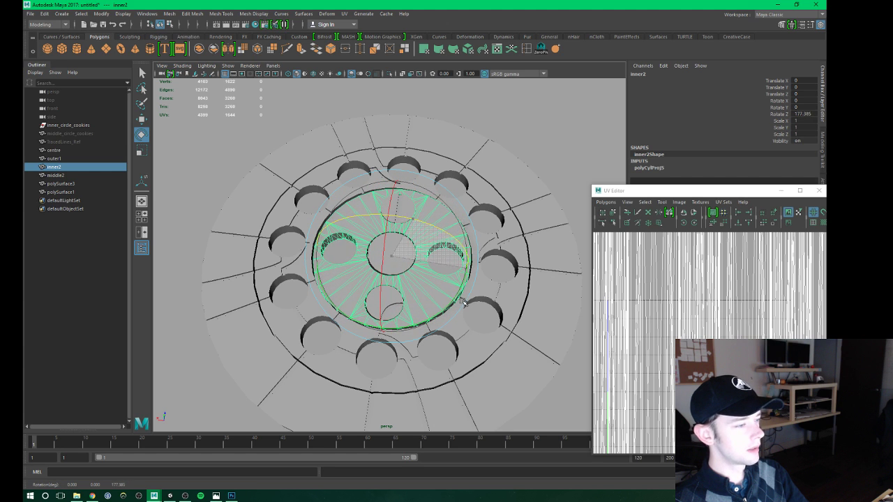
key("ctrl+z")
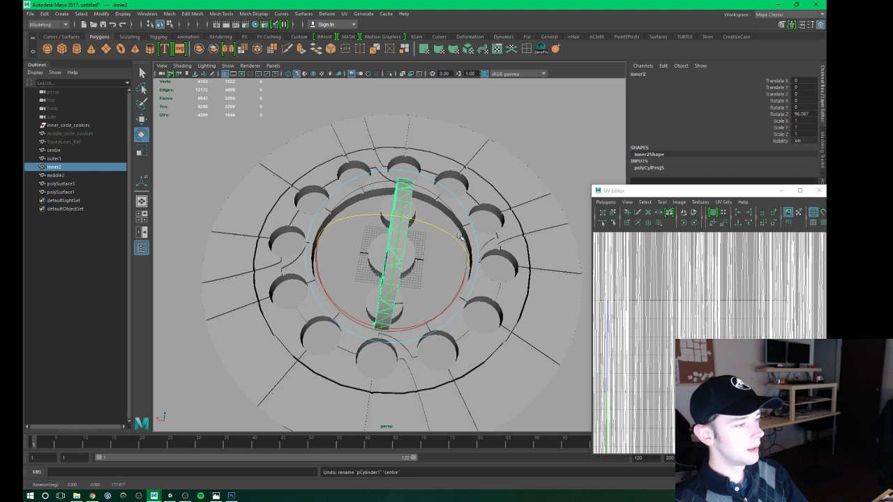
key("ctrl+z")
left_click_drag(455, 243, 446, 254, "alt")
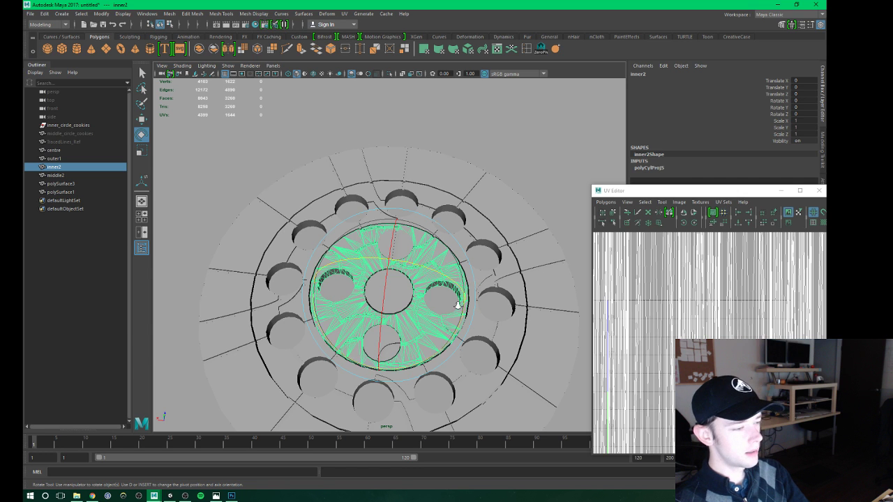
left_click_drag(458, 305, 468, 294, "alt")
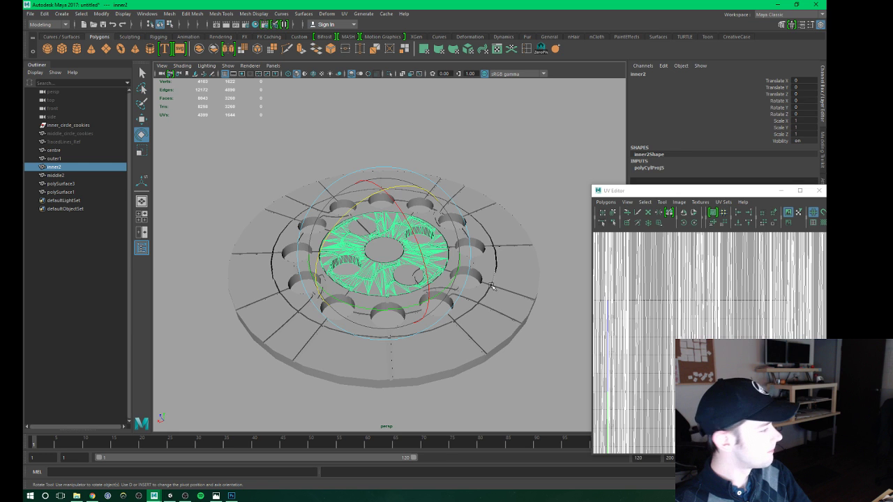
left_click(548, 255)
left_click_drag(532, 255, 527, 243, "alt")
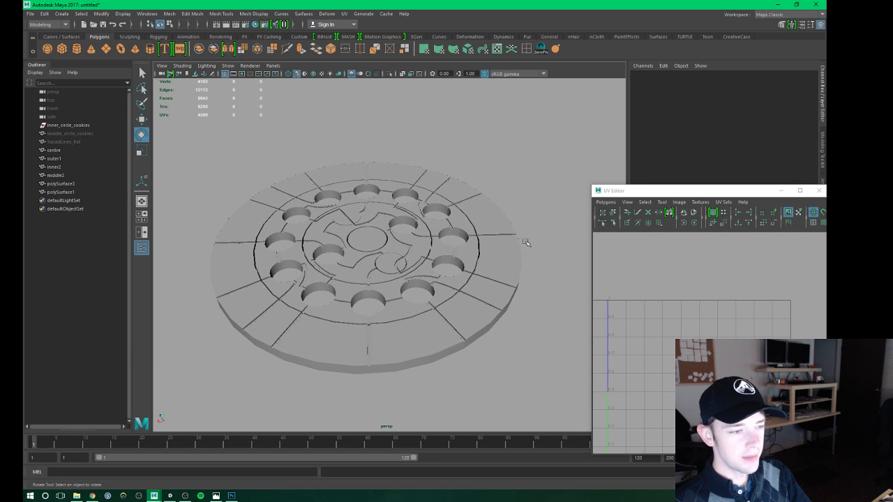
Select middle2, undo its accidental tilt and isolate it in the viewport.
left_click(410, 222)
left_click(476, 250)
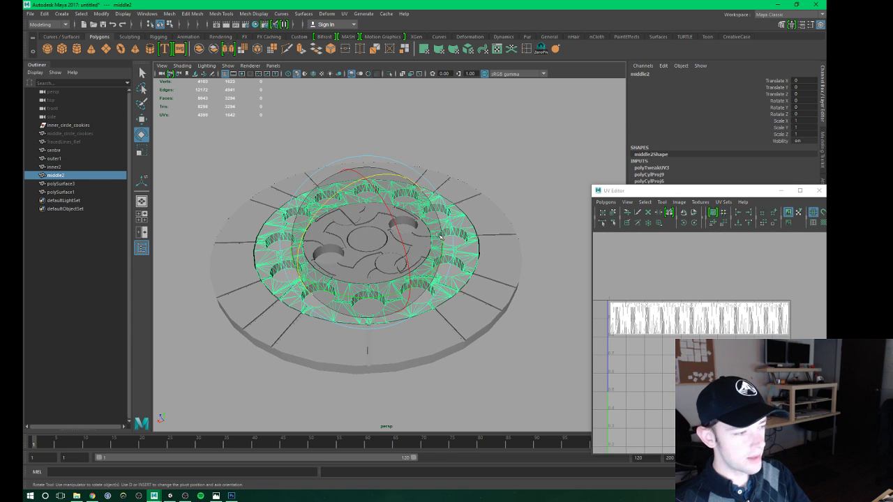
scroll(451, 247, "up", 3)
mouse_move(459, 248)
left_mouse_down()
mouse_move(466, 259)
mouse_move(450, 207)
left_mouse_up()
key("ctrl+z")
left_click(389, 73)
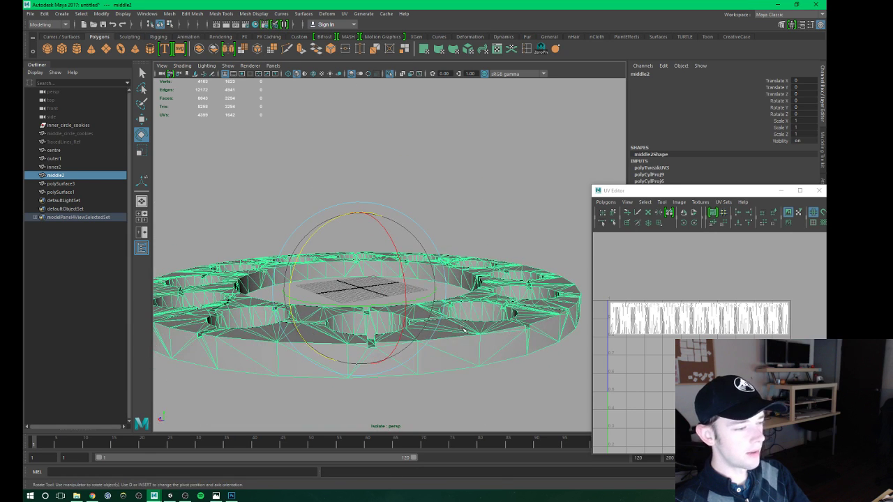
In Face mode, marquee-select middle2's side-wall faces from an edge-on view.
right_click_drag(460, 278, 459, 316)
left_click_drag(457, 314, 435, 281, "alt")
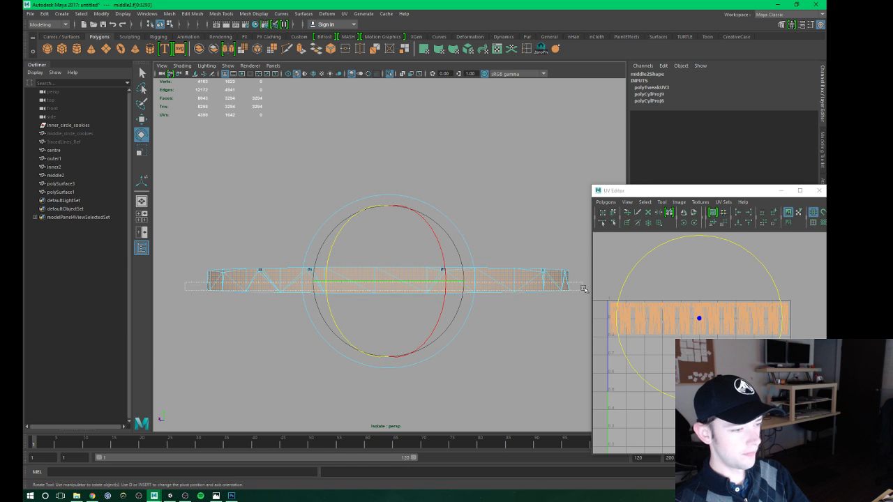
left_click_drag(496, 264, 480, 277, "alt")
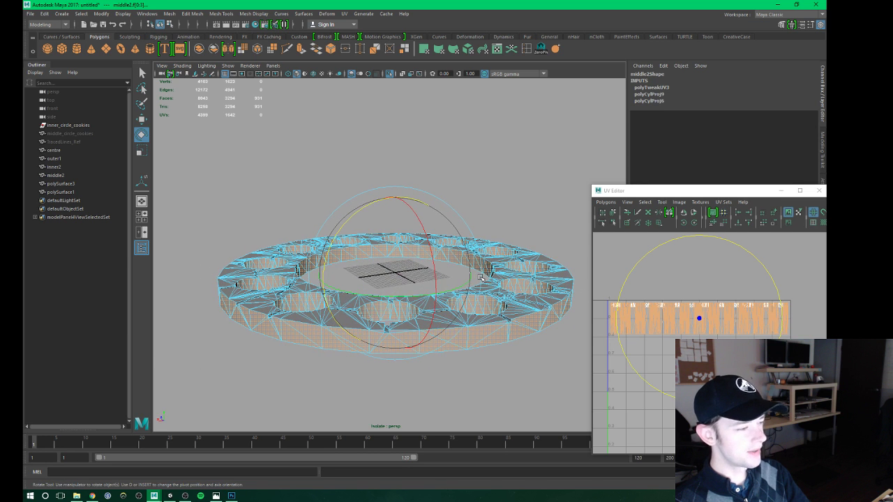
left_click_drag(511, 326, 459, 313, "alt")
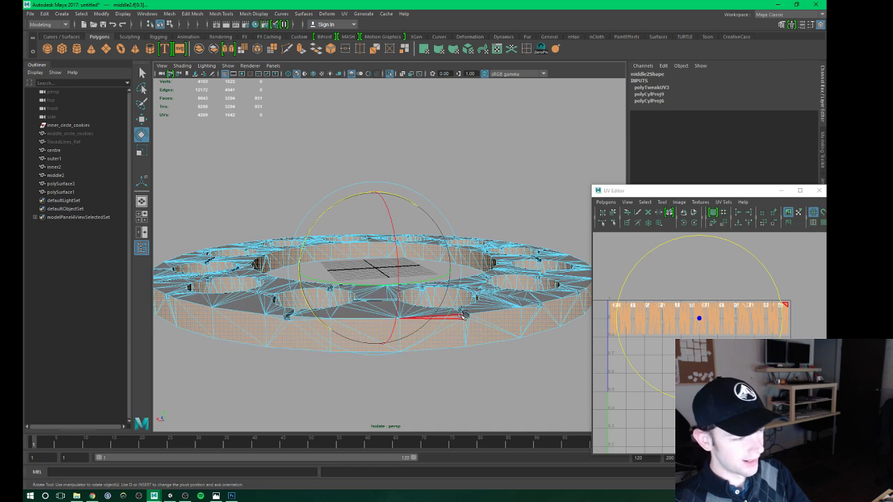
mouse_move(377, 316)
left_mouse_down("alt")
mouse_move(389, 319)
mouse_move(305, 335)
mouse_move(385, 331)
left_mouse_up("alt")
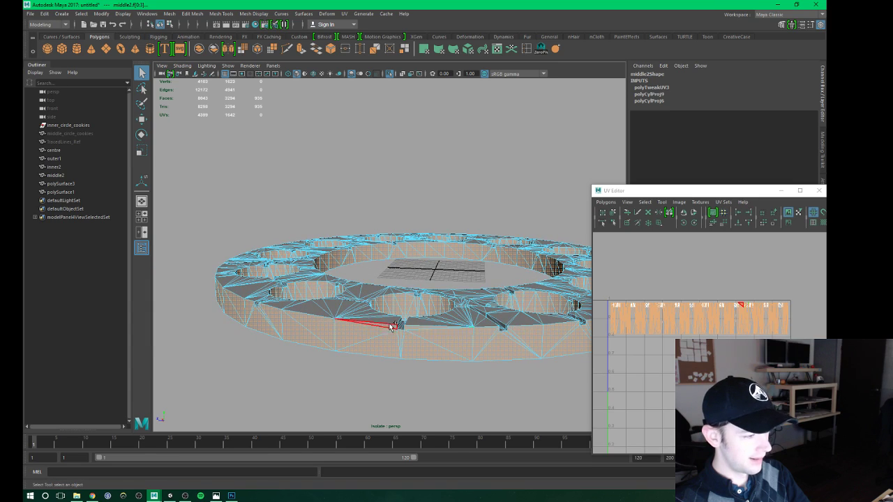
Orbit and zoom around the isolated ring to check its walls and top surface.
left_click_drag(325, 327, 338, 330, "alt")
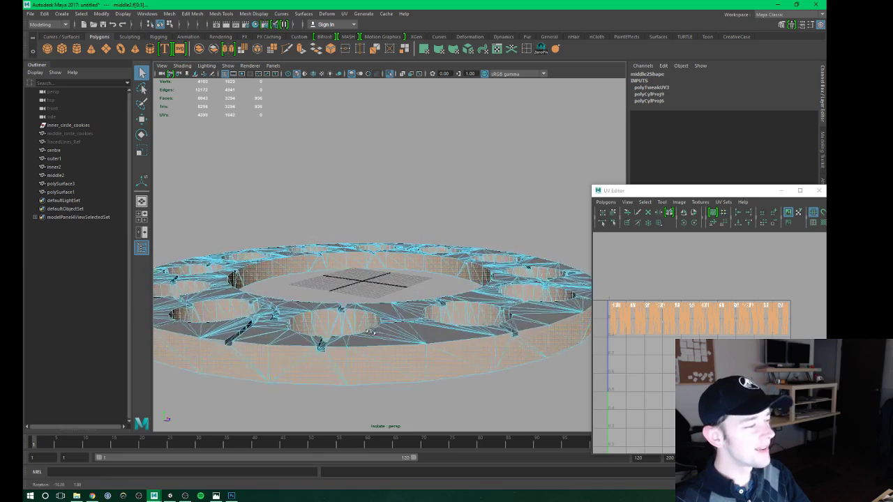
mouse_move(337, 330)
left_mouse_down("alt")
mouse_move(379, 334)
mouse_move(341, 343)
mouse_move(419, 371)
left_mouse_up("alt")
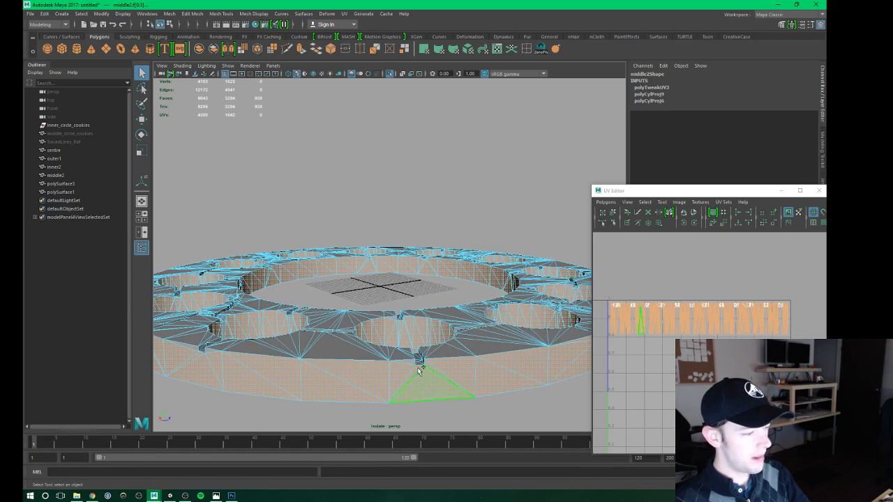
mouse_move(360, 365)
left_mouse_down("alt")
mouse_move(305, 348)
mouse_move(357, 353)
left_mouse_up("alt")
mouse_move(267, 348)
left_mouse_down("alt")
mouse_move(343, 347)
mouse_move(304, 351)
mouse_move(315, 310)
left_mouse_up("alt")
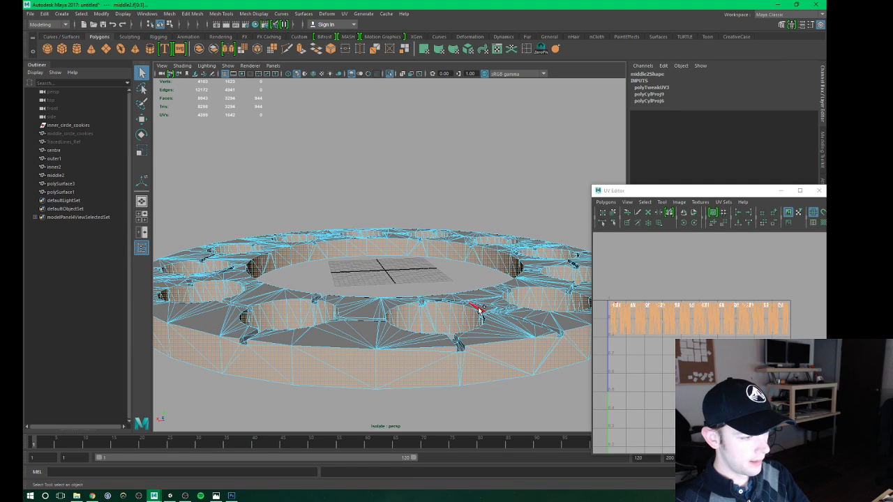
scroll(480, 315, "up", 5)
mouse_move(480, 315)
left_mouse_down("alt")
mouse_move(292, 262)
mouse_move(466, 312)
mouse_move(463, 379)
left_mouse_up("alt")
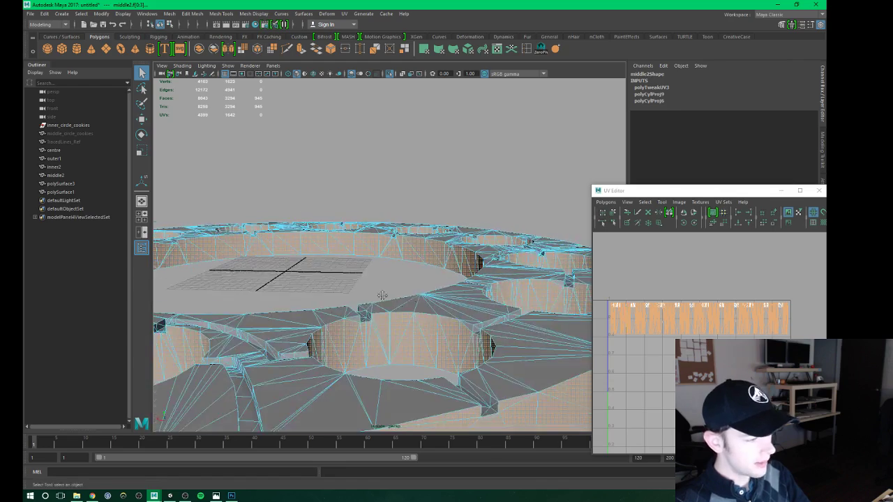
scroll(453, 303, "up", 3)
right_click_drag(463, 379, 440, 296, "alt")
scroll(439, 297, "down", 3)
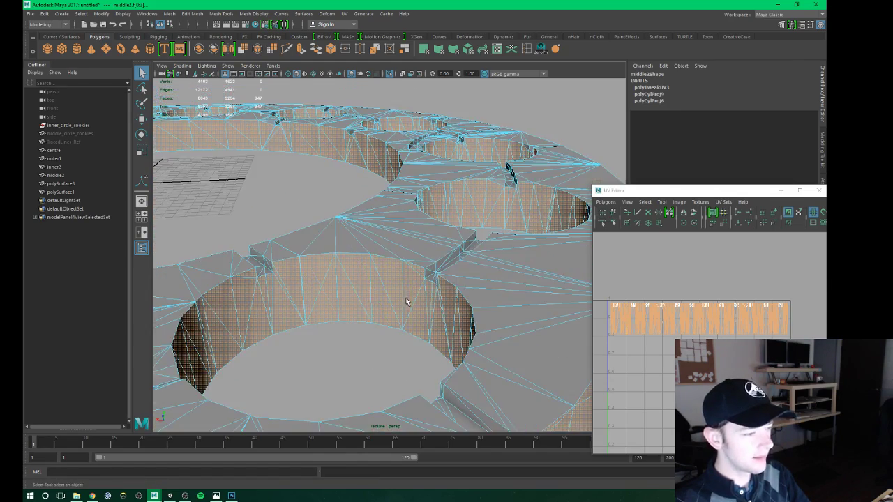
mouse_move(440, 297)
left_mouse_down("alt")
mouse_move(473, 323)
mouse_move(428, 263)
left_mouse_up("alt")
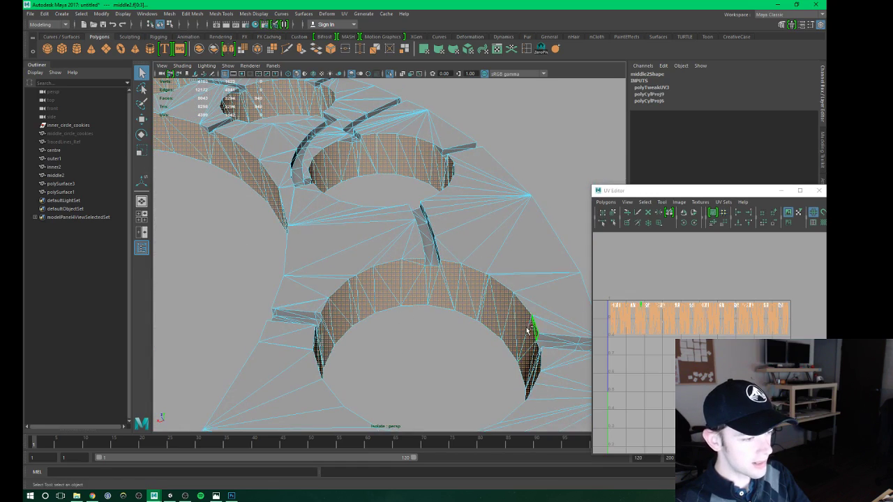
Look into each ring hole to see which hole-wall faces are still unselected.
mouse_move(529, 331)
left_mouse_down("alt")
mouse_move(468, 309)
mouse_move(456, 283)
mouse_move(490, 282)
mouse_move(380, 254)
mouse_move(269, 283)
mouse_move(355, 313)
mouse_move(409, 240)
mouse_move(472, 285)
mouse_move(482, 279)
mouse_move(409, 299)
mouse_move(489, 295)
mouse_move(451, 259)
mouse_move(459, 277)
mouse_move(489, 285)
left_mouse_up("alt")
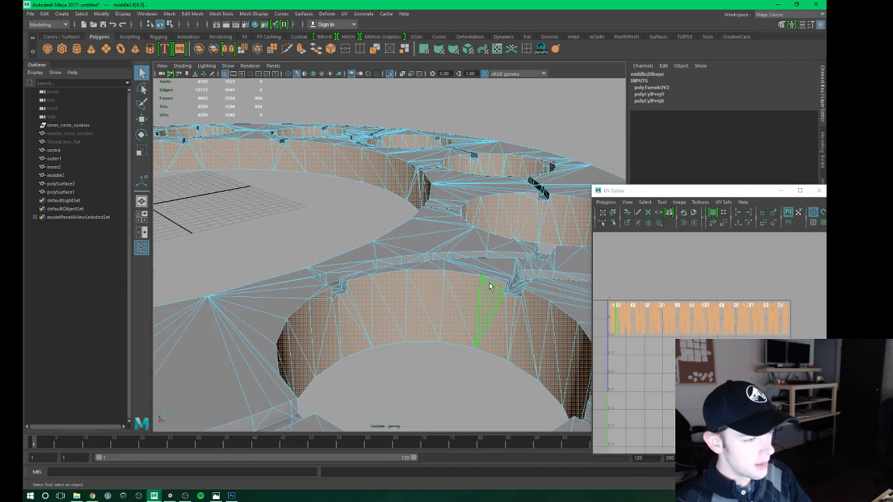
mouse_move(409, 306)
left_mouse_down("alt")
mouse_move(417, 279)
mouse_move(299, 286)
mouse_move(333, 226)
mouse_move(396, 284)
mouse_move(261, 236)
mouse_move(349, 262)
left_mouse_up("alt")
mouse_move(408, 296)
left_mouse_down("alt")
mouse_move(505, 279)
mouse_move(279, 295)
mouse_move(411, 274)
mouse_move(422, 243)
mouse_move(294, 265)
mouse_move(264, 254)
left_mouse_up("alt")
mouse_move(345, 345)
left_mouse_down("alt")
mouse_move(280, 315)
mouse_move(469, 268)
mouse_move(319, 309)
mouse_move(414, 273)
mouse_move(339, 295)
mouse_move(305, 293)
mouse_move(325, 279)
mouse_move(417, 320)
mouse_move(433, 291)
mouse_move(400, 303)
mouse_move(374, 296)
left_mouse_up("alt")
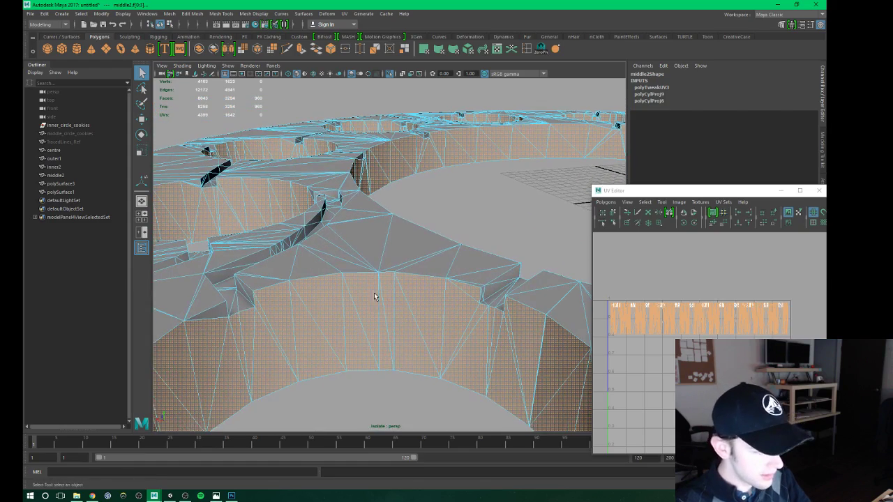
mouse_move(215, 316)
left_mouse_down("alt")
mouse_move(331, 286)
mouse_move(288, 278)
mouse_move(374, 300)
mouse_move(440, 332)
mouse_move(409, 323)
mouse_move(405, 281)
mouse_move(309, 299)
mouse_move(443, 273)
mouse_move(330, 258)
mouse_move(419, 269)
mouse_move(345, 259)
mouse_move(365, 274)
mouse_move(315, 270)
mouse_move(416, 275)
mouse_move(355, 268)
mouse_move(422, 258)
mouse_move(334, 271)
mouse_move(432, 238)
mouse_move(400, 275)
mouse_move(438, 263)
mouse_move(375, 263)
mouse_move(410, 279)
left_mouse_up("alt")
scroll(328, 286, "up", 3)
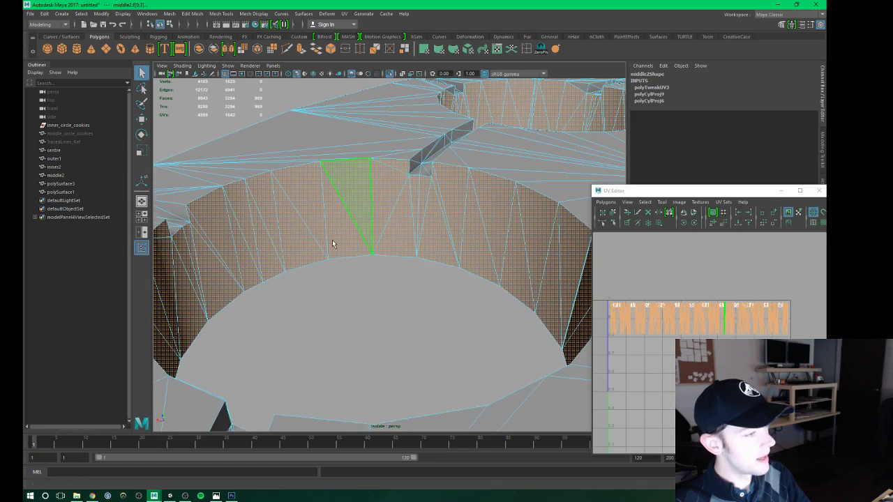
Orbit around and above the isolated middle2 ring to find hole walls missing from the selection.
mouse_move(332, 244)
left_mouse_down("alt")
mouse_move(300, 249)
mouse_move(294, 198)
left_mouse_up("alt")
left_click_drag(279, 230, 409, 229, "alt")
mouse_move(392, 278)
left_mouse_down("alt")
mouse_move(418, 235)
mouse_move(462, 301)
mouse_move(376, 279)
mouse_move(429, 277)
mouse_move(395, 288)
left_mouse_up("alt")
mouse_move(321, 249)
left_mouse_down("alt")
mouse_move(328, 241)
mouse_move(275, 243)
mouse_move(345, 247)
mouse_move(334, 219)
mouse_move(401, 249)
mouse_move(378, 247)
mouse_move(428, 243)
mouse_move(291, 215)
mouse_move(415, 255)
mouse_move(395, 255)
mouse_move(312, 210)
left_mouse_up("alt")
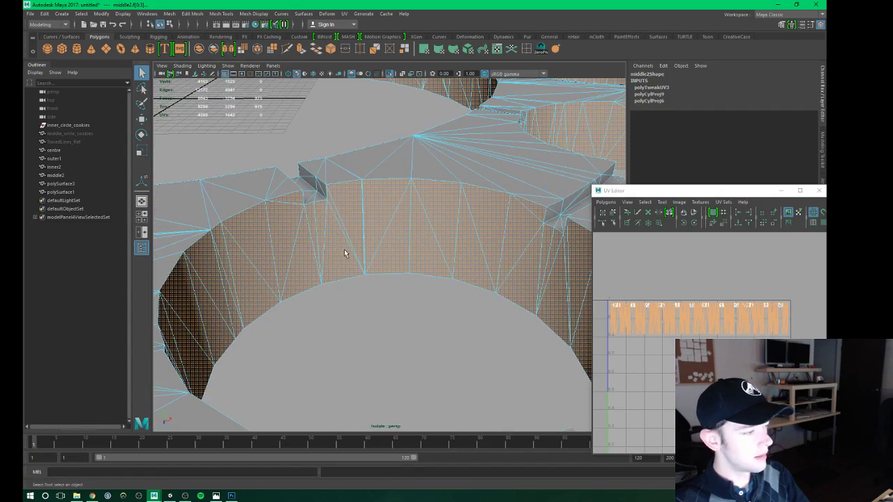
mouse_move(344, 253)
left_mouse_down("alt")
mouse_move(456, 230)
mouse_move(328, 243)
left_mouse_up("alt")
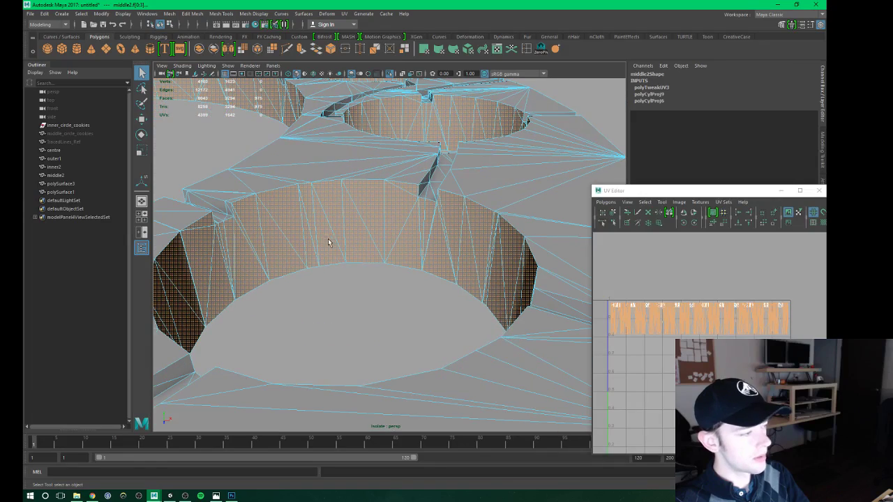
mouse_move(443, 155)
left_mouse_down("alt")
mouse_move(429, 232)
mouse_move(415, 195)
mouse_move(363, 148)
mouse_move(414, 186)
mouse_move(503, 197)
mouse_move(186, 311)
mouse_move(390, 284)
mouse_move(355, 279)
mouse_move(318, 324)
mouse_move(470, 230)
mouse_move(439, 216)
mouse_move(418, 219)
mouse_move(439, 205)
mouse_move(269, 212)
mouse_move(398, 224)
mouse_move(438, 213)
mouse_move(408, 222)
mouse_move(376, 264)
mouse_move(514, 215)
mouse_move(317, 267)
mouse_move(393, 288)
mouse_move(380, 293)
mouse_move(389, 300)
mouse_move(241, 219)
mouse_move(340, 231)
mouse_move(412, 259)
left_mouse_up("alt")
mouse_move(516, 264)
left_mouse_down("alt")
mouse_move(456, 258)
mouse_move(464, 286)
left_mouse_up("alt")
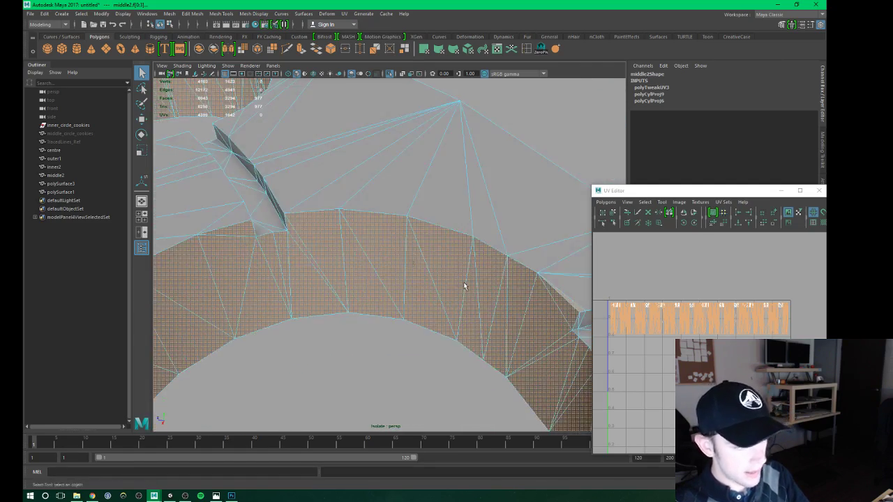
mouse_move(377, 235)
left_mouse_down("alt")
mouse_move(441, 249)
mouse_move(373, 259)
mouse_move(484, 211)
mouse_move(339, 299)
mouse_move(499, 224)
mouse_move(469, 211)
mouse_move(423, 263)
mouse_move(379, 275)
mouse_move(430, 277)
mouse_move(277, 277)
mouse_move(245, 236)
left_mouse_up("alt")
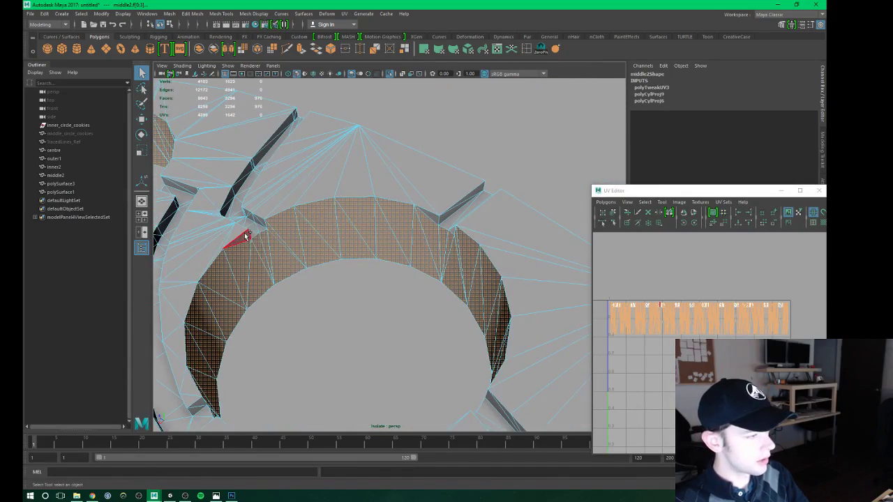
mouse_move(427, 219)
left_mouse_down("alt")
mouse_move(299, 293)
mouse_move(429, 220)
left_mouse_up("alt")
mouse_move(377, 248)
left_mouse_down("alt")
mouse_move(415, 296)
mouse_move(467, 253)
left_mouse_up("alt")
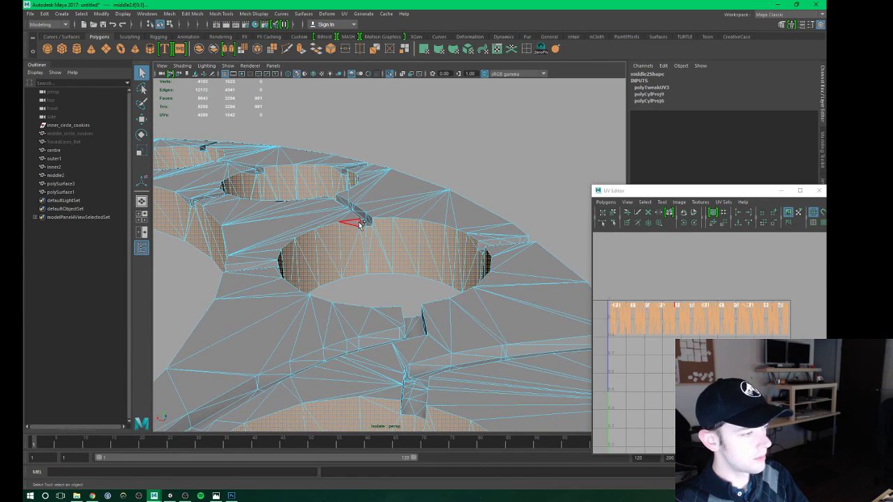
Add the last two missed hole-wall faces on middle2's ring arc to the selection.
left_click_drag(360, 225, 294, 293, "alt")
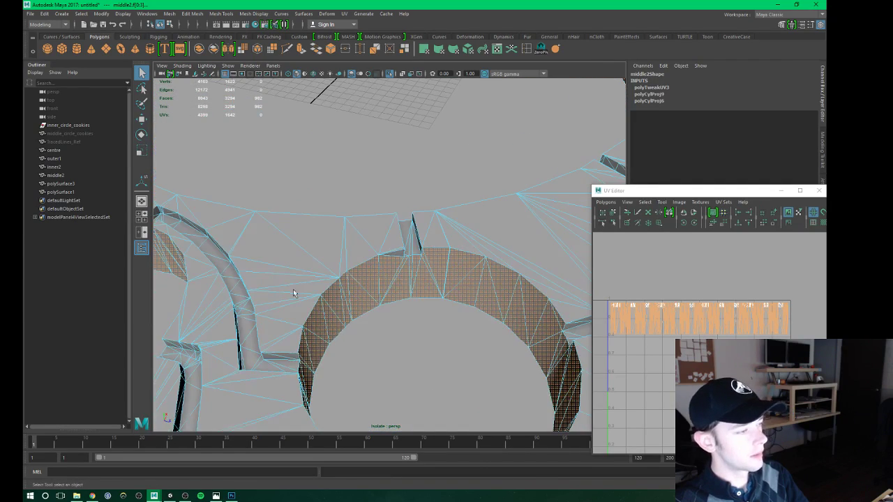
left_click_drag(401, 257, 374, 201, "alt")
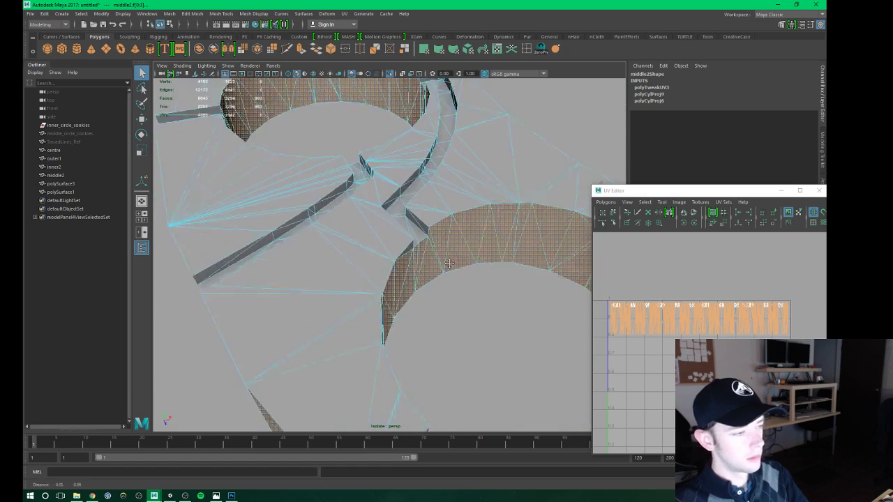
mouse_move(453, 309)
left_mouse_down("alt")
mouse_move(318, 279)
mouse_move(403, 215)
mouse_move(309, 233)
mouse_move(291, 162)
left_mouse_up("alt")
left_click_drag(402, 242, 388, 176, "alt")
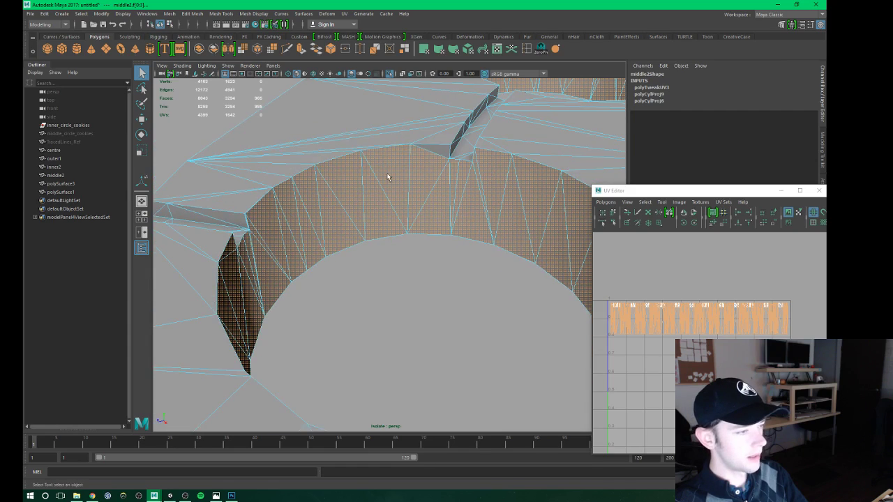
left_click(443, 157)
mouse_move(443, 156)
left_mouse_down("alt")
mouse_move(469, 193)
mouse_move(430, 262)
mouse_move(378, 252)
mouse_move(337, 259)
mouse_move(328, 242)
mouse_move(463, 255)
mouse_move(373, 276)
mouse_move(293, 266)
mouse_move(318, 191)
mouse_move(256, 241)
mouse_move(349, 291)
mouse_move(514, 253)
mouse_move(299, 250)
mouse_move(418, 243)
mouse_move(522, 98)
mouse_move(400, 265)
mouse_move(261, 228)
mouse_move(328, 214)
mouse_move(333, 293)
mouse_move(279, 255)
mouse_move(351, 222)
mouse_move(356, 265)
mouse_move(362, 230)
mouse_move(374, 249)
left_mouse_up("alt")
left_click(391, 241)
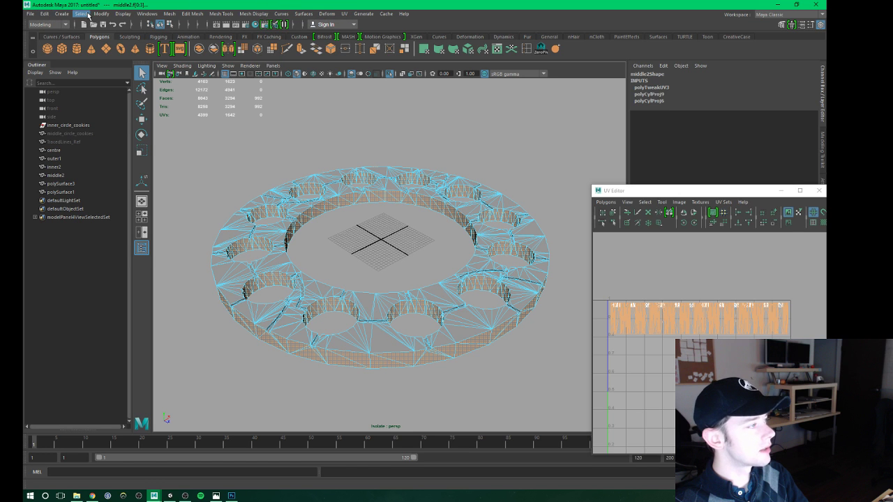
Invert the face selection and planar-project middle2's top faces with Rotate X 90.
left_click(82, 14)
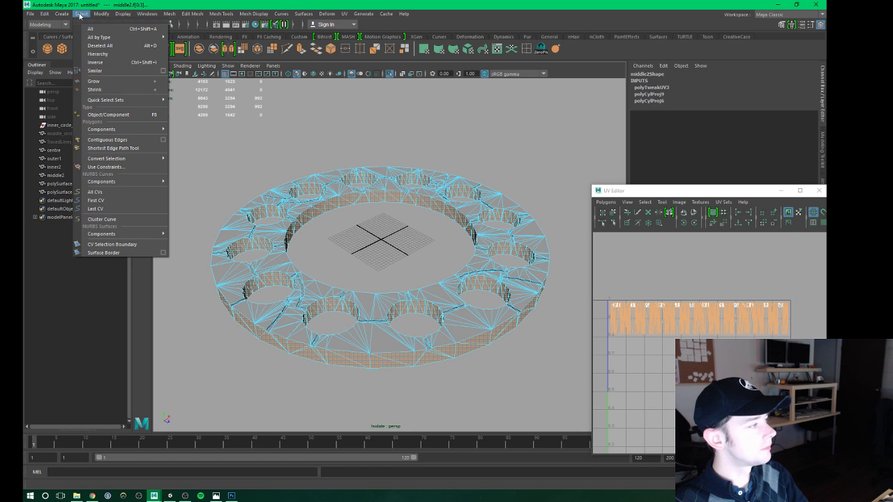
left_click(98, 63)
left_click(344, 13)
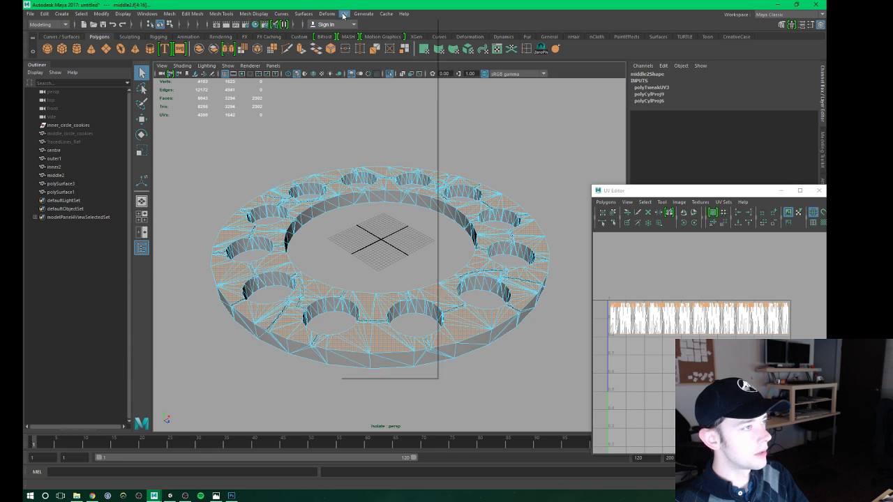
left_click(371, 105)
type("90")
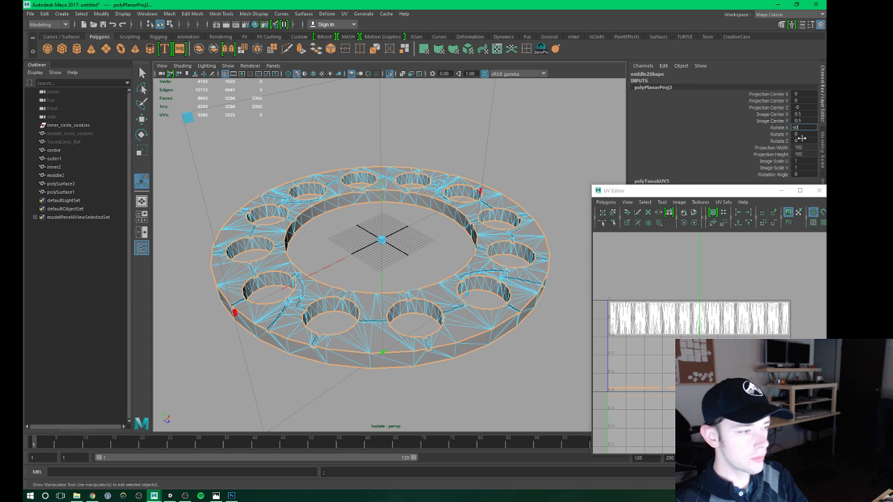
key("Return")
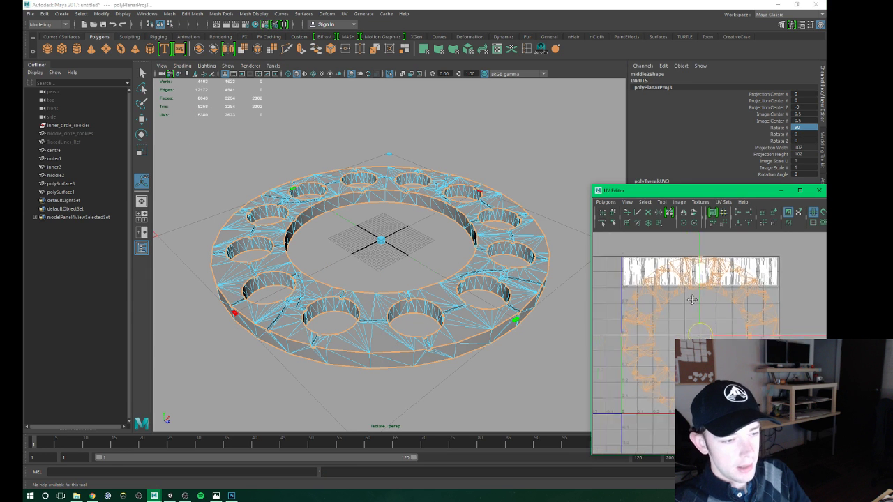
scroll(692, 299, "up", 2)
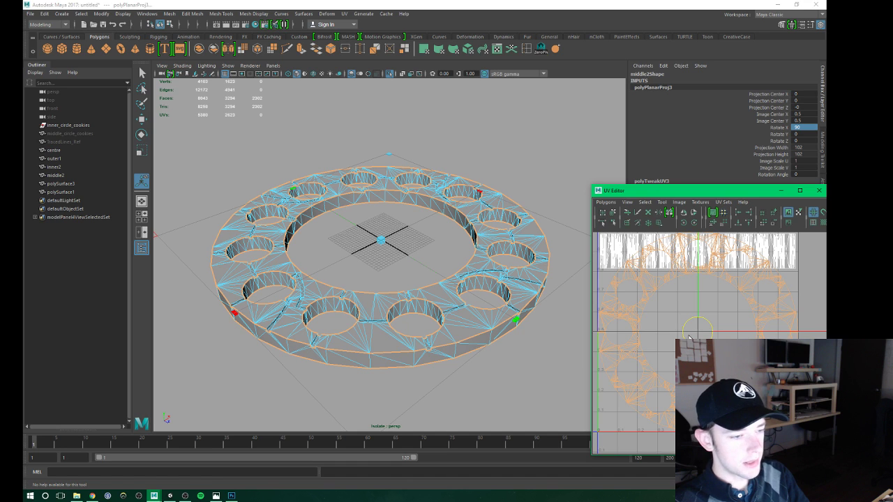
left_click_drag(689, 337, 646, 335)
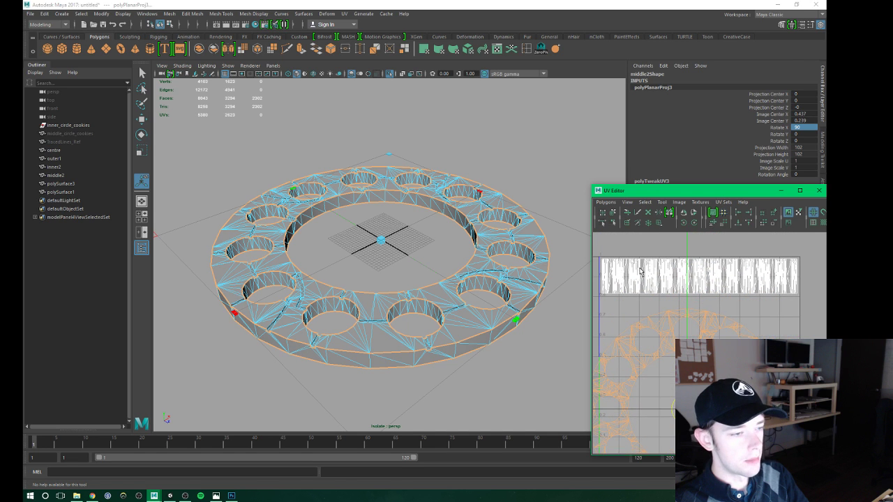
Select several of middle2's hole-wall UV strips and squash them vertically.
right_click_drag(634, 280, 599, 269)
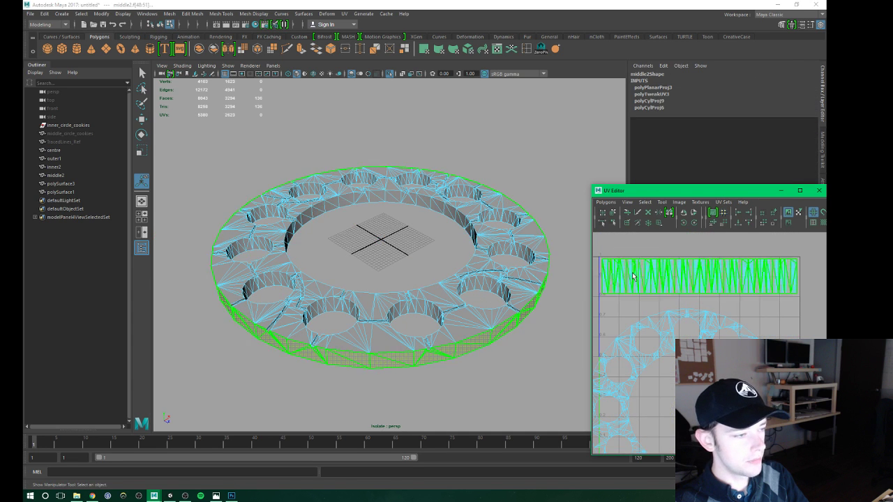
left_click(651, 276)
left_click(664, 274)
key("w")
left_click(681, 272)
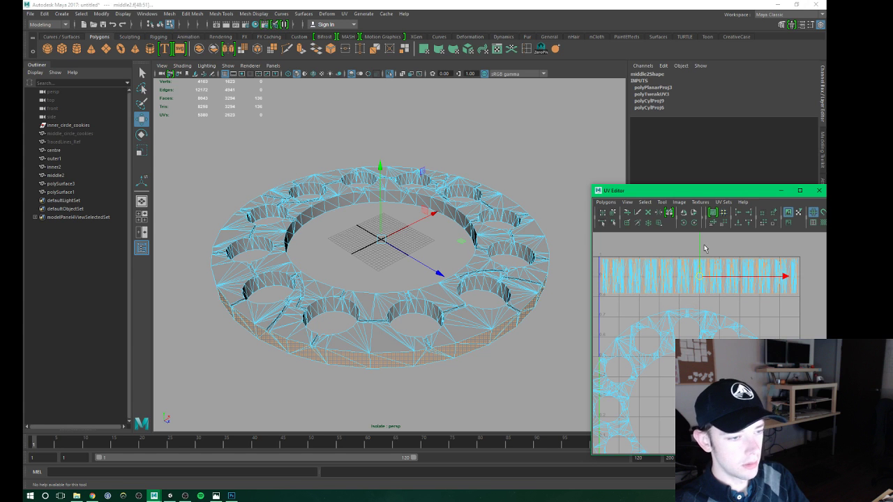
left_click(683, 269)
left_click_drag(652, 252, 733, 296)
key("r")
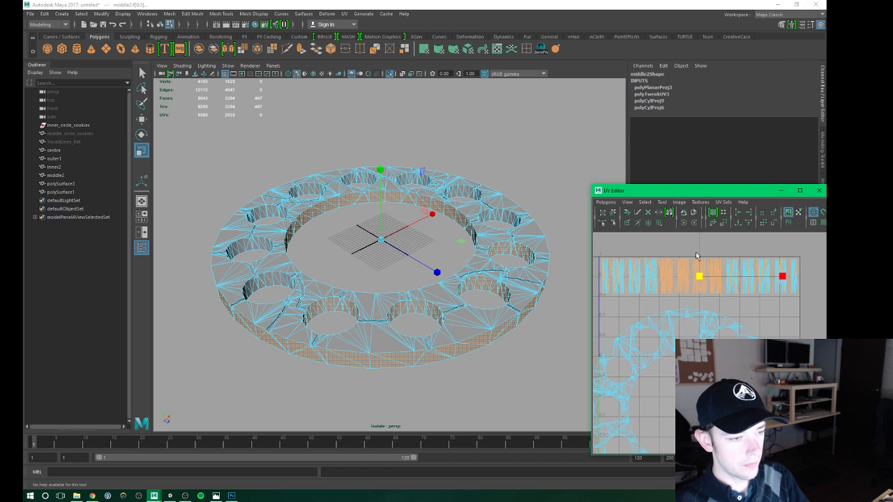
middle_click_drag(690, 266, 697, 301, "alt")
left_click_drag(705, 237, 707, 270)
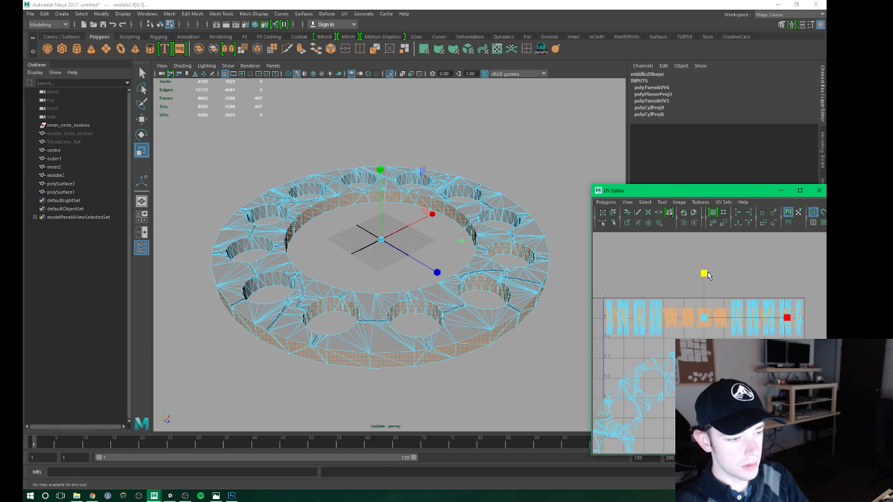
Adjust the outer wall UV strips' height and line them up with the rest, then deselect.
left_click(611, 282)
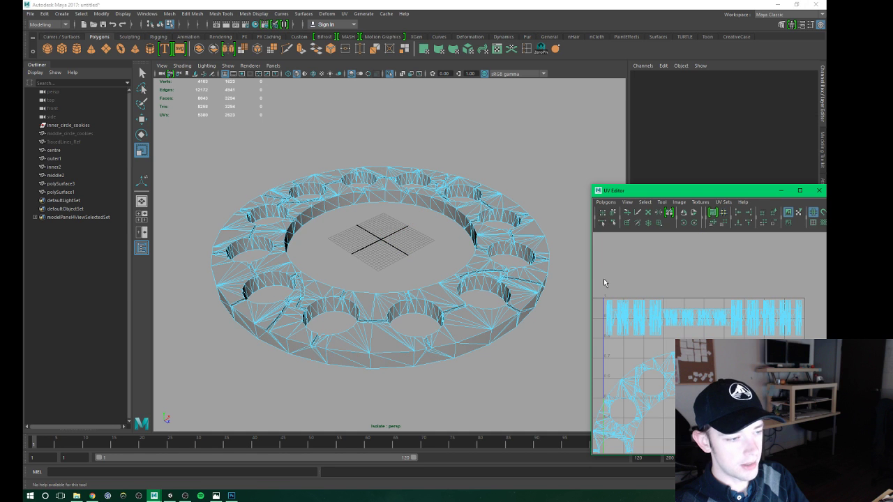
left_click_drag(605, 279, 813, 311)
left_click_drag(704, 237, 705, 245)
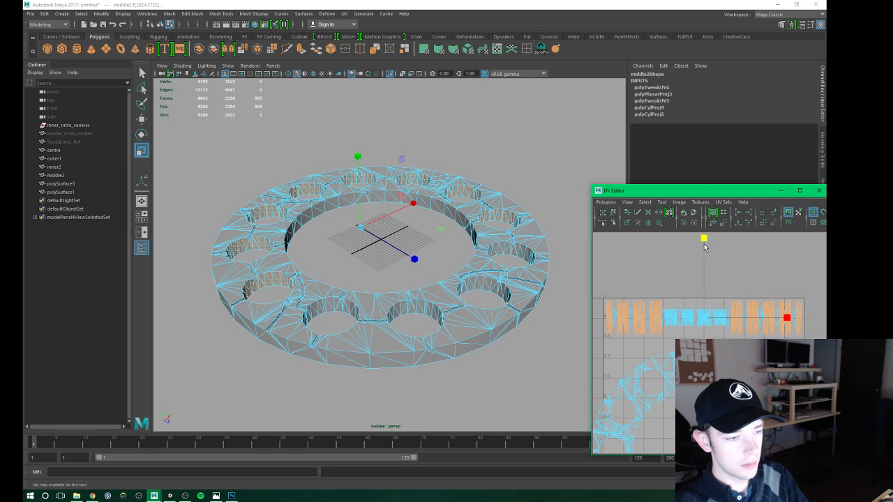
key("w")
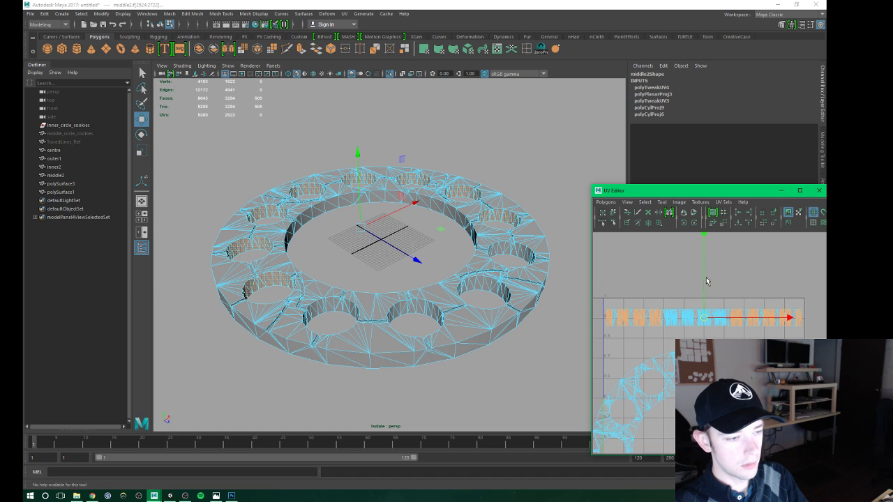
left_click_drag(707, 241, 712, 255)
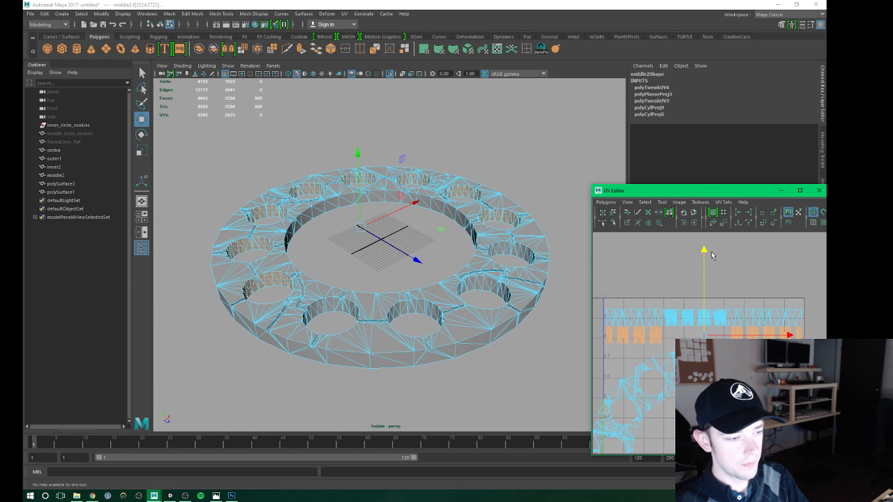
left_click_drag(704, 253, 711, 236)
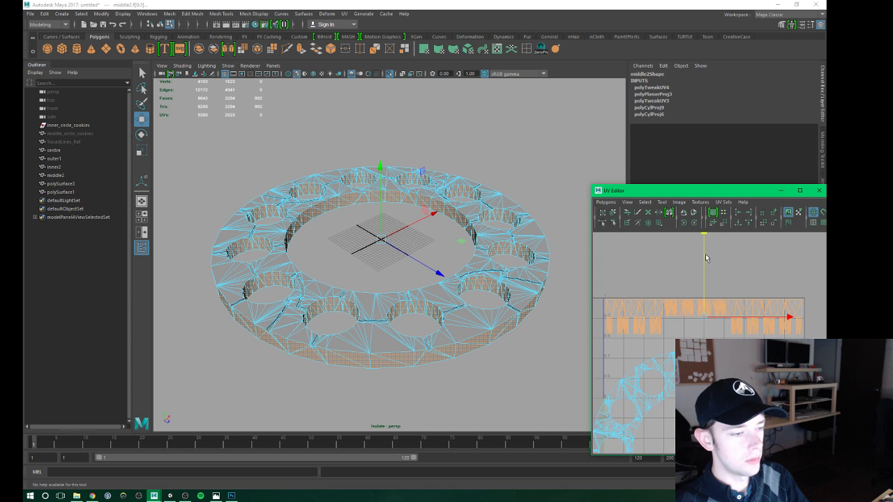
scroll(706, 258, "up", 3)
left_click(707, 279)
Shrink middle2's top ring UV shell and move it to the left.
scroll(657, 304, "down", 3)
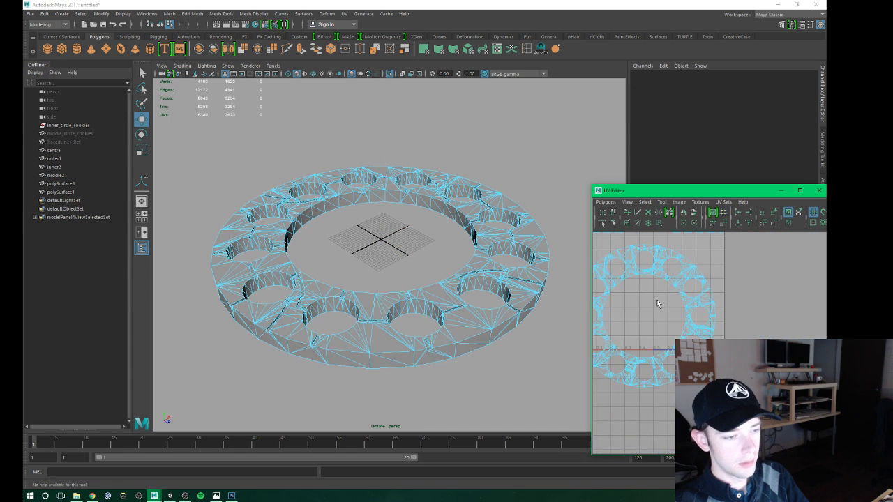
scroll(657, 304, "up", 2)
left_click(698, 303)
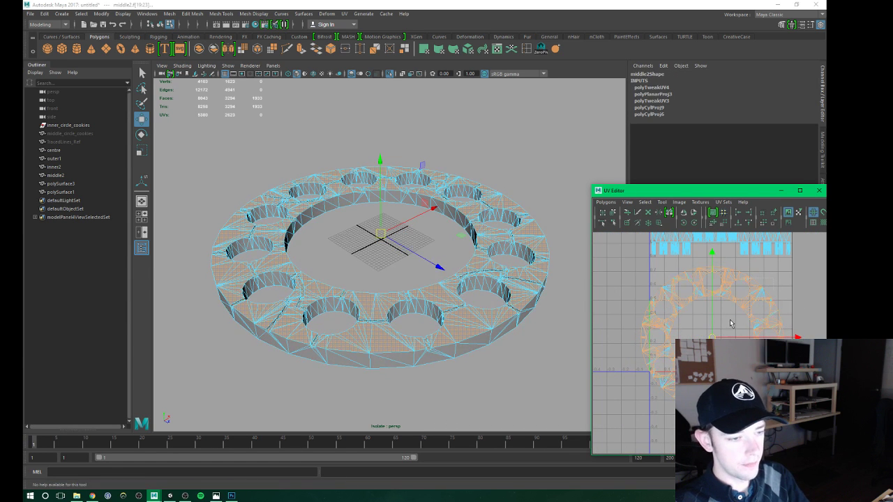
key("r")
middle_click_drag(731, 323, 665, 375)
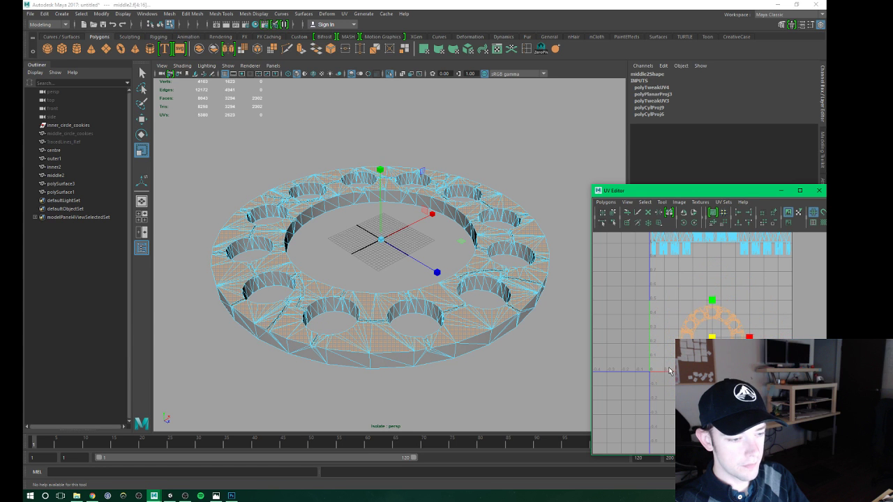
key("w")
left_click_drag(712, 337, 684, 337)
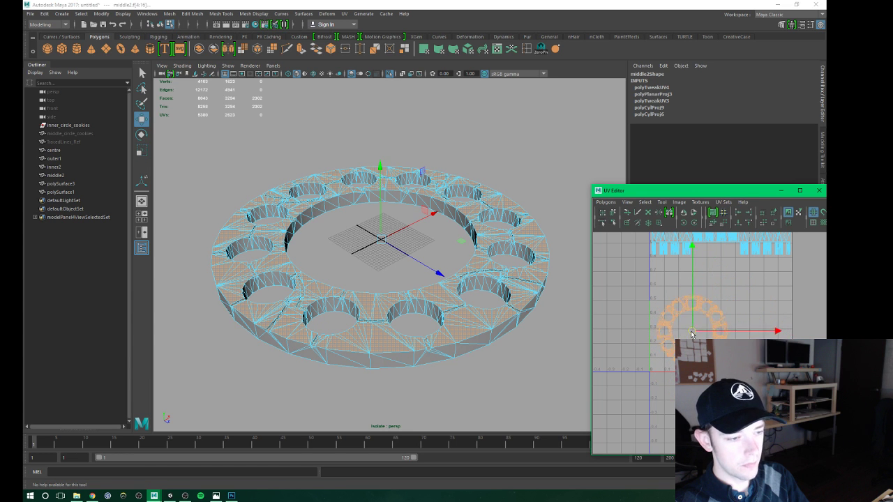
middle_click_drag(687, 337, 653, 344, "alt")
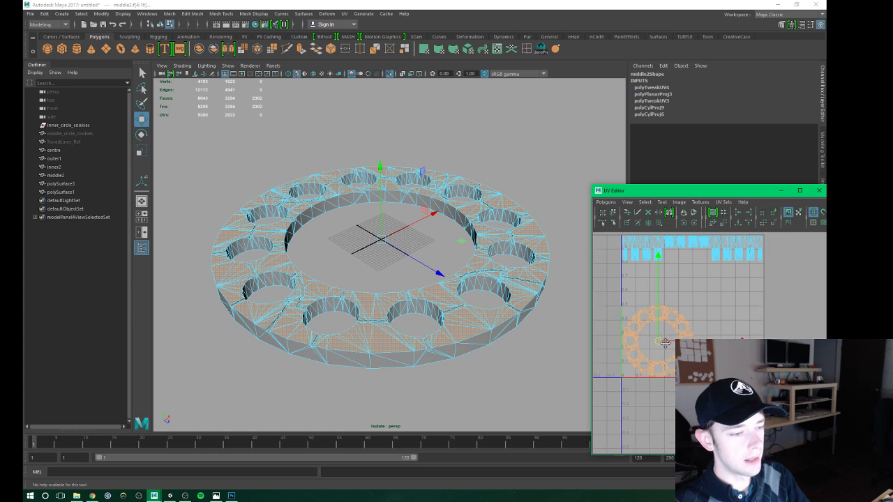
left_click(669, 309)
Scale and position the left and right ring UV shells side by side.
left_click(692, 324)
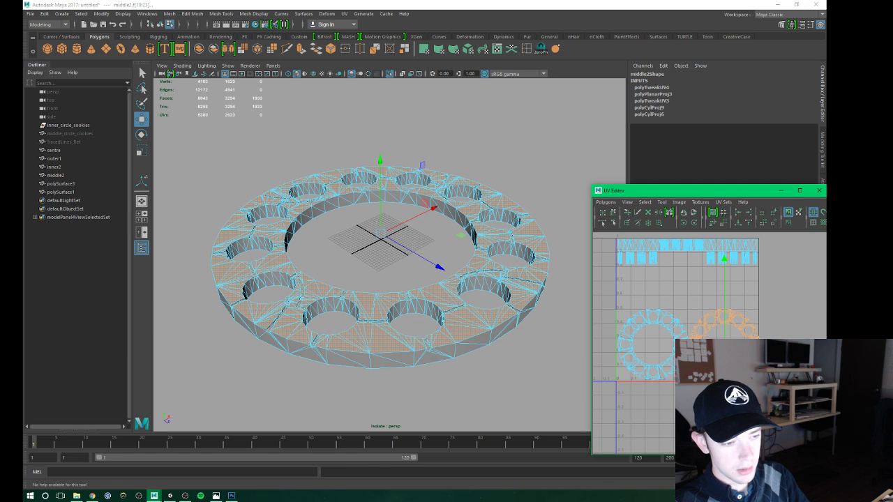
left_click(672, 328)
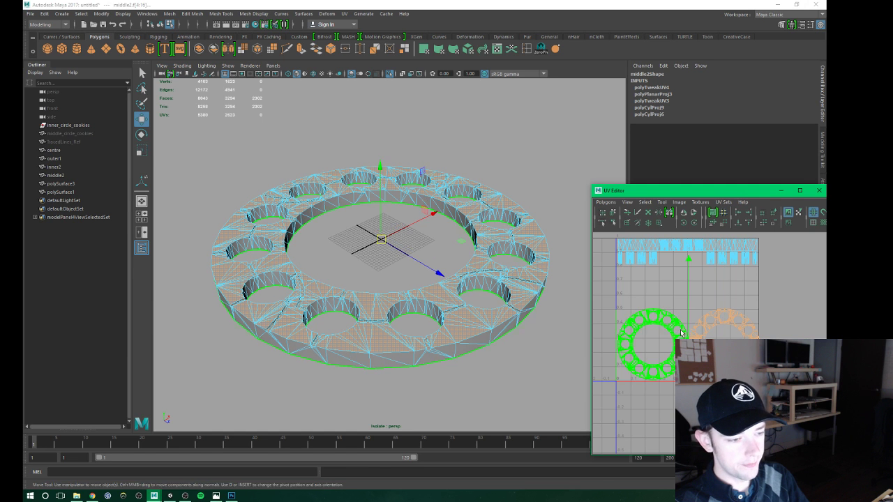
key("r")
left_click(653, 342)
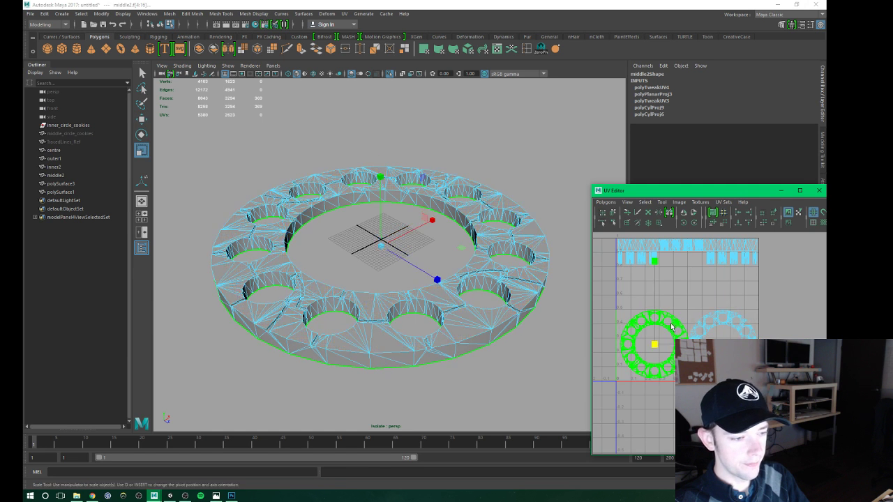
key("w")
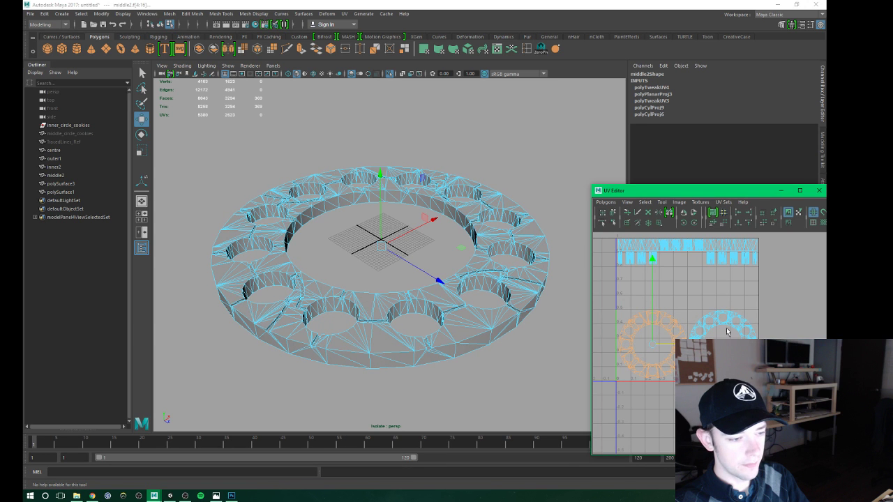
left_click(727, 332)
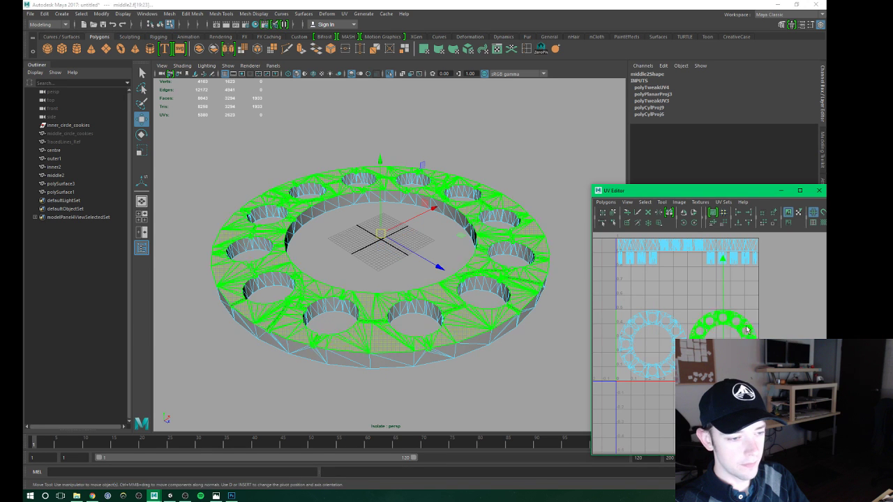
left_click(672, 290)
middle_click_drag(672, 290, 665, 302, "alt")
Stretch the top wall strips taller, move them down toward the rings, and return to object mode.
left_click(663, 277)
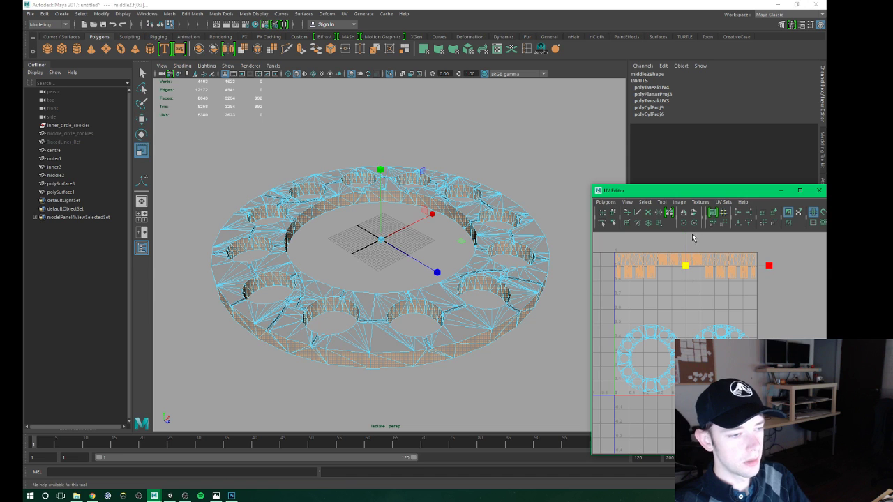
middle_click_drag(686, 250, 711, 328, "alt")
left_click_drag(697, 250, 701, 174)
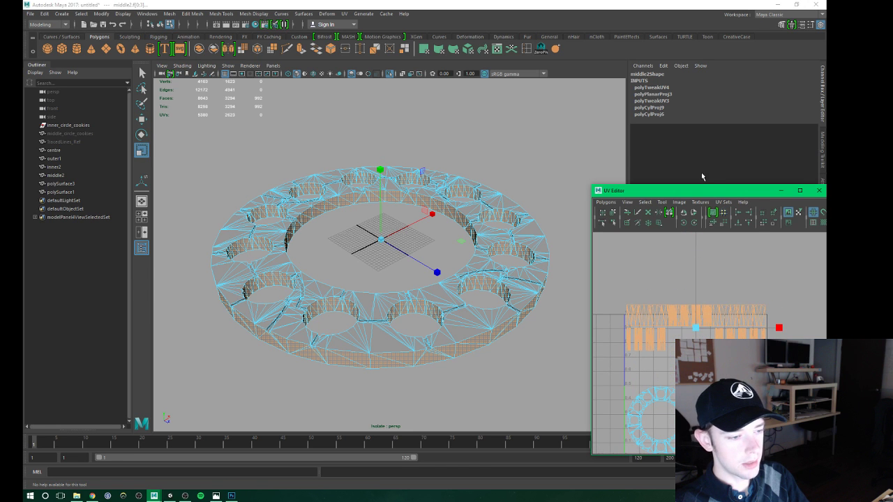
key("w")
left_click_drag(695, 245, 700, 262)
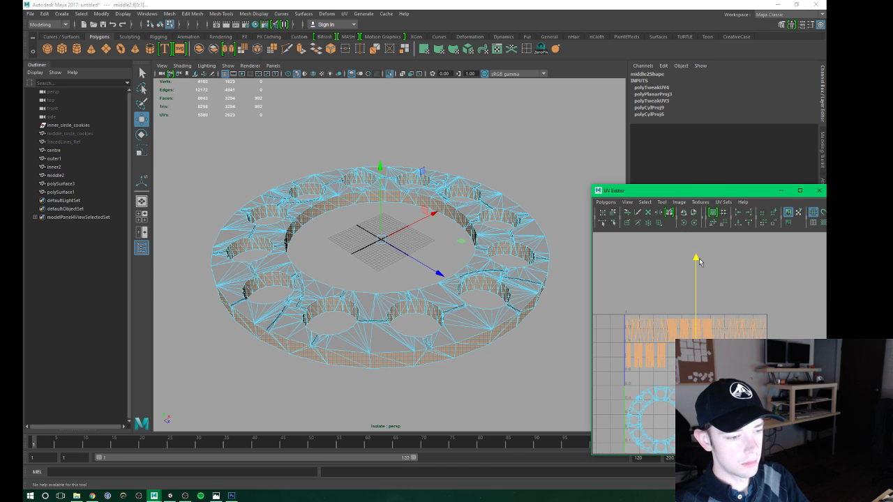
left_click(658, 274)
right_click_drag(473, 221, 499, 181)
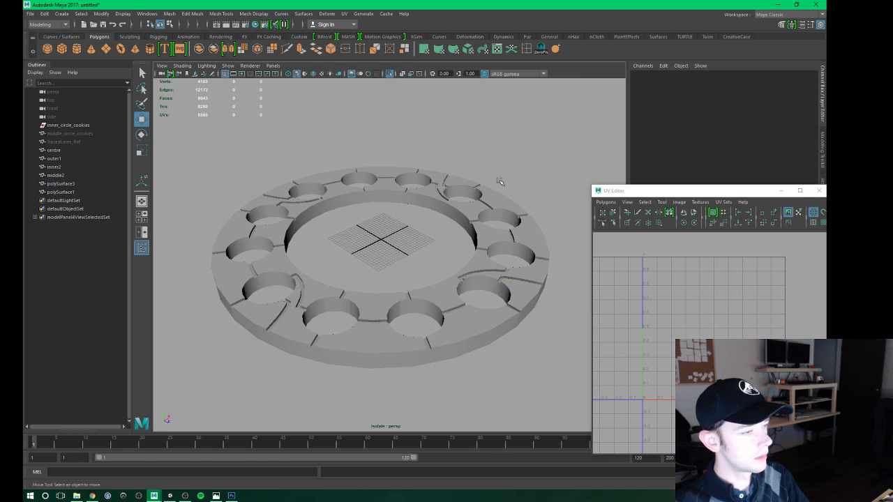
Show all hub parts, save the scene as Hub_Design3.mb, and select the inner2 ring.
left_click_drag(359, 242, 362, 160, "alt")
left_click(388, 74)
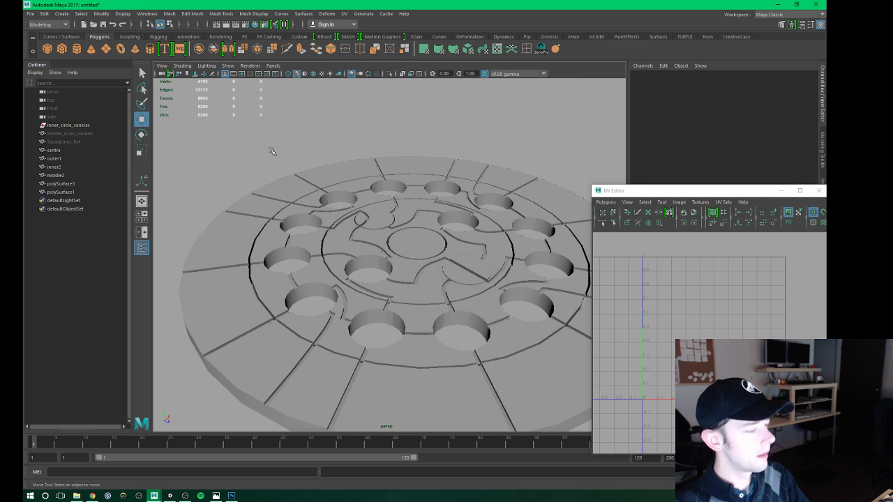
left_click(31, 14)
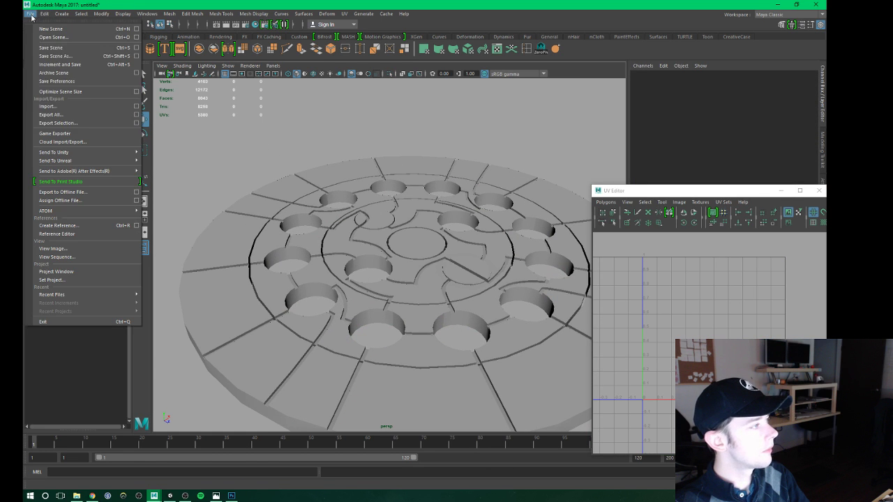
left_click(62, 56)
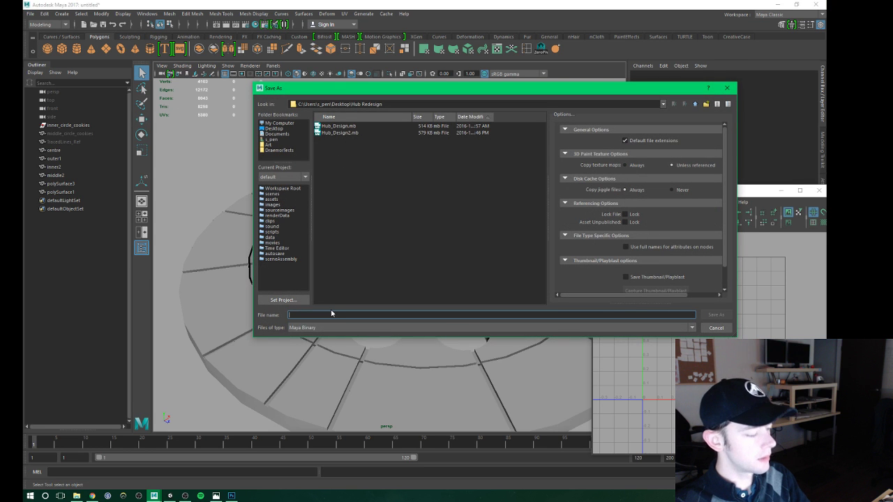
type("Hub__")
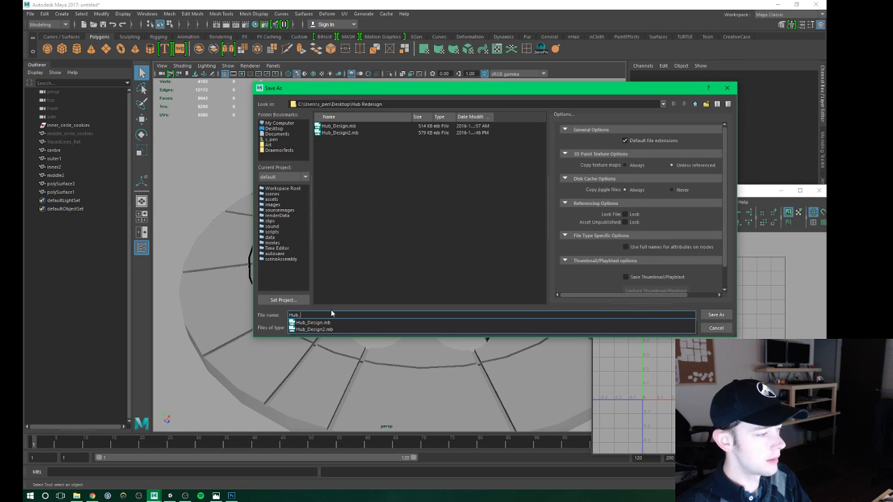
type("gn3")
key("Return")
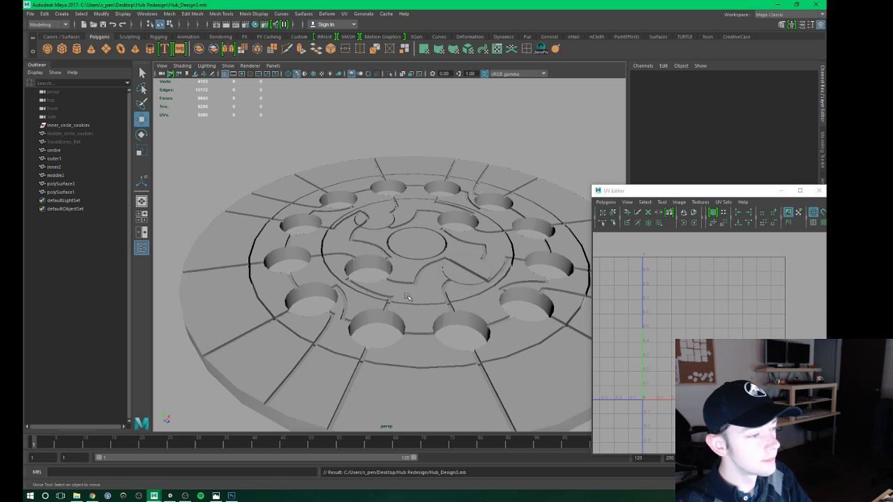
left_click_drag(331, 310, 382, 286, "alt")
left_click(382, 286)
Apply a cylindrical UV projection (polyCylProj10) to inner2, inspect it, and return to object mode.
scroll(383, 286, "up", 5)
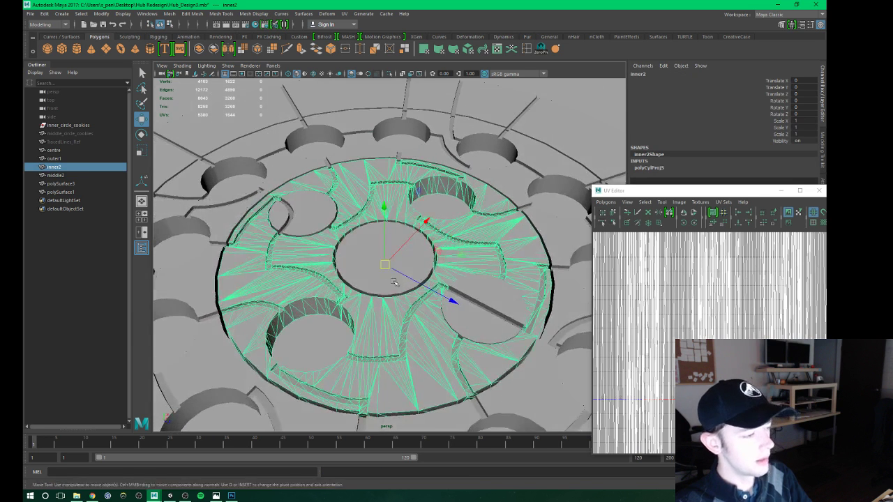
left_click(344, 13)
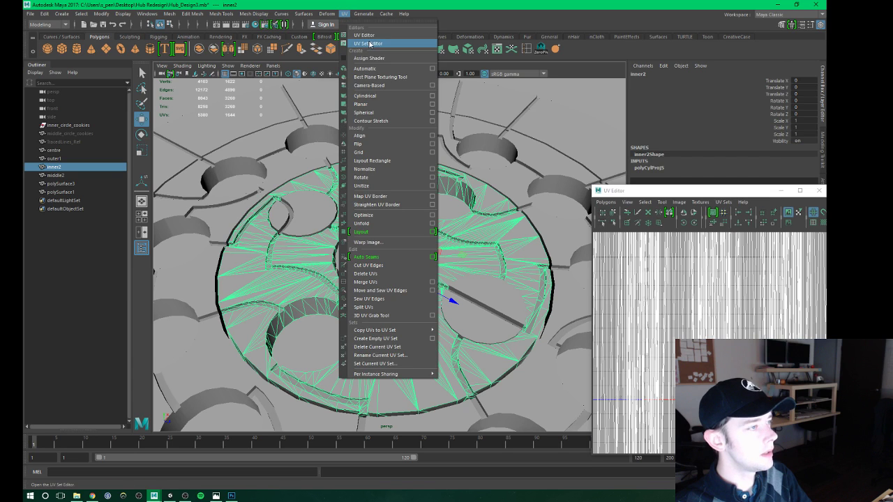
left_click(389, 113)
left_click_drag(389, 113, 400, 299, "alt")
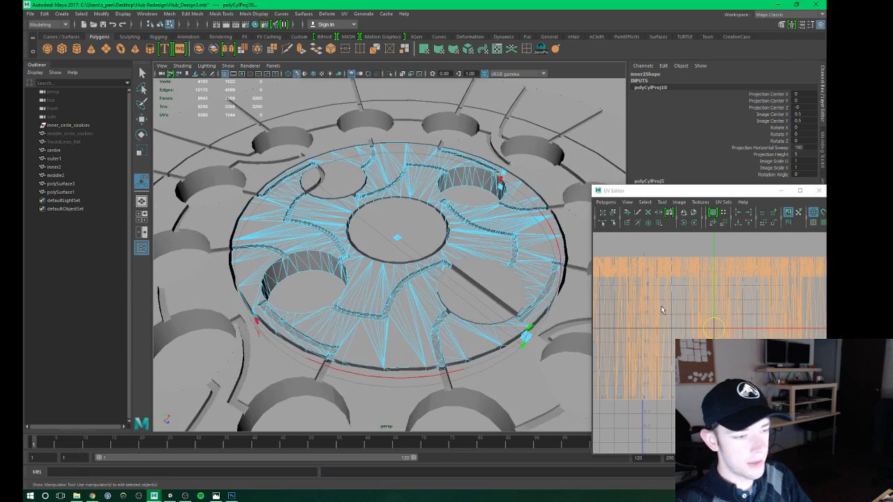
scroll(663, 300, "down", 1)
scroll(690, 293, "down", 2)
left_click_drag(687, 193, 621, 144)
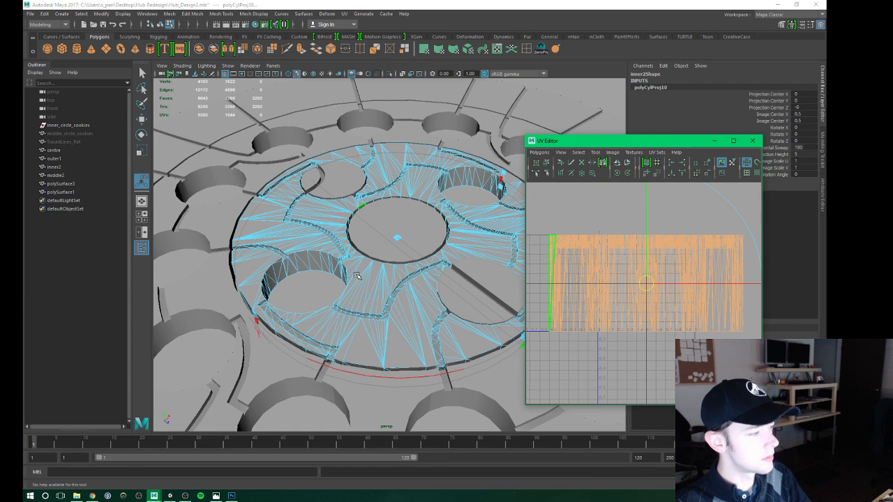
left_click_drag(309, 261, 377, 263, "alt")
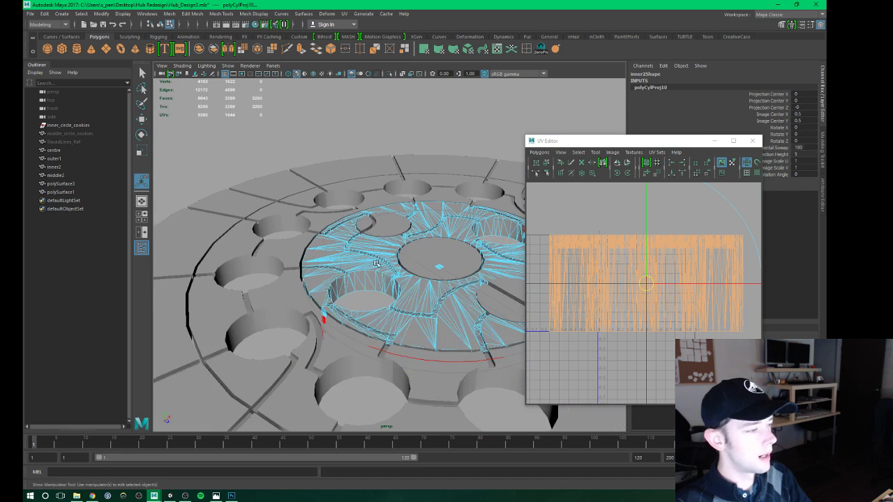
right_click_drag(383, 247, 384, 234)
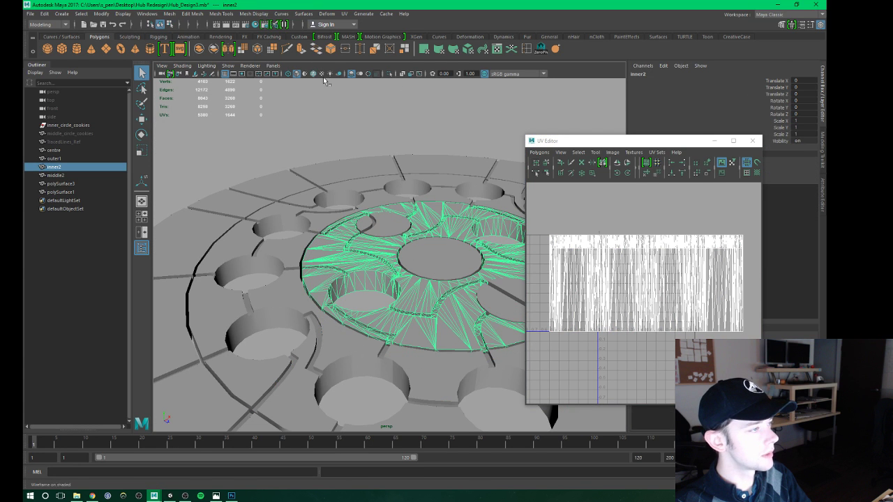
Isolate inner2 and marquee-select about 415 of its wall faces.
left_click(391, 73)
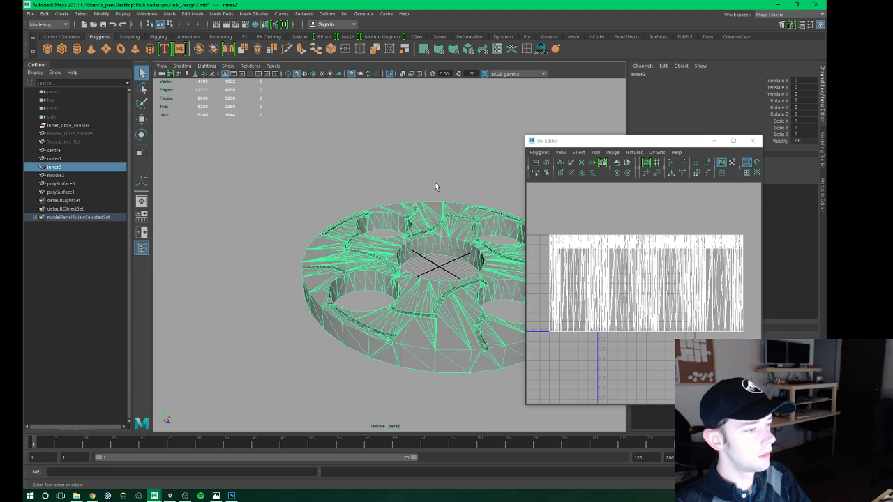
left_click_drag(437, 188, 363, 208, "alt")
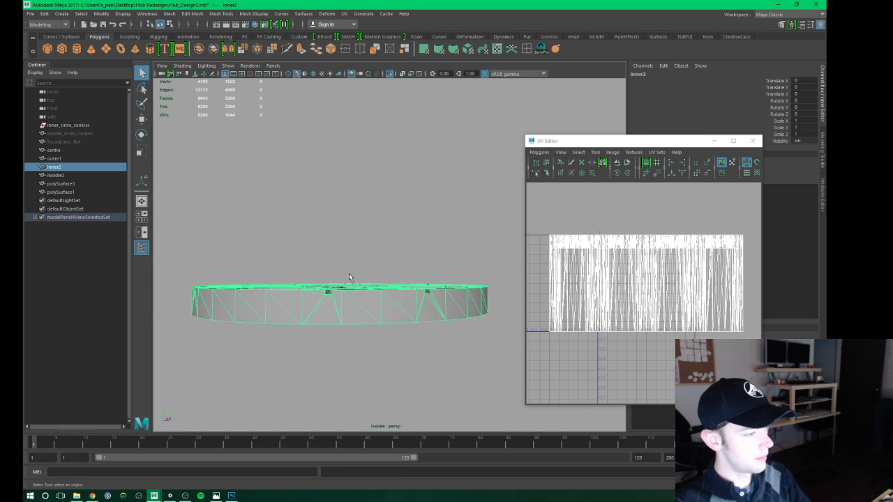
right_click_drag(353, 279, 359, 290)
left_click_drag(364, 280, 357, 280, "alt")
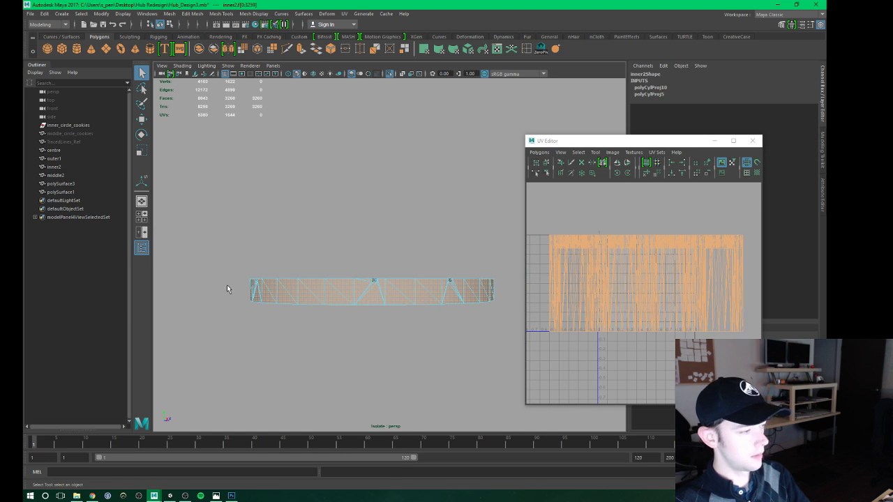
mouse_move(505, 295)
left_mouse_down()
mouse_move(383, 223)
mouse_move(460, 260)
mouse_move(349, 259)
mouse_move(379, 305)
mouse_move(304, 262)
mouse_move(339, 276)
mouse_move(370, 273)
left_mouse_up()
Add the missed thin faces around the first gaps, removing one wrongly picked face.
left_click(363, 272)
left_click(304, 264)
left_click(314, 259)
left_click(373, 270)
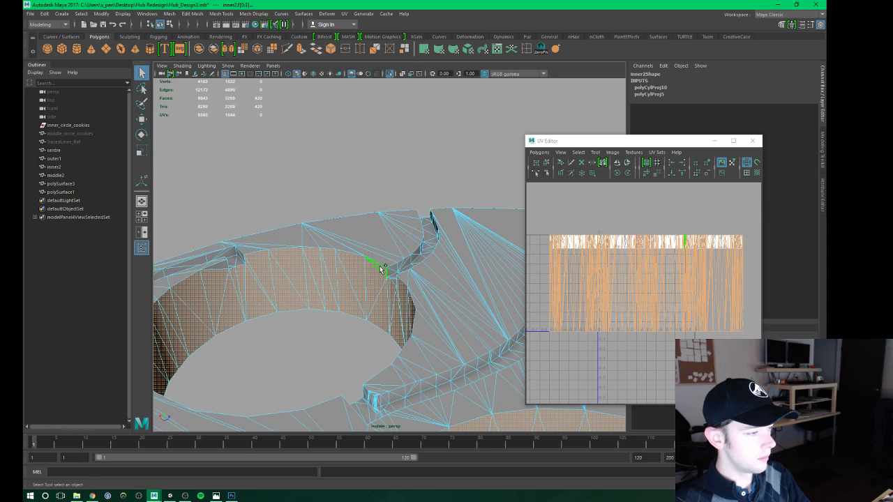
left_click_drag(381, 269, 383, 238, "alt")
mouse_move(452, 288)
left_mouse_down("alt")
mouse_move(328, 281)
mouse_move(356, 303)
mouse_move(402, 246)
mouse_move(434, 252)
mouse_move(347, 260)
left_mouse_up("alt")
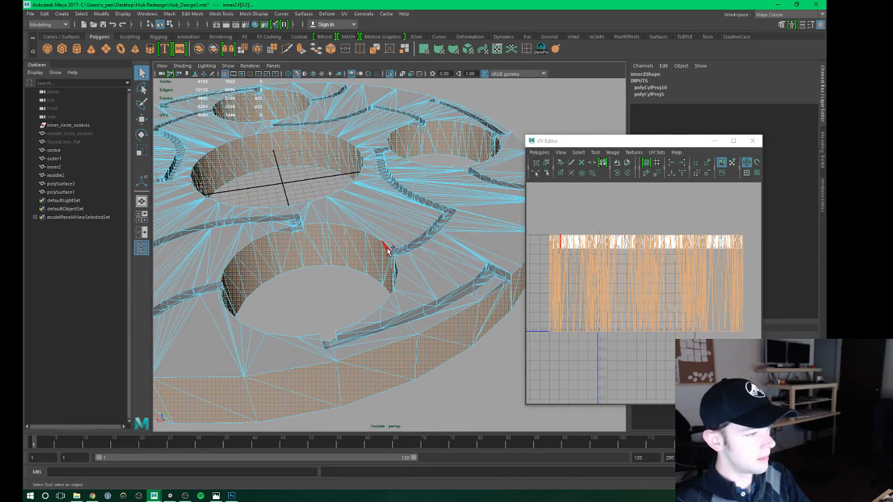
left_click(291, 235)
key("f")
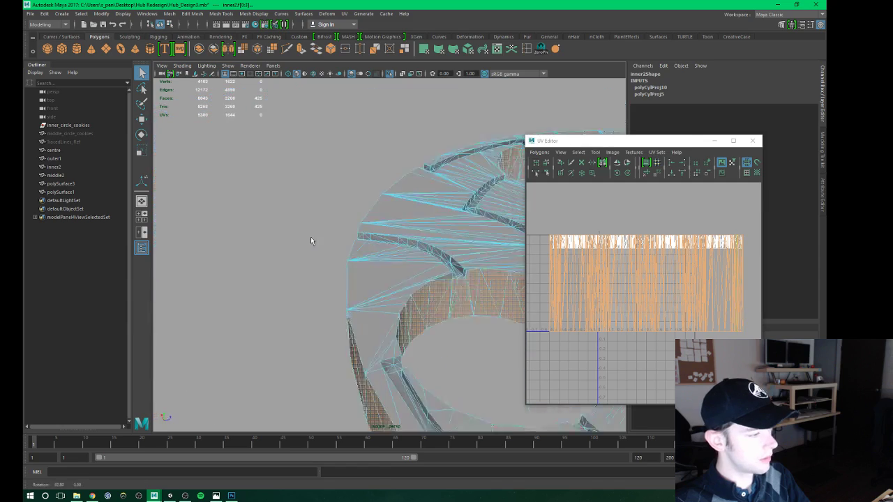
Add the remaining missed faces around the ring until about 431 faces are selected.
mouse_move(454, 285)
left_mouse_down("alt")
mouse_move(399, 225)
mouse_move(414, 222)
mouse_move(321, 216)
mouse_move(367, 215)
mouse_move(229, 192)
left_mouse_up("alt")
left_click(419, 217)
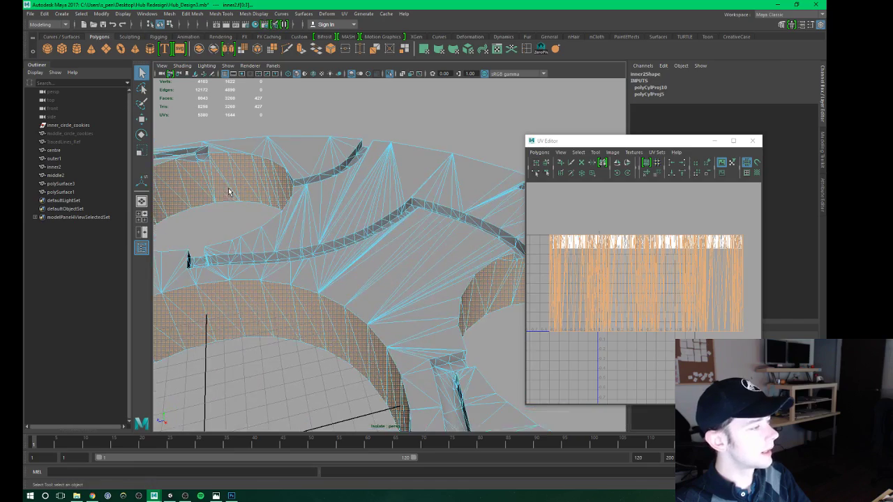
left_click(189, 160)
mouse_move(189, 159)
left_mouse_down("alt")
mouse_move(314, 230)
mouse_move(423, 255)
mouse_move(426, 345)
mouse_move(446, 358)
mouse_move(422, 212)
left_mouse_up("alt")
scroll(416, 209, "up", 3)
scroll(386, 241, "down", 3)
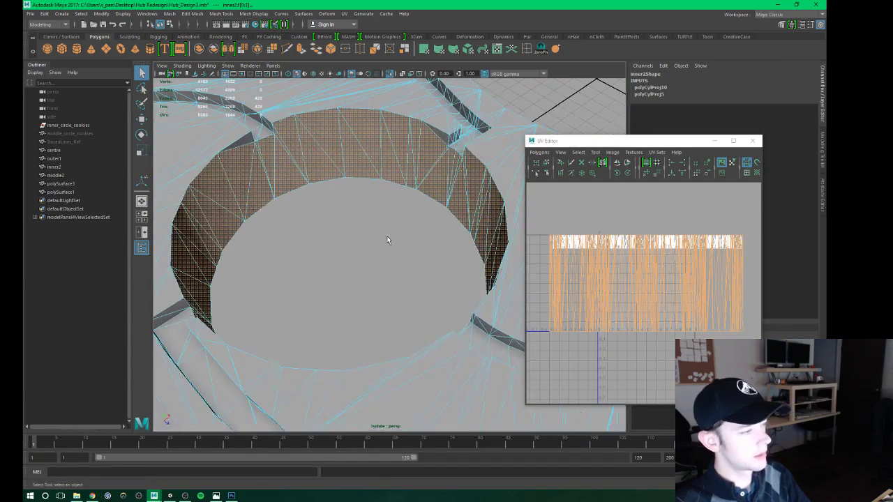
left_click(235, 144)
mouse_move(236, 144)
left_mouse_down("alt")
mouse_move(300, 206)
mouse_move(302, 250)
mouse_move(370, 303)
mouse_move(438, 261)
mouse_move(419, 279)
mouse_move(446, 272)
mouse_move(426, 293)
mouse_move(441, 292)
mouse_move(396, 263)
mouse_move(425, 268)
left_mouse_up("alt")
left_click(370, 304)
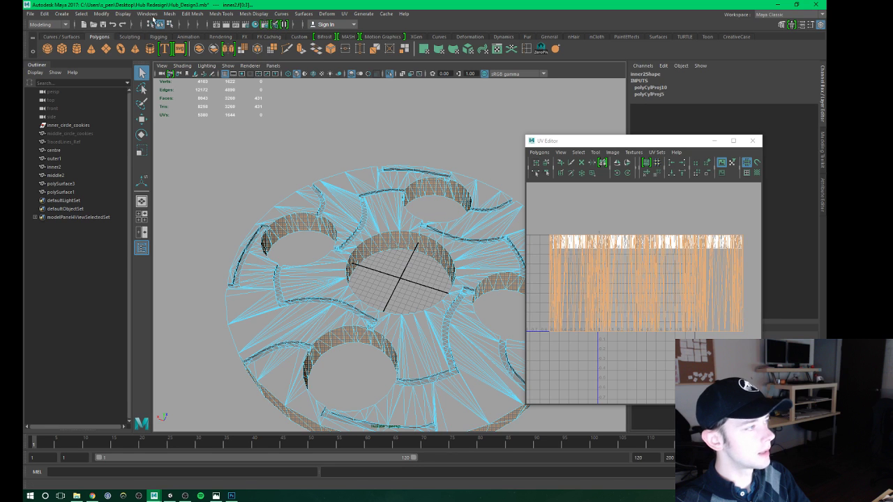
Invert the selection and planar-project inner2's remaining faces with Rotate X 90.
left_click(77, 14)
left_click(97, 60)
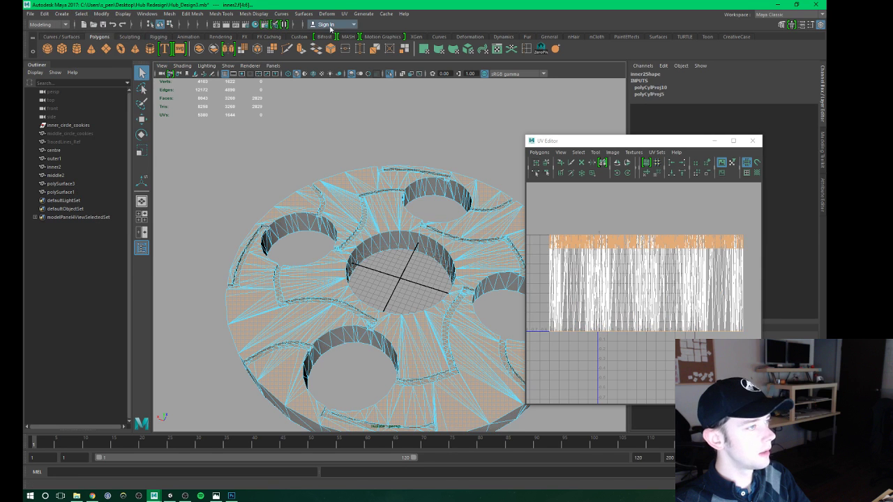
left_click(344, 13)
left_click(361, 104)
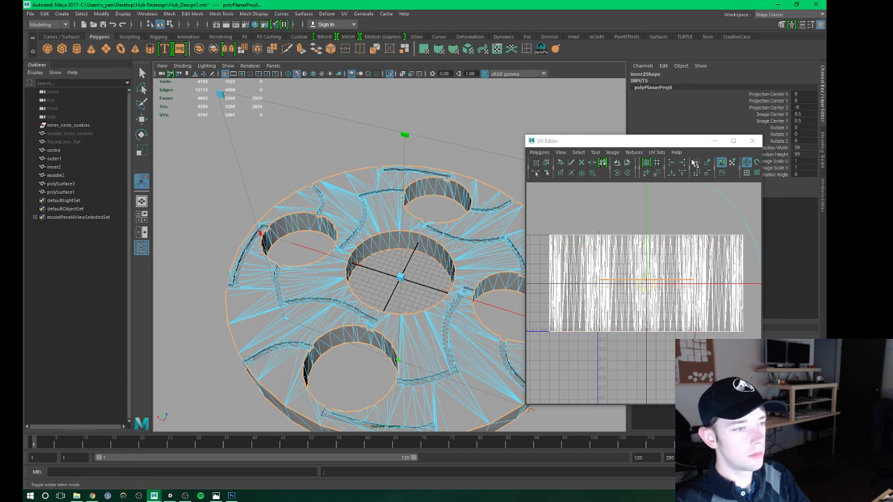
left_click(698, 144)
left_click_drag(698, 144, 710, 182)
double_click(798, 127)
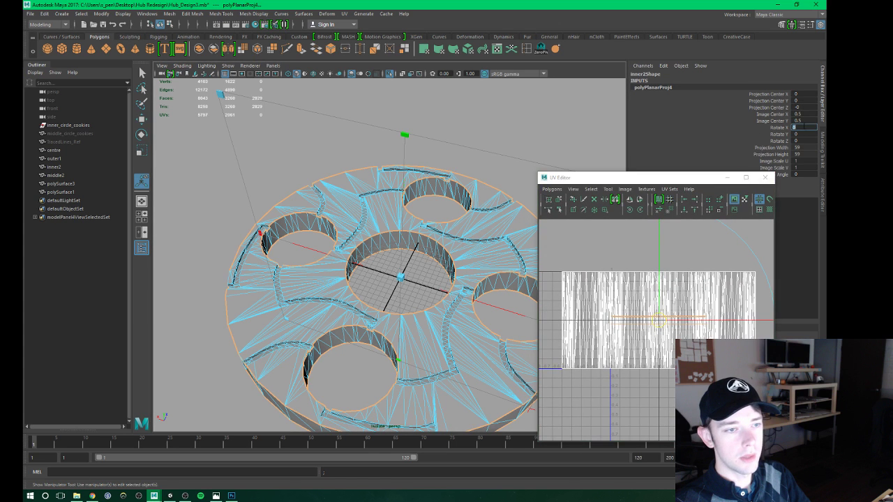
key("Return")
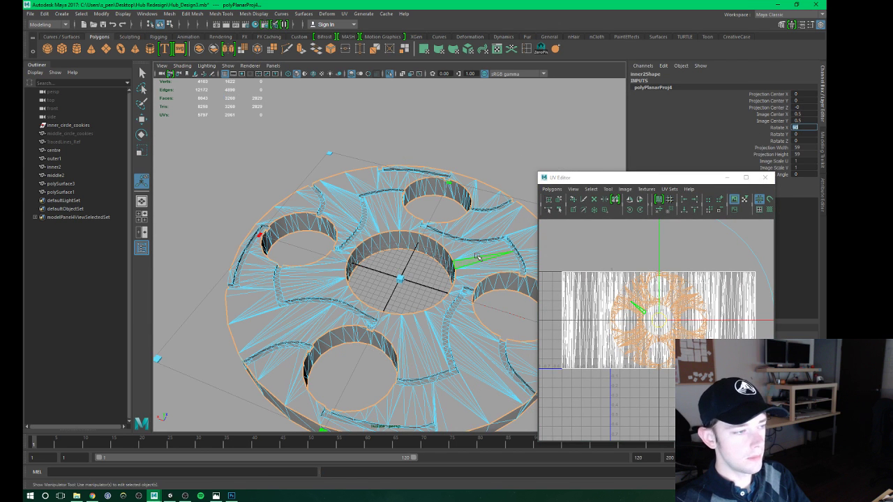
Move the circular UV layout below the wall strip and select the strip's UVs.
left_click_drag(467, 277, 469, 303, "alt")
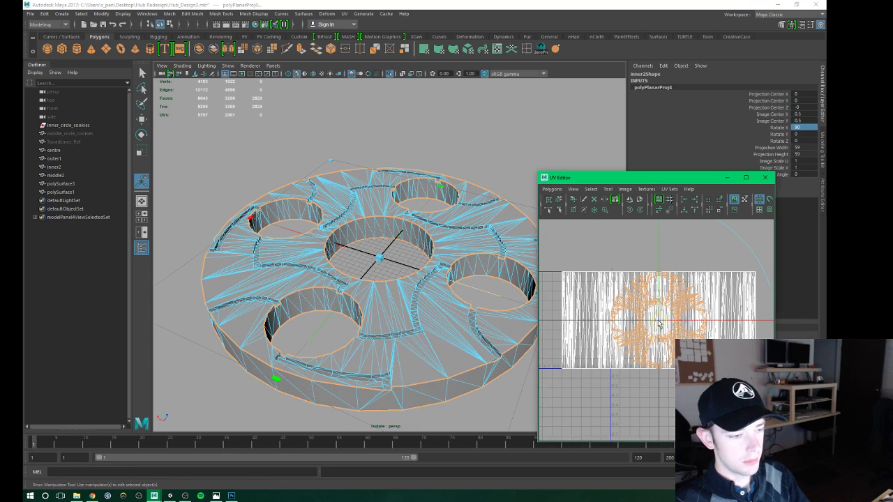
left_click_drag(654, 329, 637, 290)
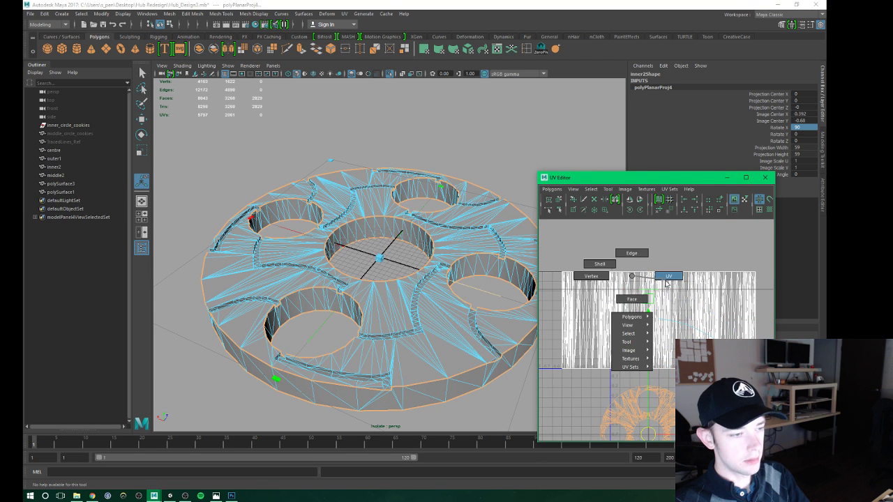
right_click_drag(632, 279, 572, 268)
double_click(633, 294)
Squash inner2's wall strip, move it to the top of the UV tile and narrow it.
key("r")
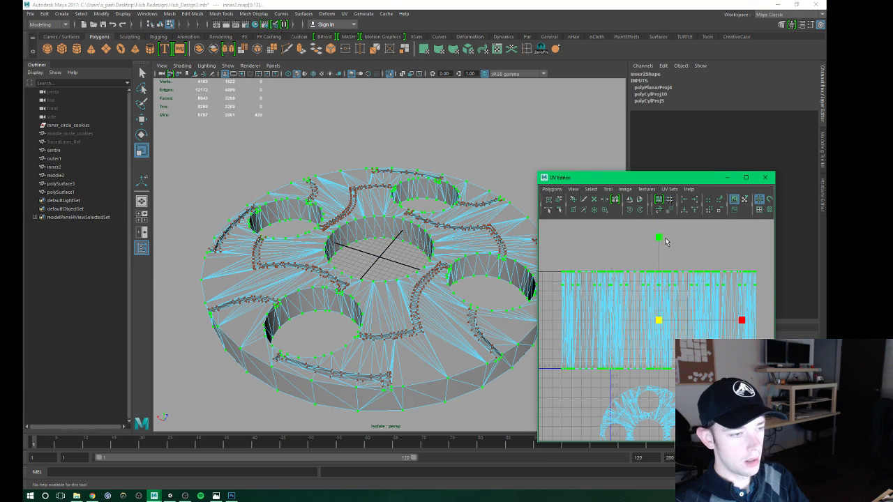
left_click_drag(666, 240, 657, 303)
key("w")
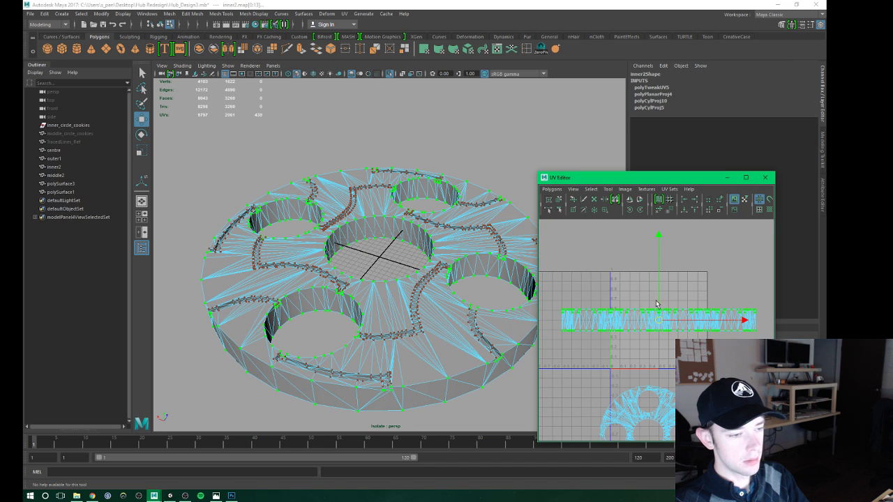
left_click_drag(664, 237, 661, 200)
key("r")
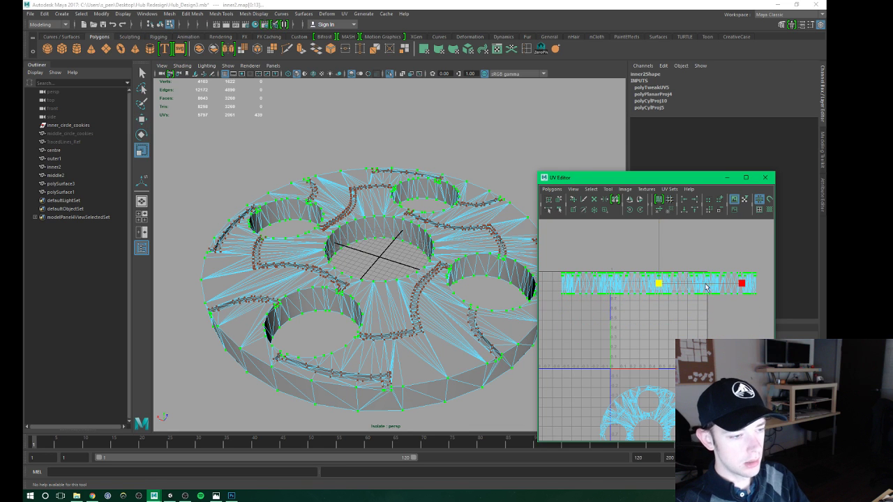
left_click_drag(741, 284, 700, 283)
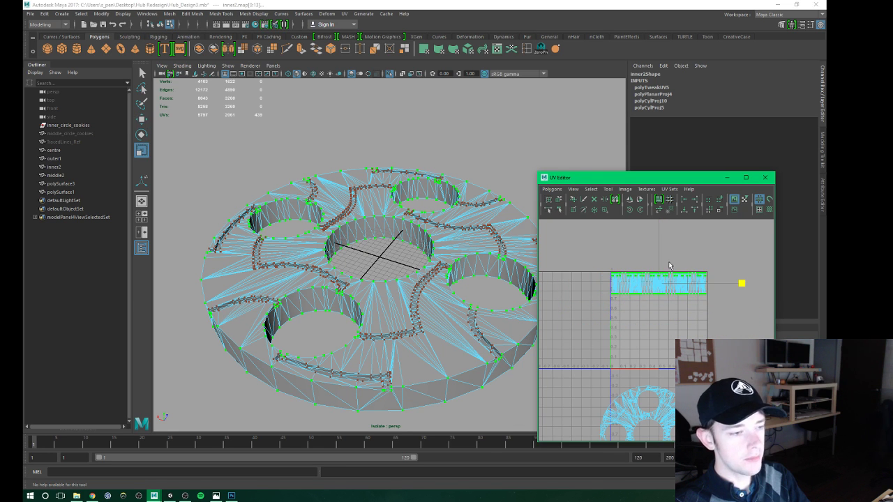
key("w")
scroll(668, 265, "up", 3)
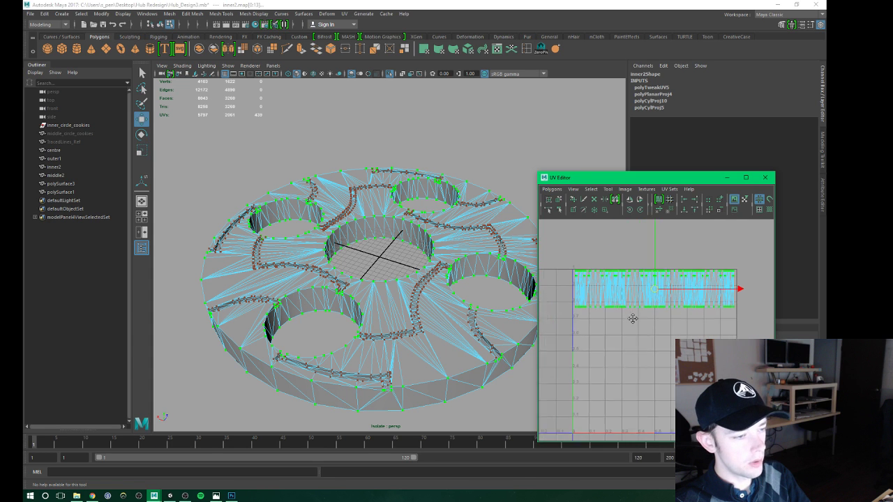
Return inner2 to object mode, then marquee-select all its faces in the UV Editor.
right_click_drag(475, 271, 524, 244)
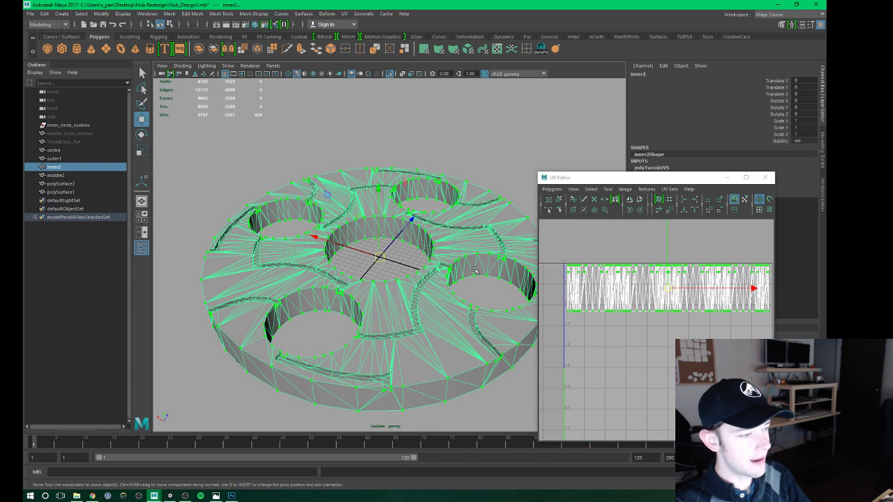
left_click(645, 298)
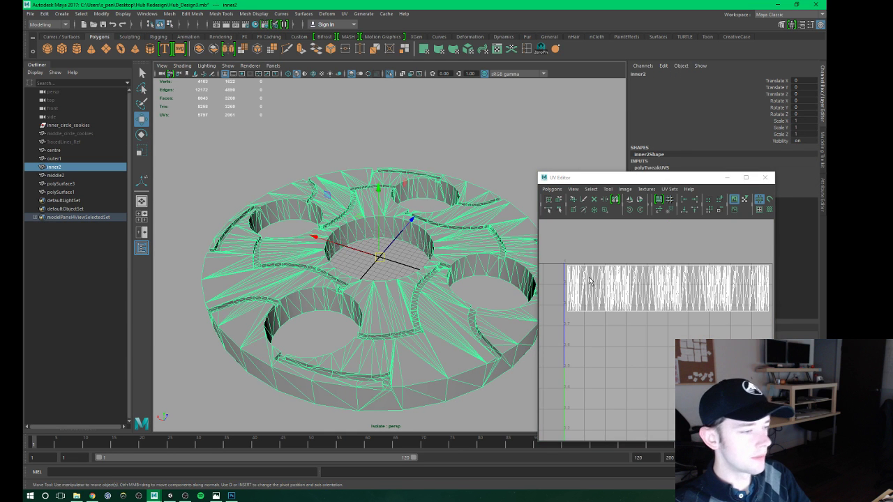
right_click(637, 288)
right_click_drag(636, 288, 633, 307)
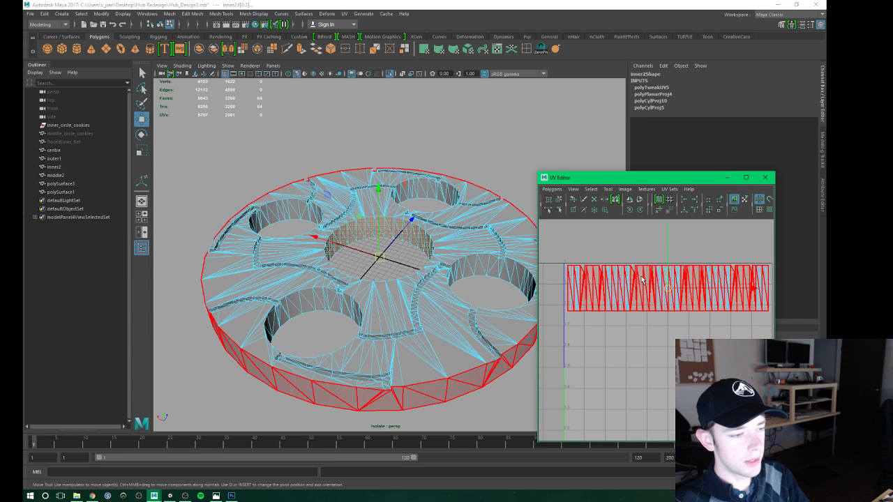
Move inner2's rim UV strip below the others, then squash all ring strips vertically and move them up.
double_click(671, 280)
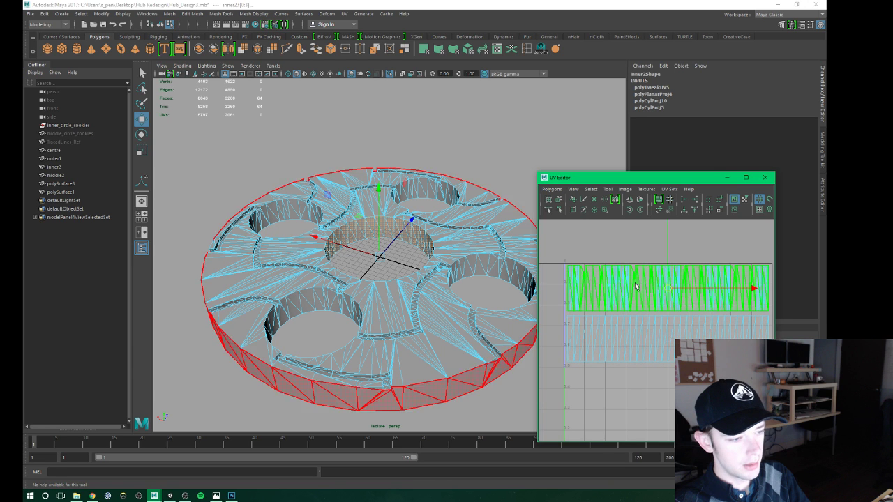
middle_click_drag(668, 241, 668, 340)
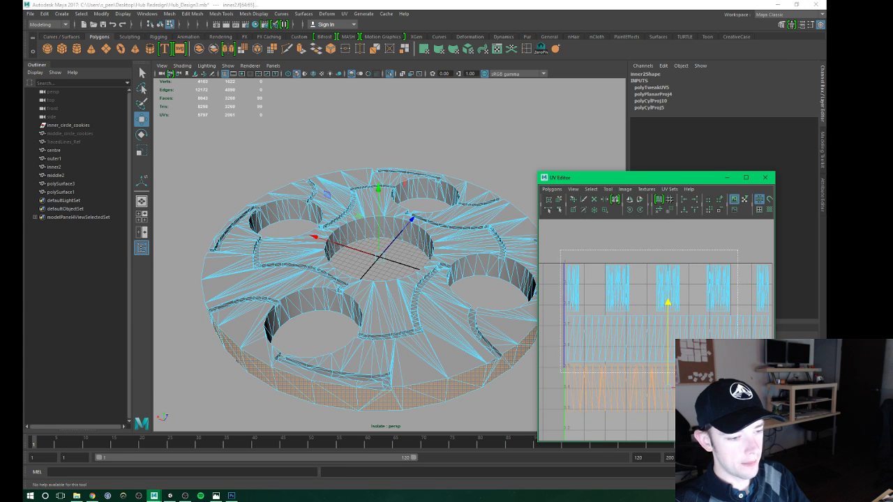
left_click_drag(564, 250, 770, 383)
key("r")
left_click_drag(669, 274, 668, 303)
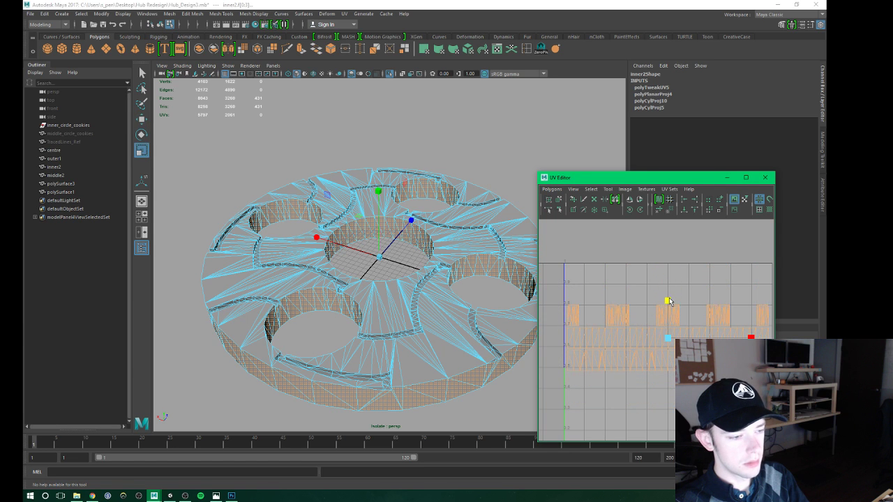
key("w")
left_click_drag(668, 253, 681, 218)
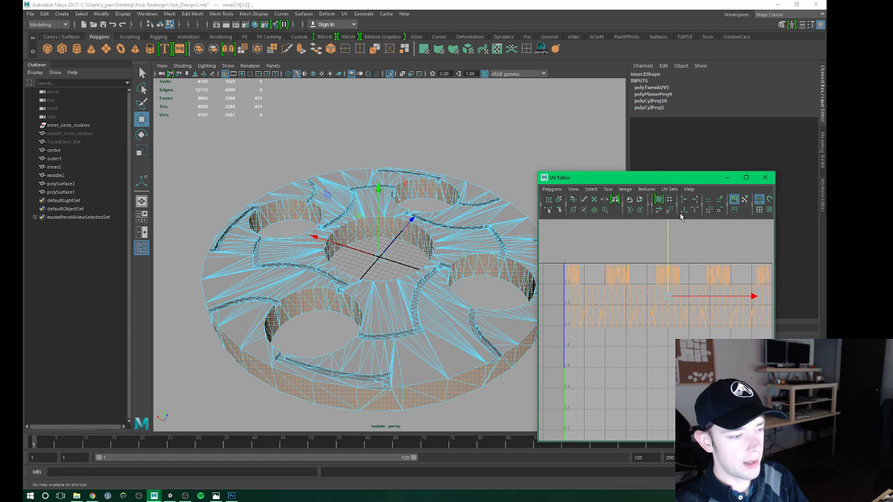
Select the ring's circular top-face UV shell and scale it down.
left_click(664, 309)
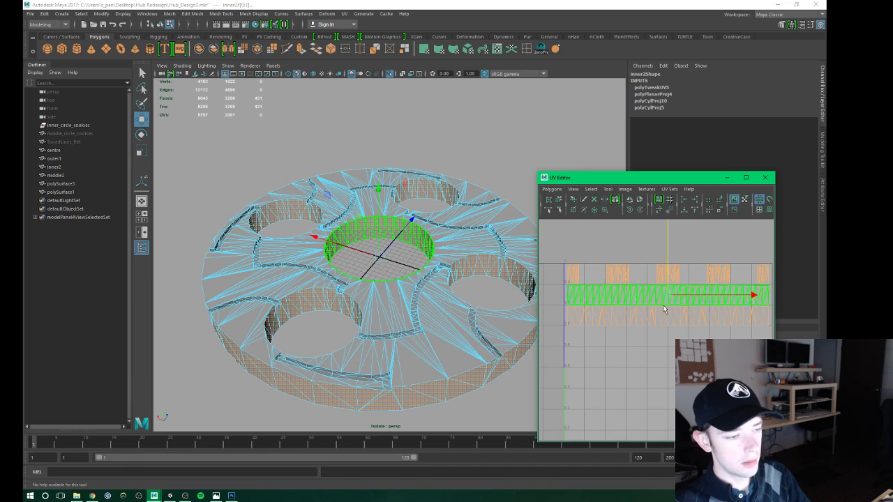
left_click(664, 281)
scroll(641, 275, "down", 2)
right_click_drag(641, 284, 649, 265)
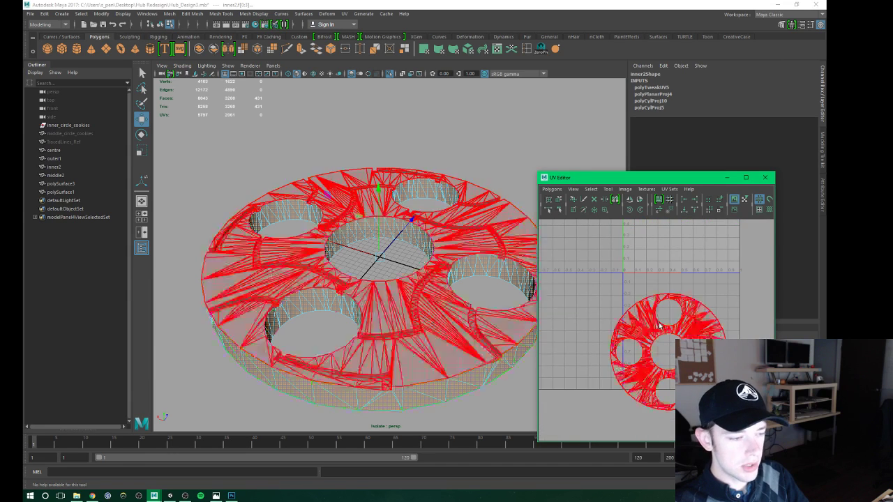
key("r")
mouse_move(586, 300)
left_mouse_down()
mouse_move(662, 353)
mouse_move(649, 359)
mouse_move(651, 249)
left_mouse_up()
key("w")
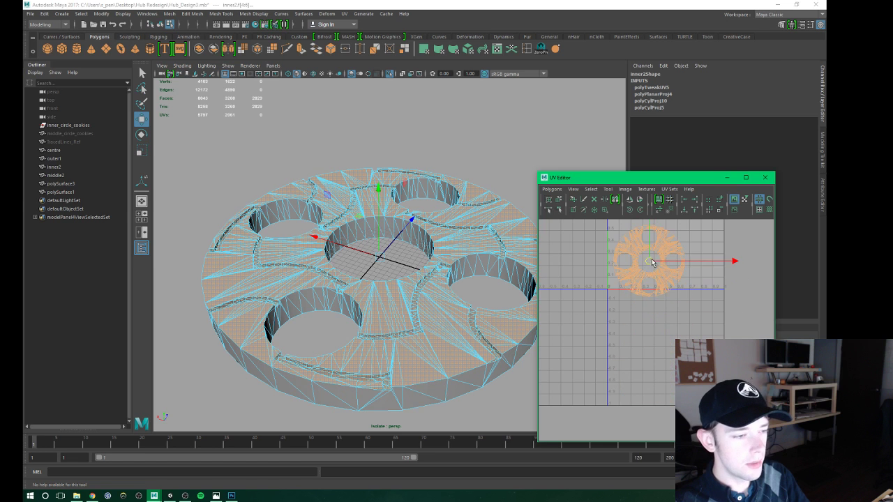
Move the shrunken circular shell onto the V axis, shrink it further, and place it beside the other one.
scroll(681, 329, "up", 3)
middle_click_drag(681, 329, 701, 343, "alt")
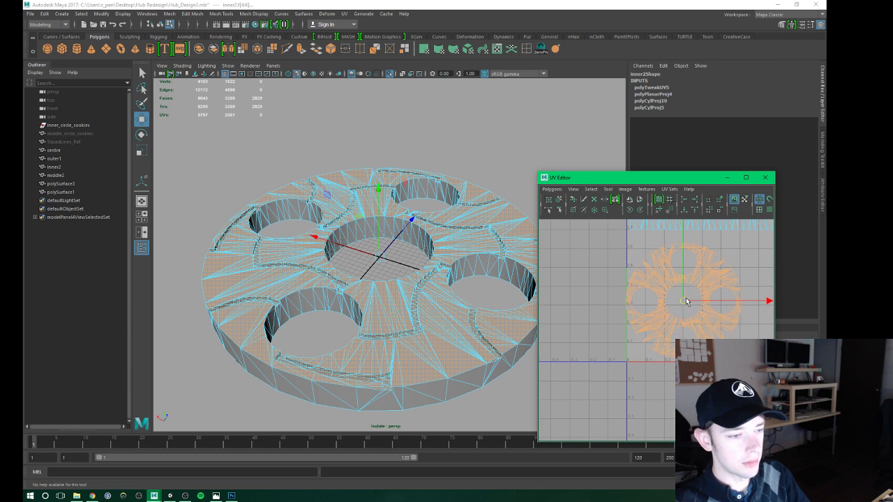
left_click_drag(684, 302, 665, 307)
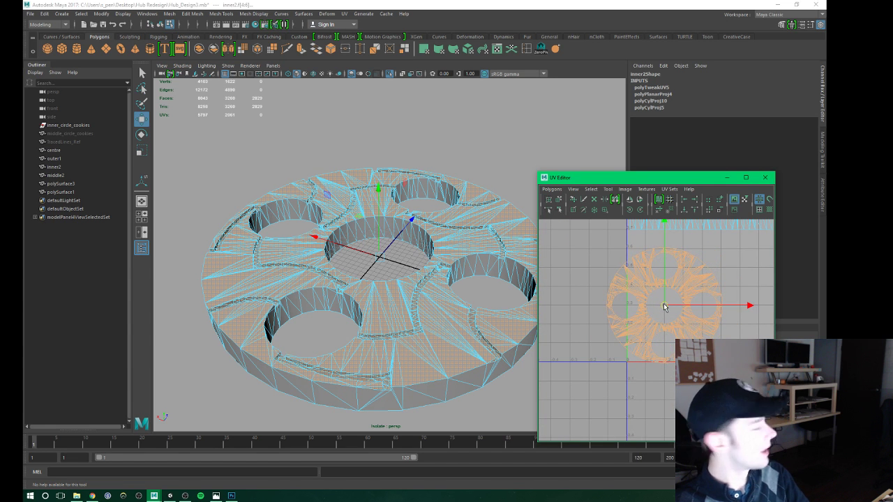
key("r")
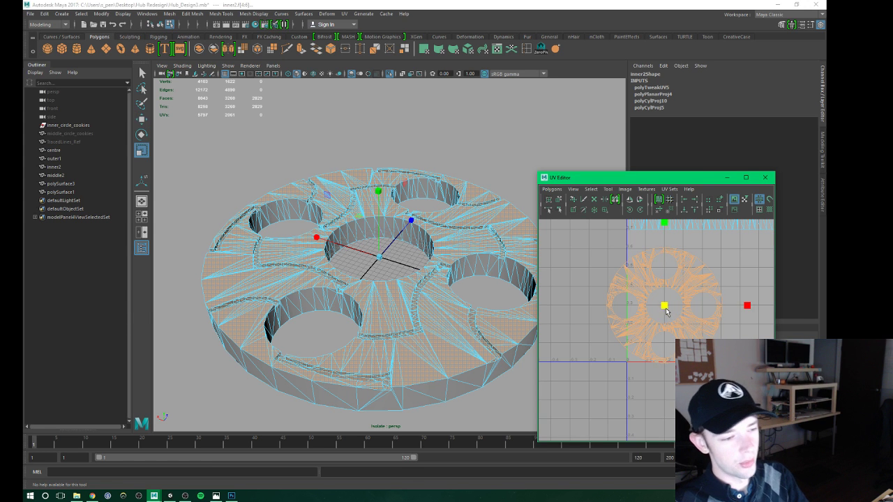
left_click_drag(665, 307, 651, 314)
middle_click_drag(650, 314, 586, 341, "alt")
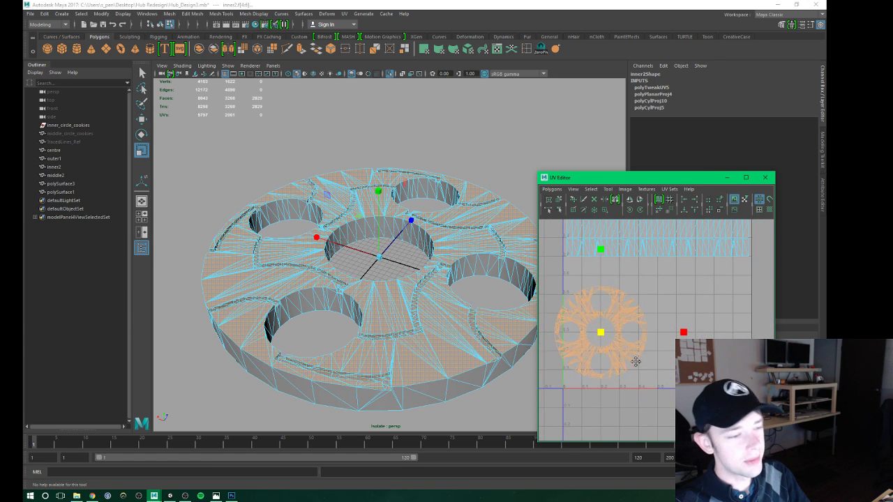
key("w")
left_click_drag(686, 333, 788, 322)
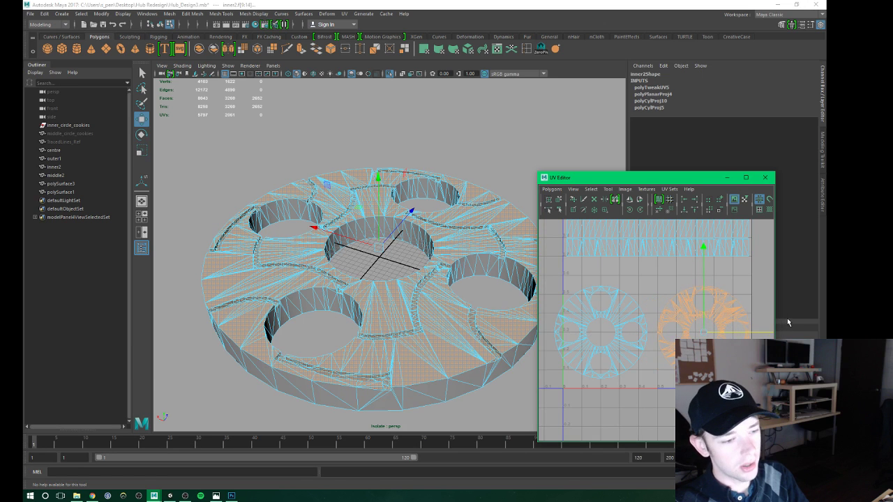
Check both circular shells and the side-strip shell, then return the ring to object mode.
left_click(617, 333)
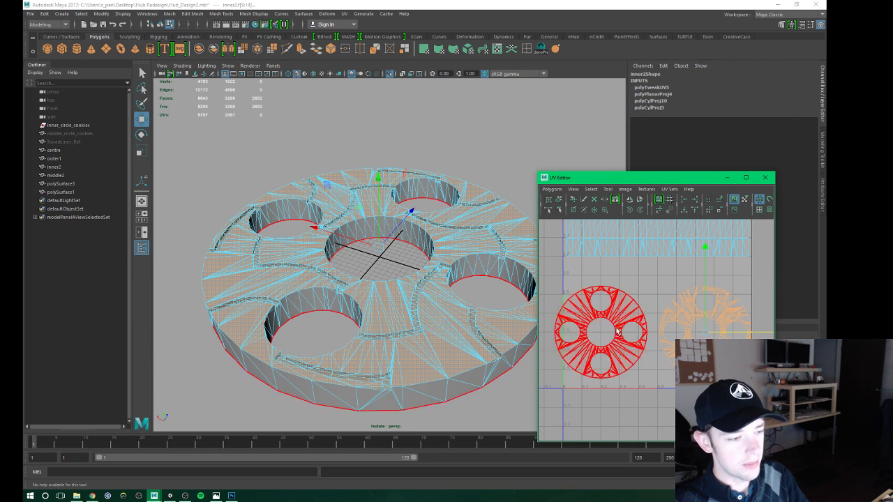
left_click(691, 332)
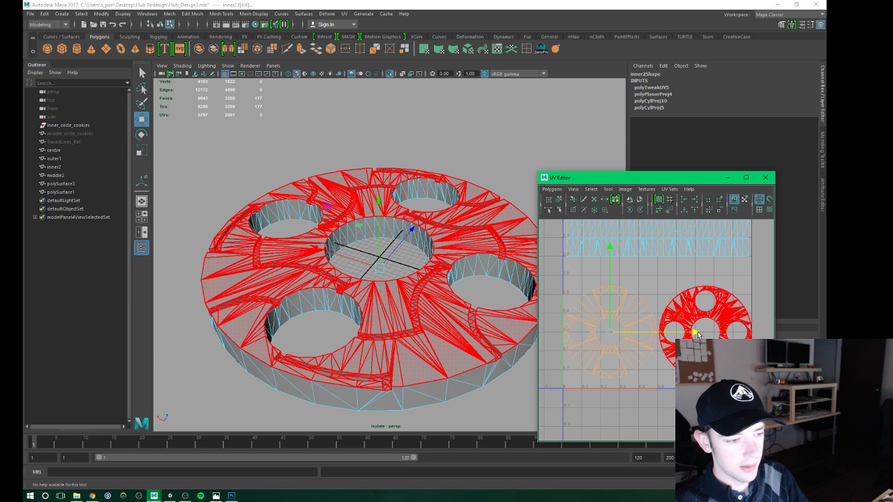
left_click(668, 275)
middle_click_drag(668, 275, 658, 307, "alt")
left_click(653, 287)
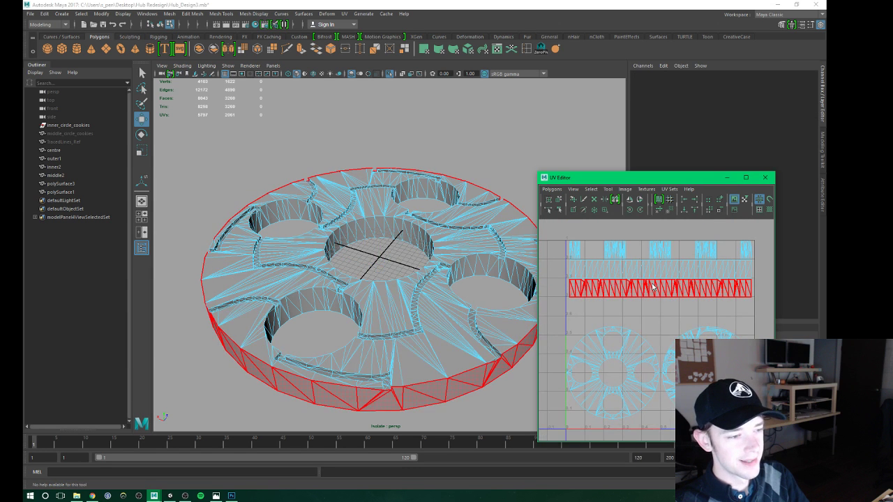
right_click_drag(653, 287, 700, 288)
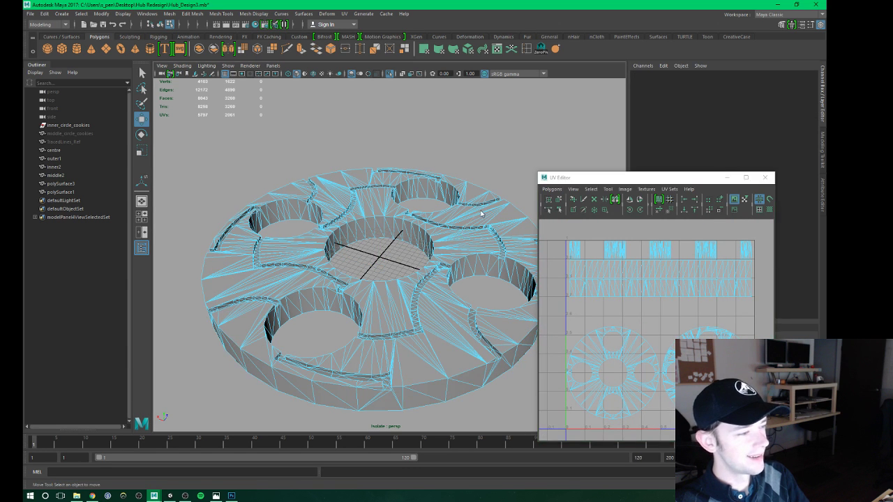
right_click_drag(462, 237, 479, 197)
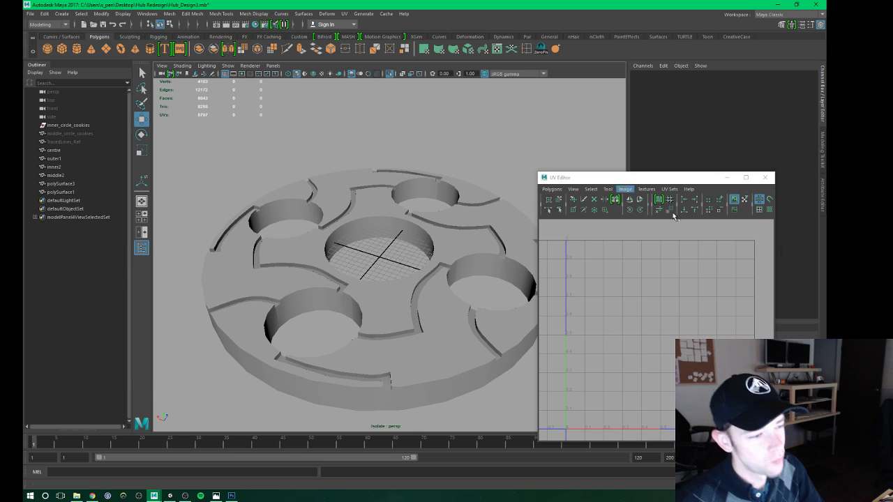
Close the UV Editor and turn off Isolate Select so all hub parts show again.
left_click(764, 177)
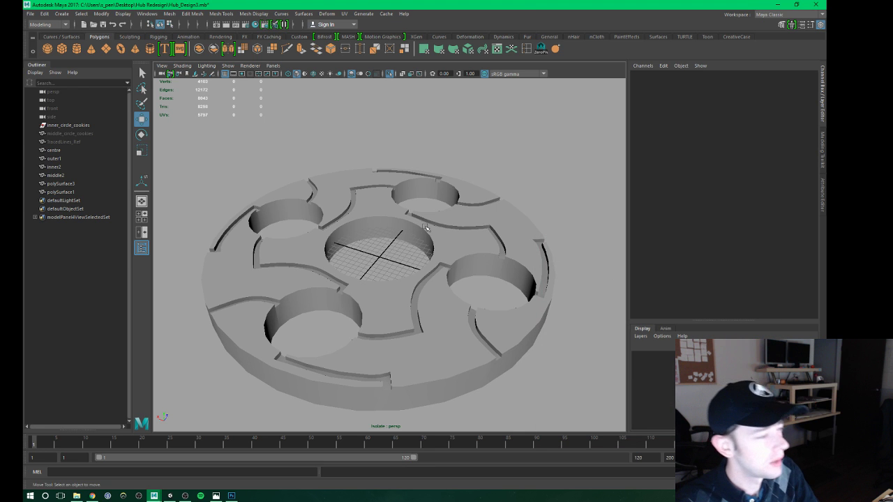
middle_click_drag(425, 228, 447, 217, "alt")
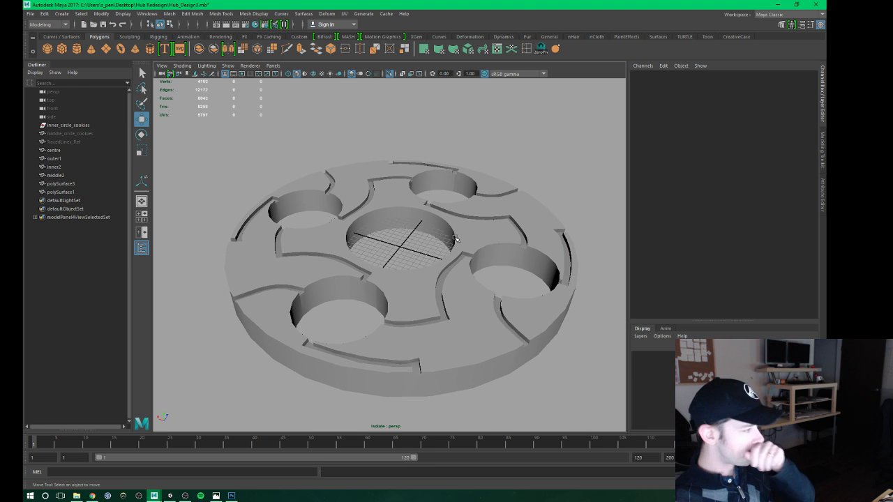
left_click(397, 201)
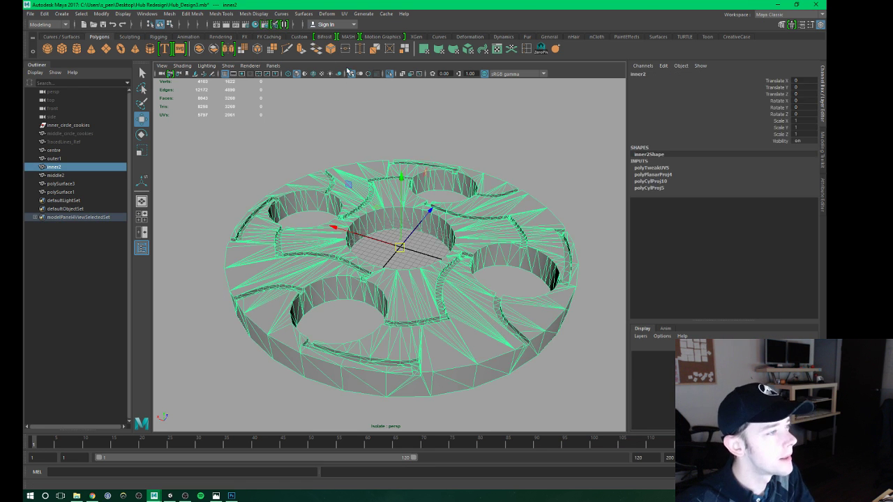
left_click(390, 74)
Zoom in, select the small polySurface3 centre cap disc, and frame the view on it.
scroll(440, 232, "down", 5)
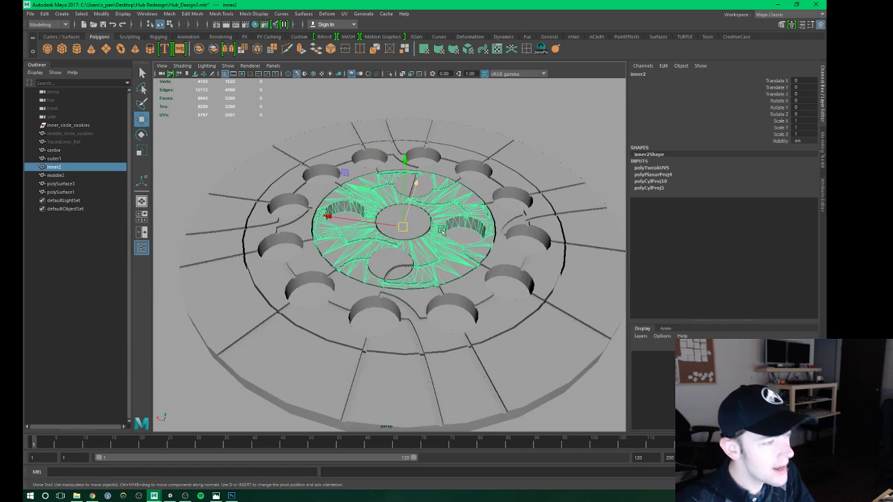
scroll(443, 237, "up", 3)
scroll(455, 254, "up", 3)
left_click(407, 323)
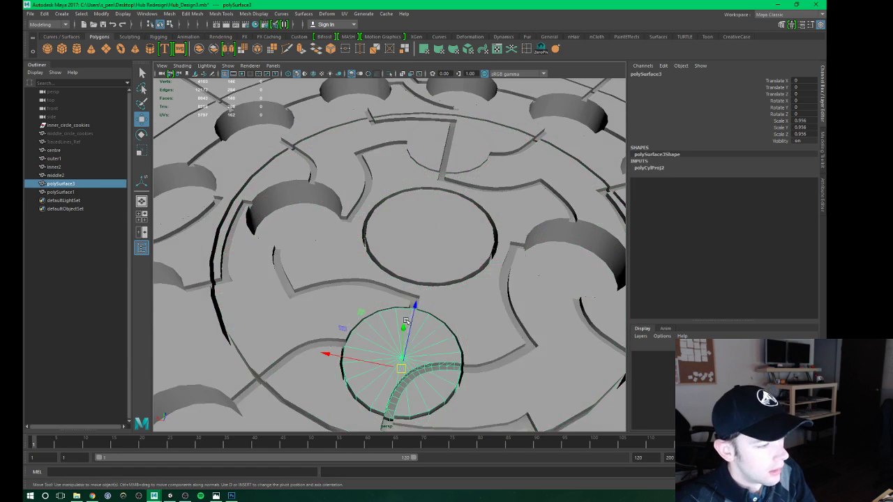
middle_click_drag(446, 298, 448, 211, "alt")
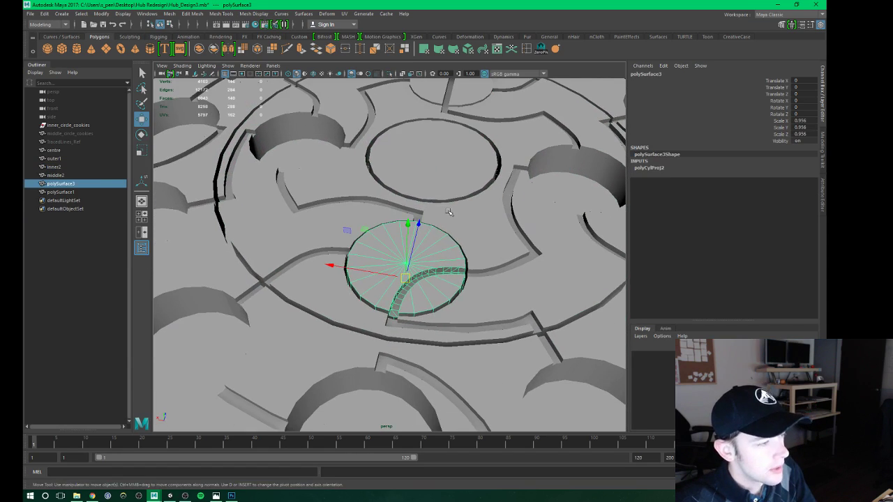
Apply a cylindrical UV projection to the centre cap and view its shells in the UV Editor.
left_click(342, 14)
left_click(366, 95)
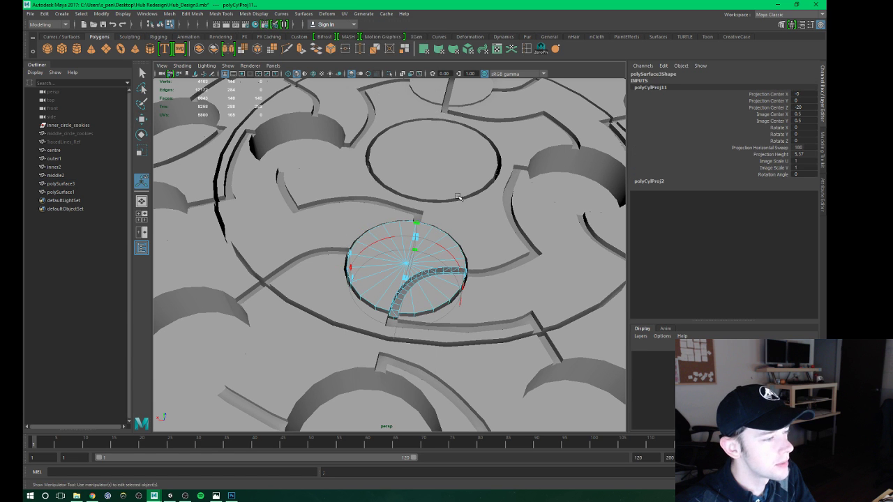
left_click(344, 14)
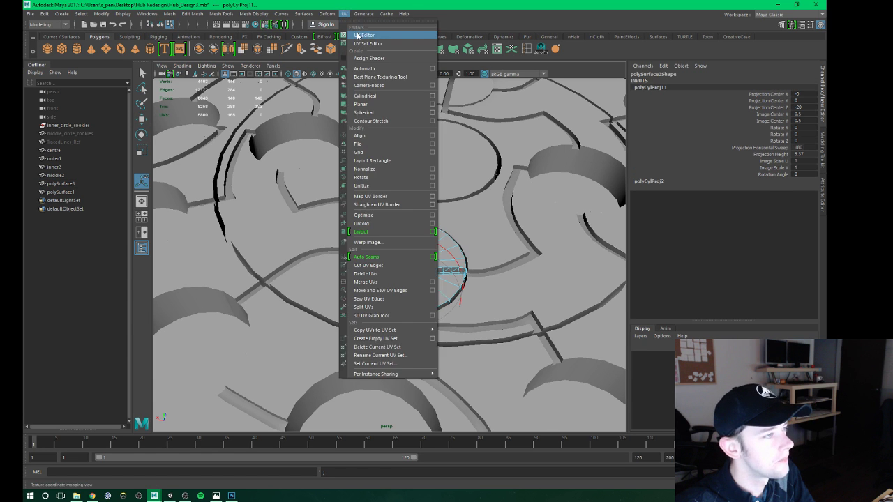
left_click(365, 35)
scroll(631, 305, "up", 5)
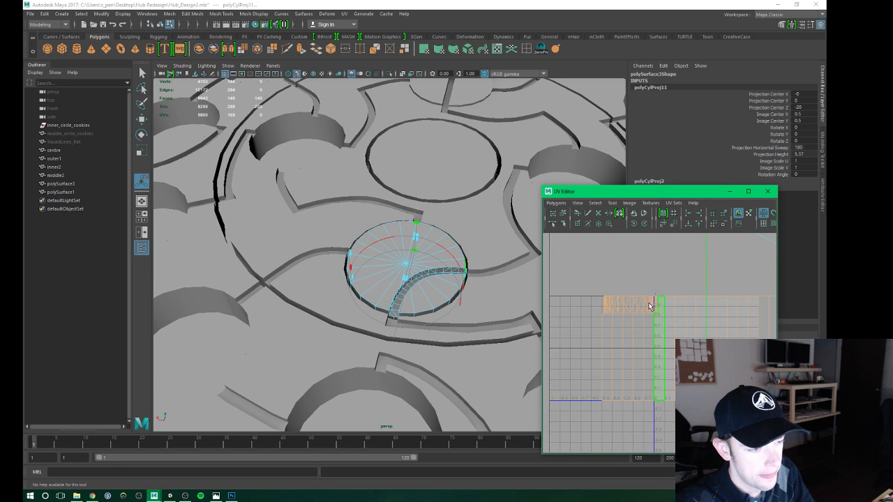
middle_click_drag(631, 302, 578, 302, "alt")
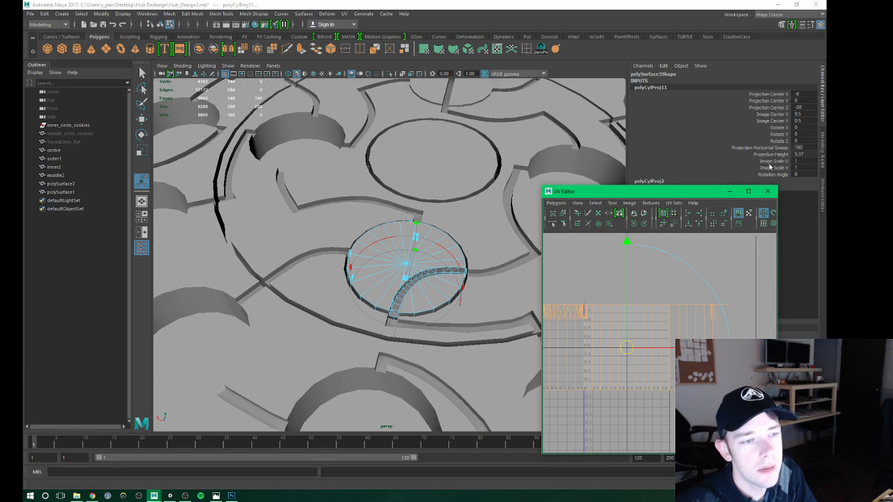
Set the cylindrical projection's Projection Center Z to -20, undoing a trial height change.
left_click(768, 155)
middle_click_drag(591, 171, 556, 161)
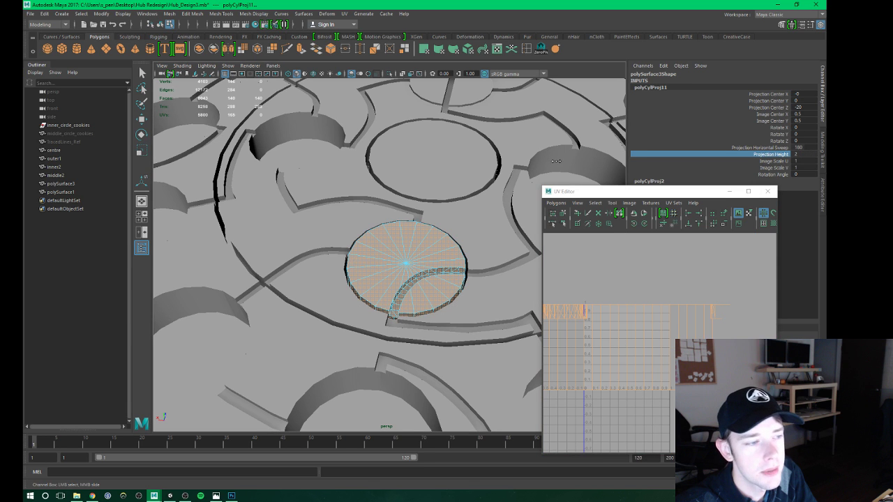
key("ctrl+z")
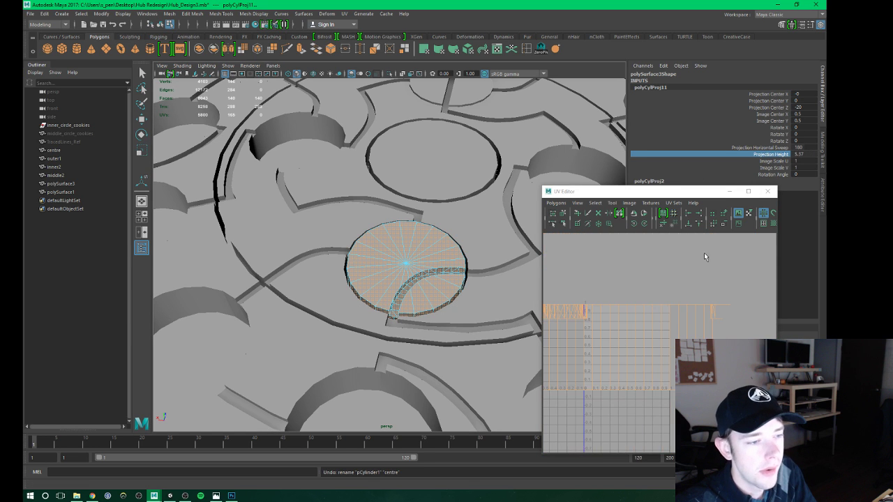
left_click(771, 109)
middle_click_drag(496, 198, 605, 277)
left_click(605, 277)
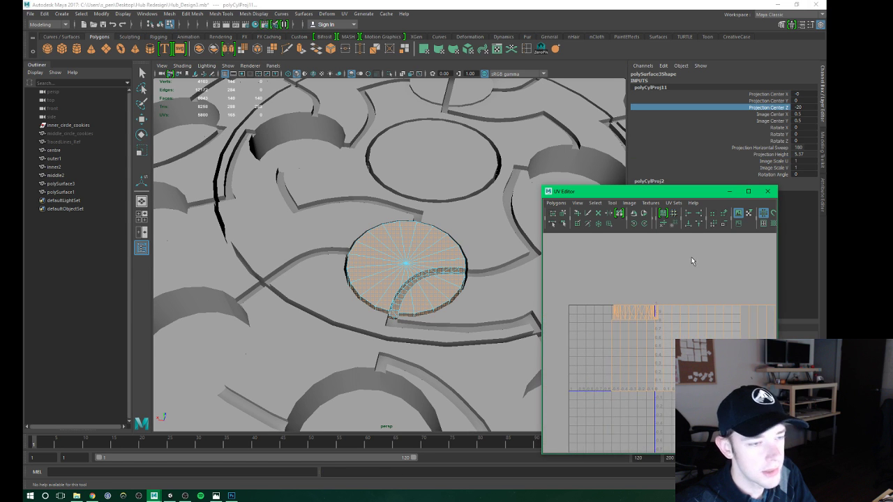
Isolate the centre cap, orbit to an edge-on view, and select its side-wall faces.
scroll(679, 264, "up", 2)
scroll(678, 251, "up", 1)
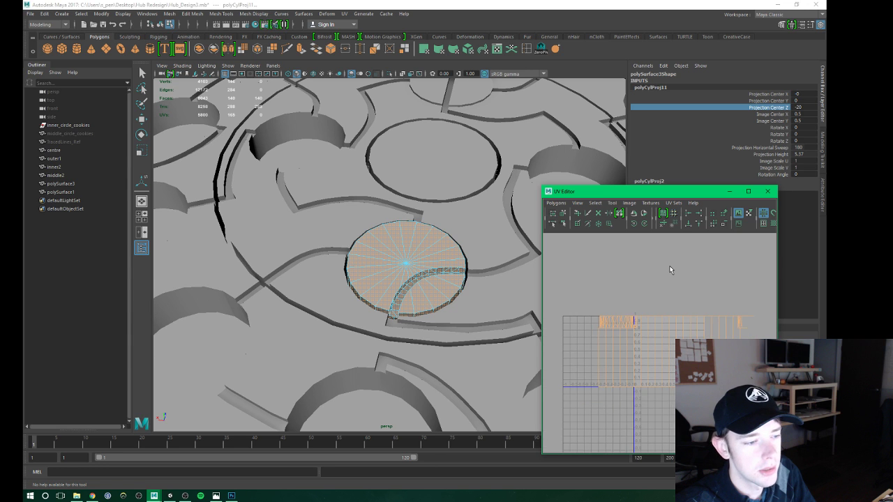
scroll(420, 278, "up", 2)
left_click_drag(419, 277, 408, 265, "alt")
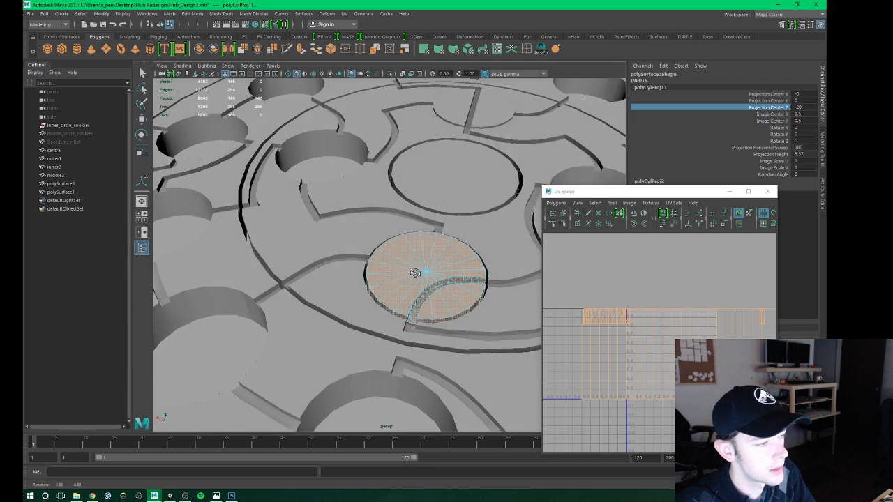
scroll(408, 265, "up", 2)
scroll(403, 254, "up", 1)
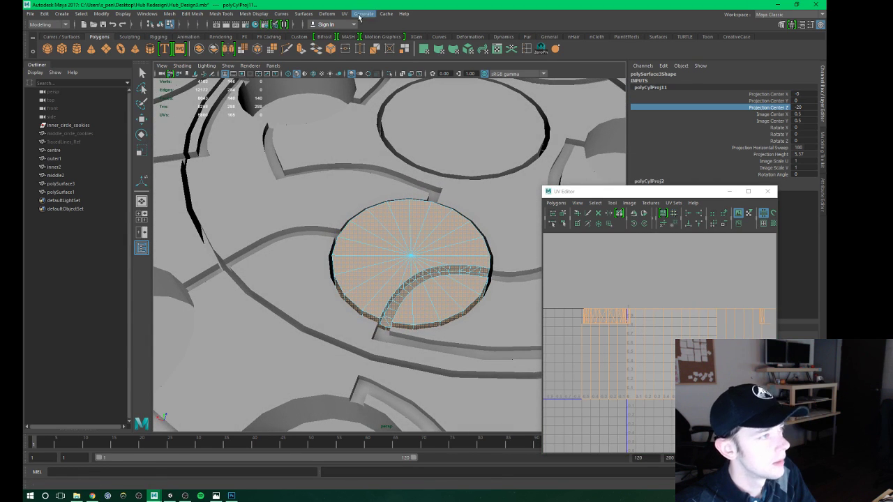
left_click(390, 74)
scroll(408, 272, "down", 3)
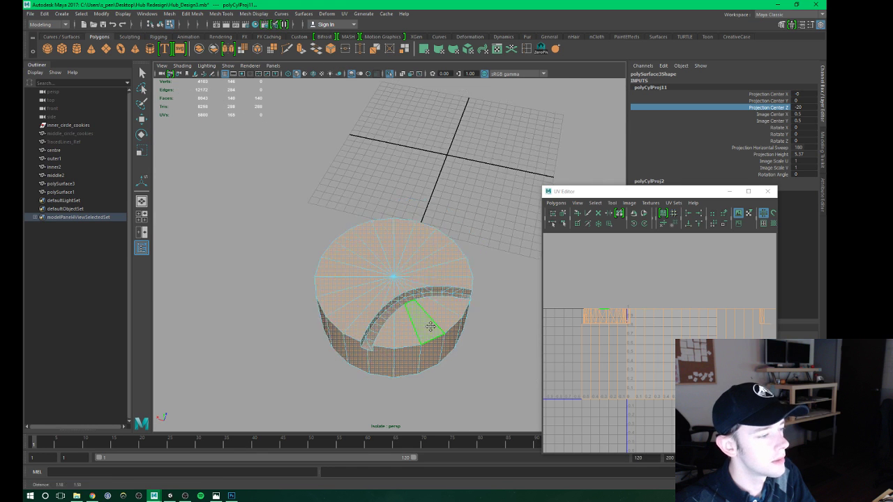
scroll(408, 272, "down", 2)
right_click_drag(408, 249, 384, 299)
scroll(384, 298, "up", 1)
mouse_move(383, 299)
left_mouse_down("alt")
mouse_move(405, 273)
mouse_move(349, 256)
left_mouse_up("alt")
left_click_drag(472, 247, 473, 246)
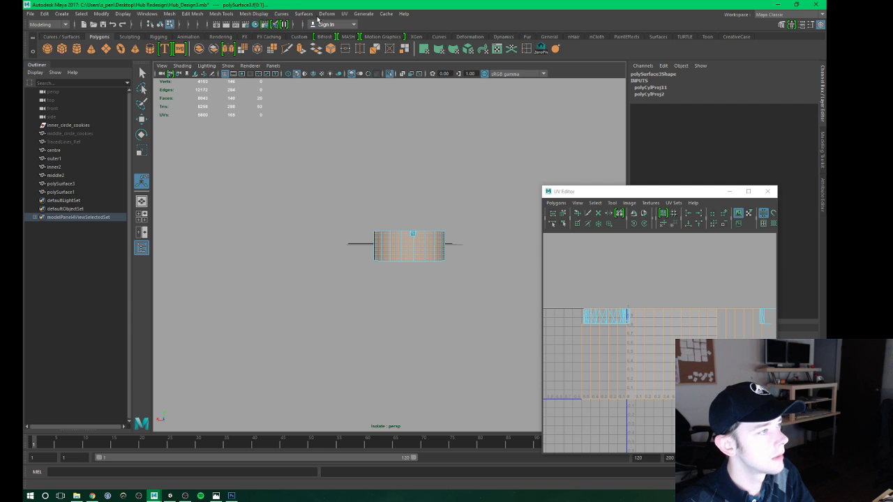
Invert the face selection so the cap's top faces are selected.
left_click(81, 13)
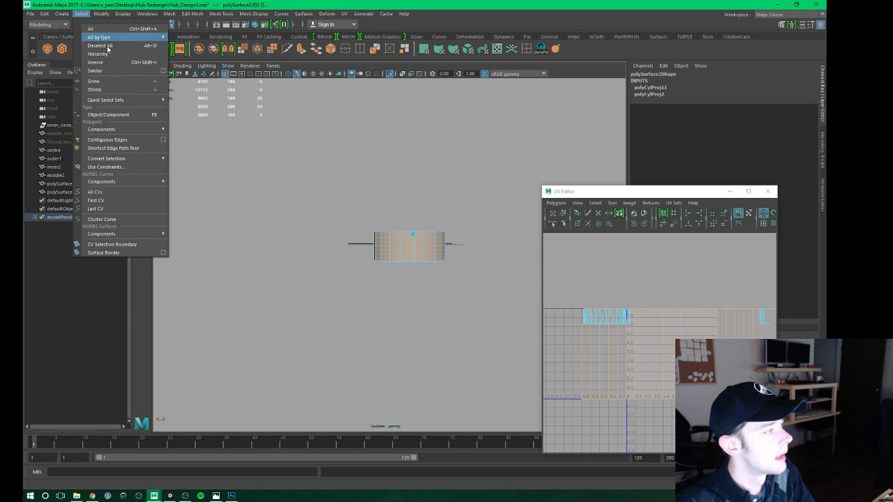
left_click(104, 59)
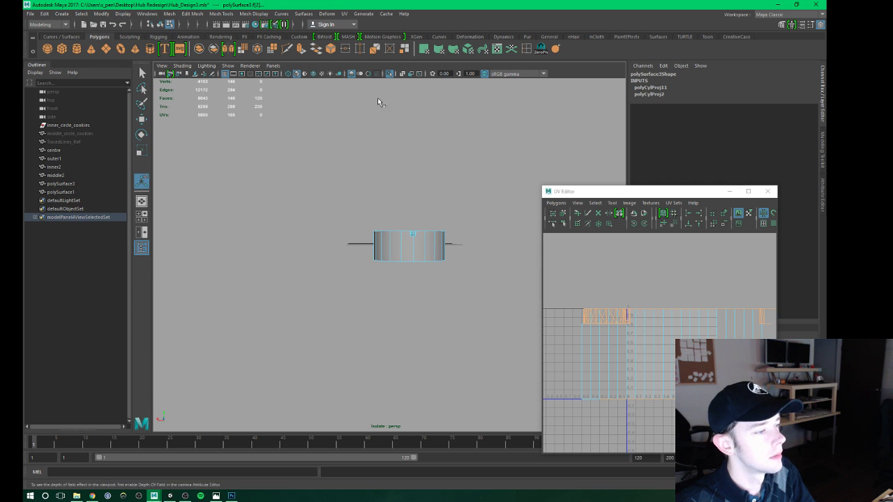
left_click_drag(377, 99, 366, 41, "alt")
Apply a planar UV projection with Rotate X 90 to the top faces and reposition it.
left_click(343, 13)
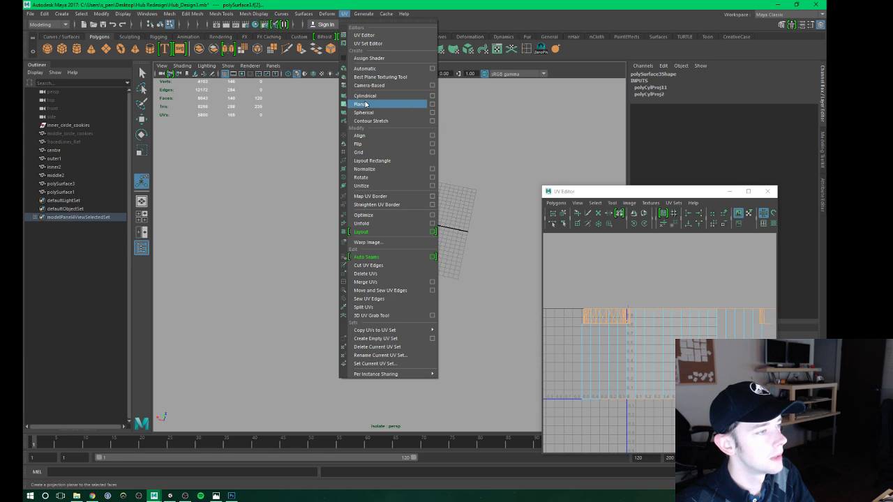
left_click(370, 103)
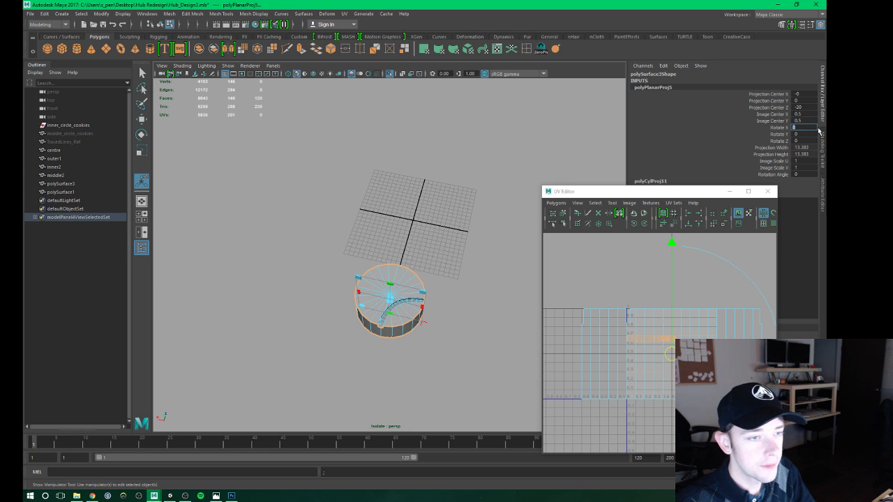
type("90")
key("Return")
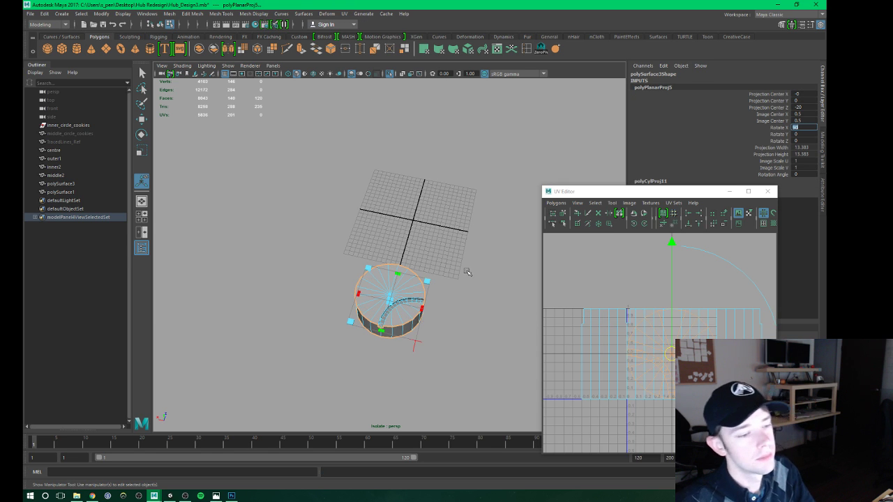
scroll(453, 296, "up", 3)
left_click(655, 327)
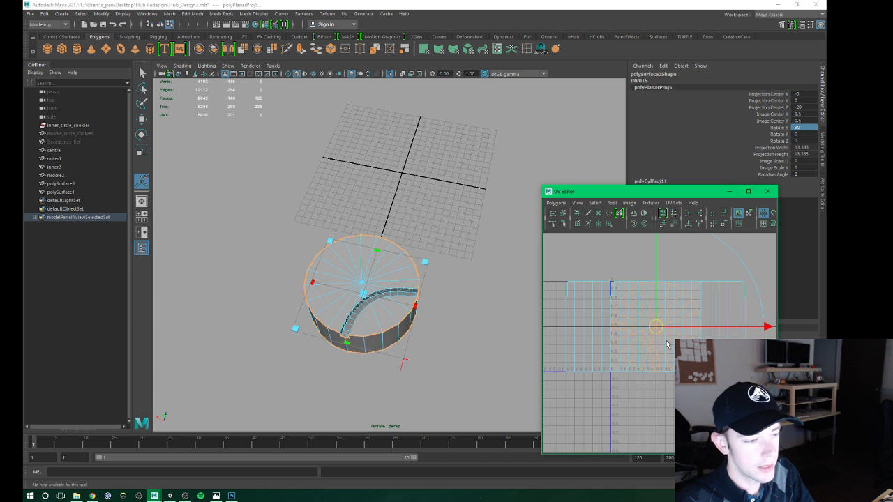
left_click_drag(654, 327, 604, 328)
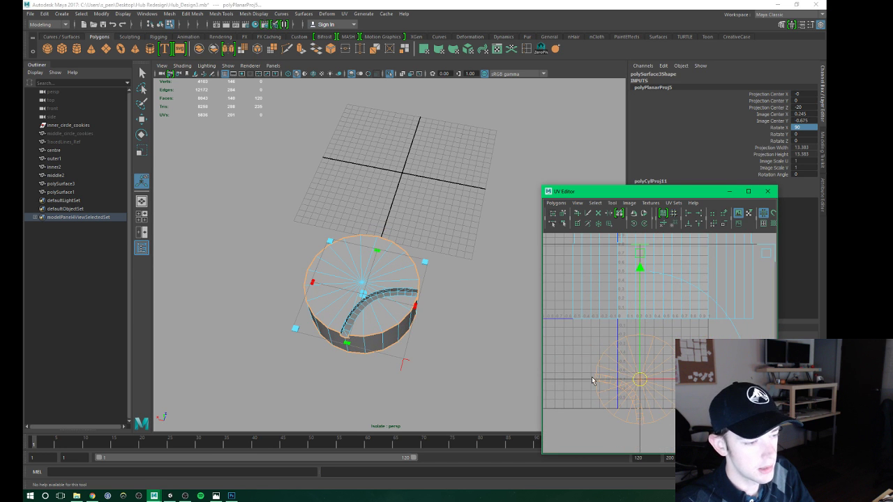
left_click(651, 376)
right_click(650, 376)
Select the round top-face UV shell in shell mode and scale it down.
left_click(632, 364)
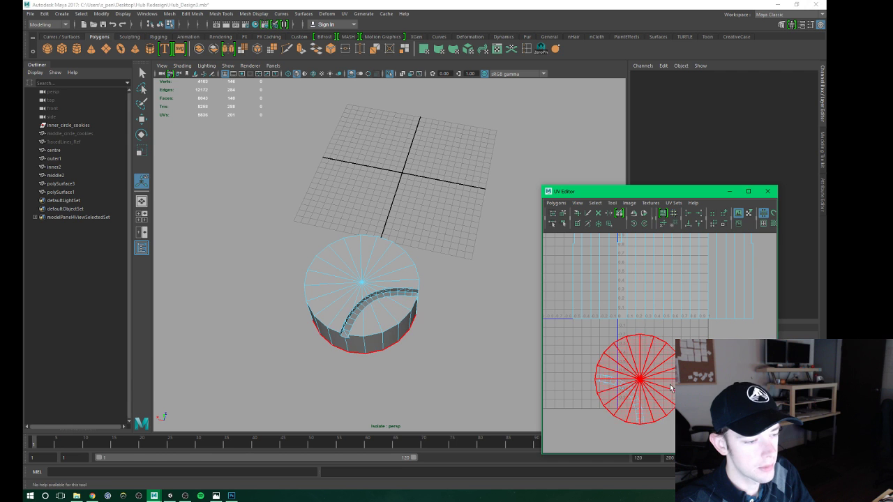
left_click(641, 380)
key("w")
left_click_drag(643, 383, 614, 398)
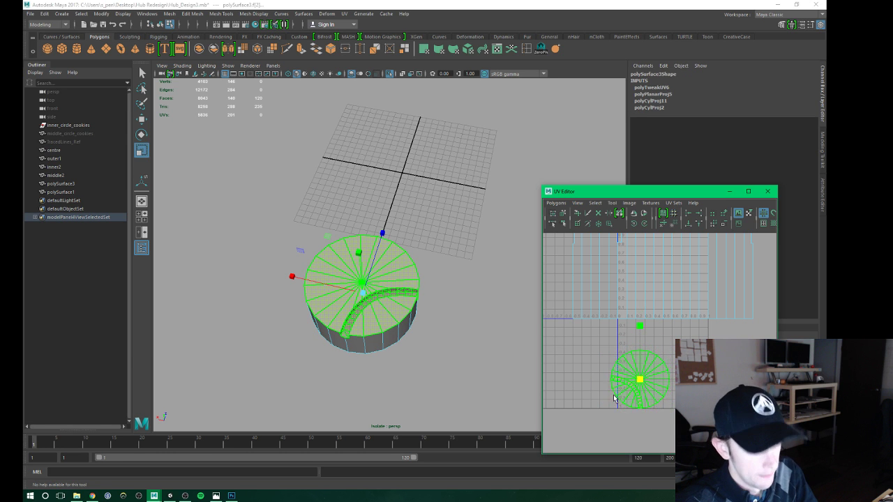
key("w")
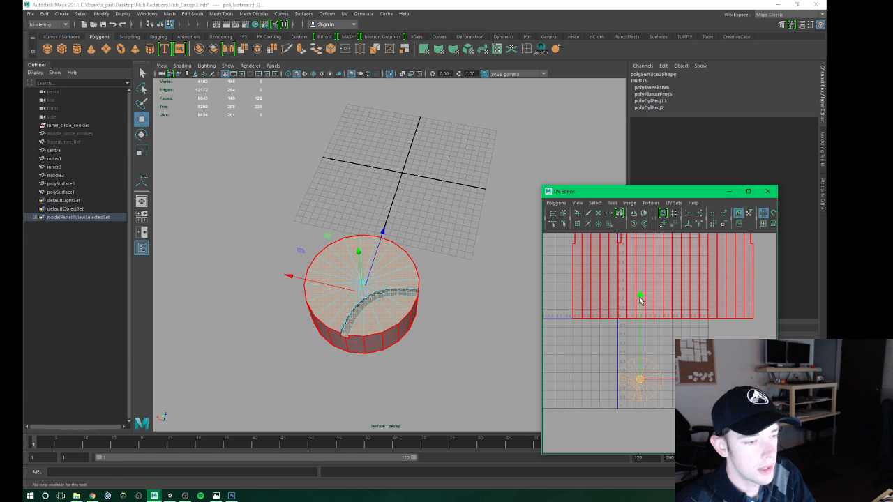
left_click(639, 391)
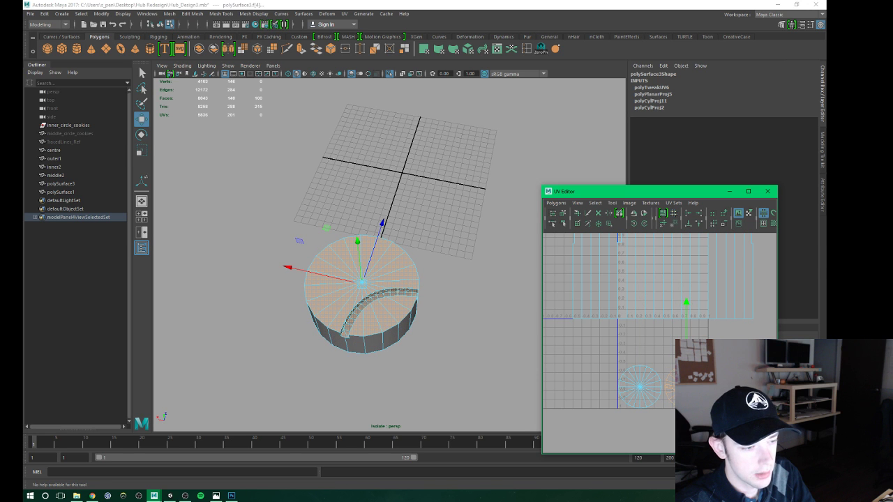
Select the rectangular side-wall UV shell and squash it flatter vertically.
middle_click_drag(589, 251, 588, 288, "alt")
left_click(588, 289)
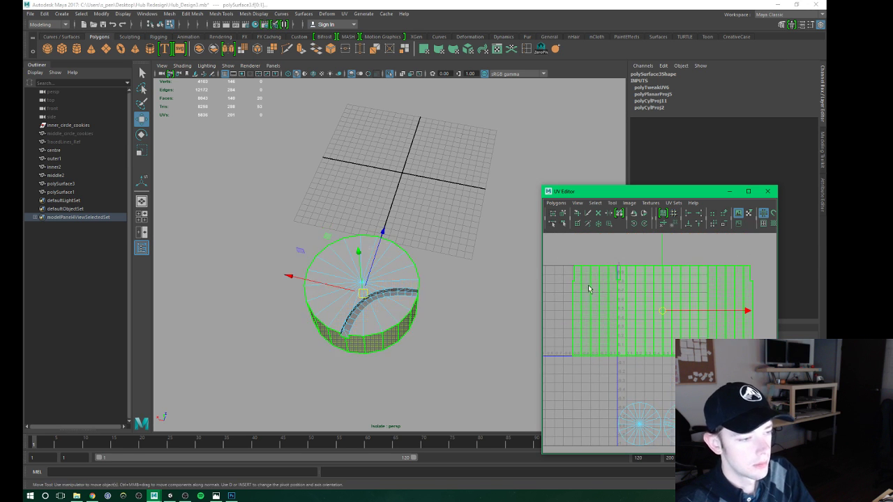
key("r")
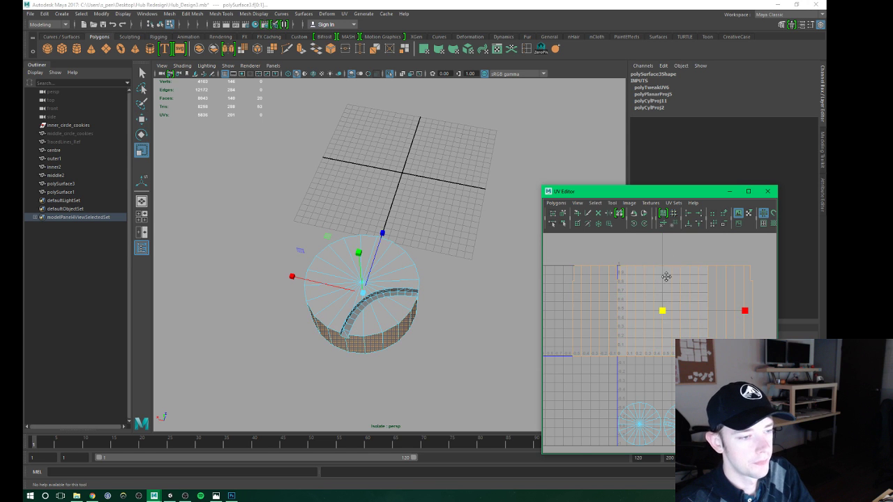
middle_click_drag(667, 277, 667, 317, "alt")
left_click_drag(660, 273, 664, 313)
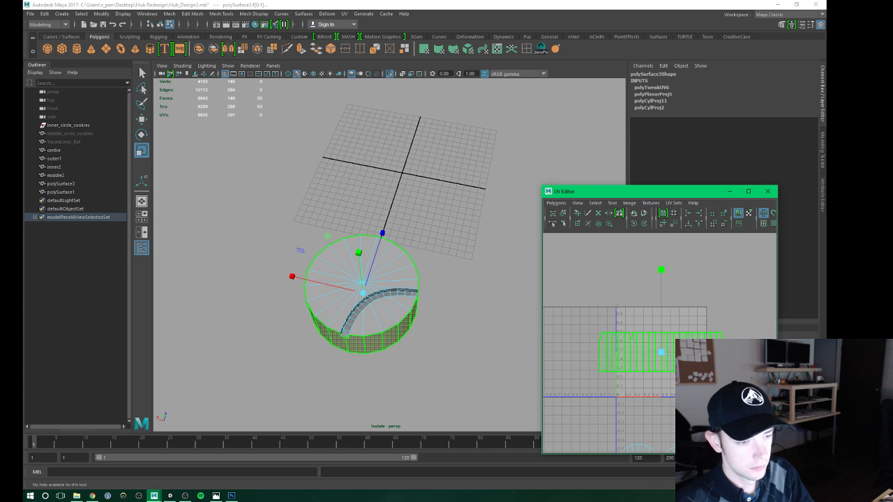
key("w")
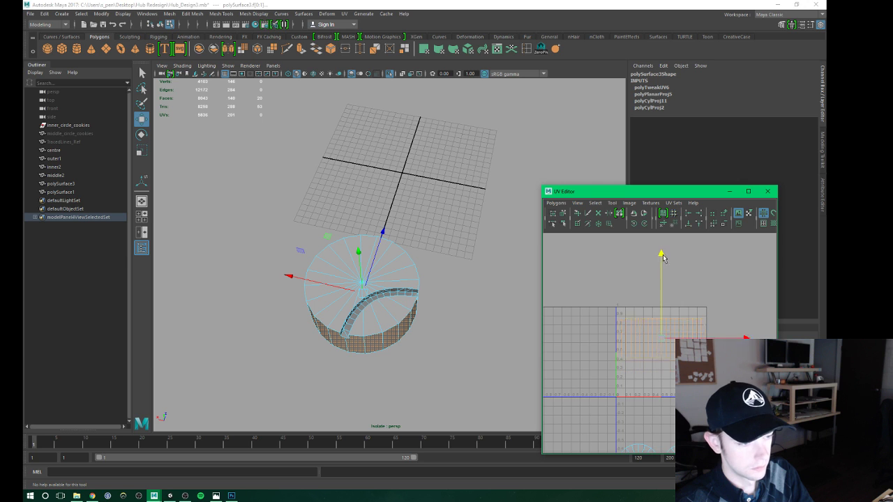
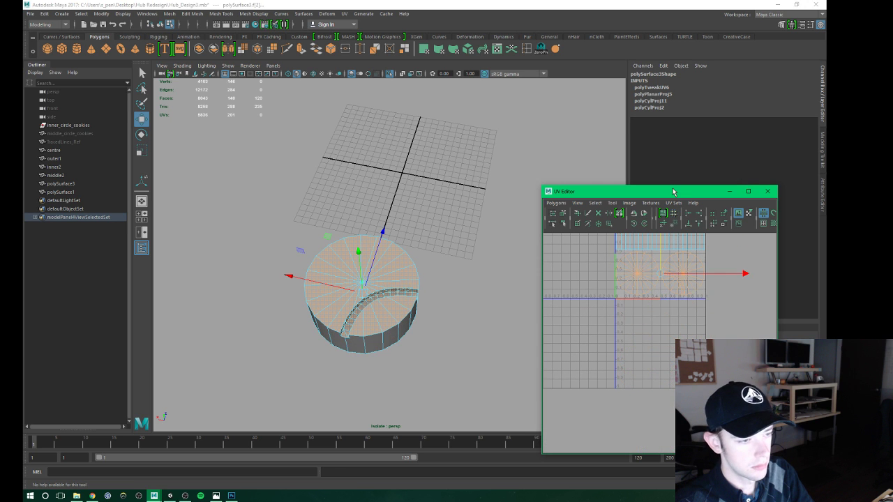
Show the full hub maze, select the slotted cylinder polySurface1 and apply a Cylindrical UV projection.
middle_click_drag(621, 270, 642, 329, "alt")
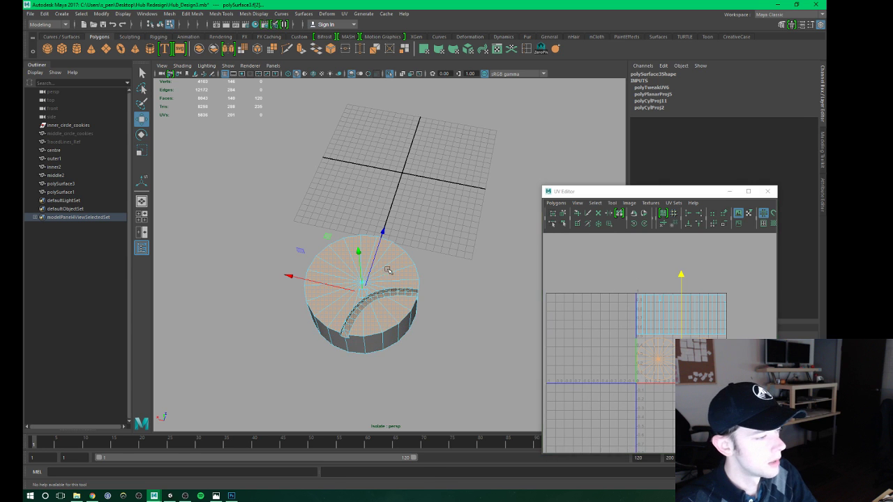
mouse_move(387, 253)
right_mouse_down()
mouse_move(417, 259)
mouse_move(427, 241)
right_mouse_up()
scroll(390, 279, "down", 3)
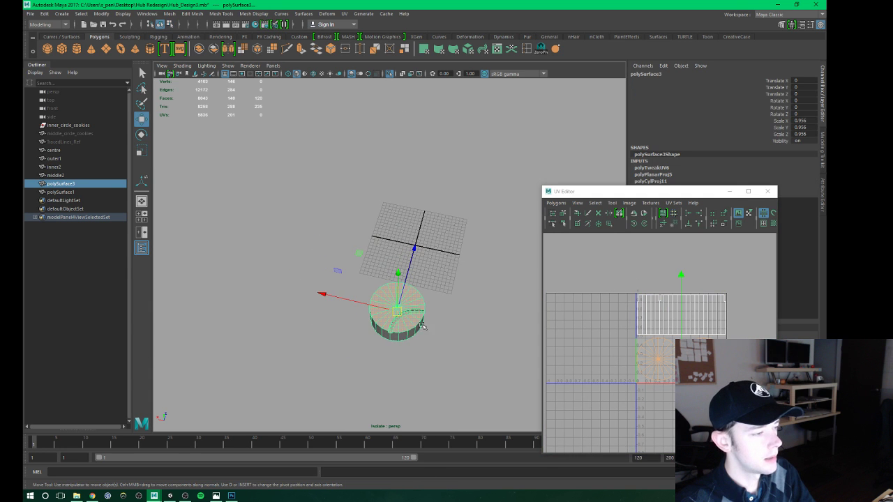
left_click(390, 73)
left_click(418, 199)
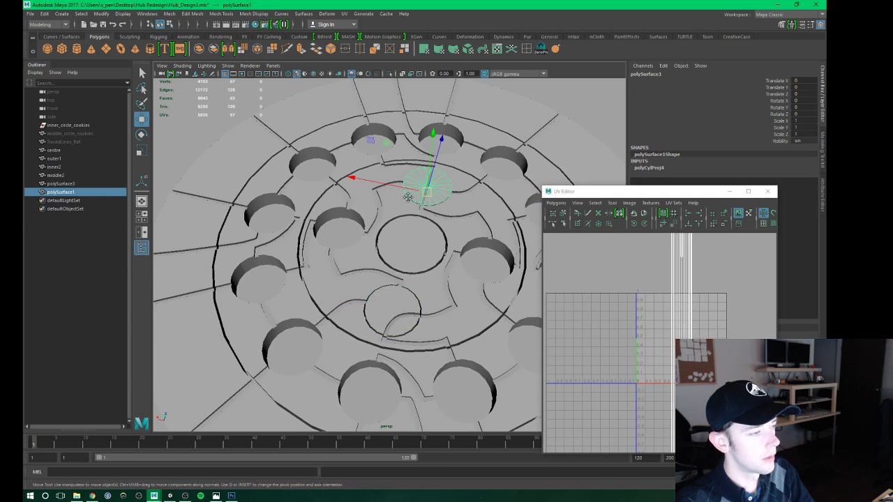
scroll(404, 247, "up", 3)
scroll(666, 322, "down", 2)
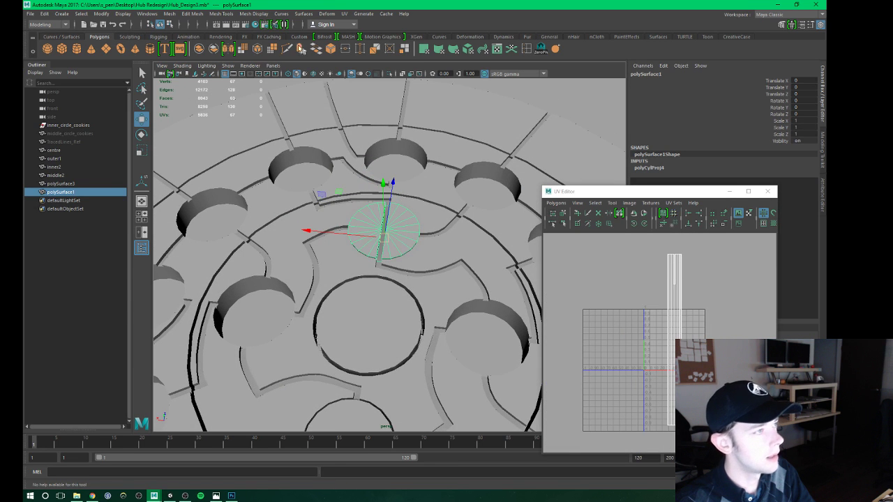
left_click(344, 13)
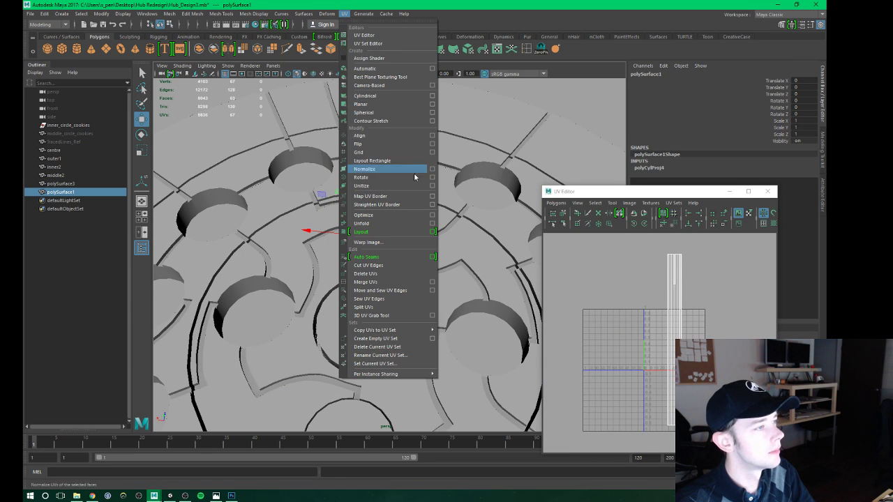
left_click(376, 96)
Isolate the slotted cylinder again and box-select its top cap faces in Face mode.
middle_click_drag(688, 337, 669, 323, "alt")
scroll(411, 201, "up", 2)
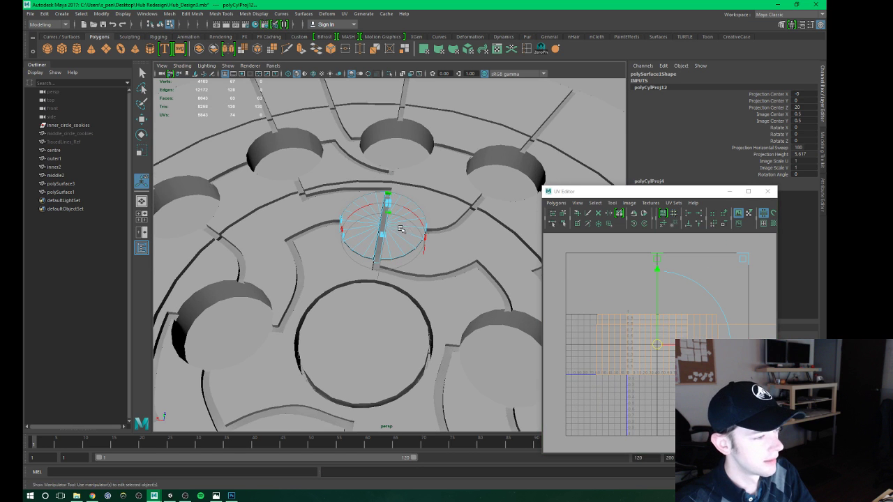
left_click(389, 73)
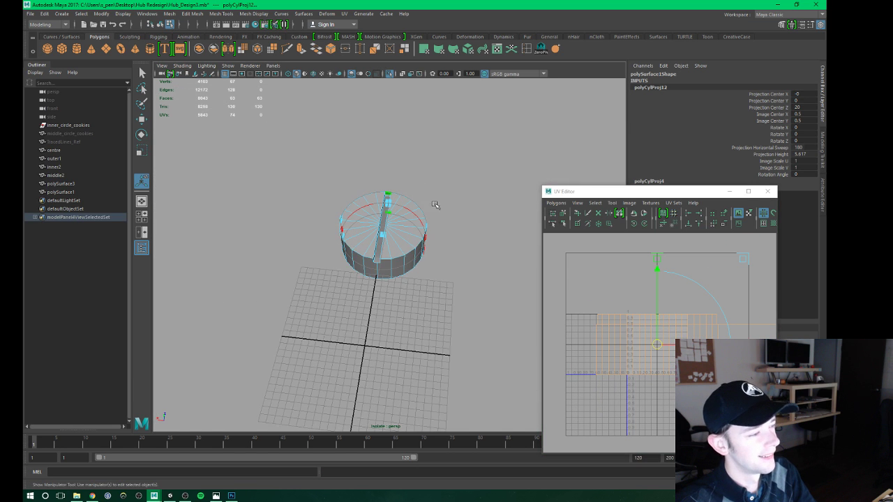
mouse_move(435, 199)
left_mouse_down("alt")
mouse_move(413, 271)
mouse_move(390, 252)
left_mouse_up("alt")
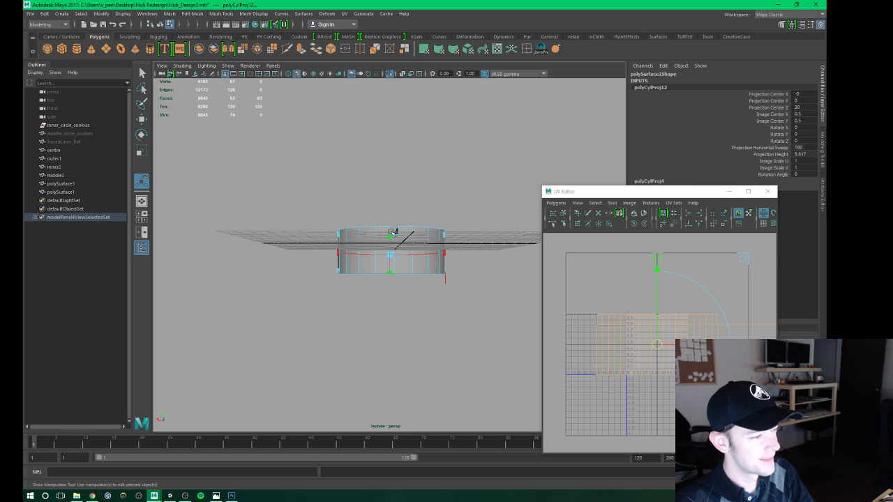
right_click(390, 253)
left_click(380, 275)
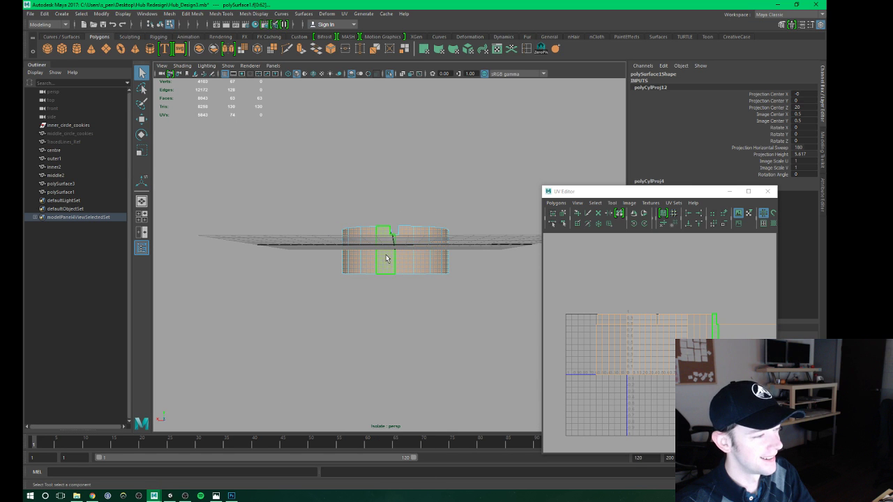
mouse_move(323, 253)
left_mouse_down()
mouse_move(499, 252)
mouse_move(421, 255)
left_mouse_up()
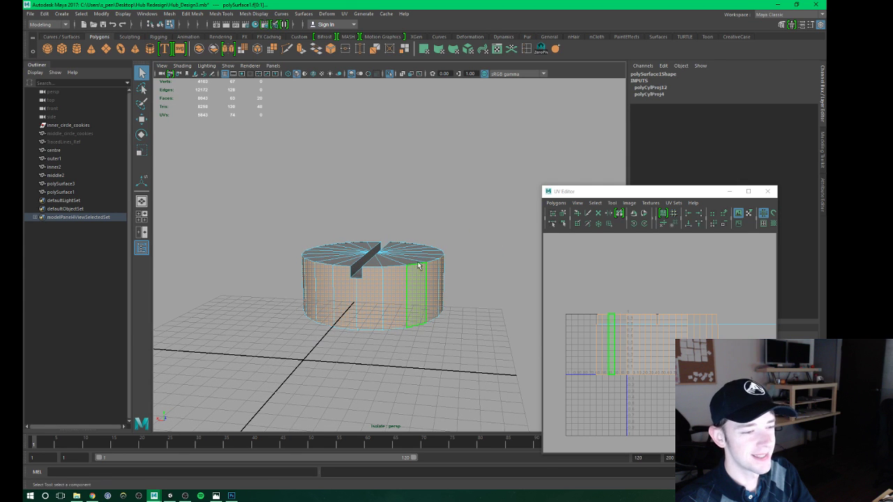
left_click(344, 14)
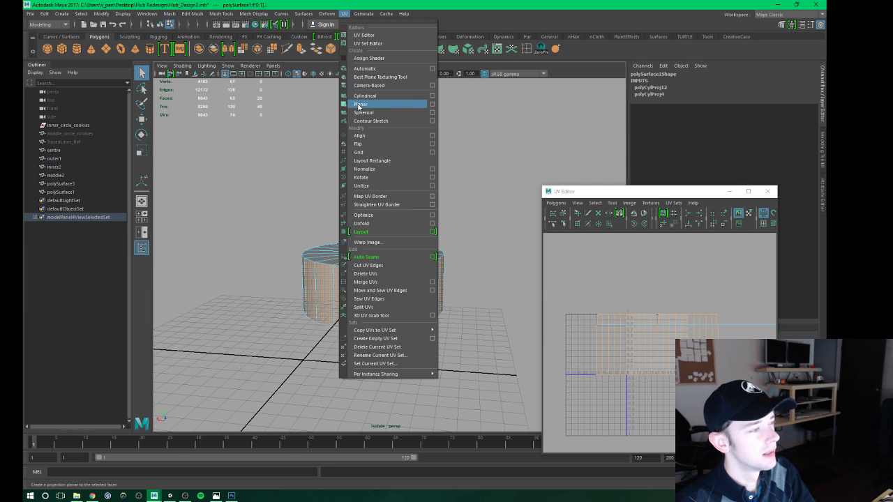
Invert the face selection and give the top cap a planar UV projection rotated 90 degrees.
left_click(358, 104)
left_click(80, 14)
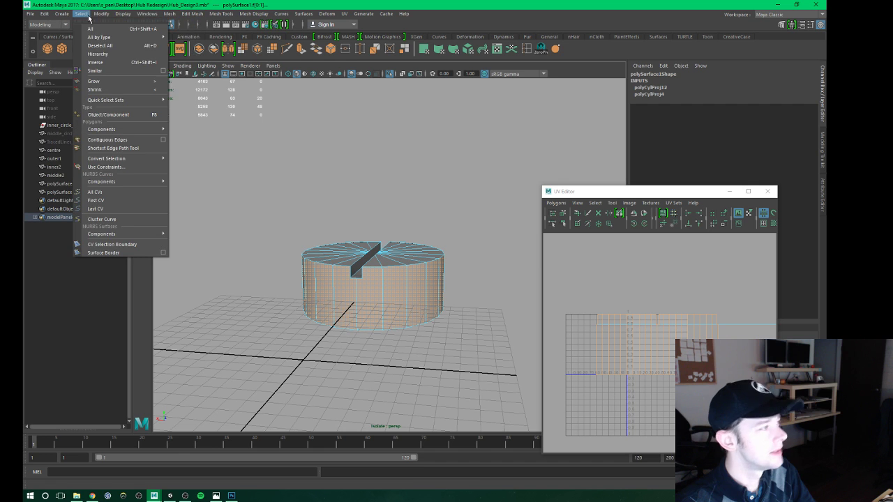
left_click(94, 62)
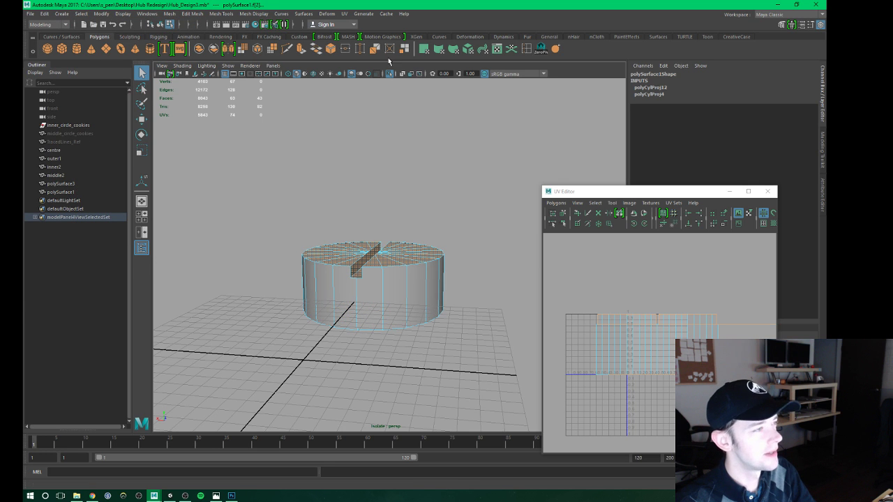
left_click(344, 14)
left_click(358, 104)
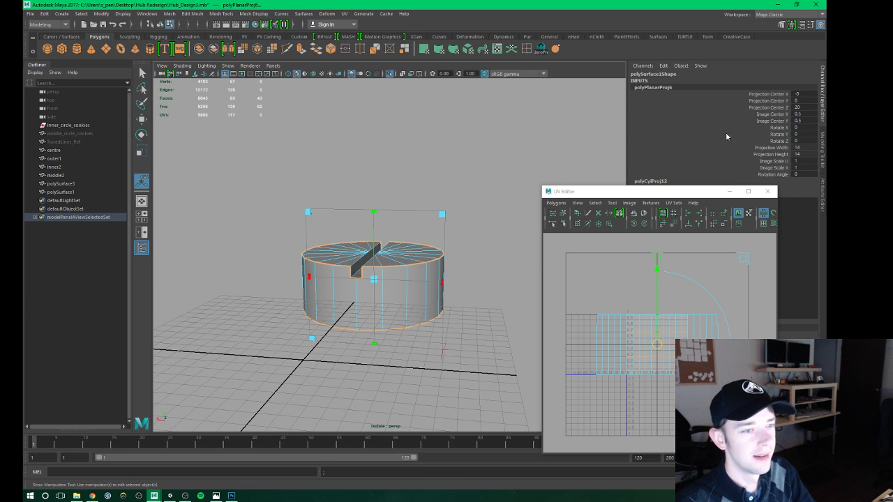
type("0")
key("Return")
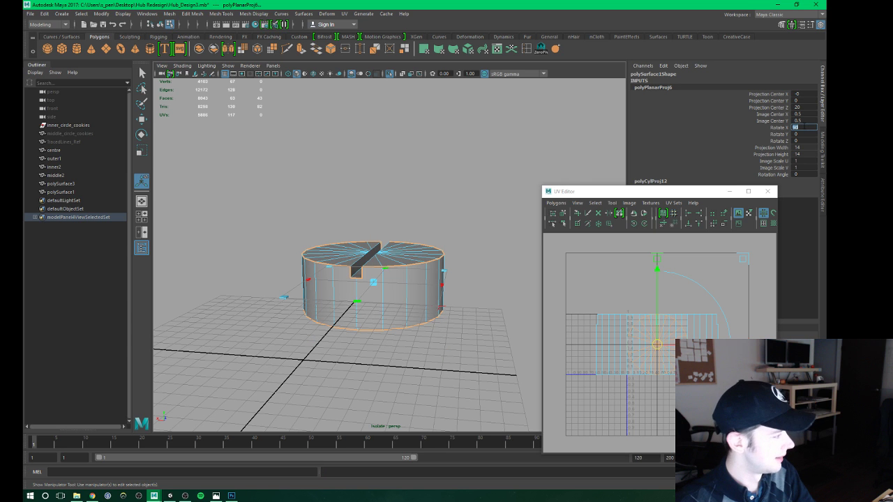
mouse_move(438, 249)
left_mouse_down("alt")
mouse_move(390, 241)
mouse_move(418, 264)
mouse_move(464, 274)
mouse_move(424, 274)
left_mouse_up("alt")
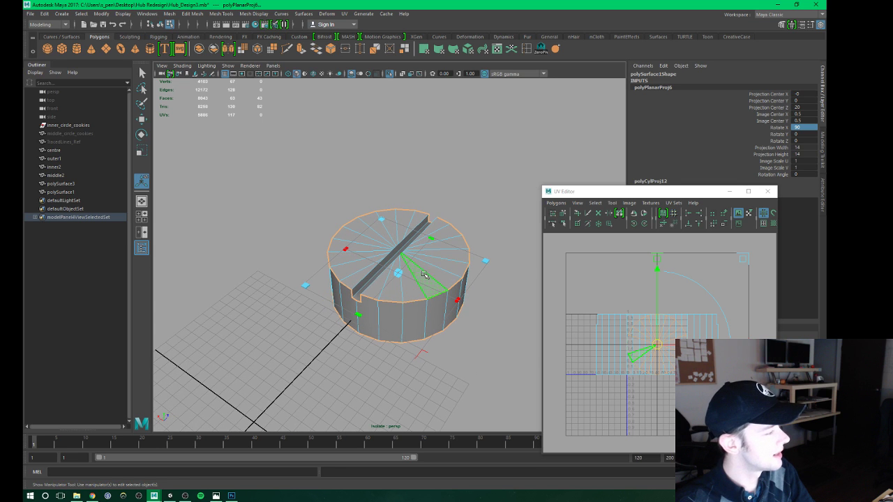
In the UV Editor, select the side UV shell, resize it and shift it upward.
left_click(659, 339)
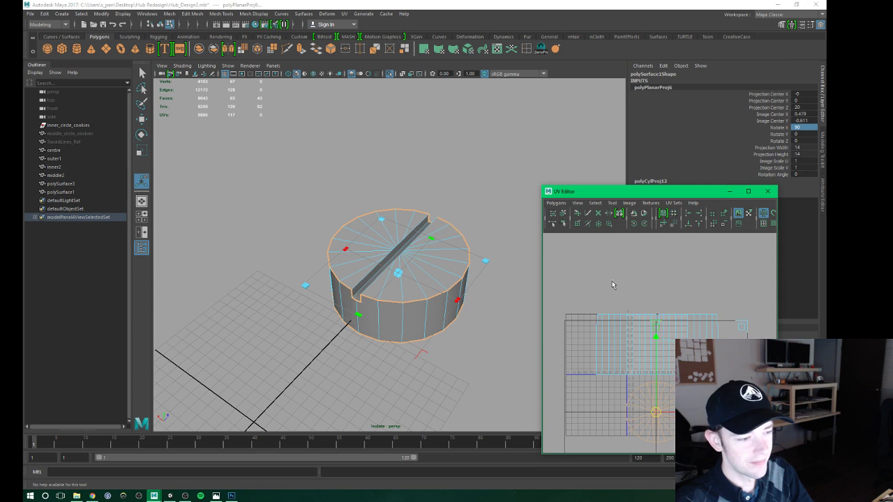
left_click(683, 329)
key("w")
right_click_drag(619, 323, 650, 304)
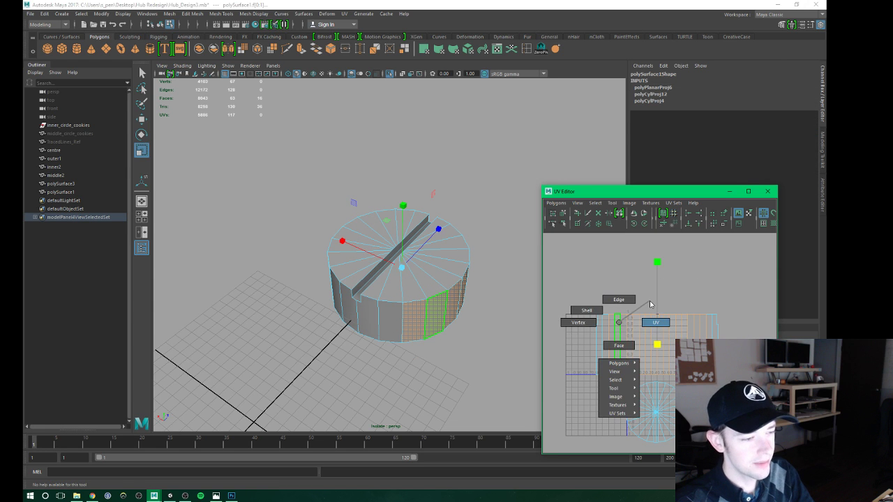
left_click(623, 326)
left_click(475, 256)
right_click_drag(439, 260, 478, 241)
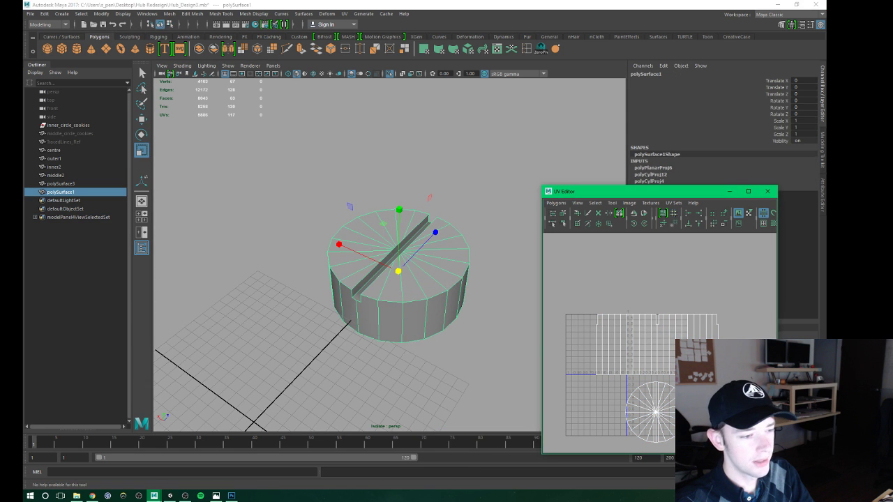
right_click_drag(641, 340, 614, 321)
left_click_drag(589, 307, 719, 377)
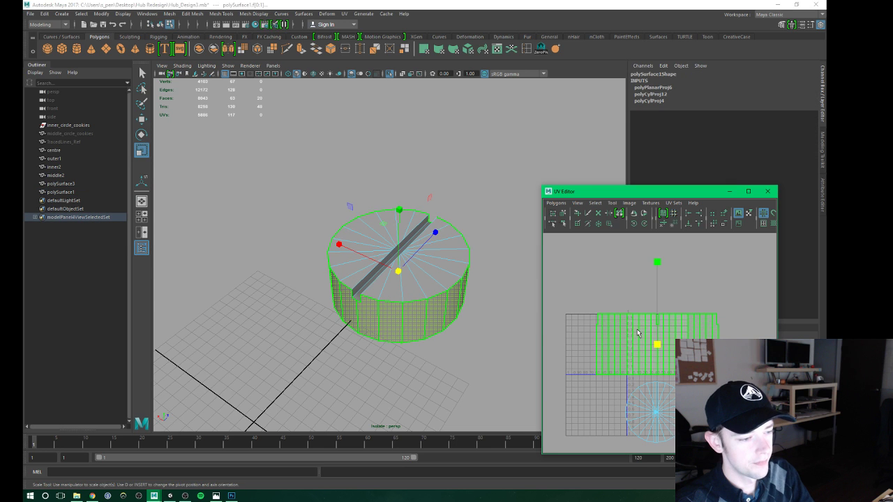
left_click_drag(601, 343, 658, 342)
key("F11")
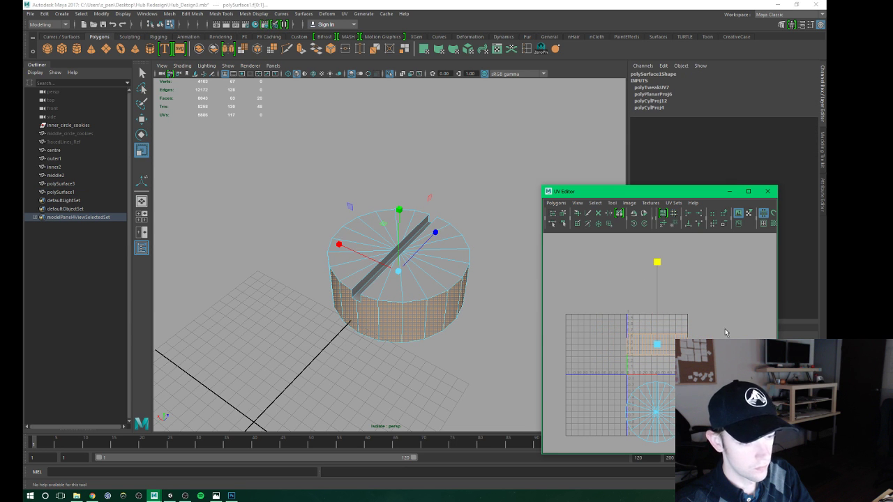
key("w")
left_click_drag(659, 266, 656, 247)
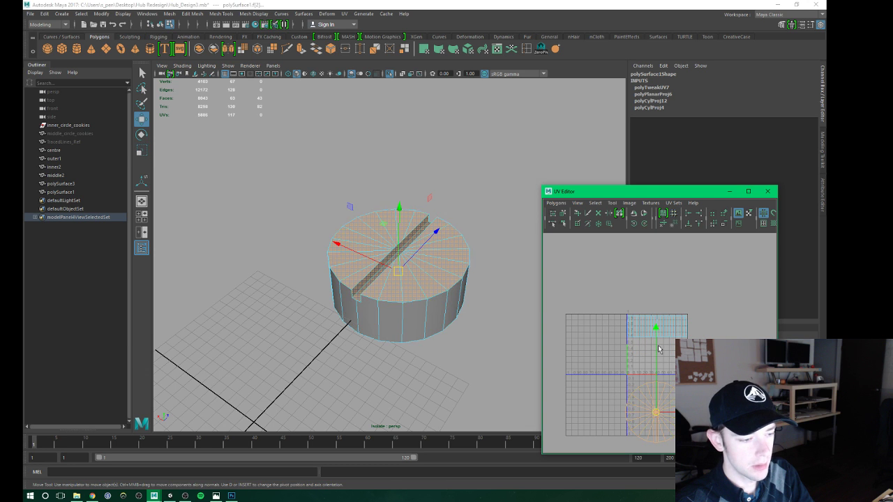
Frame all UVs, move one circular cap shell to the right to separate the caps, and deselect.
left_click(655, 327)
key("ctrl+z")
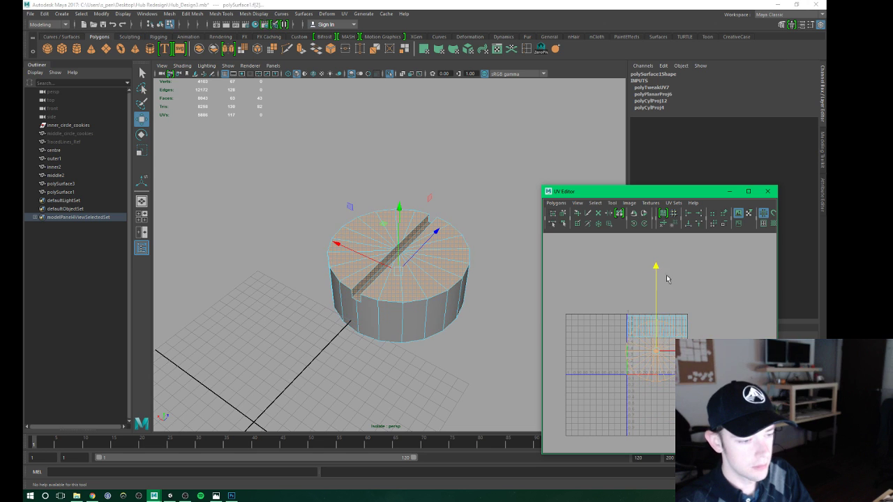
key("w")
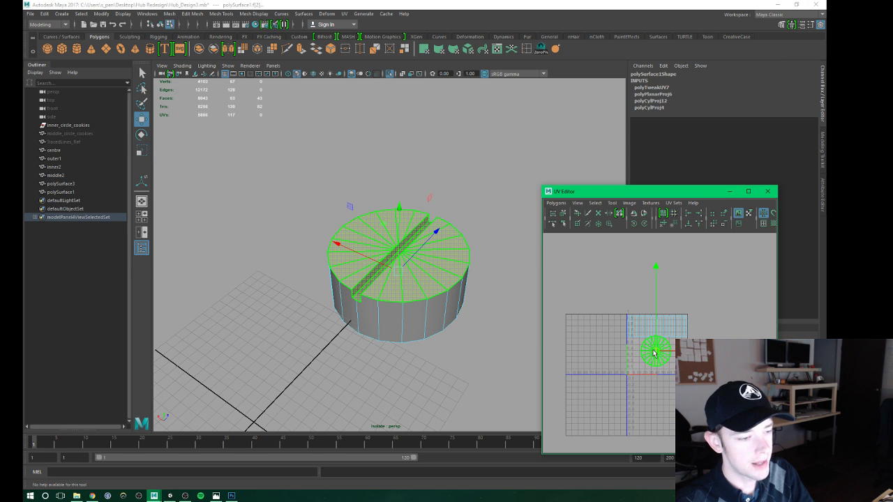
key("f")
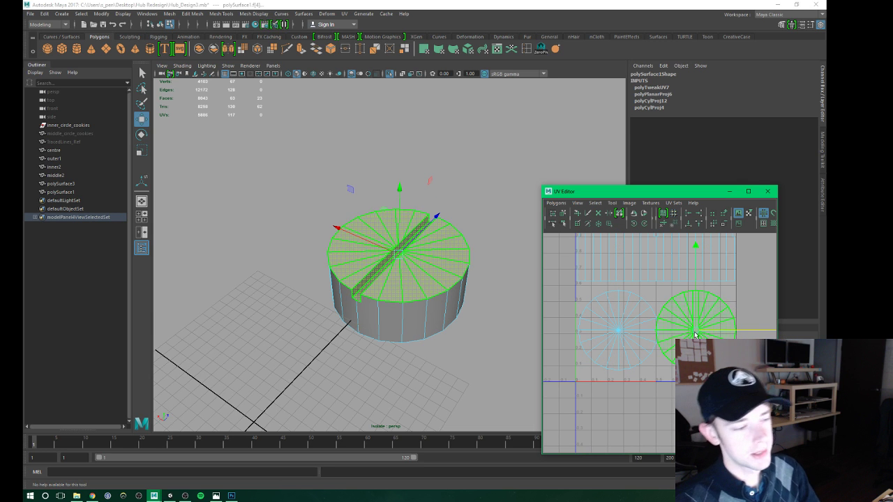
left_click(619, 331)
key("r")
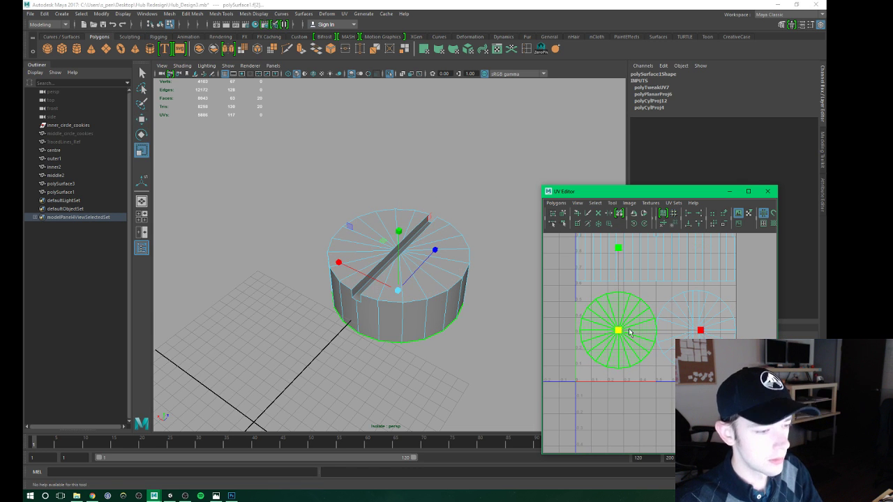
key("w")
left_click_drag(623, 335, 691, 335)
key("ctrl+z")
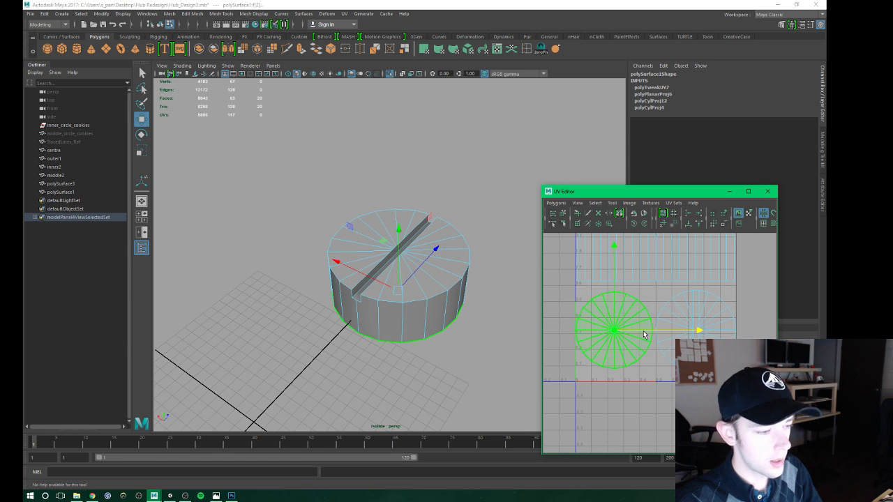
key("shift+z")
left_click(696, 322)
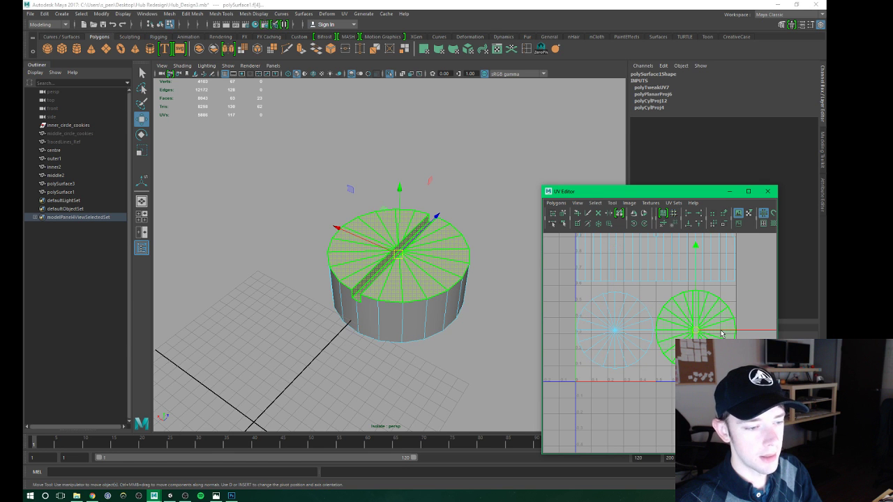
middle_click_drag(687, 329, 683, 340, "alt")
left_click(649, 287)
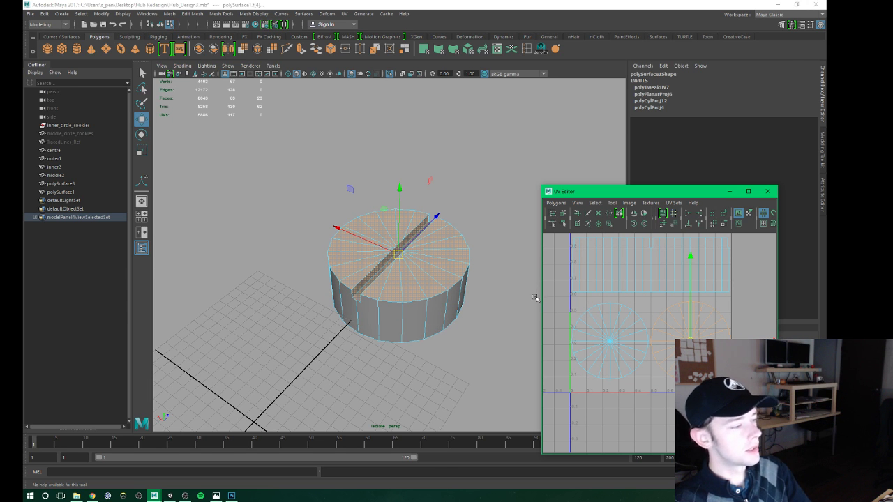
Switch to picking individual faces and select a top wedge face of the cylinder.
mouse_move(467, 330)
left_mouse_down("alt")
mouse_move(447, 321)
mouse_move(429, 331)
left_mouse_up("alt")
scroll(447, 321, "up", 3)
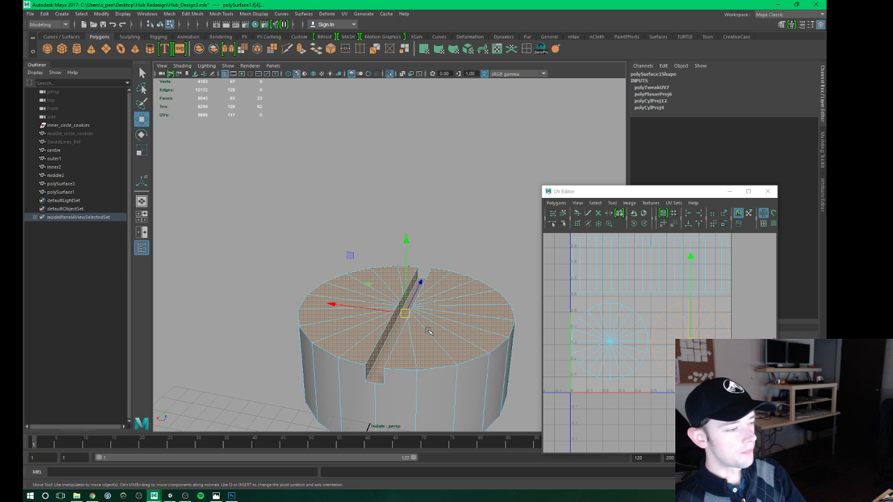
left_click(431, 336)
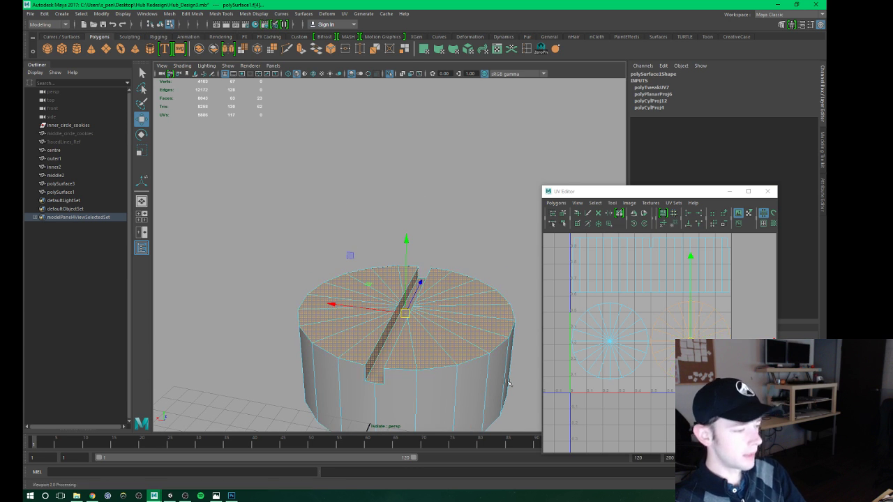
left_click(435, 337)
right_click_drag(430, 262, 450, 271)
left_click(447, 274)
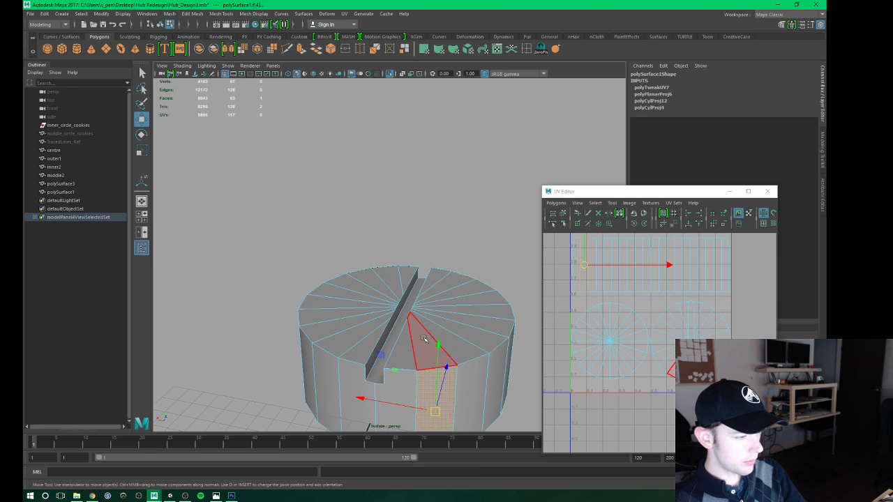
left_click_drag(447, 274, 464, 286, "alt")
left_click(463, 286)
left_click(444, 256)
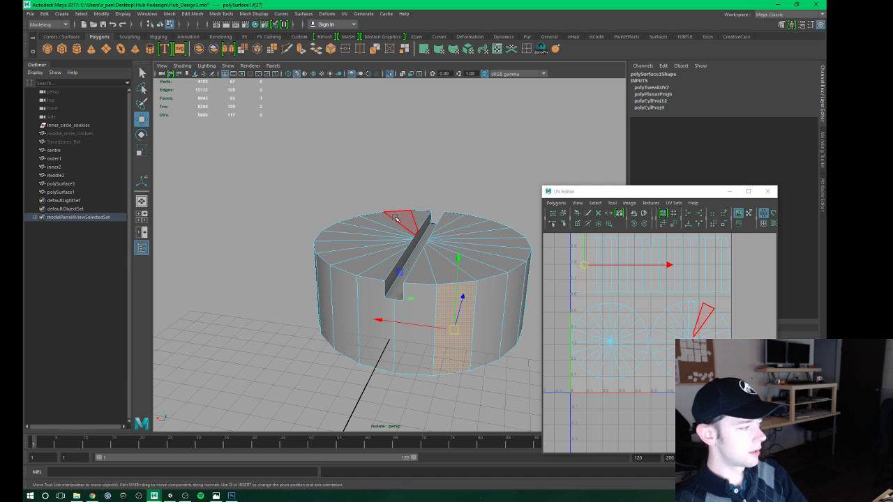
scroll(335, 224, "up", 2)
scroll(328, 222, "up", 3)
mouse_move(329, 222)
left_mouse_down("alt")
mouse_move(418, 242)
mouse_move(356, 327)
left_mouse_up("alt")
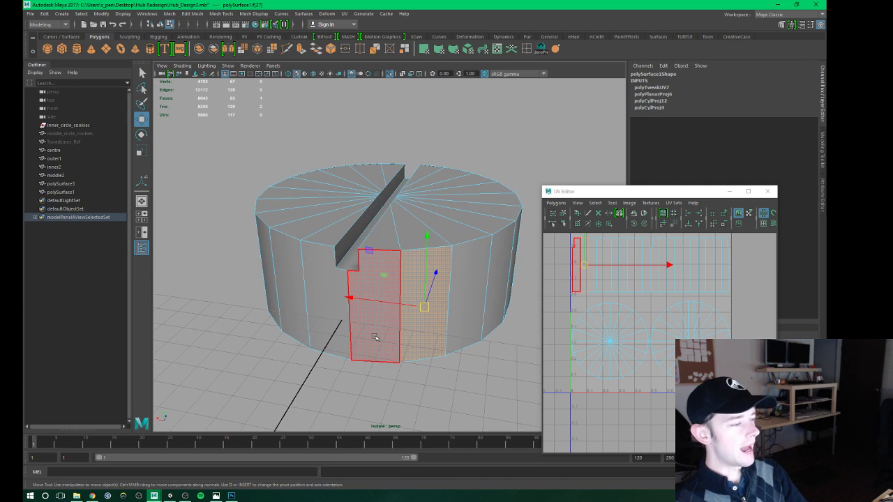
Select the side face beside the slot and the slot's long inner wall face.
left_click(376, 337)
key("f")
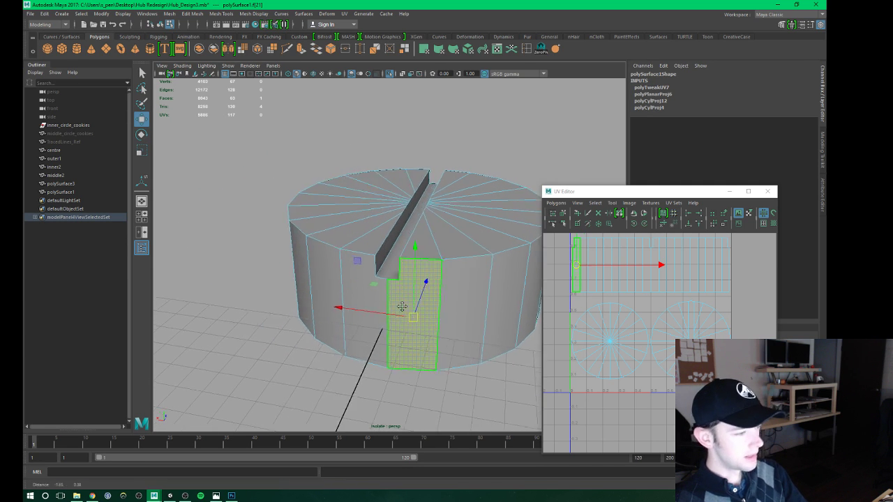
scroll(357, 259, "down", 5)
scroll(406, 313, "up", 3)
key("ctrl+F12")
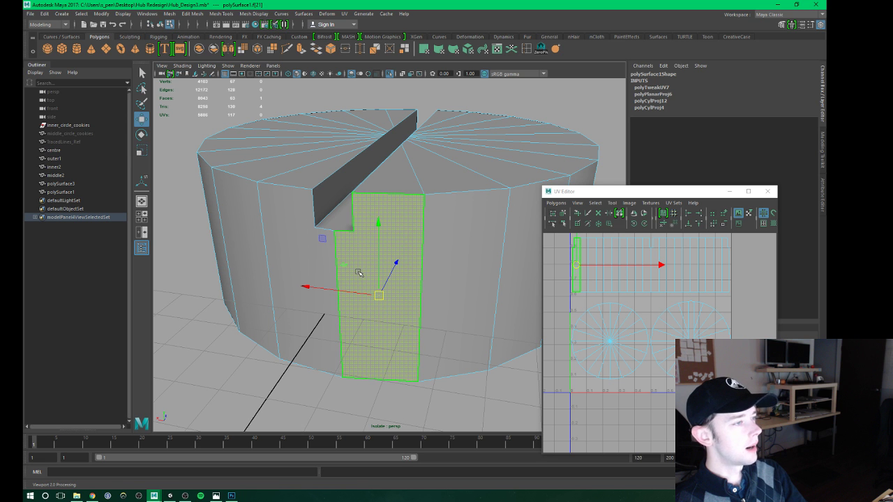
mouse_move(358, 272)
left_mouse_down("alt")
mouse_move(409, 278)
mouse_move(349, 230)
mouse_move(328, 236)
mouse_move(384, 244)
left_mouse_up("alt")
left_click(345, 227)
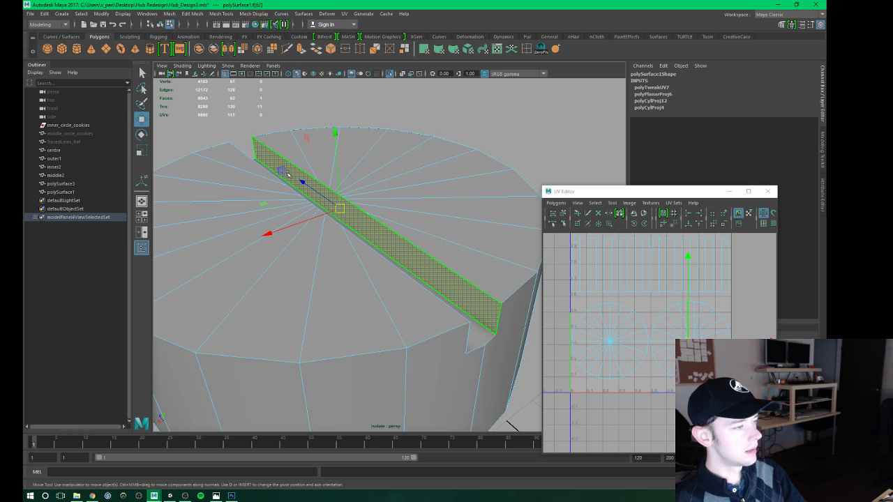
left_click(390, 241)
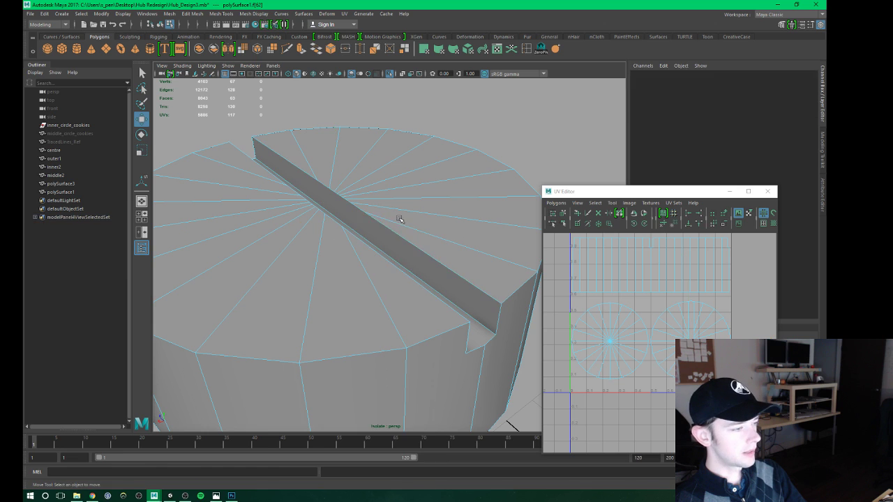
right_click_drag(389, 236, 380, 240)
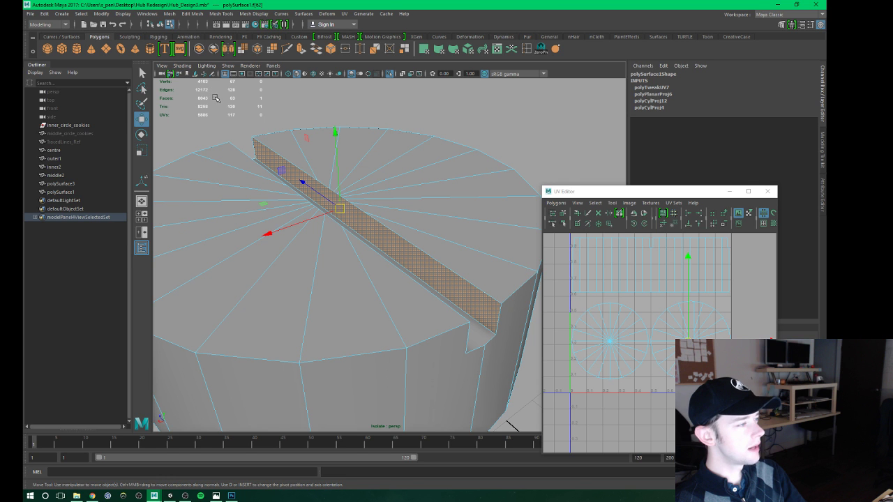
mouse_move(223, 123)
left_mouse_down("alt")
mouse_move(247, 125)
mouse_move(393, 228)
mouse_move(390, 250)
left_mouse_up("alt")
mouse_move(415, 297)
left_mouse_down("alt")
mouse_move(399, 308)
mouse_move(425, 255)
mouse_move(482, 210)
mouse_move(396, 311)
left_mouse_up("alt")
Add the side faces on both sides of and below the slot to the selection.
left_click(398, 307)
left_click(370, 325, "shift")
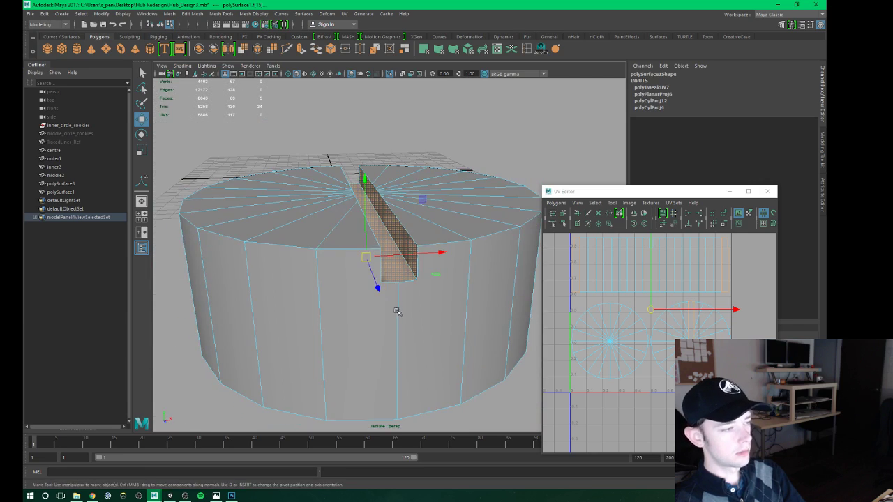
left_click(391, 314, "shift")
left_click(412, 313, "shift")
mouse_move(412, 314)
left_mouse_down("alt")
mouse_move(417, 300)
mouse_move(309, 179)
left_mouse_up("alt")
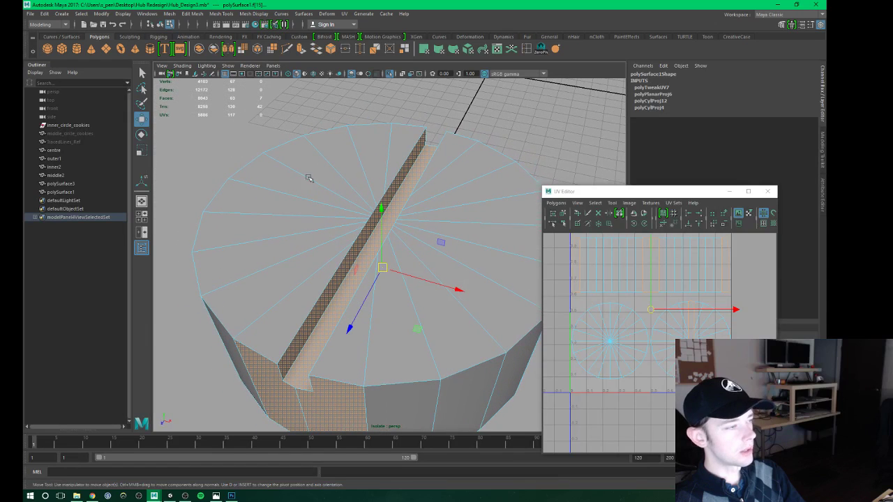
left_click(171, 14)
left_click(190, 98)
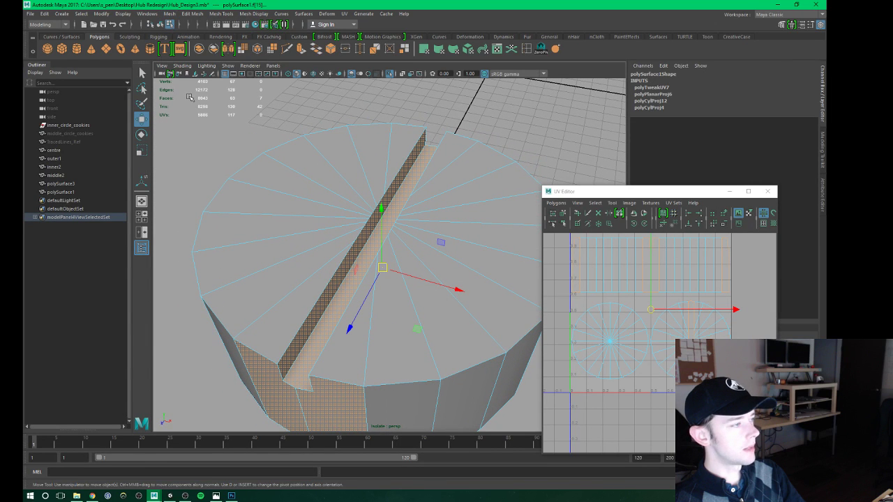
left_click(170, 14)
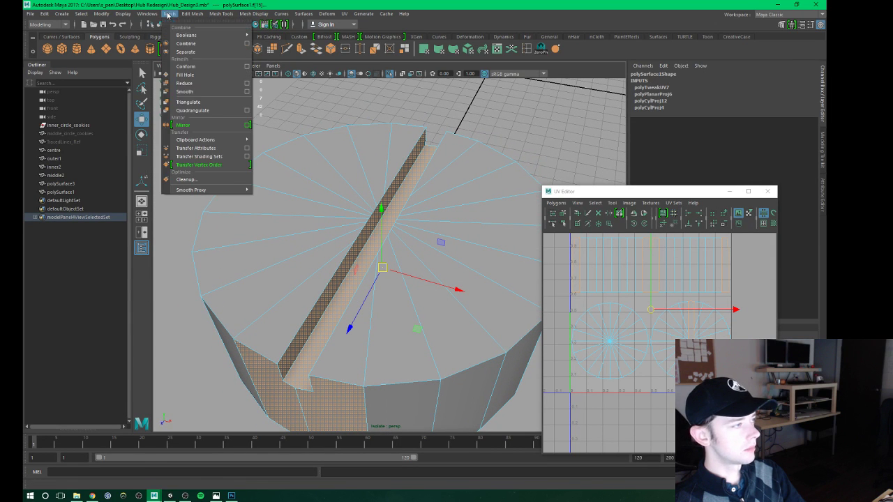
Triangulate the selected slot faces and return the cylinder to object mode.
left_click(188, 103)
mouse_move(380, 241)
left_mouse_down("alt")
mouse_move(368, 207)
mouse_move(419, 238)
left_mouse_up("alt")
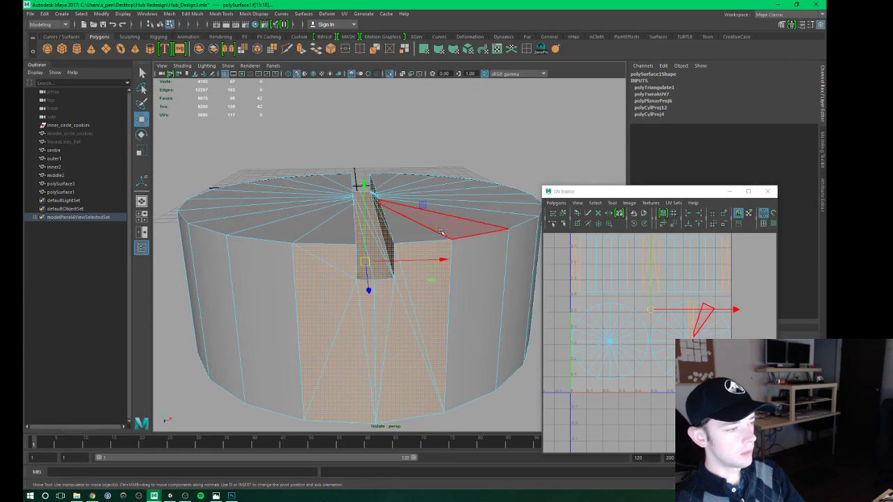
left_click(444, 242)
right_click_drag(443, 242, 465, 236)
left_click(472, 145)
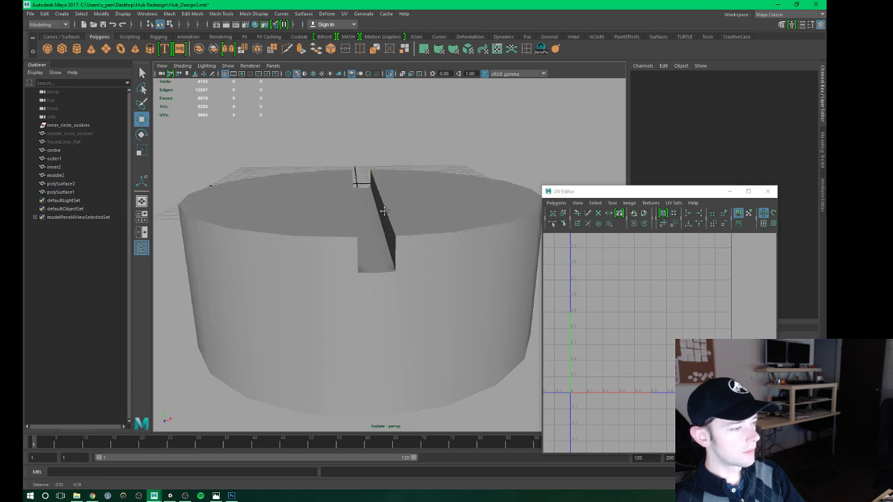
Reselect the whole cylinder piece and turn off Isolate Select to show the full hub scene.
mouse_move(472, 146)
left_mouse_down("alt")
mouse_move(426, 215)
mouse_move(358, 213)
mouse_move(410, 265)
left_mouse_up("alt")
left_click(427, 215)
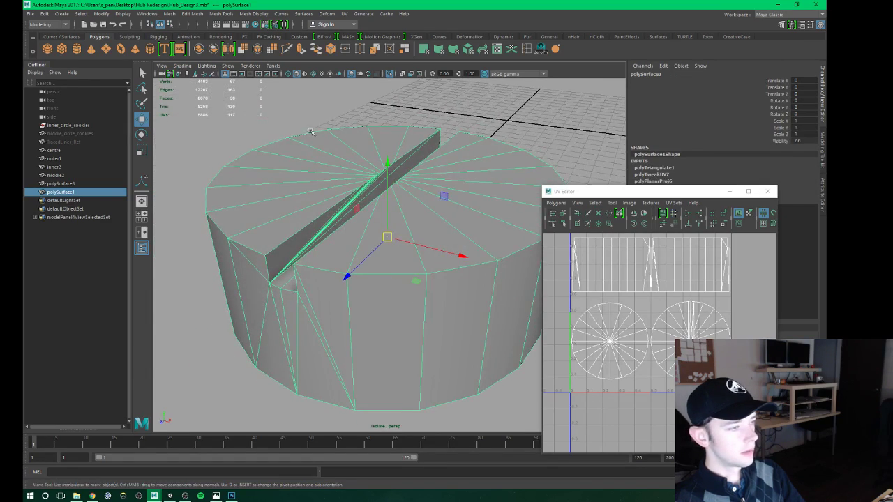
left_click(310, 131)
mouse_move(311, 132)
left_mouse_down("alt")
mouse_move(373, 201)
mouse_move(409, 164)
mouse_move(388, 242)
left_mouse_up("alt")
left_click(445, 260)
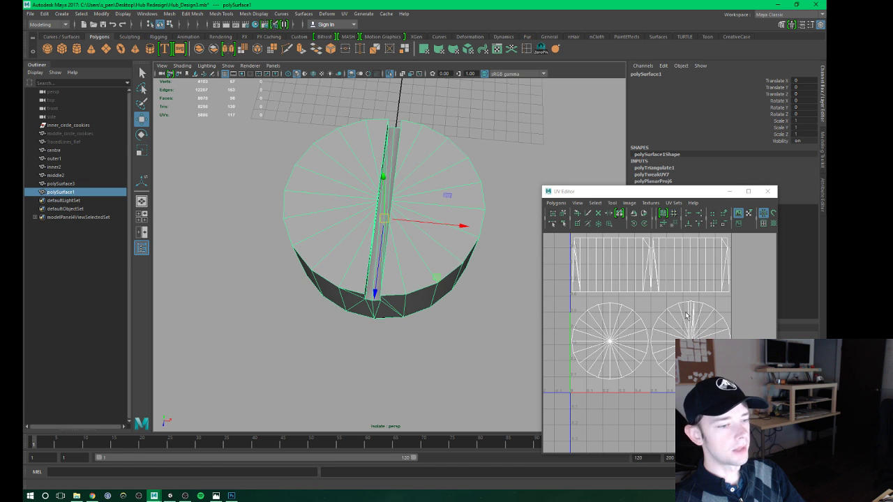
mouse_move(396, 256)
left_mouse_down("alt")
mouse_move(304, 209)
mouse_move(351, 216)
mouse_move(380, 265)
left_mouse_up("alt")
left_click(390, 73)
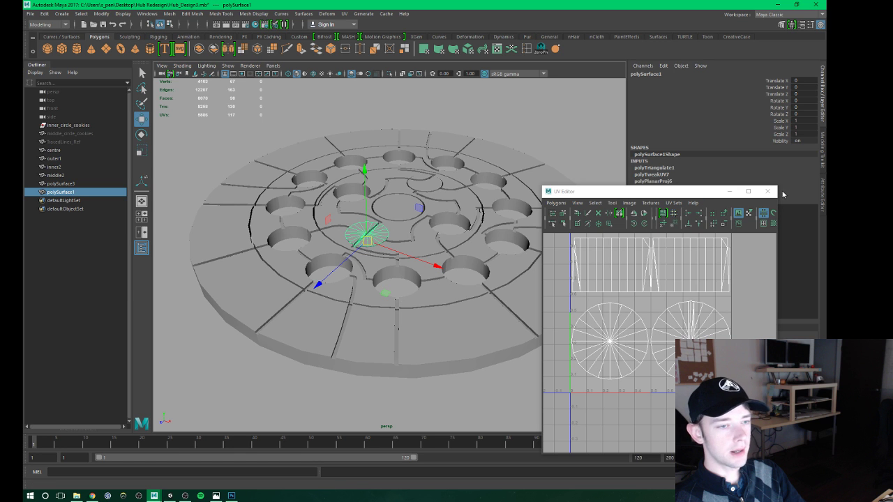
Select the small disc piece polySurface3, isolate it and open the UV Editor.
left_click(768, 191)
scroll(438, 255, "up", 3)
left_click(453, 166)
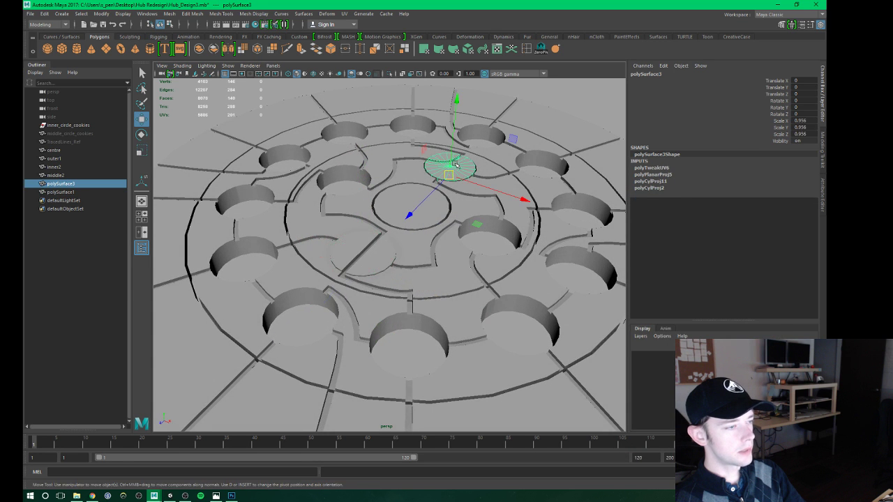
left_click(389, 74)
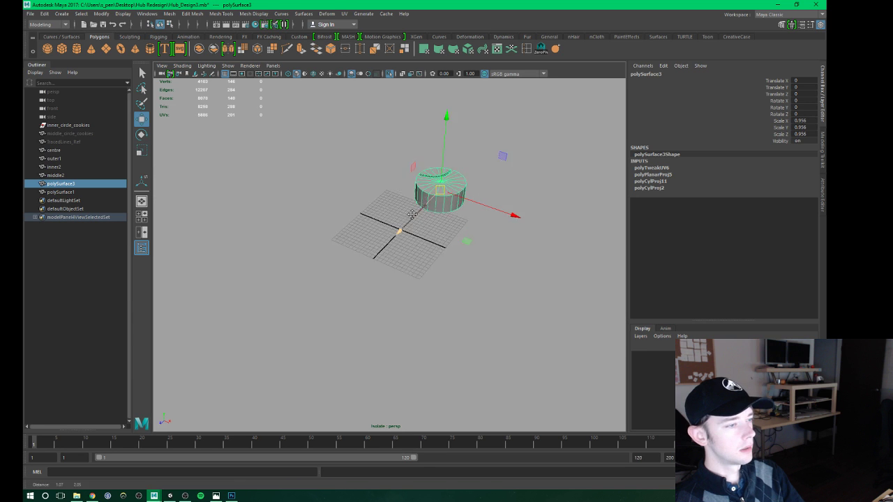
scroll(387, 258, "up", 2)
left_click(344, 13)
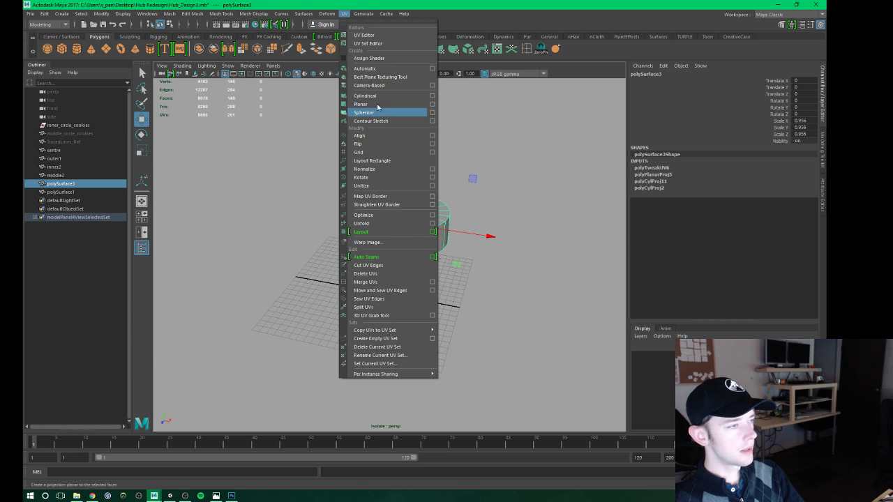
left_click(364, 35)
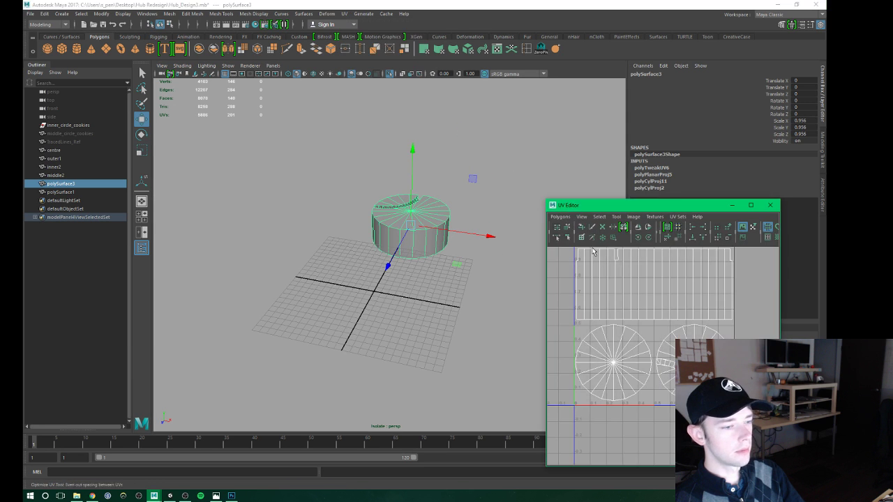
Inspect the disc's curved groove and triangulate the disc piece.
middle_click_drag(370, 190, 359, 211, "alt")
scroll(386, 227, "up", 2)
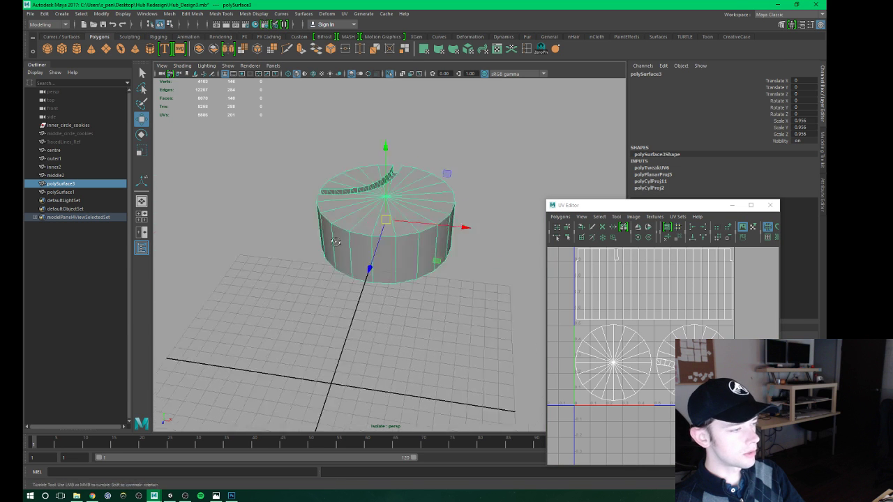
left_click_drag(386, 226, 438, 225, "alt")
scroll(424, 267, "up", 2)
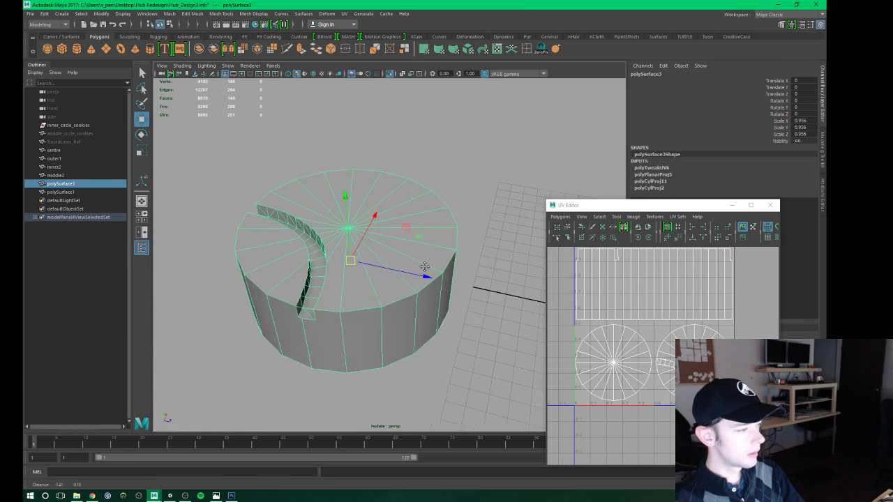
scroll(424, 267, "up", 2)
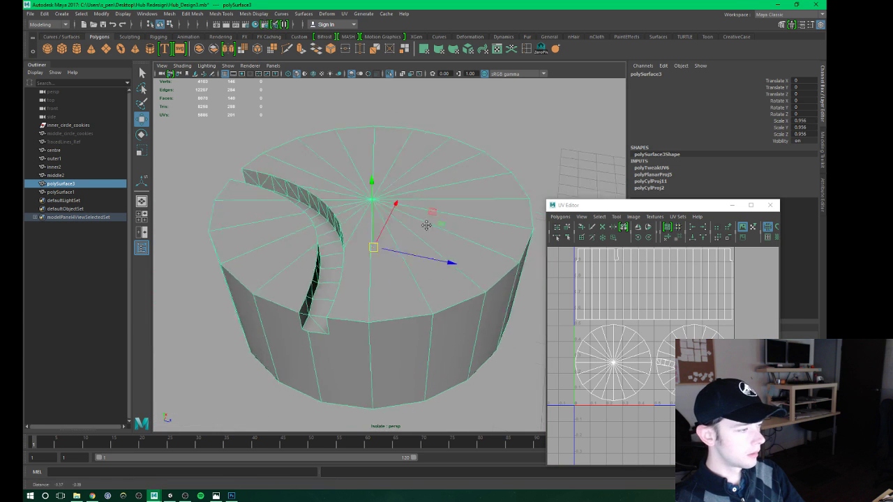
scroll(391, 228, "up", 2)
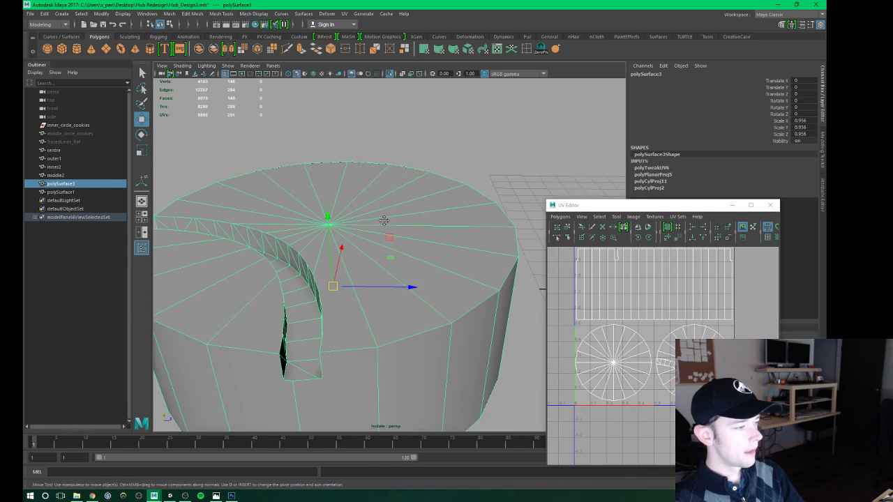
scroll(384, 221, "down", 3)
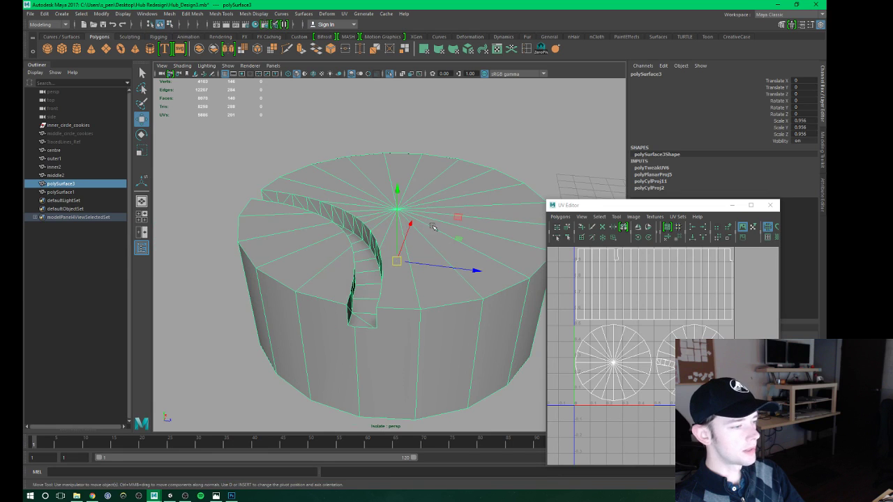
mouse_move(384, 221)
left_mouse_down("alt")
mouse_move(348, 241)
mouse_move(363, 230)
left_mouse_up("alt")
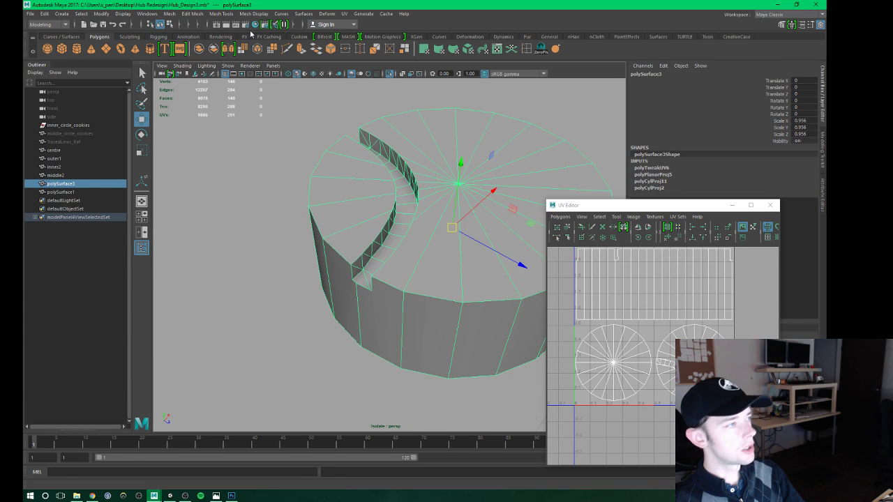
left_click(199, 14)
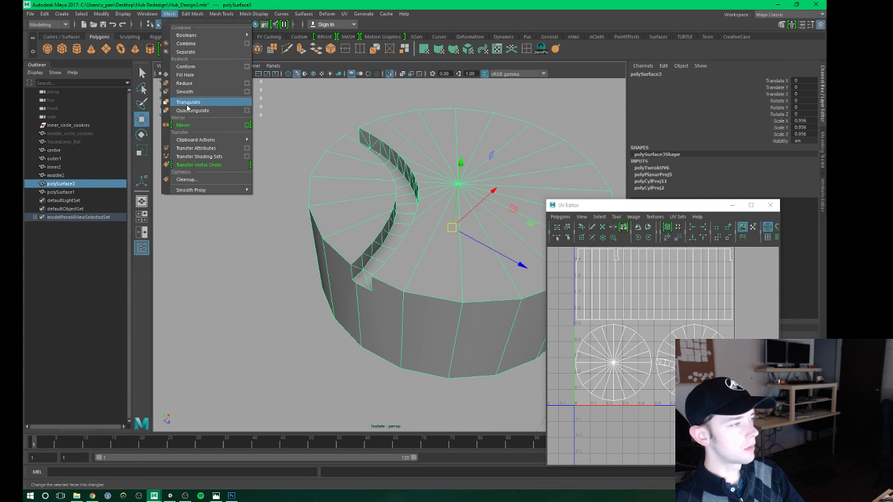
left_click(188, 103)
Clear the selection, save the scene as Hub_Design3.mb and show the whole hub model.
right_click(438, 251)
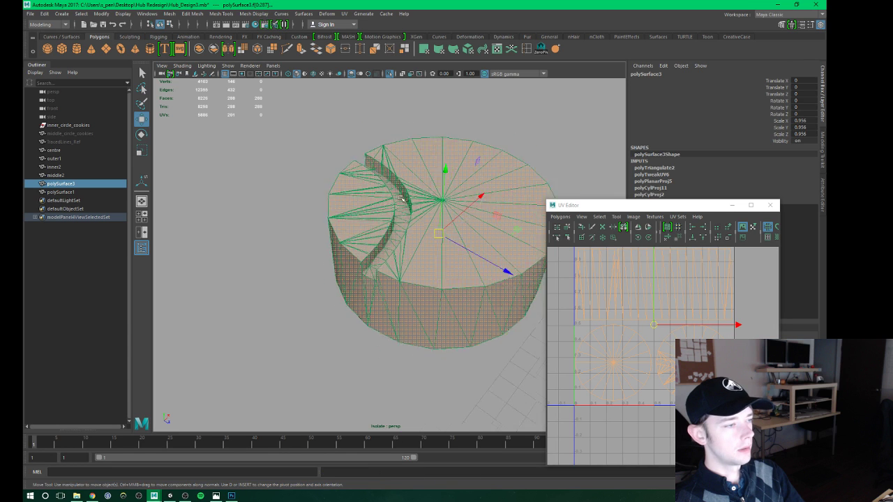
left_click_drag(438, 251, 412, 211, "alt")
right_click_drag(412, 211, 429, 199)
left_click(514, 151)
right_click_drag(515, 151, 369, 167, "alt")
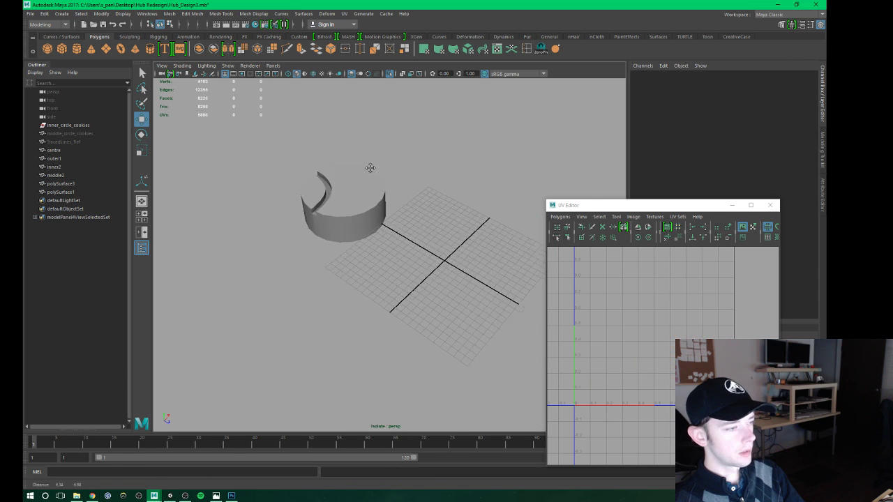
key("ctrl+s")
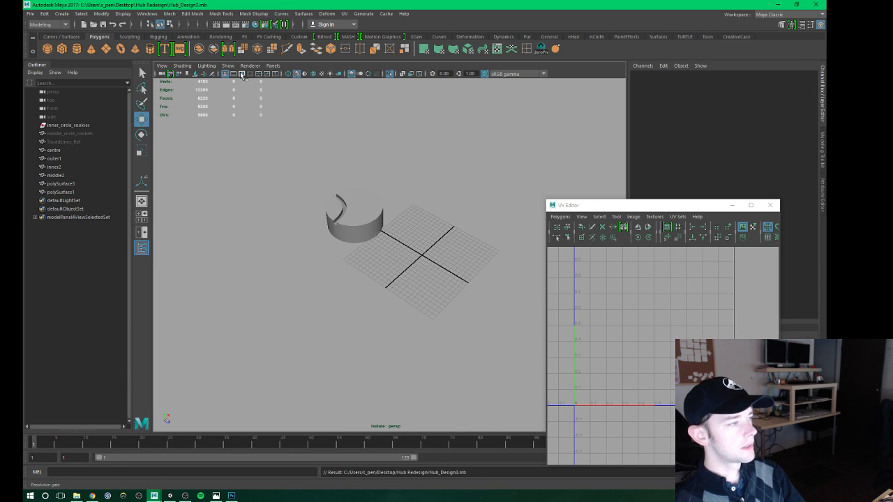
key("ctrl+1")
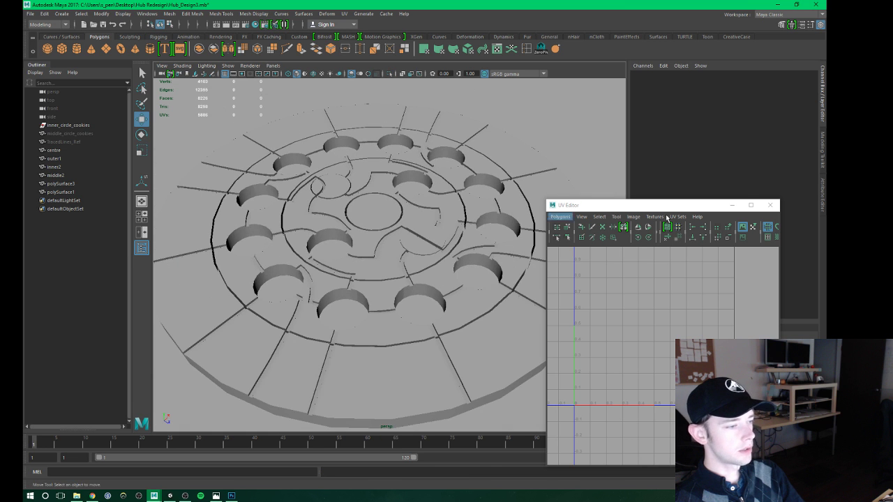
Close the UV Editor, select all hub parts and delete their construction history.
left_click(778, 204)
scroll(388, 229, "down", 3)
scroll(388, 229, "up", 2)
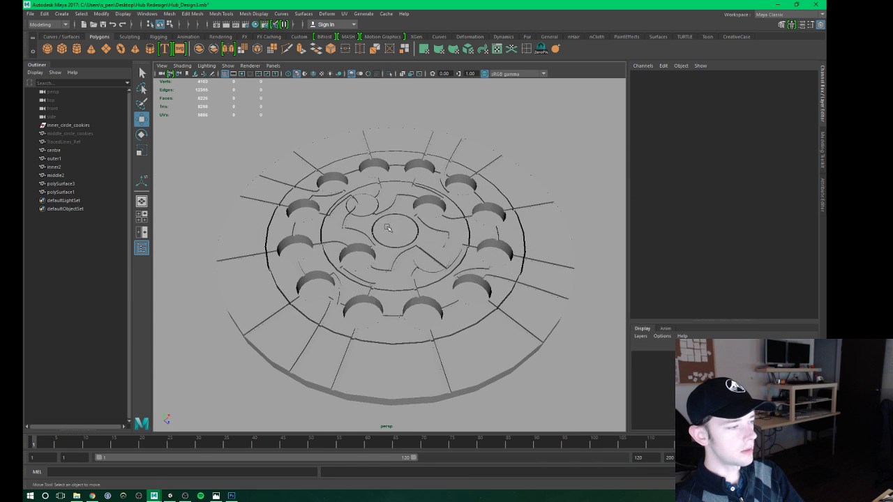
left_click(481, 340)
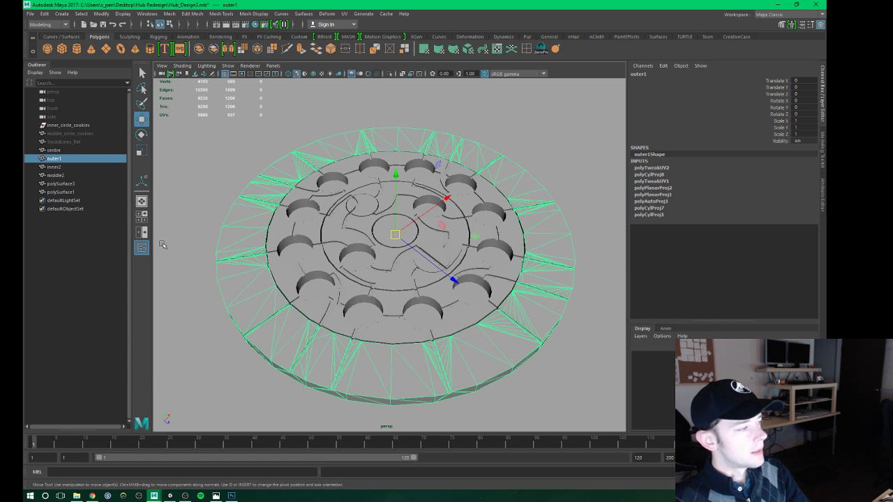
left_click(55, 192)
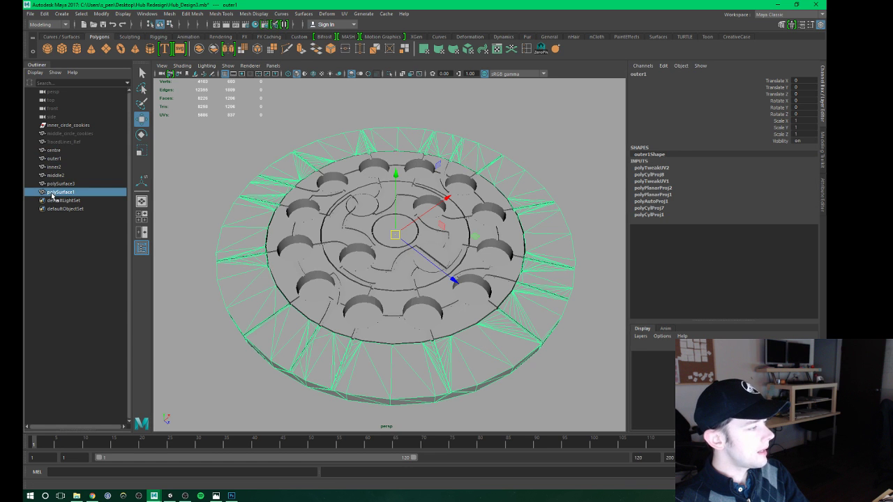
left_click(54, 150, "shift")
left_click(45, 14)
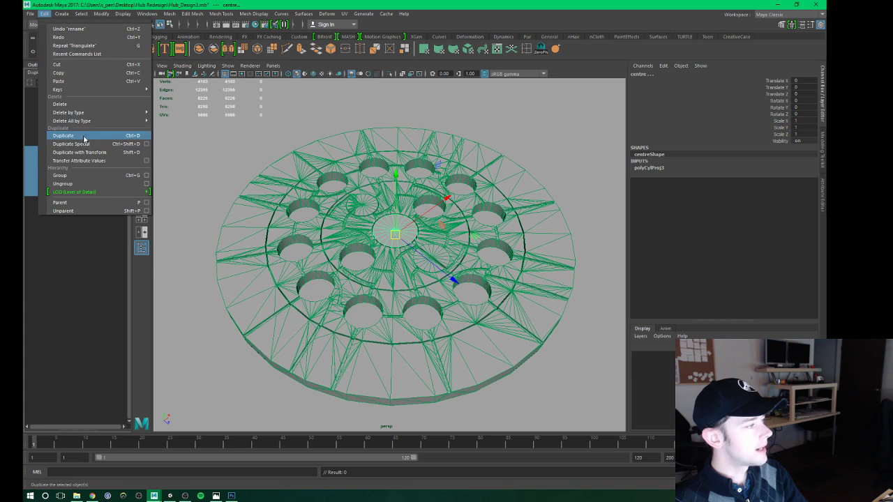
left_click(186, 121)
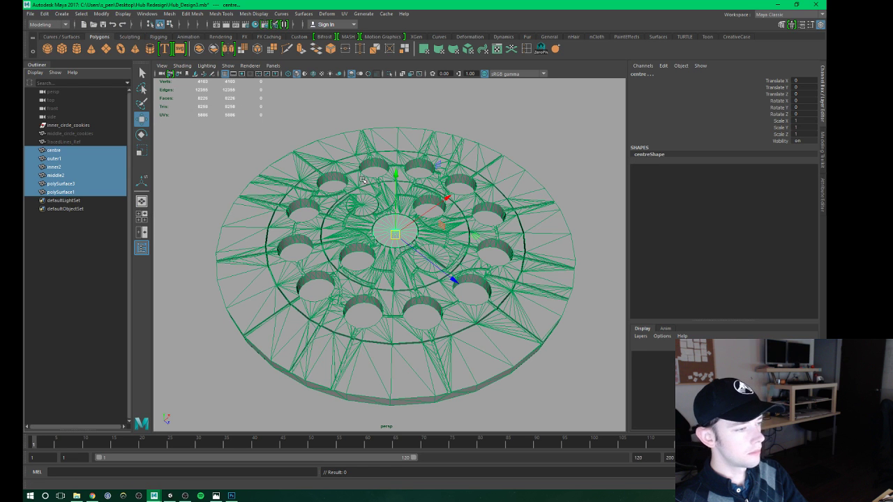
Rename the centre piece to hub_center and hide it.
left_click(55, 150)
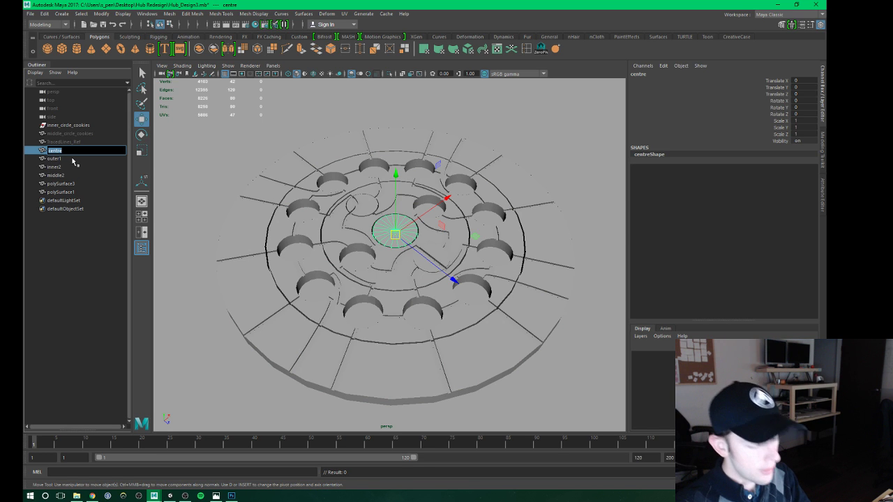
type("hub_")
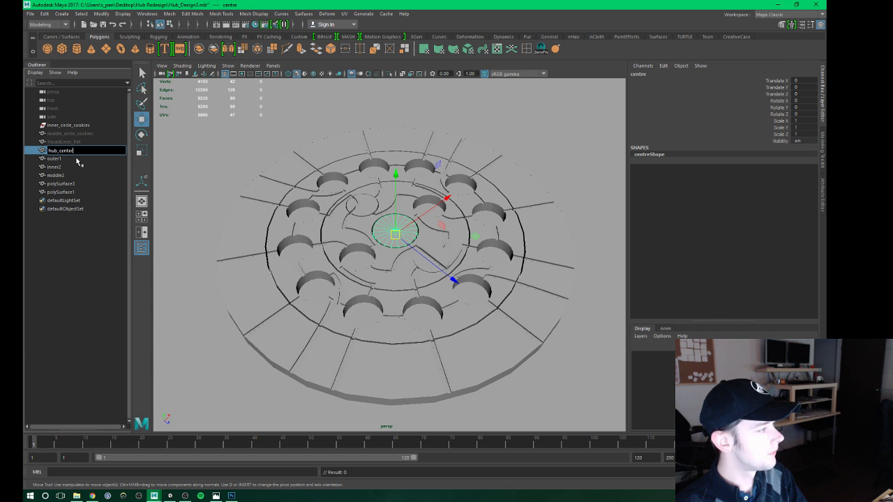
key("Return")
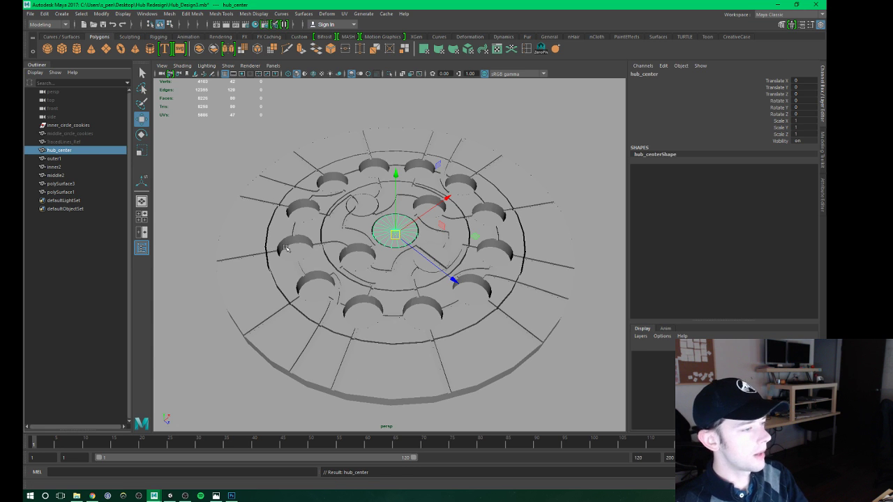
left_click_drag(296, 245, 313, 251, "alt")
key("ctrl+h")
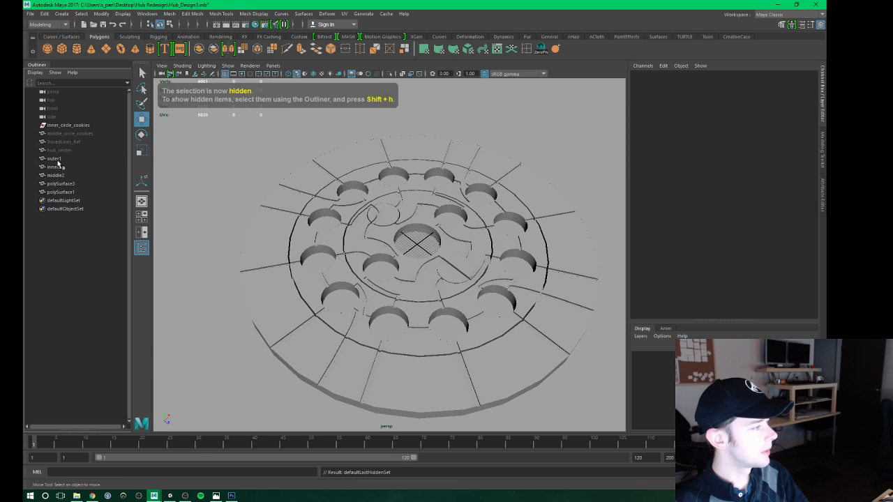
Rename outer1, inner2 and middle2 to hub_outer, hub_inner and hub_middle.
left_click(56, 159)
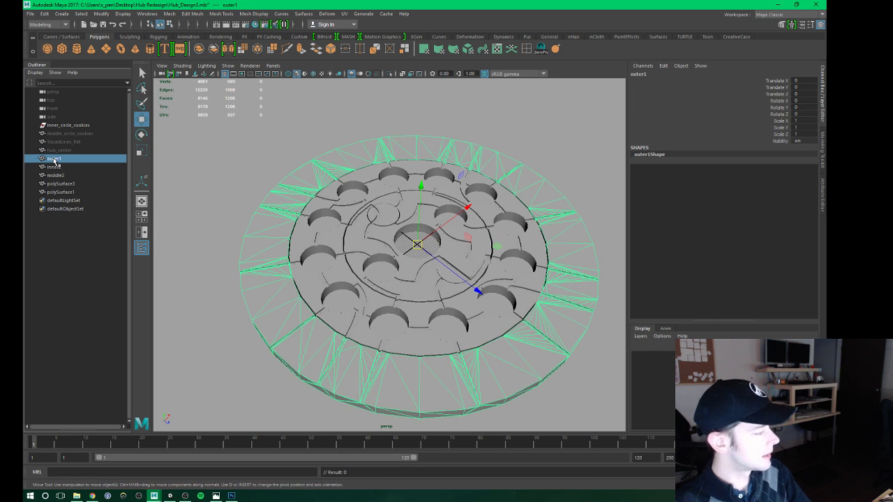
double_click(53, 159)
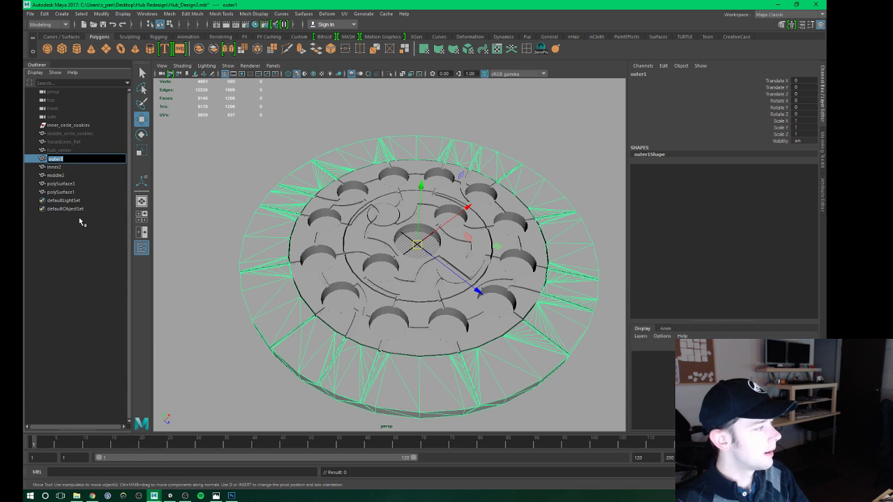
type("hu")
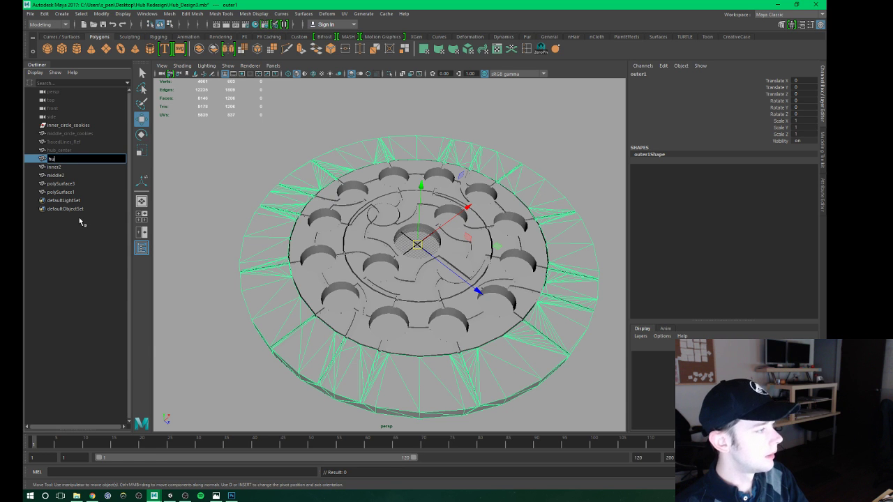
type("b_outer")
left_click(54, 168)
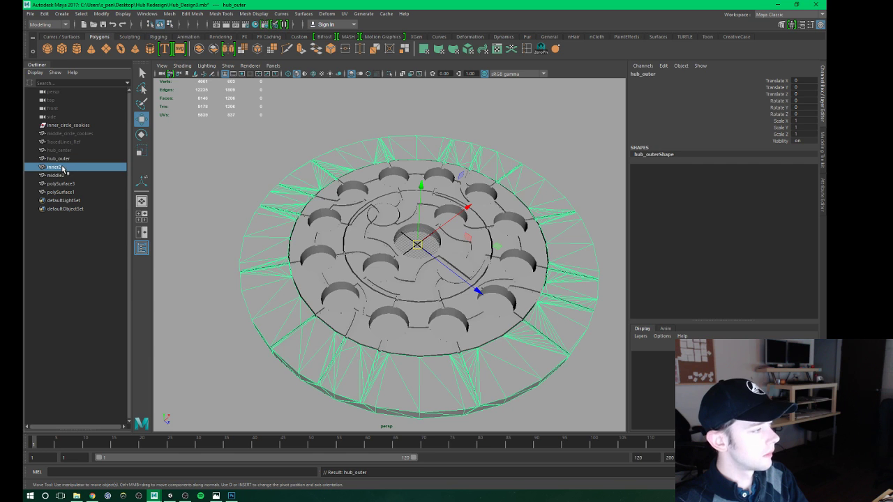
double_click(55, 167)
type("hub_inner")
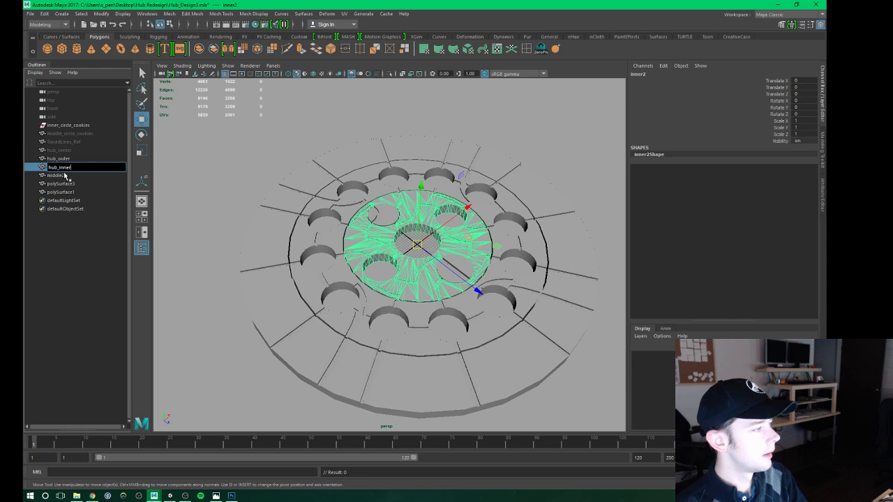
key("Return")
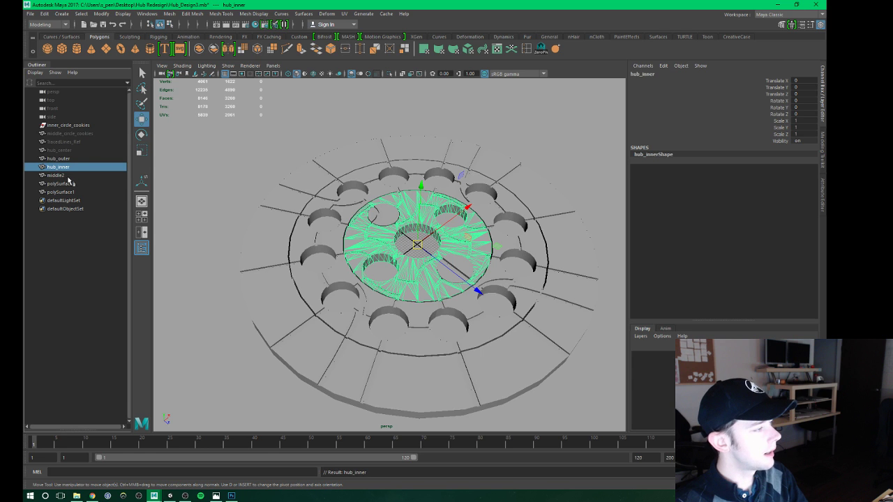
double_click(61, 176)
type("hub_midd")
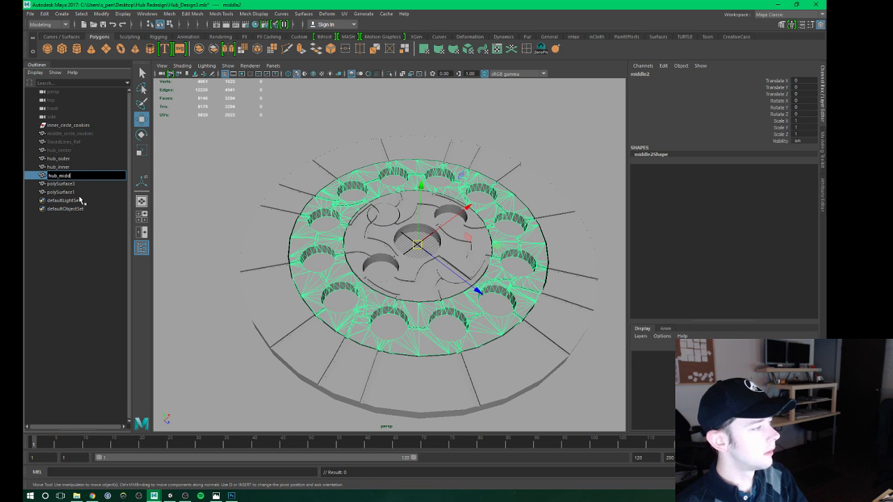
type("le")
key("Return")
Rename polySurface3 and polySurface1 to hub_curved and hub_straight.
left_click(61, 184)
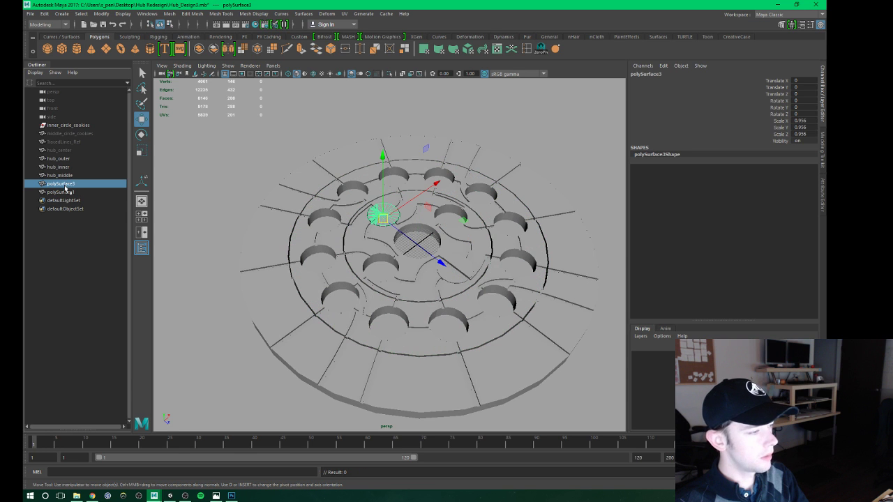
double_click(62, 184)
type("hub_curved")
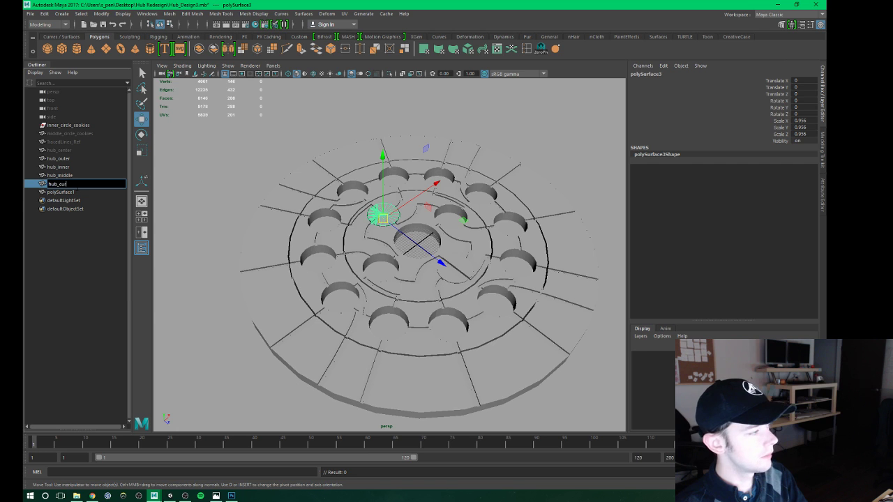
key("Return")
double_click(60, 192)
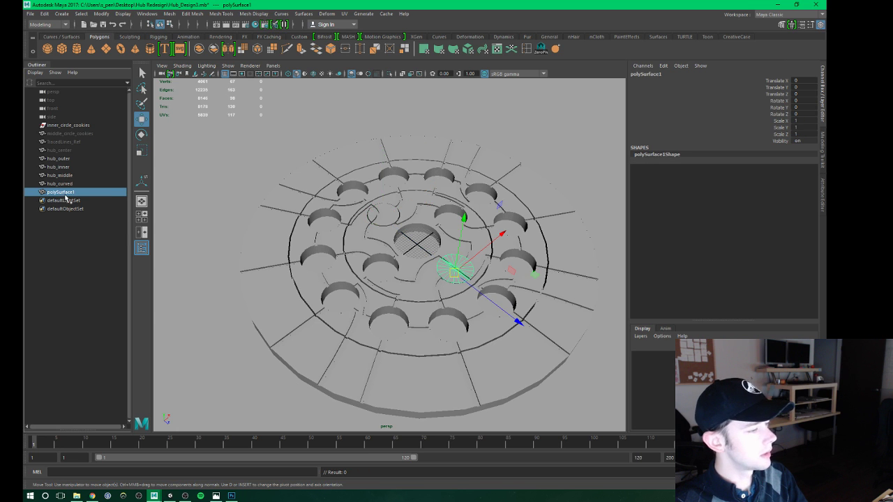
type("hub_straight")
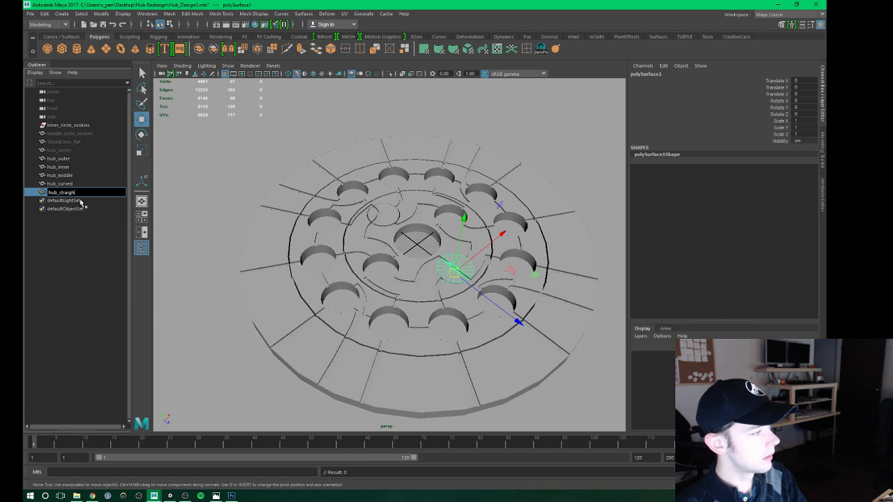
key("Return")
left_click(62, 159, "shift")
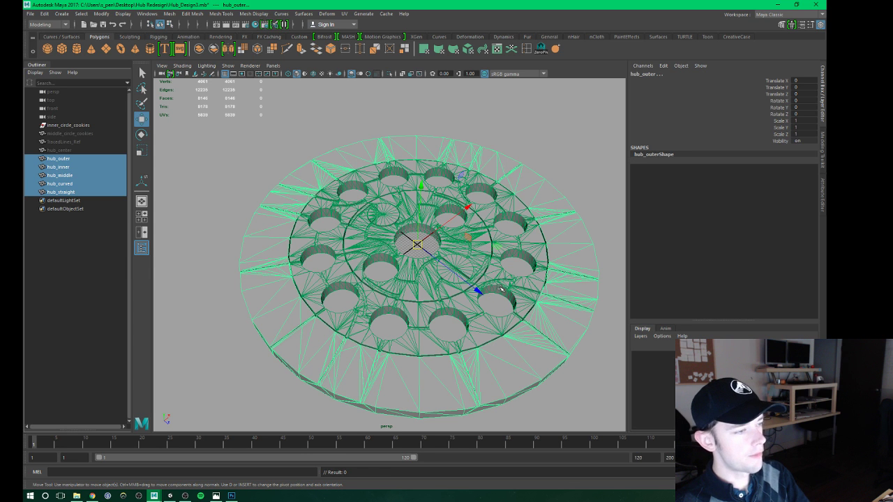
Save the Maya scene.
middle_click_drag(500, 289, 380, 249, "alt")
key("ctrl+s")
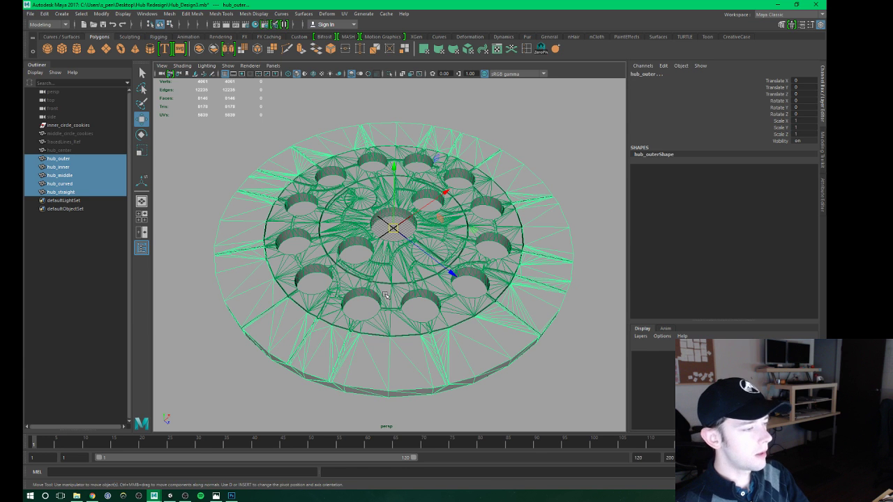
middle_click_drag(347, 279, 346, 285, "alt")
Export hub_outer as hub_outer.obj into a new zbrush folder inside Hub Redesign.
left_click(259, 241)
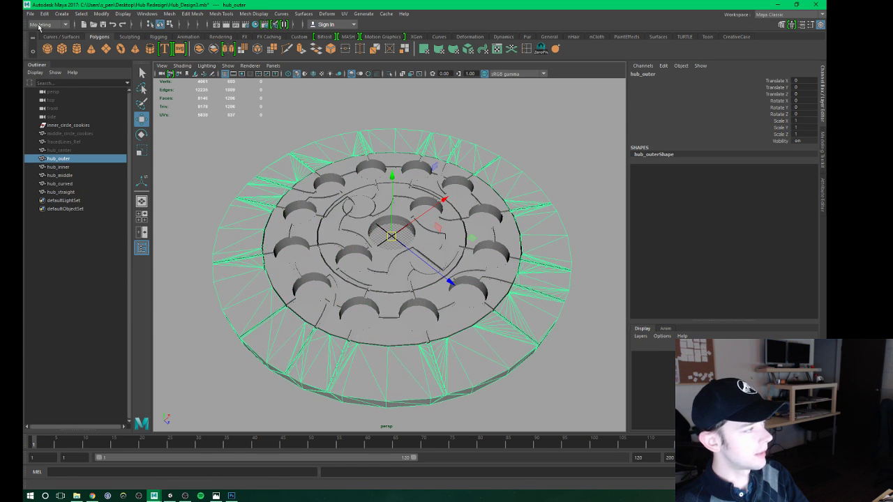
left_click(30, 14)
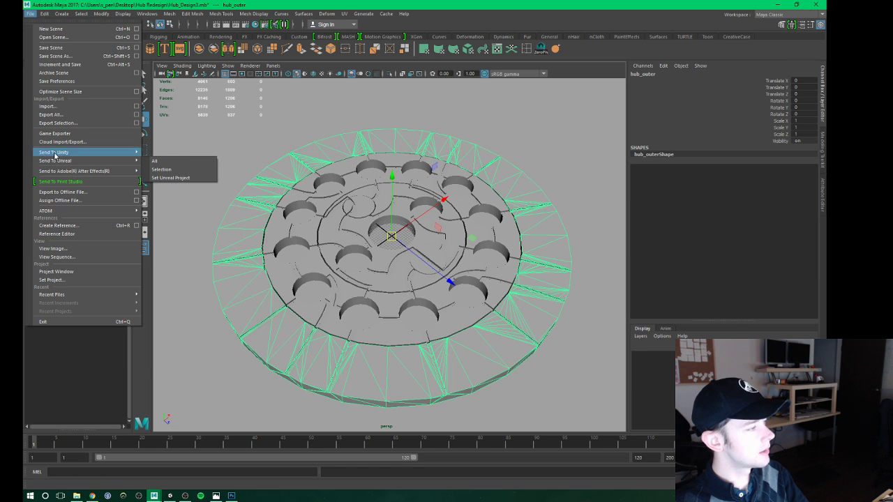
left_click(58, 125)
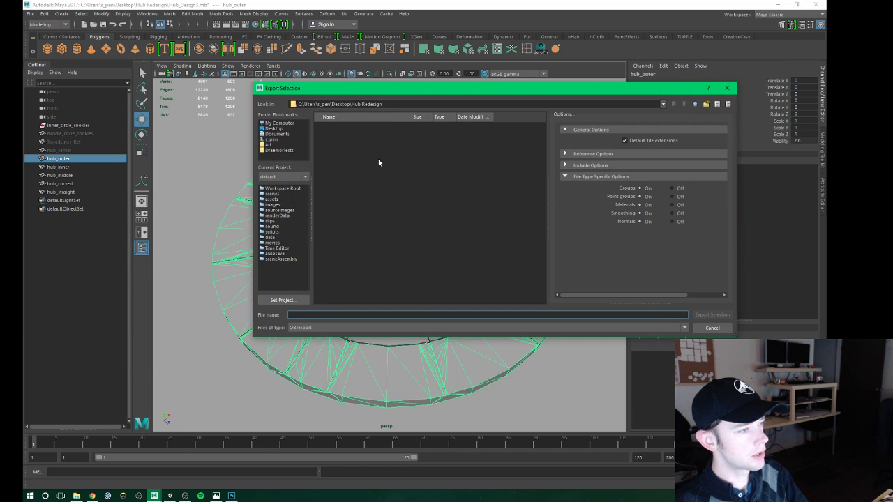
right_click(359, 143)
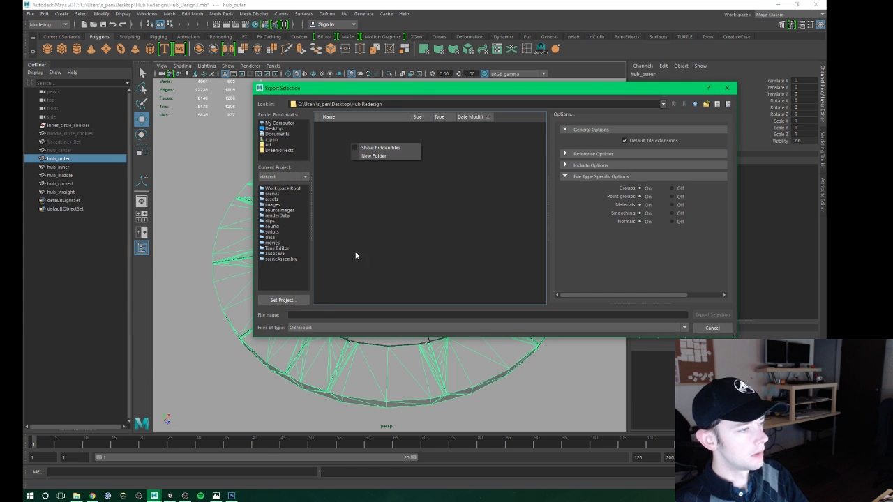
left_click(382, 156)
type("zbrush")
key("Return")
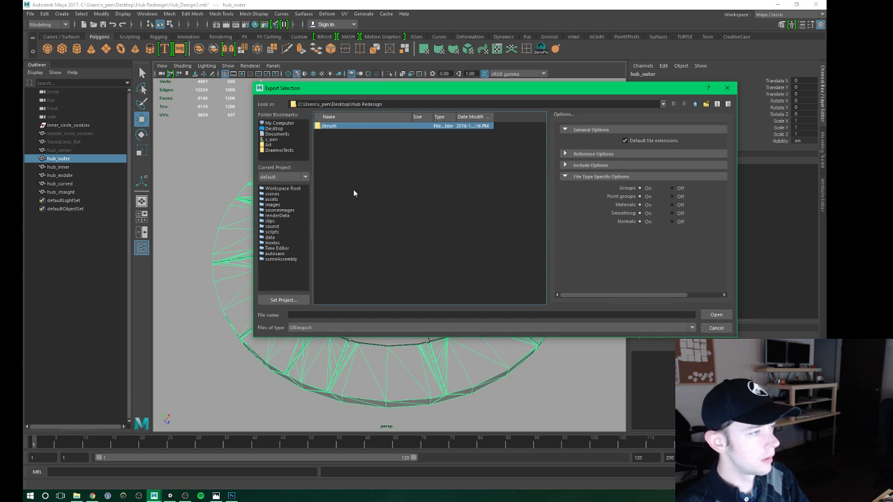
key("Return")
left_click(358, 314)
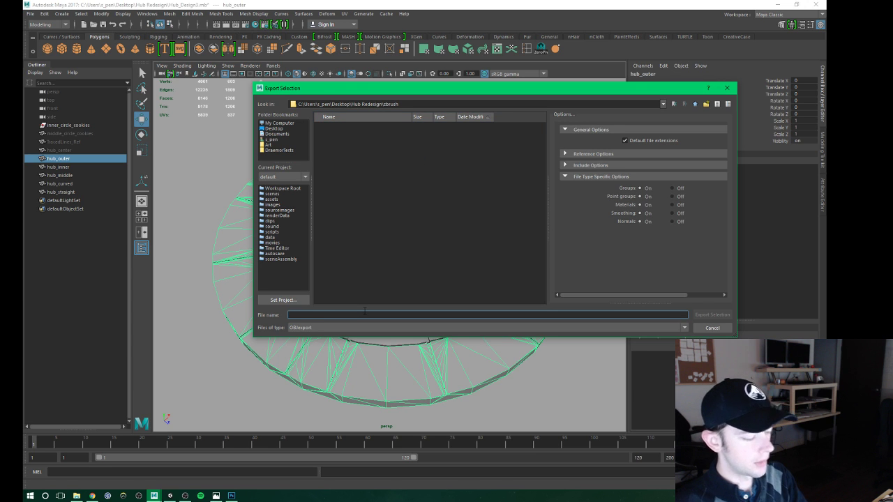
type("hub_outer")
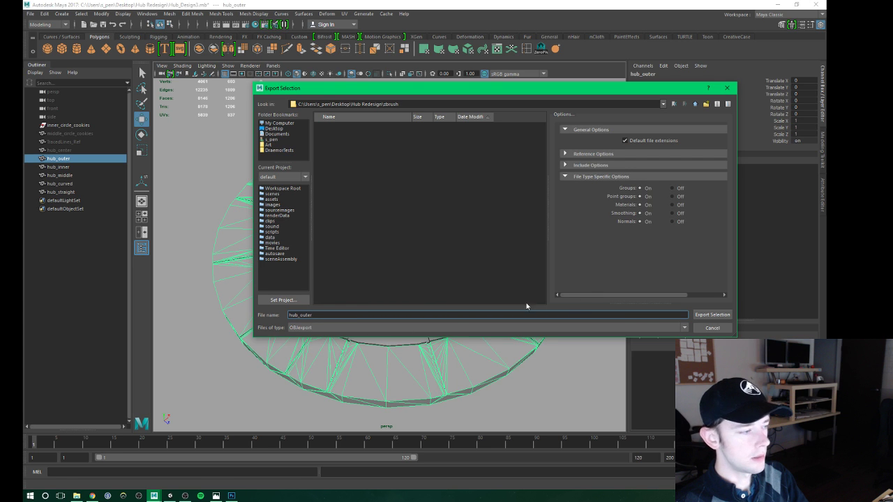
left_click(713, 317)
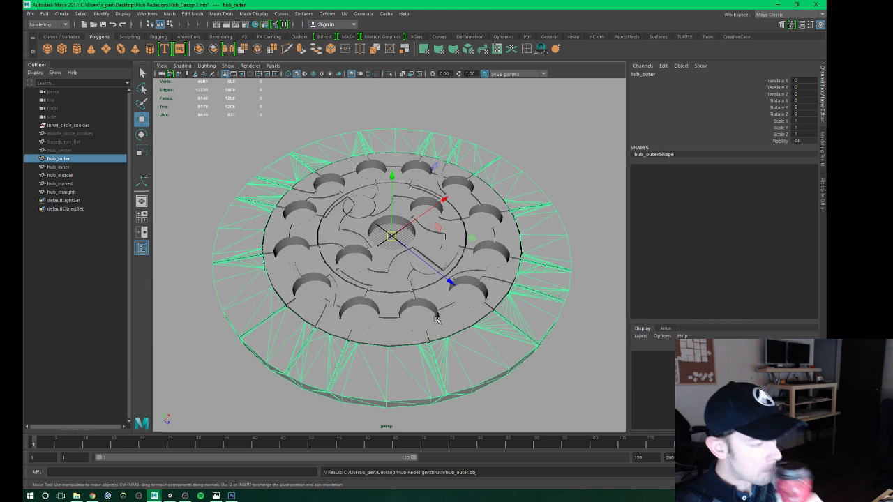
left_click(391, 331)
Export the selected hub_middle piece as hub_middle.obj.
middle_click_drag(363, 244, 350, 247, "alt")
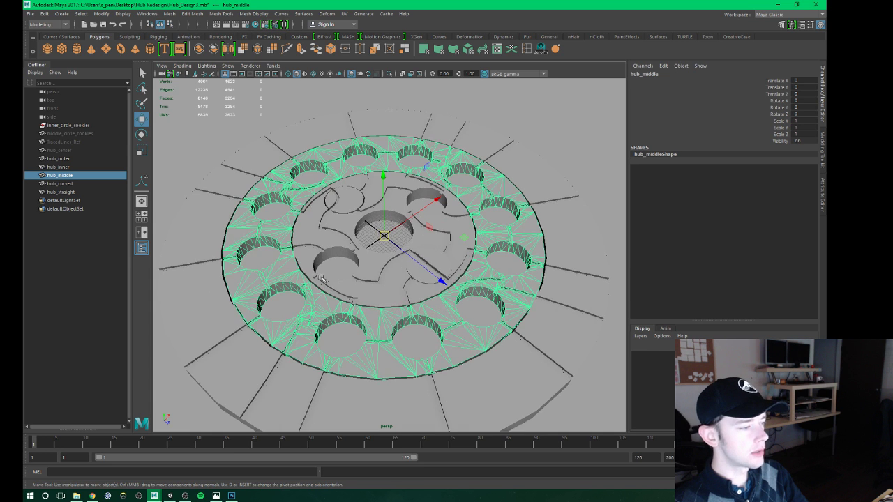
mouse_move(325, 274)
left_mouse_down("alt")
mouse_move(362, 258)
mouse_move(411, 266)
left_mouse_up("alt")
left_click(30, 14)
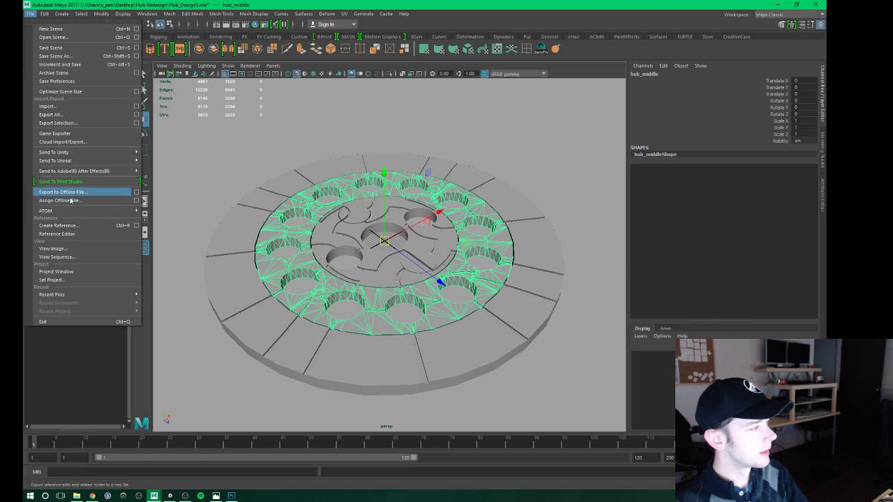
key("Escape")
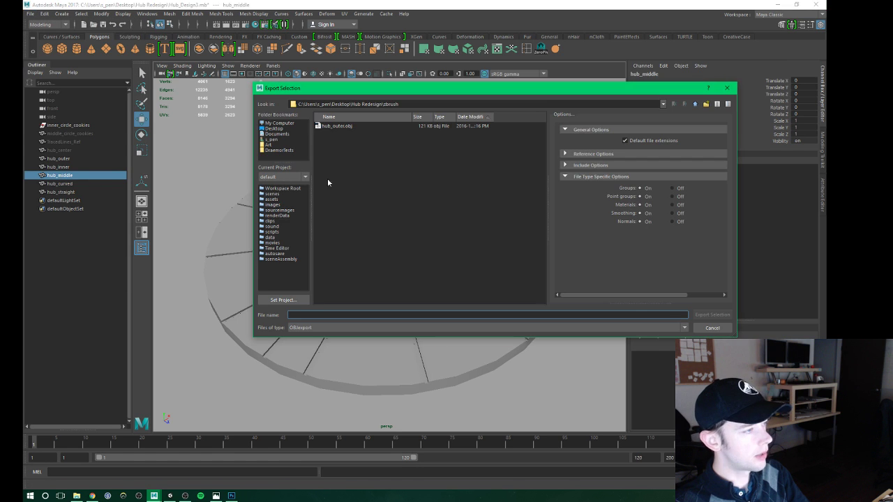
type("hub_")
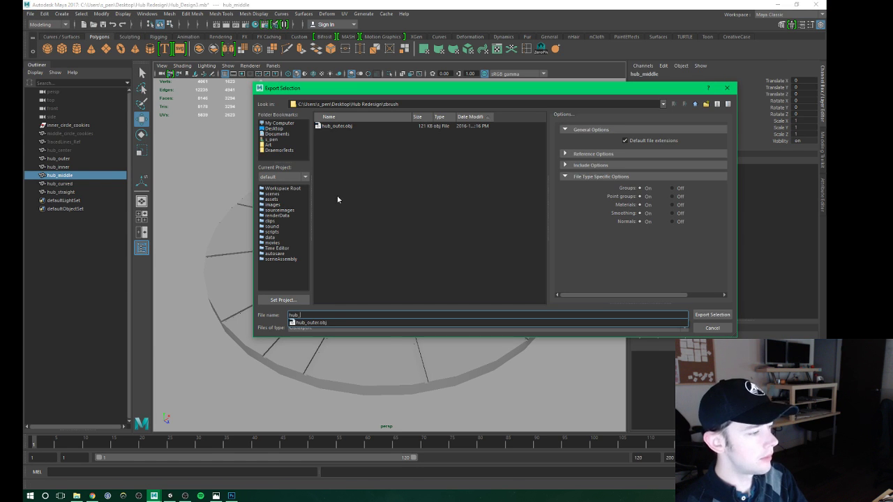
type("middle")
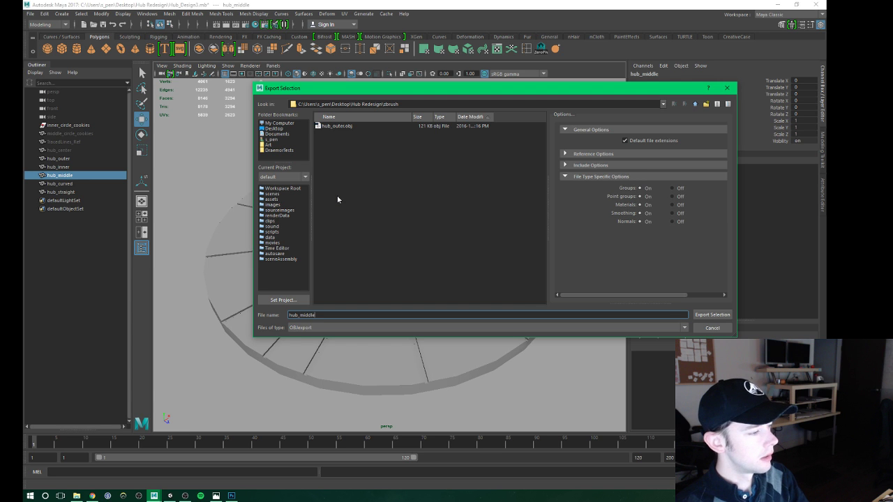
key("Return")
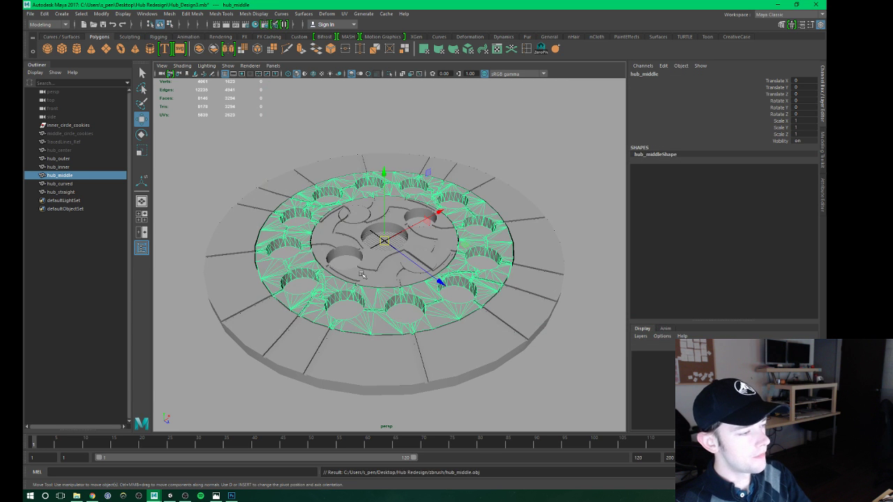
Select hub_inner and export it as hub_inner.obj.
left_click(362, 274)
left_click(30, 14)
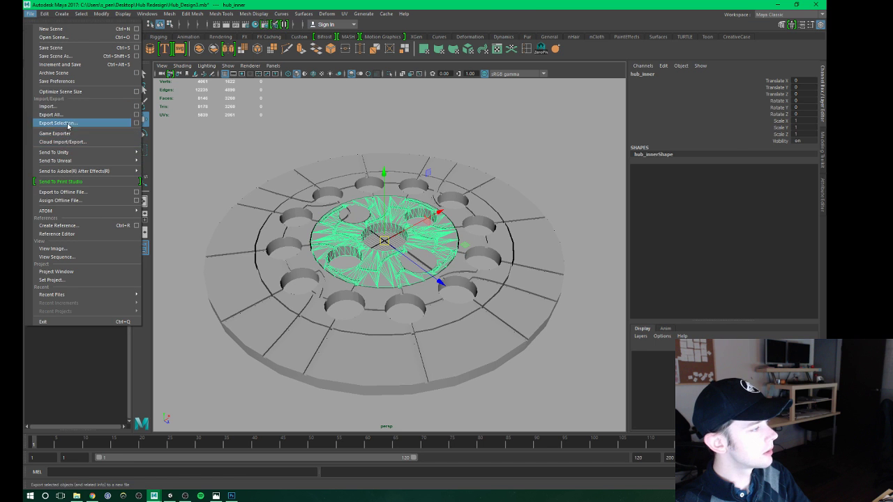
left_click(56, 123)
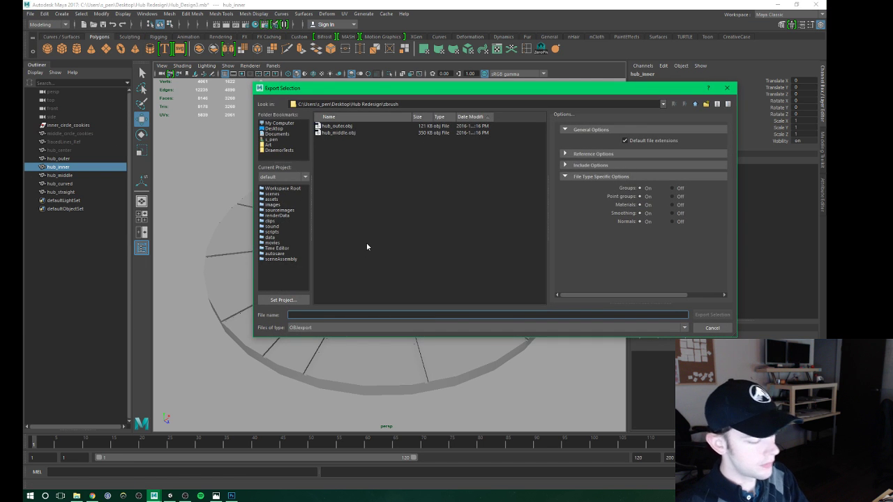
type("hub_inn")
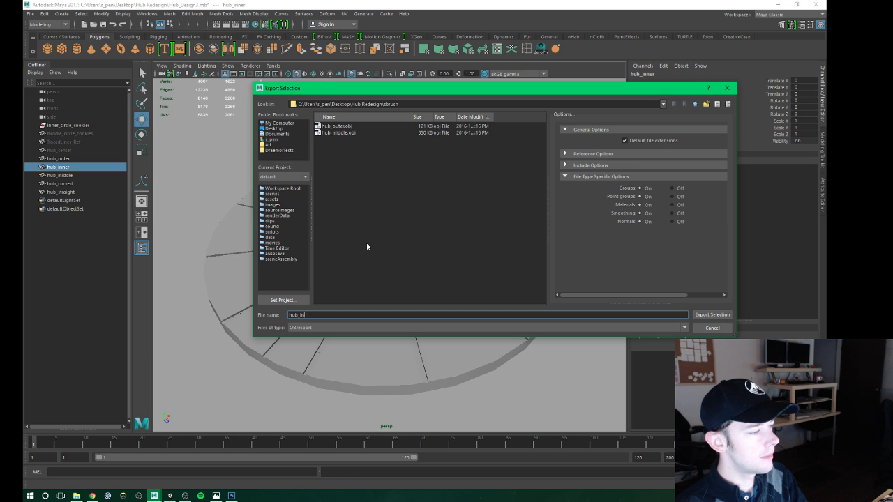
type("er")
key("Return")
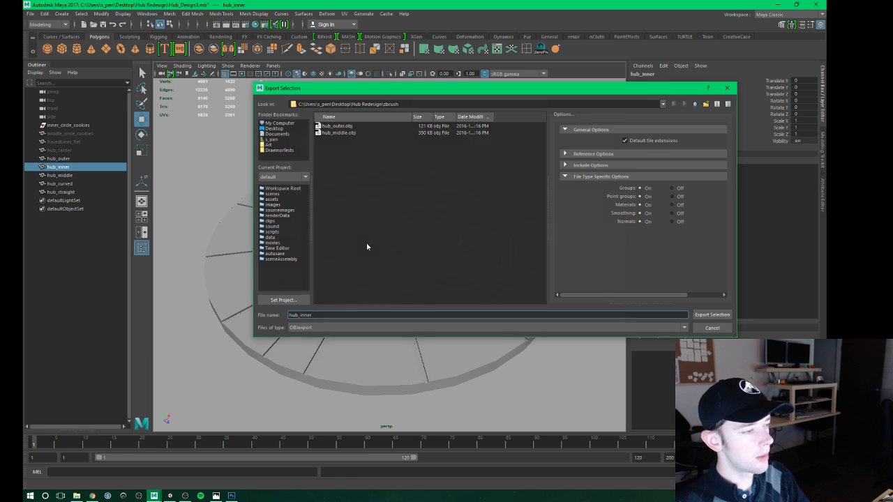
left_click_drag(415, 232, 409, 256, "alt")
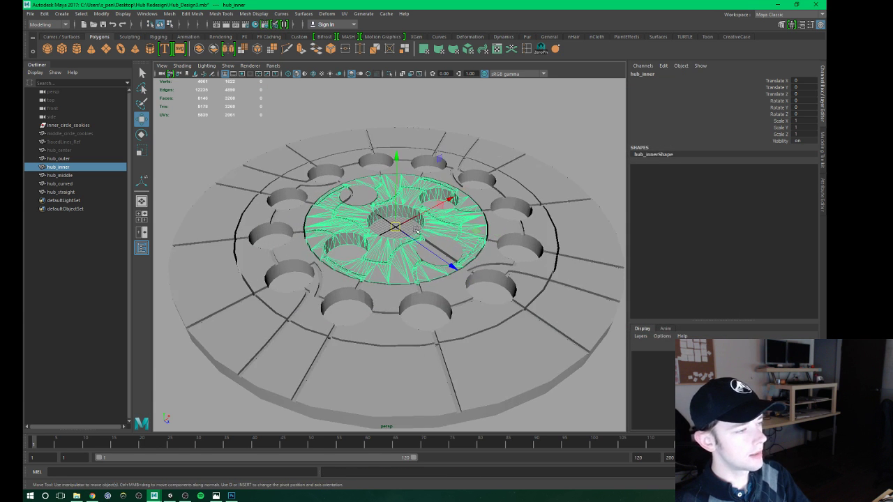
Select hub_straight and export it as hub_straight.obj.
left_click(456, 257)
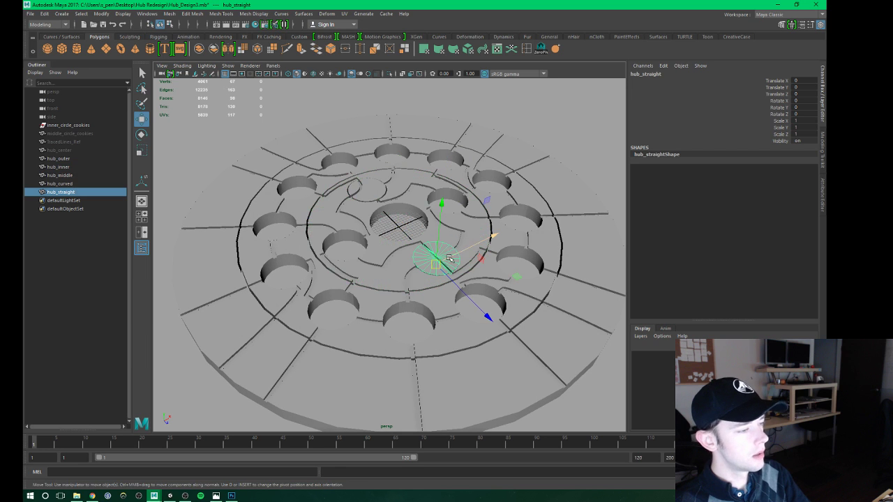
left_click(30, 13)
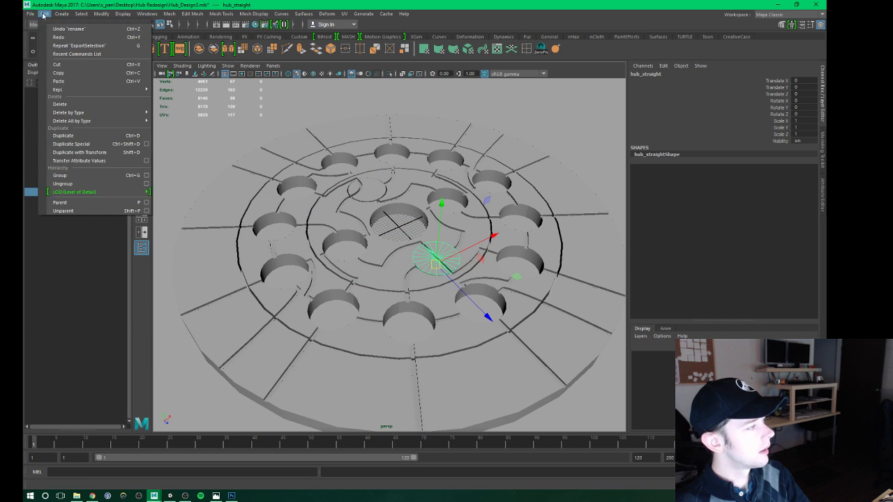
left_click(58, 123)
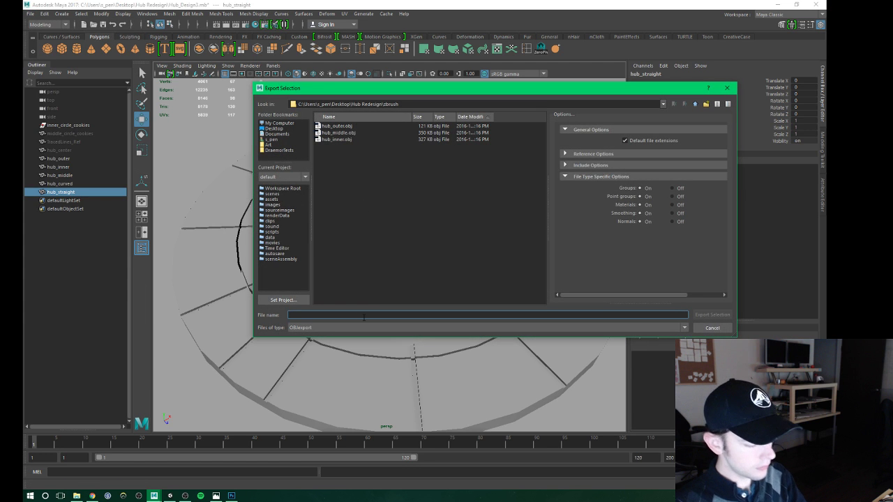
type("hub_st")
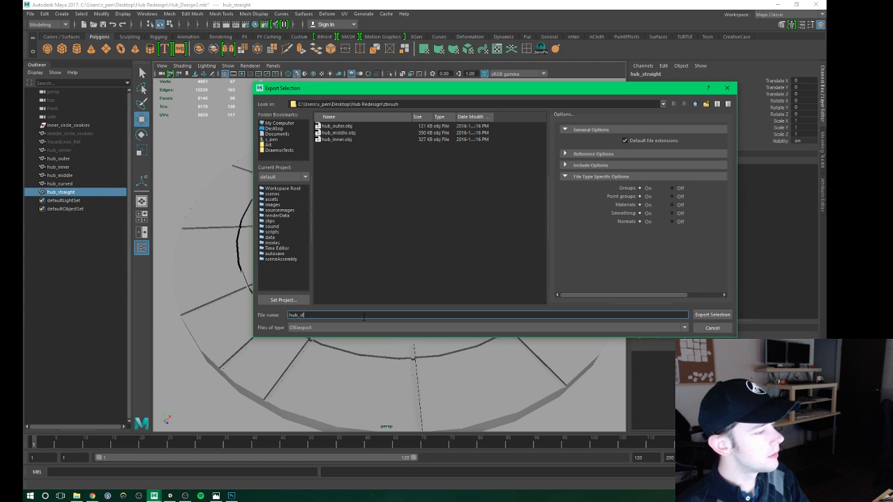
type("raight")
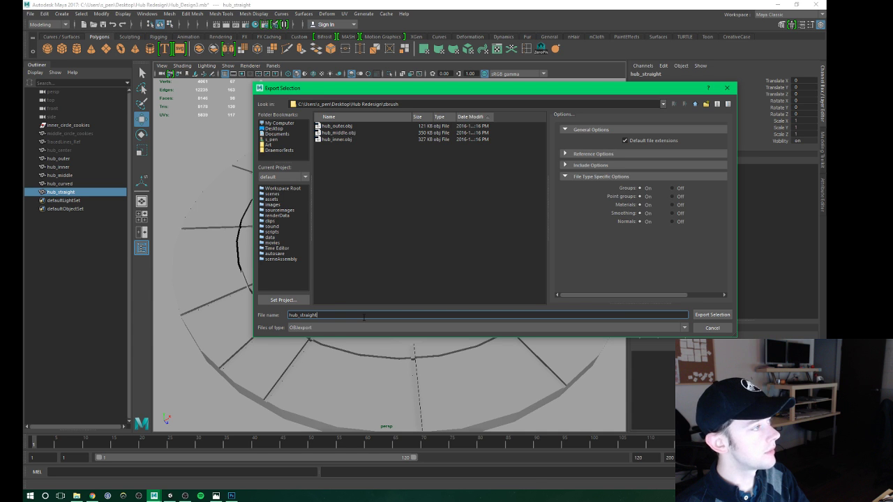
key("Return")
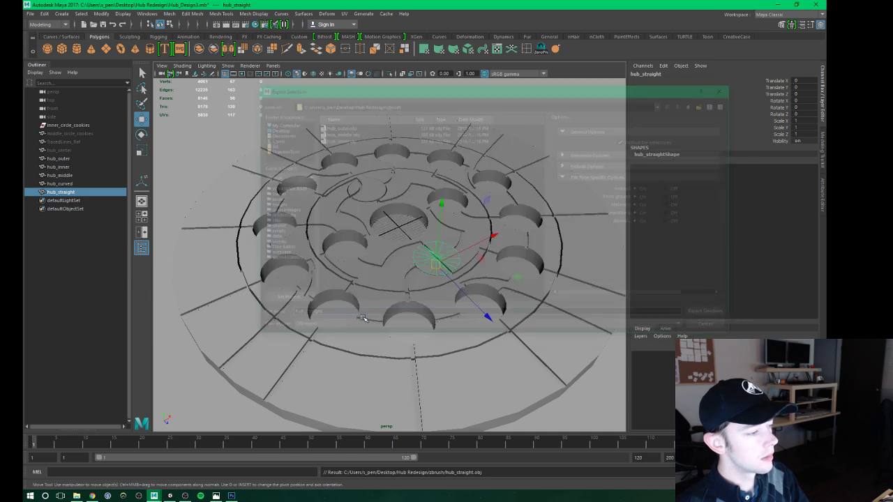
Select hub_curved and export it as hub_curved.obj.
left_click(365, 190)
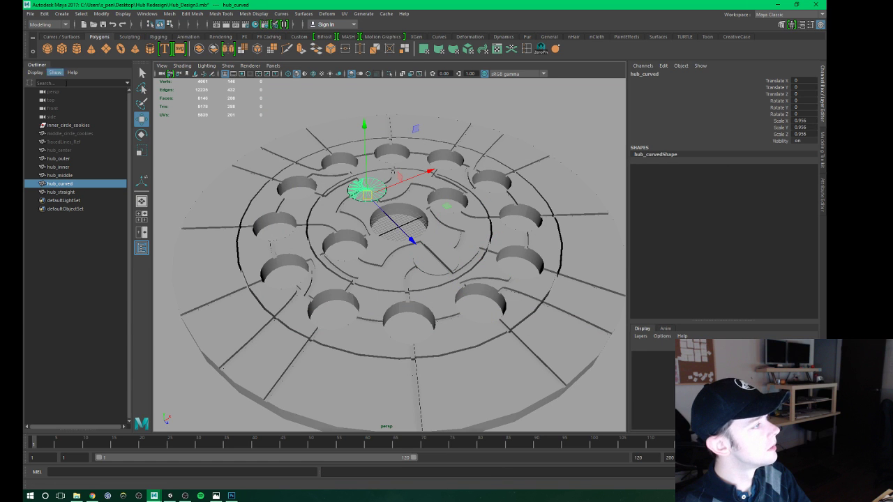
left_click(30, 14)
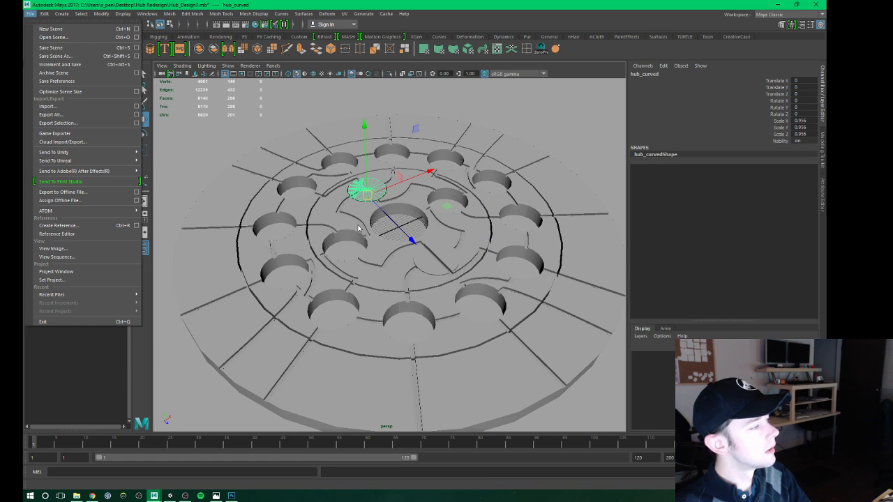
left_click(58, 122)
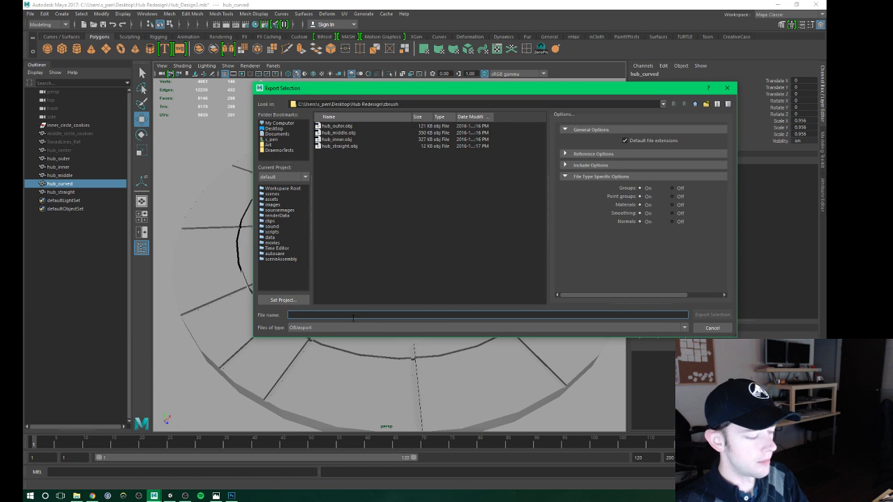
type("hub_curved")
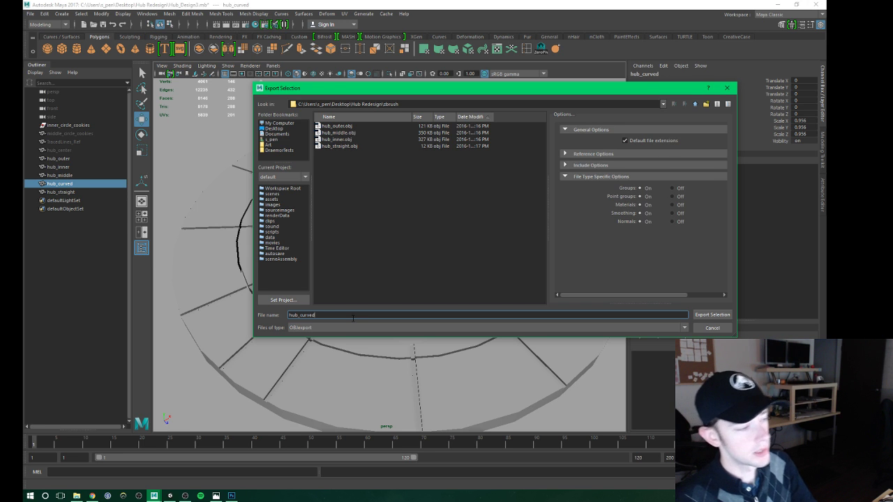
key("Return")
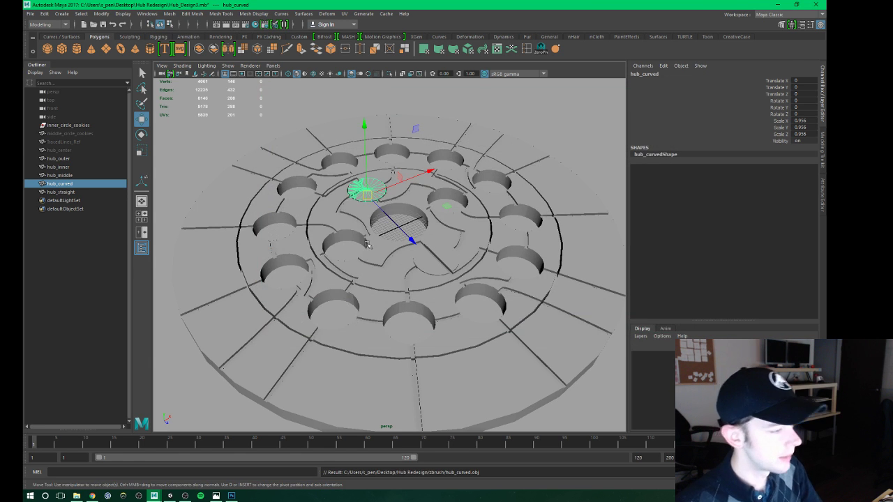
scroll(391, 285, "up", 2)
scroll(391, 285, "down", 2)
scroll(360, 268, "up", 1)
Frame and isolate hub_straight, then preview it smoothed with the 3 key.
scroll(361, 269, "up", 3)
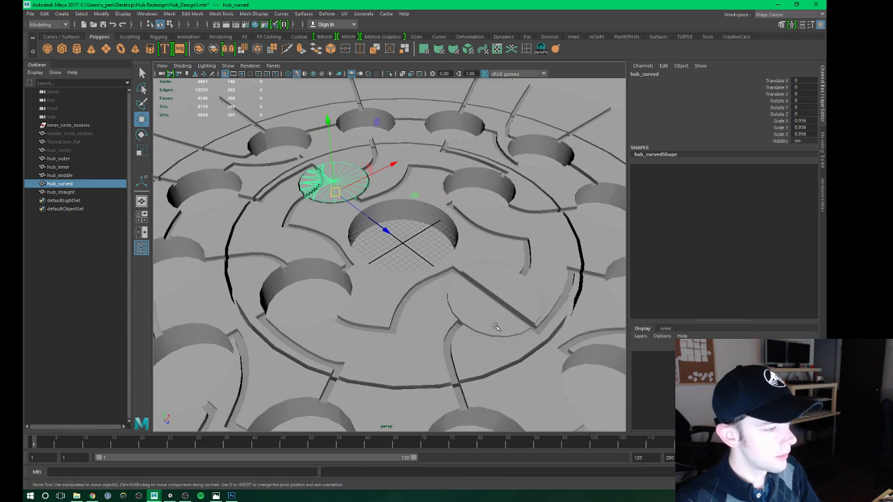
left_click(485, 312)
key("f")
left_click_drag(485, 311, 417, 297, "alt")
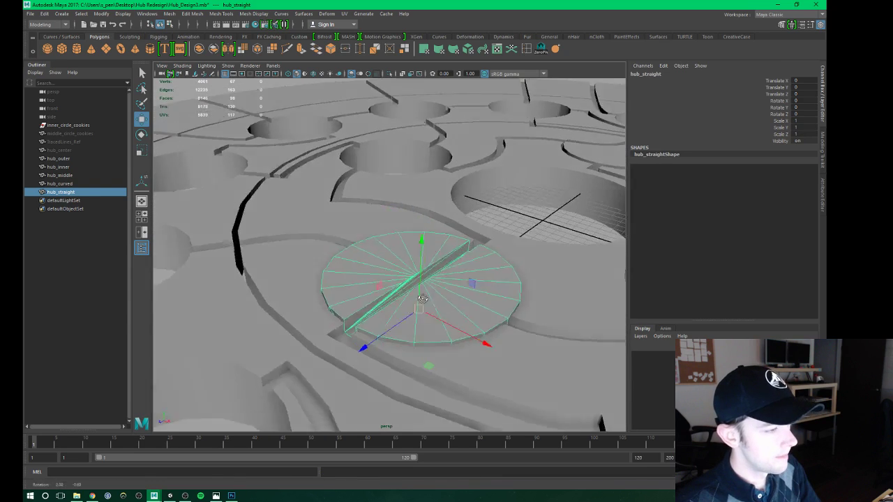
key("1")
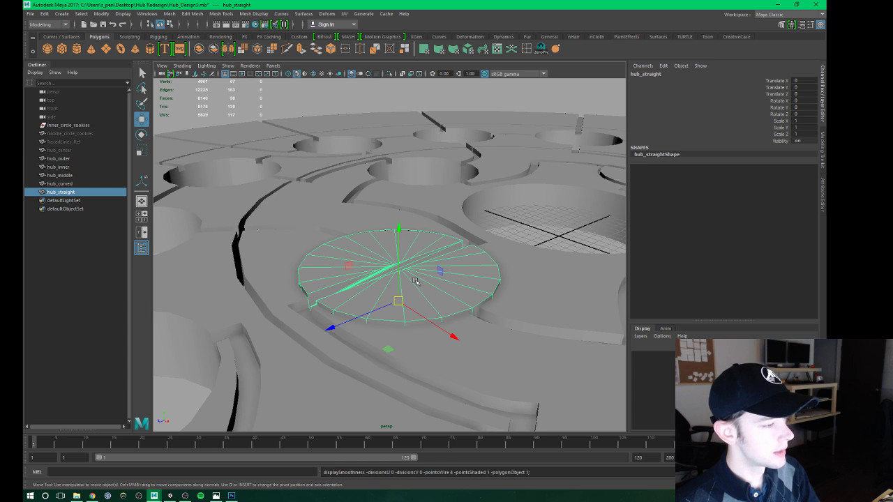
left_click(390, 73)
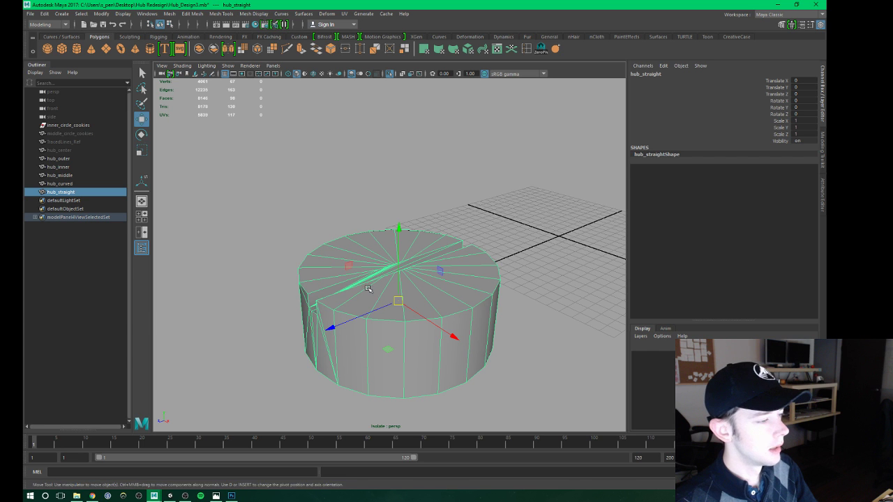
middle_click_drag(383, 307, 380, 290, "alt")
scroll(381, 290, "up", 2)
left_click_drag(381, 290, 415, 290, "alt")
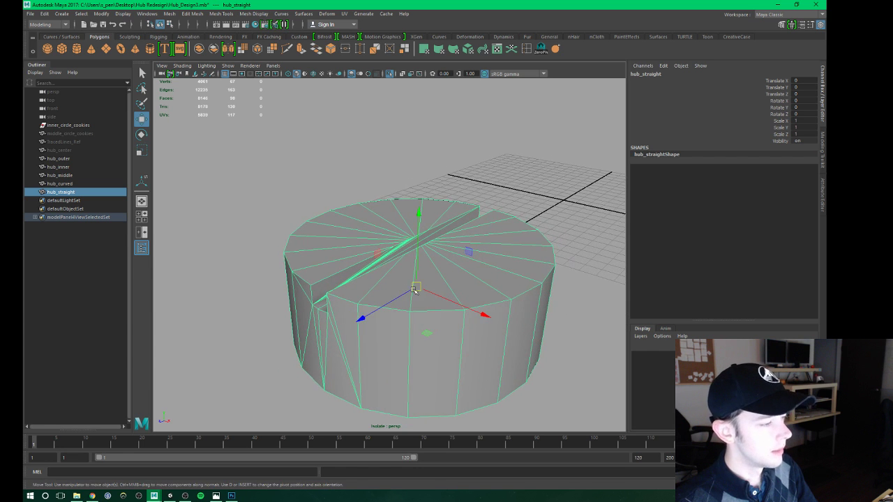
key("3")
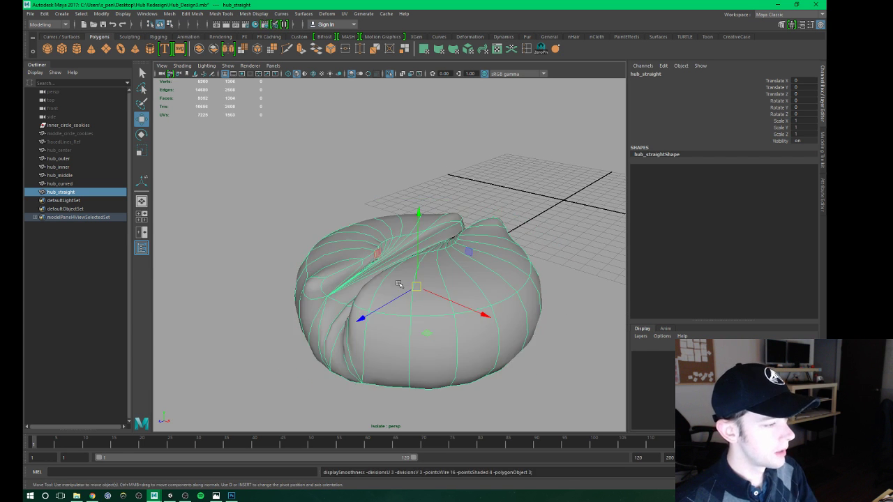
mouse_move(449, 288)
left_mouse_down("alt")
mouse_move(468, 293)
mouse_move(396, 246)
left_mouse_up("alt")
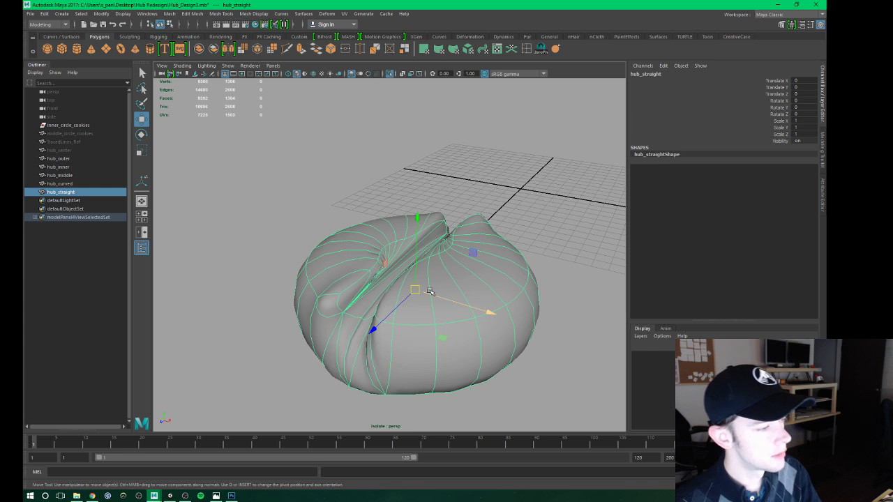
In edge mode, select the top rim and slot edge loops of hub_straight.
key("1")
key("3")
key("1")
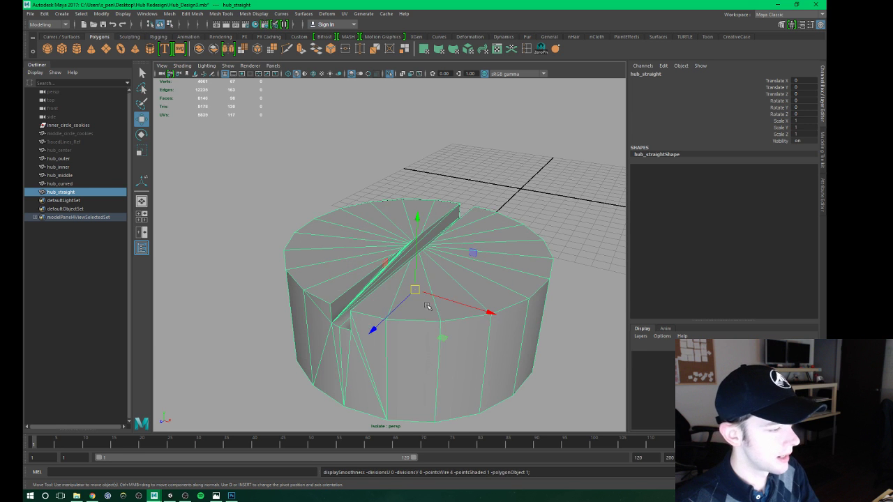
right_click_drag(428, 307, 426, 260)
double_click(377, 318)
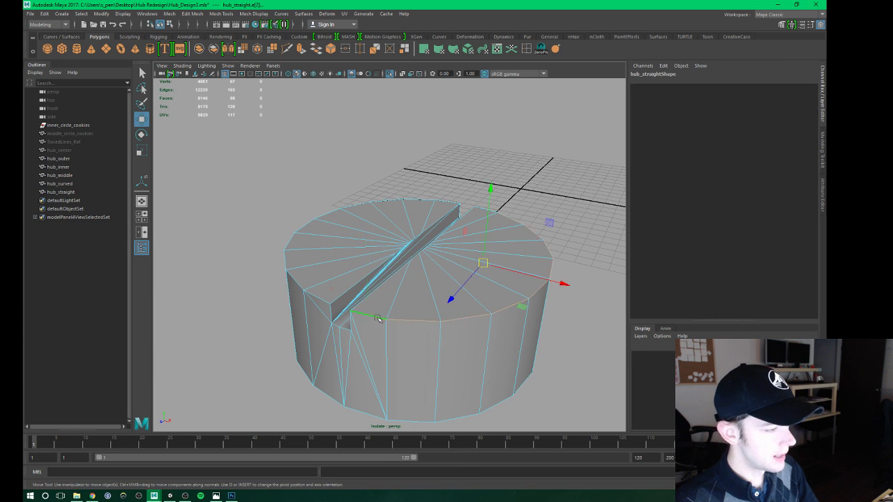
left_click_drag(377, 318, 387, 316, "alt")
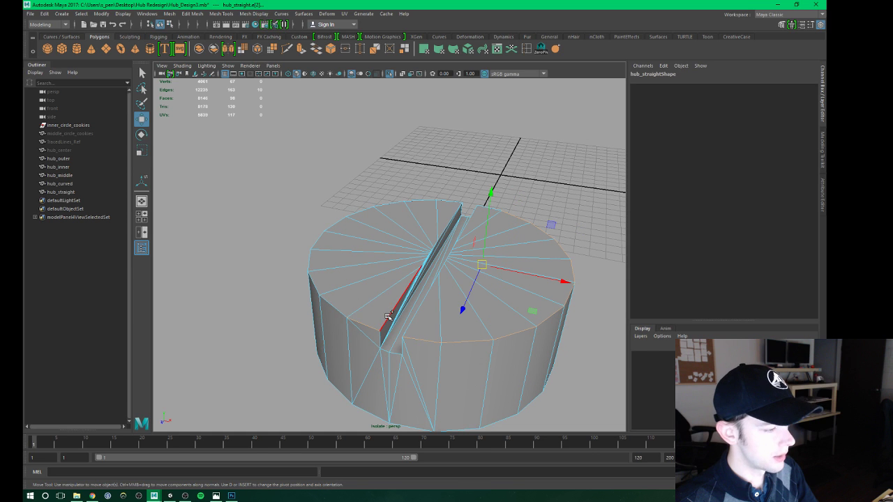
double_click(338, 302, "shift")
mouse_move(339, 301)
left_mouse_down("alt")
mouse_move(487, 212)
mouse_move(434, 237)
left_mouse_up("alt")
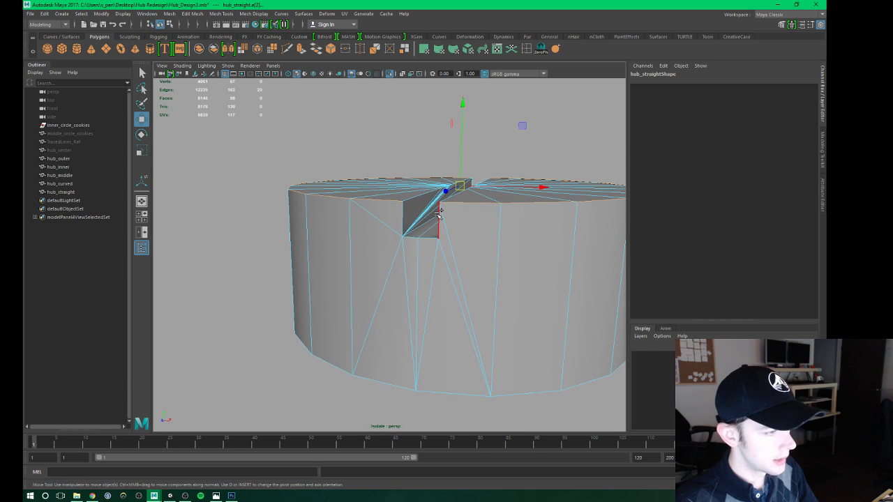
Add the remaining slot and strip edges and crease them with the Crease Tool.
left_click(438, 216, "shift")
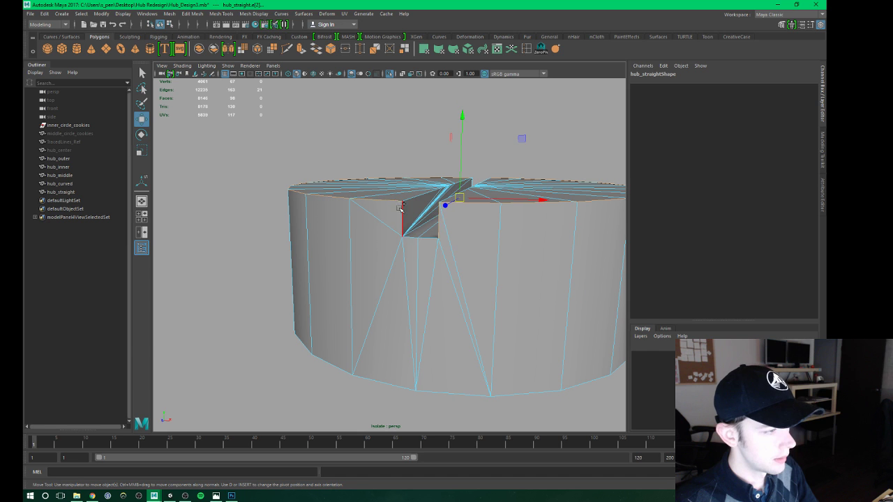
left_click(429, 238, "shift")
mouse_move(430, 238)
left_mouse_down("alt")
mouse_move(558, 246)
mouse_move(520, 265)
left_mouse_up("alt")
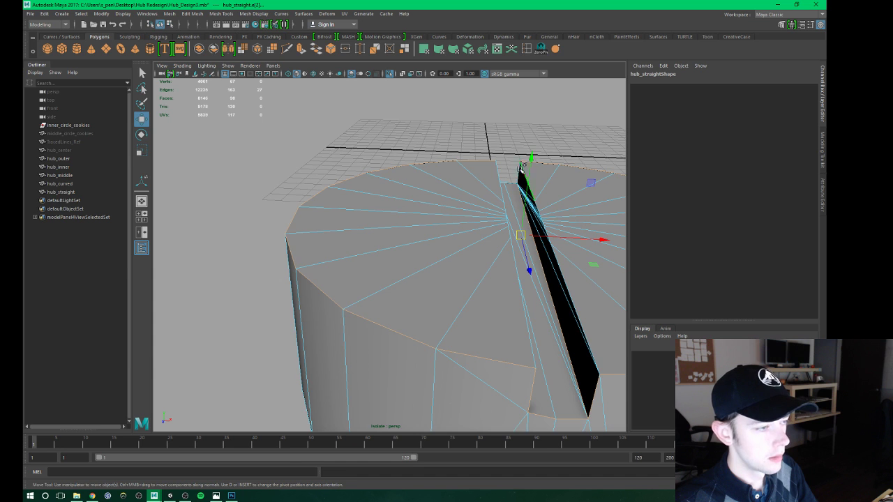
left_click_drag(519, 167, 488, 194, "alt")
left_click(480, 178, "shift")
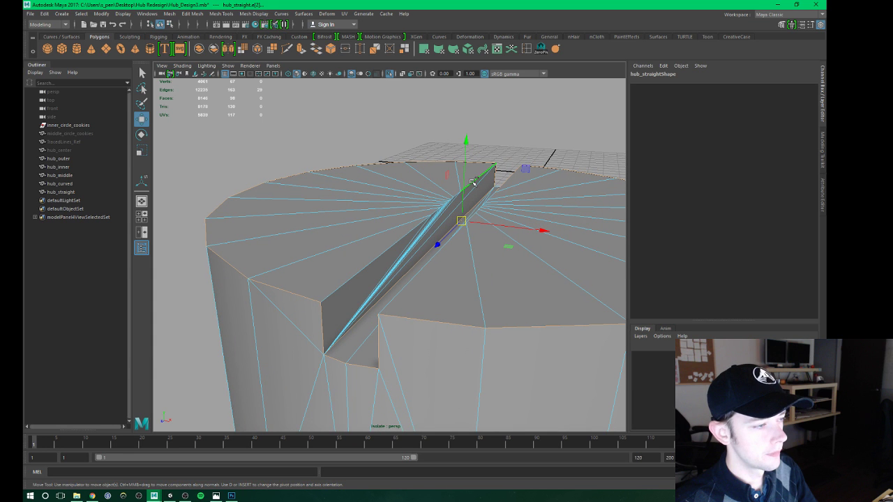
mouse_move(404, 248)
left_mouse_down("alt")
mouse_move(520, 265)
mouse_move(464, 272)
mouse_move(503, 230)
left_mouse_up("alt")
left_click(516, 265, "shift")
left_click(556, 49)
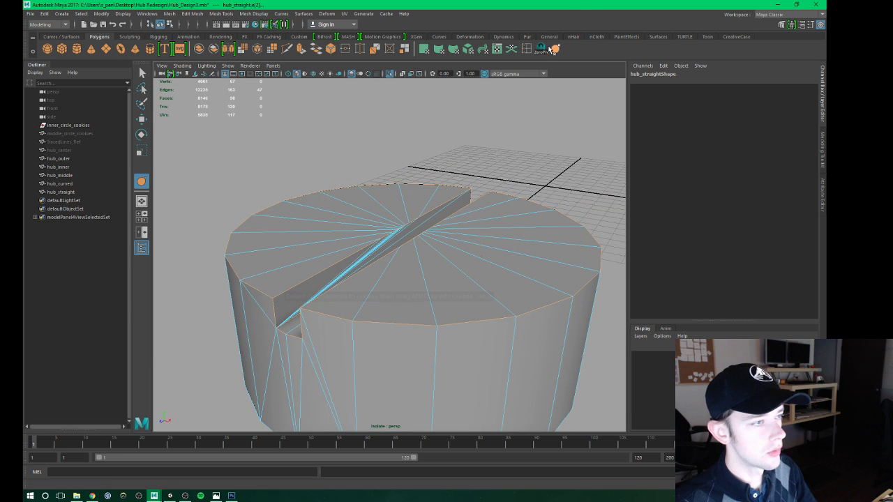
middle_click_drag(417, 230, 474, 255)
Preview the creased piece smoothed and select the bottom rim edge loop.
scroll(399, 254, "down", 5)
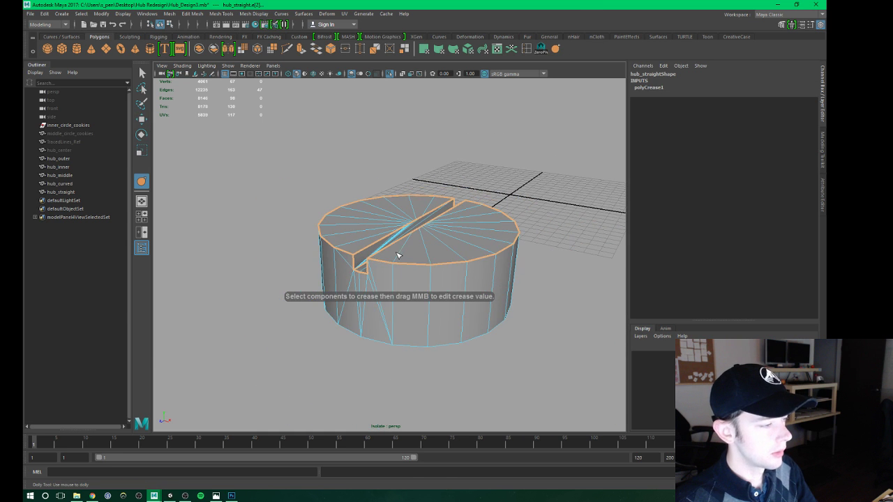
key("3")
scroll(399, 254, "up", 5)
left_click_drag(399, 255, 488, 314, "alt")
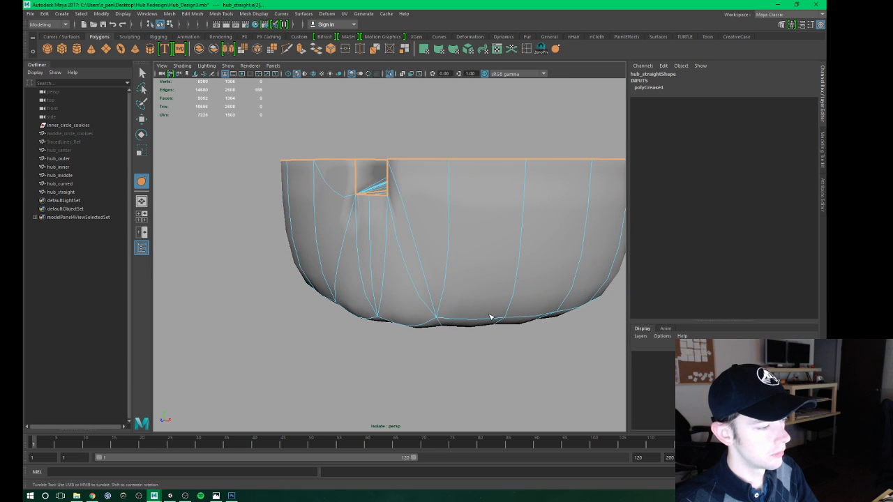
double_click(459, 316)
left_click_drag(416, 281, 412, 273, "alt")
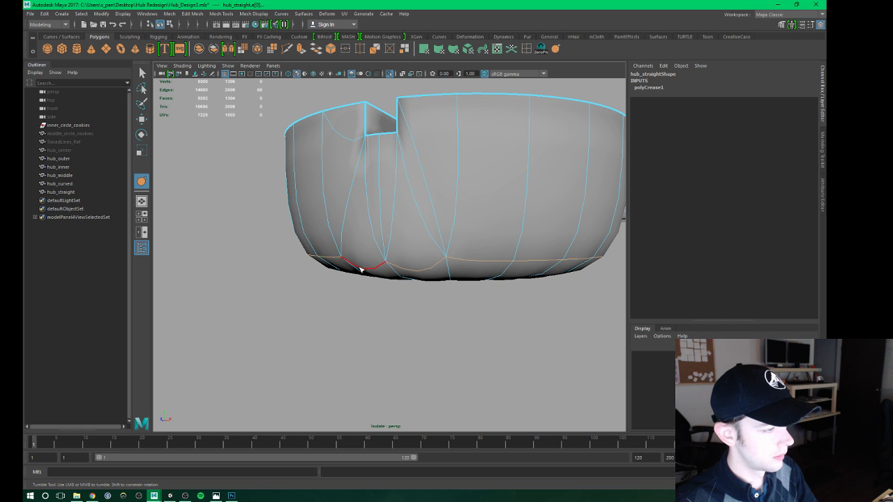
mouse_move(371, 269)
left_mouse_down("alt")
mouse_move(423, 289)
mouse_move(364, 289)
mouse_move(331, 226)
mouse_move(560, 247)
mouse_move(405, 239)
mouse_move(331, 255)
mouse_move(332, 232)
left_mouse_up("alt")
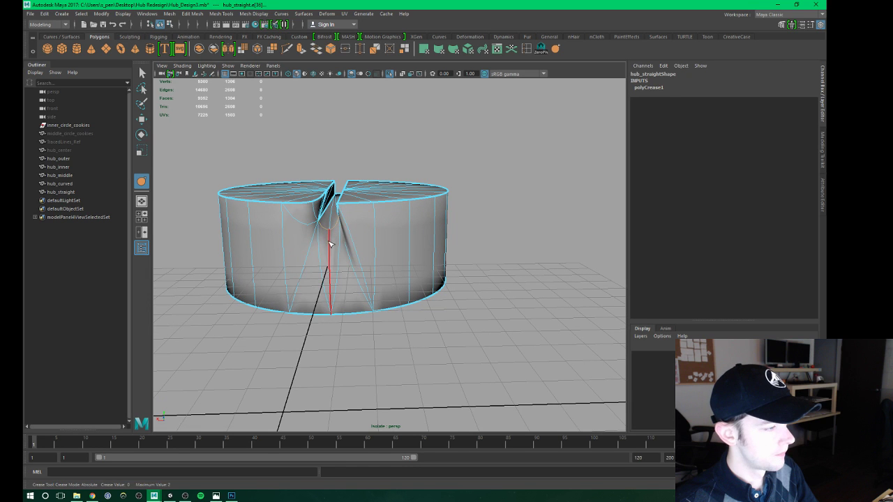
mouse_move(523, 250)
left_mouse_down("alt")
mouse_move(334, 241)
mouse_move(377, 241)
mouse_move(286, 222)
left_mouse_up("alt")
Select the edges at the side cut and check the smoothed result.
left_click(286, 222)
mouse_move(325, 246)
left_mouse_down("alt")
mouse_move(368, 241)
mouse_move(341, 260)
mouse_move(321, 257)
mouse_move(340, 261)
mouse_move(240, 268)
left_mouse_up("alt")
left_click(314, 255)
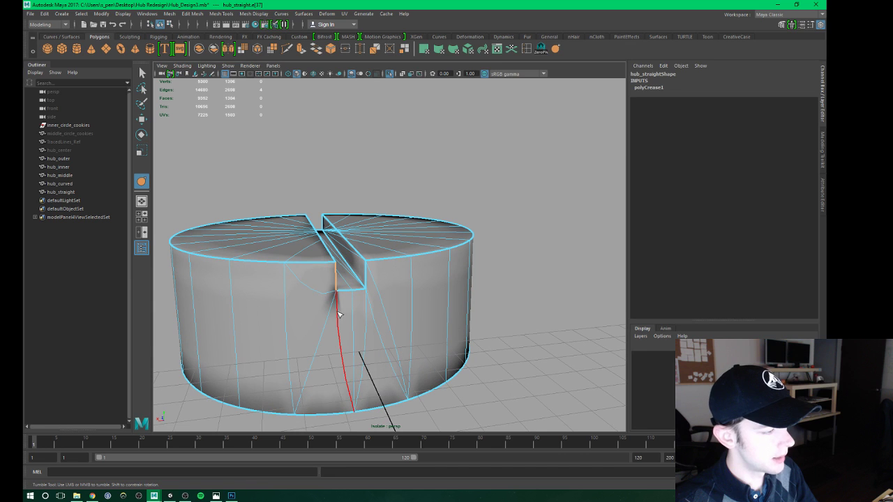
mouse_move(339, 315)
left_mouse_down("alt")
mouse_move(325, 285)
mouse_move(369, 296)
left_mouse_up("alt")
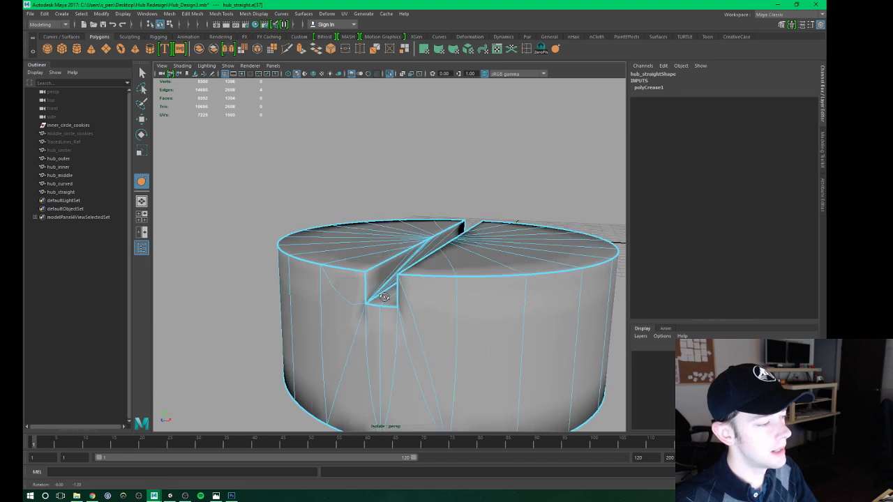
middle_click_drag(369, 295, 369, 291, "alt")
mouse_move(368, 291)
left_mouse_down("alt")
mouse_move(377, 305)
mouse_move(436, 306)
mouse_move(449, 284)
mouse_move(472, 273)
left_mouse_up("alt")
key("3")
mouse_move(388, 252)
right_mouse_down()
mouse_move(442, 277)
mouse_move(438, 263)
mouse_move(453, 242)
mouse_move(463, 258)
right_mouse_up()
scroll(419, 261, "down", 3)
scroll(426, 264, "down", 3)
left_click_drag(426, 264, 444, 265, "alt")
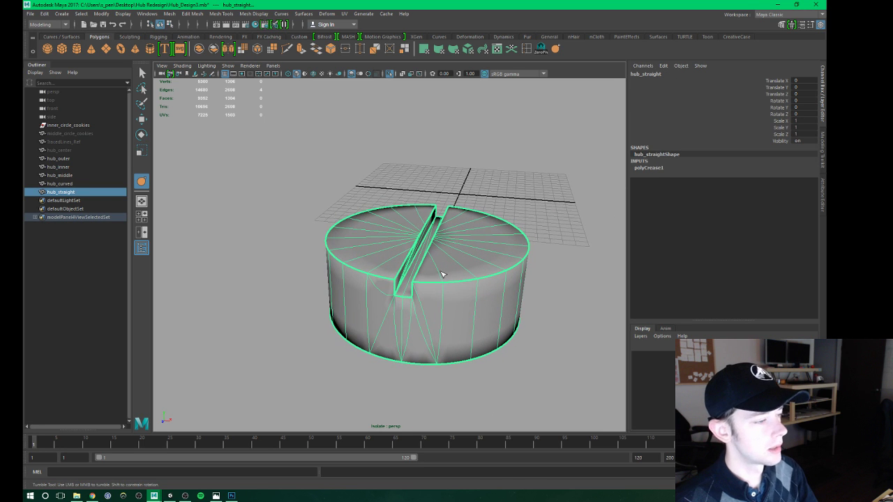
Toggle smooth preview on and off to compare, ending on the unsmoothed cage.
key("1")
key("3")
key("1")
key("3")
key("1")
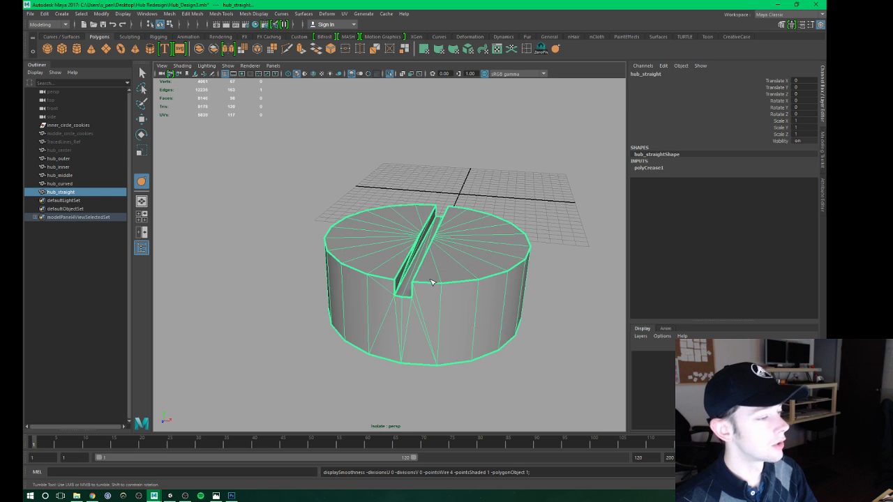
key("3")
key("1")
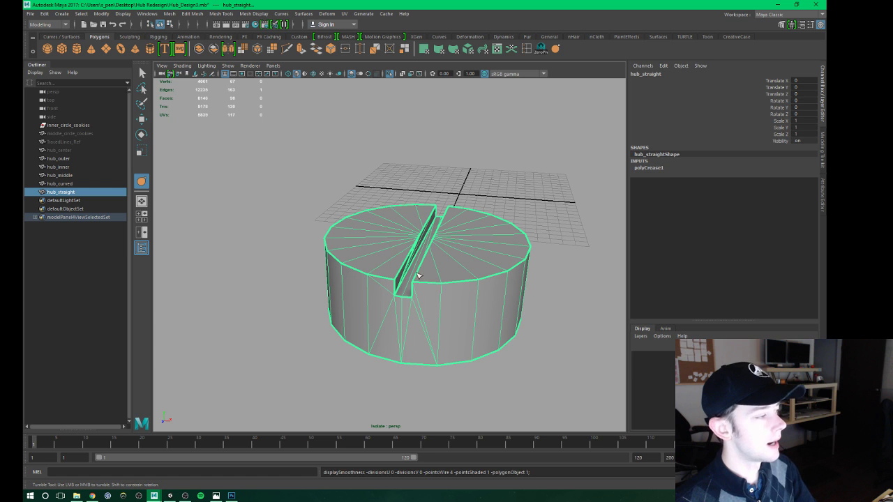
left_click_drag(444, 277, 403, 279, "alt")
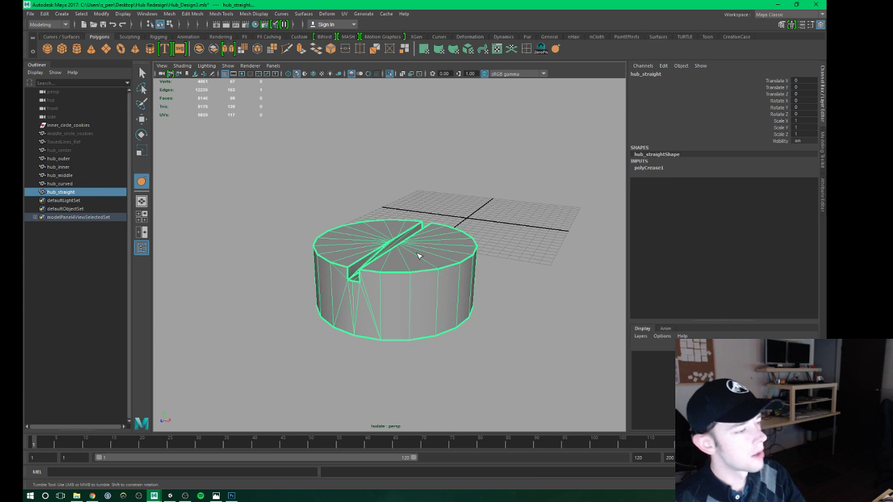
scroll(399, 251, "up", 5)
mouse_move(392, 253)
left_mouse_down("alt")
mouse_move(405, 286)
mouse_move(393, 259)
left_mouse_up("alt")
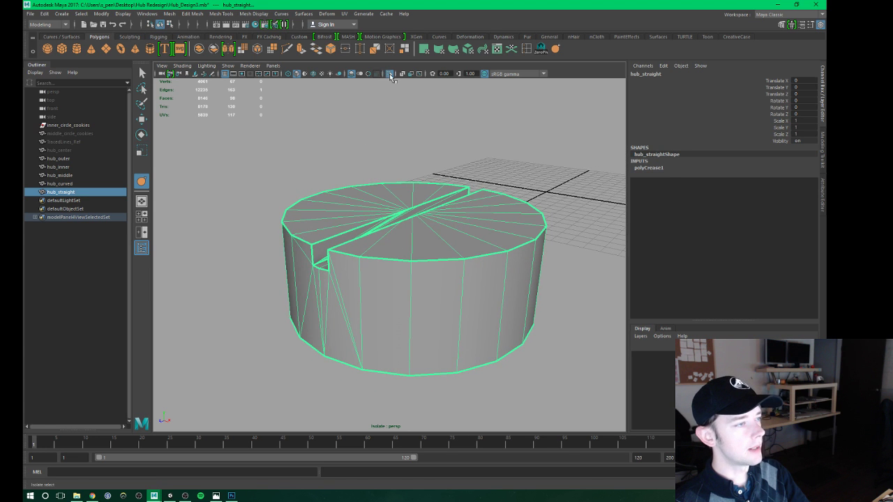
Turn off Isolate Select to show the whole hub, then minimize Maya.
left_click(391, 74)
left_click_drag(391, 209, 396, 249, "alt")
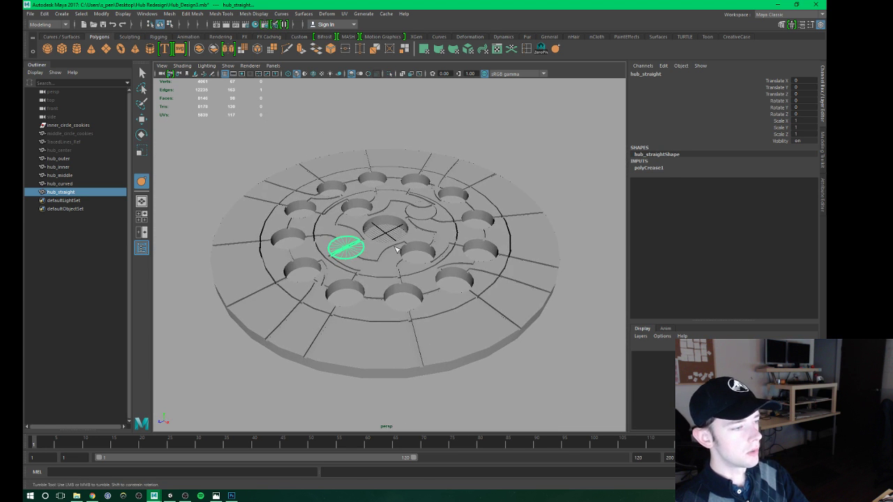
right_click_drag(397, 249, 510, 146, "shift")
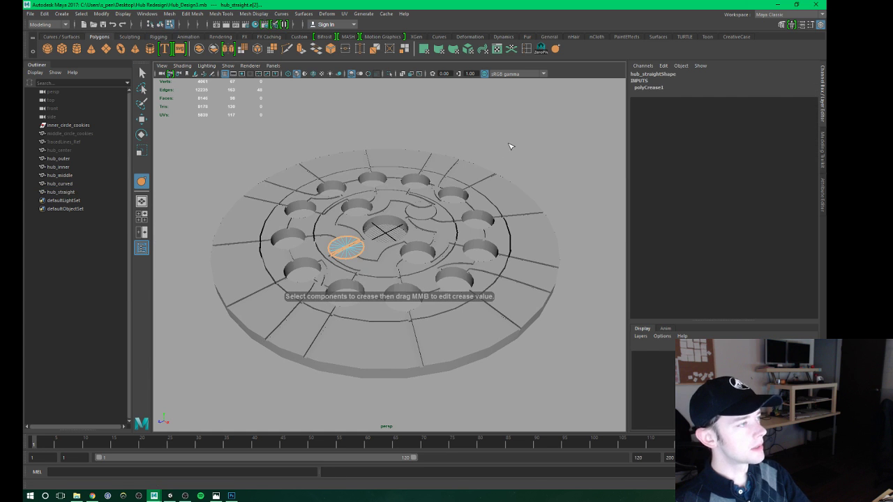
left_click(778, 5)
Move the puzzlelayout image to the desktop's top-left and launch ZBrush 4R7 from search.
left_click_drag(476, 269, 59, 67)
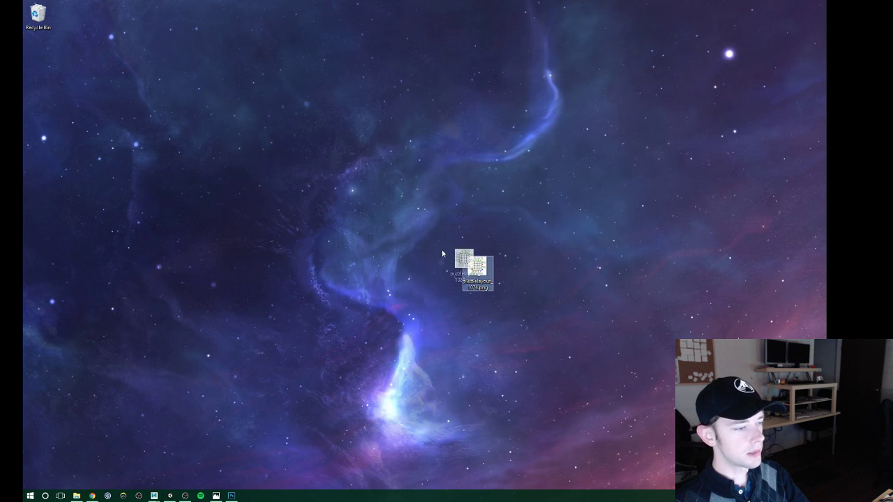
key("super")
type("zbrush")
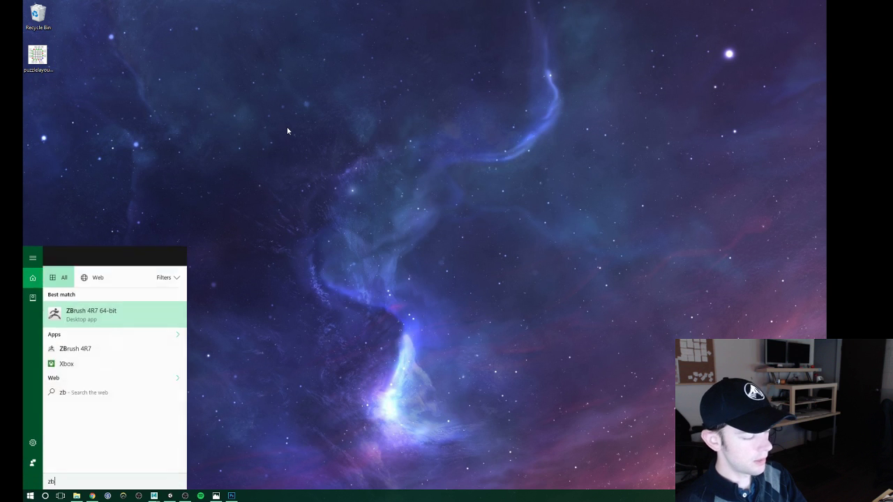
key("Return")
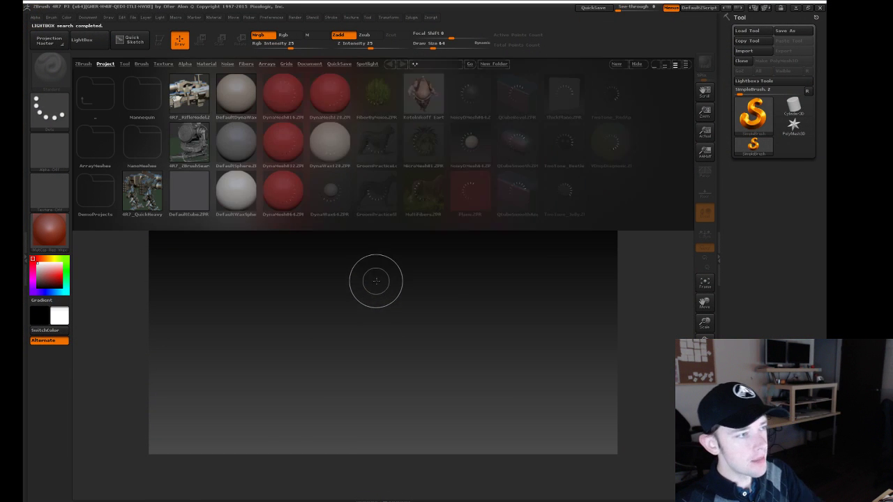
Import hub_outer.obj from Desktop > Hub Redesign > zbrush as the current tool.
left_click(81, 40)
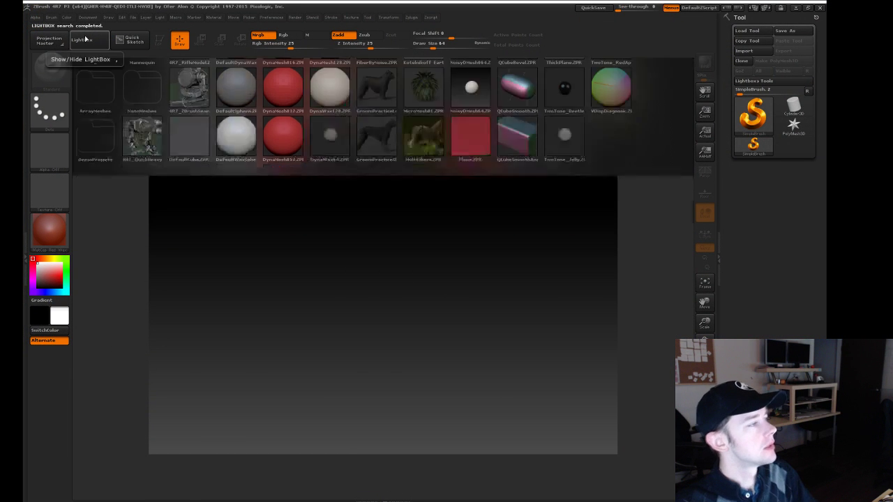
left_click(744, 51)
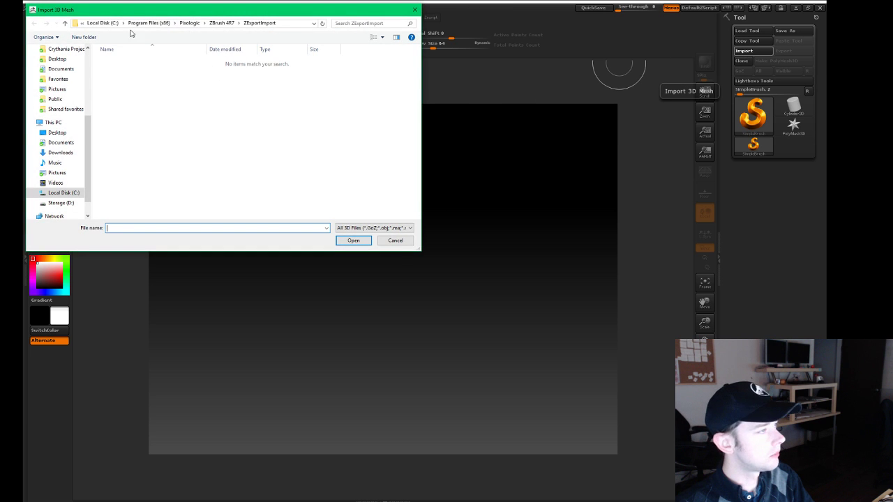
scroll(66, 84, "up", 2)
scroll(66, 83, "up", 3)
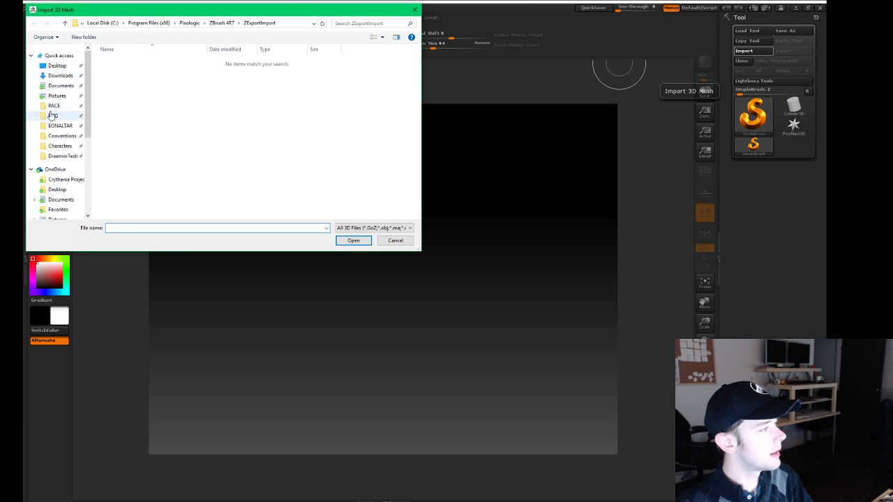
left_click(57, 65)
double_click(207, 78)
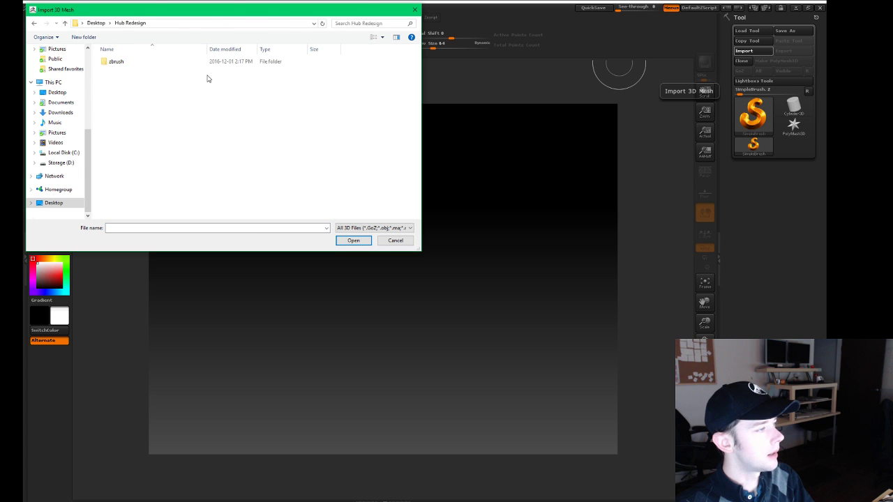
double_click(116, 66)
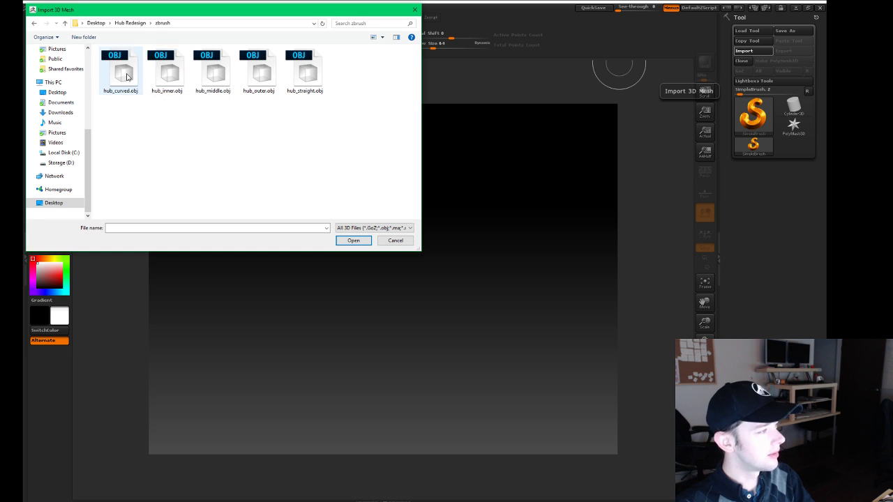
double_click(258, 77)
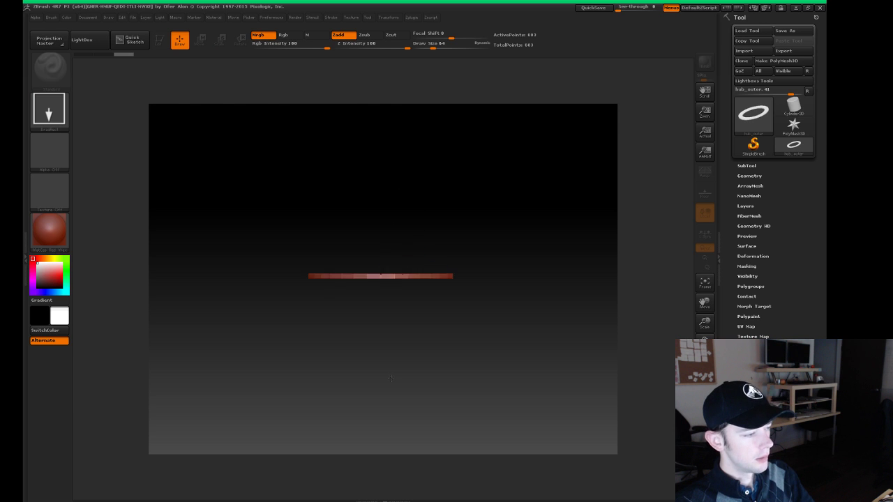
Draw hub_outer on the canvas, enter Edit mode, and tilt the ring to an angled top view.
left_click_drag(422, 301, 536, 342)
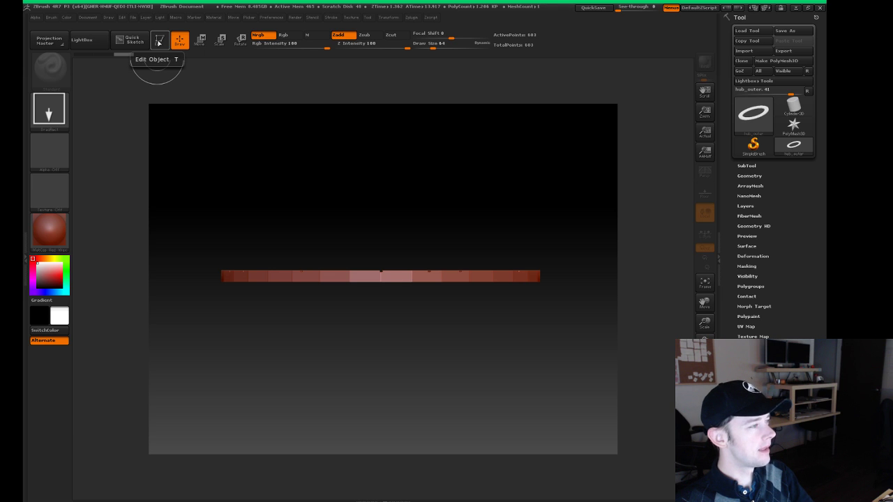
left_click(159, 41)
left_click_drag(445, 210, 446, 293)
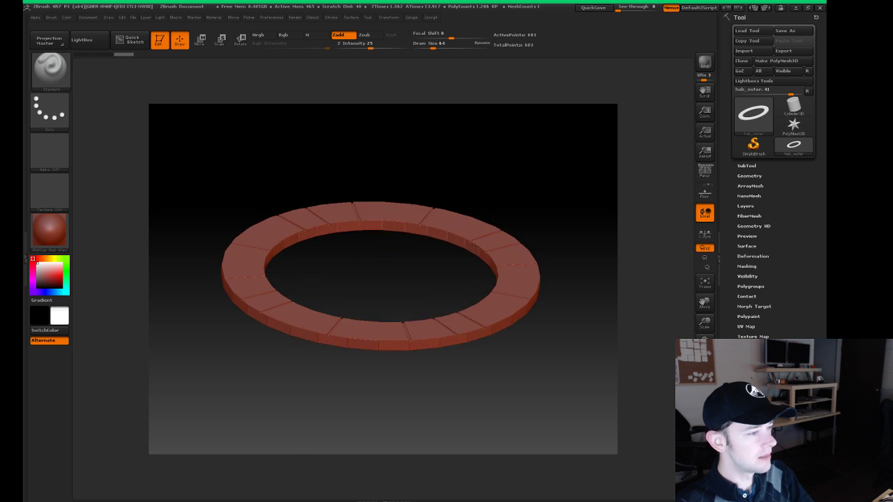
mouse_move(475, 247)
left_mouse_down()
mouse_move(472, 269)
mouse_move(439, 272)
mouse_move(479, 265)
mouse_move(458, 258)
left_mouse_up()
mouse_move(390, 251)
left_mouse_down()
mouse_move(405, 254)
mouse_move(385, 247)
mouse_move(381, 260)
mouse_move(411, 258)
left_mouse_up()
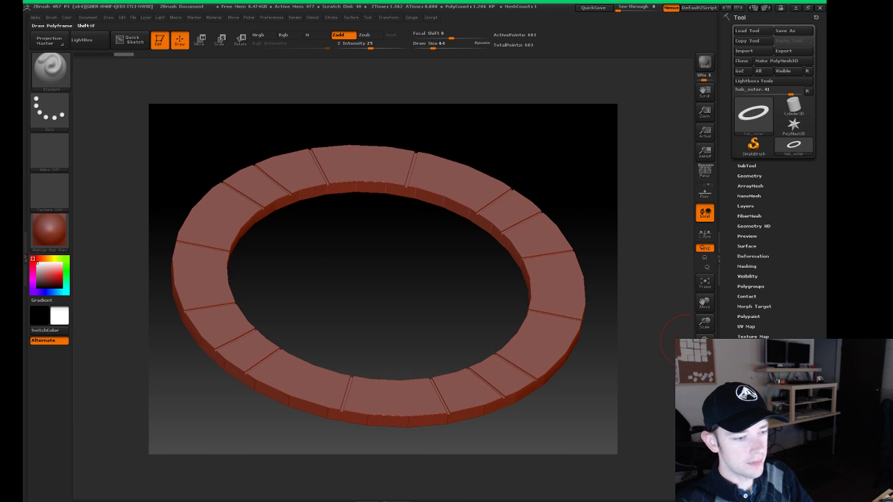
left_click(704, 345)
left_click(704, 345)
left_click_drag(454, 249, 449, 263)
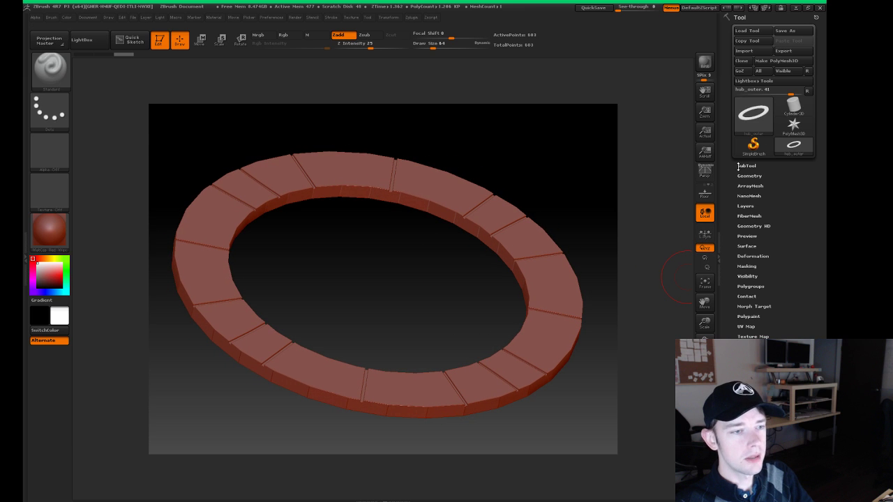
Subdivide the ring three times with Smt off, then twice more with Smt on.
left_click(759, 176)
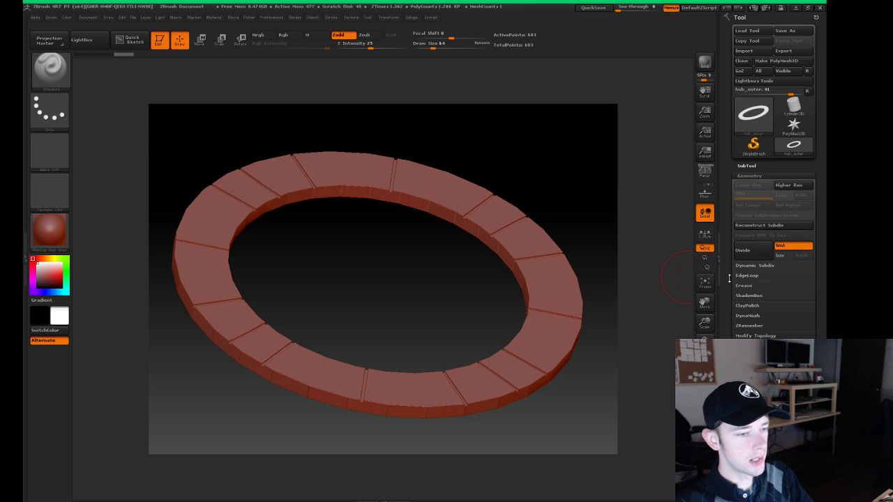
left_click_drag(729, 278, 734, 249)
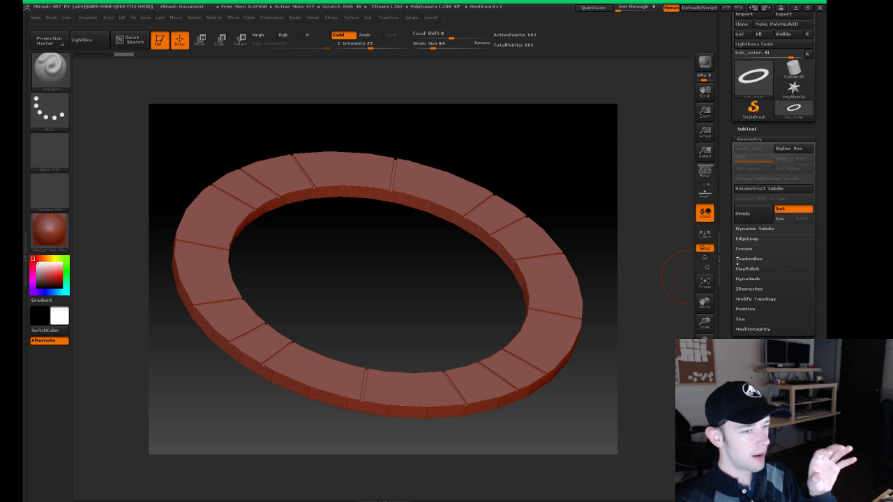
left_click(780, 209)
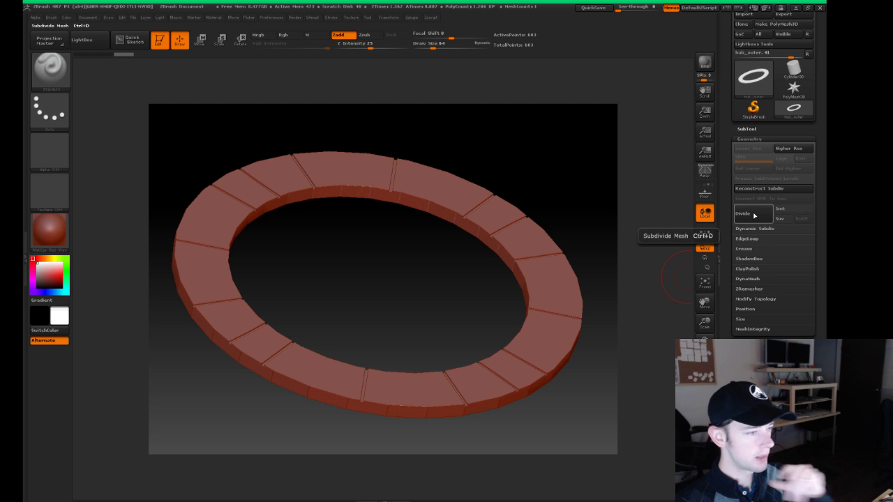
left_click(753, 215)
left_click(752, 214)
left_click(753, 215)
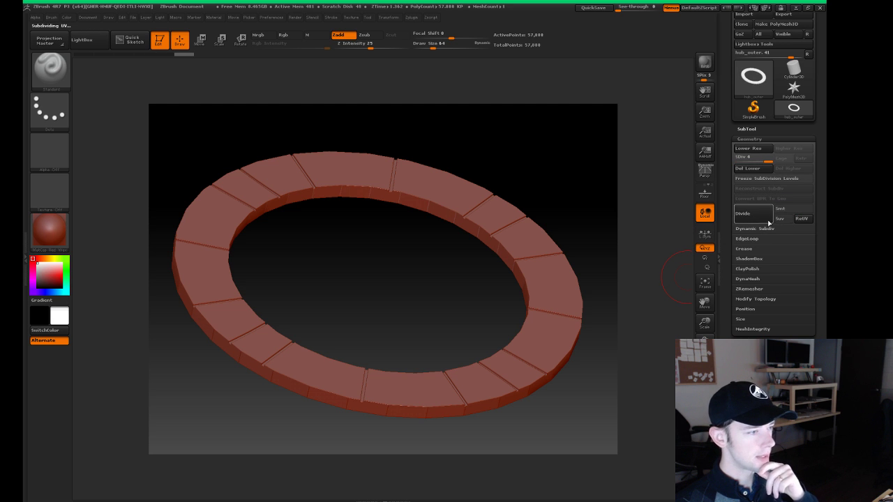
left_click(780, 209)
left_click(745, 214)
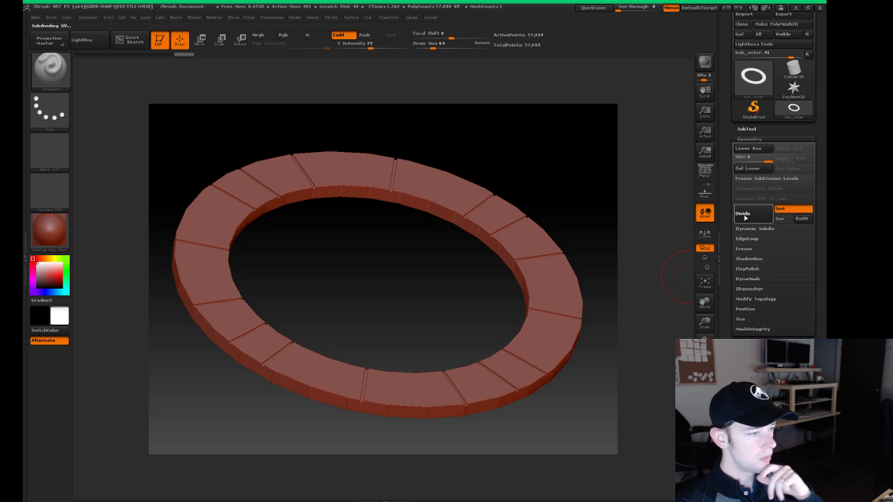
left_click(745, 216)
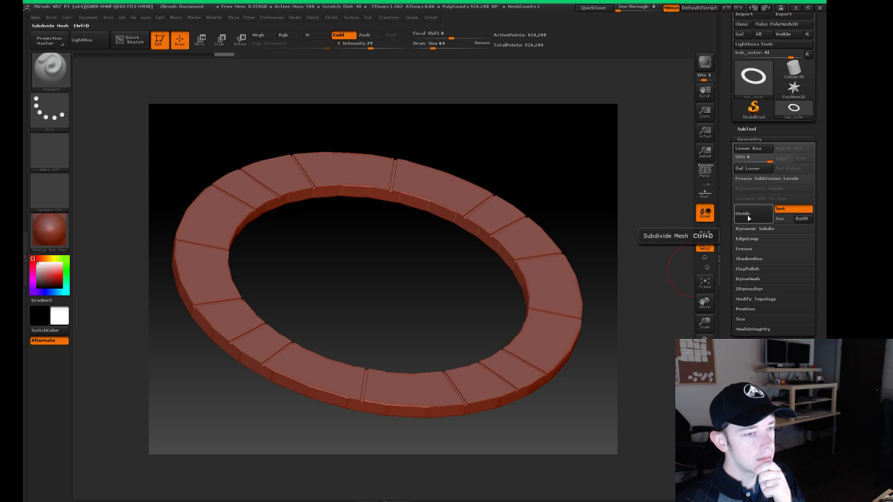
Apply ClayPolish to the subdivided ring and zoom in to inspect the result.
left_click(746, 269)
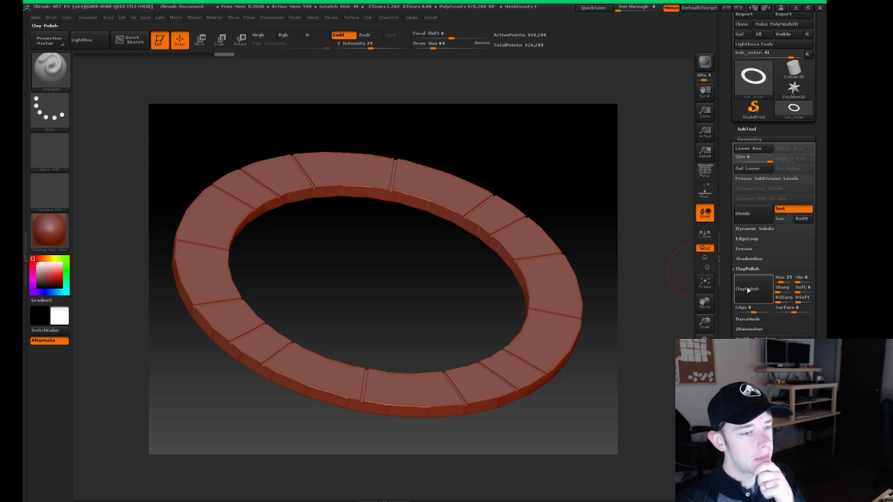
left_click(749, 290)
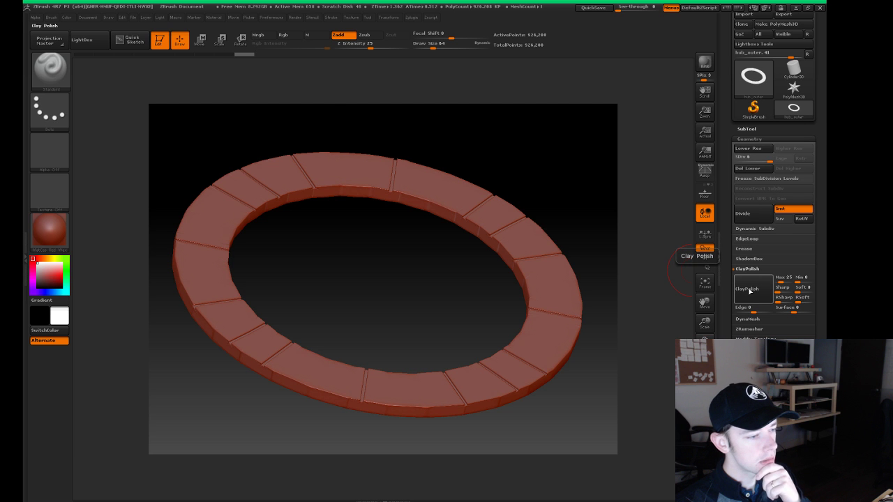
mouse_move(395, 344)
left_mouse_down("alt")
mouse_move(372, 358)
mouse_move(454, 229)
mouse_move(445, 229)
mouse_move(444, 213)
mouse_move(389, 311)
mouse_move(362, 287)
mouse_move(393, 291)
mouse_move(395, 200)
mouse_move(384, 279)
mouse_move(412, 280)
mouse_move(382, 279)
left_mouse_up("alt")
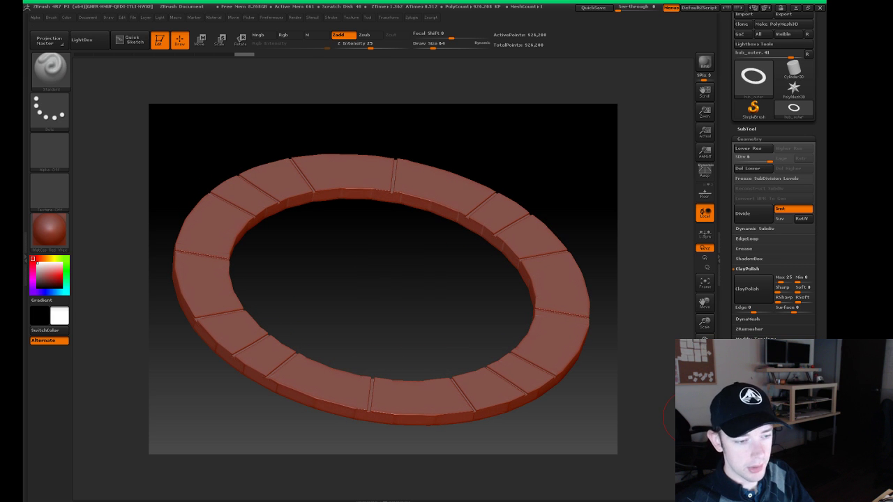
scroll(774, 209, "down", 2)
scroll(774, 210, "down", 3)
scroll(774, 210, "down", 3)
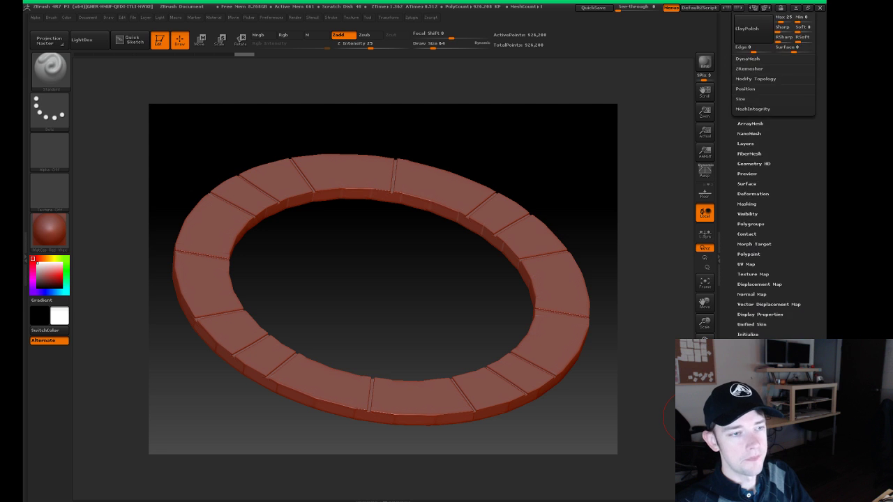
scroll(774, 209, "down", 2)
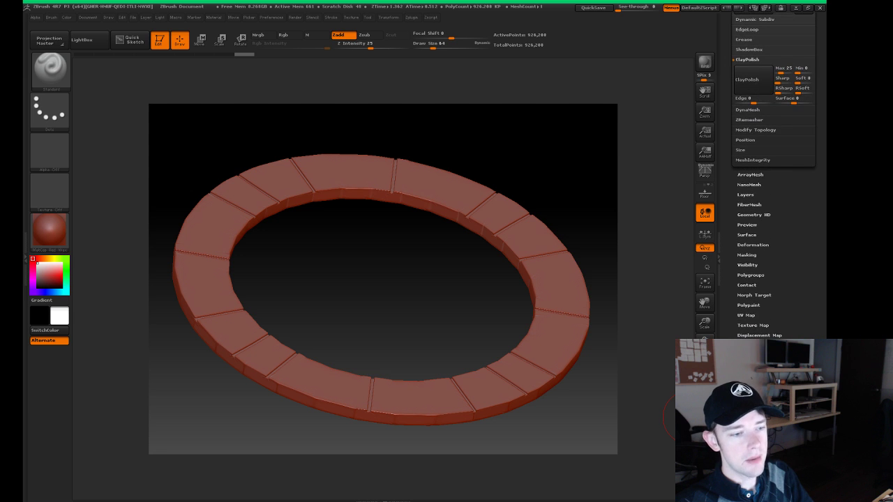
In Multi Map Exporter, disable Cavity, set map size 2048, and export all maps as hub_outer.tif.
left_click(415, 18)
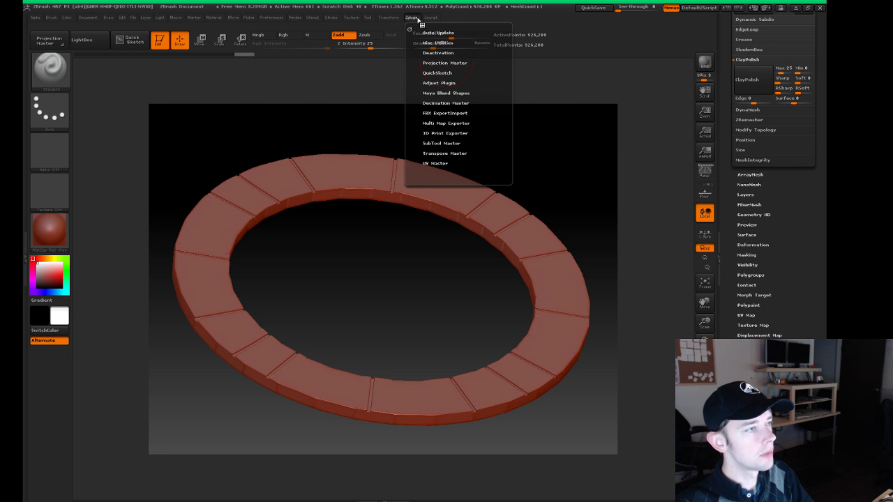
left_click(447, 123)
left_click_drag(416, 67, 416, 202)
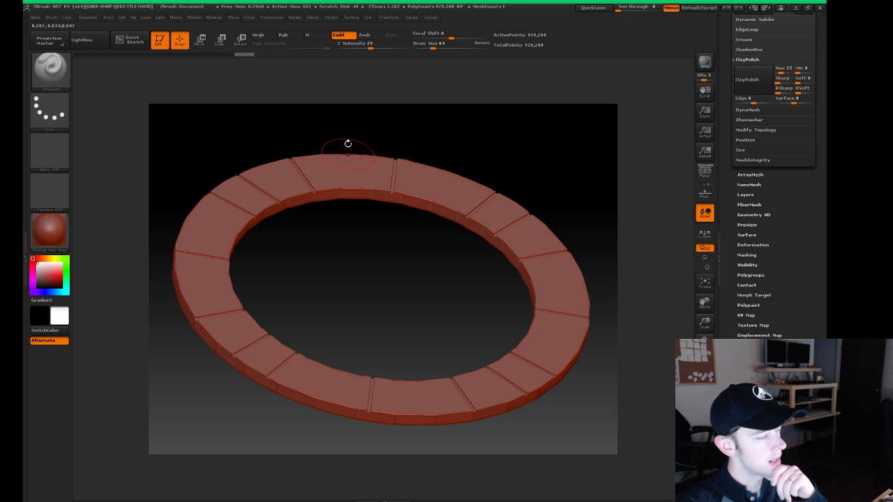
left_click(412, 18)
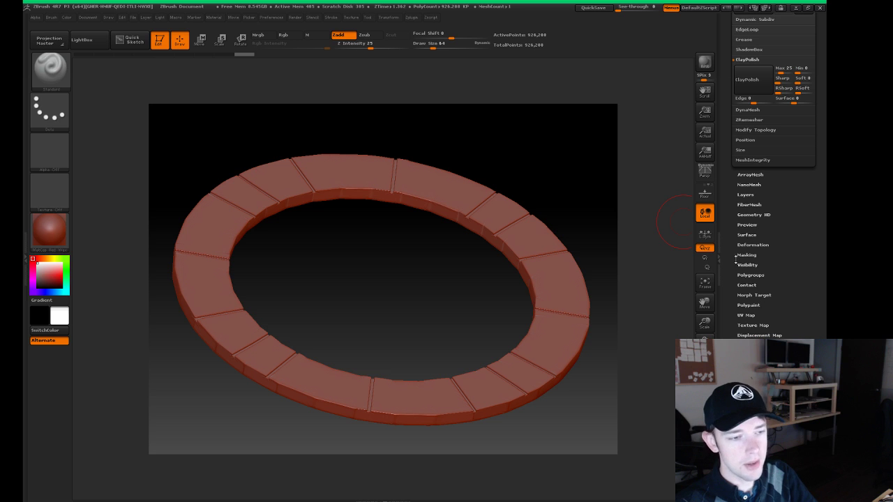
left_click(411, 17)
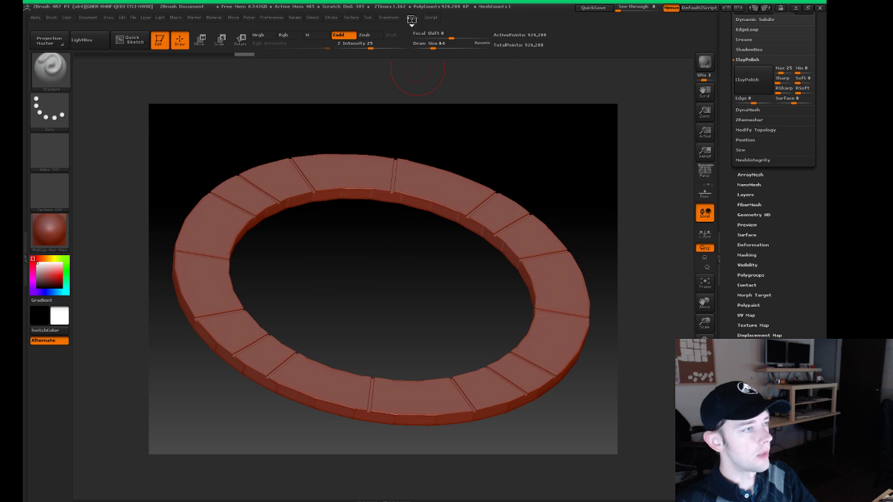
left_click(411, 20)
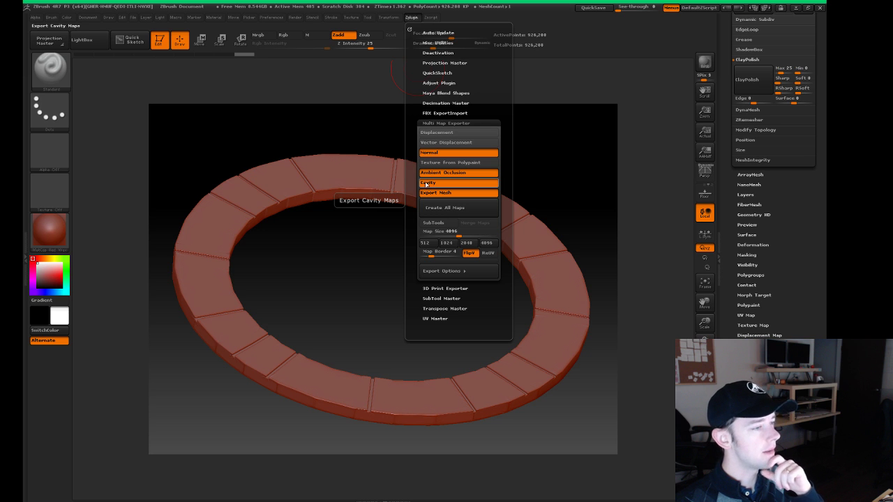
left_click(436, 183)
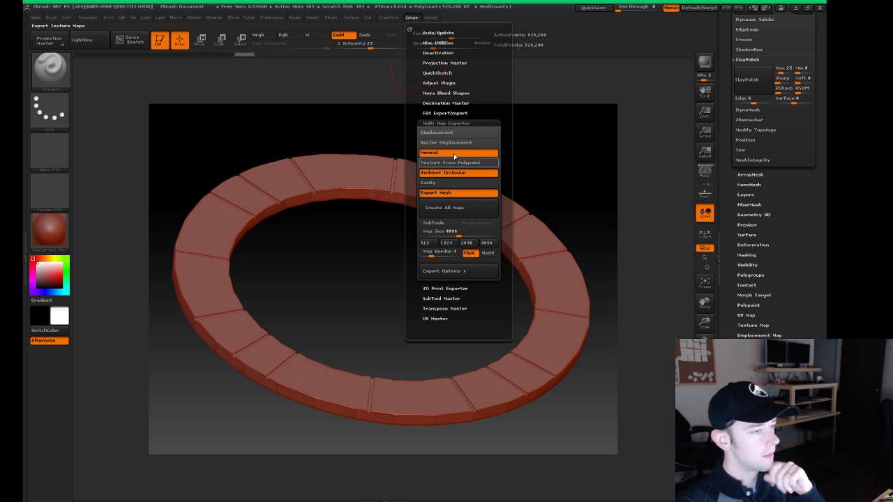
mouse_move(458, 232)
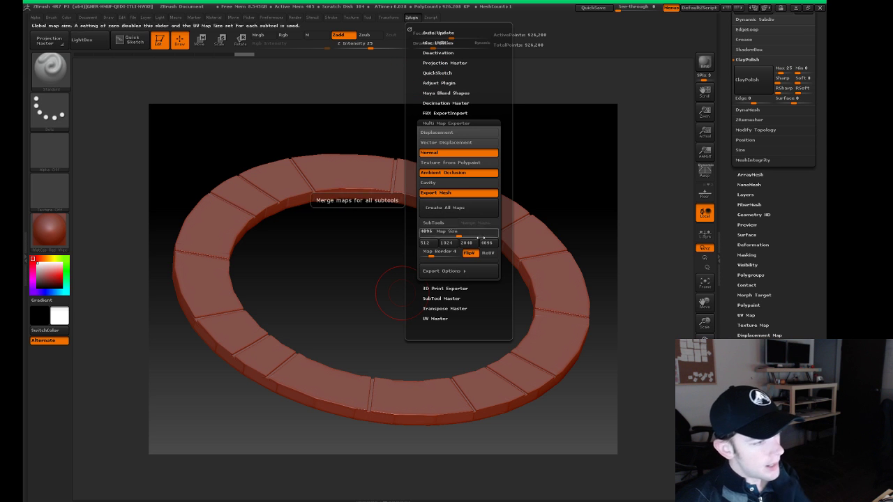
left_click(466, 243)
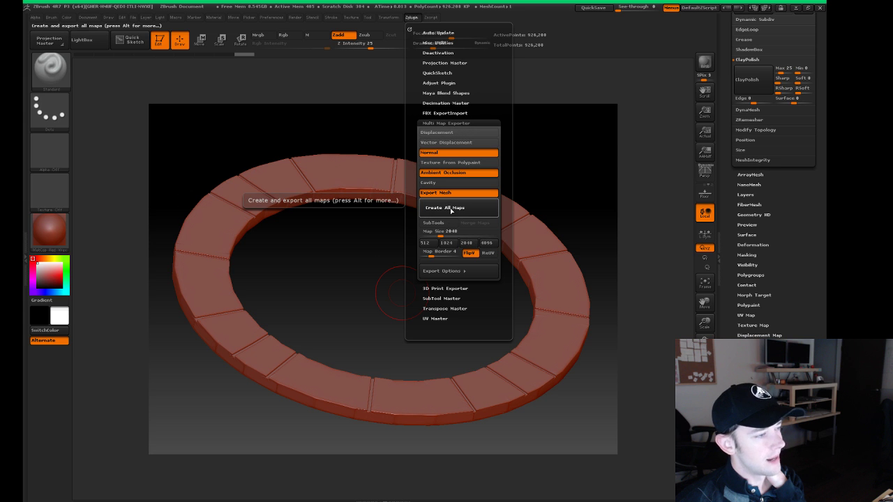
left_click(451, 209)
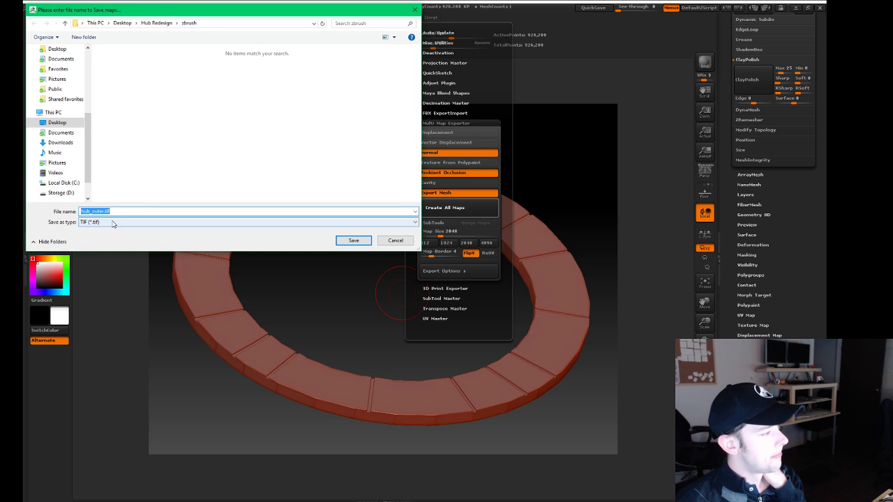
left_click(349, 241)
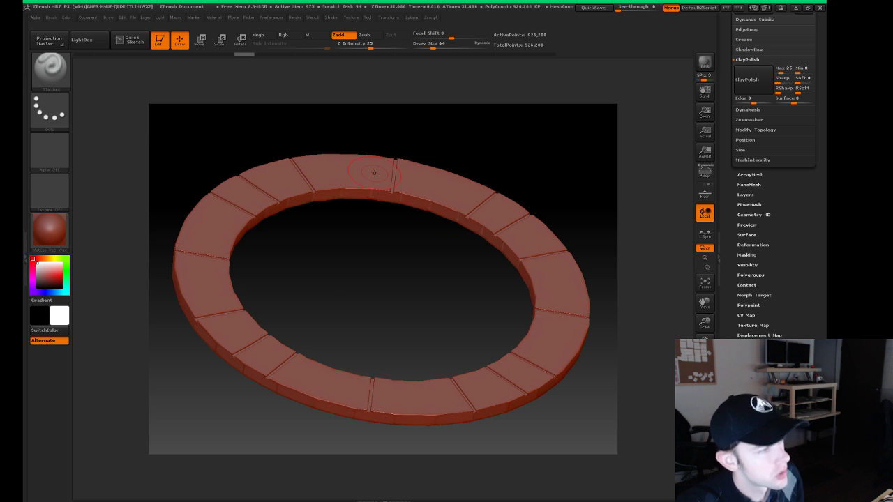
Start a new document, discarding the unsaved current one.
left_click(90, 17)
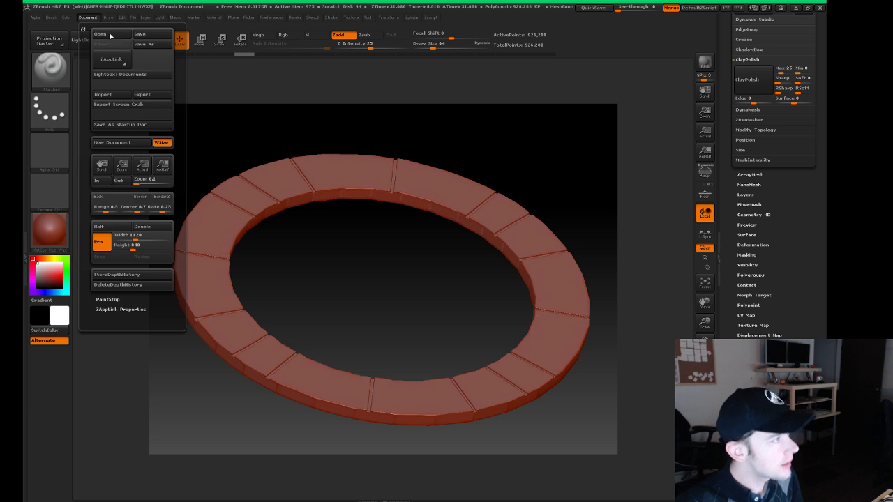
left_click(124, 144)
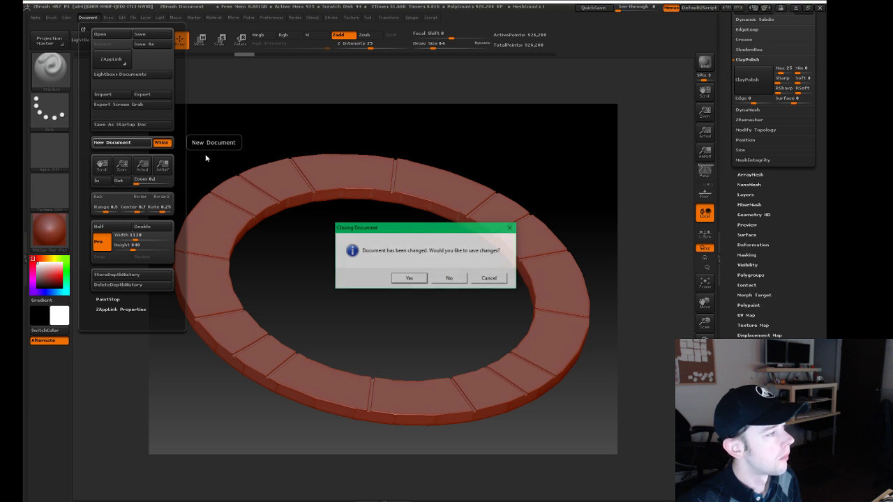
left_click(460, 281)
Import the holed hub ring OBJ, draw it on the canvas, and enter Edit mode.
scroll(744, 122, "up", 5)
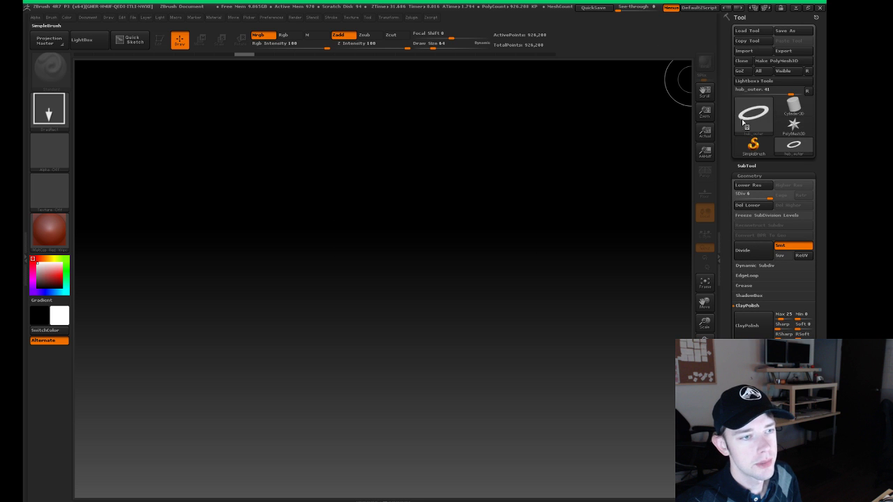
left_click(744, 50)
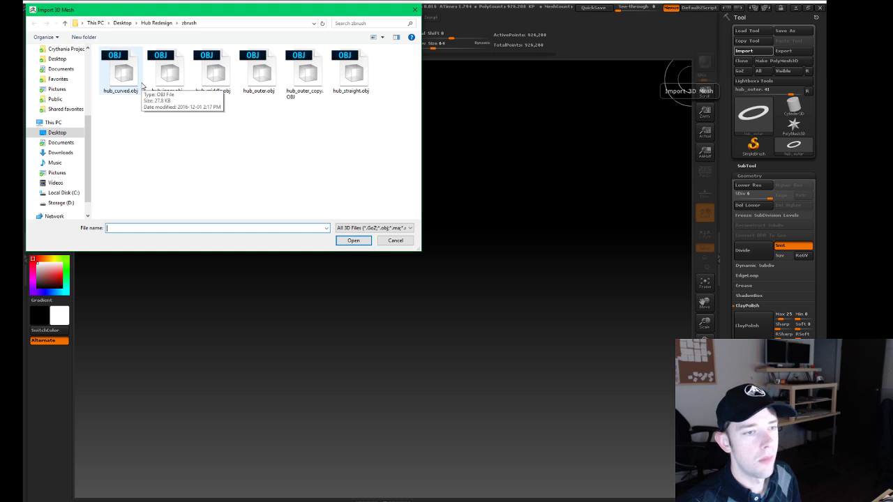
double_click(214, 76)
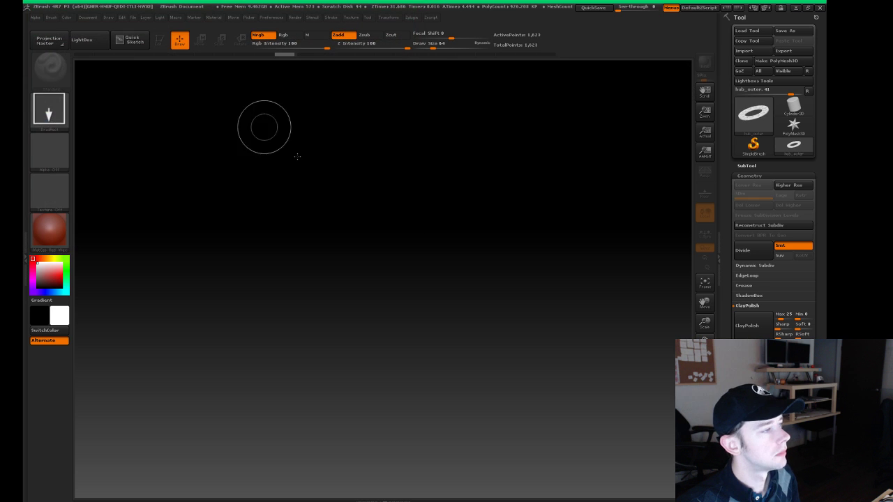
mouse_move(383, 285)
left_mouse_down()
mouse_move(326, 379)
mouse_move(399, 473)
left_mouse_up()
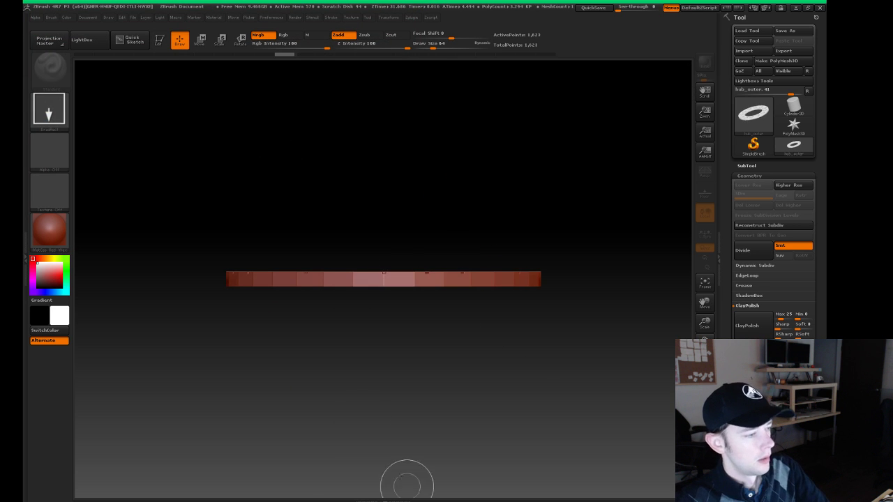
left_click(159, 40)
mouse_move(319, 148)
left_mouse_down()
mouse_move(359, 205)
mouse_move(355, 243)
left_mouse_up()
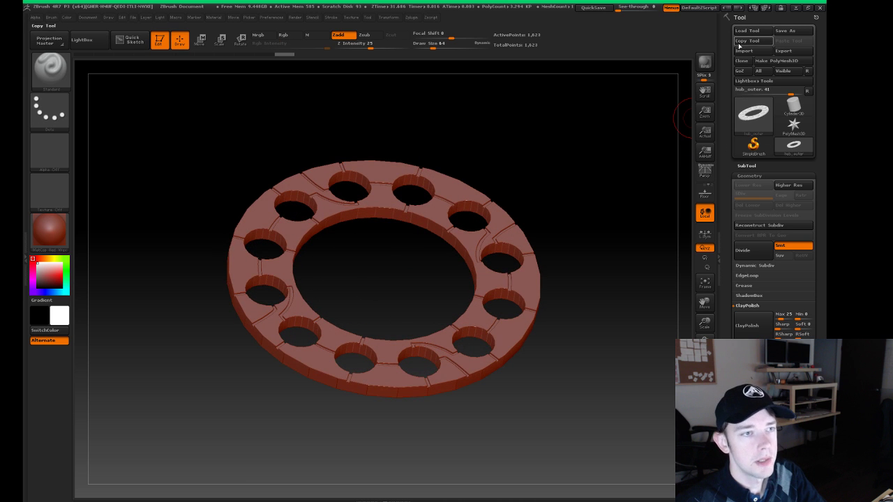
Subdivide the ring once flat, then smoothly toward level 6, undoing back to level 4.
left_click(788, 245)
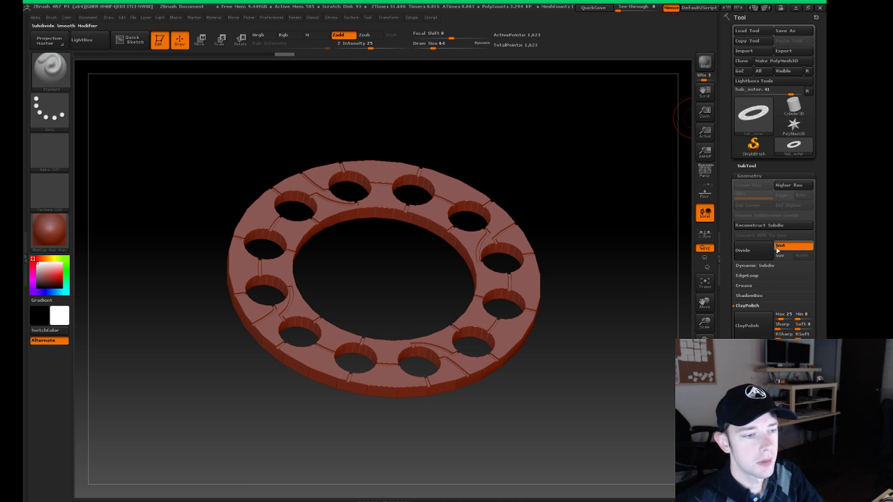
left_click(745, 250)
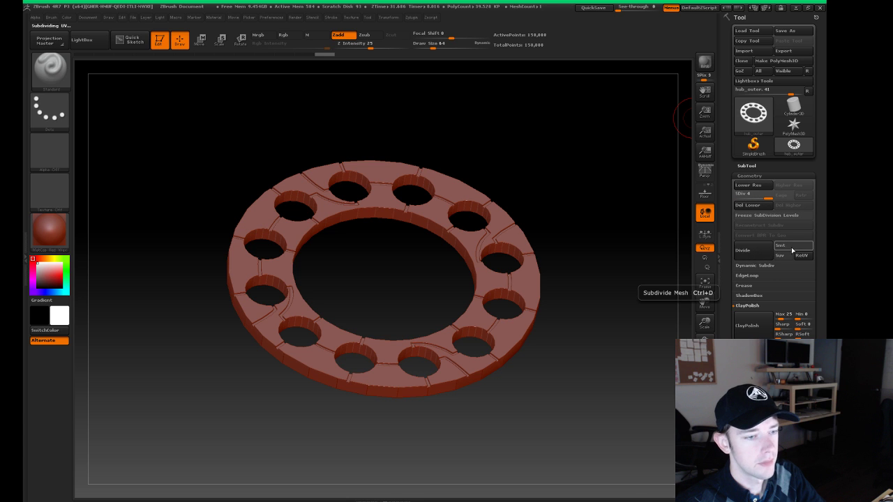
left_click(787, 248)
left_click(754, 251)
left_click(754, 252)
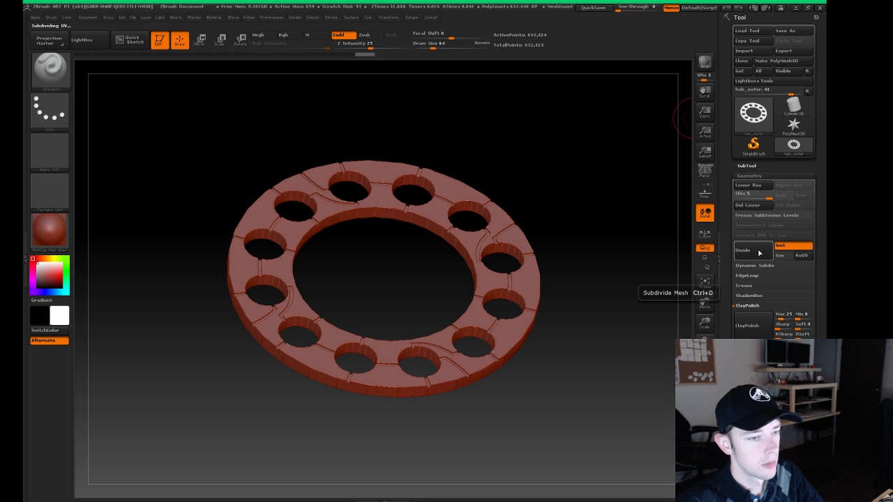
left_click(759, 253)
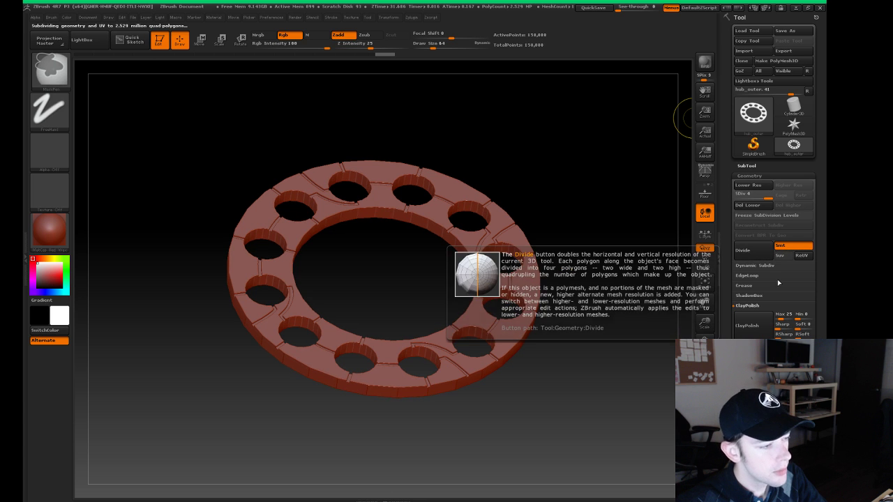
key("ctrl+z")
key("ctrl+z")
key("ctrl+z")
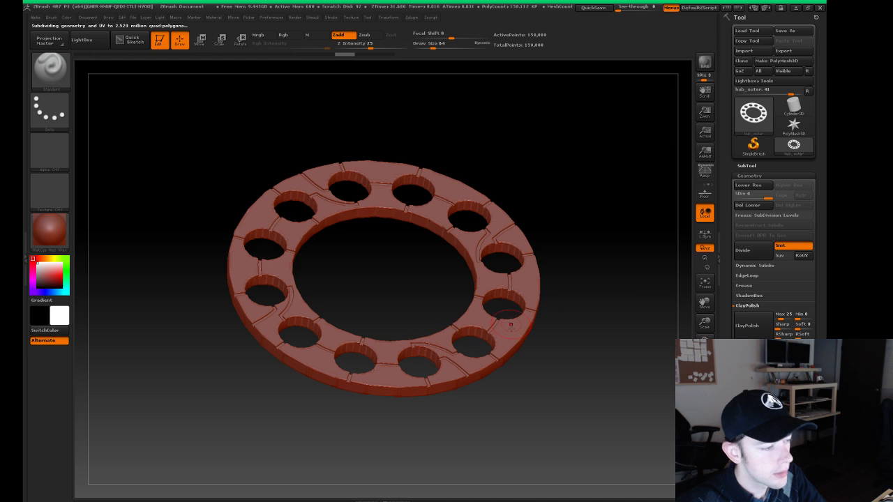
Step the ring down to its lowest subdivision level while viewing it from above.
scroll(385, 298, "up", 5)
mouse_move(415, 306)
left_mouse_down()
mouse_move(423, 286)
mouse_move(435, 293)
mouse_move(401, 278)
left_mouse_up()
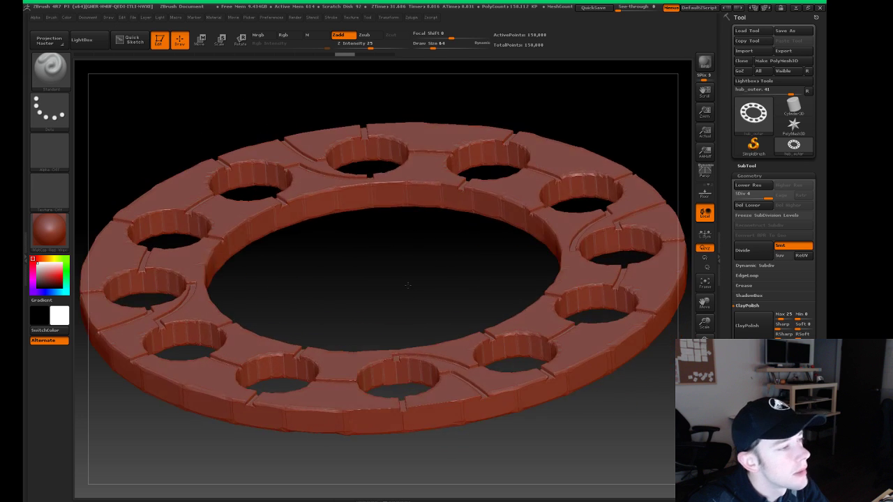
key("shift+d")
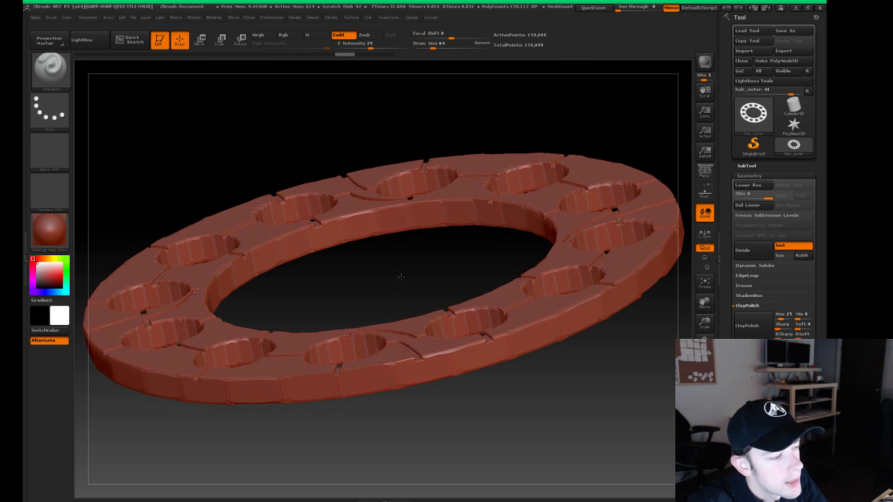
key("shift+d")
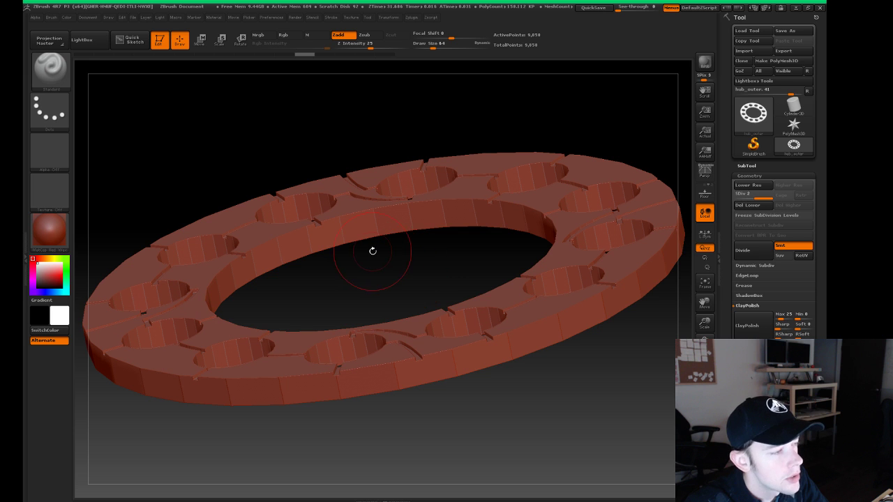
mouse_move(418, 271)
left_mouse_down()
mouse_move(395, 274)
mouse_move(406, 274)
left_mouse_up()
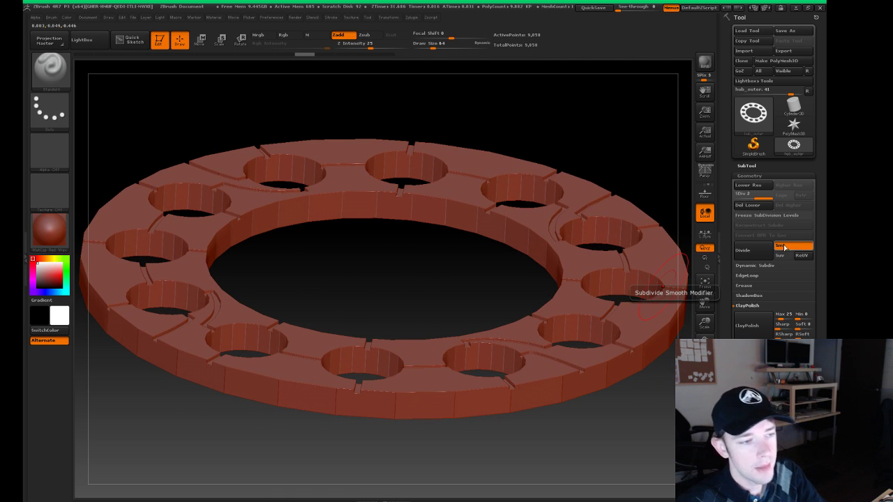
left_click(748, 185)
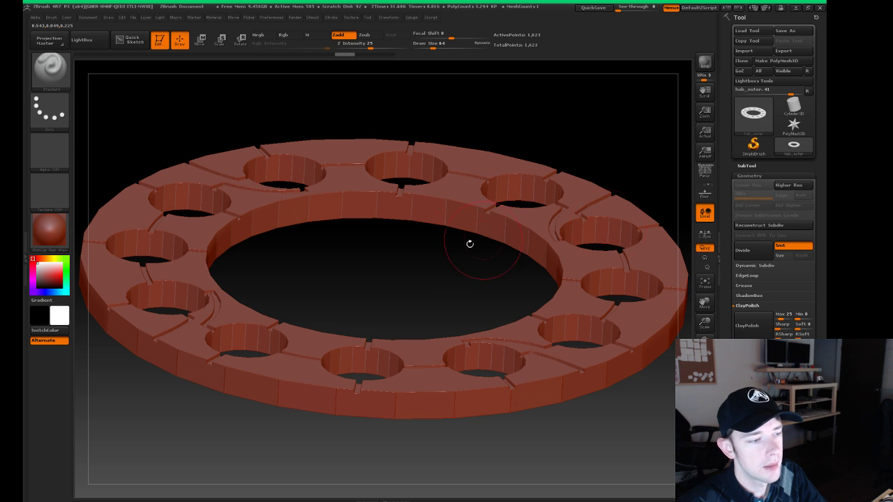
left_click_drag(470, 243, 442, 259)
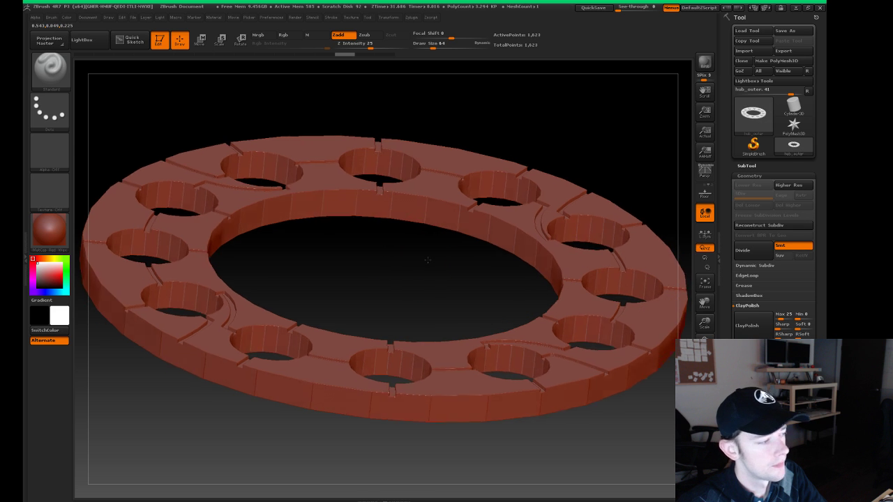
Re-subdivide the ring up to SDiv 7, about 10.119 million points, and open Zplugin.
left_click(755, 254)
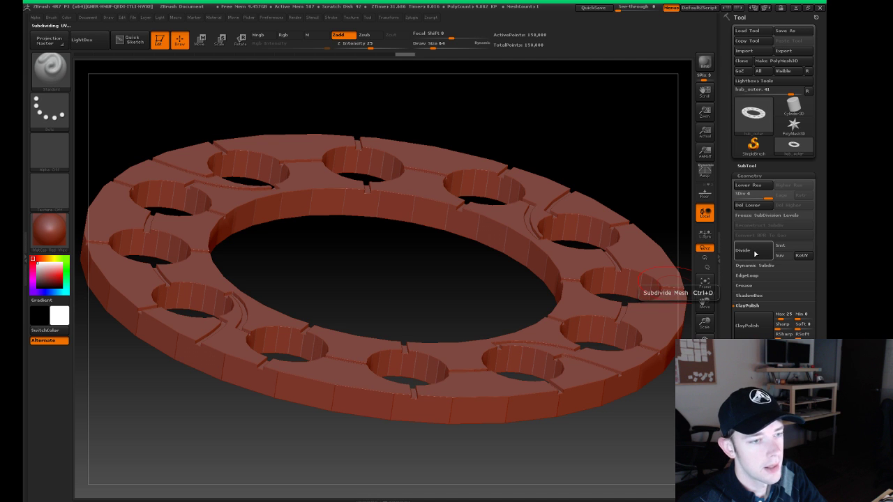
left_click(755, 254)
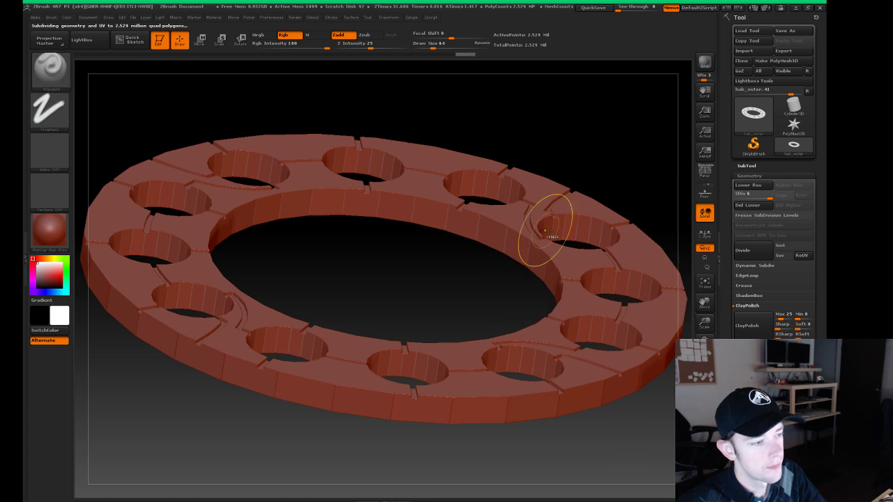
key("shift+d")
key("shift+d")
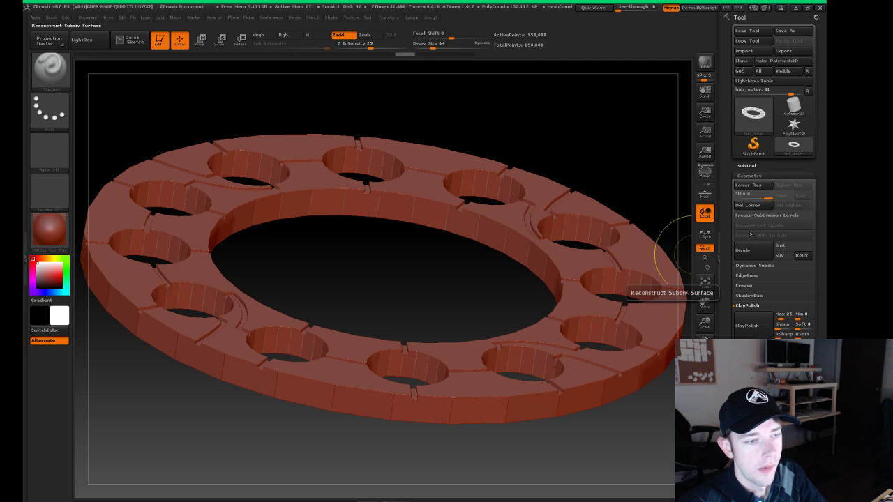
left_click(752, 255)
left_click(753, 258)
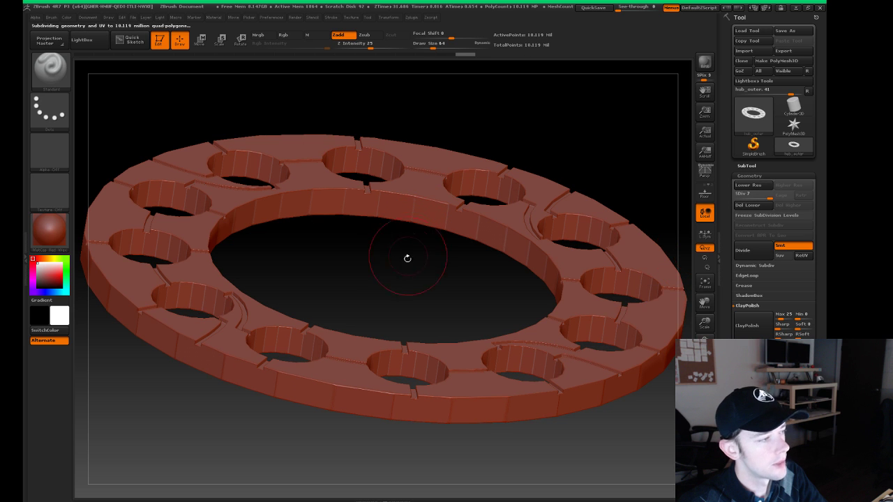
left_click(412, 18)
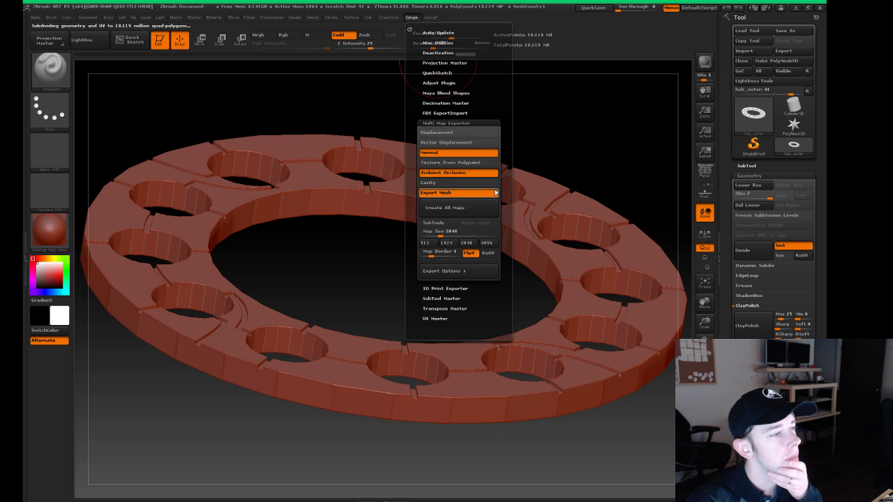
Create all maps and save them as hub_outer.tif in the zbrush folder.
left_click(453, 212)
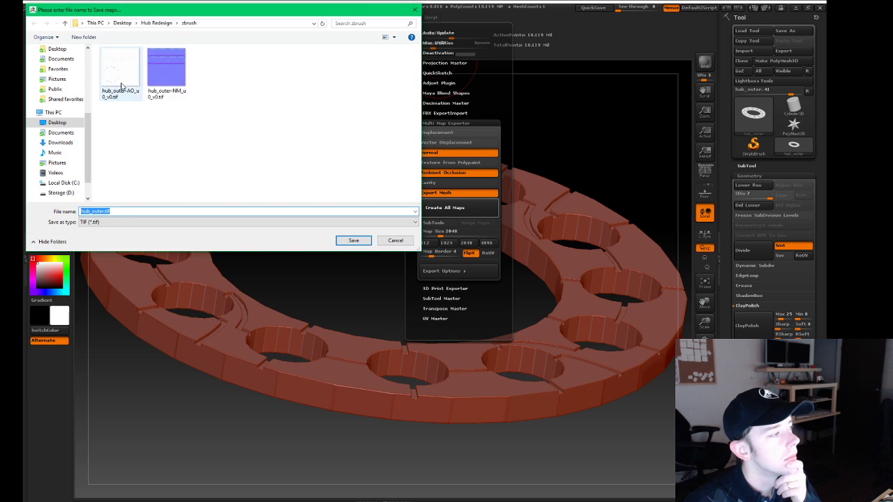
left_click(354, 240)
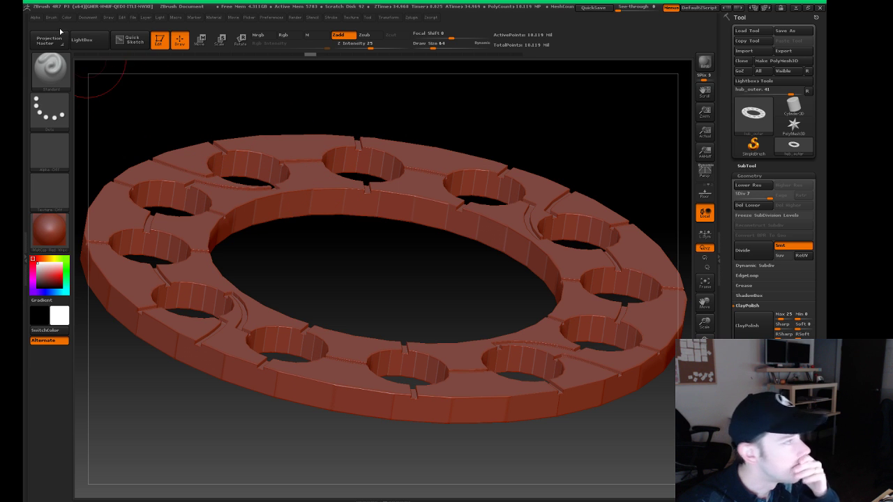
Import the hub_inner mesh and subdivide it up to SDiv 6, about 2.503 million points.
left_click(744, 50)
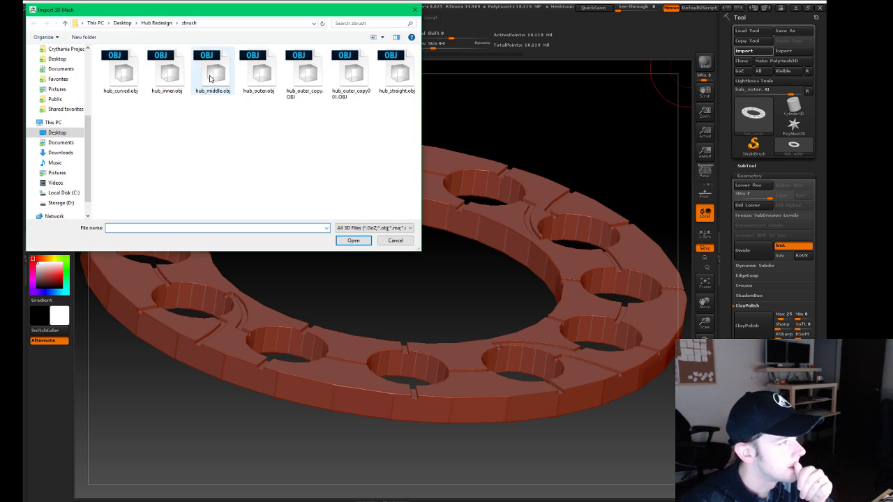
double_click(169, 81)
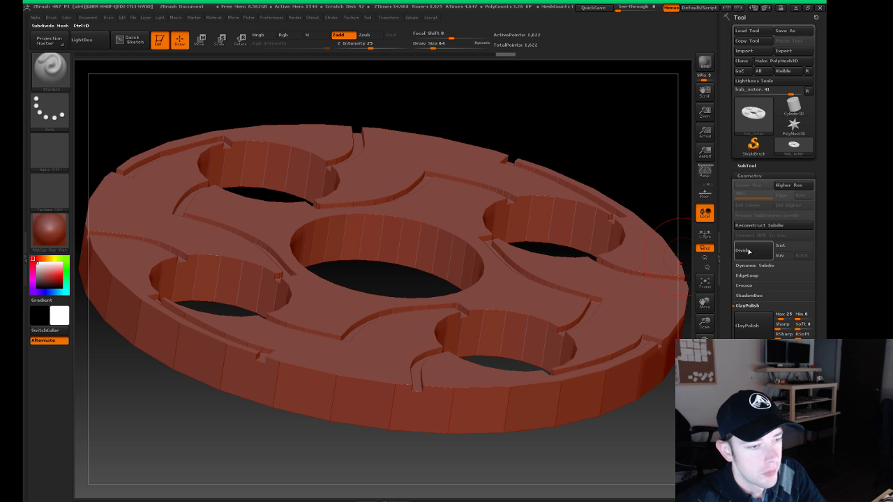
left_click(754, 252)
left_click(753, 252)
left_click(752, 253)
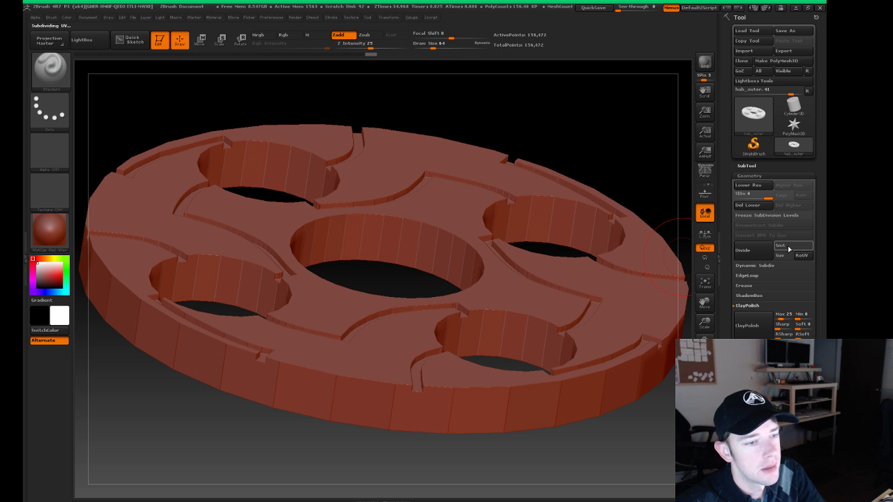
left_click(751, 253)
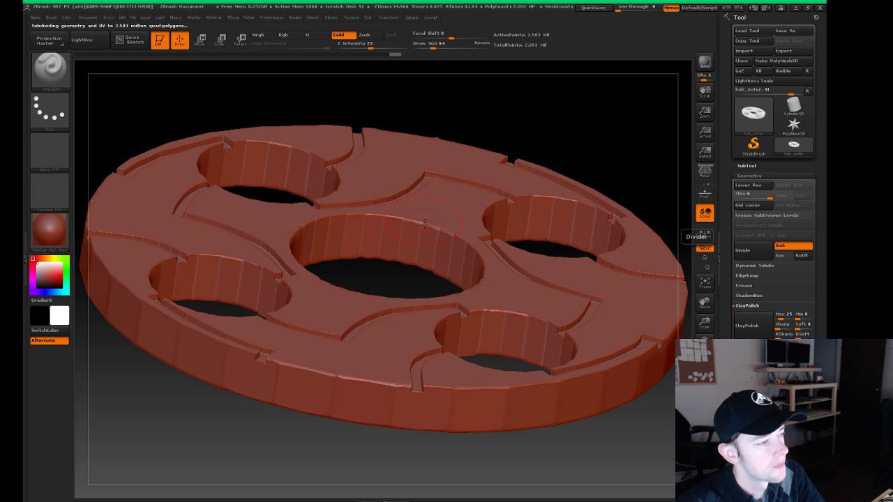
mouse_move(558, 143)
left_mouse_down()
mouse_move(568, 162)
mouse_move(562, 150)
left_mouse_up()
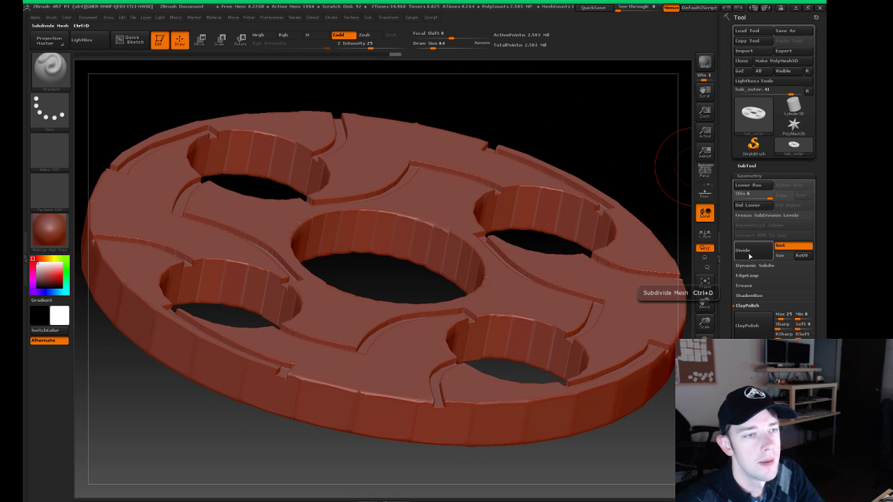
Export the disc's normal and AO maps as hub_inner.tif, then return it to SDiv 6.
left_click(417, 14)
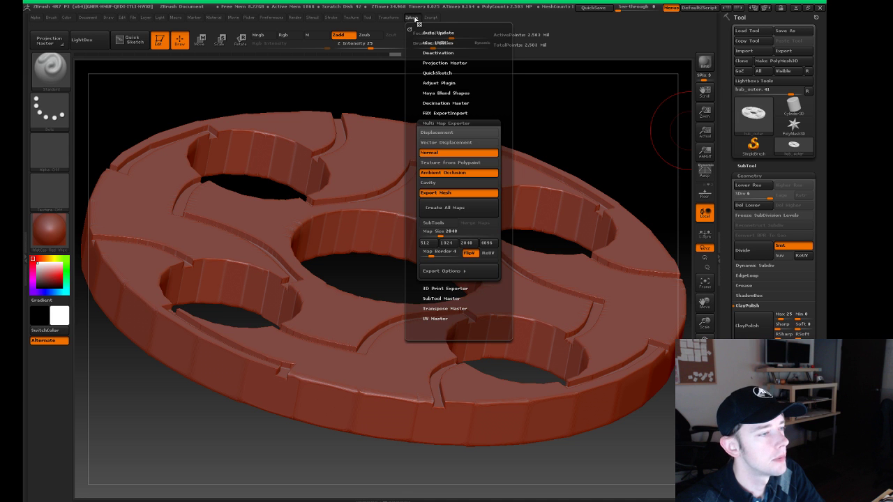
left_click(444, 207)
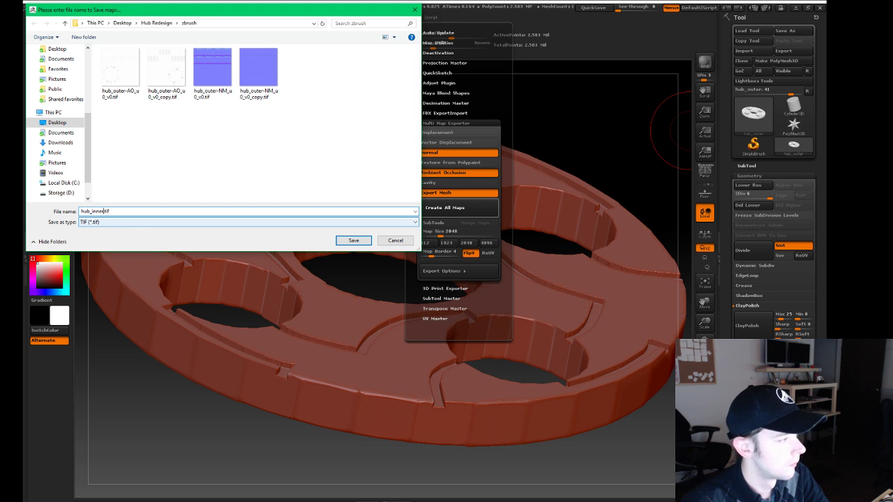
key("Return")
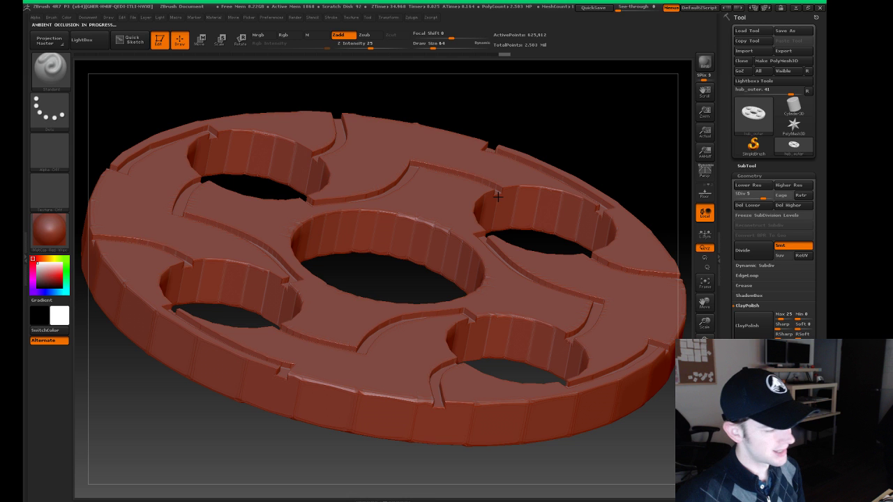
key("d")
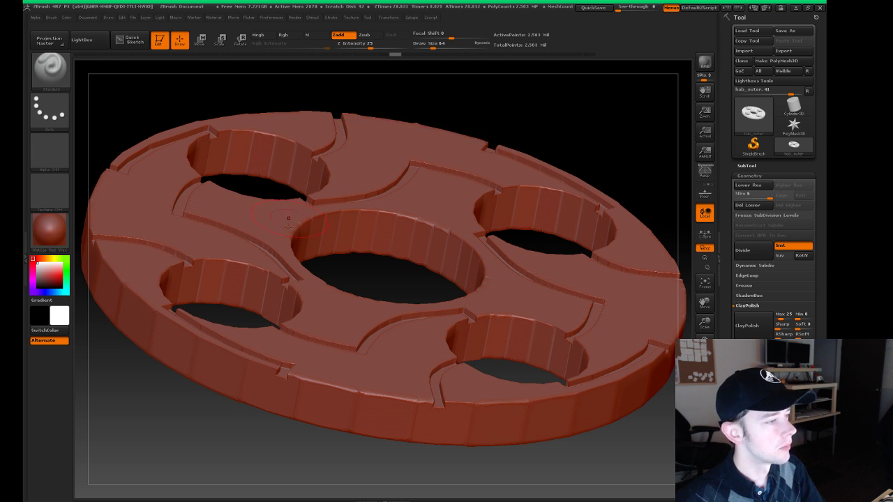
mouse_move(383, 288)
left_mouse_down()
mouse_move(409, 279)
mouse_move(399, 267)
left_mouse_up()
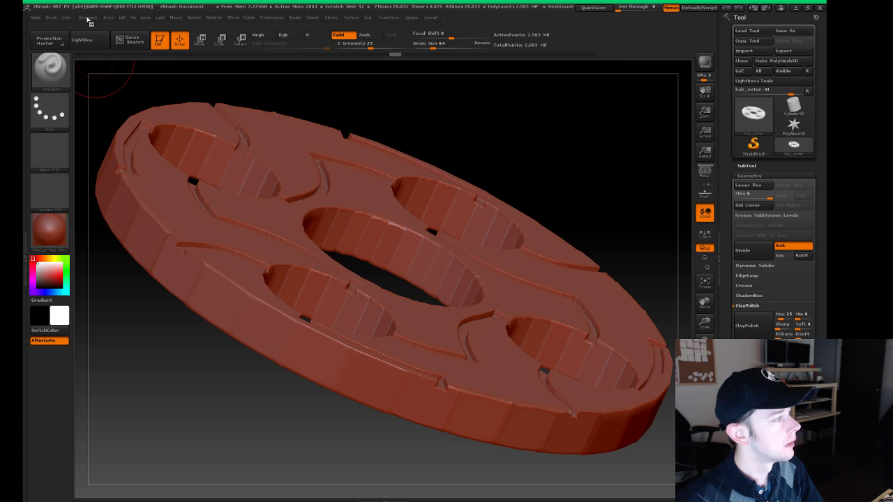
Import hub_curved.obj and turn it to show its top and cut.
left_click(745, 51)
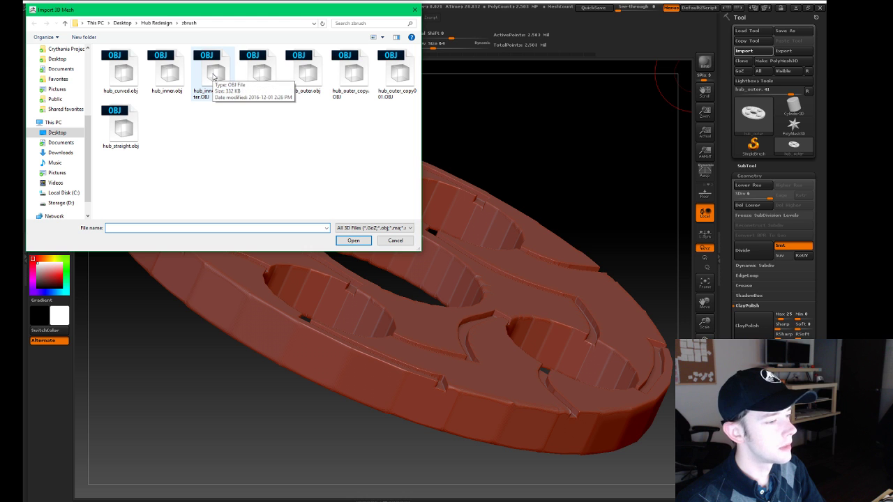
double_click(129, 70)
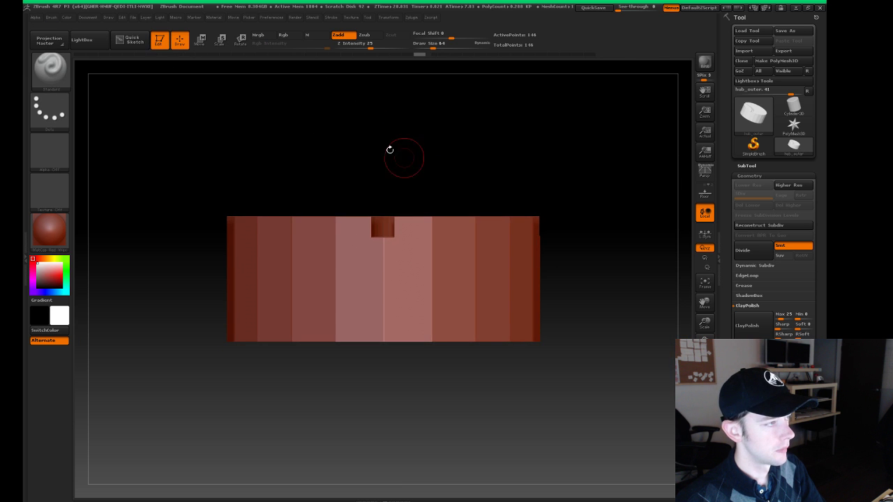
left_click_drag(403, 155, 395, 160)
mouse_move(480, 271)
left_mouse_down()
mouse_move(375, 104)
mouse_move(446, 214)
mouse_move(419, 79)
left_mouse_up()
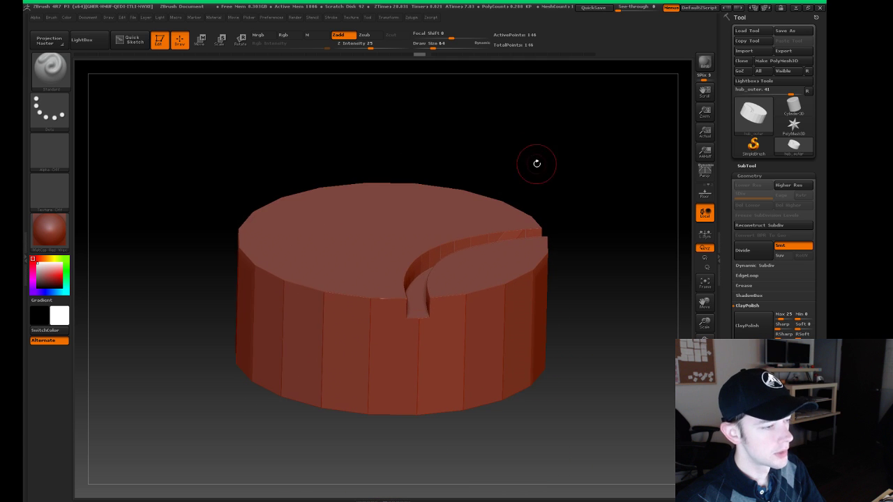
mouse_move(534, 163)
left_mouse_down()
mouse_move(551, 193)
mouse_move(535, 172)
left_mouse_up()
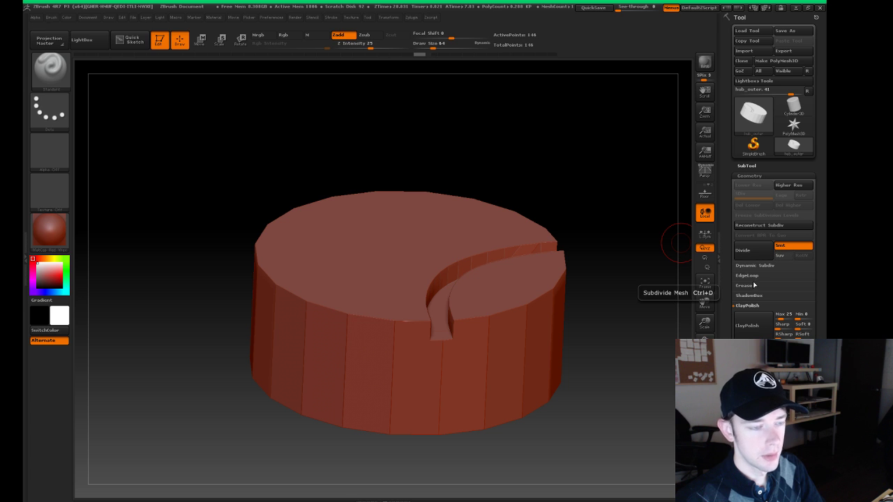
Trial-subdivide the hub with Smt off then on, then undo back to base resolution.
left_click(744, 251)
key("ctrl+z")
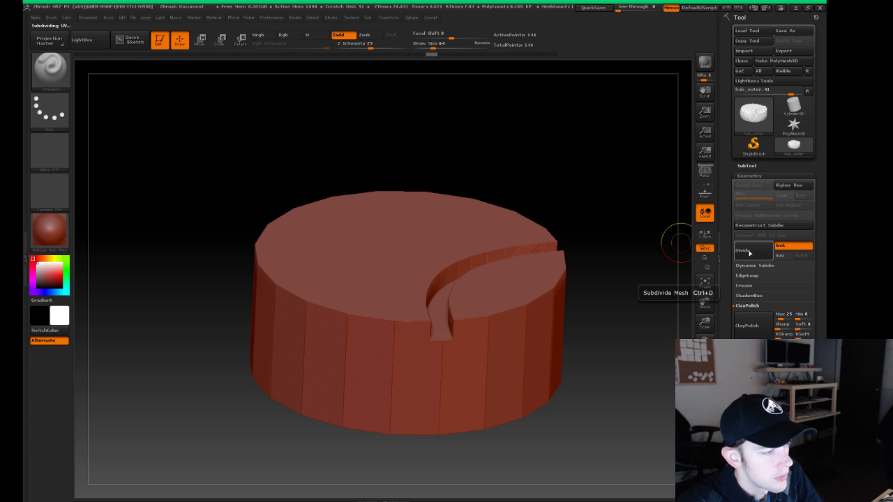
left_click(793, 247)
left_click(751, 252)
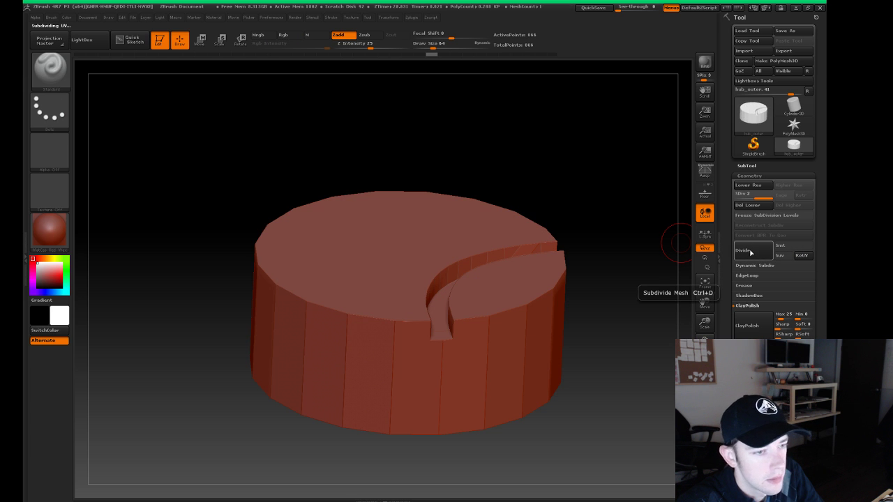
left_click(751, 252)
left_click(778, 247)
left_click(759, 251)
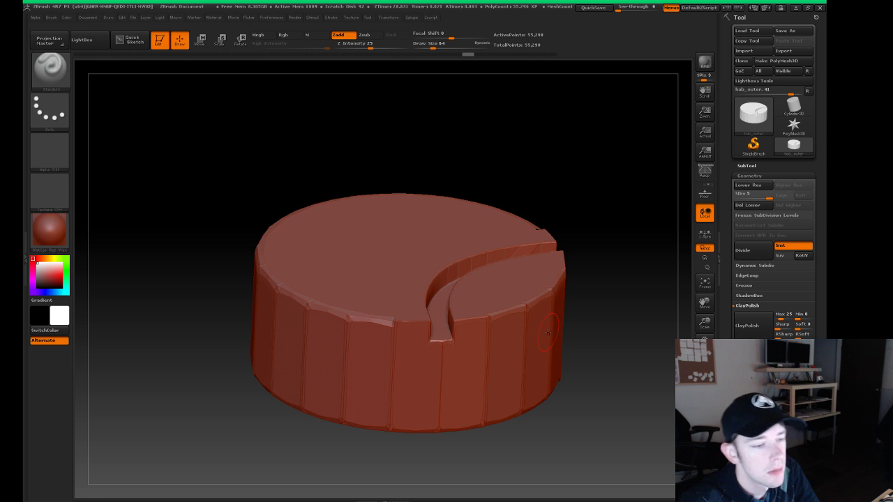
key("ctrl+z")
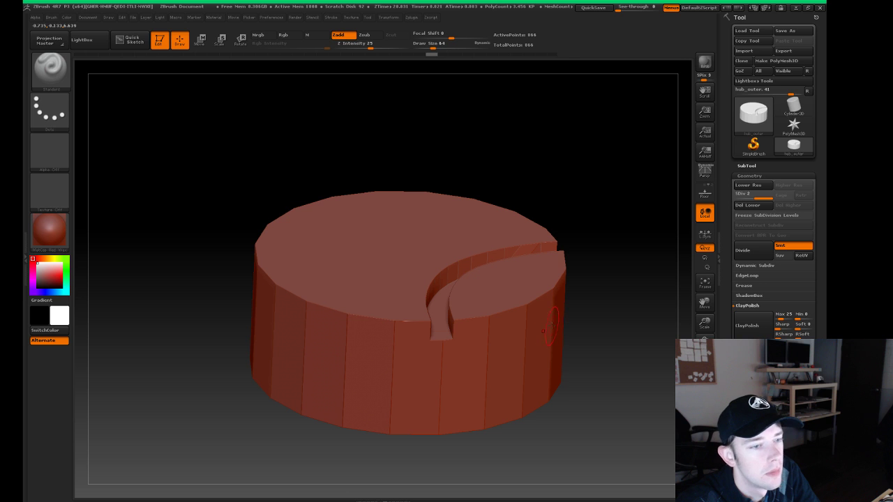
key("shift+d")
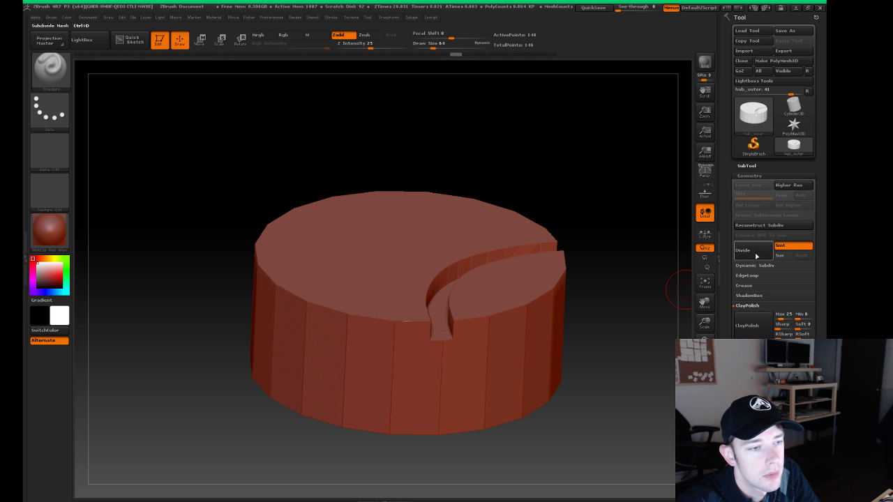
left_click(757, 325)
key("ctrl+z")
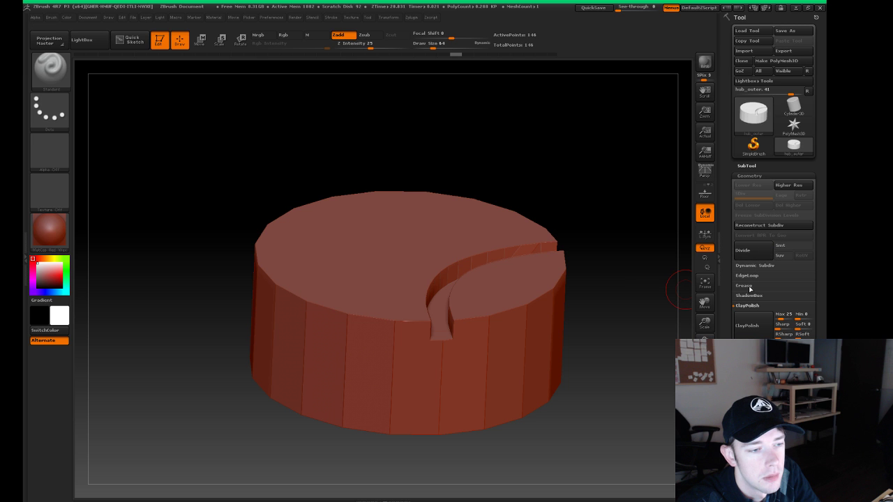
Subdivide once with Smt off, then smoothly up to SDiv 6, about 221,186 points.
left_click(785, 247)
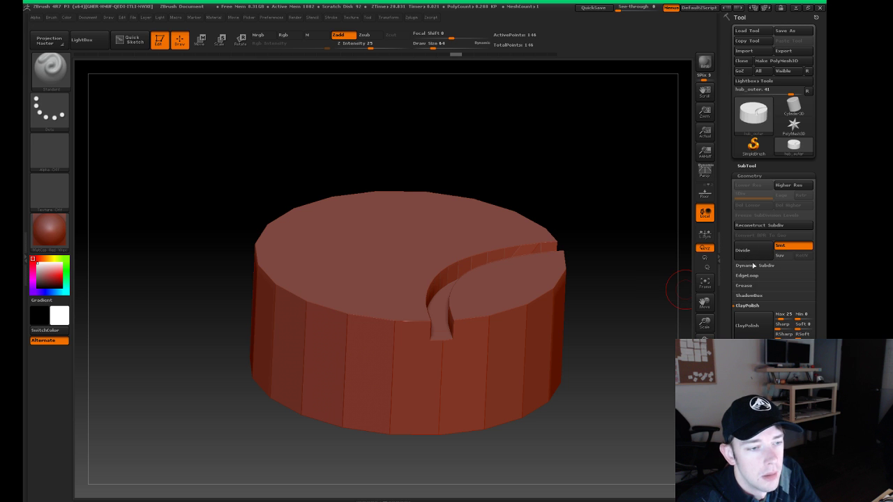
left_click(781, 247)
left_click(767, 251)
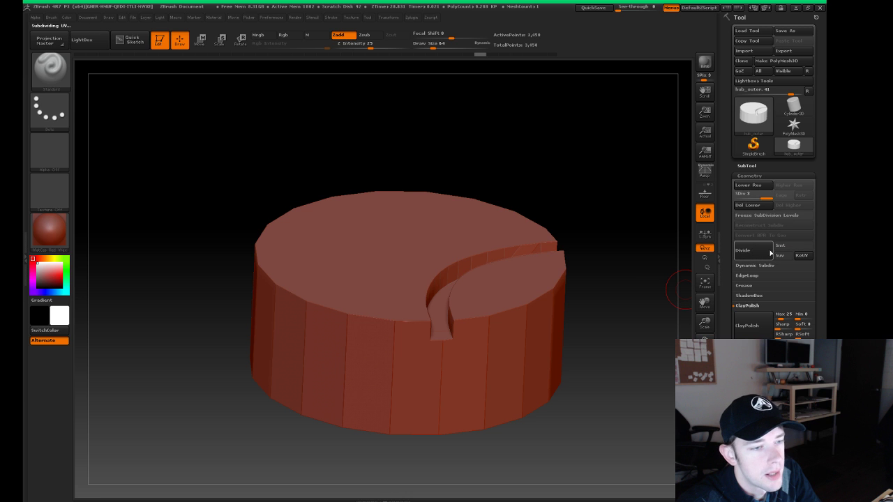
left_click(782, 245)
left_click(757, 251)
left_click(757, 252)
left_click(751, 255)
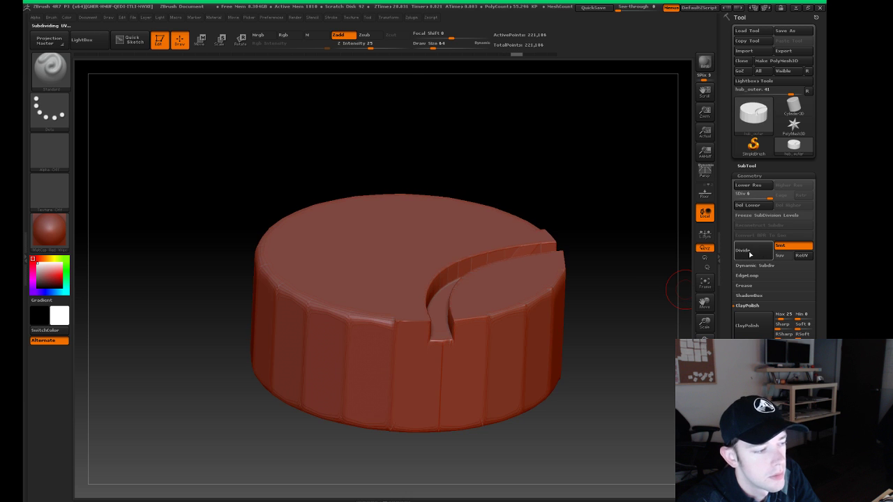
left_click(412, 18)
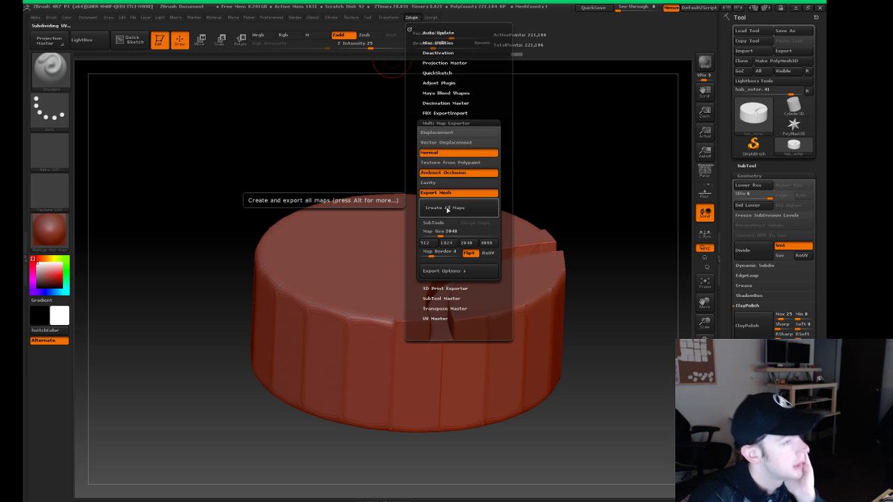
Create all maps and export the curved hub's normal and AO maps as hub_curved.
left_click(447, 208)
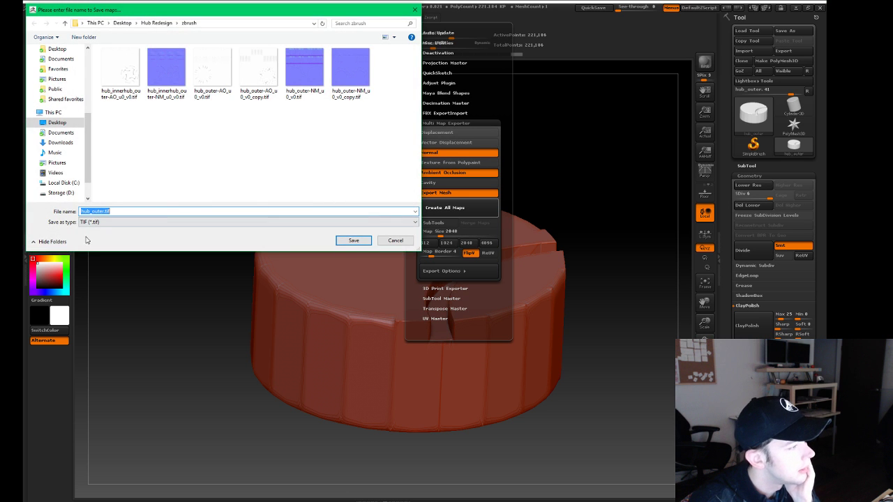
type("hub_")
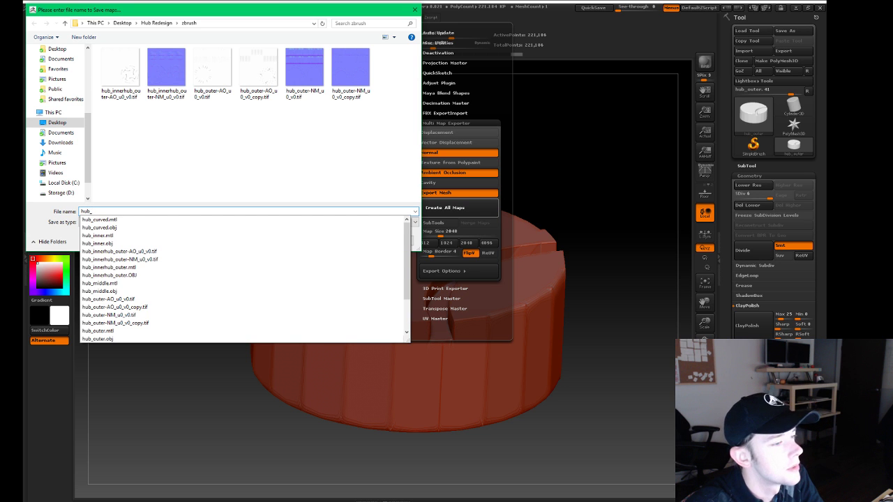
type("curved")
key("Return")
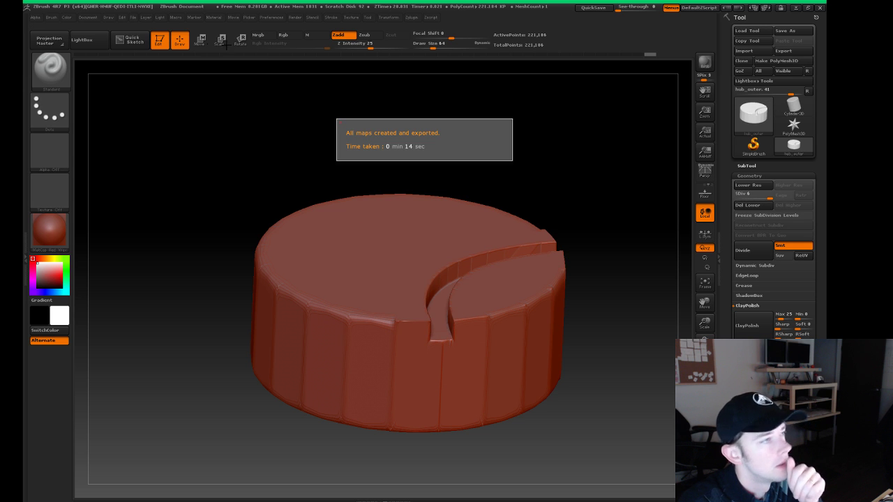
Import the hub_straight mesh, frame it and subdivide it to level 6.
left_click(756, 52)
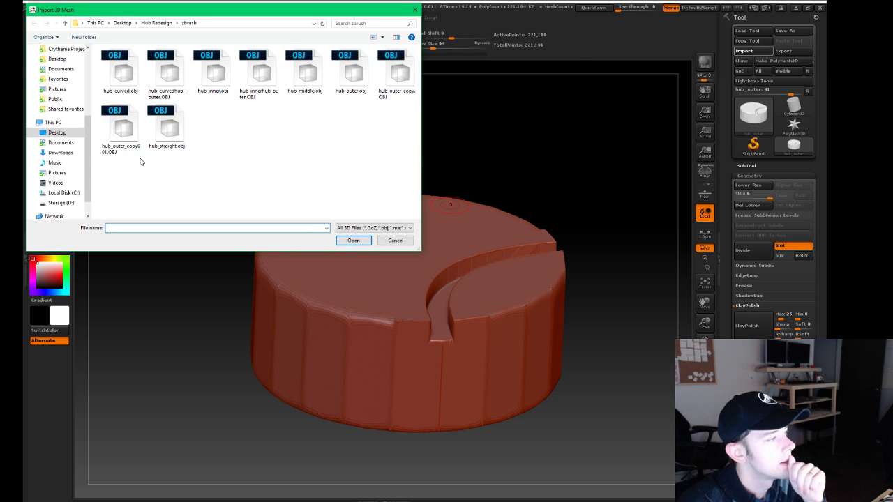
left_click(167, 129)
left_click(353, 240)
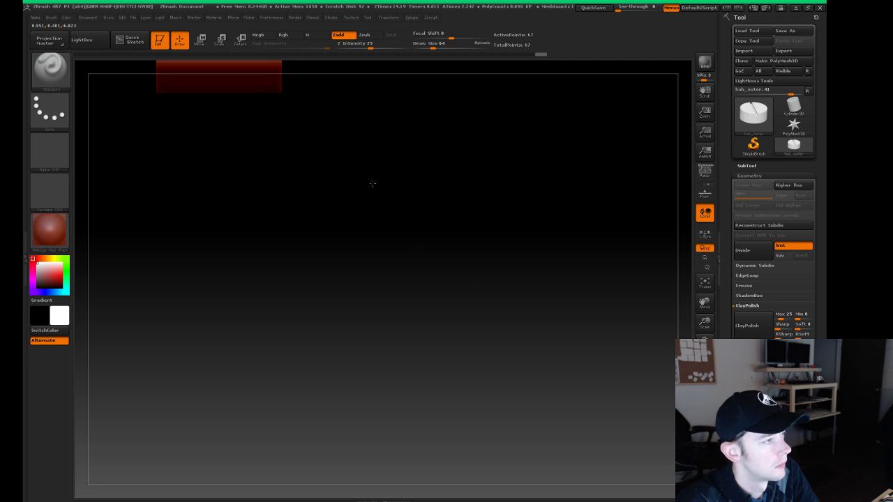
left_click_drag(530, 248, 491, 238)
key("f")
left_click(742, 250)
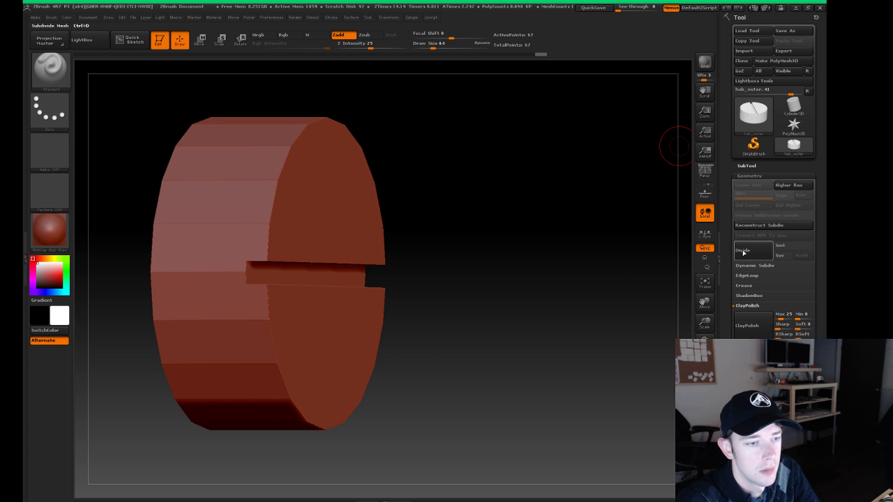
left_click(743, 250)
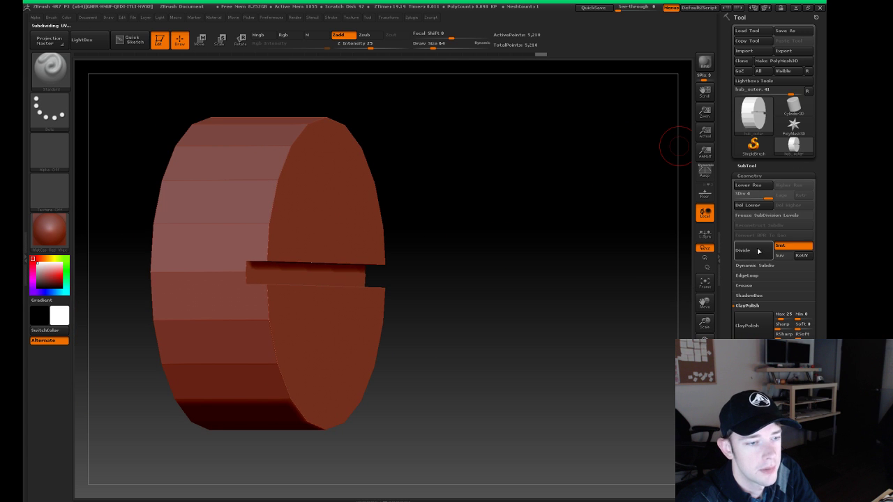
Export the straight hub's normal and AO maps with Multi Map Exporter's Create All Maps.
left_click(412, 17)
left_click(474, 212)
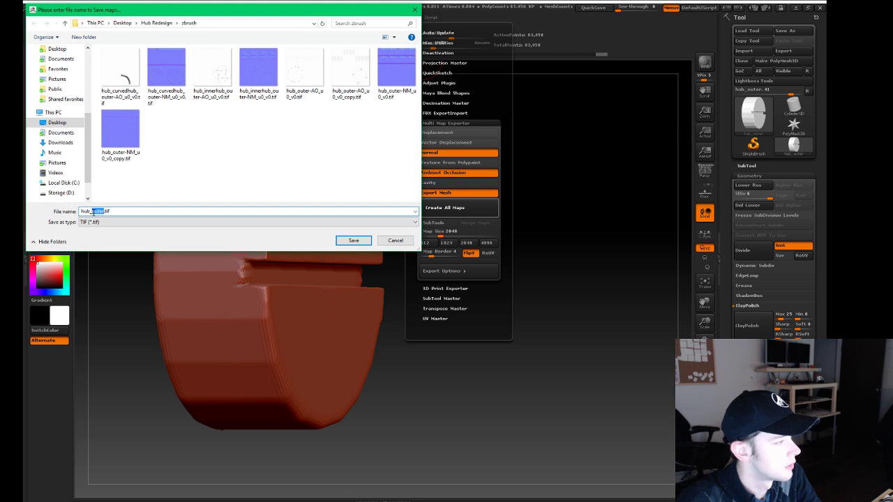
key("Return")
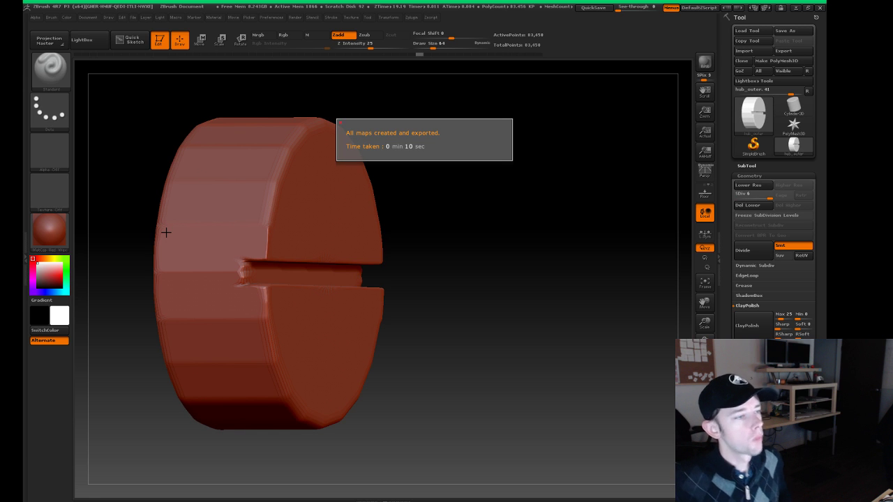
Dismiss the maps-exported notice and quit ZBrush without saving.
left_click(480, 153)
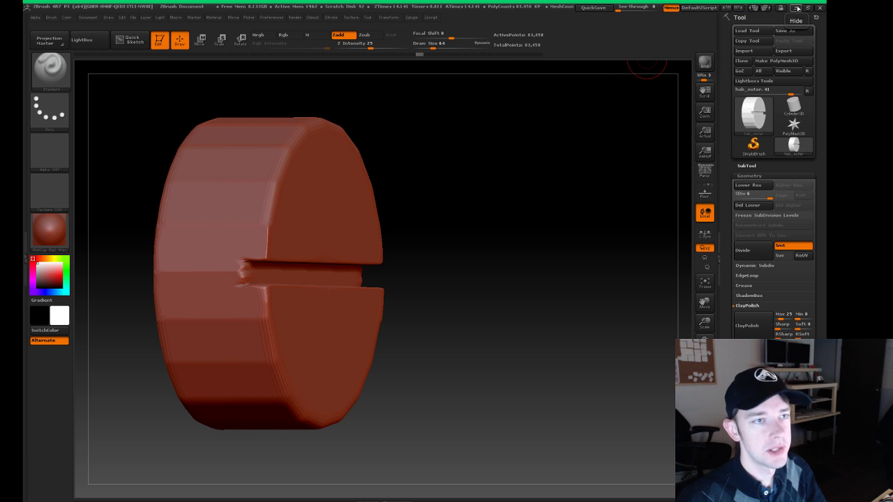
left_click(820, 7)
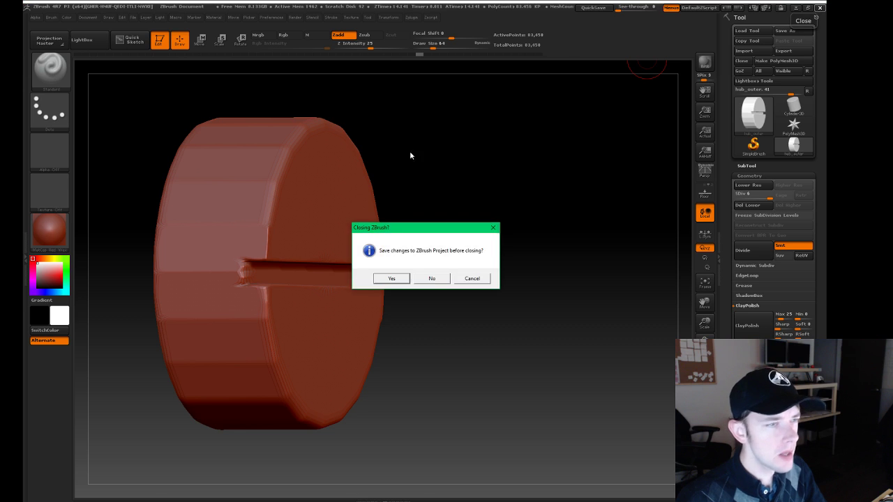
left_click(429, 278)
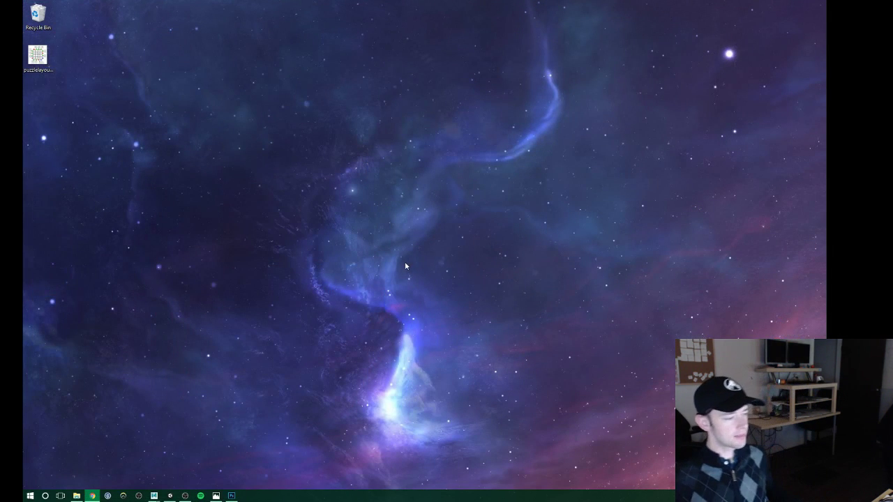
Return to Photoshop and close the circles_puzzle2.psd document.
left_click(233, 494)
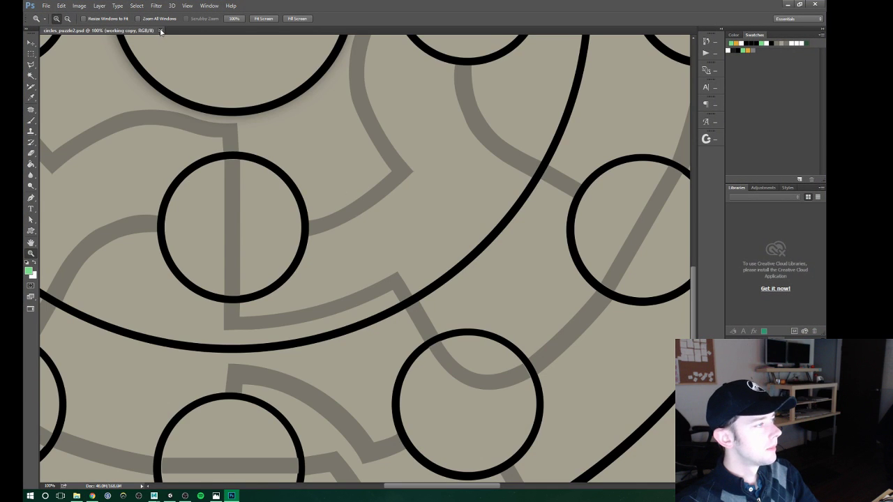
left_click(160, 31)
left_click(46, 6)
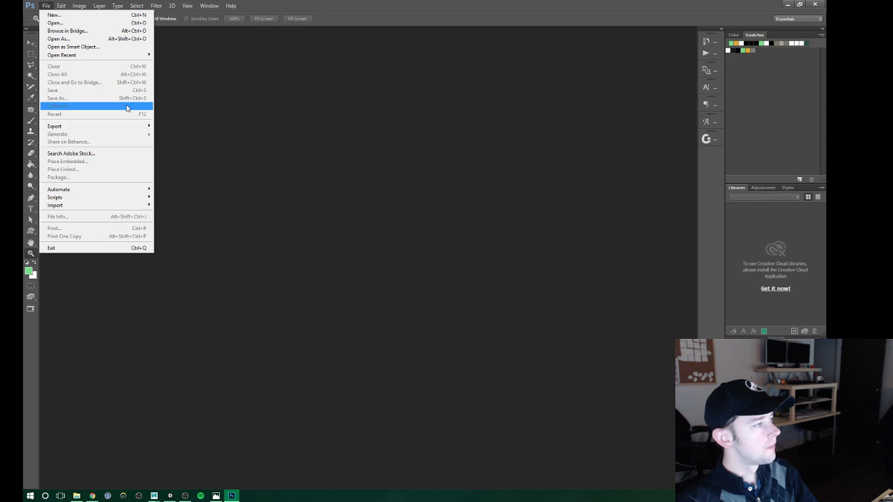
left_click(84, 60)
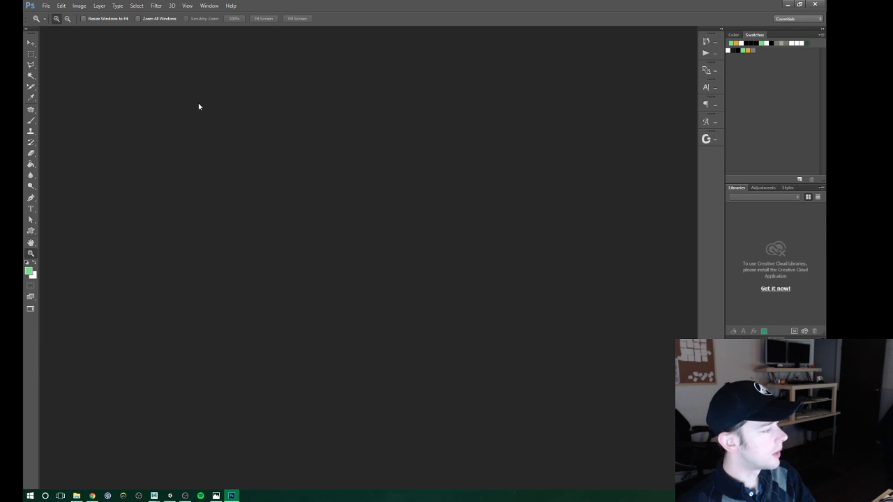
Search Windows for quixel and launch Quixel SUITE 2.0.
key("super")
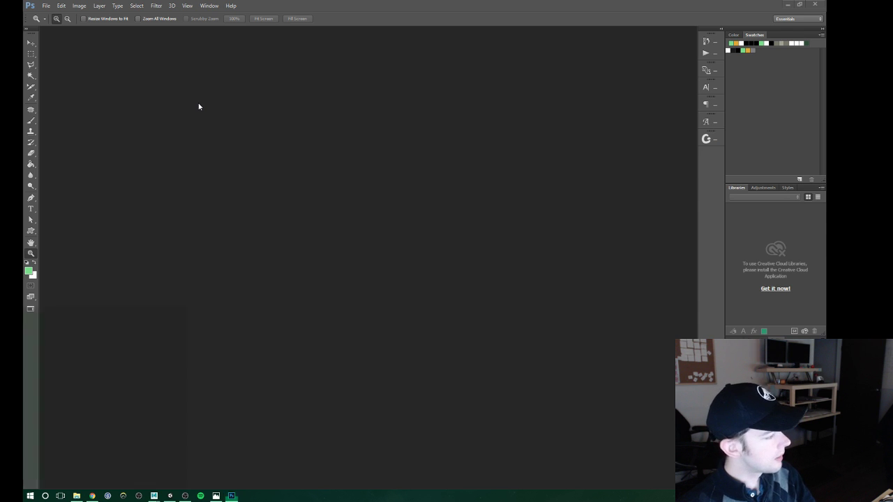
type("quixel")
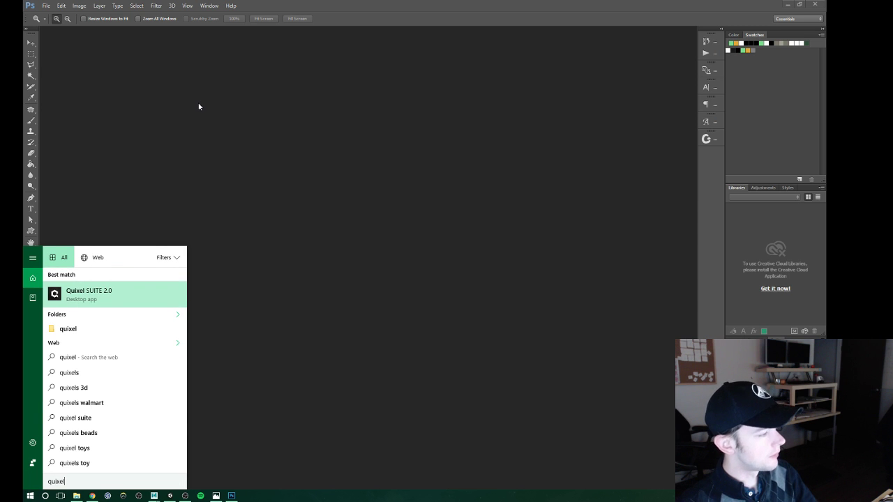
key("Return")
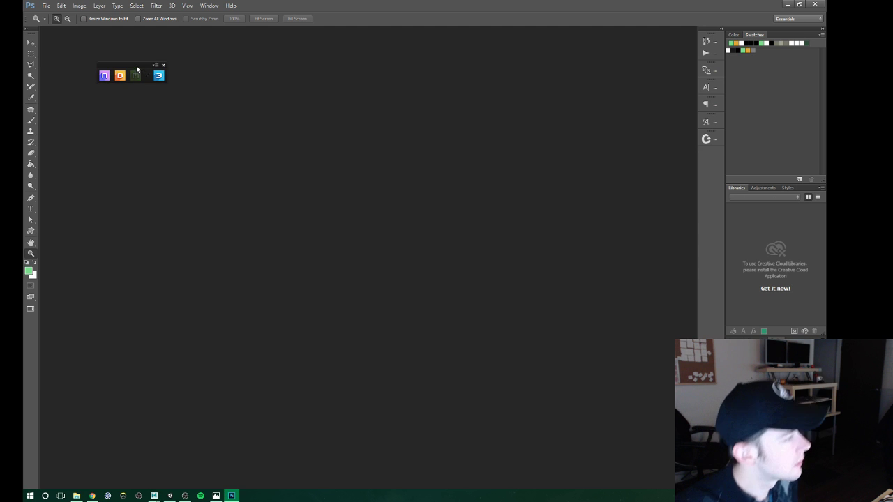
Open DDO's Base Creator and load Desktop > Hub Redesign > zbrush > hub_outer.obj as the mesh.
left_click(163, 65)
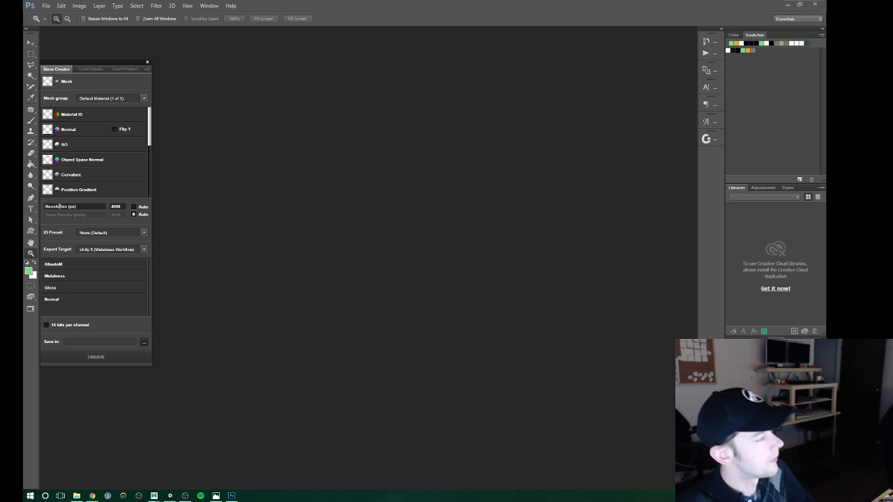
mouse_move(66, 81)
left_click(80, 82)
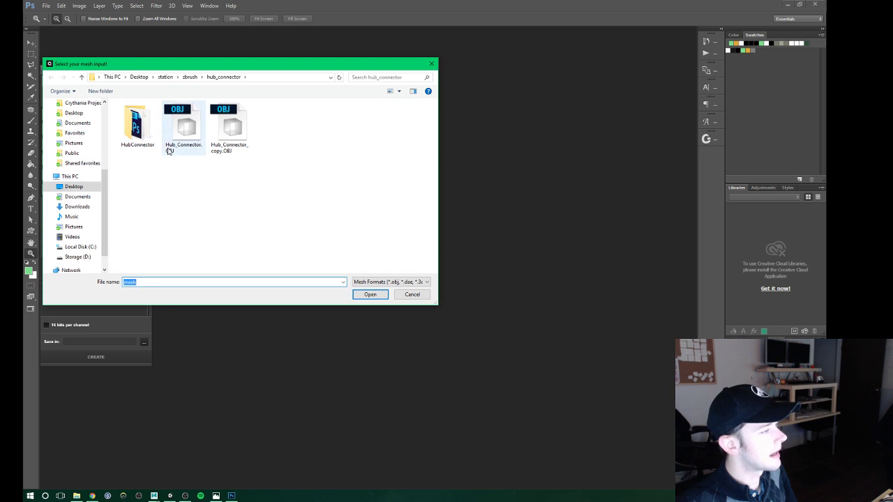
left_click(148, 77)
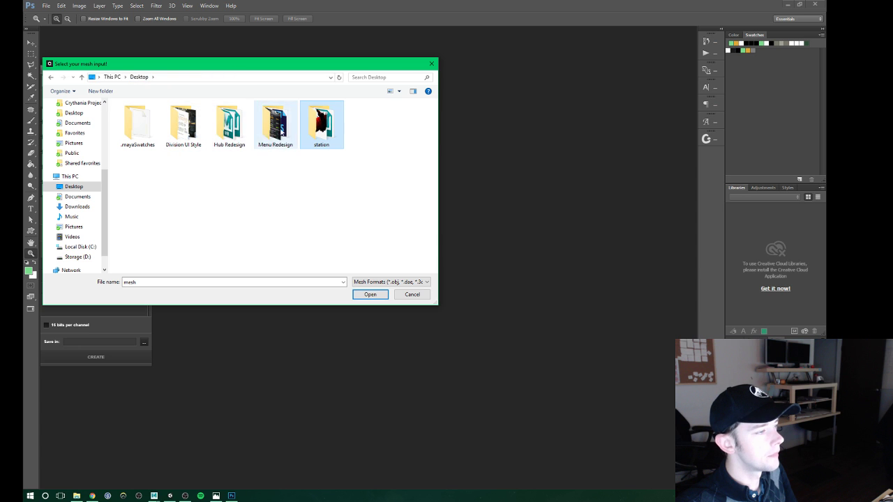
double_click(229, 125)
double_click(129, 115)
left_click(184, 183)
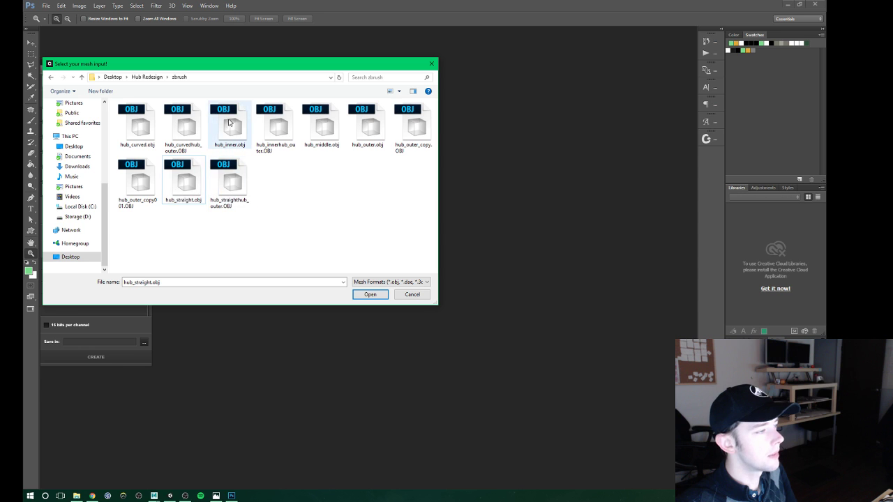
left_click(372, 131)
double_click(372, 131)
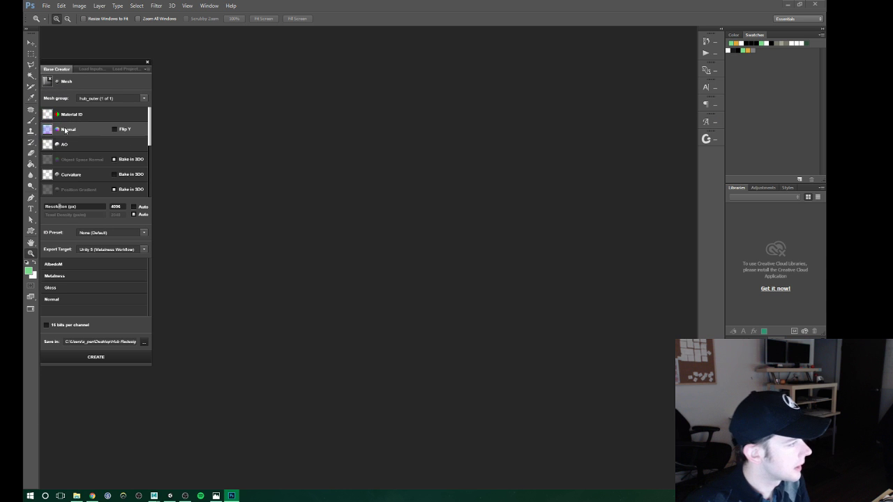
mouse_move(68, 129)
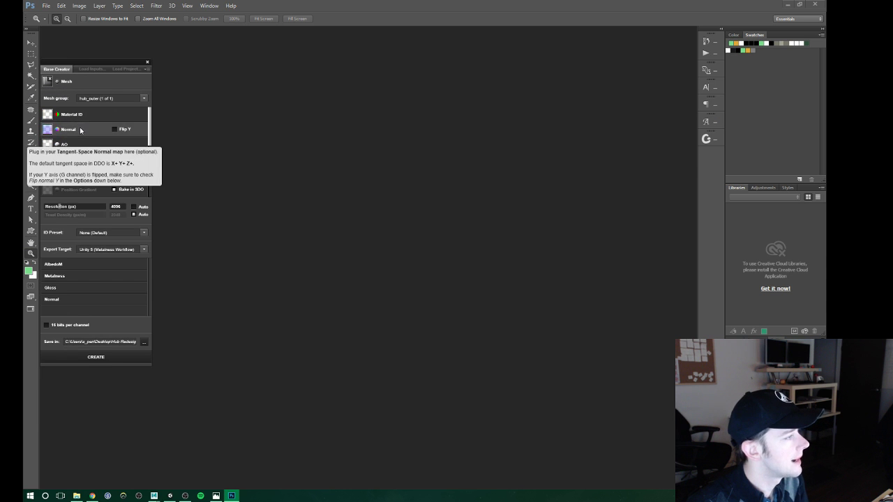
Load hub_outer-NM_u0_v0.tif as the Normal input.
left_click(79, 132)
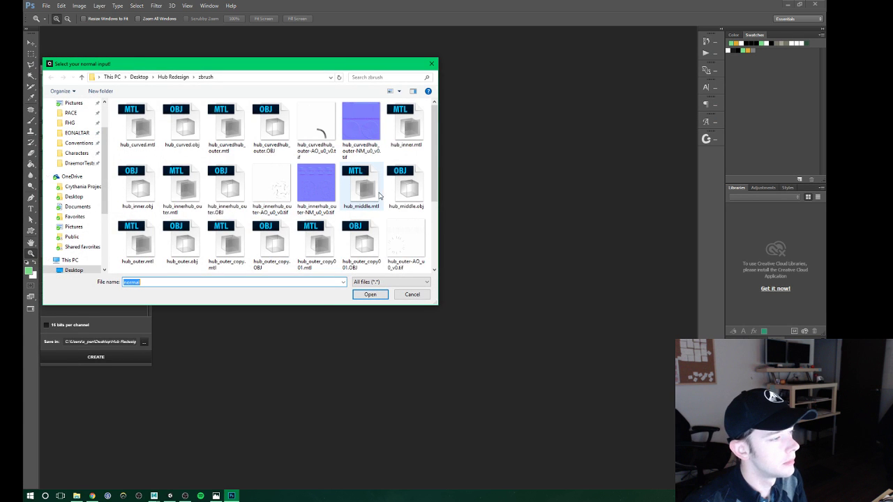
scroll(380, 196, "down", 2)
double_click(173, 176)
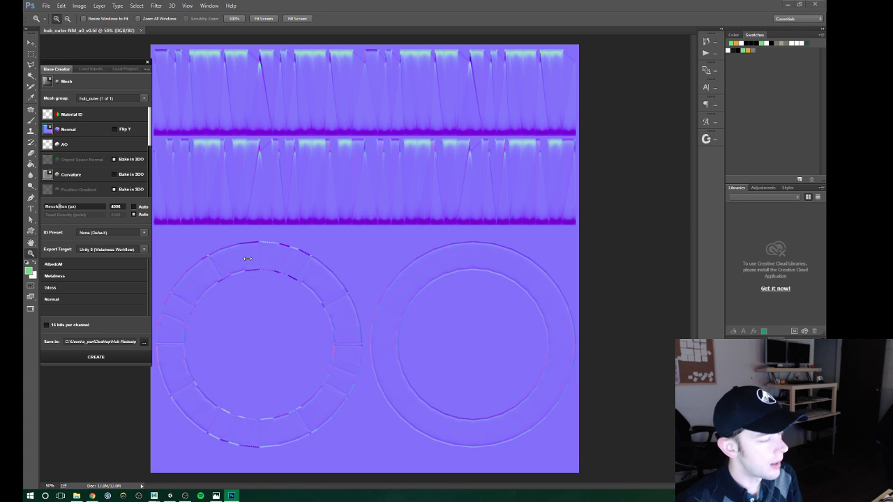
Load hub_outer-AO_u0_v0.tif as the AO input.
mouse_move(64, 145)
left_click(75, 145)
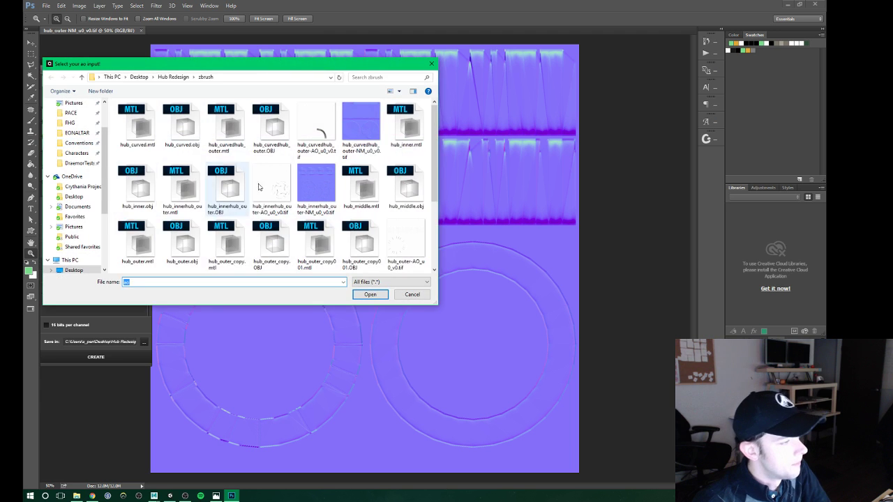
scroll(265, 209, "down", 3)
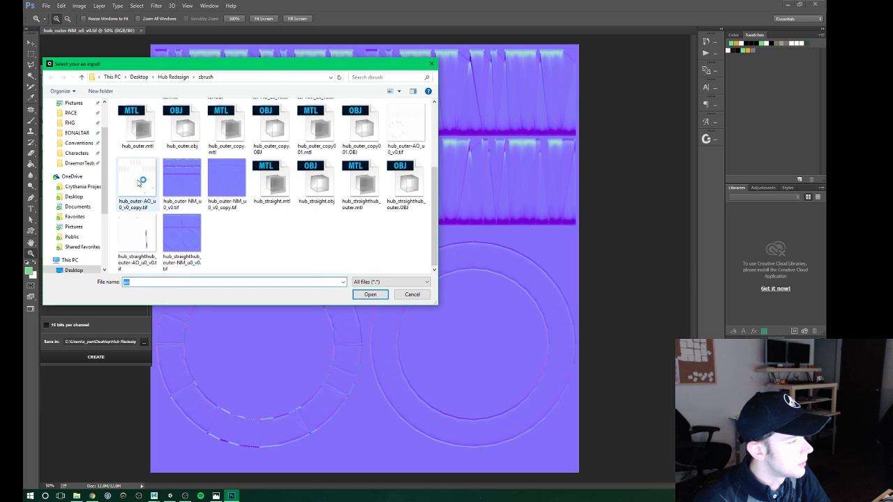
double_click(406, 127)
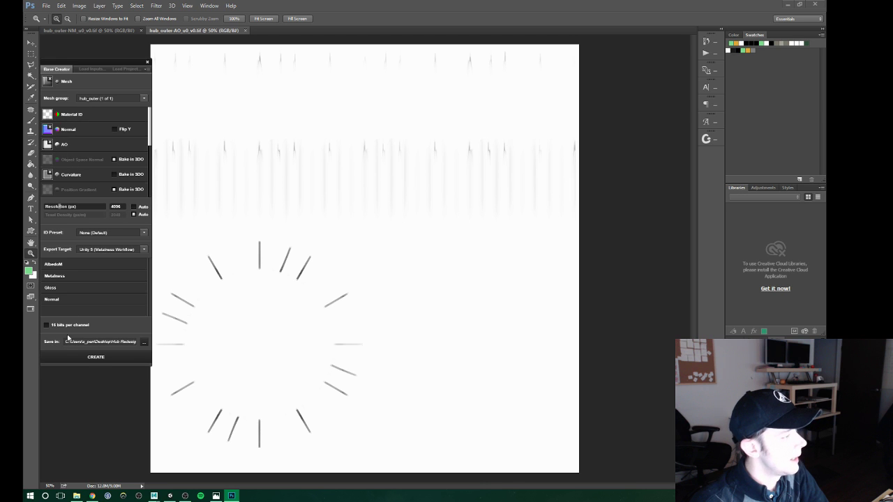
Set export target to Unity 4, save into the zbrush folder, and create the project.
left_click(118, 250)
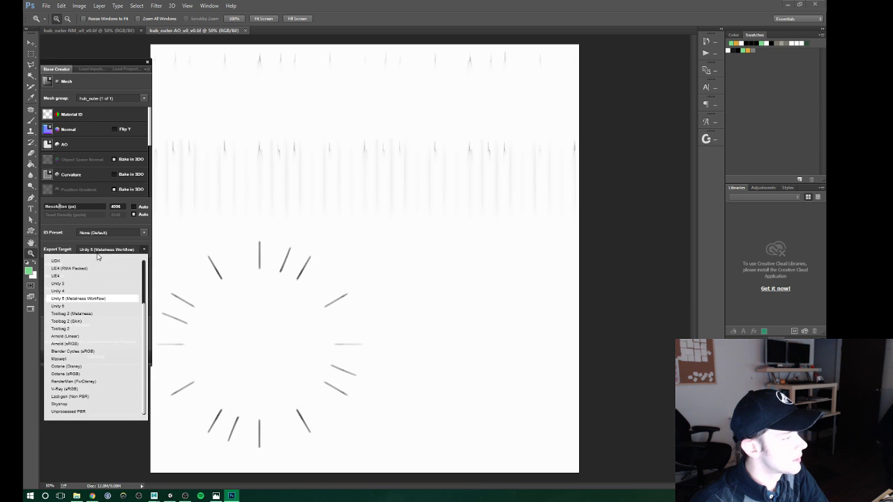
left_click(64, 292)
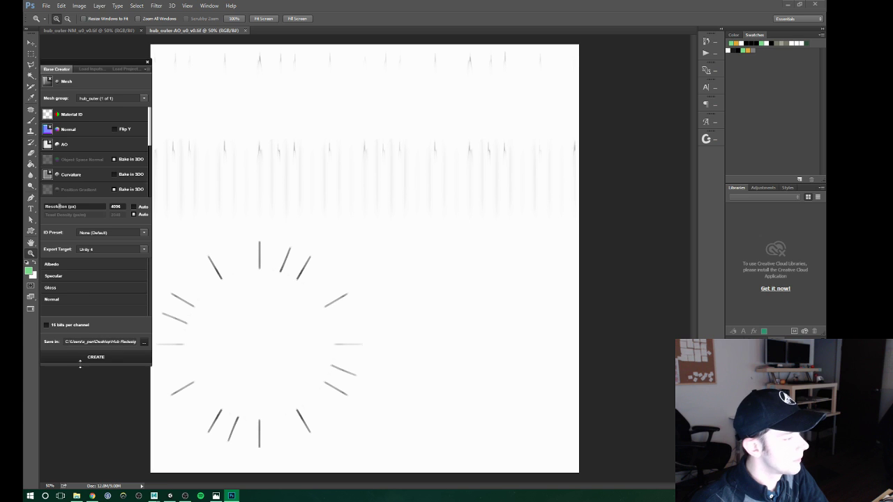
left_click(145, 342)
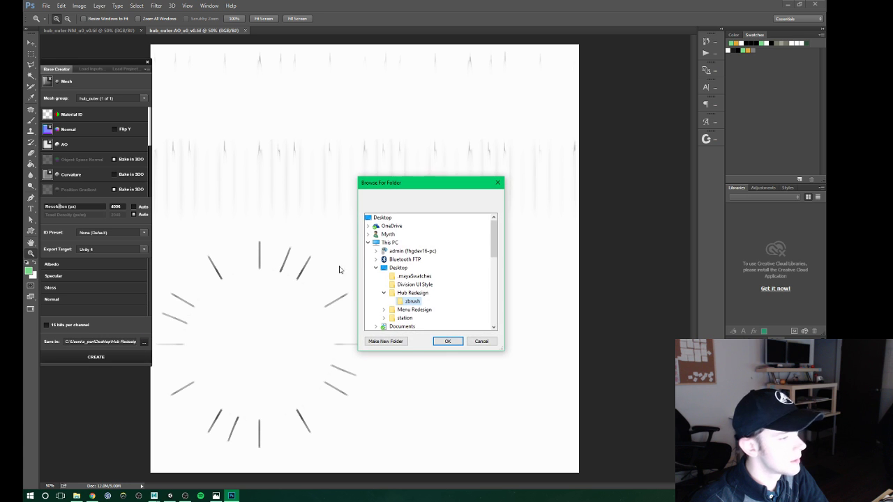
left_click(449, 342)
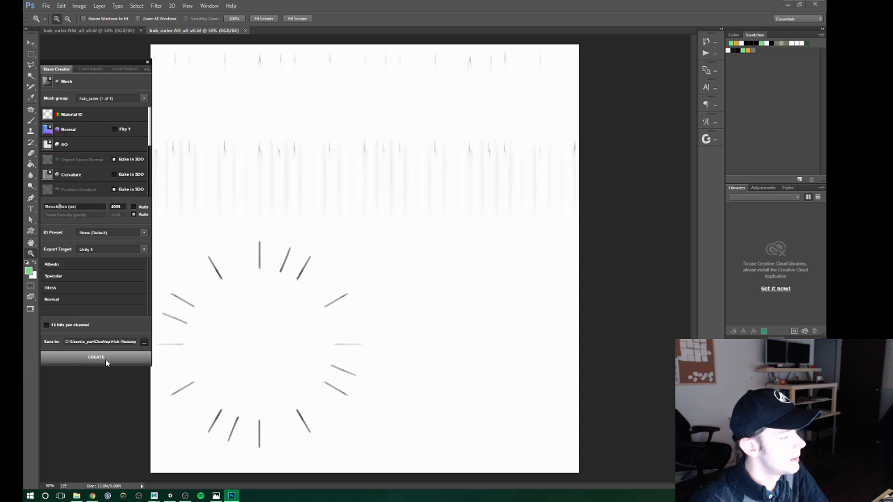
left_click(97, 358)
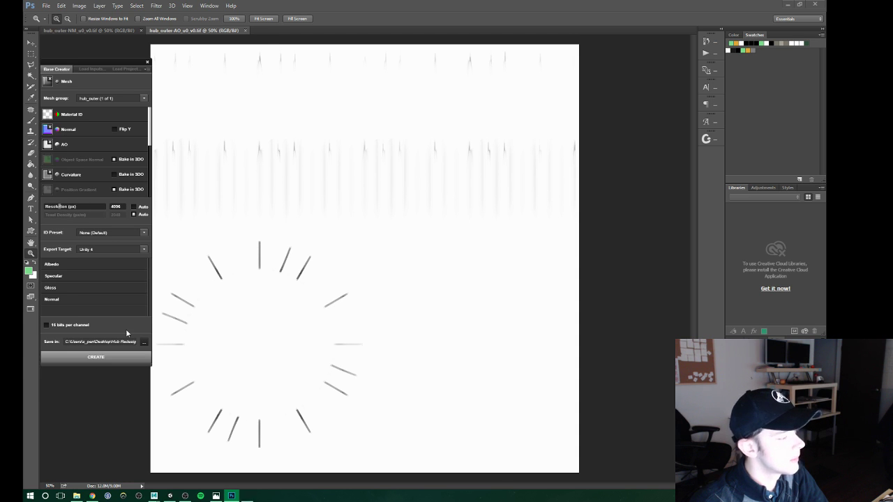
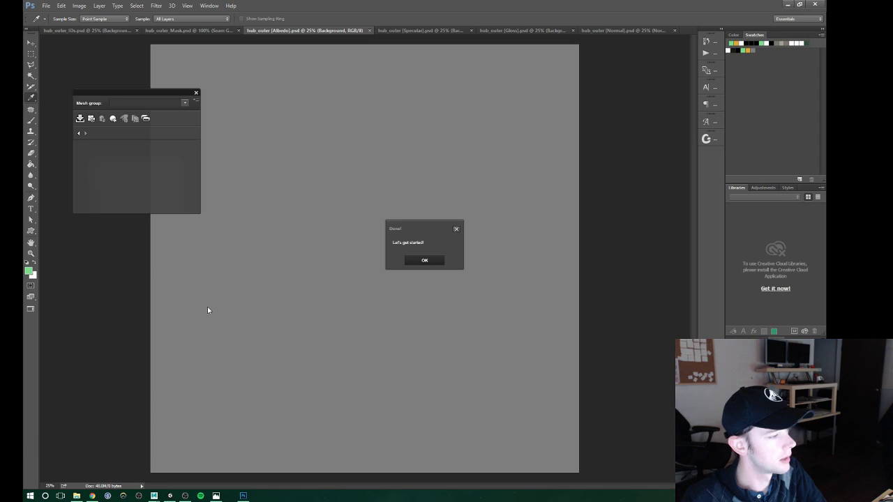
Close the Done notice, move the mesh panel aside, and orbit to view the ring from above.
left_click(425, 261)
left_click_drag(143, 94, 96, 92)
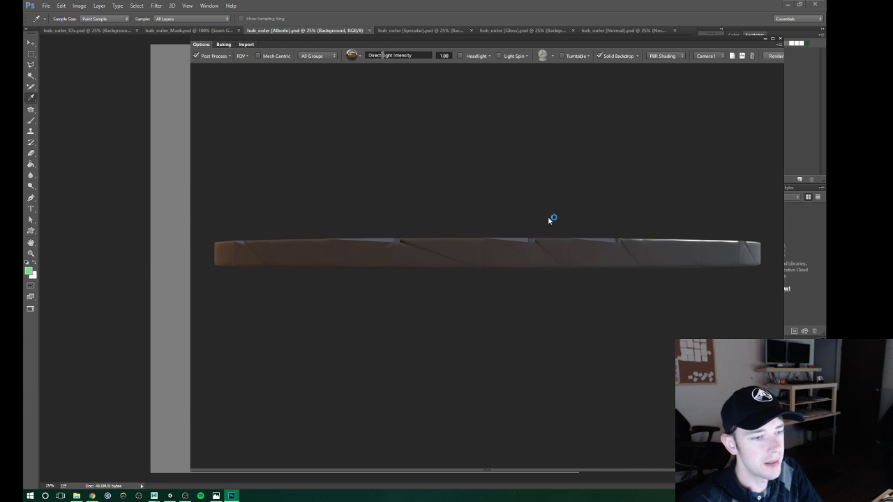
mouse_move(524, 214)
left_mouse_down()
mouse_move(483, 232)
mouse_move(535, 245)
mouse_move(437, 269)
mouse_move(500, 275)
mouse_move(486, 274)
mouse_move(467, 247)
mouse_move(482, 258)
mouse_move(528, 258)
mouse_move(514, 265)
mouse_move(551, 262)
mouse_move(568, 276)
mouse_move(444, 248)
mouse_move(470, 244)
mouse_move(424, 242)
mouse_move(477, 245)
mouse_move(434, 237)
left_mouse_up()
Search the DDO library for 'bone' and apply Bone (Bleached) to the hub ring.
scroll(445, 235, "up", 2)
scroll(444, 235, "down", 2)
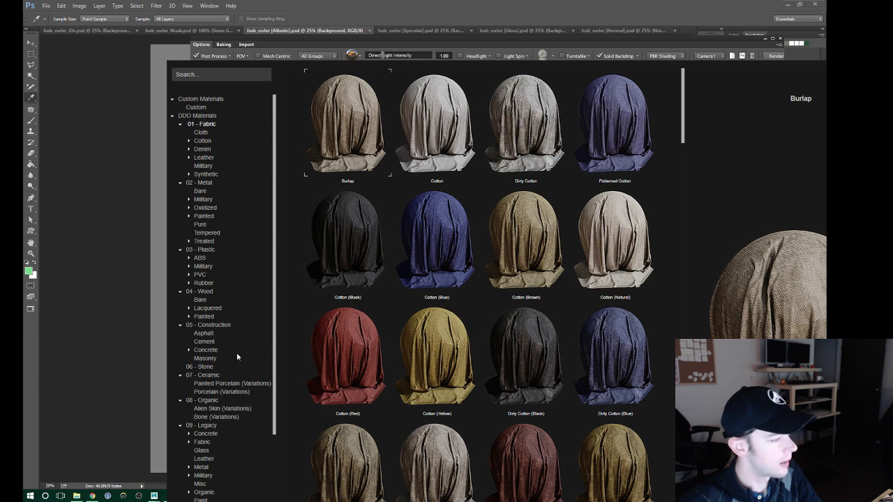
scroll(237, 357, "down", 2)
left_click(217, 328)
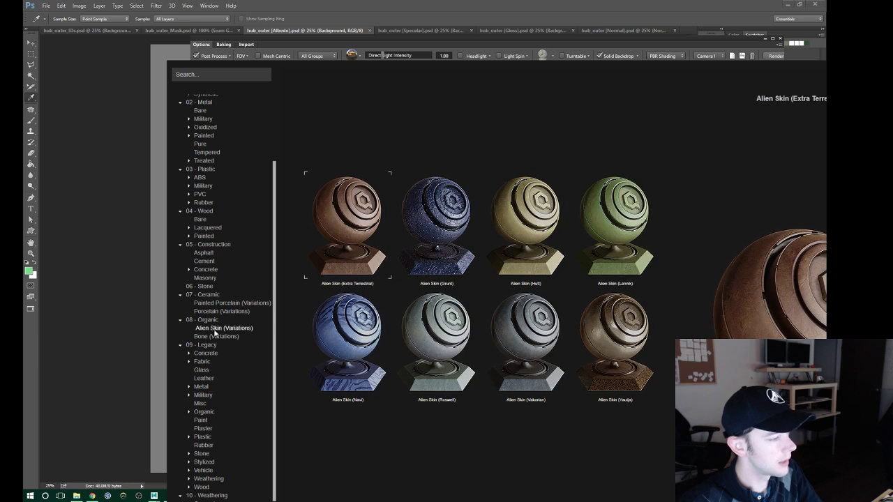
left_click(210, 338)
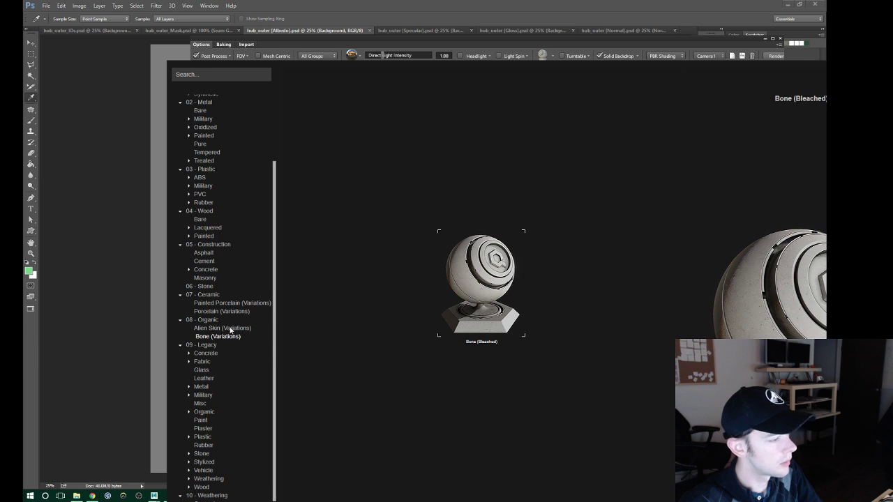
scroll(236, 321, "down", 1)
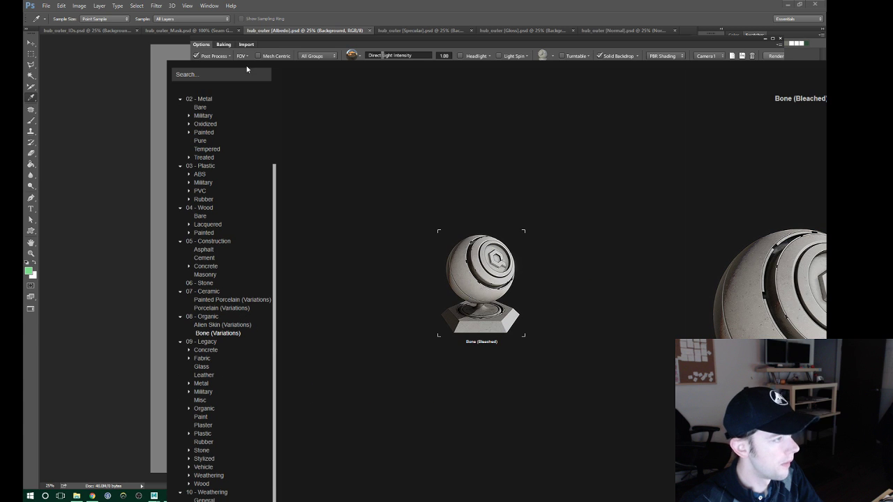
type("bone")
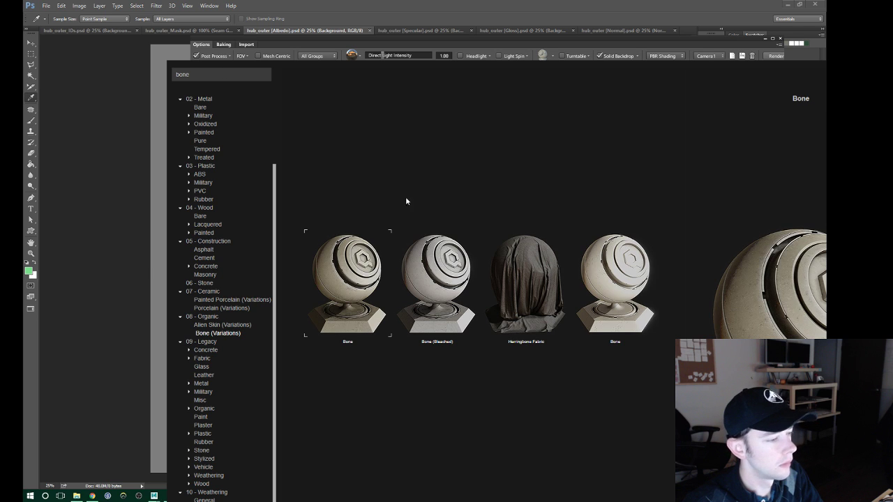
left_click(430, 280)
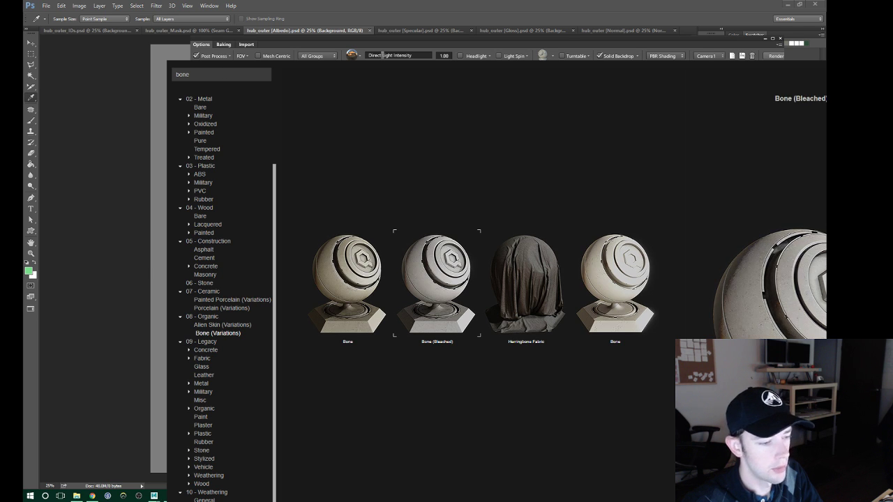
double_click(433, 280)
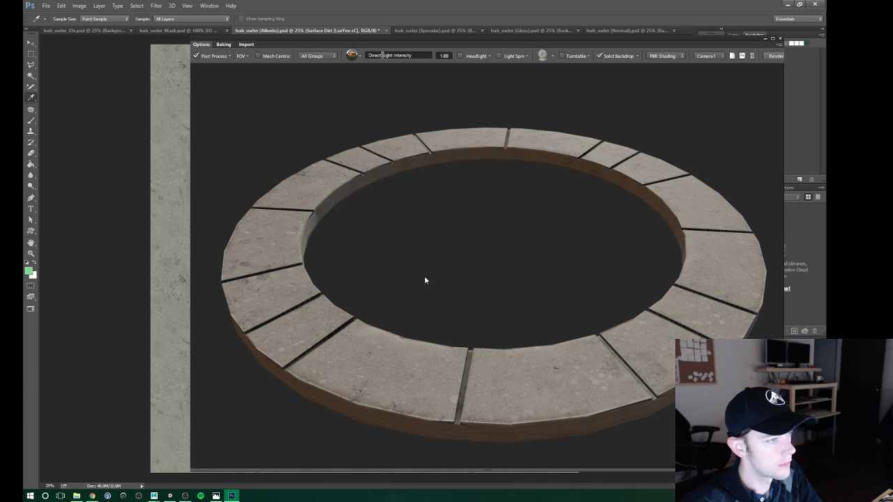
Orbit the 3D preview around the bone-textured ring to a flatter, more top-down angle.
mouse_move(414, 272)
left_mouse_down()
mouse_move(399, 286)
mouse_move(467, 288)
mouse_move(487, 265)
mouse_move(496, 269)
mouse_move(465, 293)
mouse_move(468, 258)
left_mouse_up()
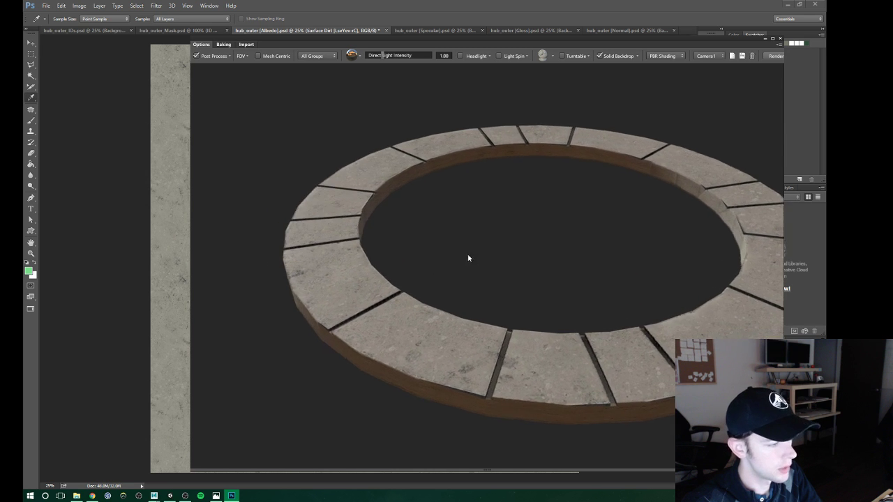
scroll(468, 257, "up", 3)
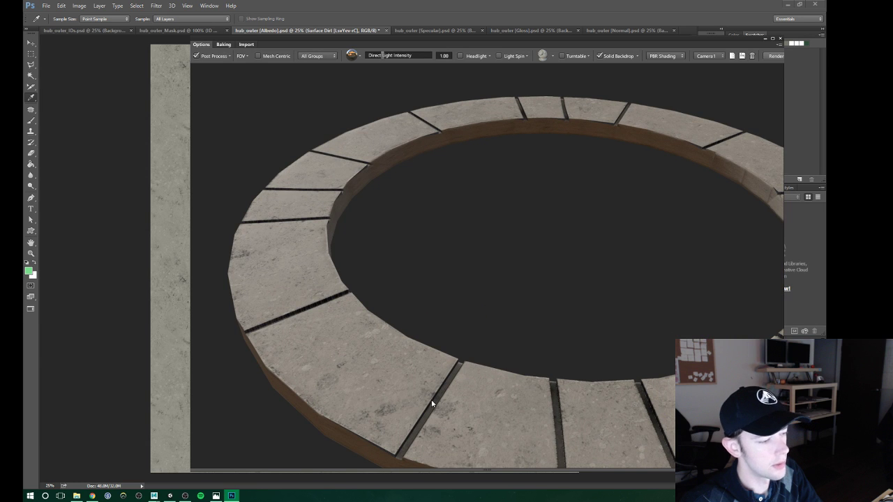
left_click_drag(504, 272, 460, 277)
mouse_move(469, 282)
left_mouse_down()
mouse_move(453, 280)
mouse_move(469, 262)
mouse_move(474, 287)
mouse_move(454, 300)
mouse_move(484, 263)
mouse_move(498, 263)
mouse_move(439, 255)
mouse_move(459, 206)
mouse_move(455, 261)
mouse_move(443, 273)
mouse_move(499, 256)
mouse_move(524, 243)
mouse_move(503, 242)
mouse_move(528, 234)
mouse_move(501, 213)
mouse_move(488, 233)
mouse_move(463, 203)
mouse_move(471, 223)
left_mouse_up()
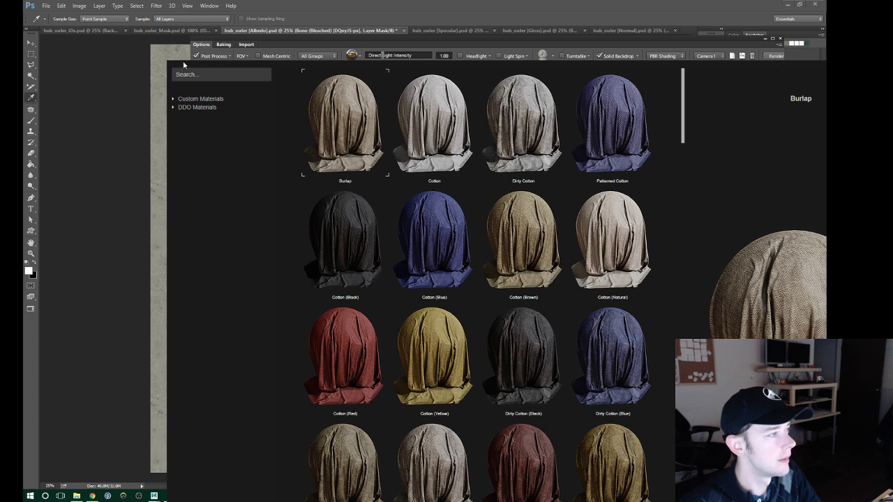
Drag the Godstone material from Custom Materials > Custom onto the ring.
left_click(175, 99)
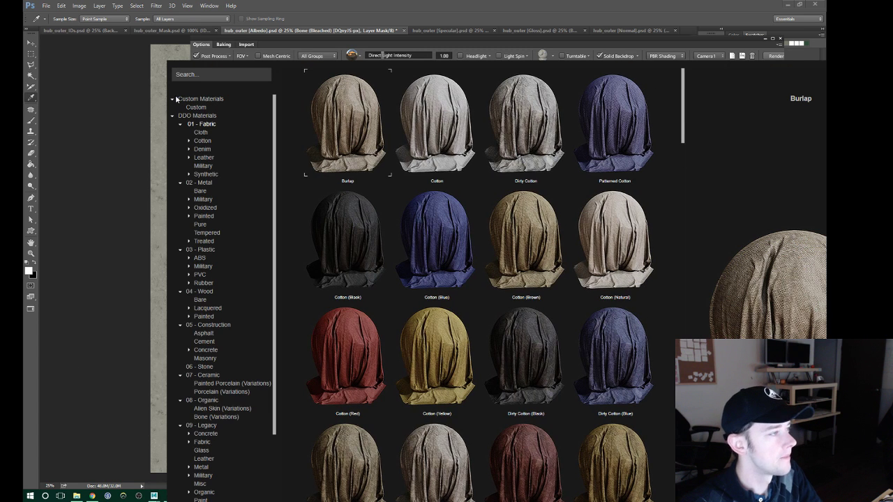
left_click(196, 108)
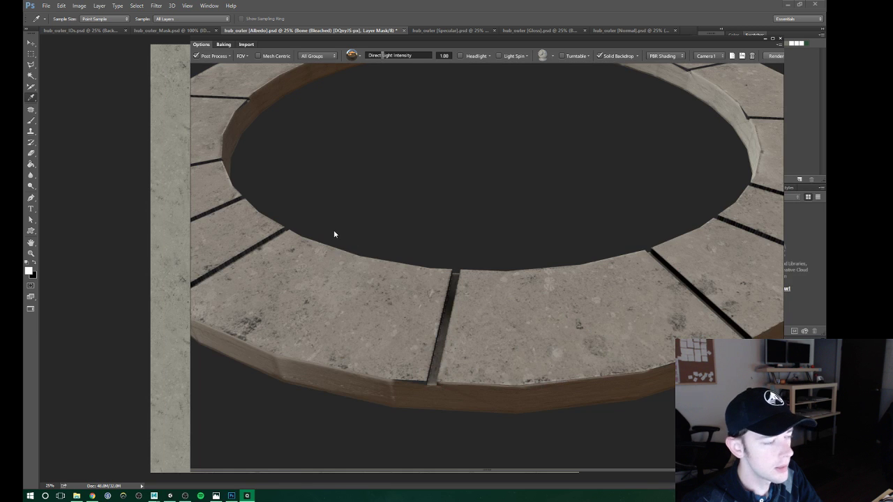
left_click_drag(525, 279, 334, 227)
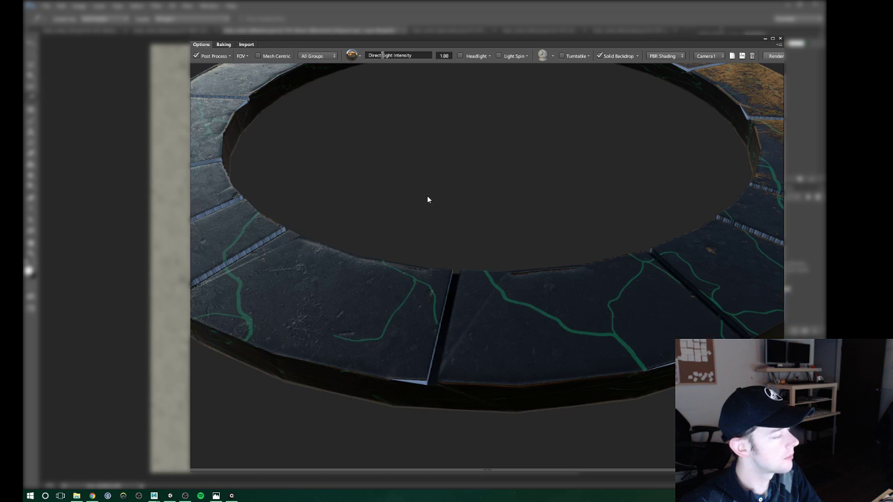
Inspect the Godstone ring up close, select its layer mask, and launch the 3D Painter.
mouse_move(436, 205)
left_mouse_down()
mouse_move(451, 245)
mouse_move(488, 229)
mouse_move(502, 235)
mouse_move(387, 235)
mouse_move(446, 240)
mouse_move(434, 277)
left_mouse_up()
mouse_move(479, 319)
left_mouse_down()
mouse_move(411, 309)
mouse_move(411, 323)
mouse_move(365, 296)
mouse_move(397, 307)
mouse_move(442, 241)
mouse_move(415, 266)
mouse_move(431, 272)
mouse_move(468, 241)
mouse_move(439, 275)
mouse_move(440, 263)
mouse_move(482, 249)
mouse_move(450, 247)
left_mouse_up()
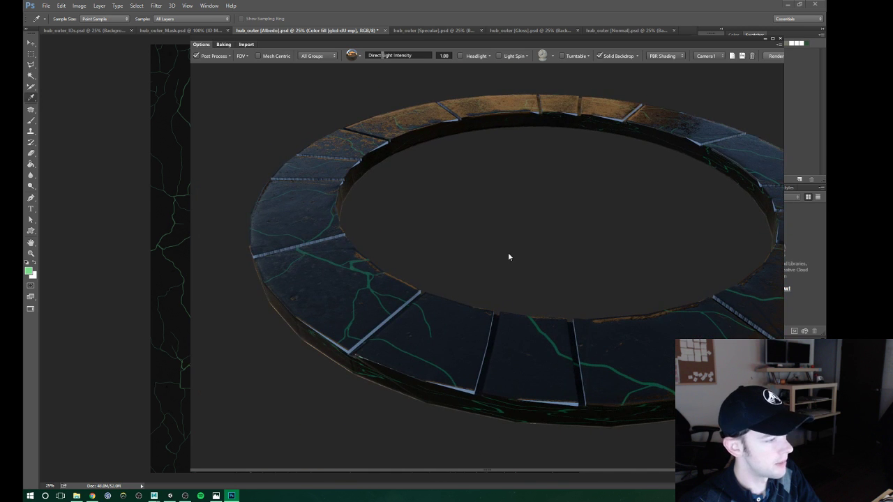
mouse_move(508, 257)
left_mouse_down()
mouse_move(468, 249)
mouse_move(452, 259)
mouse_move(470, 253)
mouse_move(435, 246)
mouse_move(492, 272)
mouse_move(523, 268)
mouse_move(525, 256)
mouse_move(455, 285)
mouse_move(549, 291)
mouse_move(503, 299)
mouse_move(500, 311)
left_mouse_up()
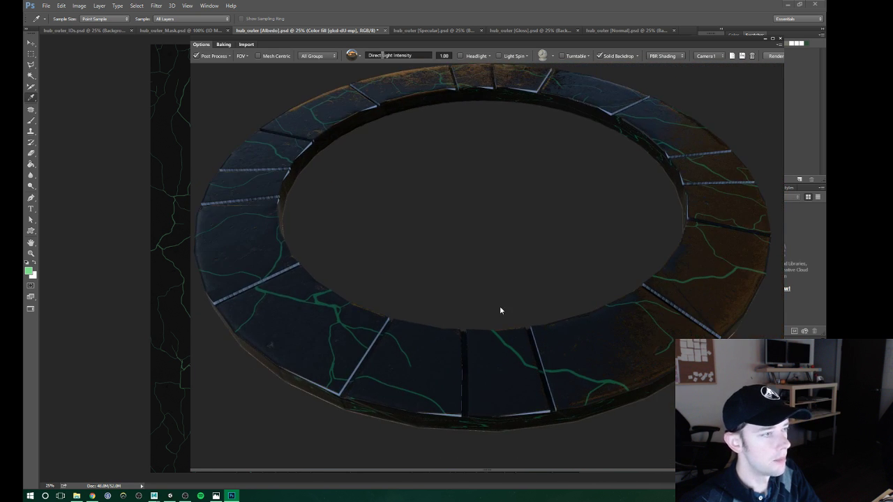
mouse_move(452, 277)
left_mouse_down()
mouse_move(409, 253)
mouse_move(430, 201)
mouse_move(484, 250)
mouse_move(442, 238)
left_mouse_up()
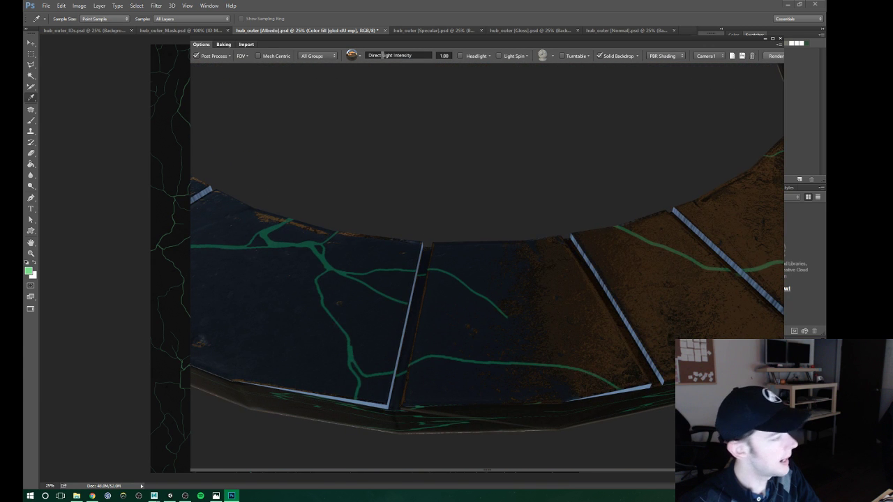
key("alt+bracketleft")
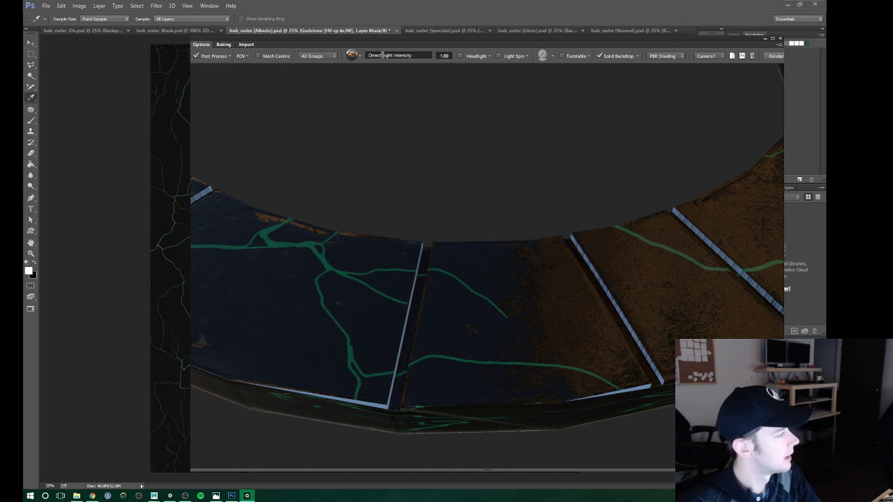
left_click(303, 304)
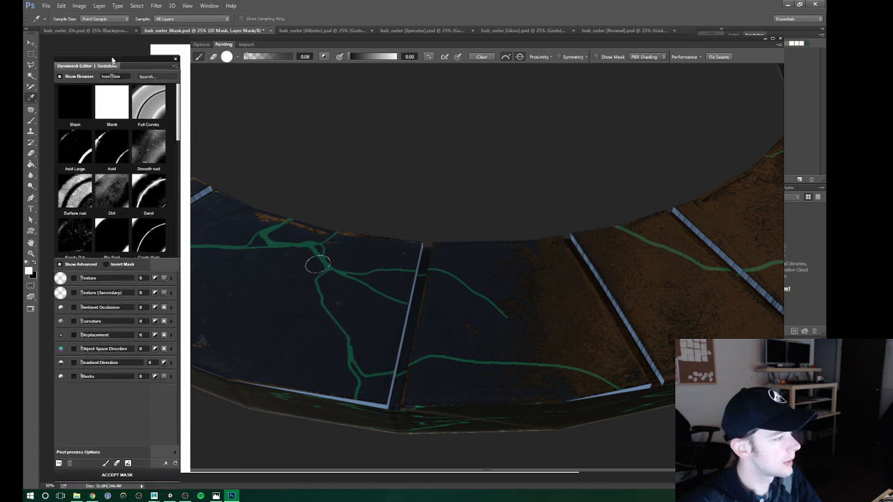
Reset the Godstone mask to black and hide the mask overlay to see the stone.
left_click_drag(114, 53, 116, 54)
scroll(110, 135, "down", 2)
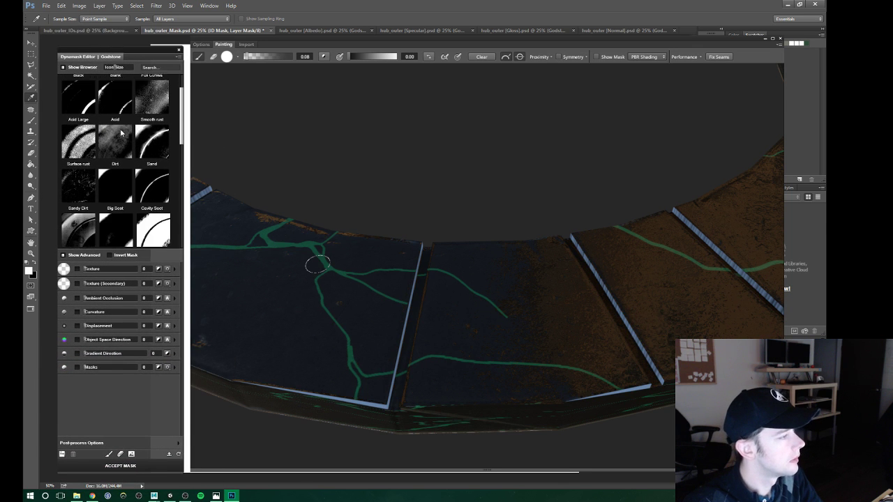
scroll(110, 136, "down", 2)
scroll(110, 136, "down", 1)
scroll(182, 143, "down", 2)
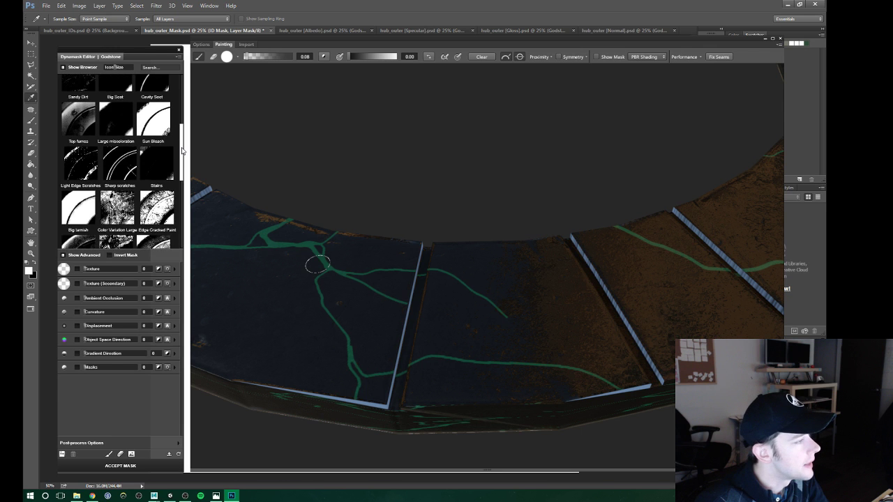
scroll(183, 147, "down", 2)
scroll(185, 150, "down", 2)
scroll(187, 154, "down", 2)
scroll(186, 155, "up", 10)
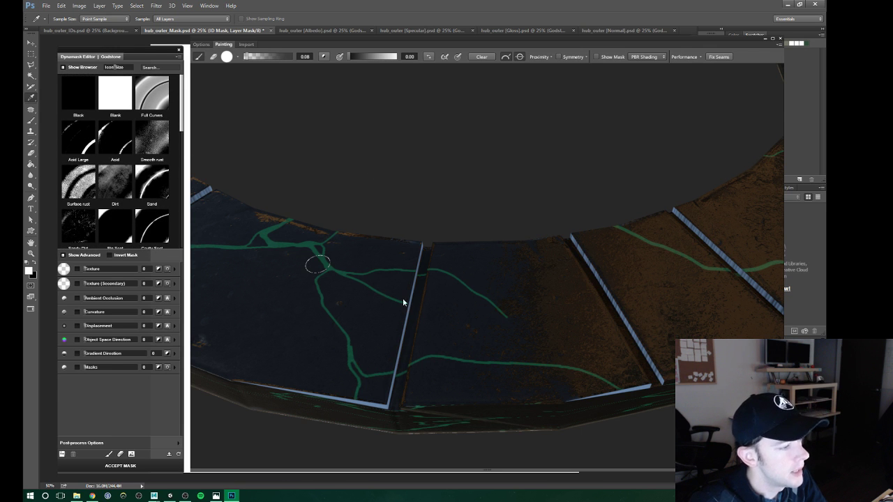
middle_click_drag(450, 256, 407, 167)
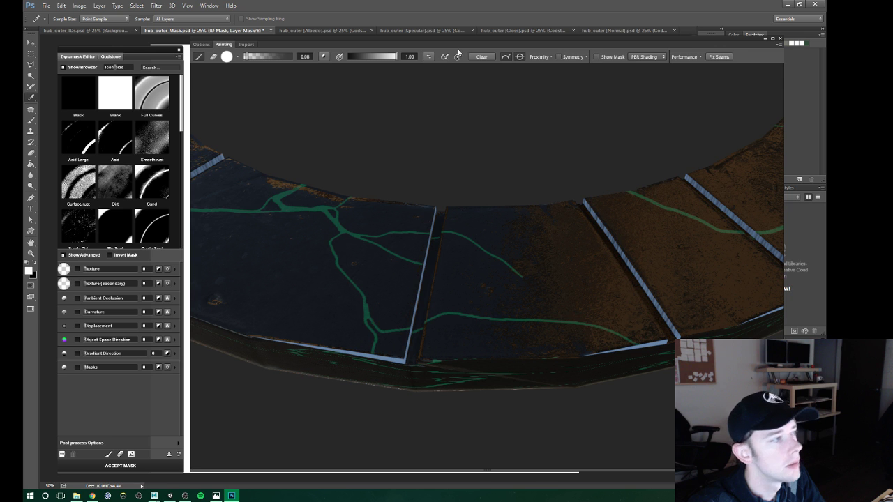
left_click(82, 97)
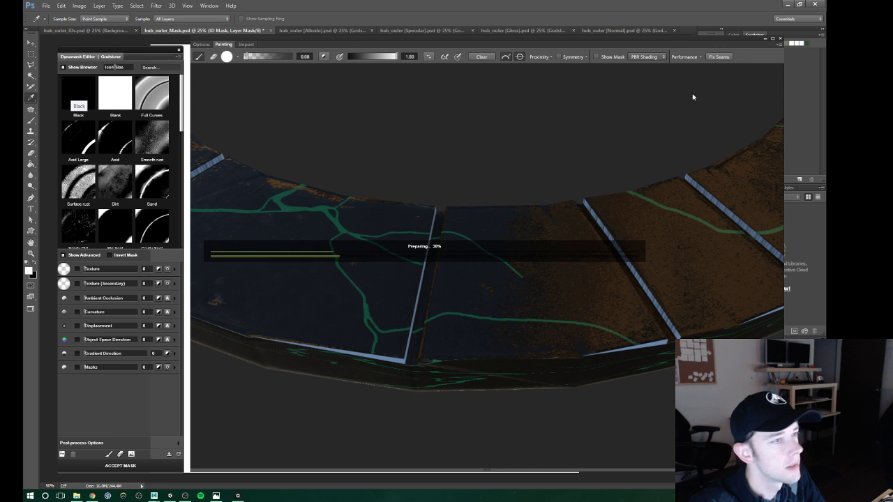
left_click(597, 57)
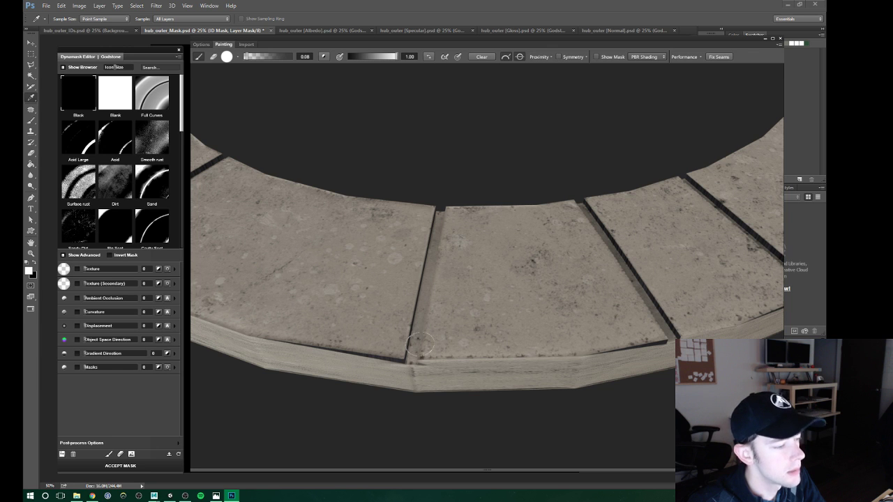
Paint a test stroke along one seam and enlarge the brush to about 49.
left_click_drag(412, 356, 447, 203)
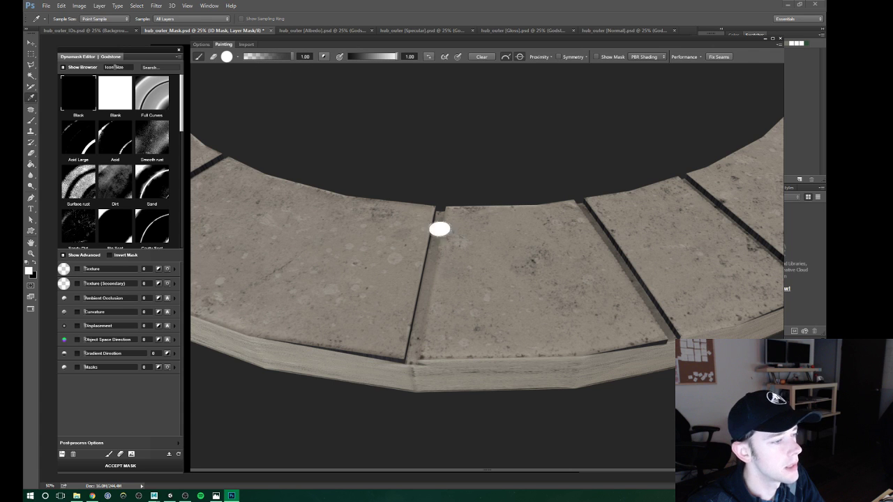
right_click_drag(451, 262, 451, 272, "alt")
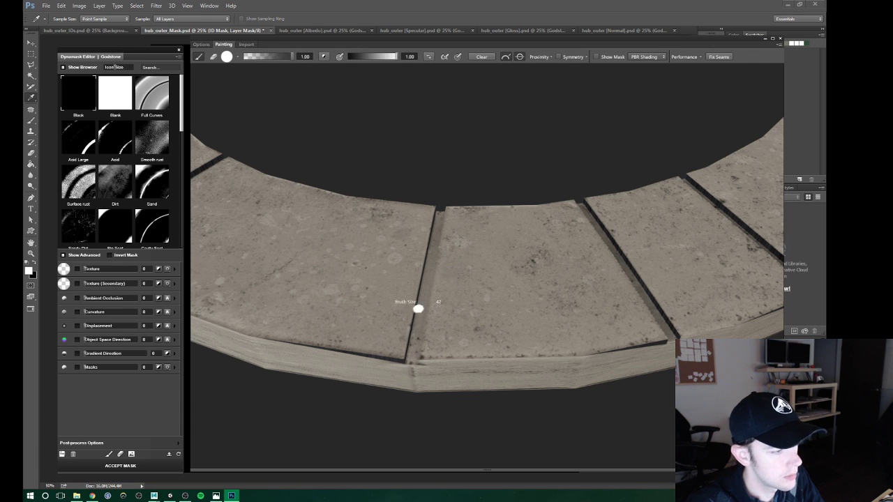
right_click_drag(429, 320, 434, 319, "alt")
left_click_drag(429, 320, 432, 323, "alt")
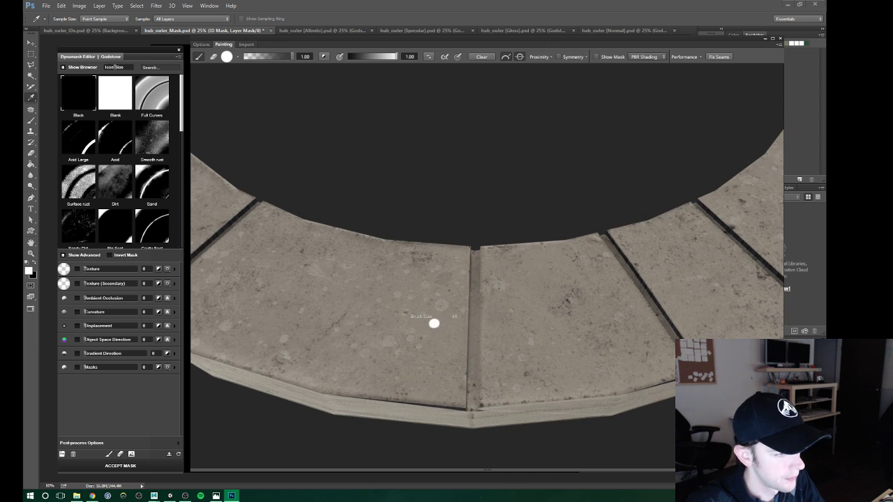
Paint straight dark lines up the first three slab seams, orbiting between them.
left_click(471, 408)
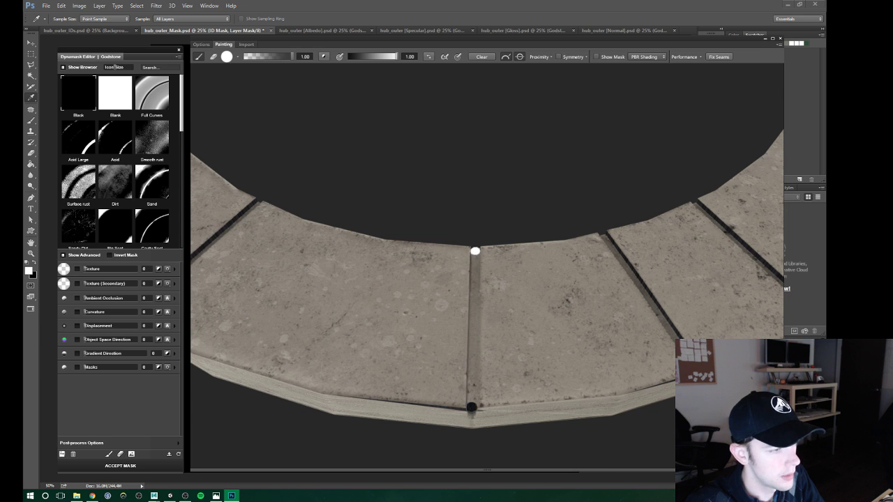
left_click(475, 252, "shift")
left_click_drag(575, 312, 422, 313, "alt")
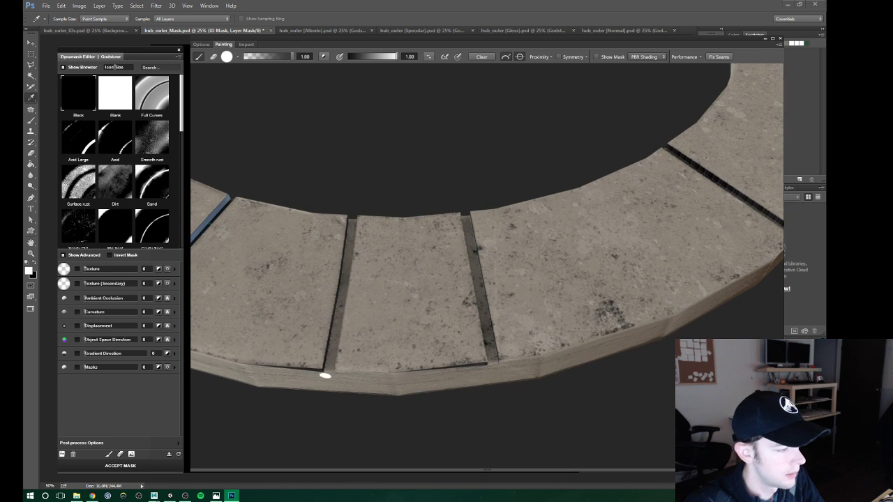
left_click(329, 369)
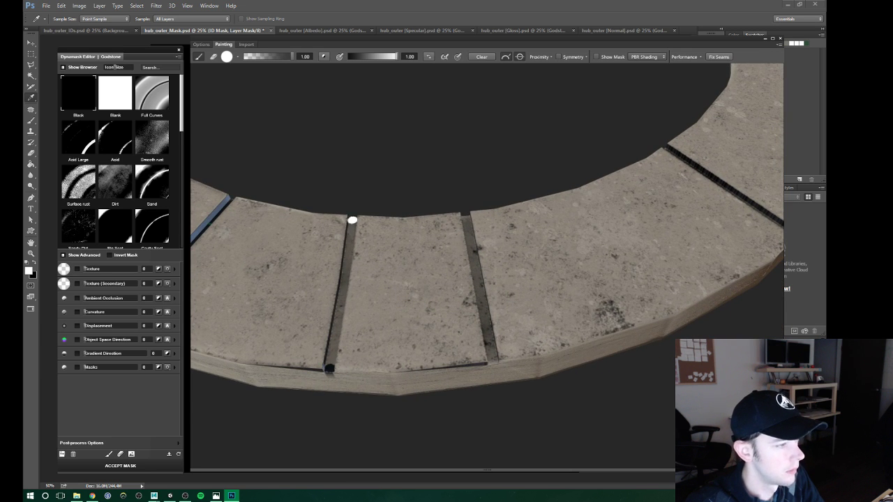
left_click(353, 220, "shift")
left_click_drag(414, 263, 436, 275, "alt")
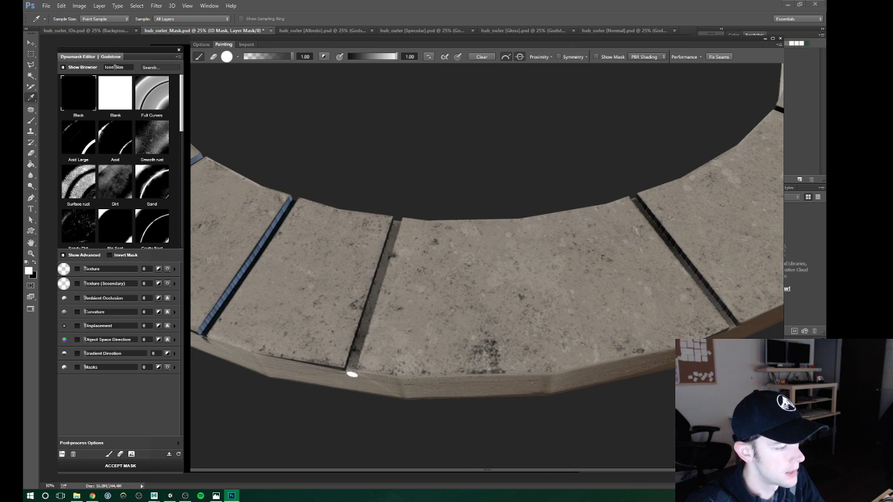
left_click(352, 368)
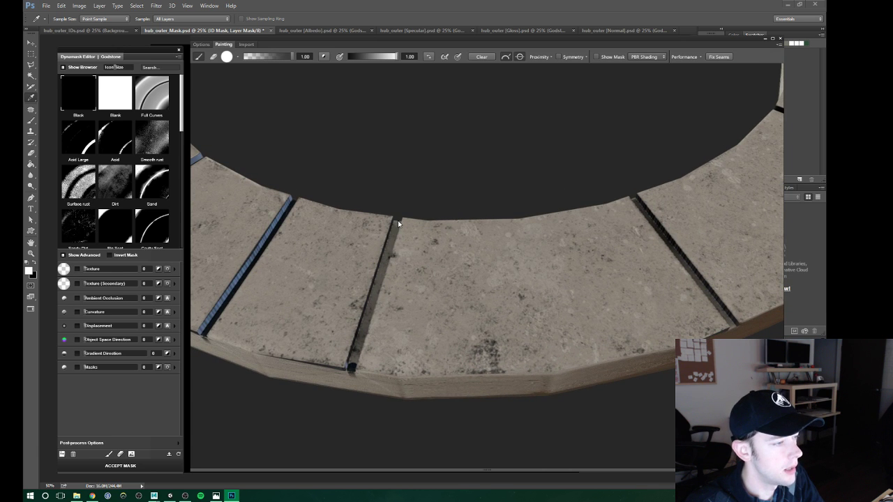
left_click(397, 222, "shift")
Darken the next three seams with straight bottom-to-top strokes.
mouse_move(498, 253)
left_mouse_down("alt")
mouse_move(365, 241)
mouse_move(482, 255)
mouse_move(440, 261)
left_mouse_up("alt")
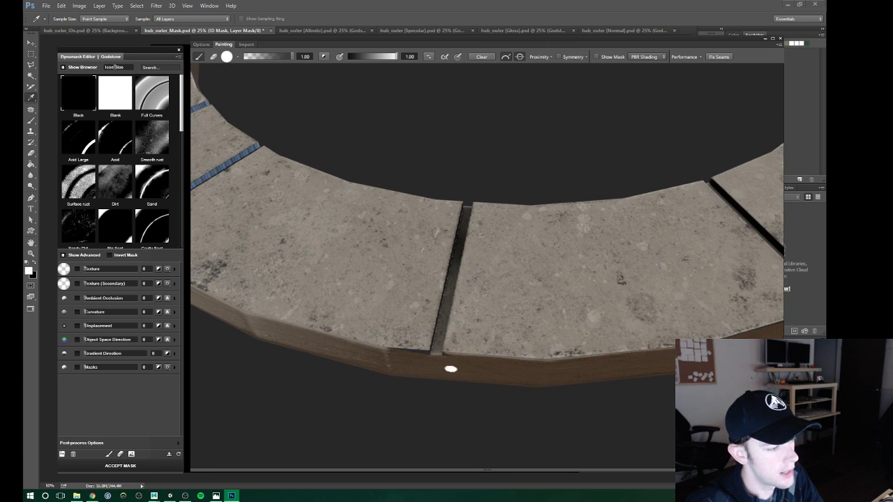
left_click(435, 352)
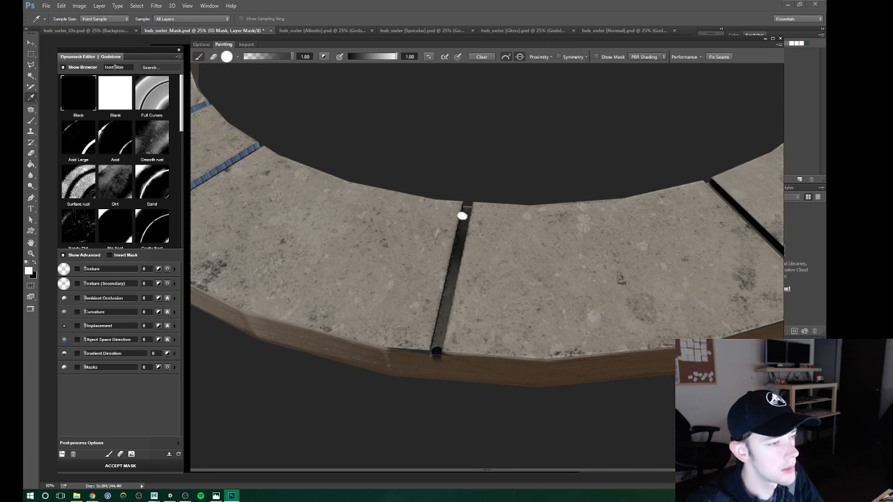
left_click(467, 207, "shift")
mouse_move(467, 207)
left_mouse_down("alt")
mouse_move(548, 255)
mouse_move(510, 247)
left_mouse_up("alt")
left_click(387, 311)
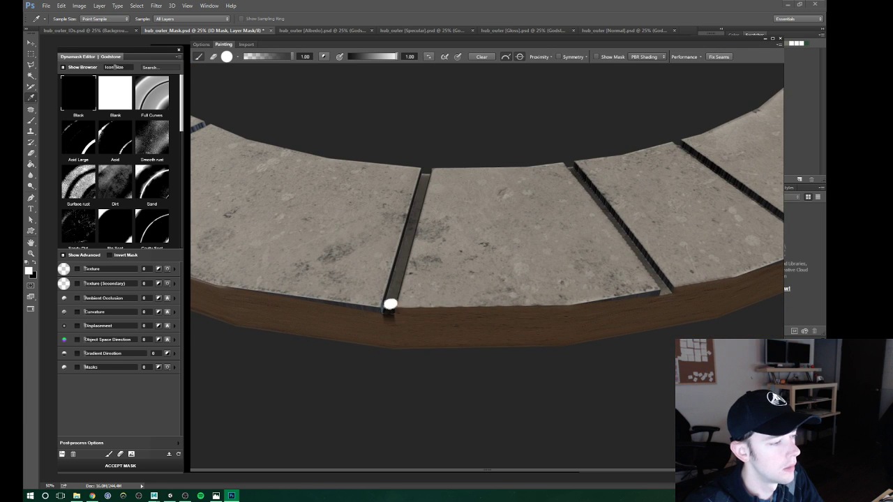
left_click(426, 170, "shift")
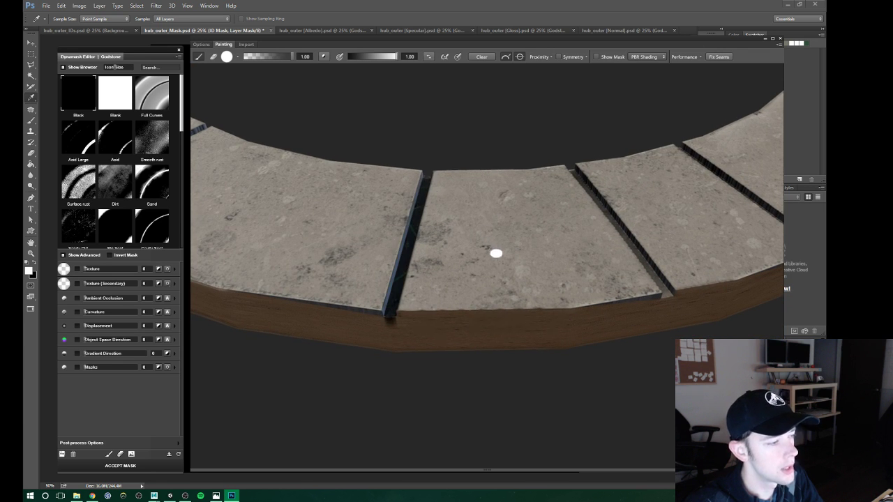
left_click_drag(495, 253, 479, 263, "alt")
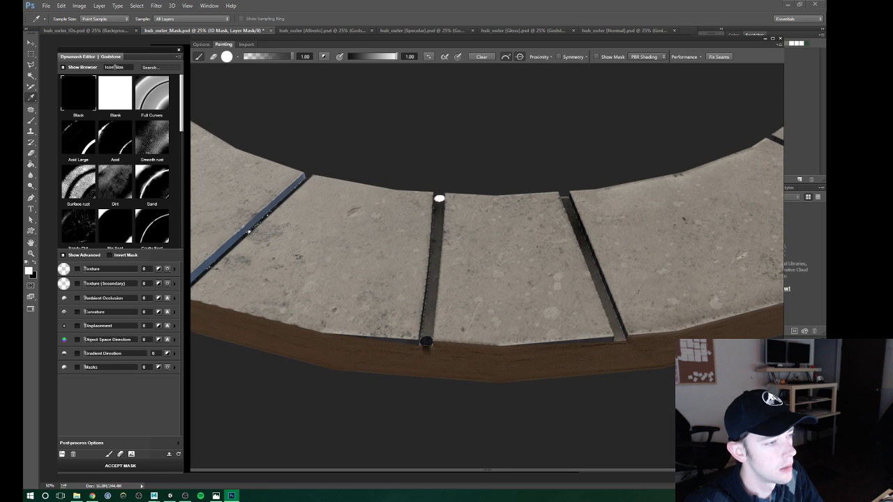
left_click(439, 199, "shift")
Darken two more seams and mark the bottom end of the following one.
mouse_move(504, 255)
left_mouse_down("alt")
mouse_move(525, 392)
mouse_move(505, 376)
left_mouse_up("alt")
left_click(466, 374)
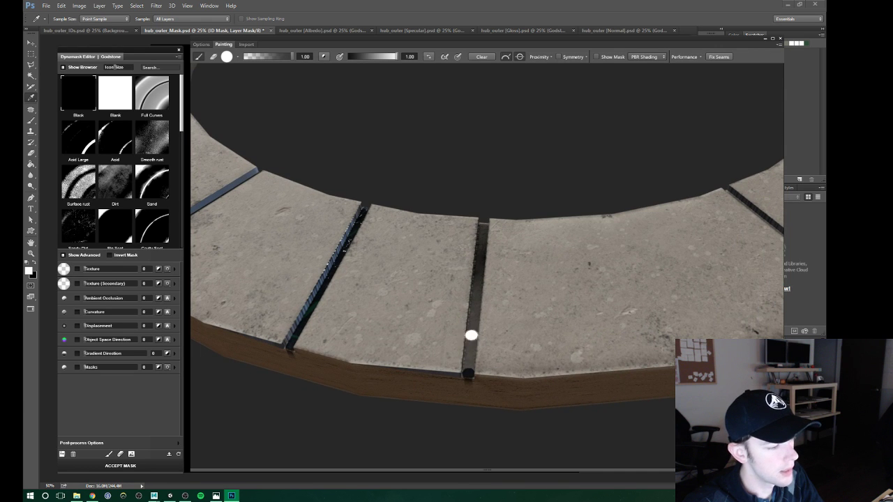
left_click(483, 224, "shift")
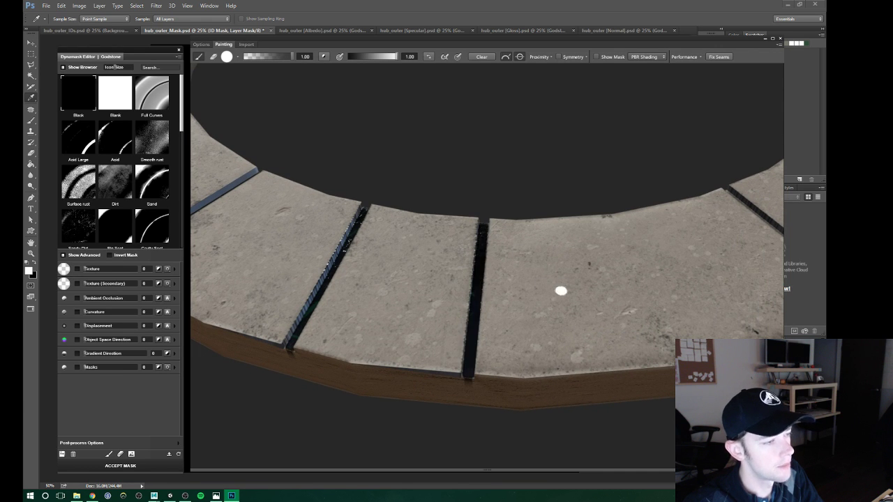
left_click_drag(561, 291, 494, 305, "alt")
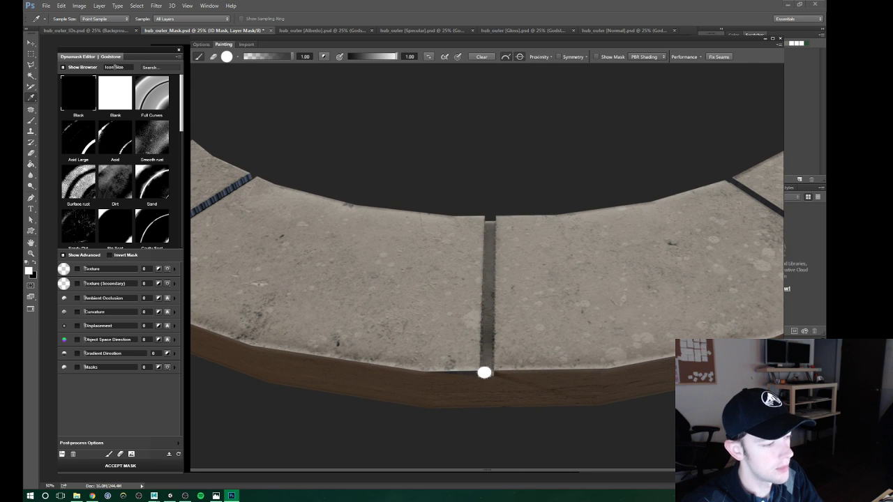
left_click(486, 373)
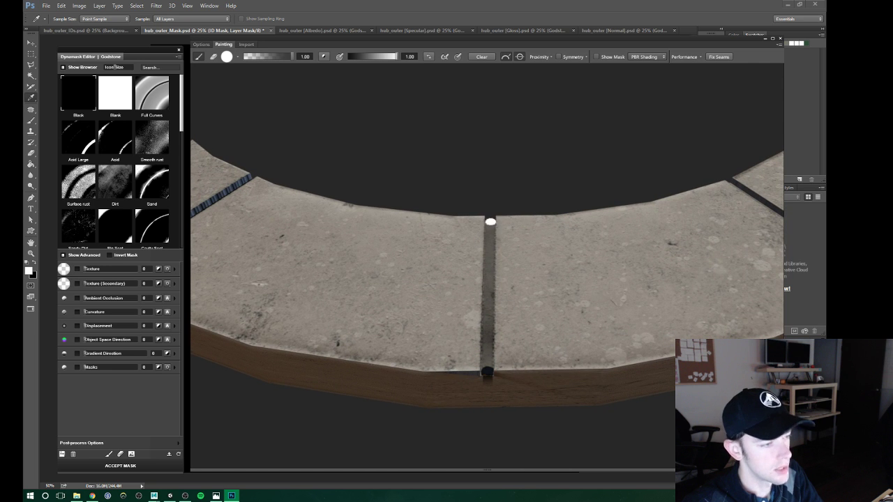
left_click(491, 222, "shift")
left_click_drag(589, 297, 547, 278, "alt")
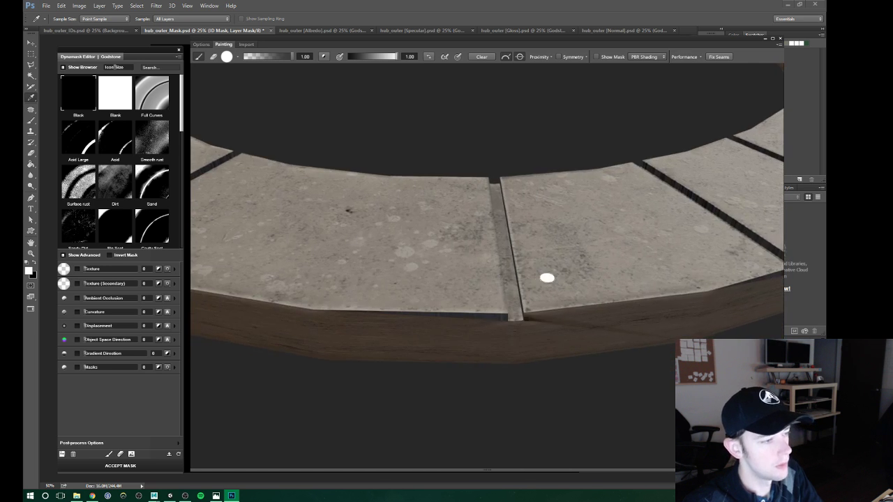
left_click(516, 317)
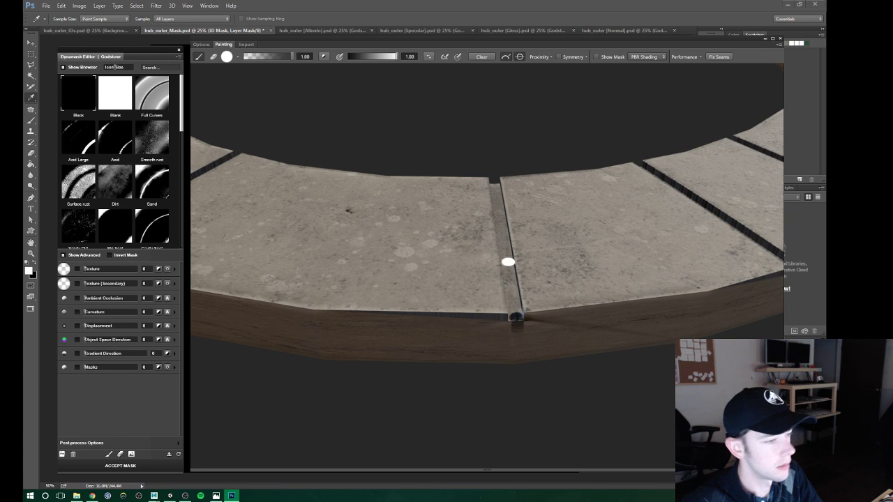
Paint the last remaining seam darker with a straight stroke along its length.
mouse_move(539, 221)
left_mouse_down("alt")
mouse_move(564, 258)
mouse_move(508, 268)
mouse_move(452, 324)
left_mouse_up("alt")
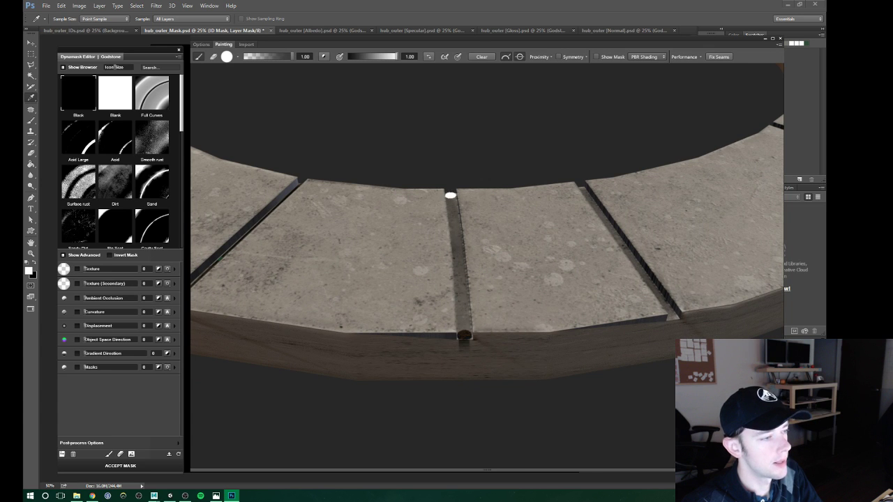
left_click_drag(502, 231, 530, 259, "alt")
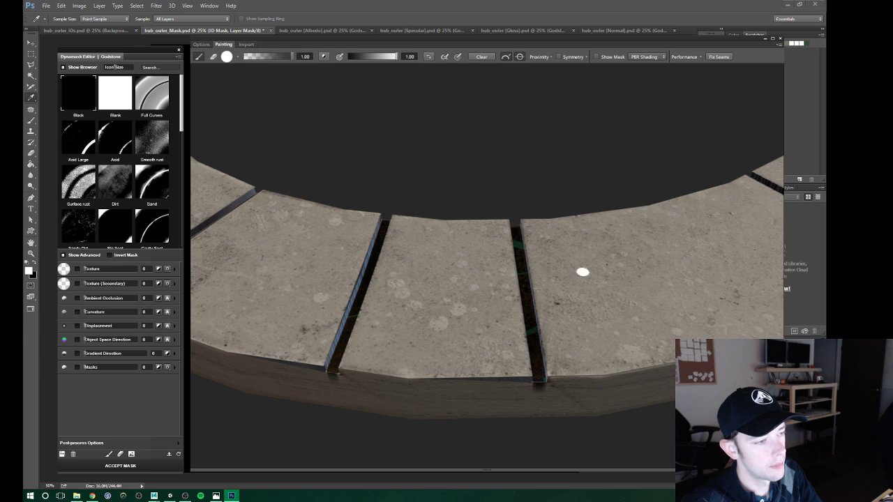
left_click_drag(580, 272, 513, 284, "alt")
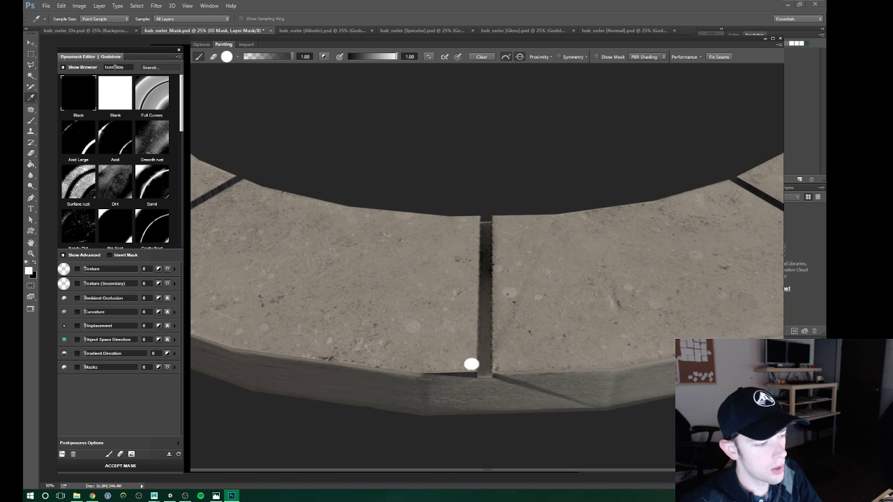
left_click_drag(482, 373, 484, 227)
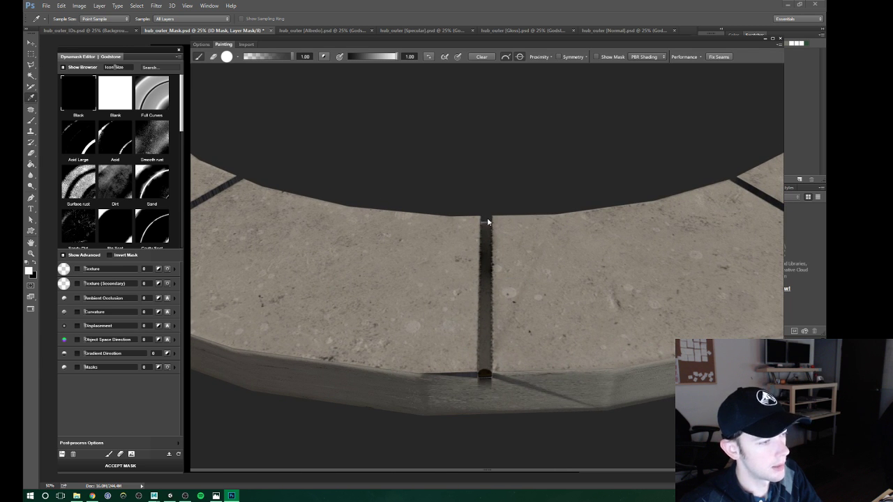
Orbit around the ring to check each seam, then pull back to frame it.
left_click_drag(593, 273, 534, 277, "alt")
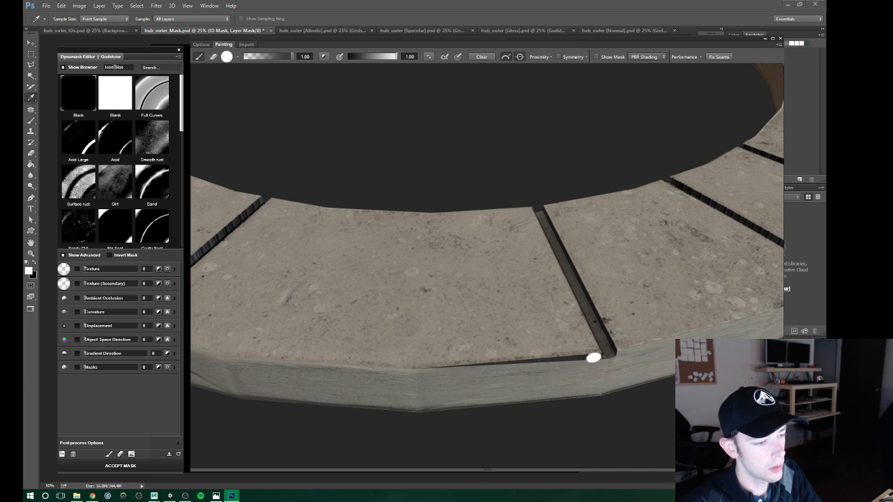
mouse_move(598, 343)
left_mouse_down("alt")
mouse_move(554, 301)
mouse_move(495, 266)
left_mouse_up("alt")
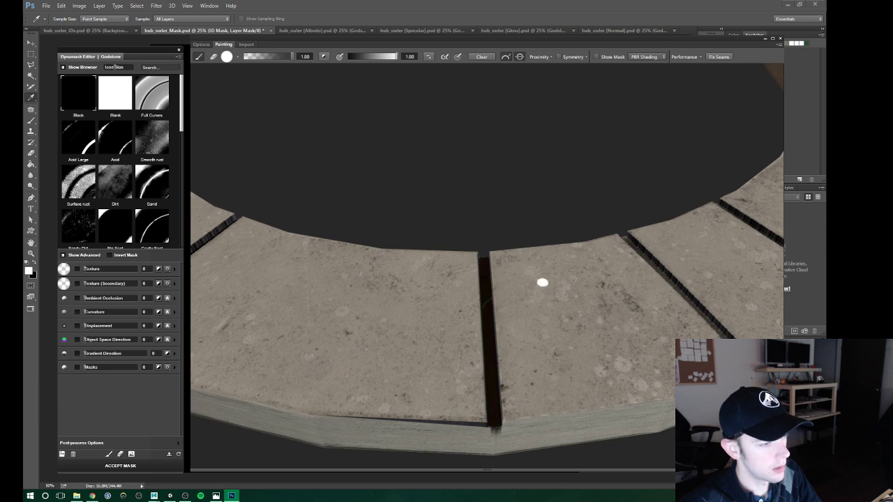
mouse_move(542, 281)
left_mouse_down("alt")
mouse_move(526, 287)
mouse_move(495, 367)
left_mouse_up("alt")
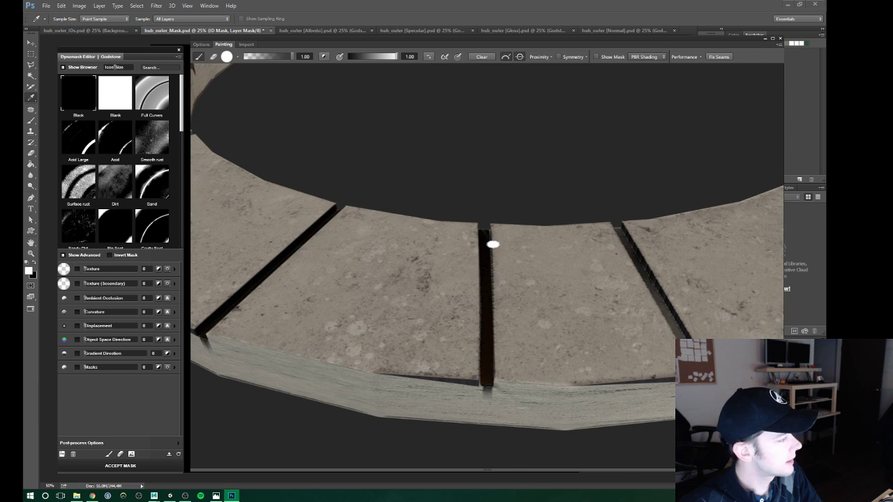
mouse_move(538, 304)
left_mouse_down("alt")
mouse_move(511, 304)
mouse_move(604, 369)
left_mouse_up("alt")
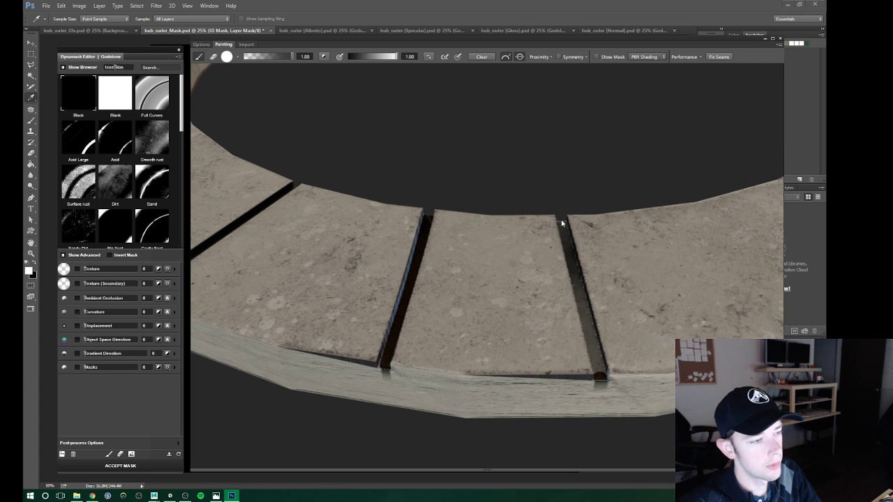
mouse_move(562, 222)
left_mouse_down("alt")
mouse_move(548, 303)
mouse_move(488, 289)
mouse_move(512, 293)
left_mouse_up("alt")
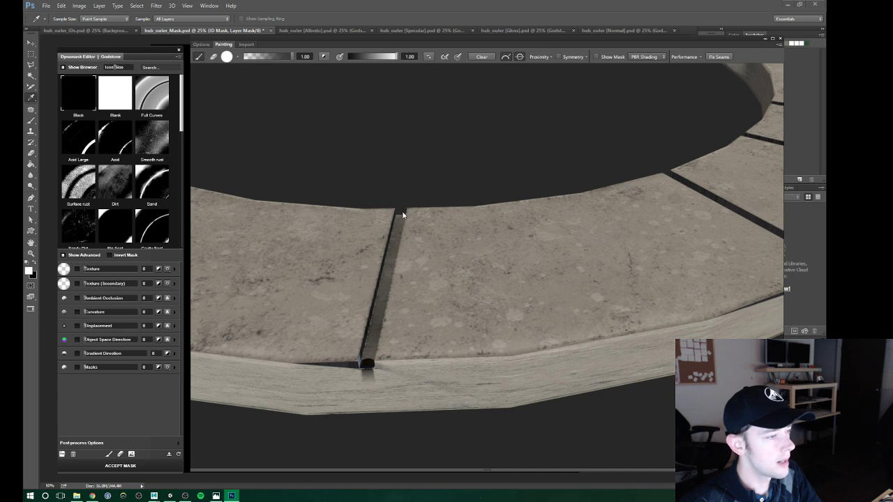
mouse_move(400, 217)
left_mouse_down("alt")
mouse_move(510, 259)
mouse_move(458, 259)
mouse_move(495, 285)
mouse_move(452, 304)
left_mouse_up("alt")
mouse_move(463, 331)
left_mouse_down("alt")
mouse_move(593, 259)
mouse_move(542, 289)
mouse_move(469, 257)
mouse_move(427, 273)
mouse_move(458, 291)
mouse_move(443, 285)
left_mouse_up("alt")
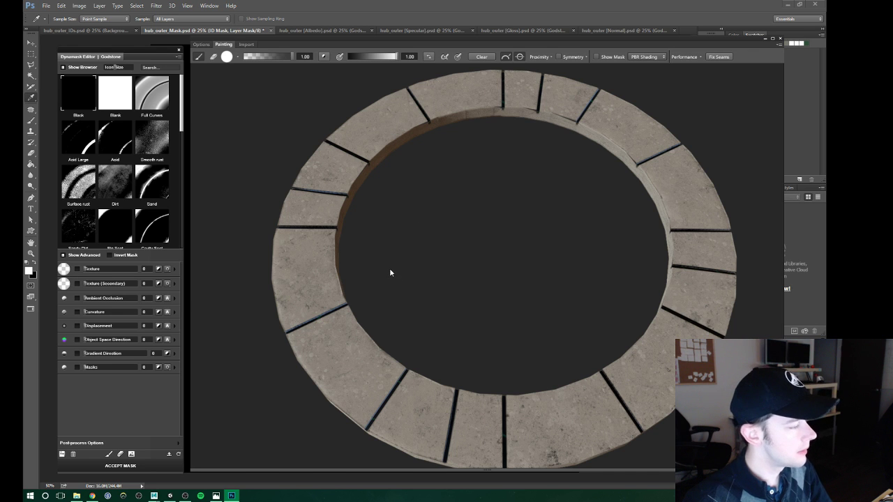
Orbit and zoom to a top-down view of the finished seamed ring.
mouse_move(448, 261)
left_mouse_down("alt")
mouse_move(429, 277)
mouse_move(456, 260)
mouse_move(422, 258)
left_mouse_up("alt")
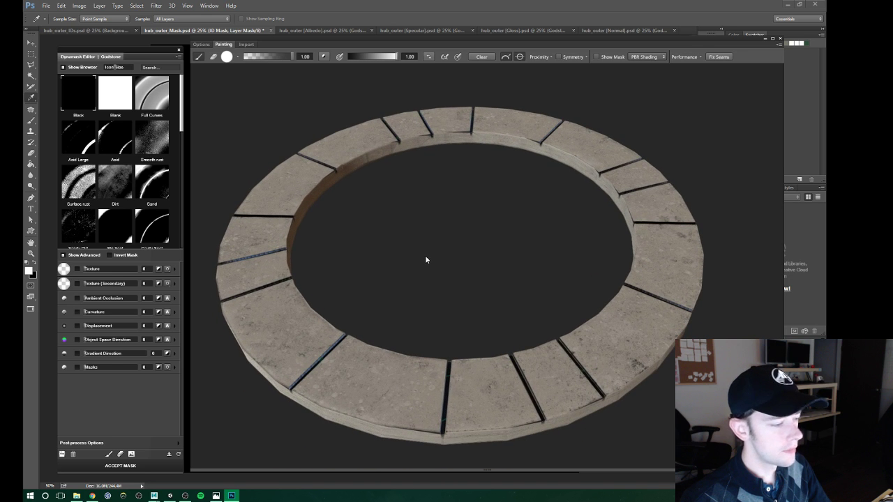
mouse_move(378, 280)
left_mouse_down("alt")
mouse_move(426, 285)
mouse_move(389, 305)
mouse_move(431, 288)
left_mouse_up("alt")
scroll(434, 290, "up", 3)
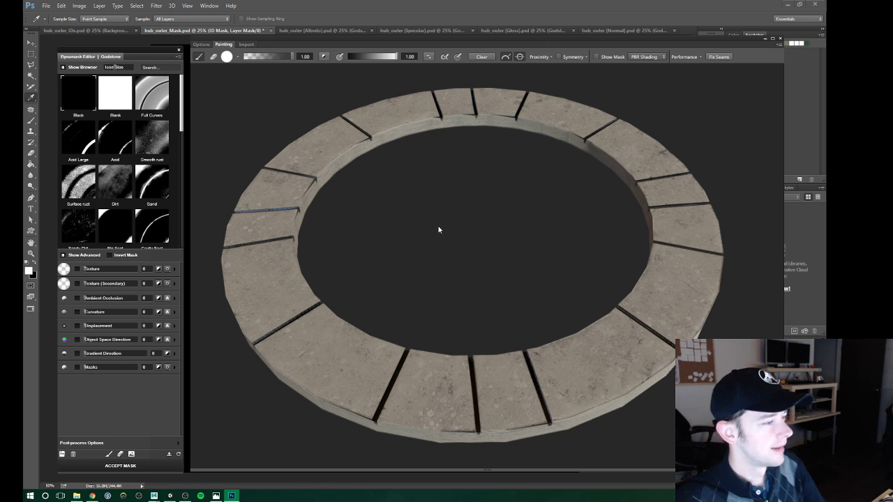
mouse_move(455, 277)
middle_mouse_down()
mouse_move(416, 283)
mouse_move(453, 271)
mouse_move(438, 284)
middle_mouse_up()
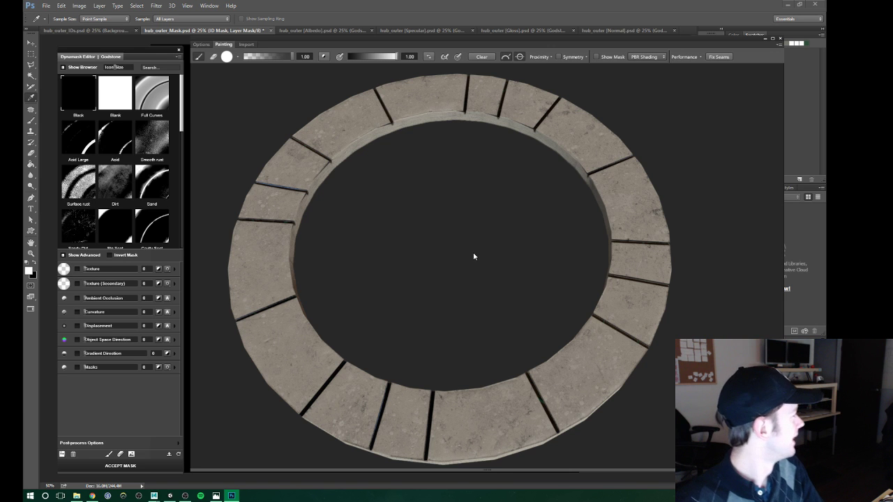
mouse_move(416, 237)
middle_mouse_down()
mouse_move(414, 259)
mouse_move(430, 247)
mouse_move(450, 281)
middle_mouse_up()
scroll(436, 271, "up", 2)
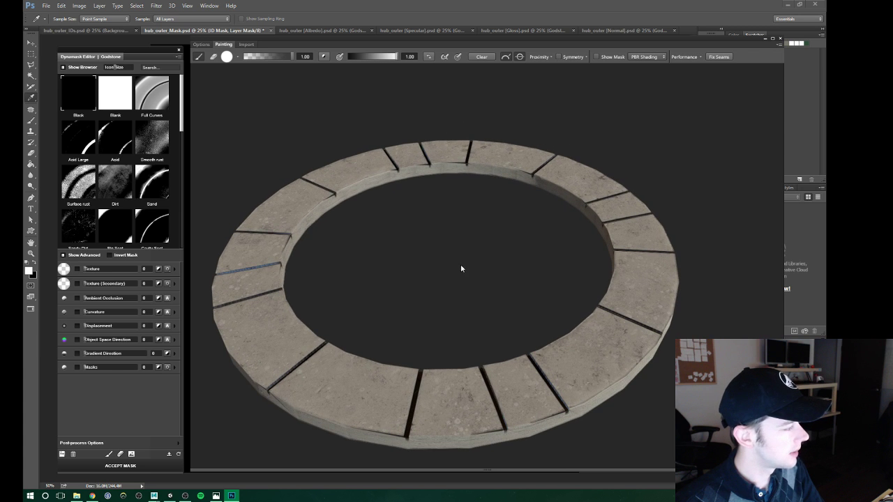
scroll(453, 276, "up", 1)
scroll(445, 281, "up", 1)
scroll(435, 280, "up", 1)
Accept the seam mask and move the 3D preview off the Albedo texture.
mouse_move(445, 291)
middle_mouse_down()
mouse_move(460, 265)
mouse_move(449, 285)
mouse_move(472, 295)
mouse_move(489, 279)
middle_mouse_up()
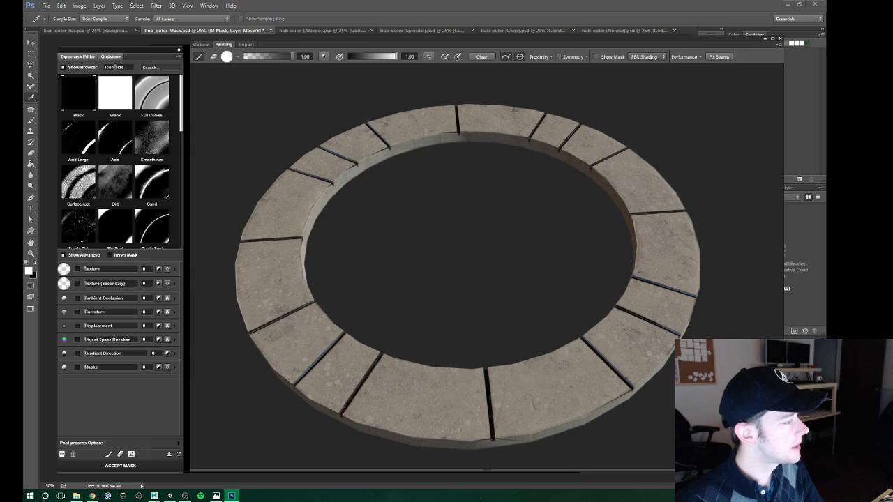
left_click(177, 465)
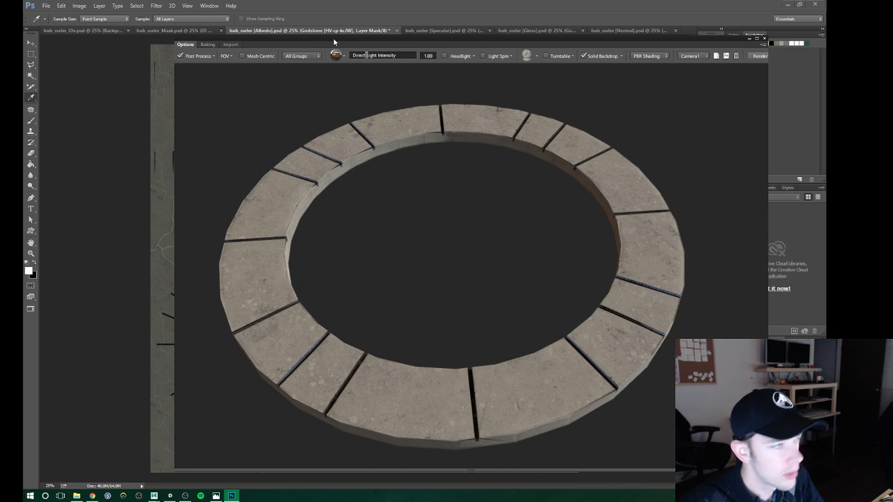
left_click_drag(327, 38, 749, 64)
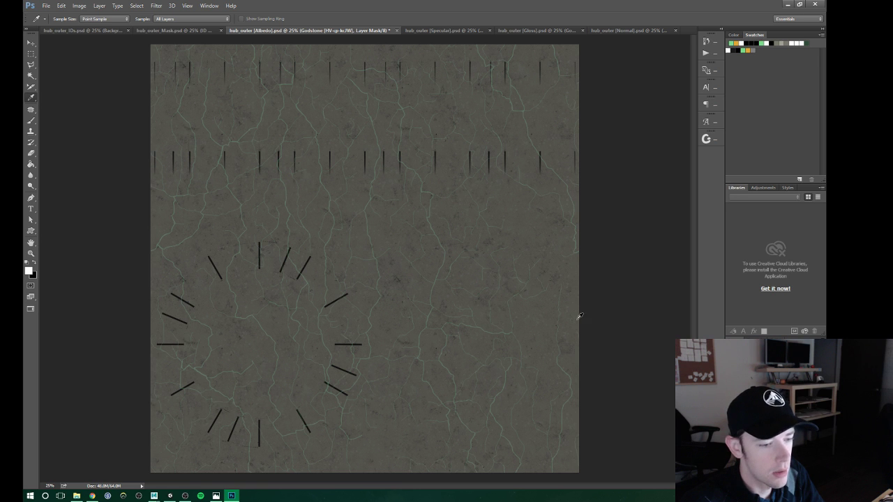
Apply Levels to the albedo, moving the black input up and the white input down.
left_click(79, 5)
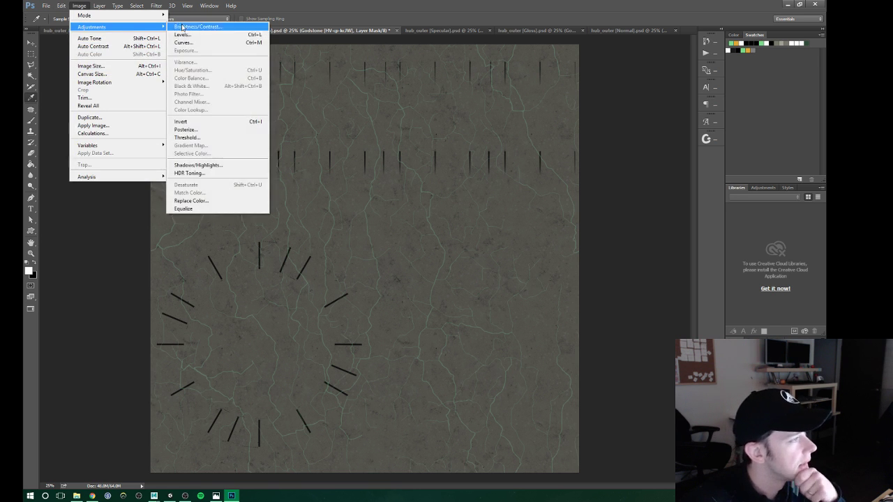
mouse_move(92, 27)
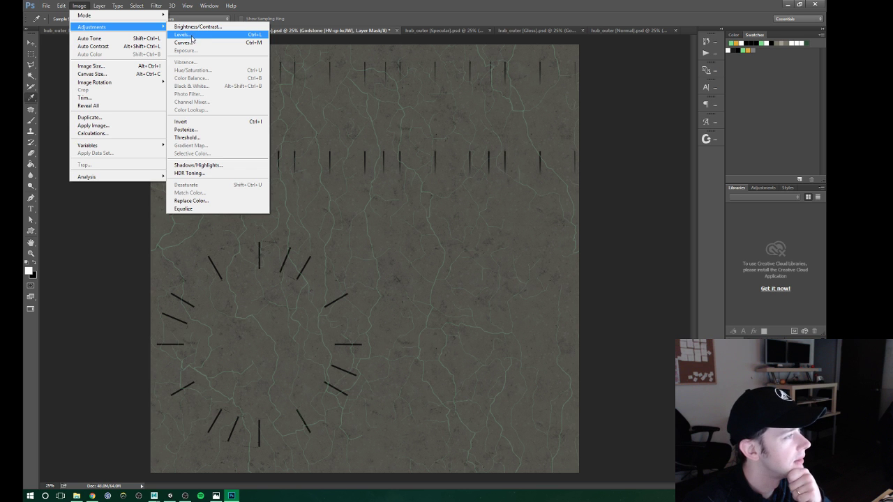
left_click(191, 37)
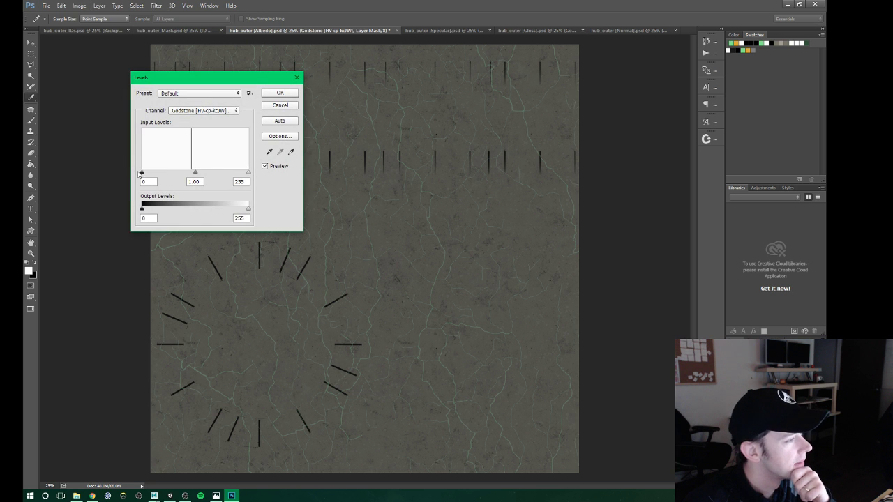
left_click_drag(141, 173, 203, 175)
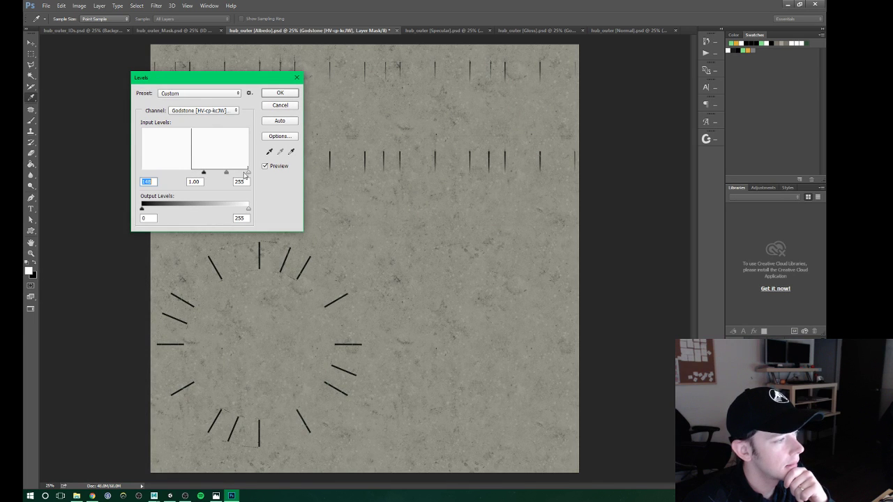
mouse_move(249, 173)
left_mouse_down()
mouse_move(232, 172)
mouse_move(249, 173)
left_mouse_up()
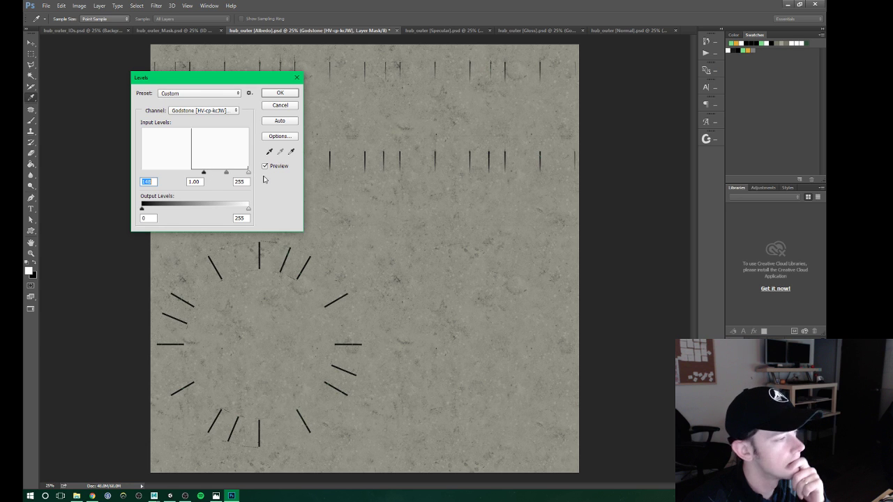
left_click(280, 93)
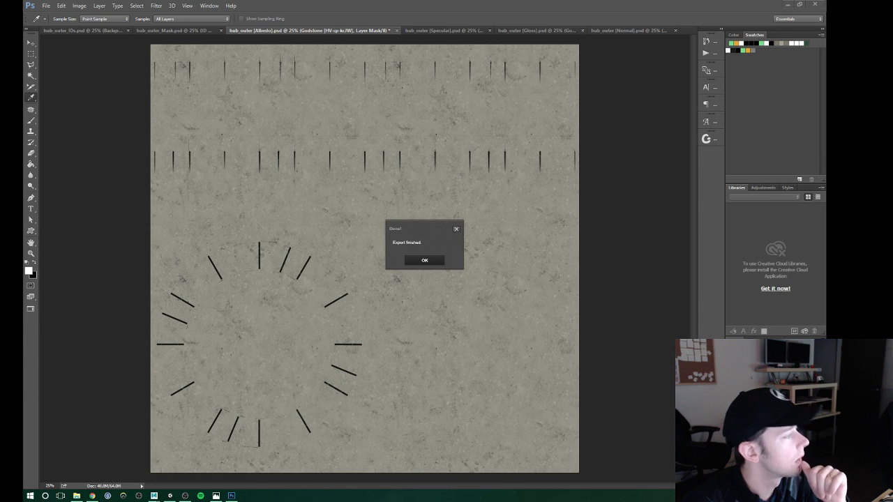
Dismiss the 'Export finished' notice after the DDO texture export.
key("Return")
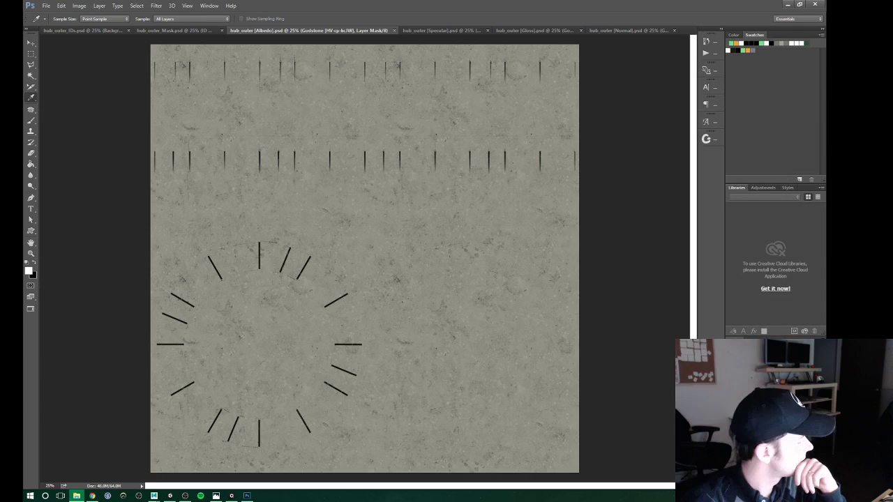
Attempt to rename hub_outer_copy001.mtl to hub_middle, declining the duplicate-name conflict.
left_click(76, 495)
left_click_drag(231, 249, 298, 98)
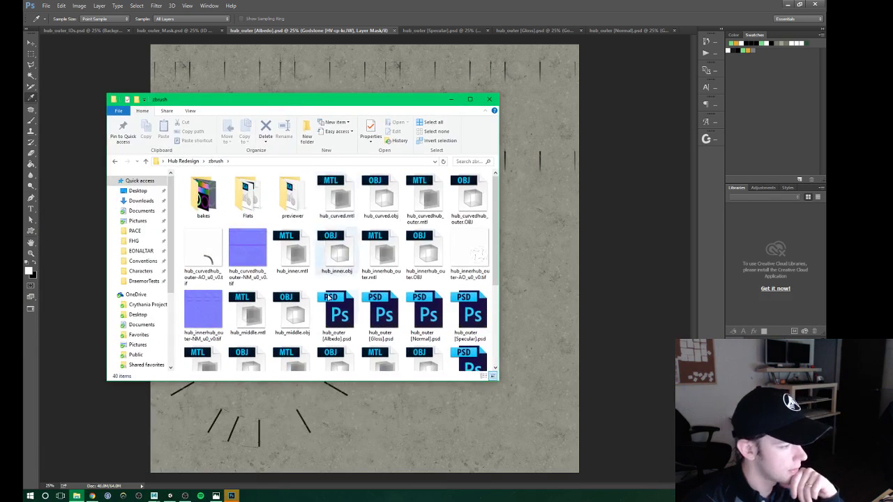
left_click(388, 243)
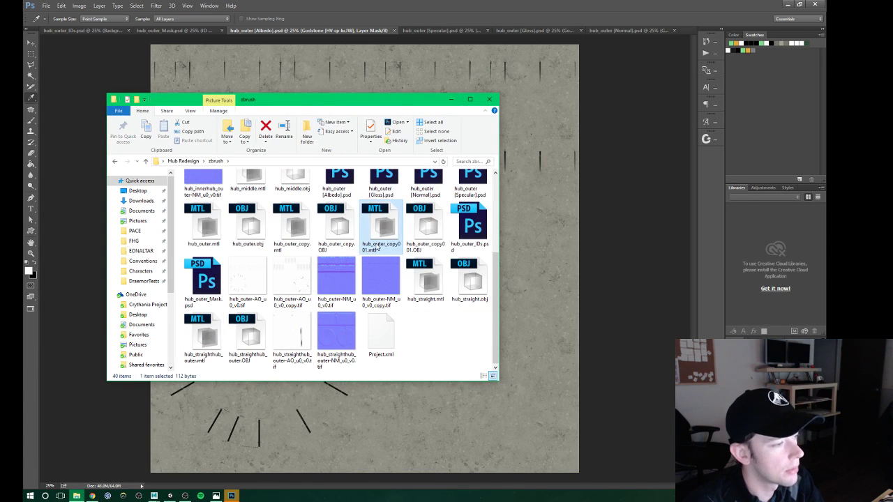
left_click(384, 246)
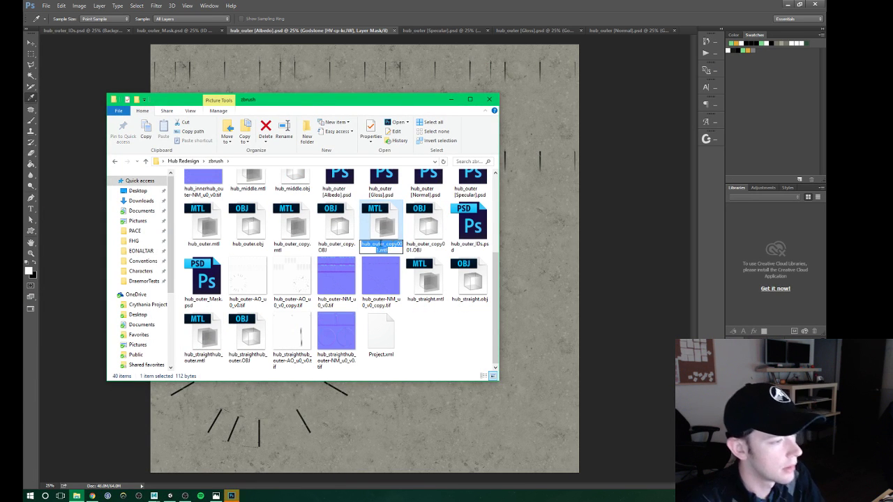
key("Escape")
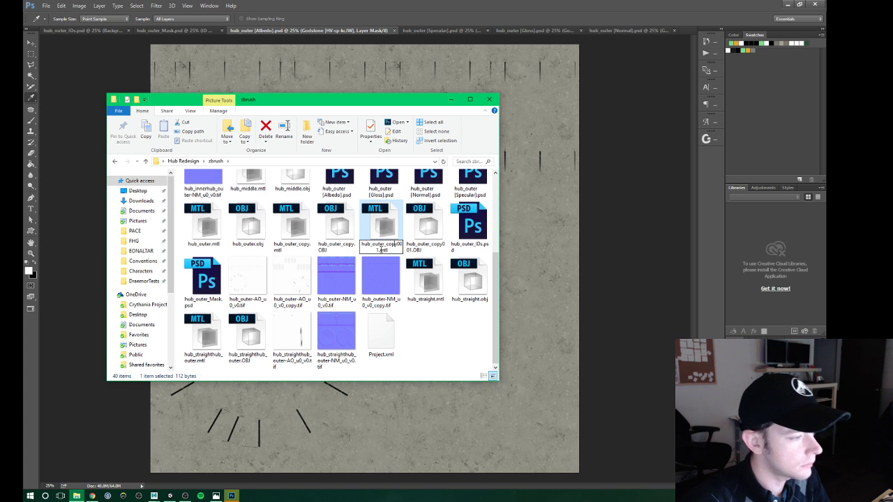
left_click_drag(372, 245, 407, 254)
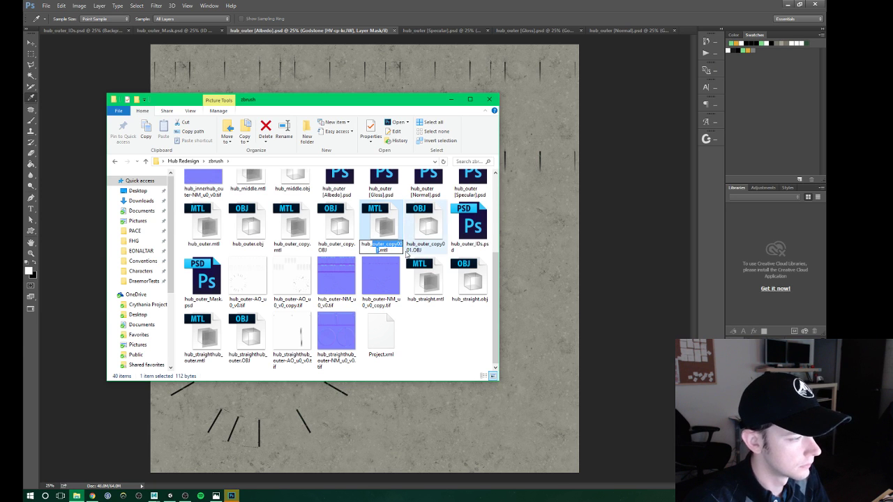
type("middle")
key("Return")
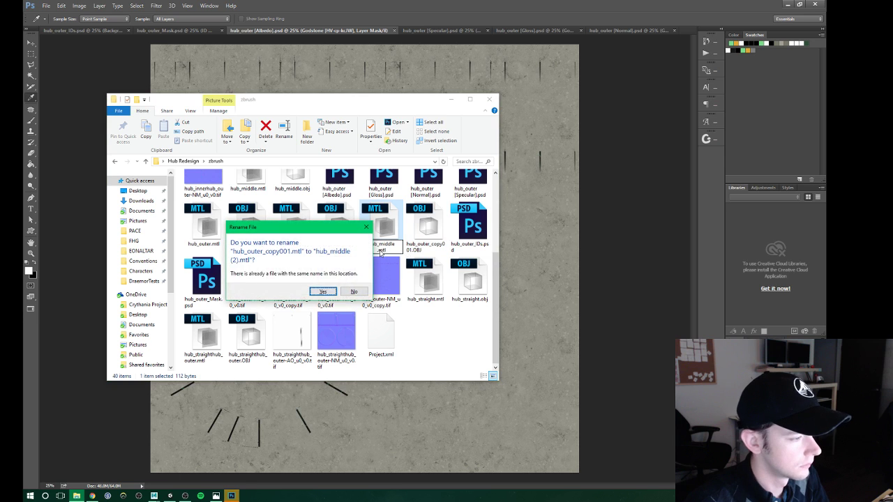
left_click(353, 291)
Delete hub_outer_copy.mtl, hub_outer_copy001.mtl and hub_outer.mtl from the zbrush folder.
left_click(343, 249)
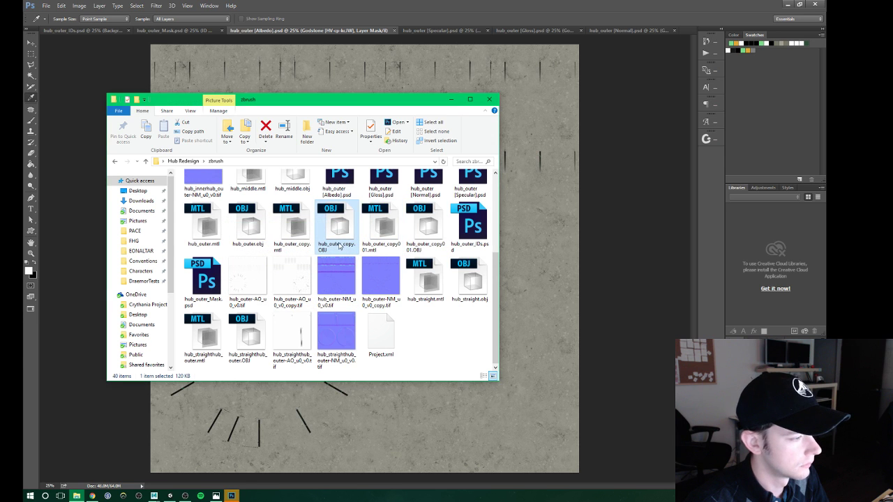
left_click(332, 252)
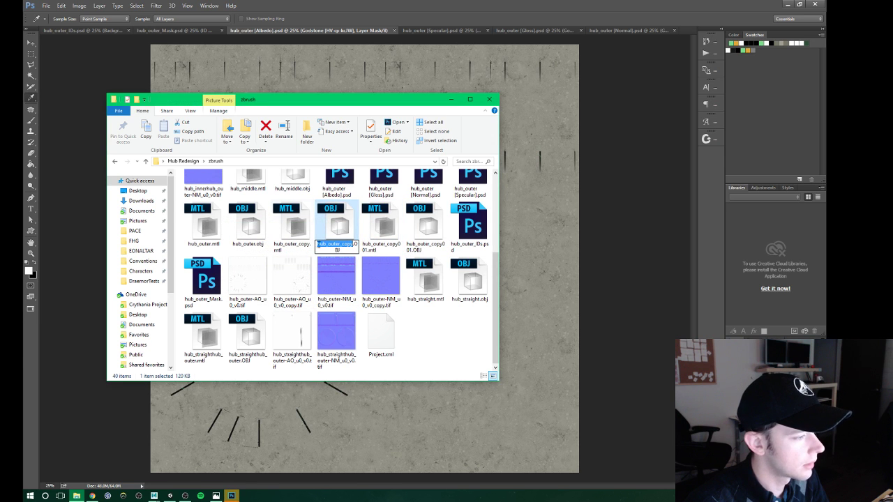
left_click(297, 241)
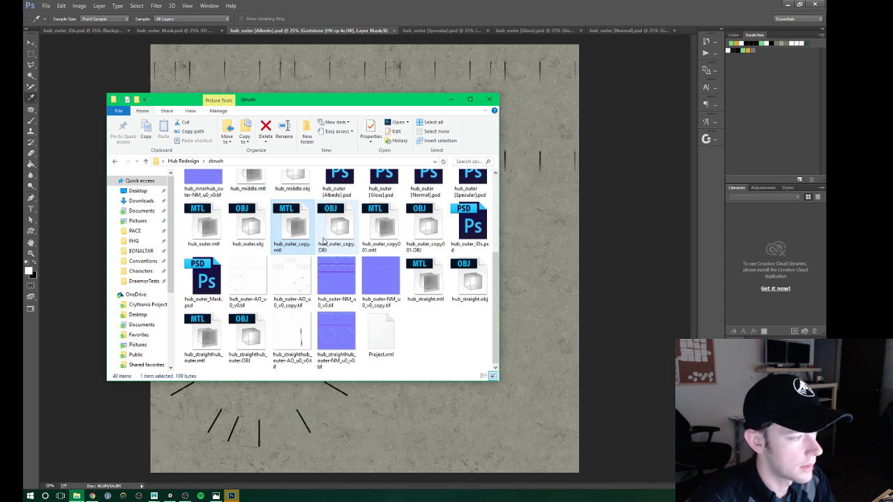
key("Delete")
left_click(342, 225)
key("Delete")
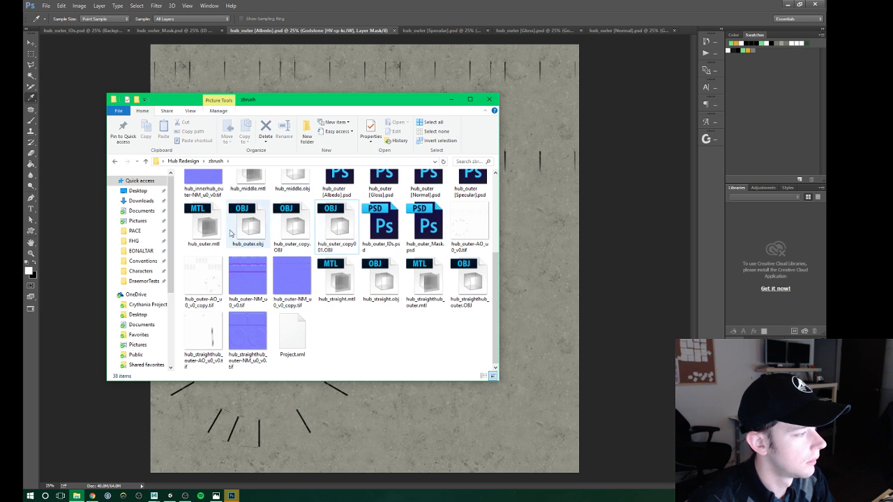
left_click(203, 223)
key("Delete")
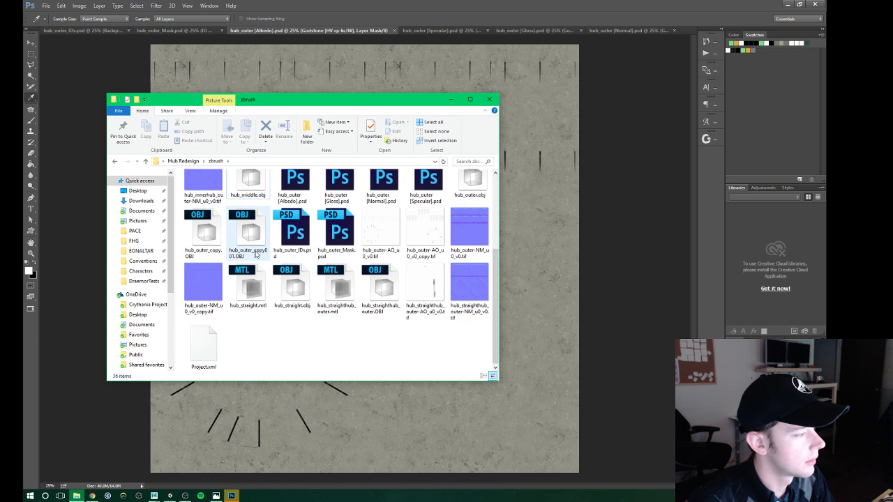
Delete hub_inner.mtl and hub_innerhub_outer.mtl, leaving 34 items in the folder.
scroll(362, 344, "up", 1)
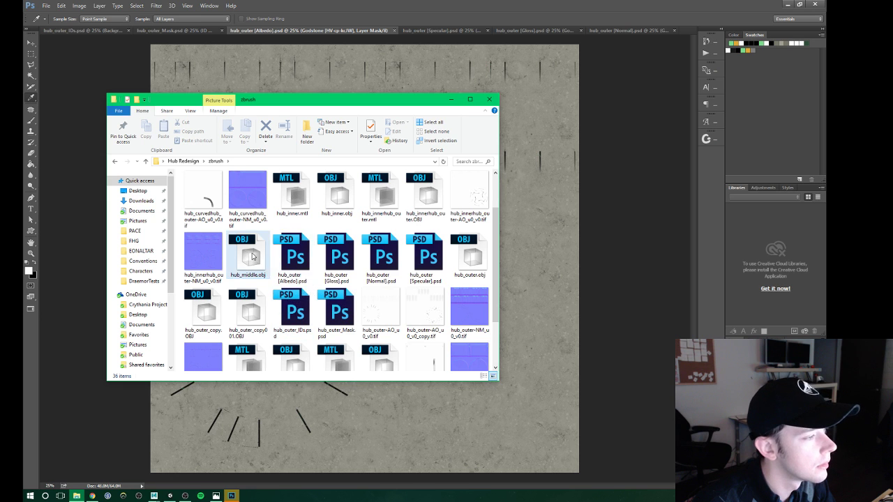
left_click(296, 200)
key("Delete")
left_click(348, 201)
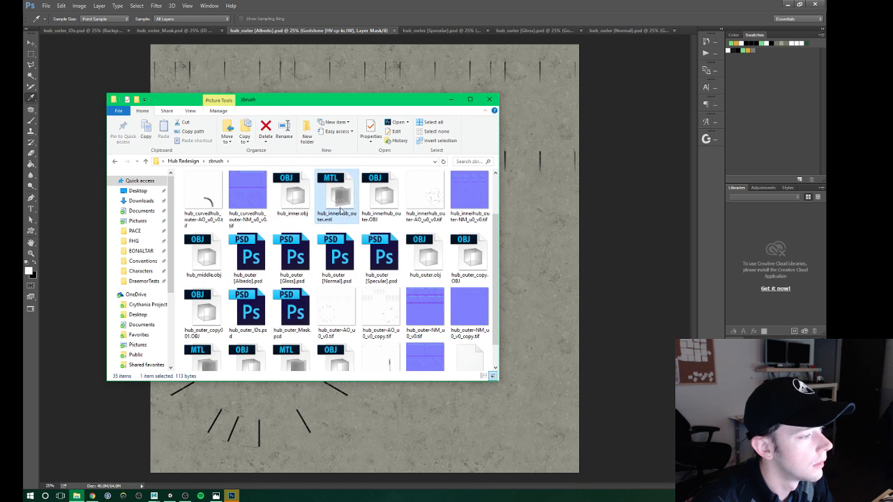
key("Delete")
scroll(338, 251, "up", 1)
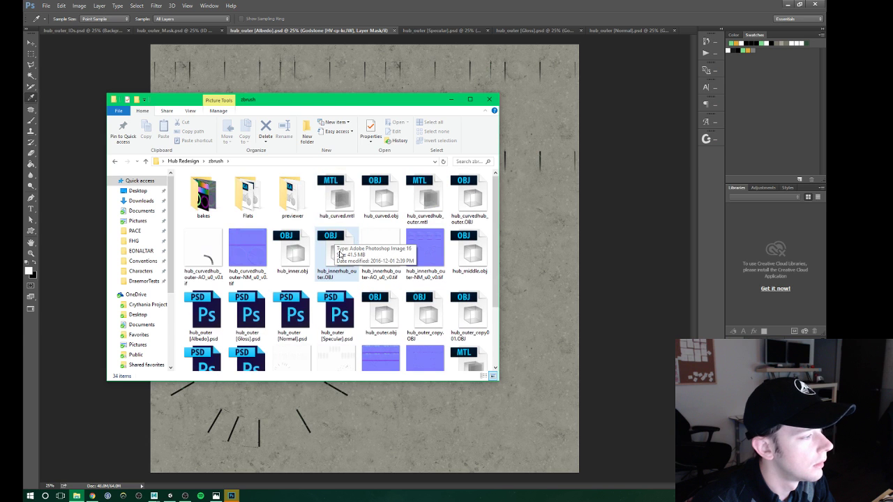
scroll(340, 252, "down", 2)
scroll(335, 247, "up", 2)
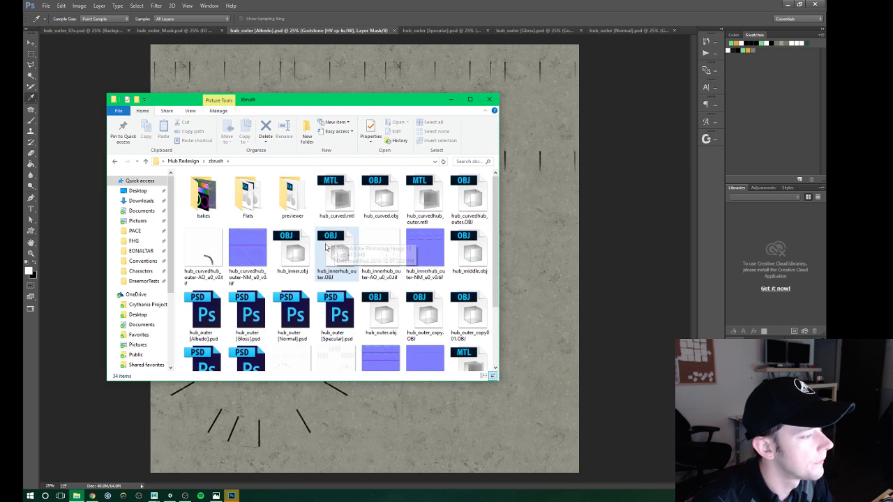
left_click(310, 28)
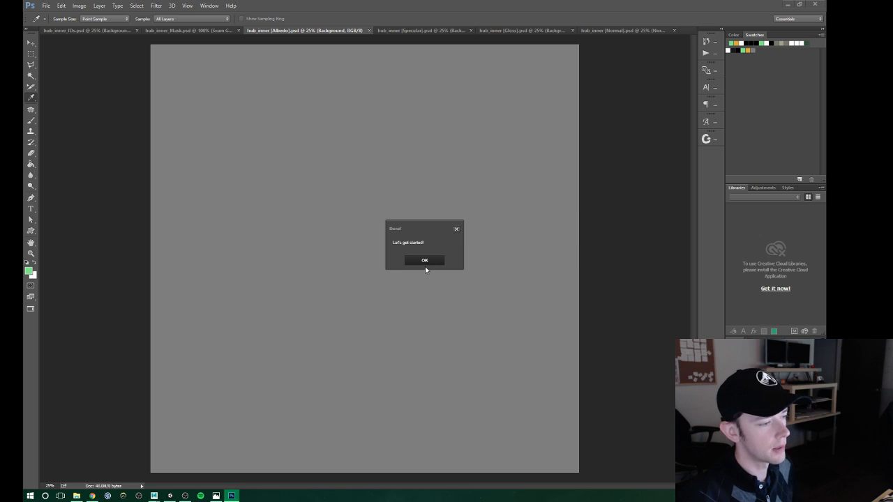
Dismiss the 'Let's get started!' notice for the new hub_inner DDO project.
left_click(424, 263)
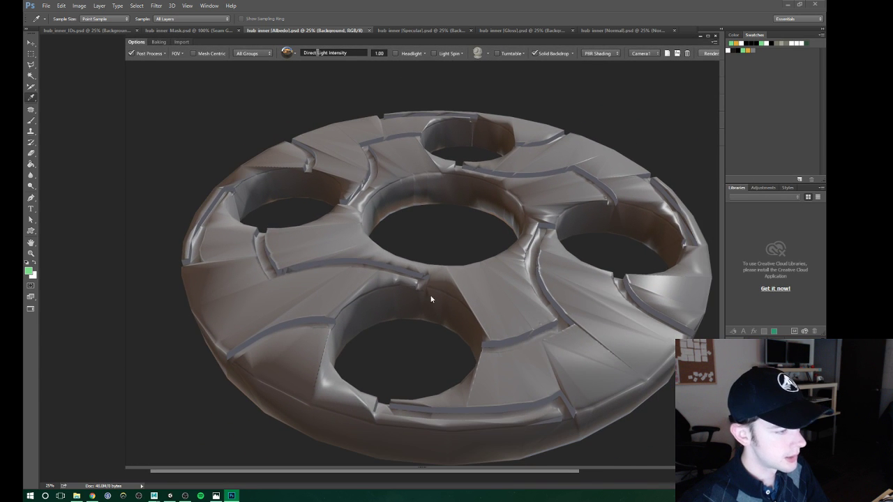
Orbit and zoom around the brownish-grey hub_inner ring to inspect its holes and grooves.
mouse_move(431, 298)
left_mouse_down()
mouse_move(328, 272)
mouse_move(345, 285)
mouse_move(415, 277)
mouse_move(355, 295)
mouse_move(413, 286)
mouse_move(457, 298)
left_mouse_up()
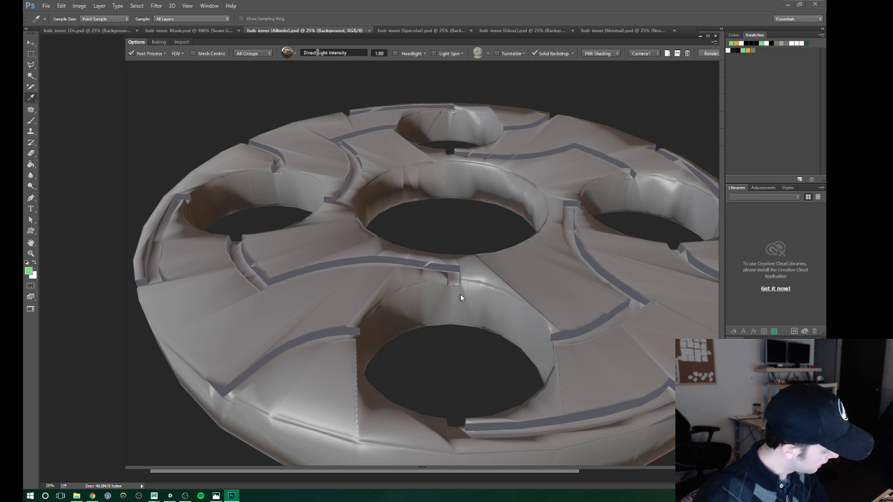
mouse_move(475, 284)
left_mouse_down()
mouse_move(425, 265)
mouse_move(404, 284)
mouse_move(377, 258)
mouse_move(386, 245)
mouse_move(412, 245)
mouse_move(370, 288)
mouse_move(379, 315)
mouse_move(407, 312)
mouse_move(419, 298)
mouse_move(389, 300)
mouse_move(402, 300)
mouse_move(400, 307)
mouse_move(440, 272)
left_mouse_up()
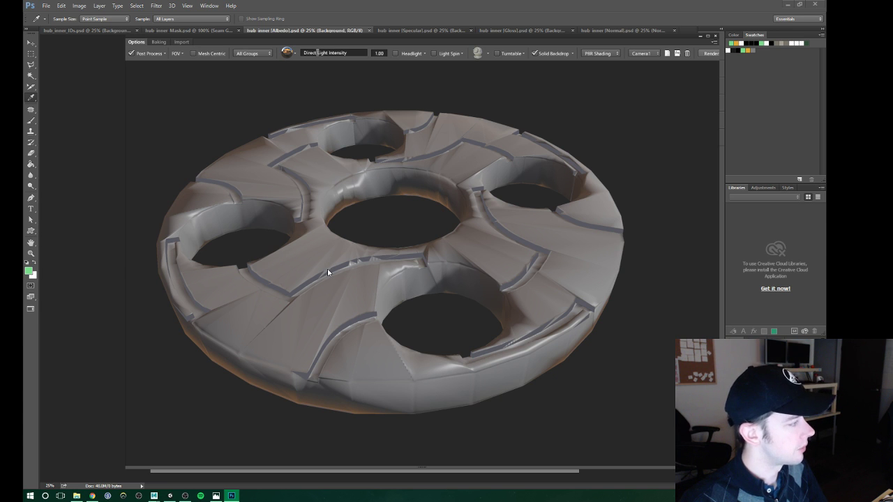
left_click_drag(336, 283, 358, 278)
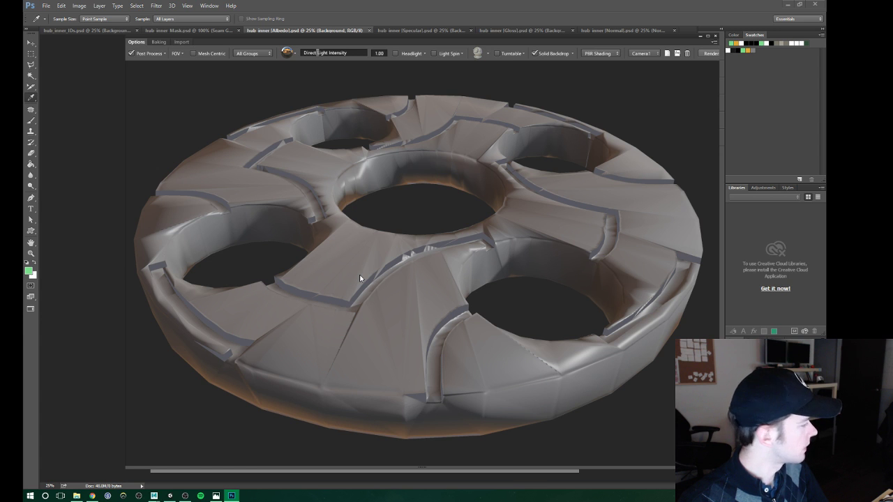
left_click(185, 496)
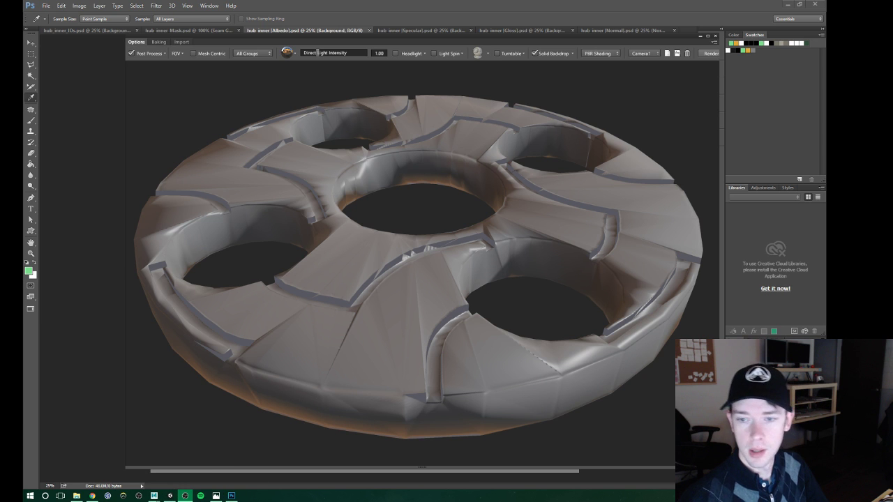